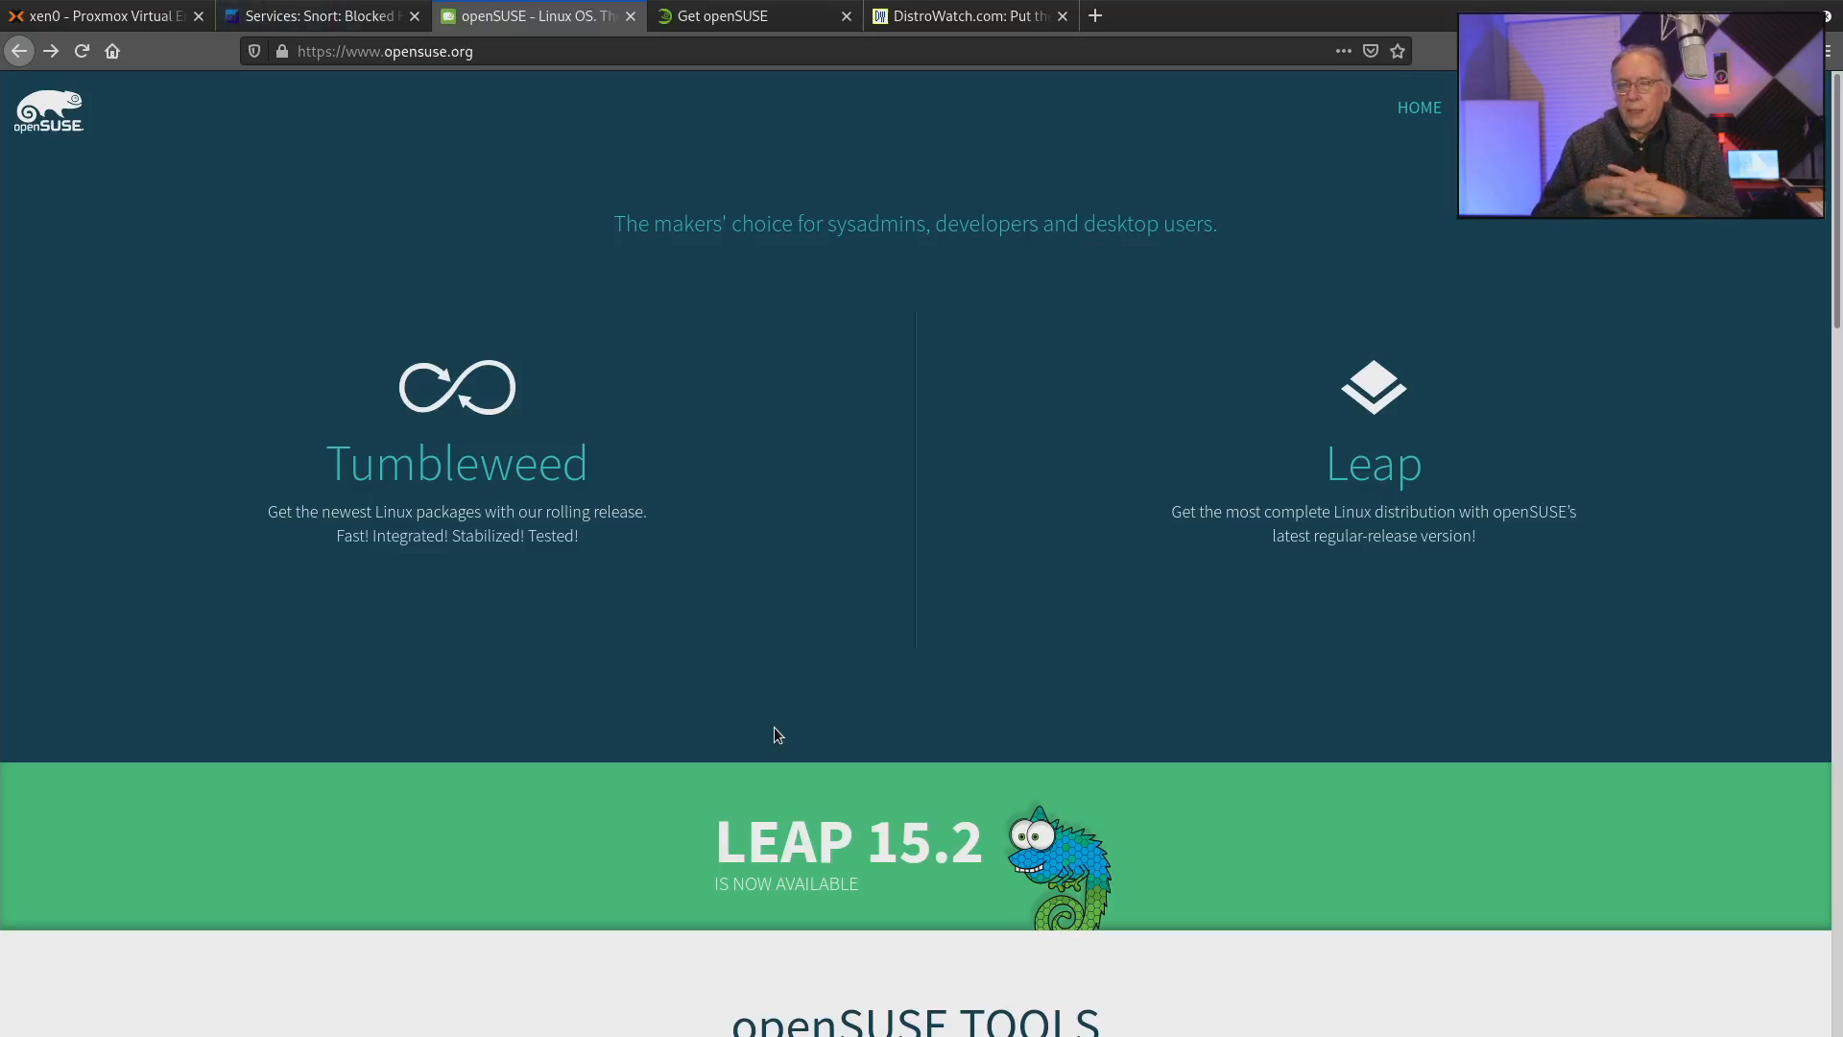
Open the installation download page for openSUSE Leap and look over the available images.
mouse_move(1399, 483)
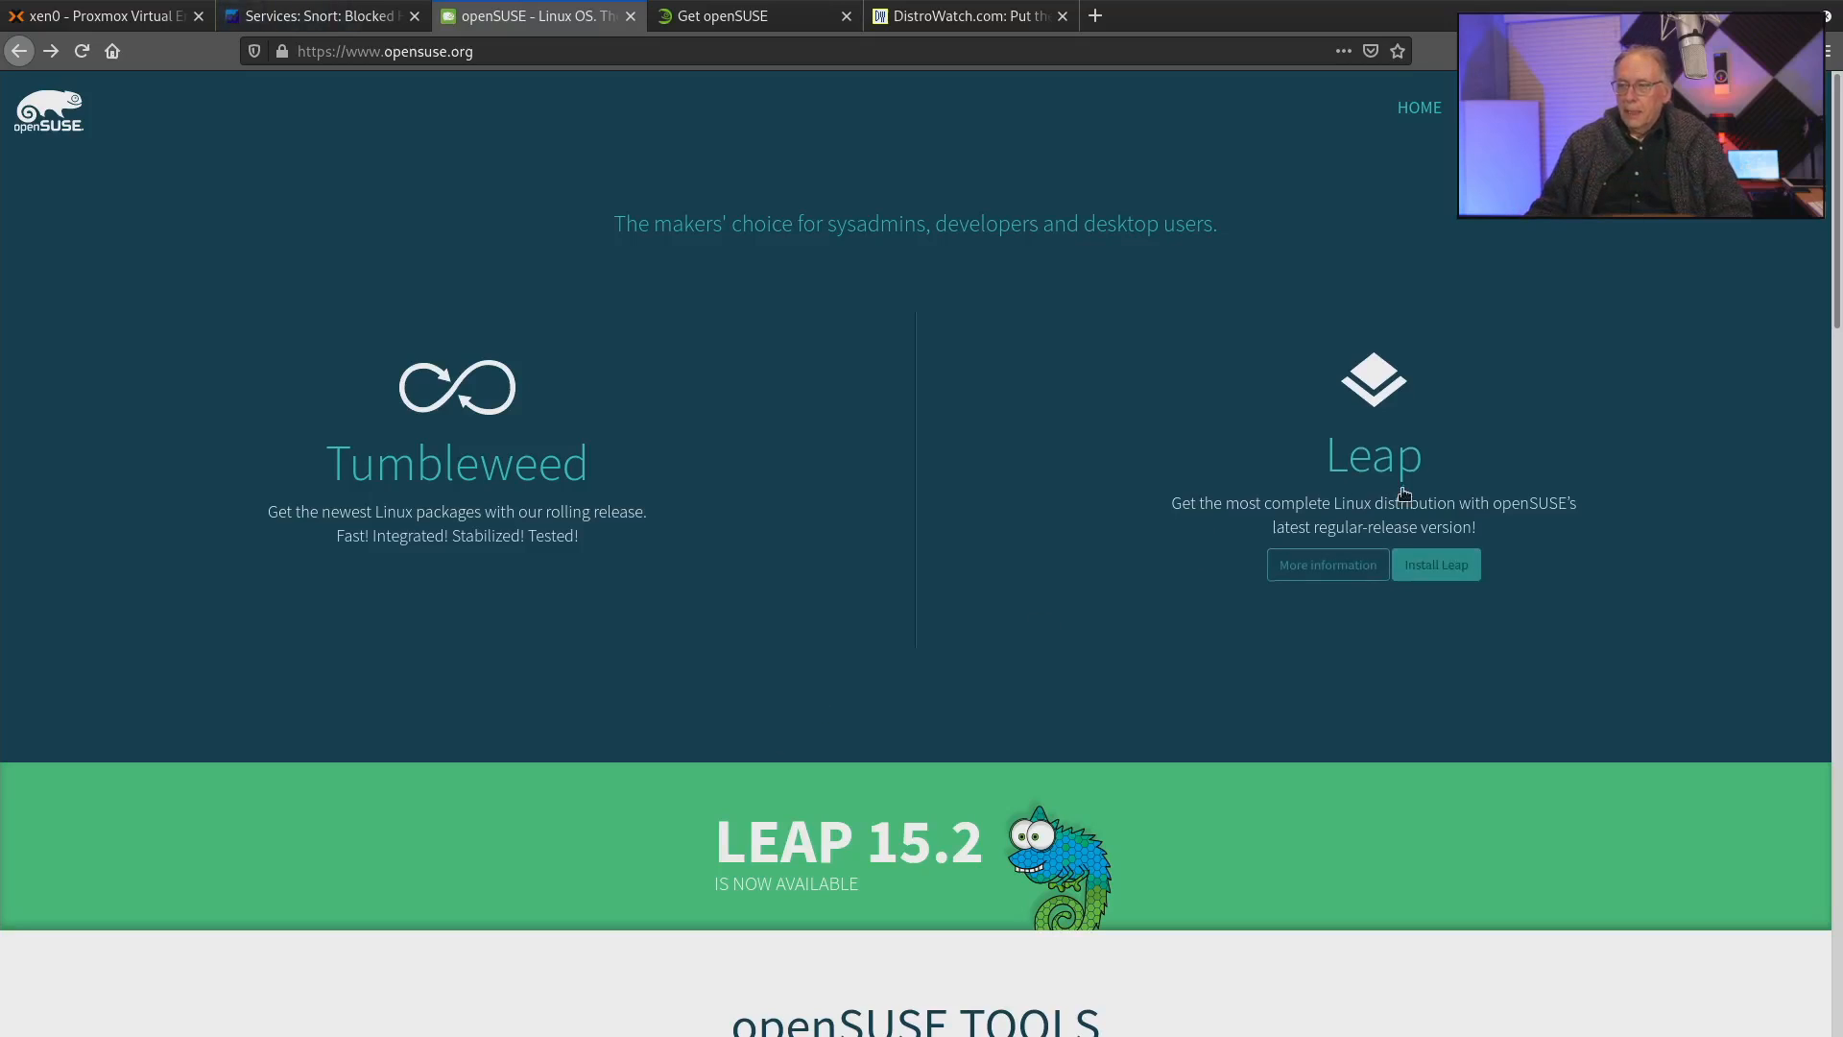
left_click(1421, 559)
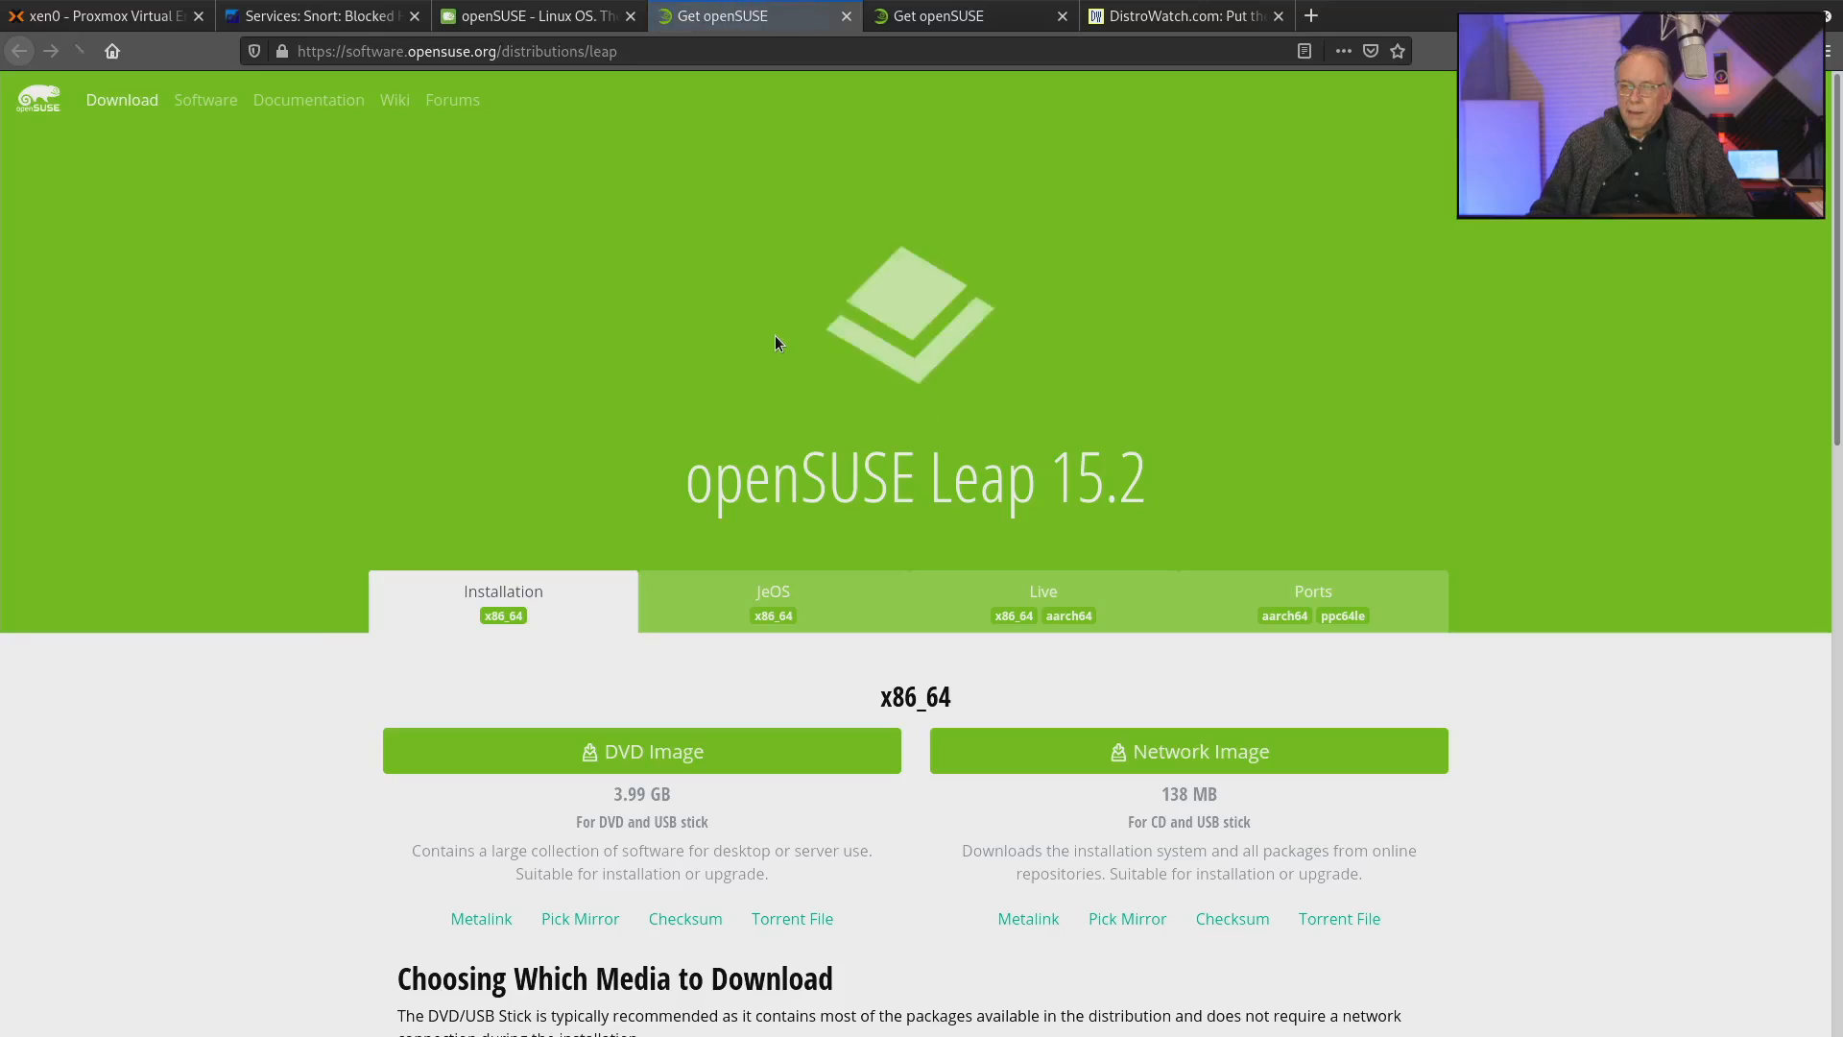
scroll(856, 567, "down", 2)
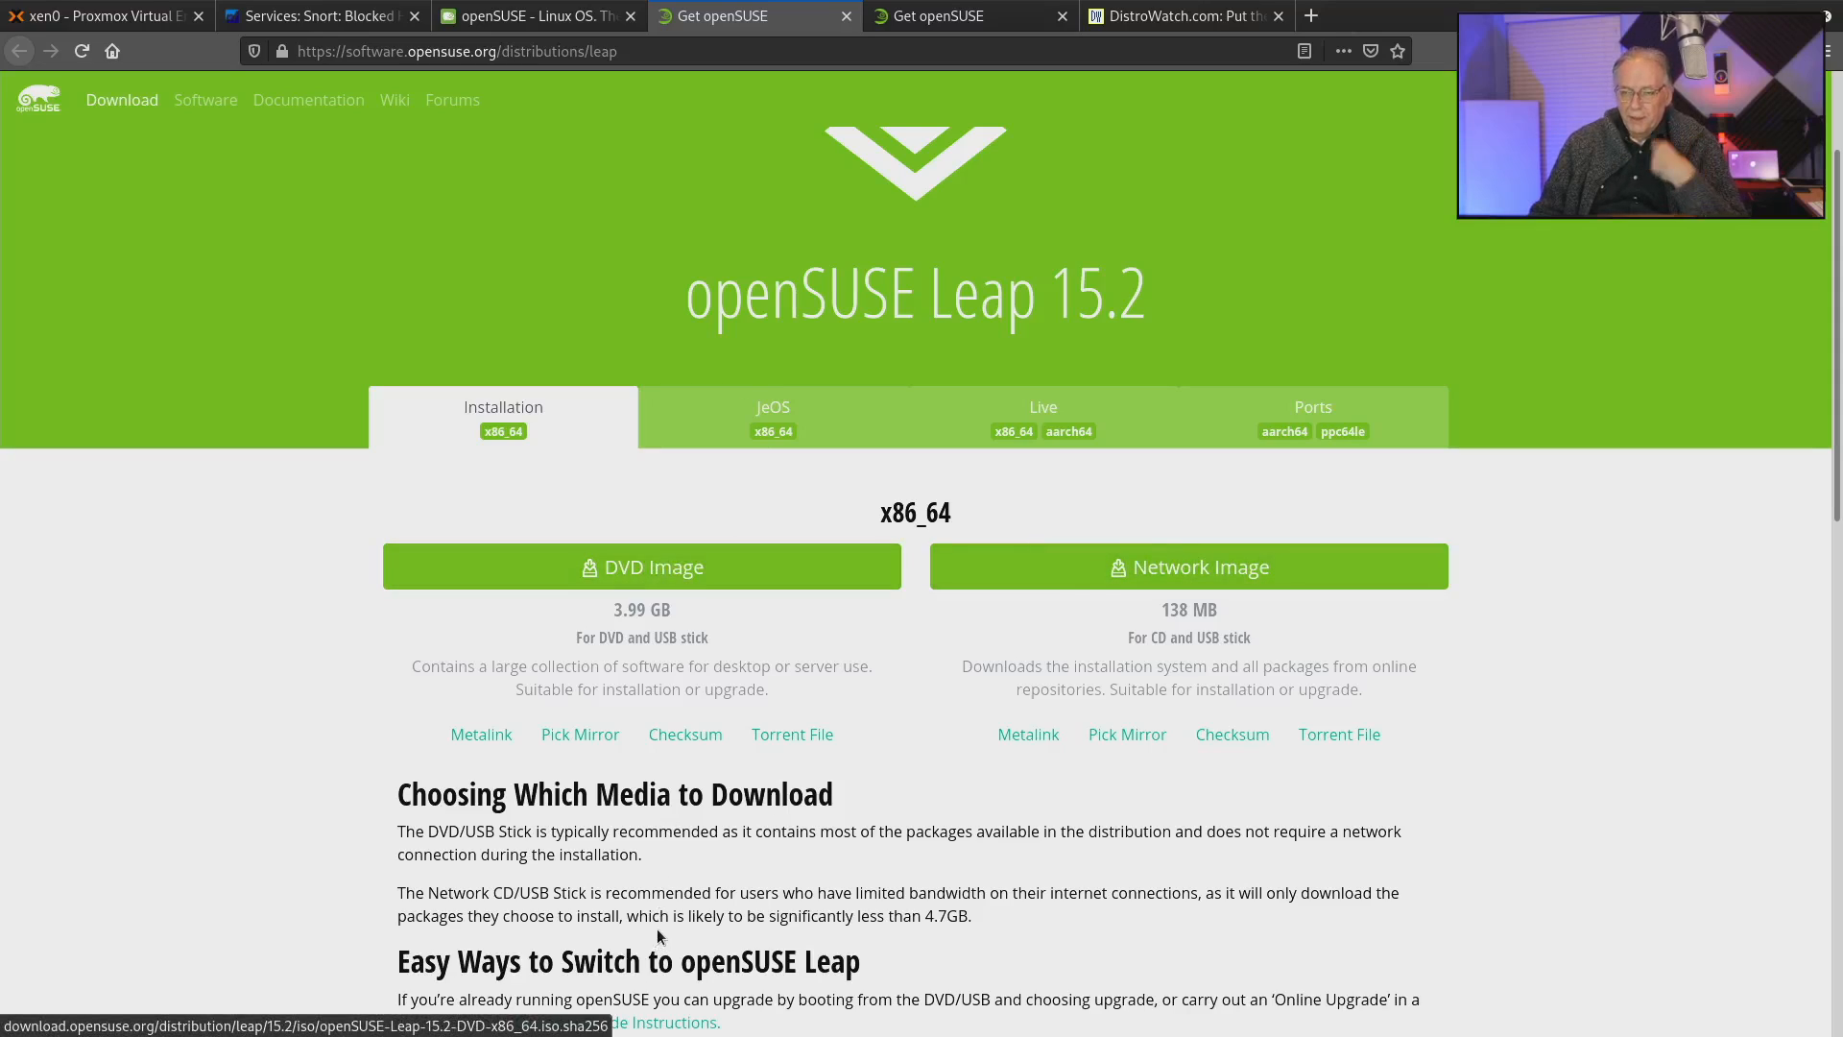
left_click(669, 574)
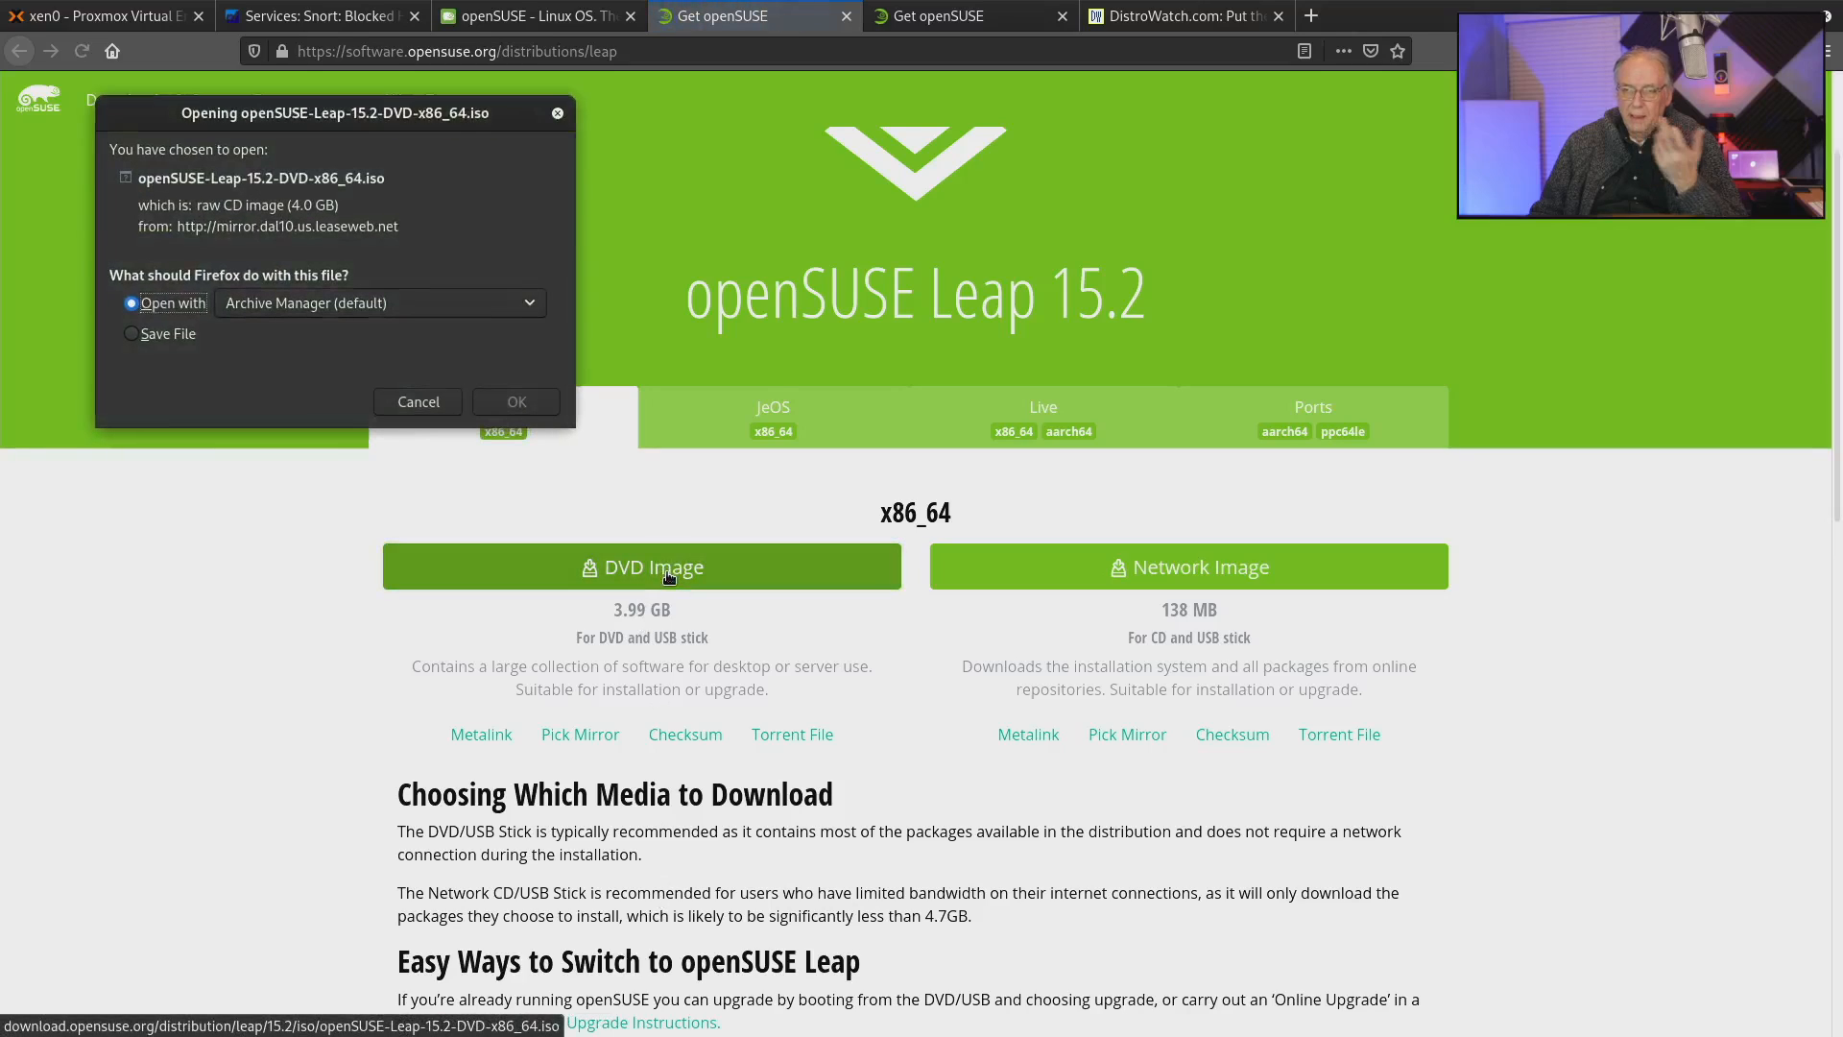
left_click(196, 336)
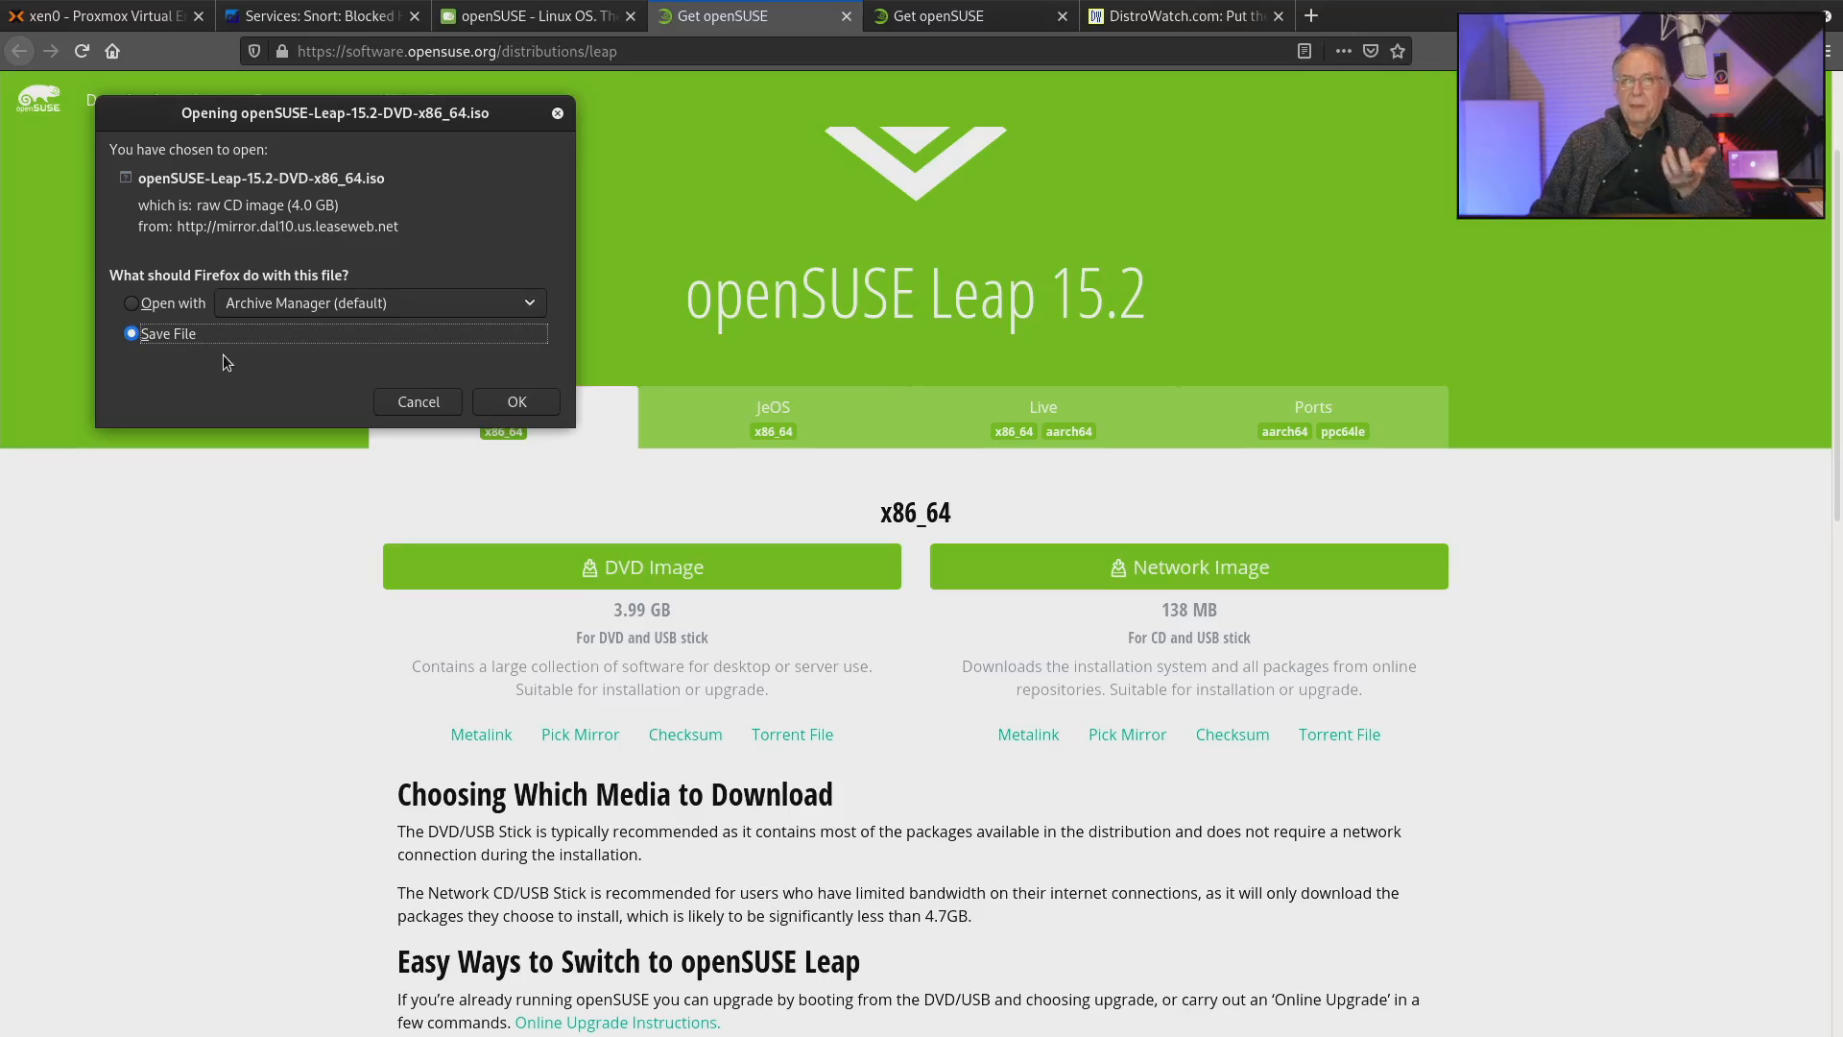
left_click(408, 401)
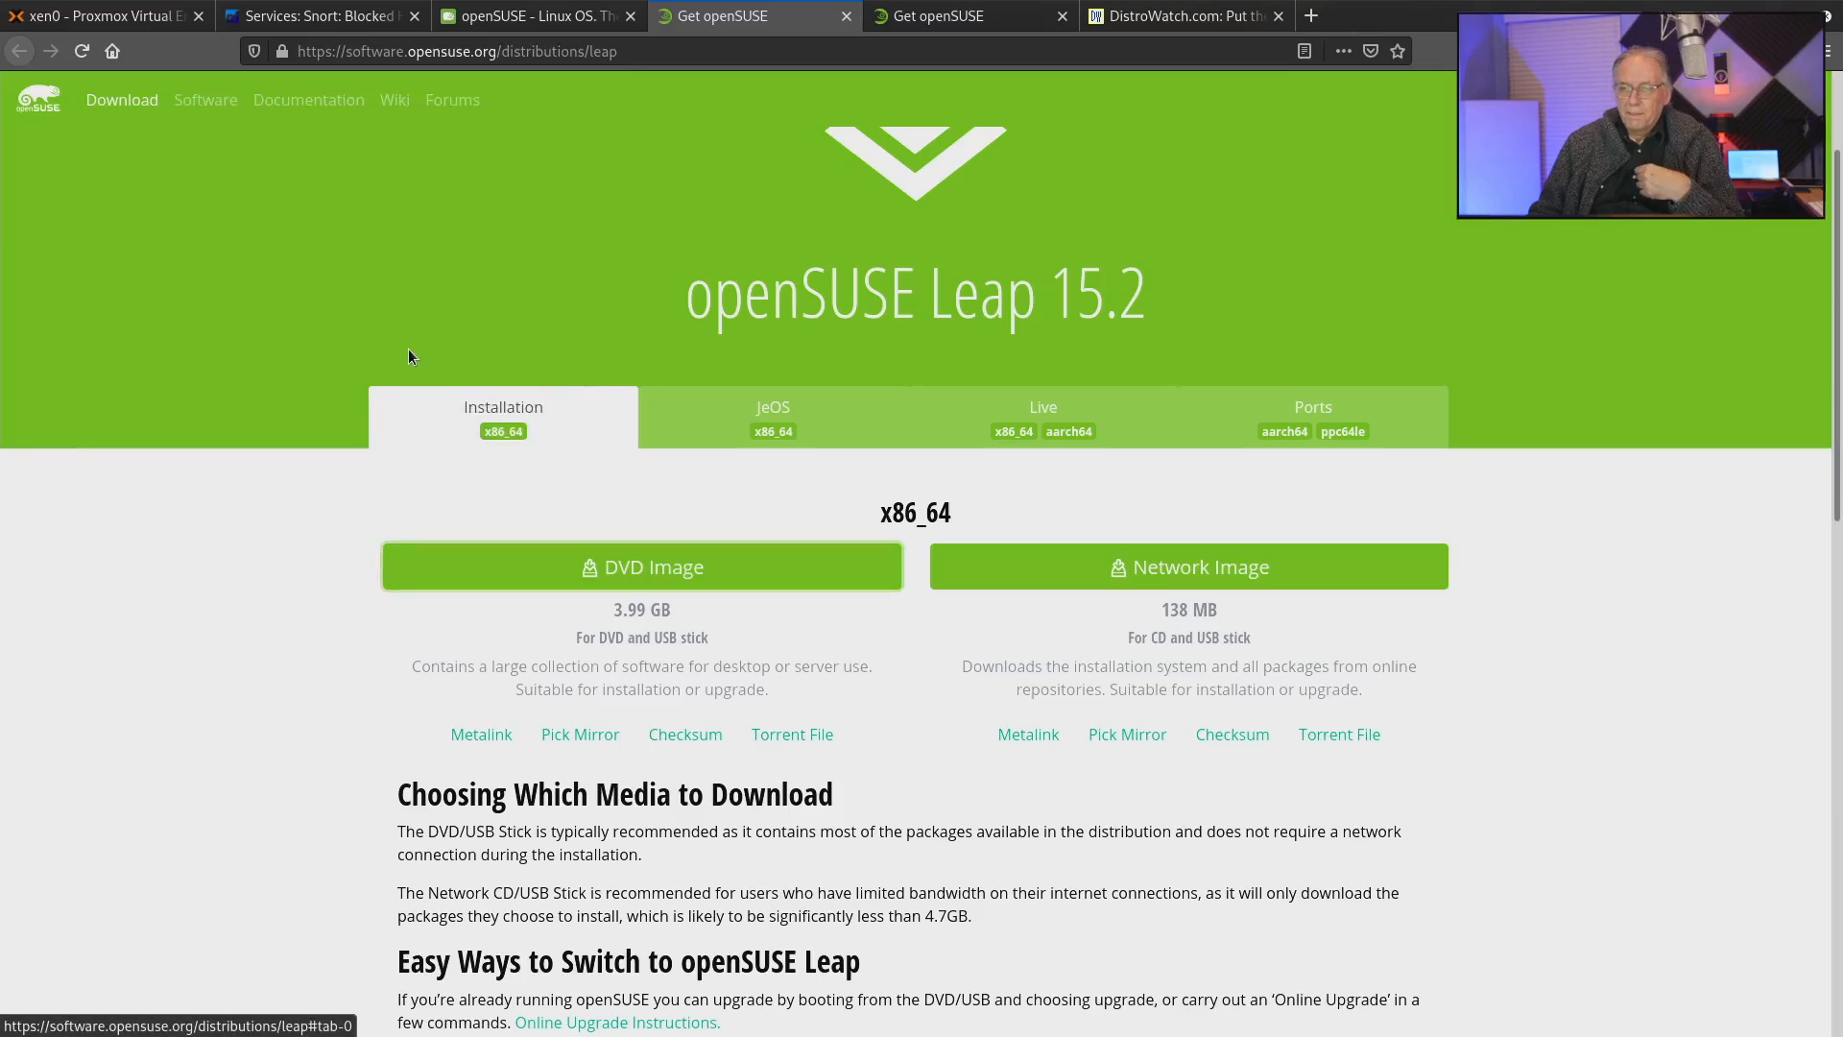
scroll(332, 119, "up", 2)
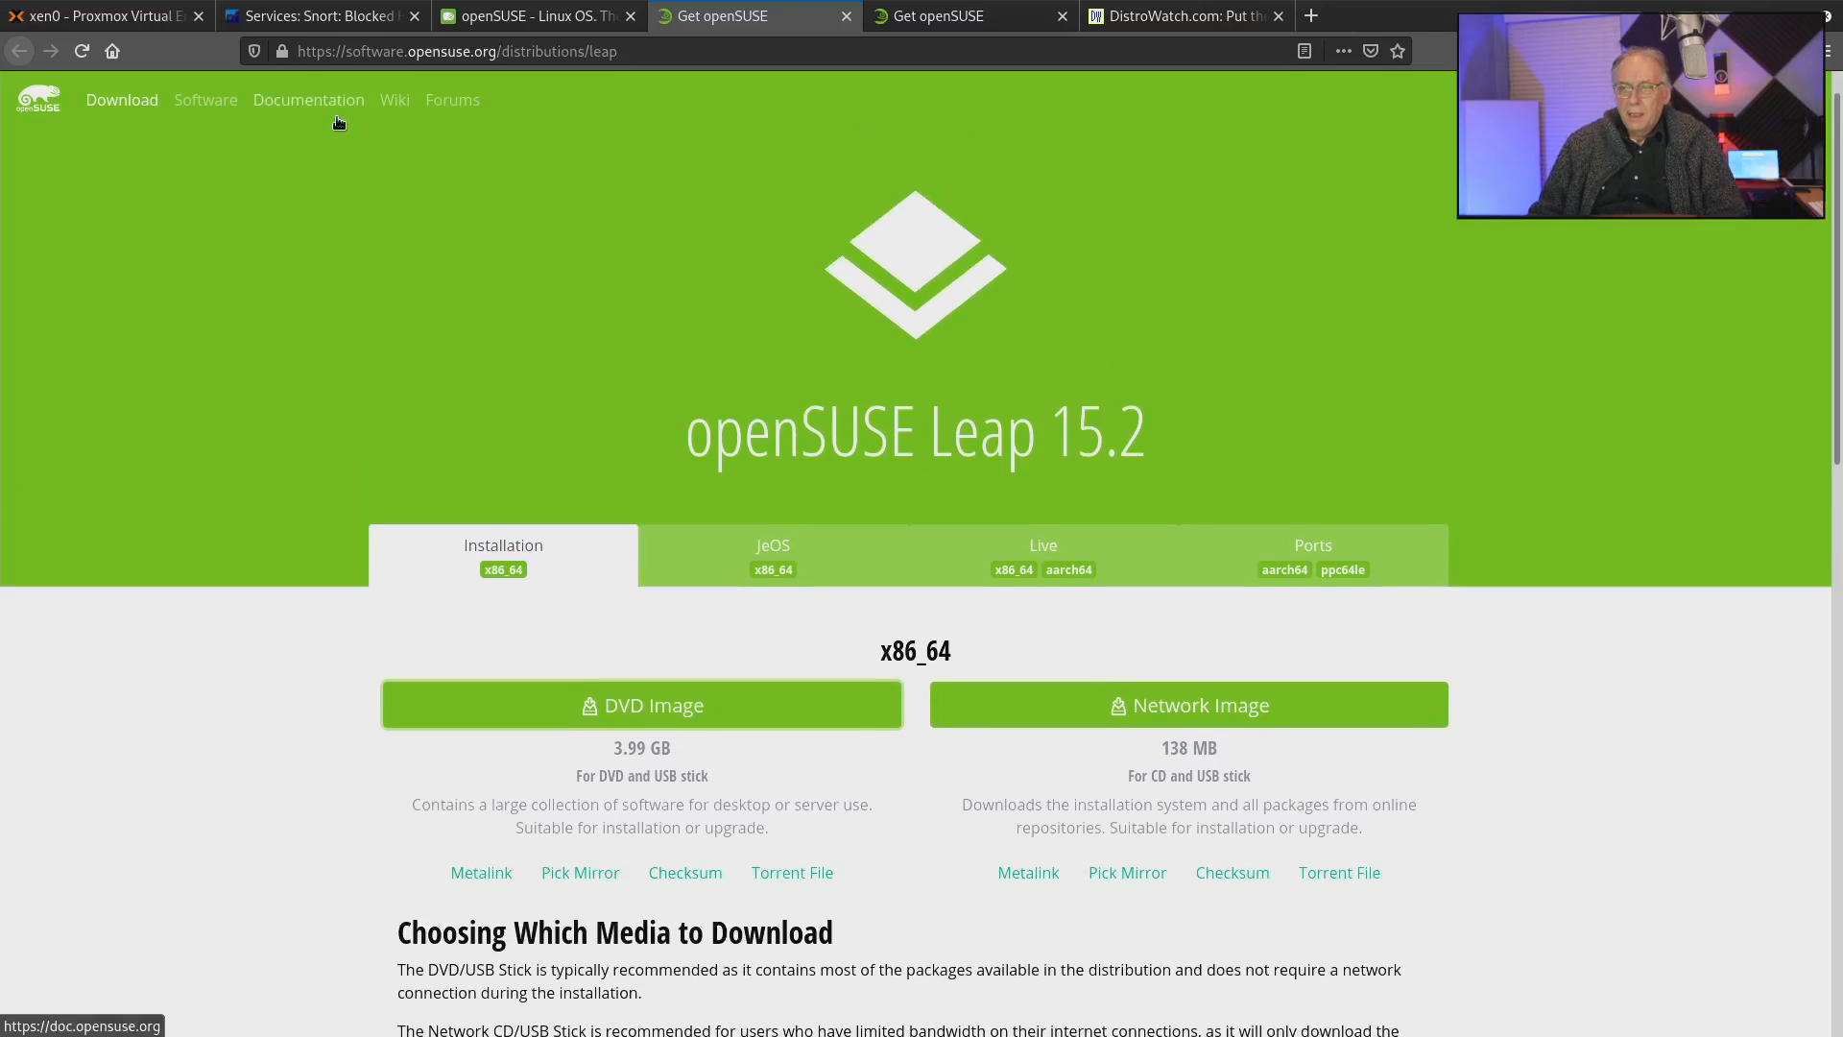
scroll(338, 122, "down", 3)
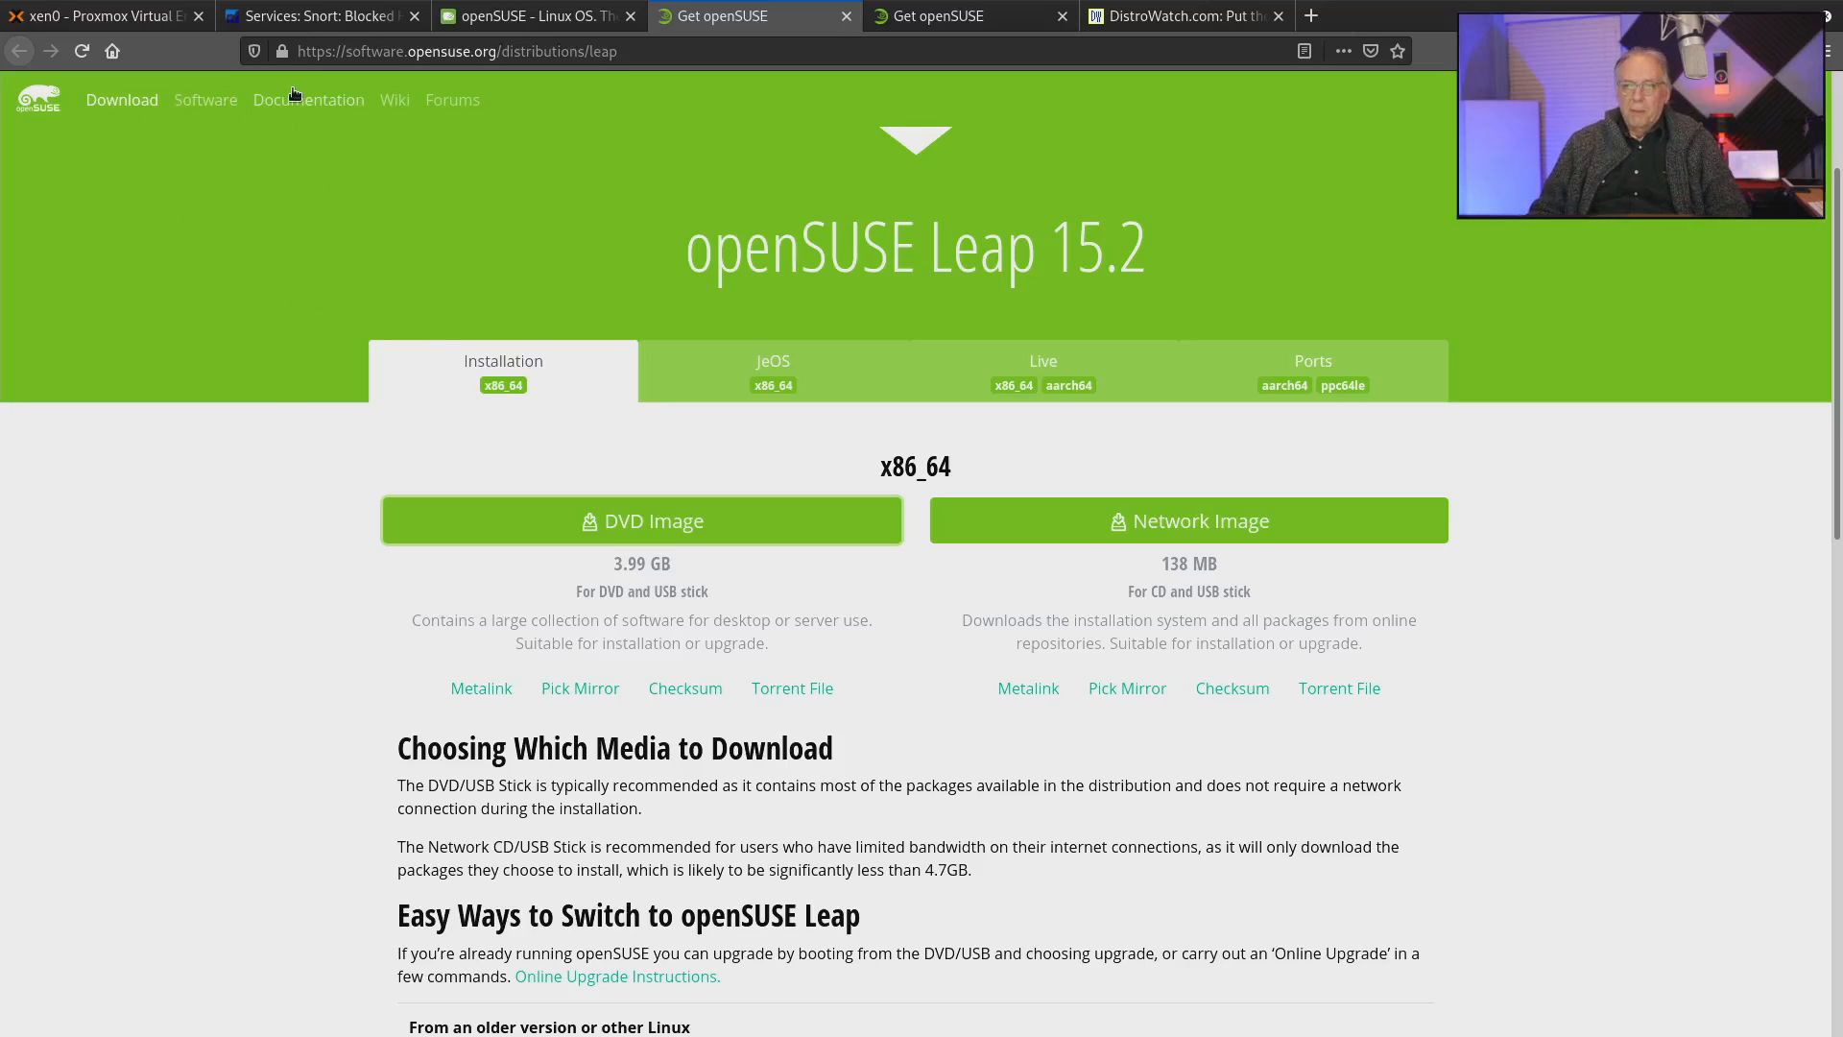
Switch to the Proxmox web interface and start a new virtual machine named openSuse.
left_click(97, 17)
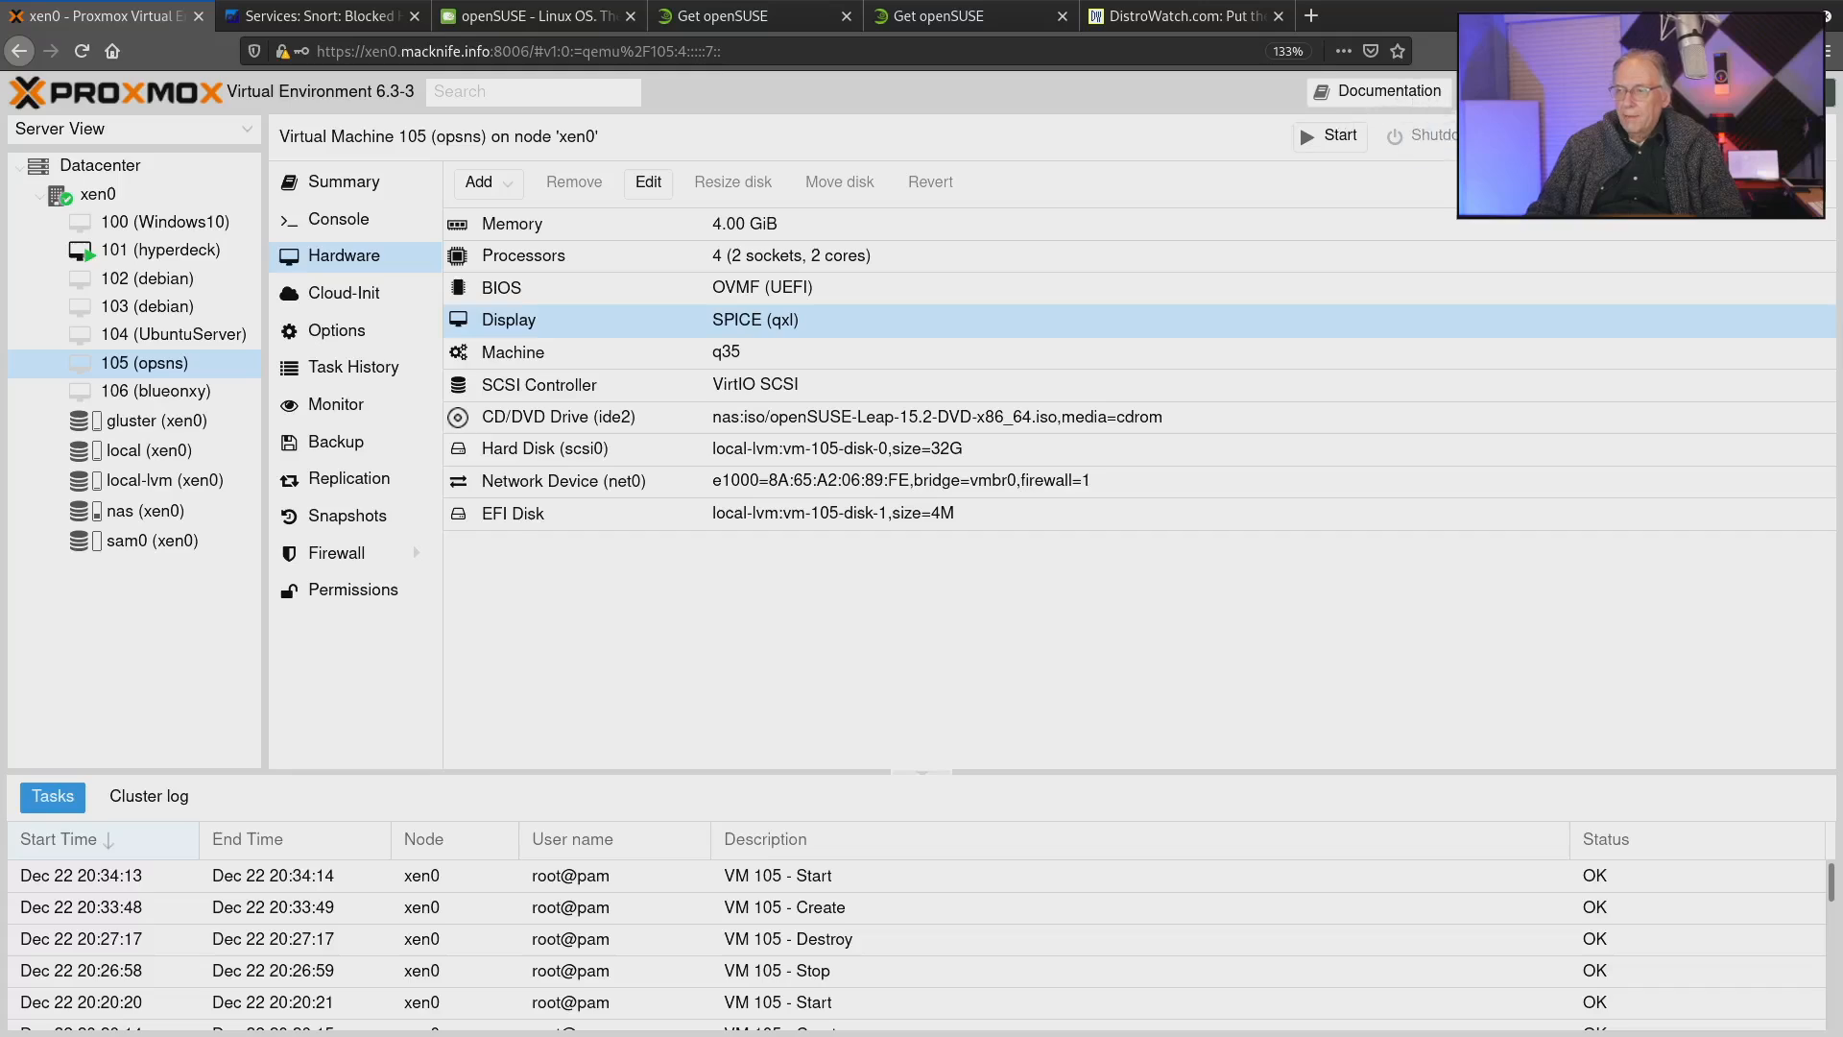
left_click(1511, 92)
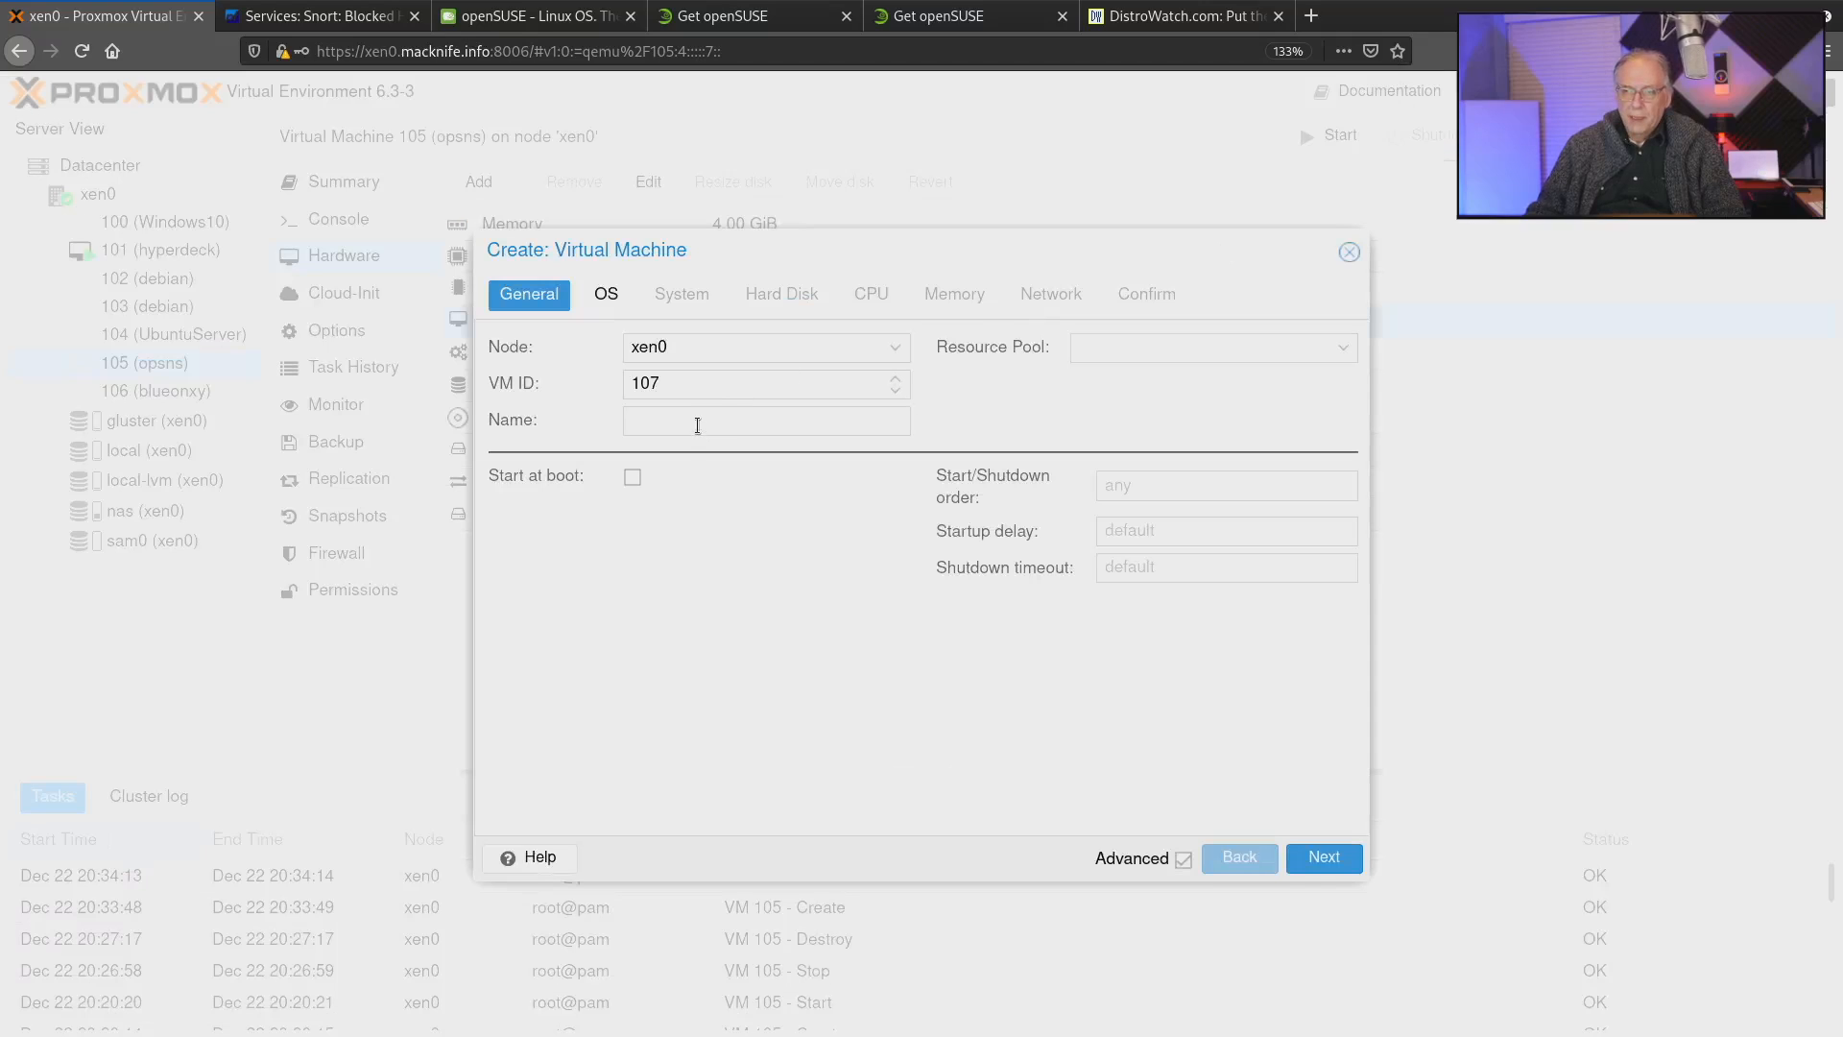
left_click(694, 421)
type("openSuse")
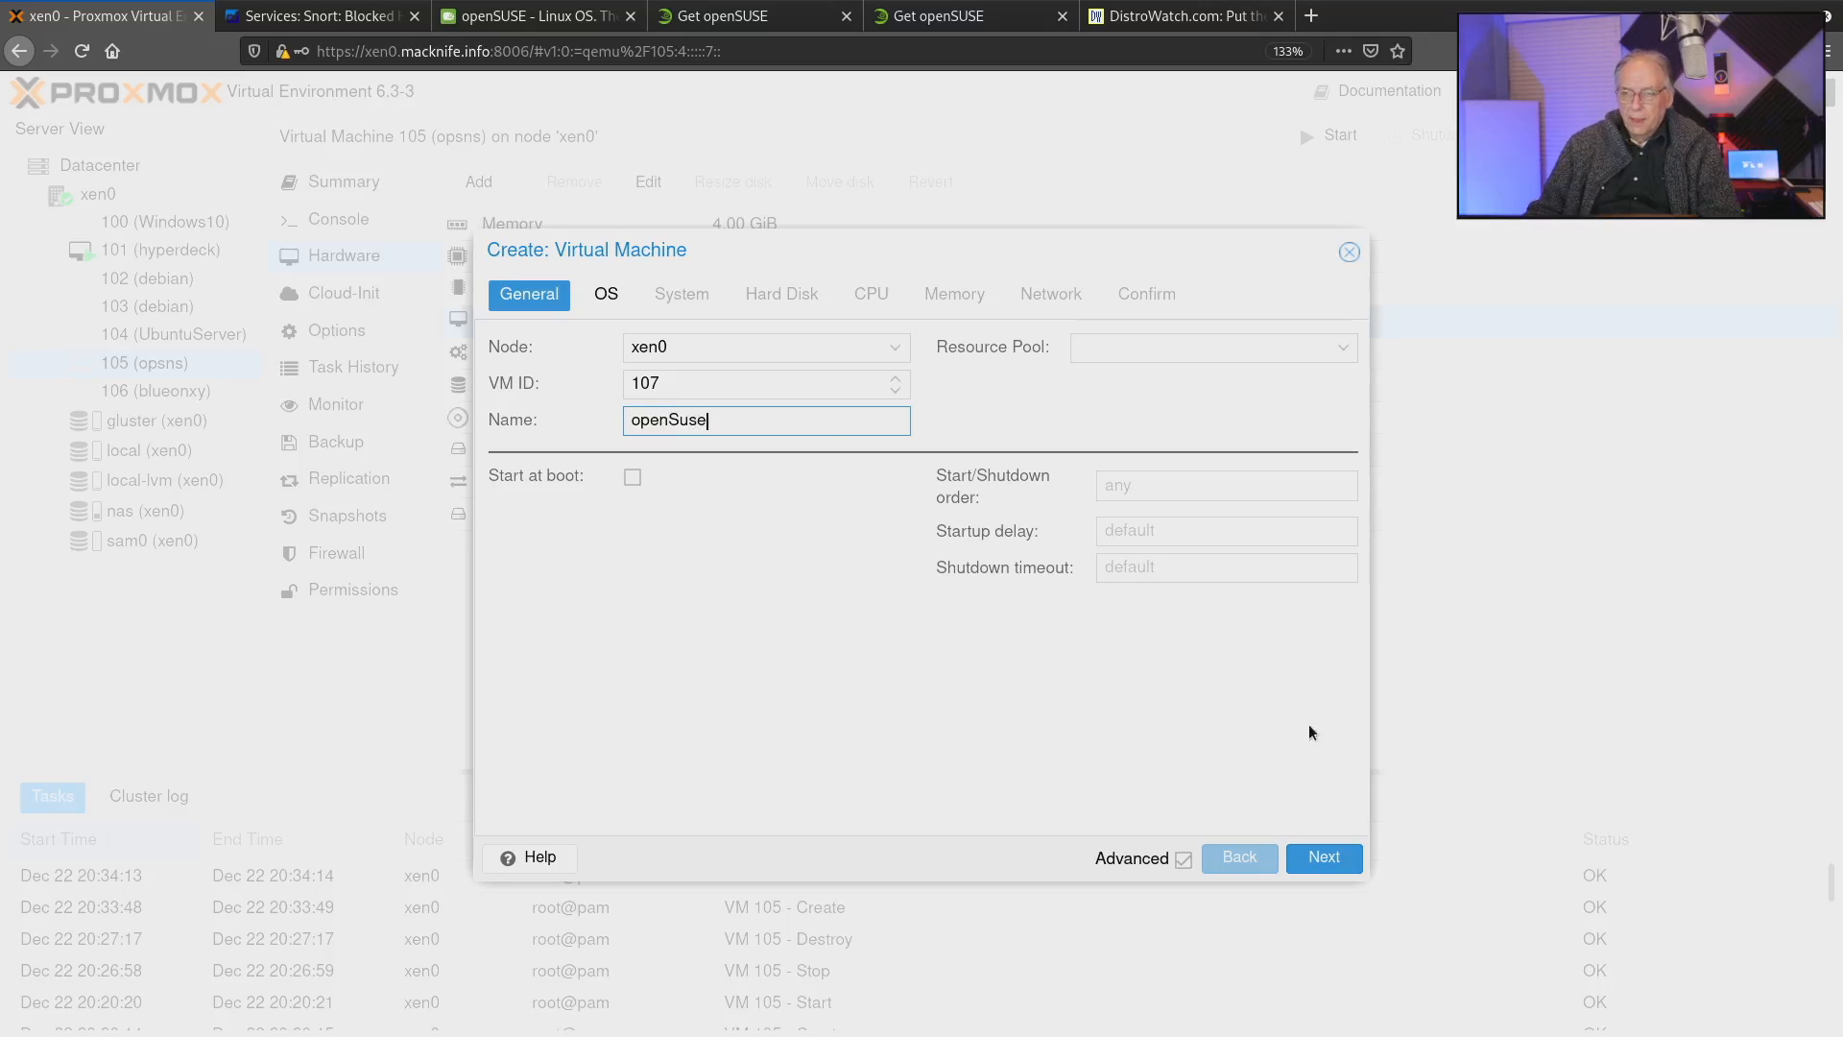
left_click(1329, 861)
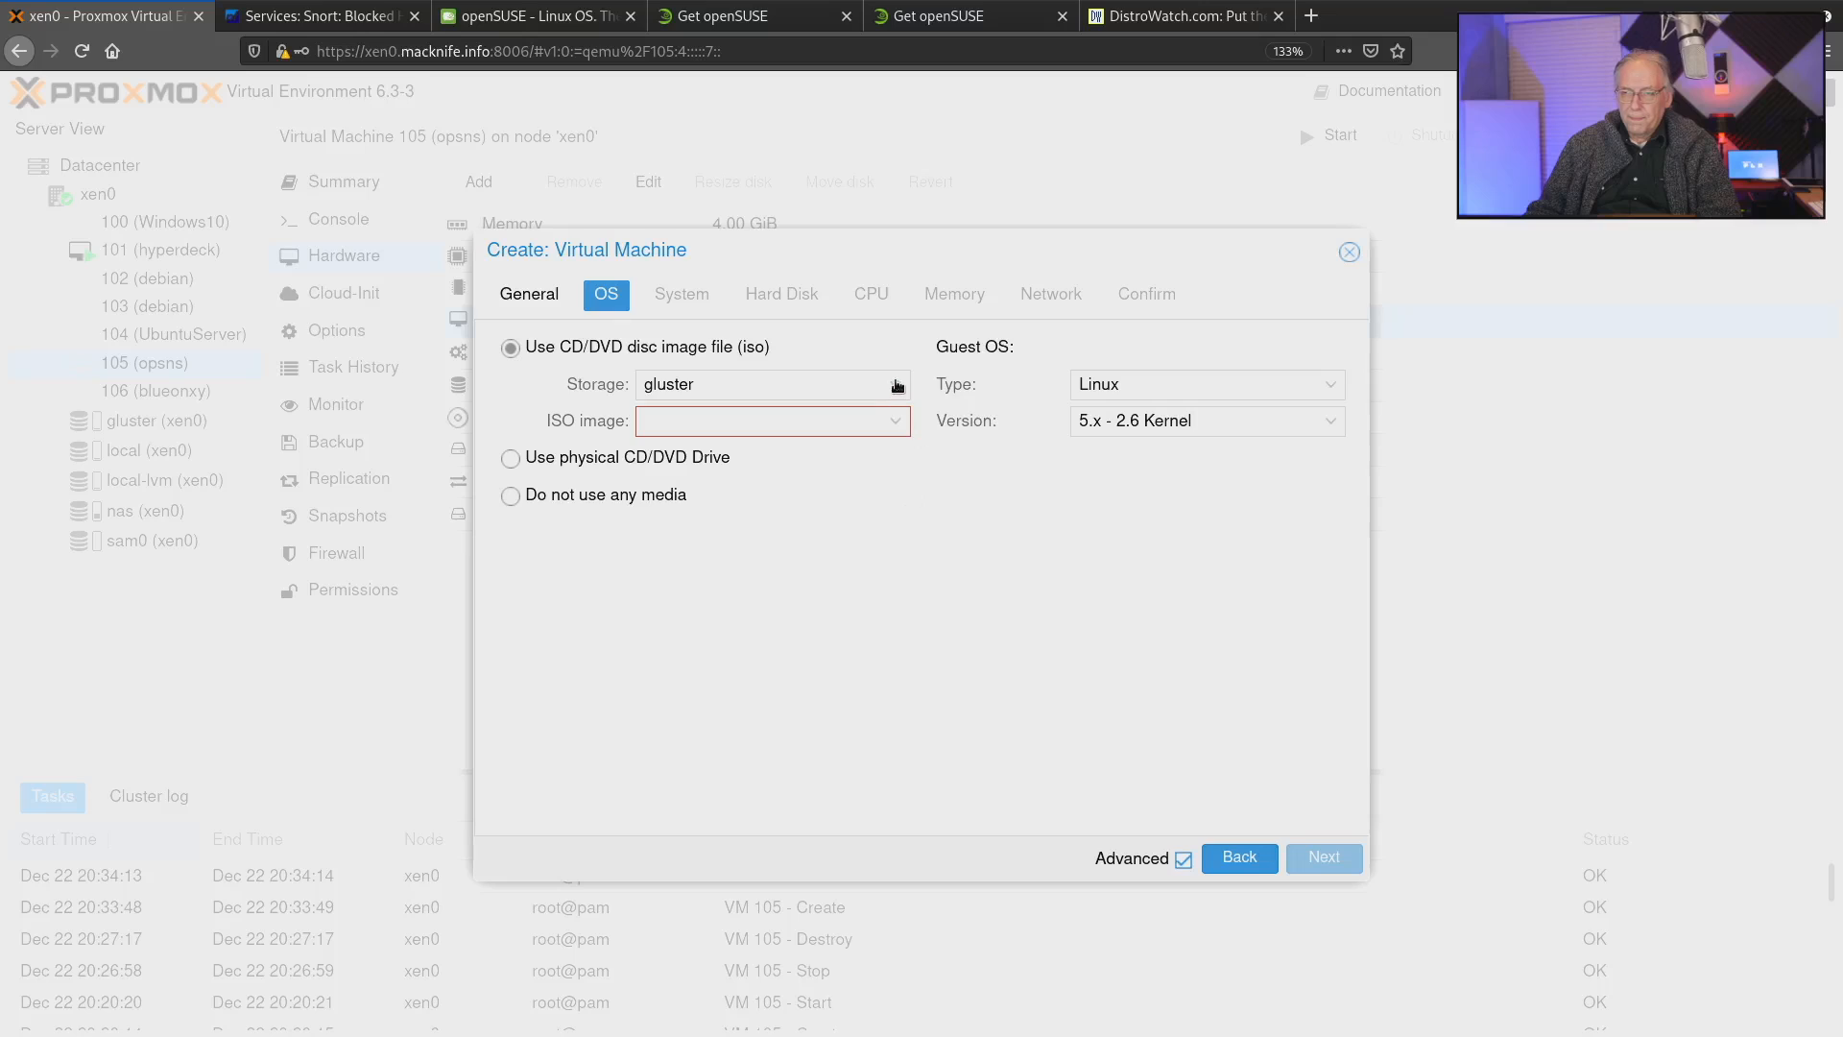
Choose the openSUSE-Leap-15.2-DVD-x86_64.iso image from the nas storage as the installation medium.
left_click(895, 384)
left_click(737, 535)
left_click(877, 425)
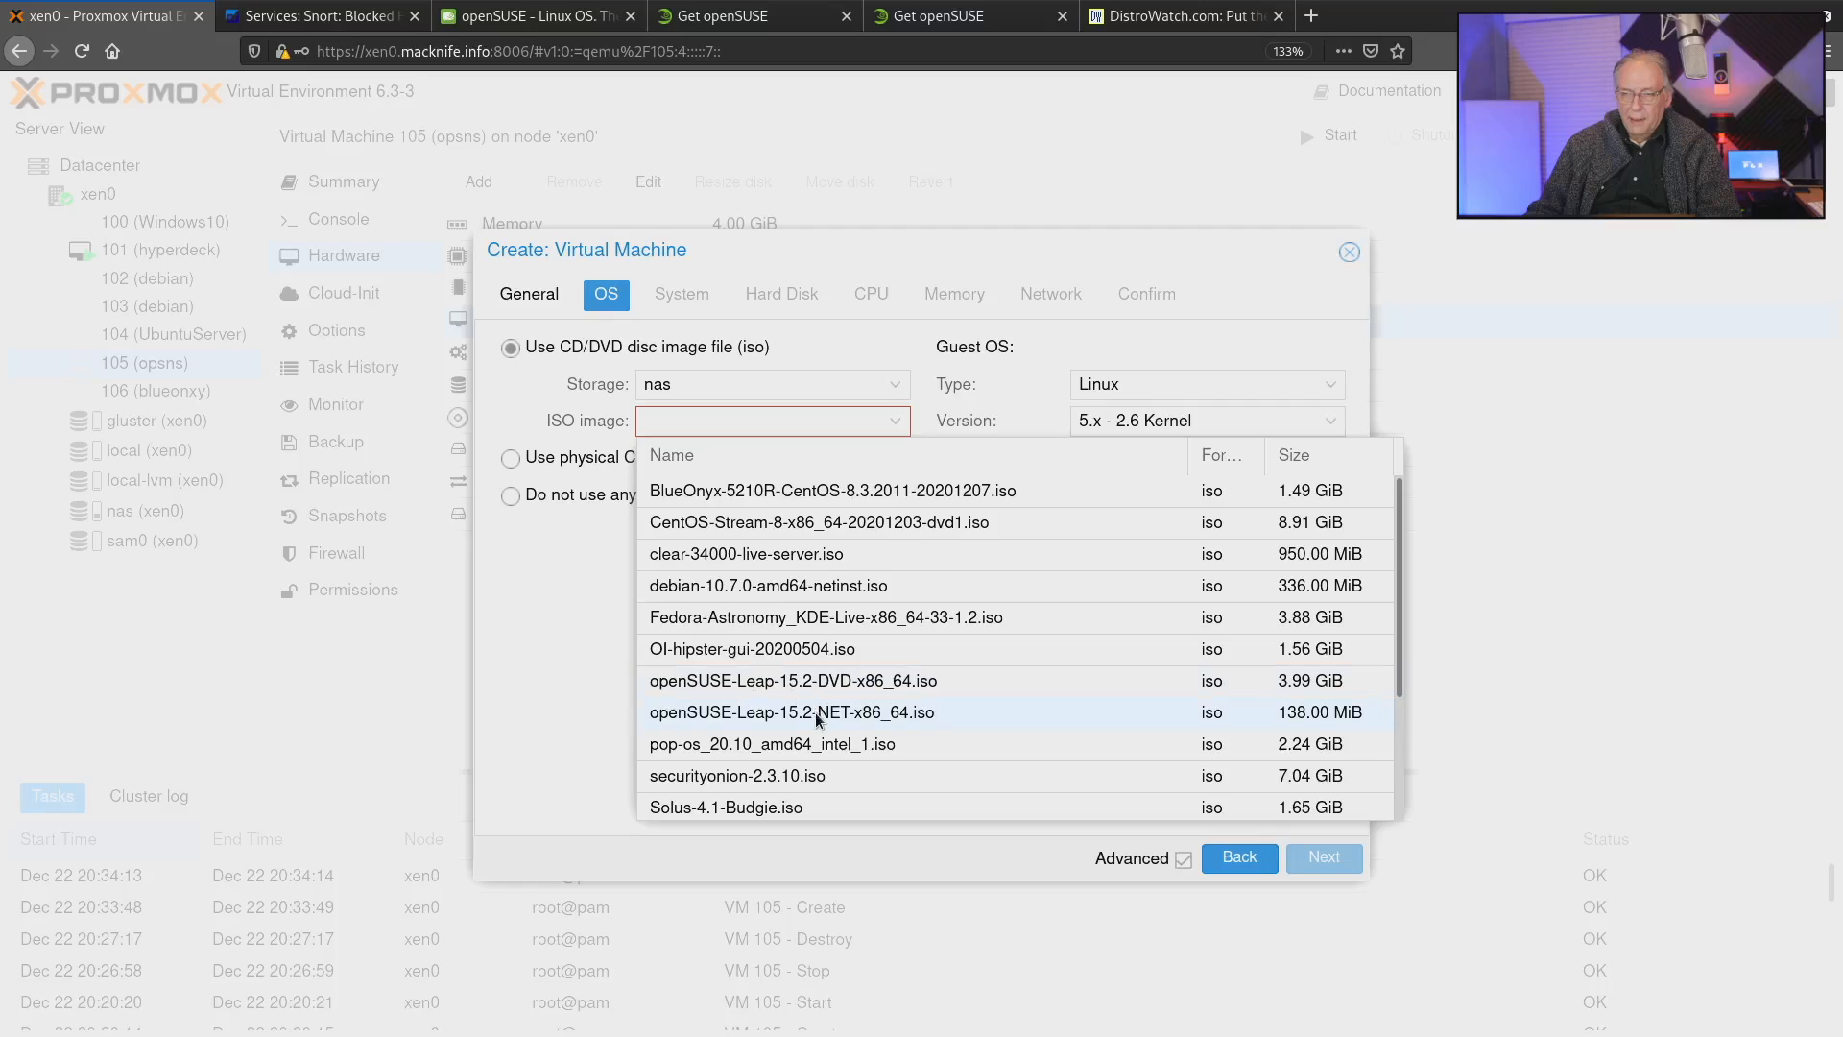
left_click(780, 681)
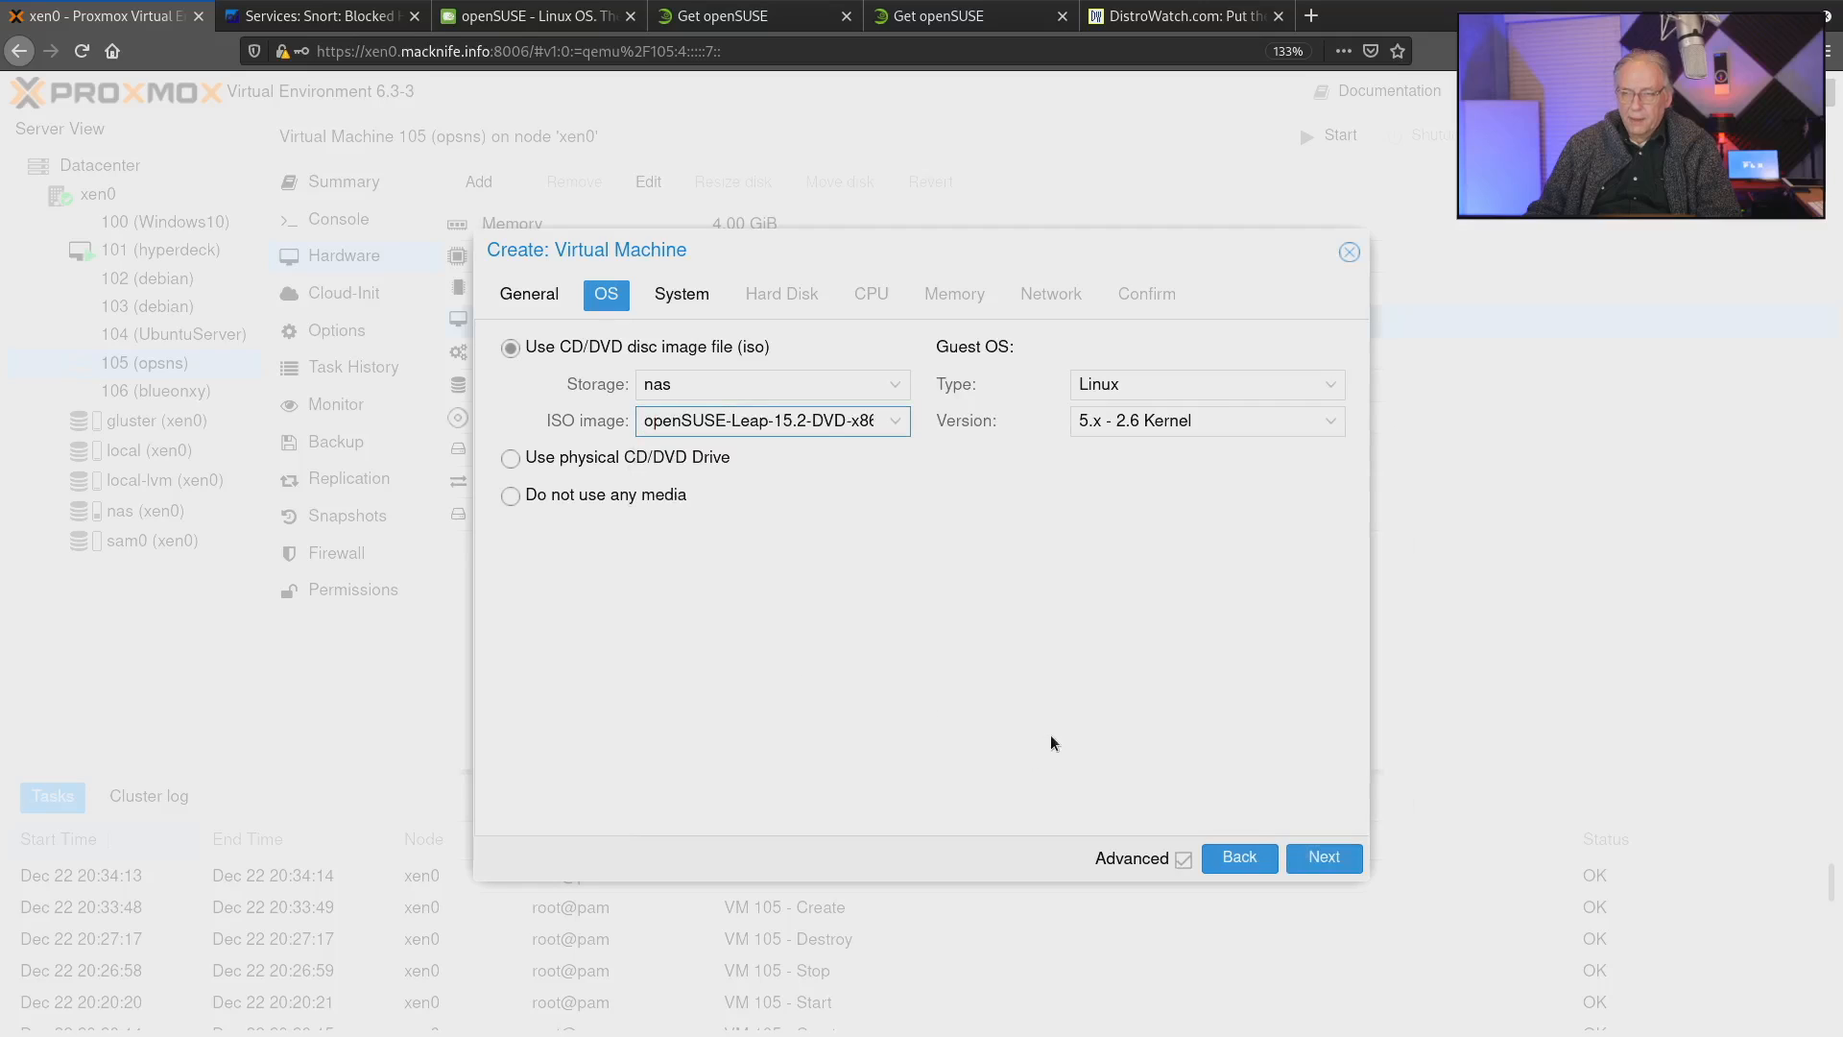
left_click(1331, 867)
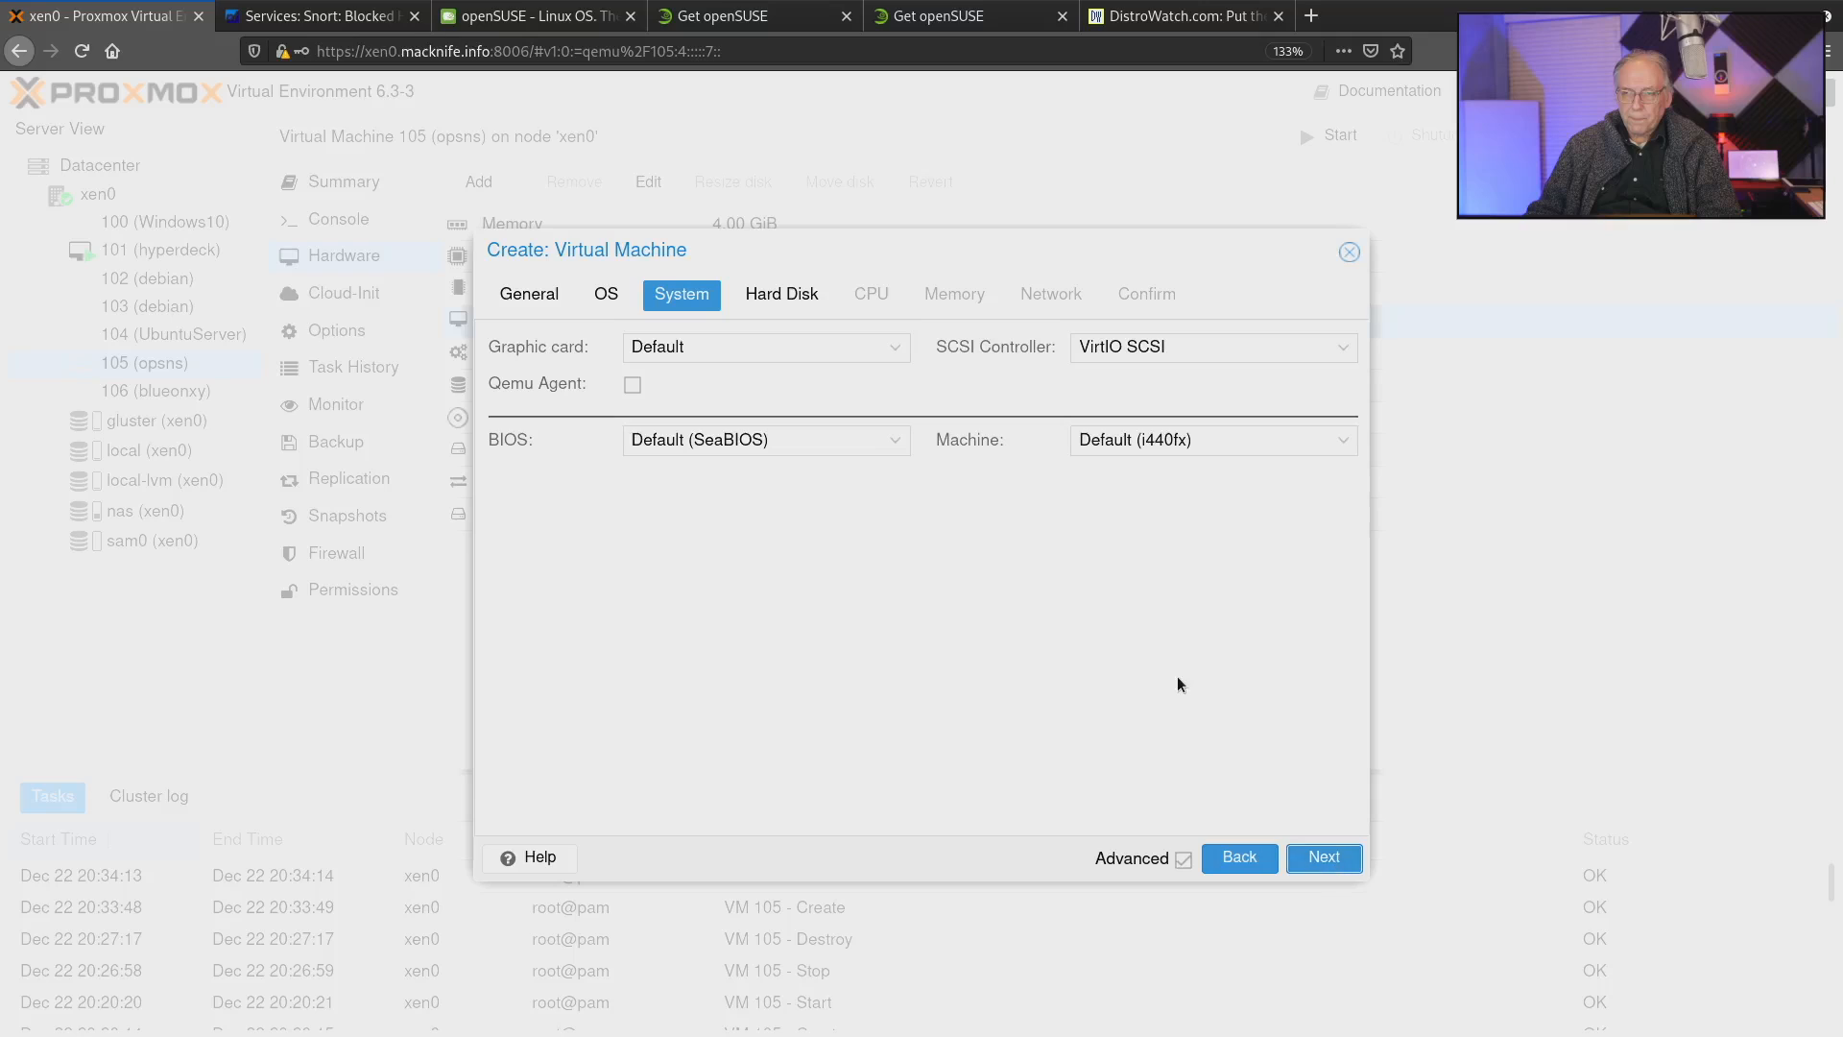
Set the virtual machine's BIOS to OVMF (UEFI) and its machine type to q35.
left_click(898, 443)
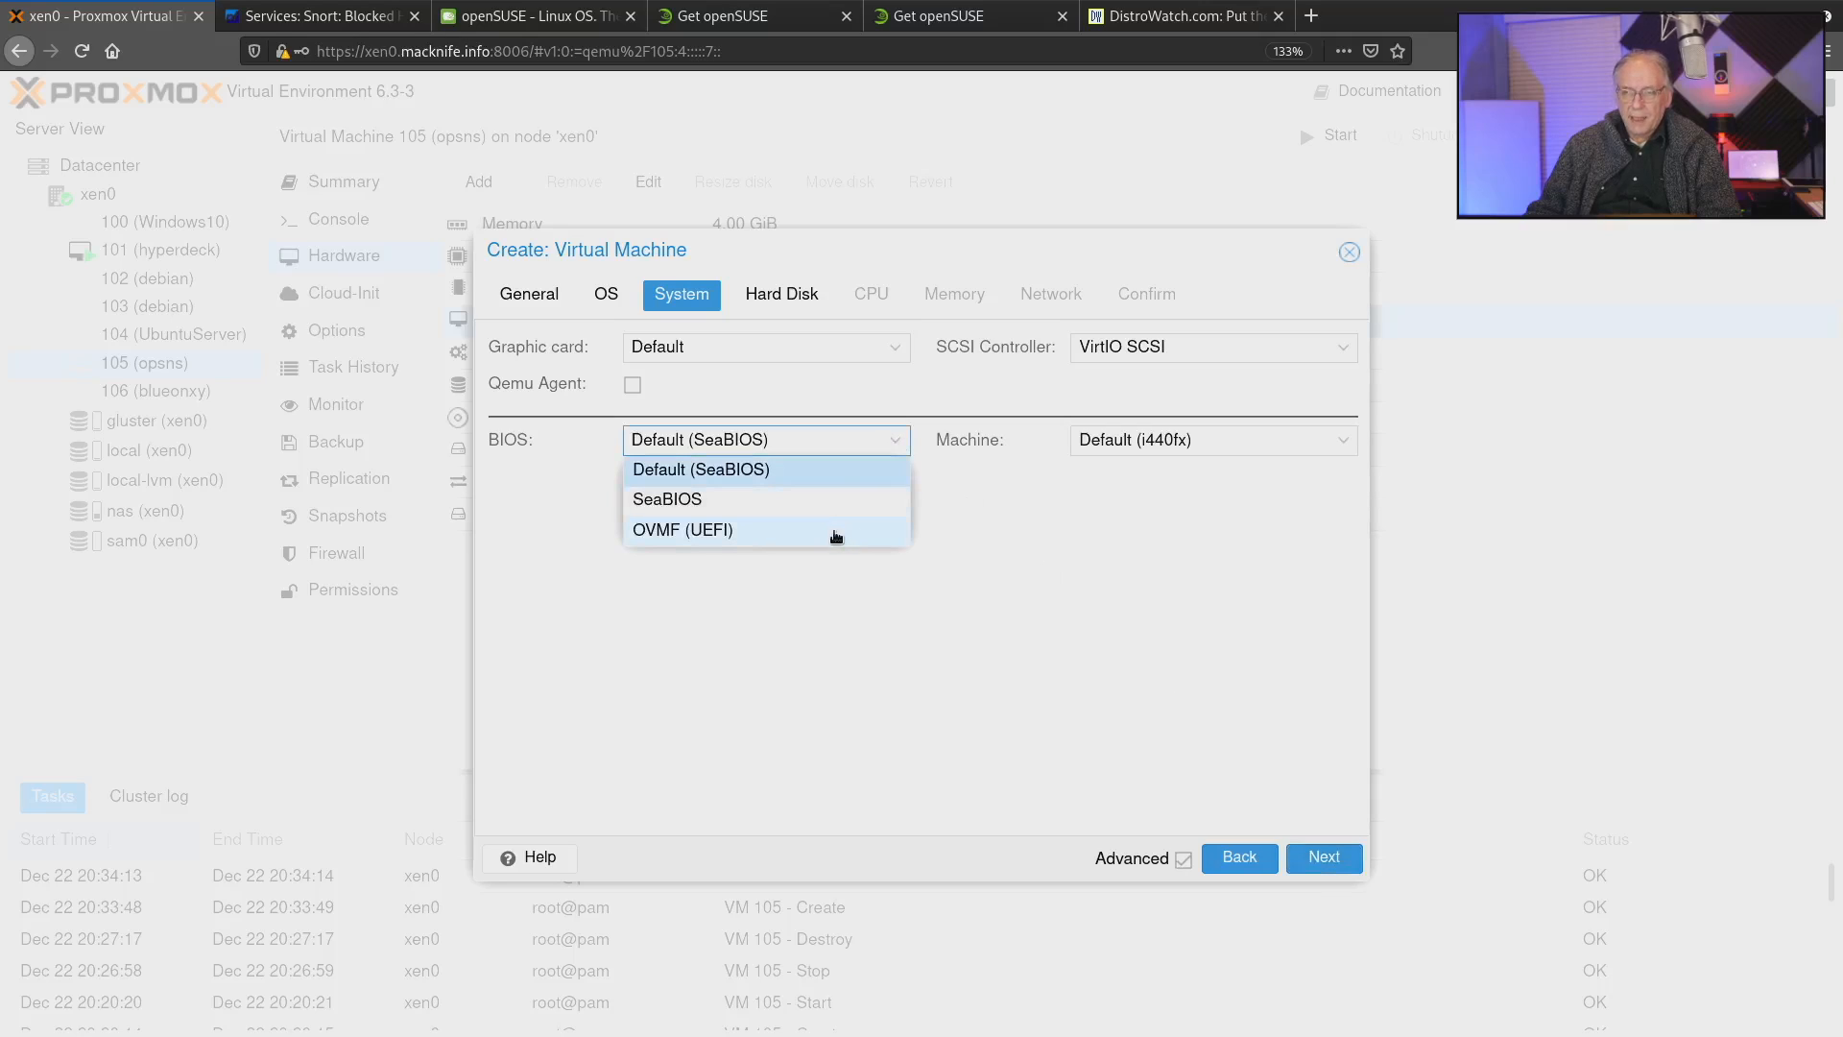
left_click(834, 532)
left_click(1338, 446)
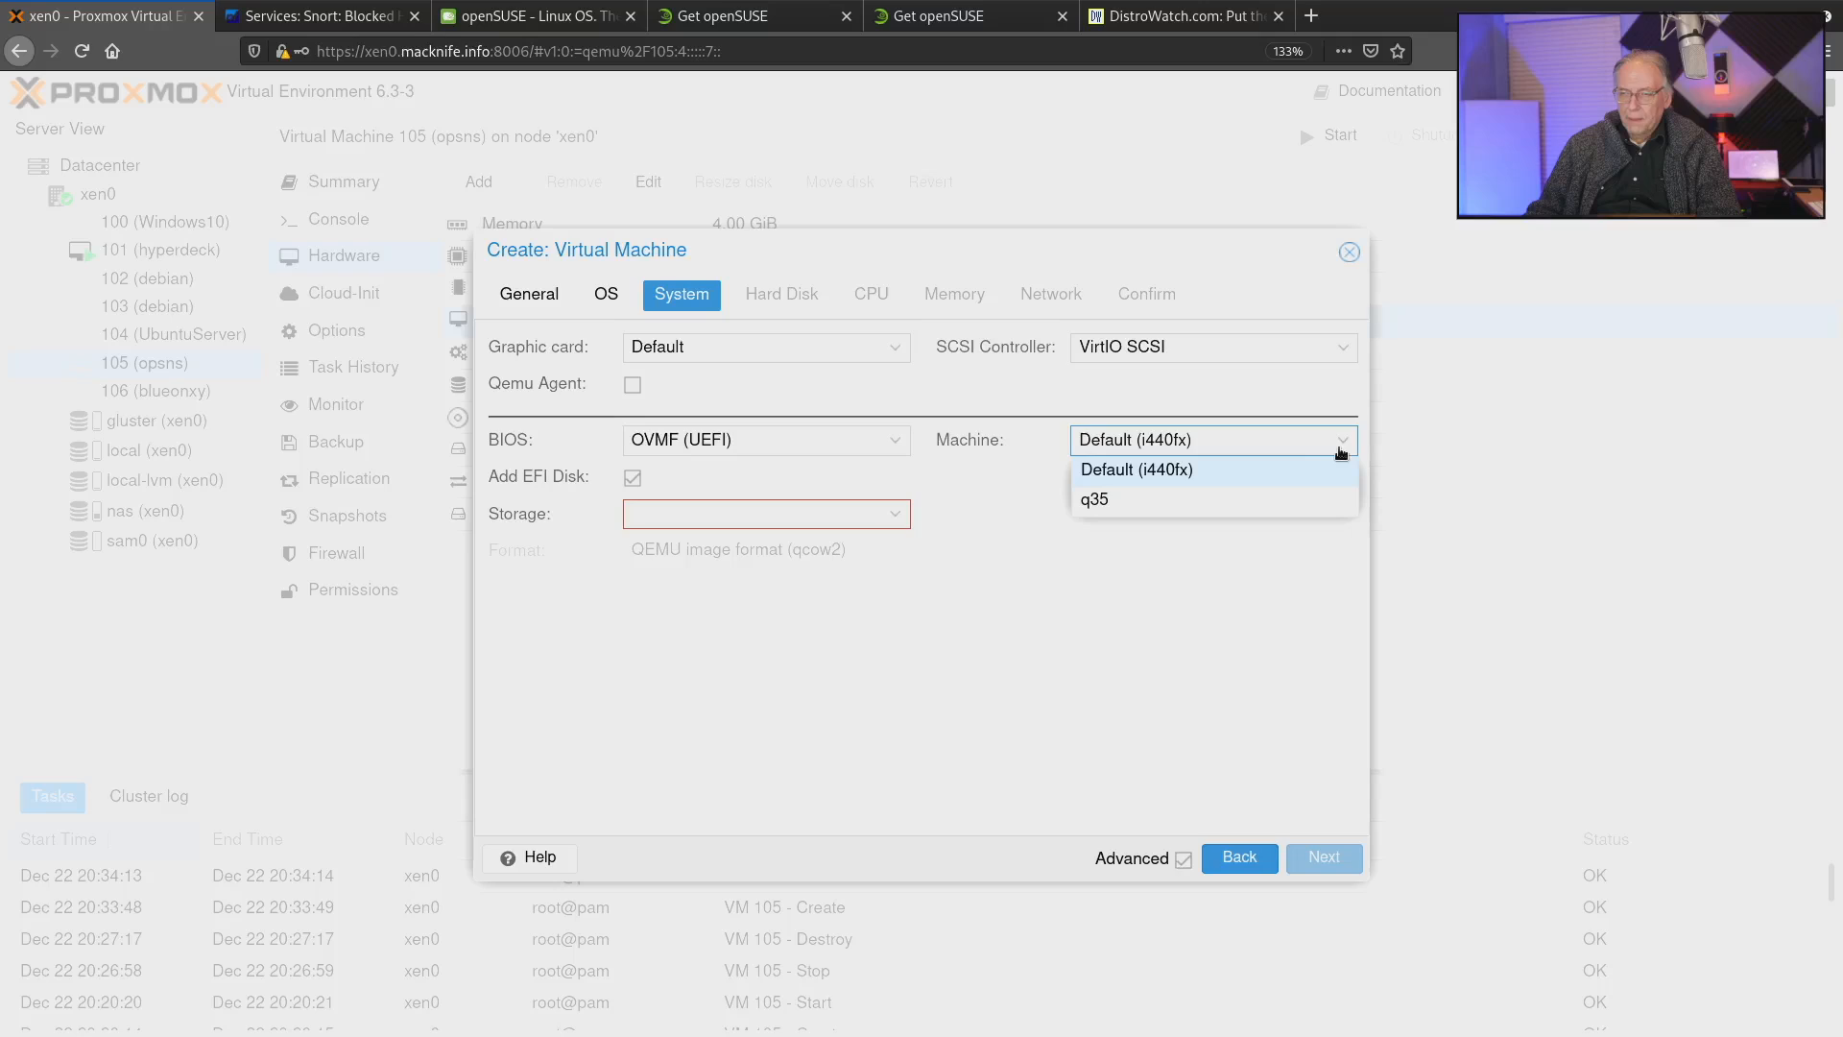
left_click(1200, 518)
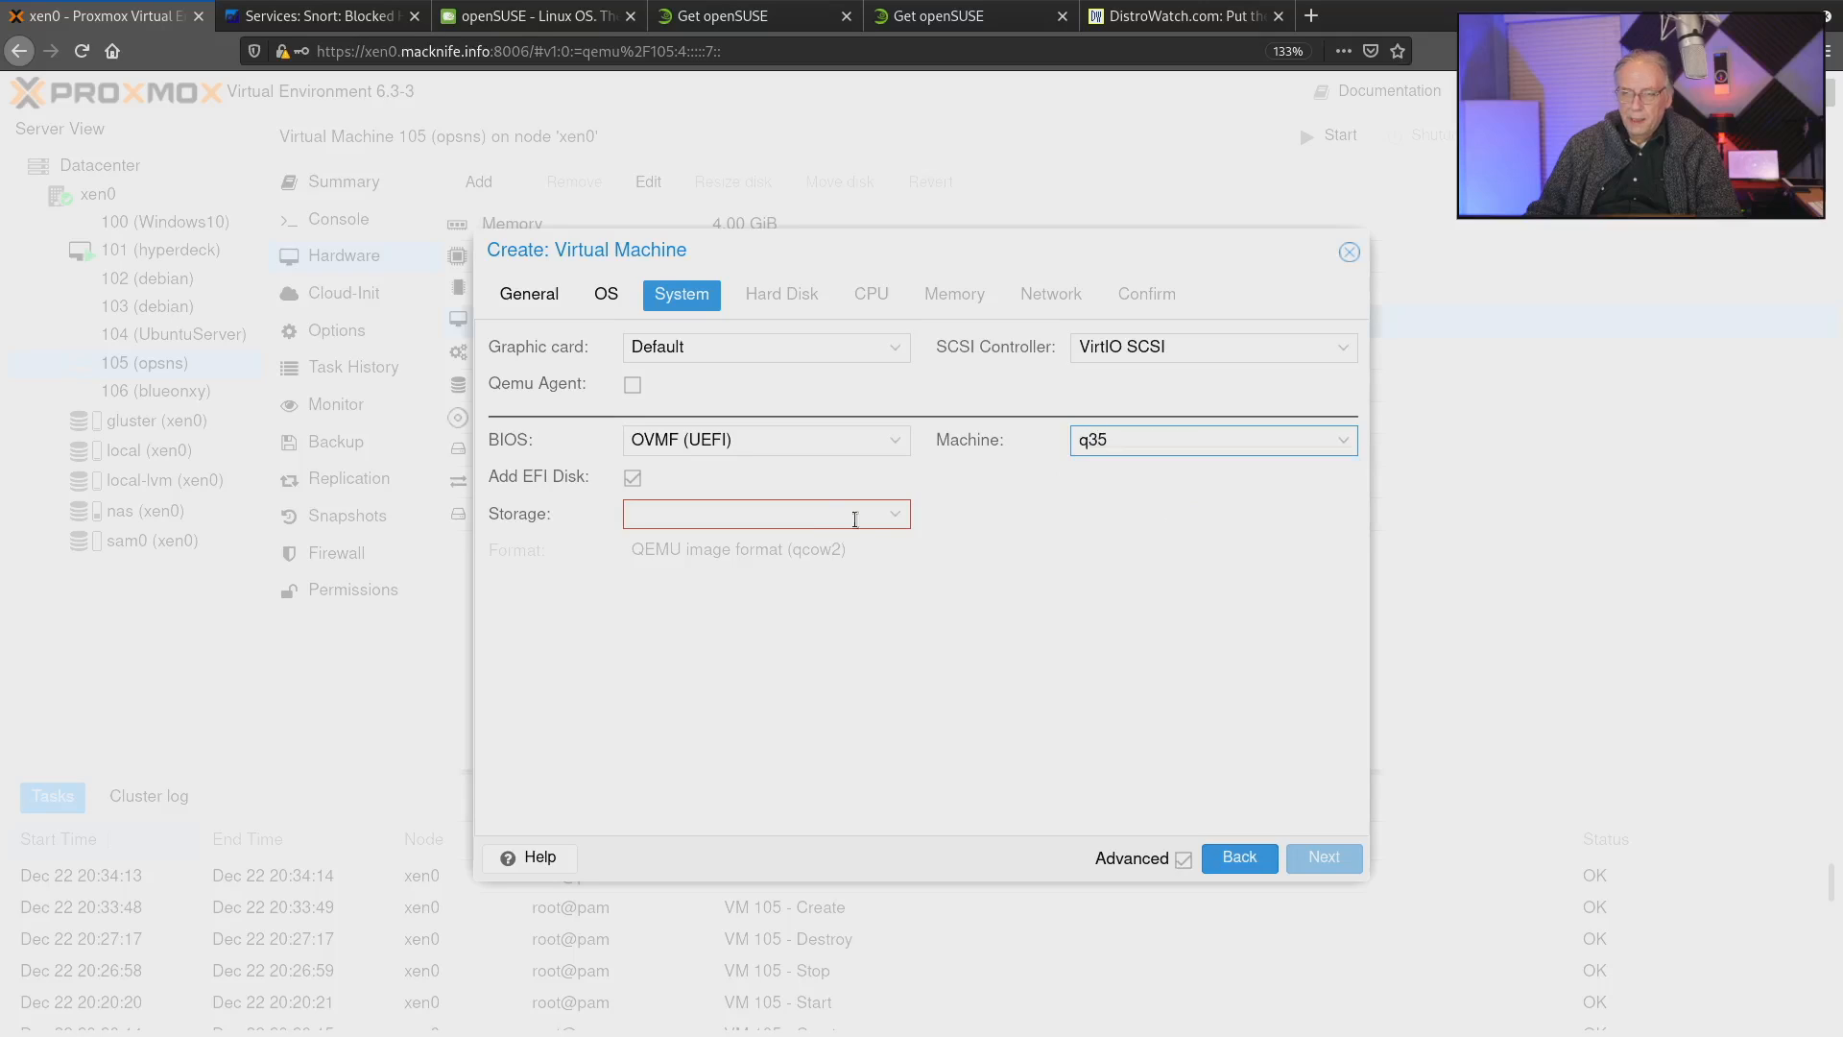
Place the EFI disk on the local-lvm storage and continue to the hard disk settings.
left_click(898, 519)
left_click(898, 518)
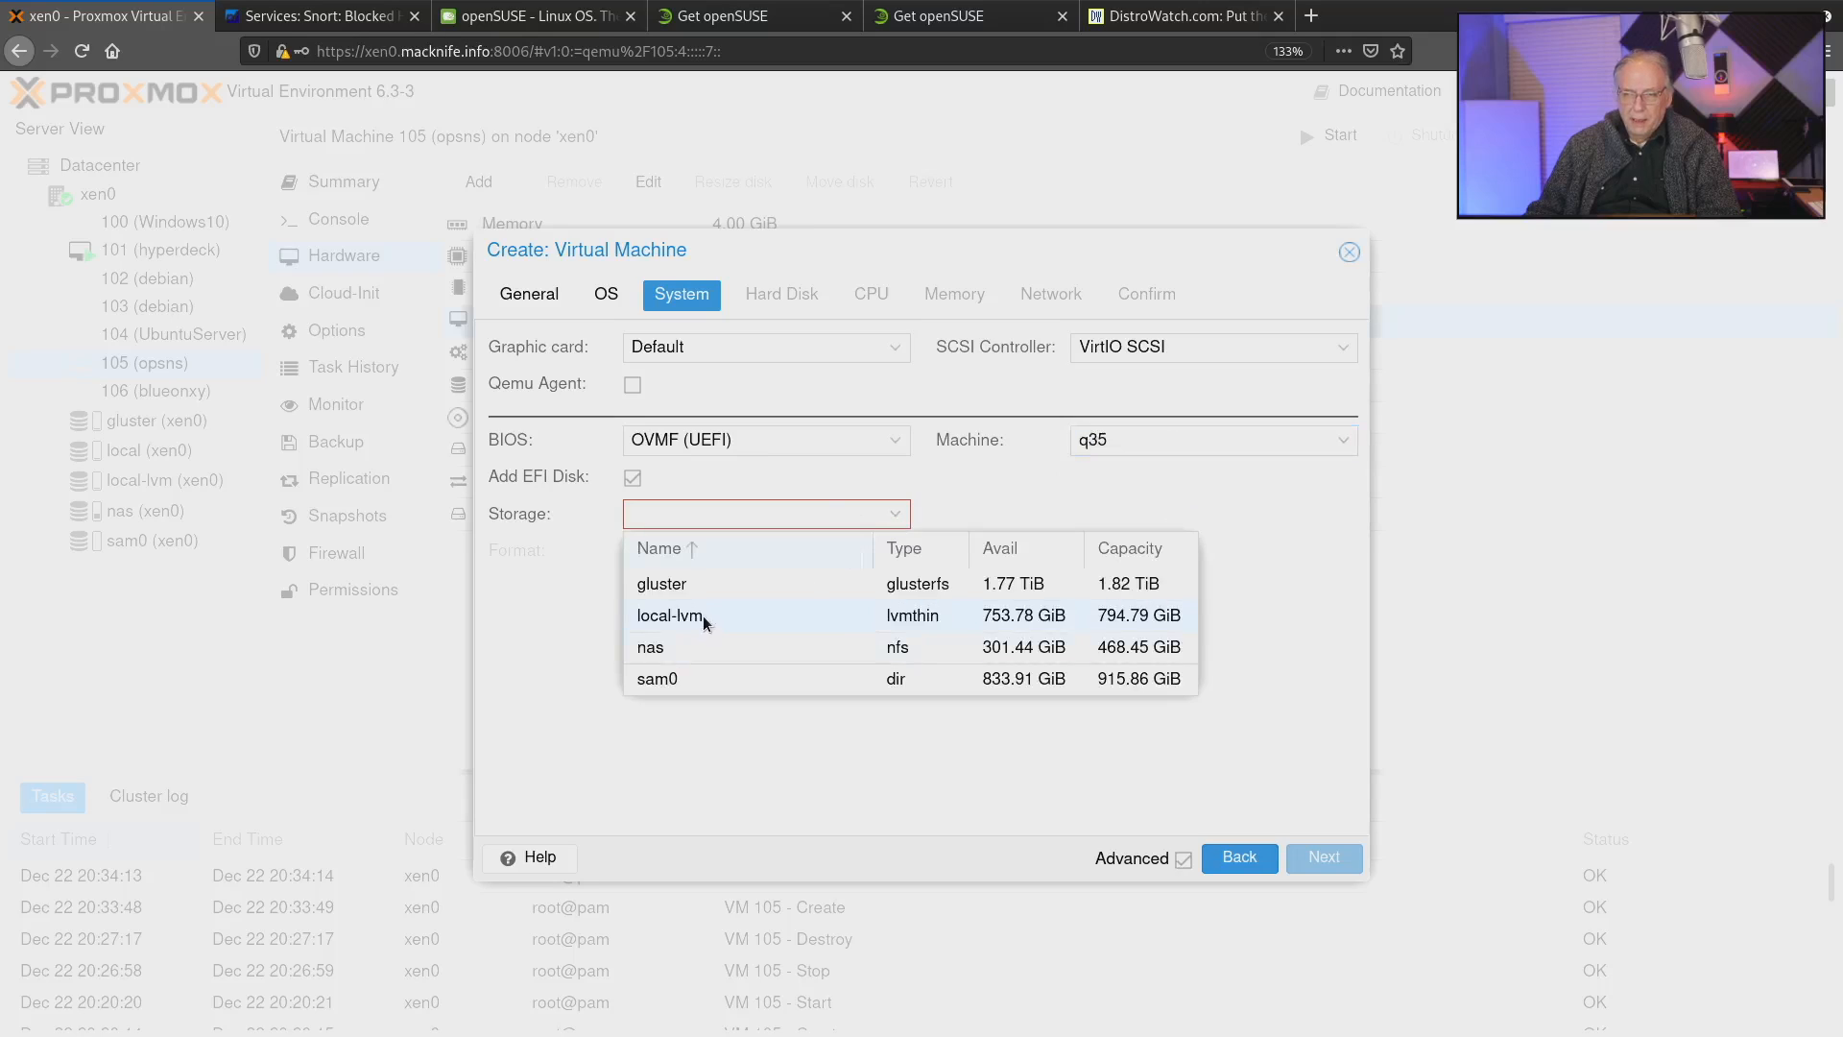
left_click(705, 618)
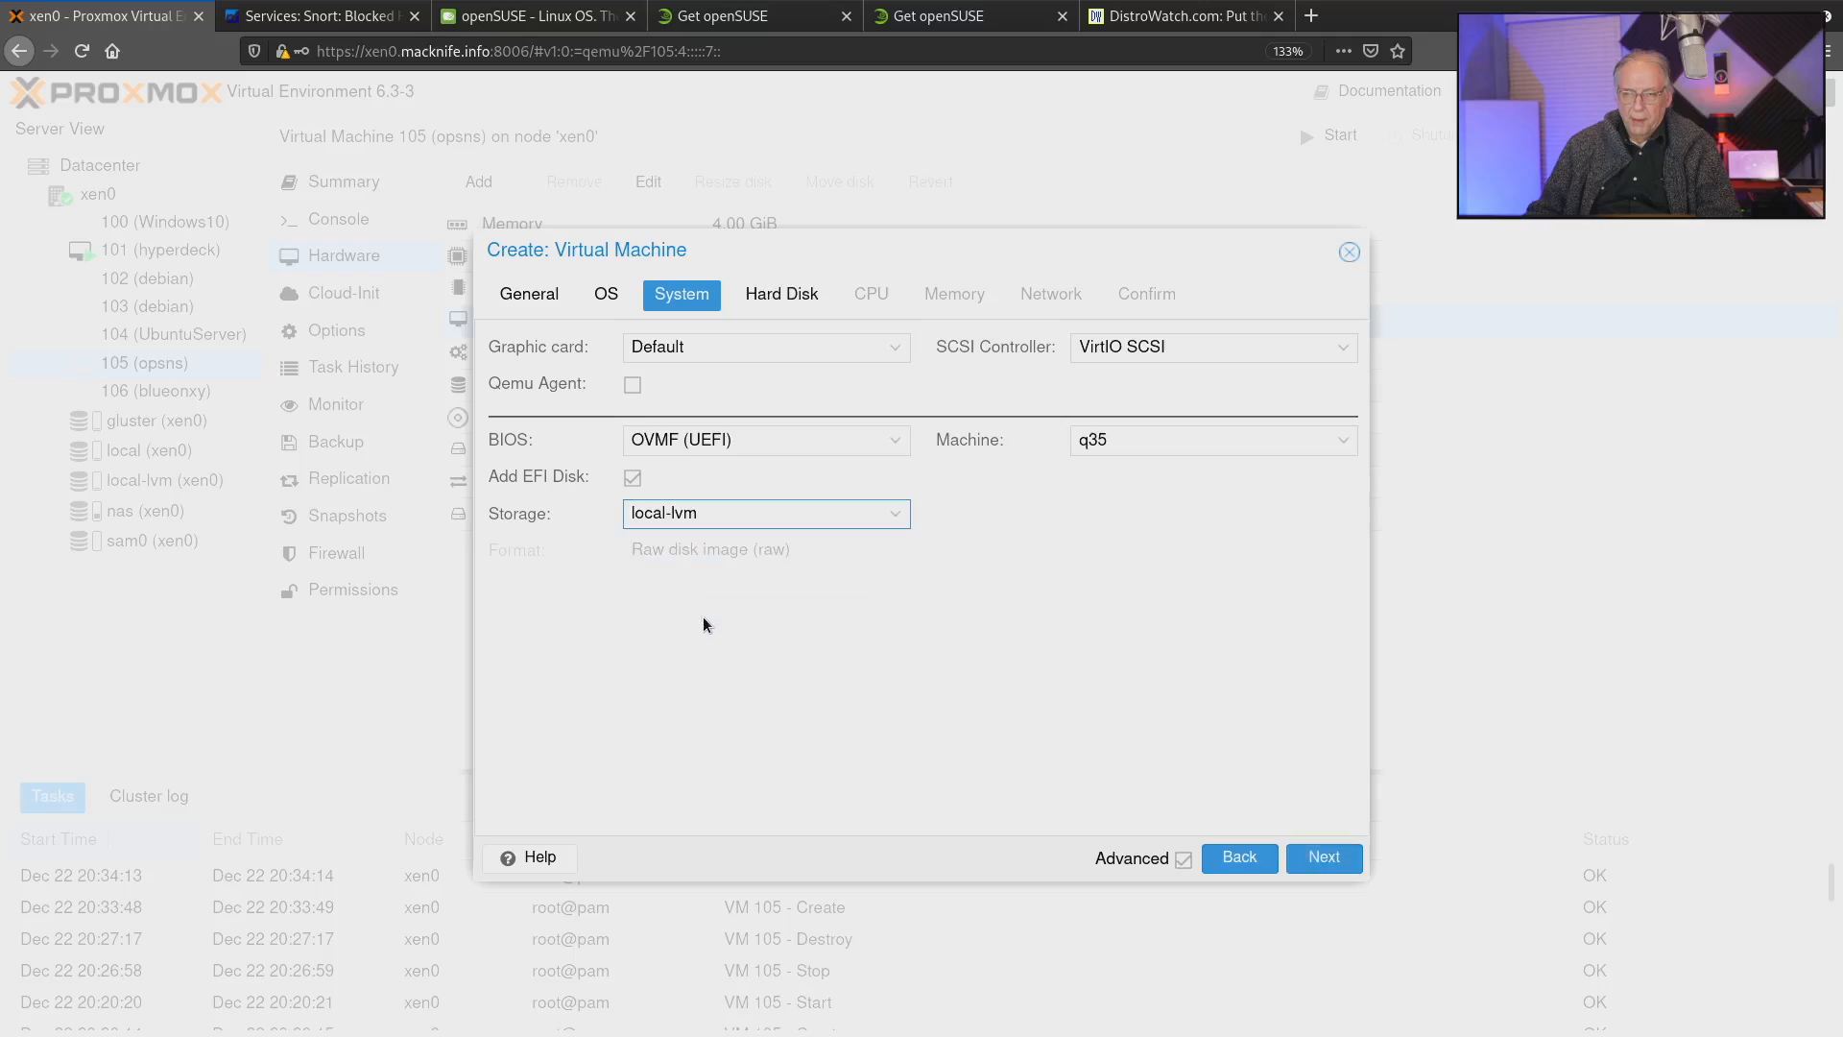
left_click(1326, 848)
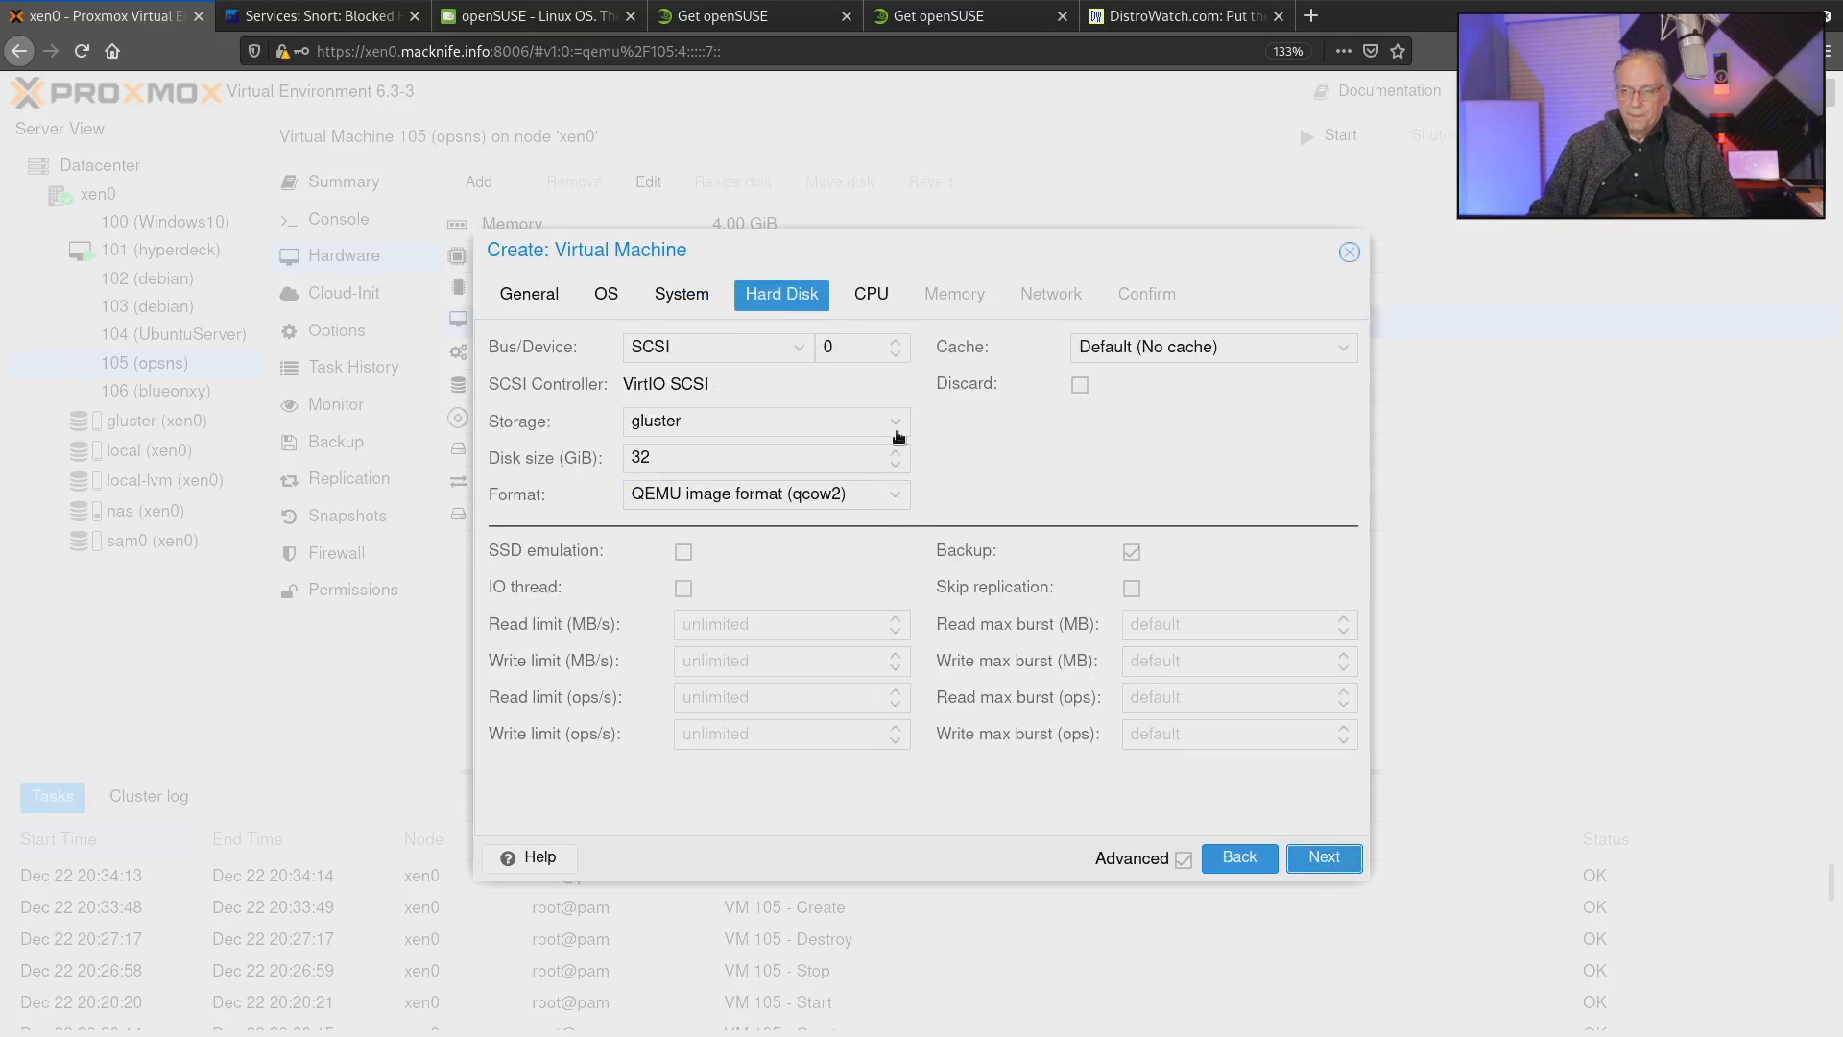
Set the hard disk's storage to local-lvm and continue to the CPU settings.
left_click(895, 425)
left_click(730, 521)
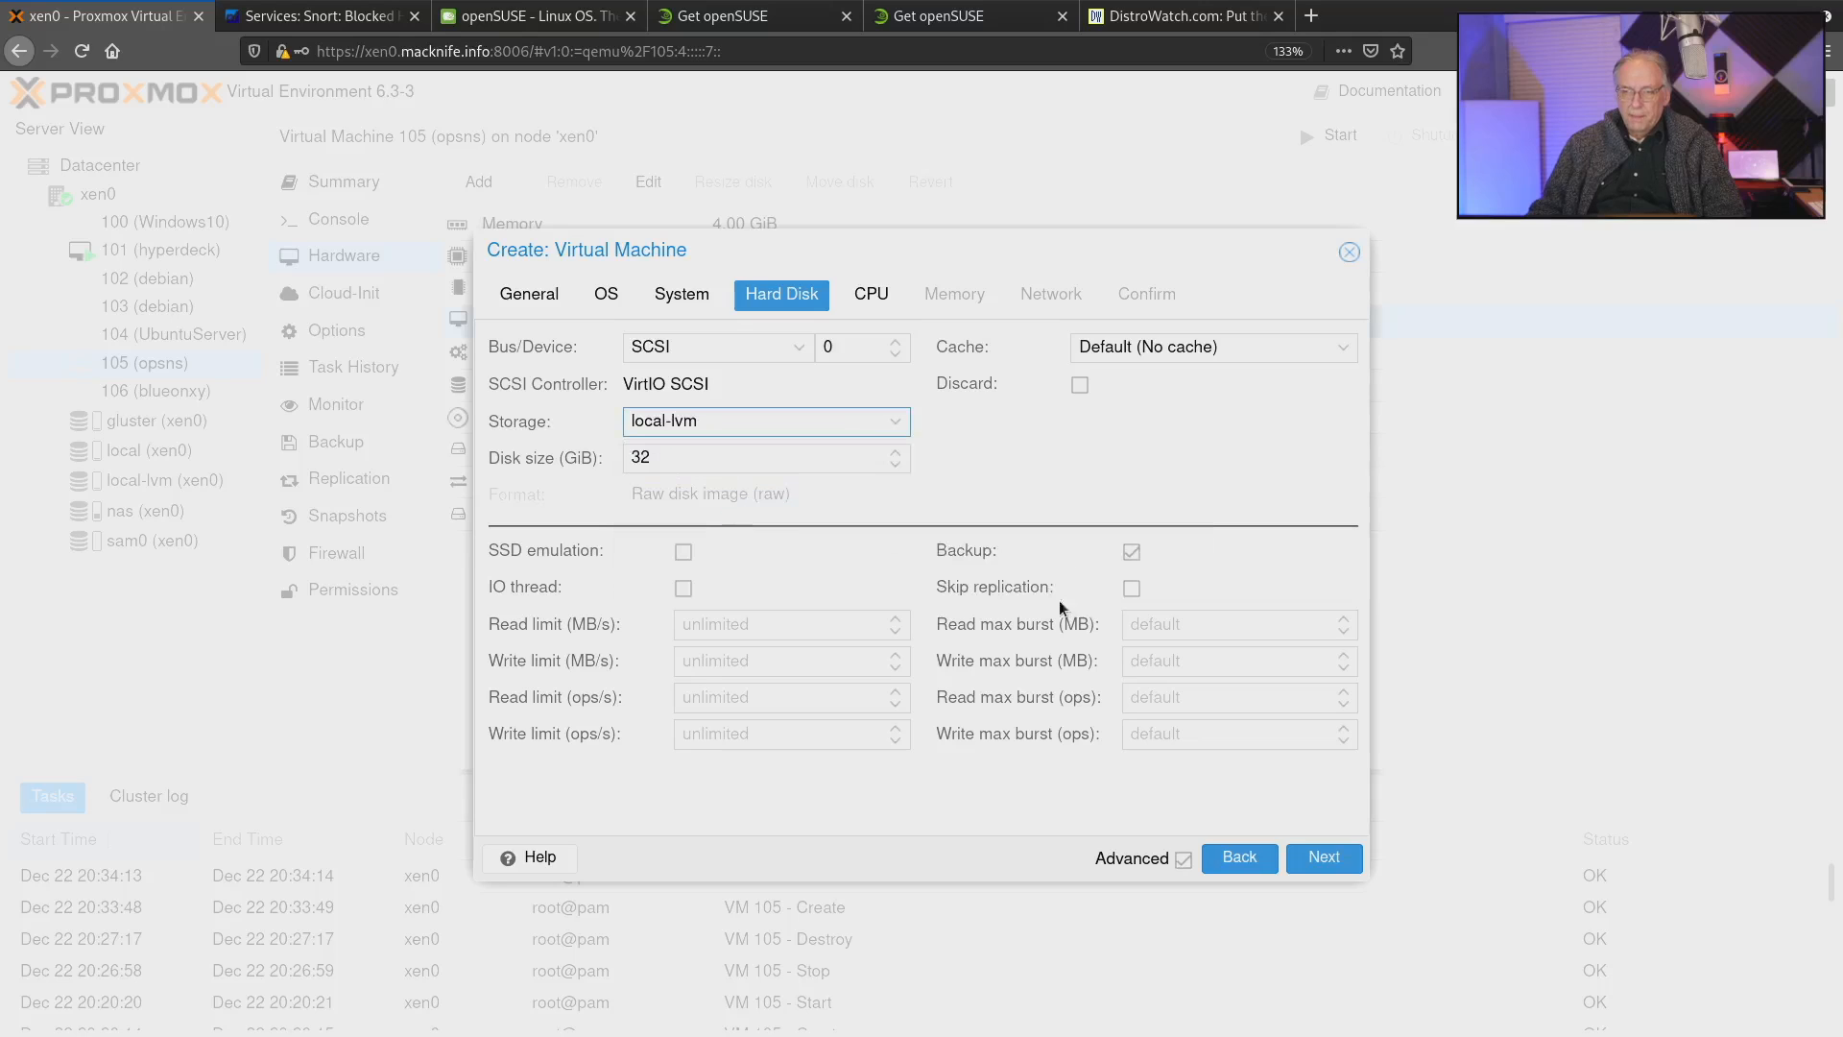
left_click(1320, 855)
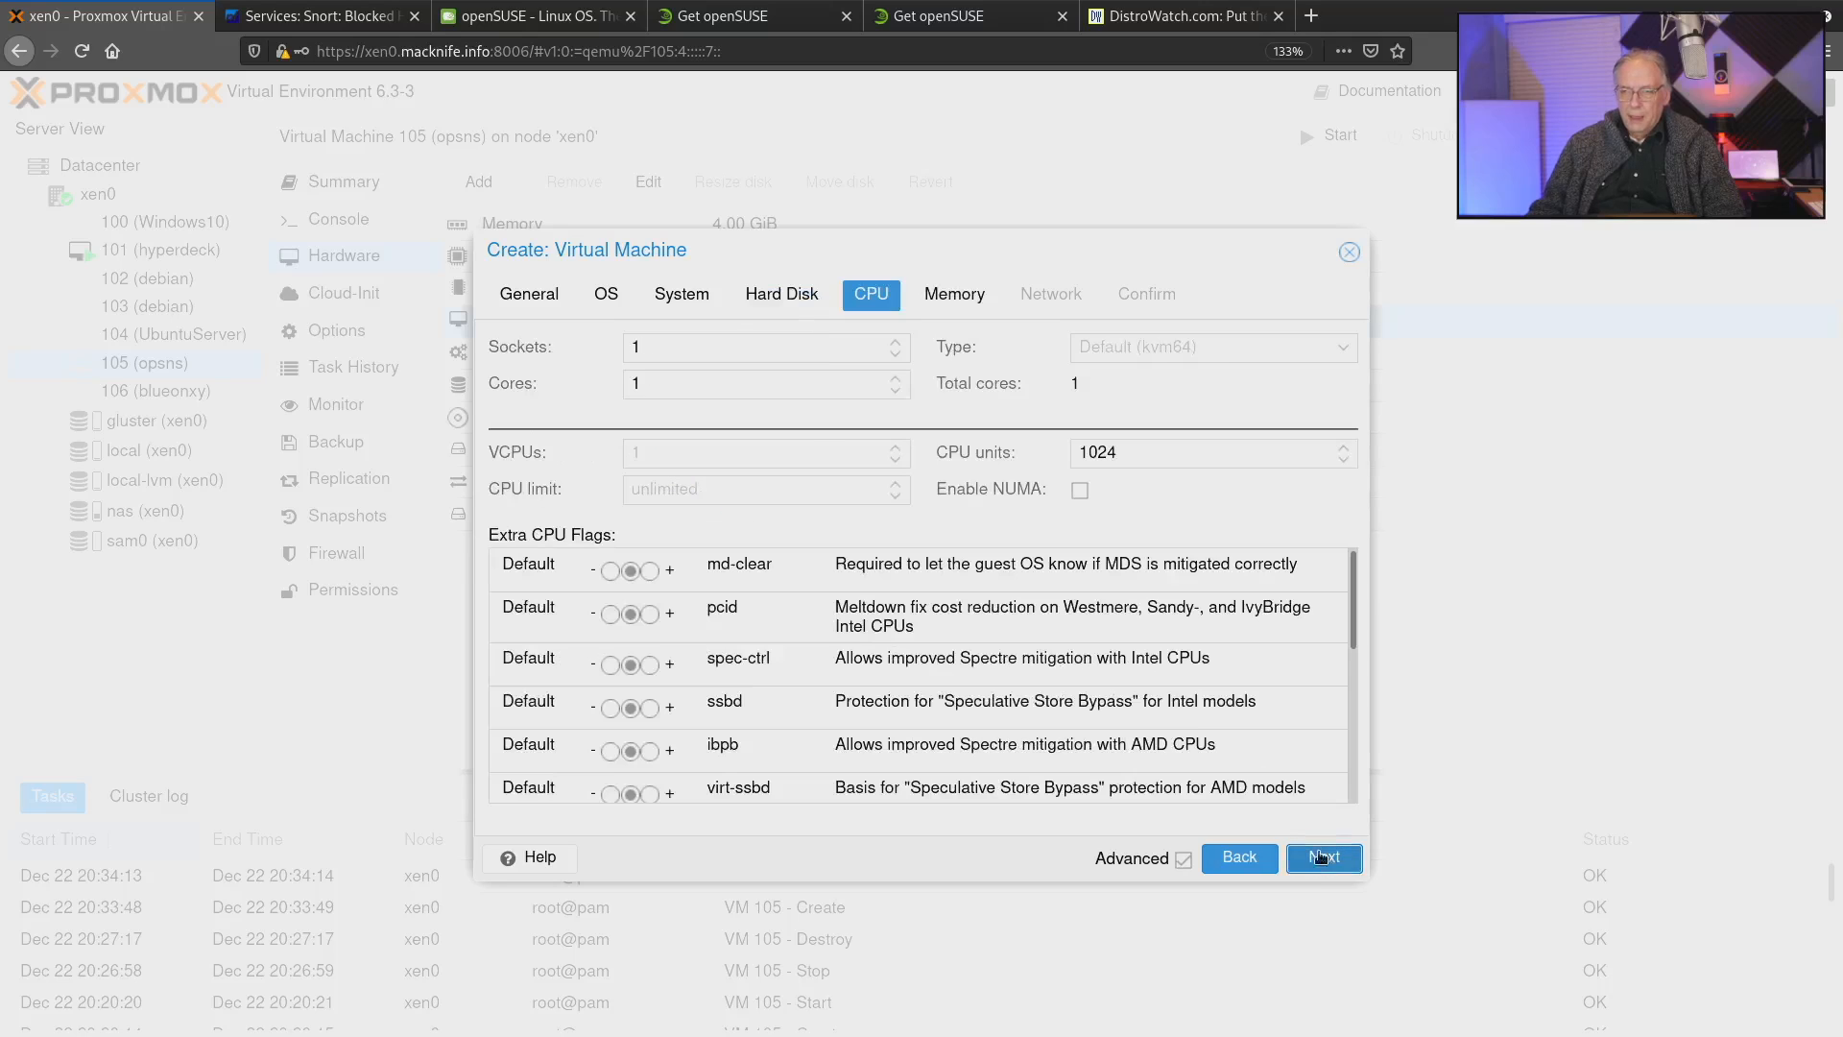
Return to the system settings and change the graphic card to SPICE.
left_click(693, 305)
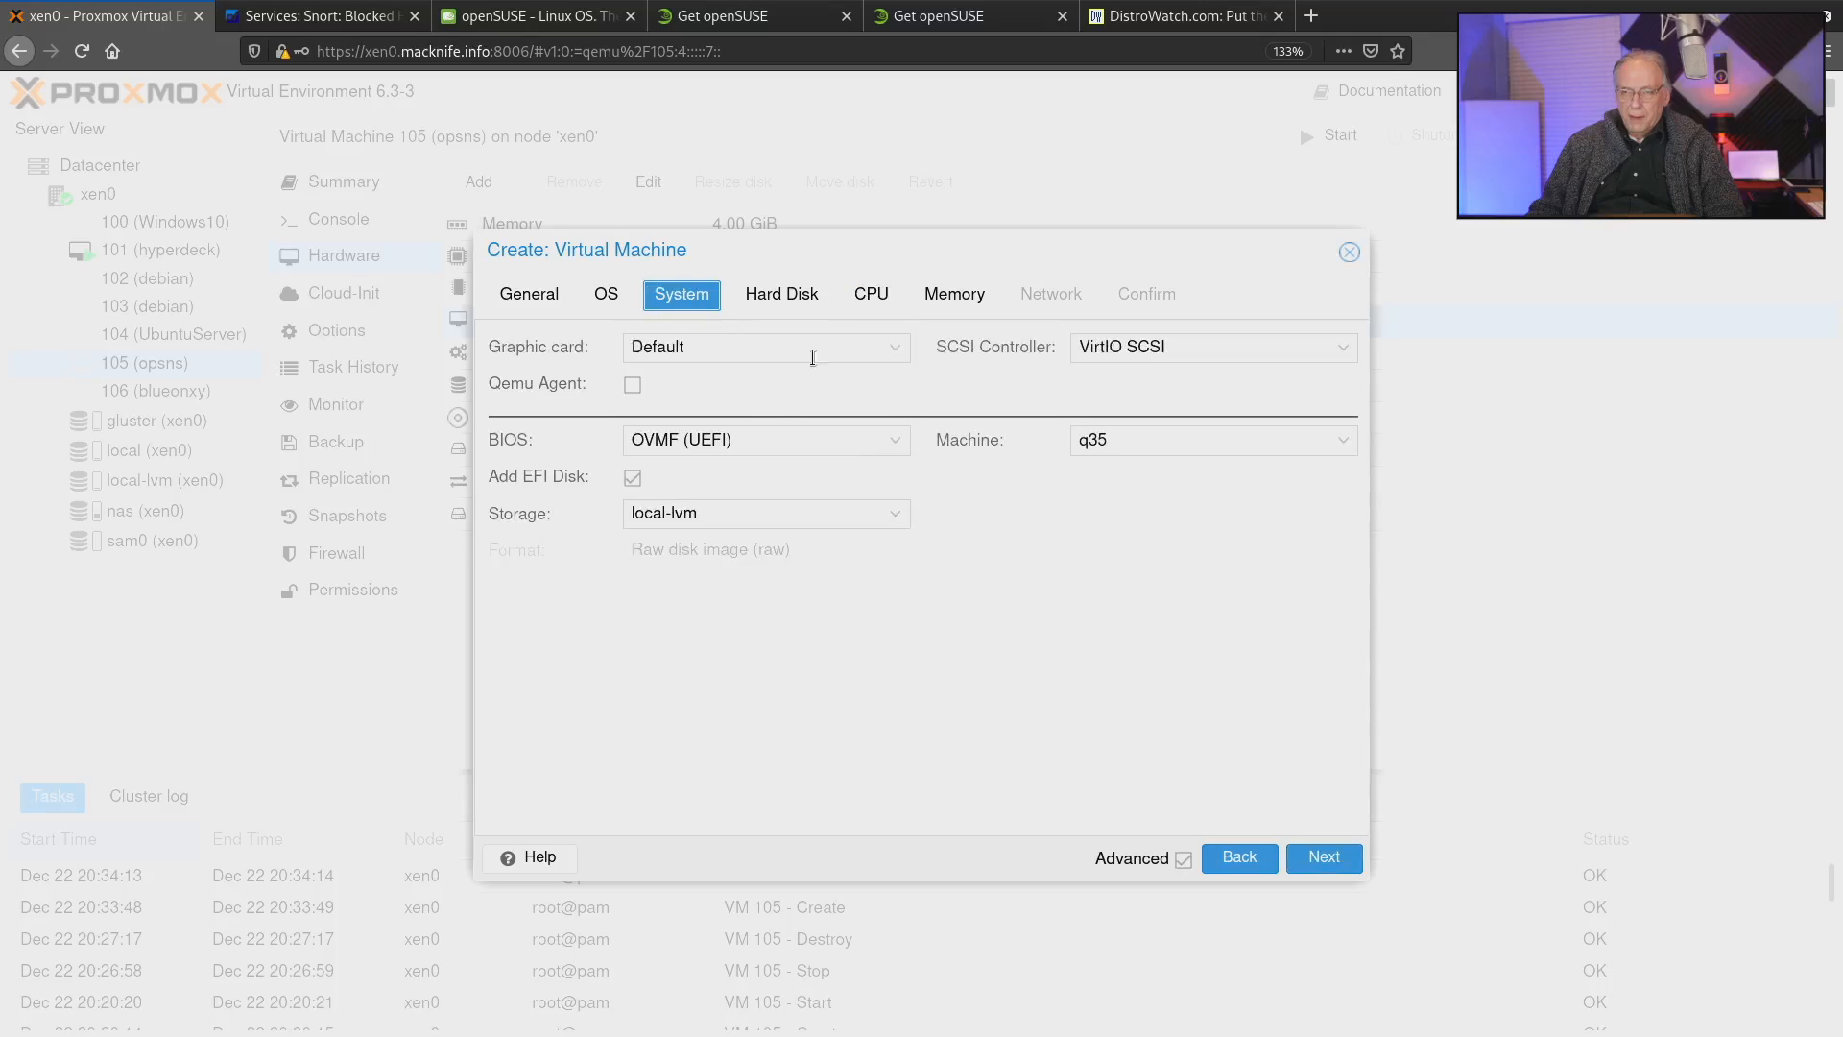
left_click(892, 360)
left_click(764, 468)
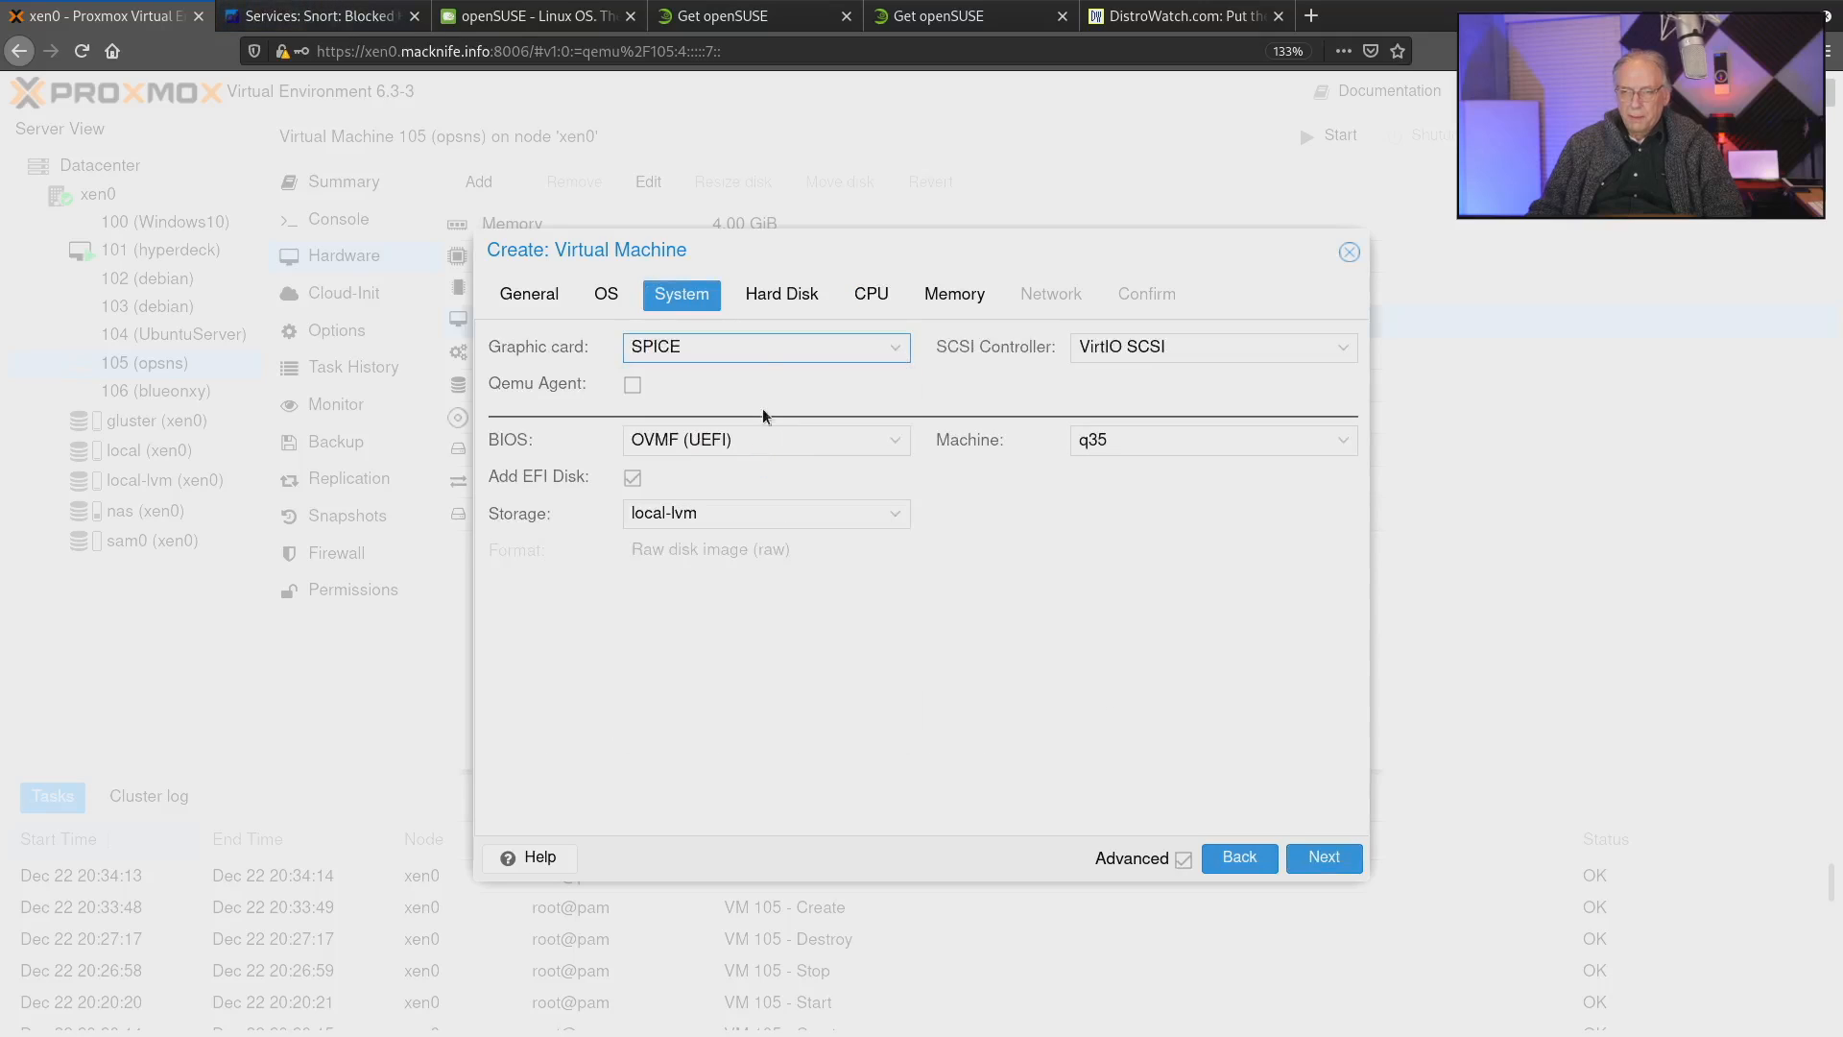
Increase the CPU sockets by one and set the number of cores to 2.
left_click(776, 304)
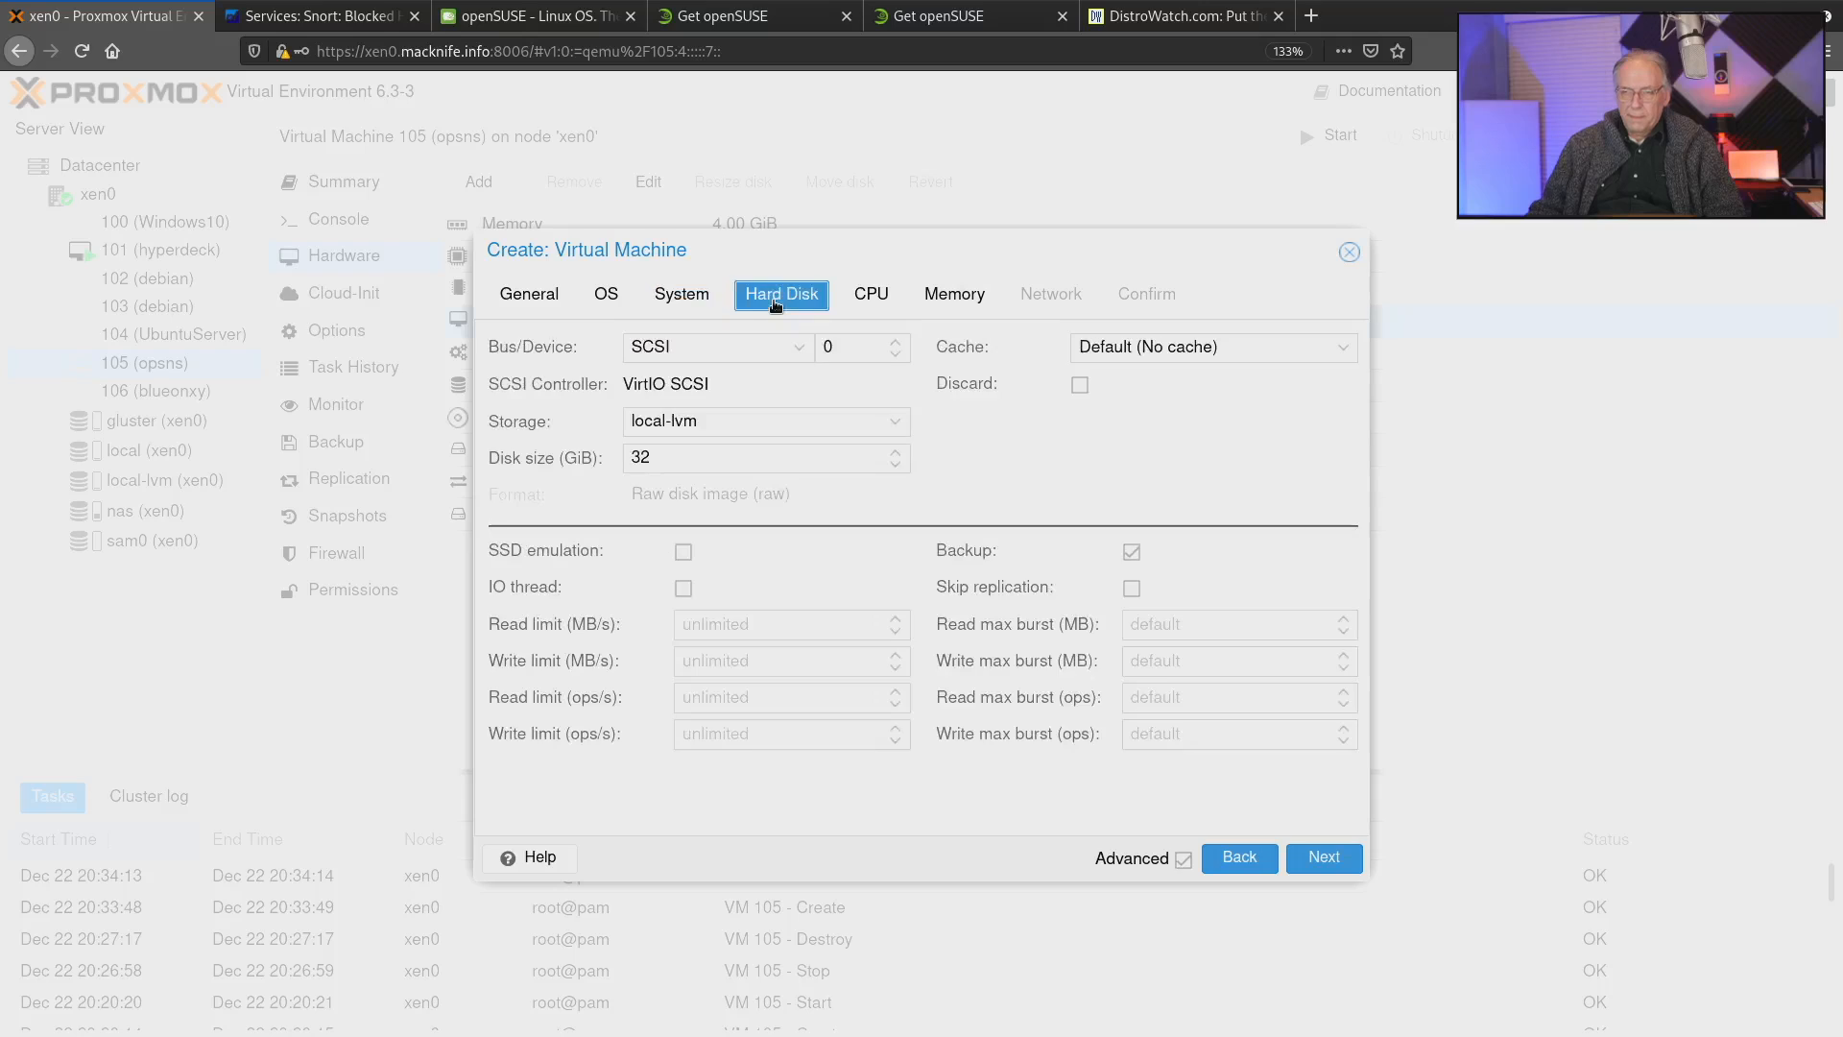
left_click(880, 299)
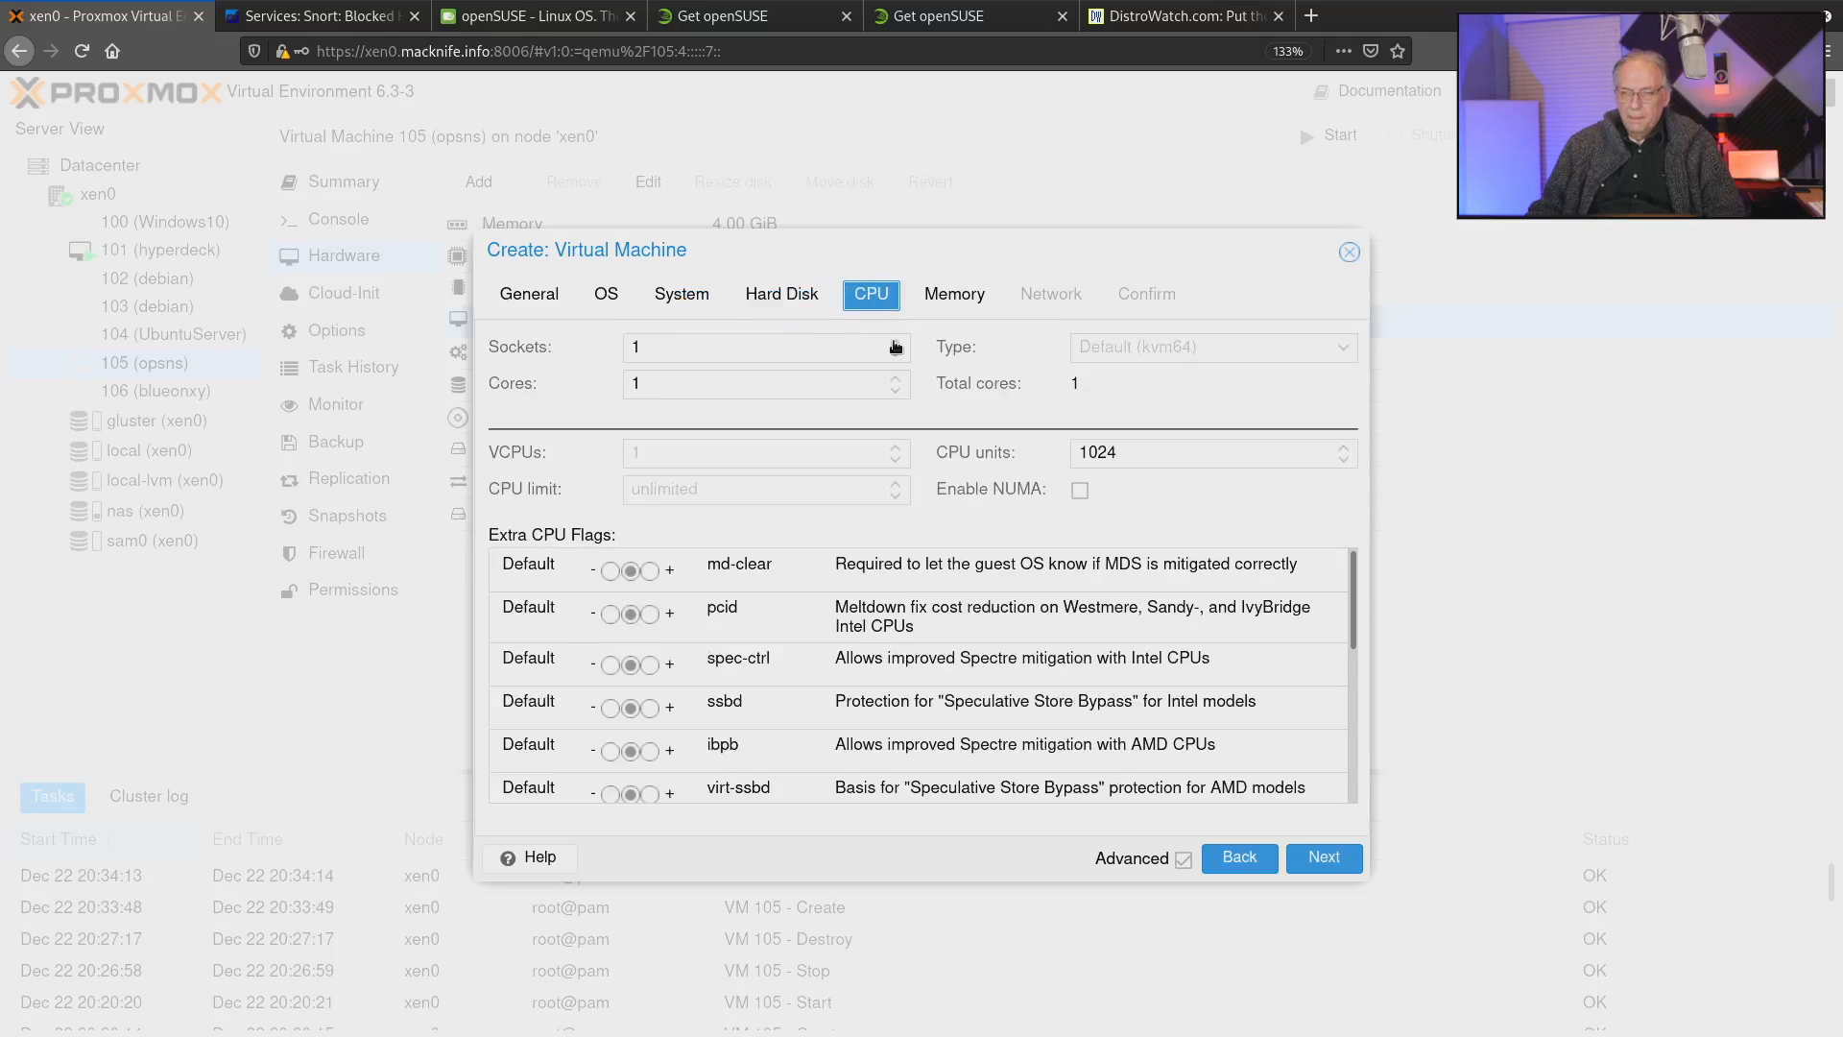
left_click(895, 341)
left_click(897, 380)
Set the virtual machine's memory to 4096 MiB and continue to the network settings.
left_click(969, 291)
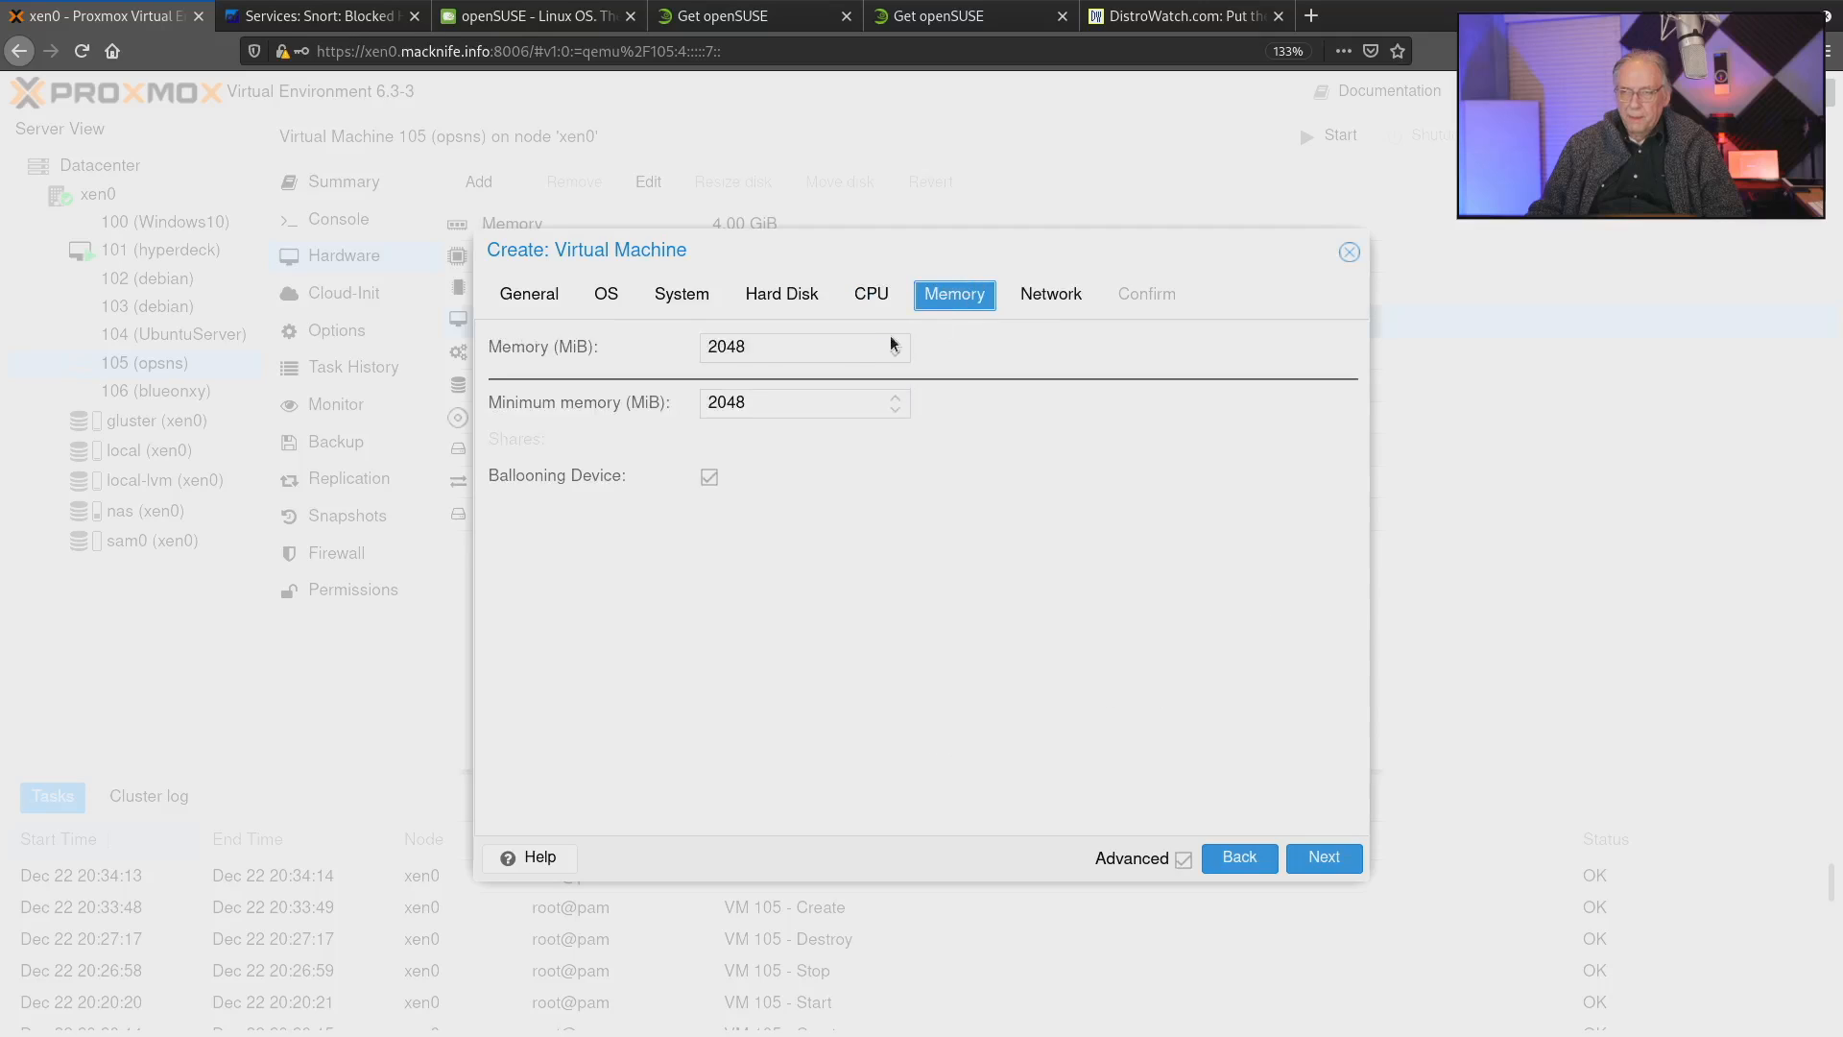
double_click(732, 346)
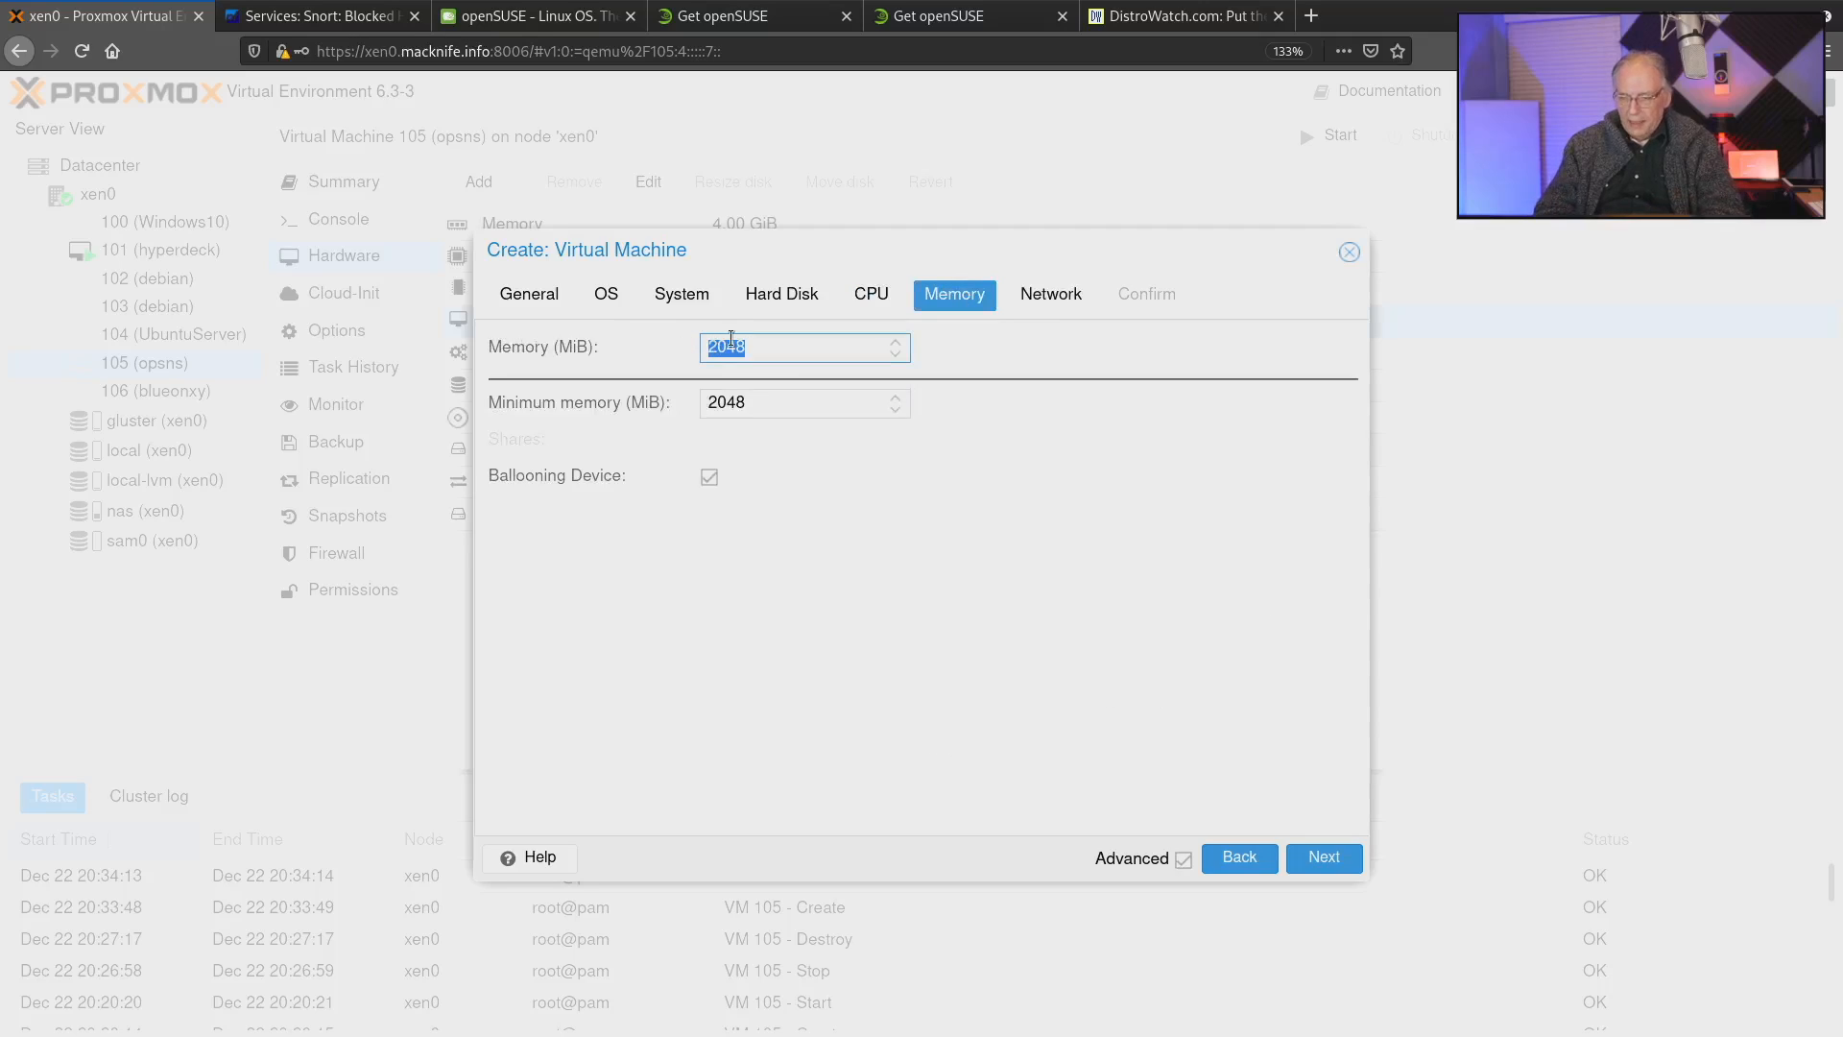
type("4096")
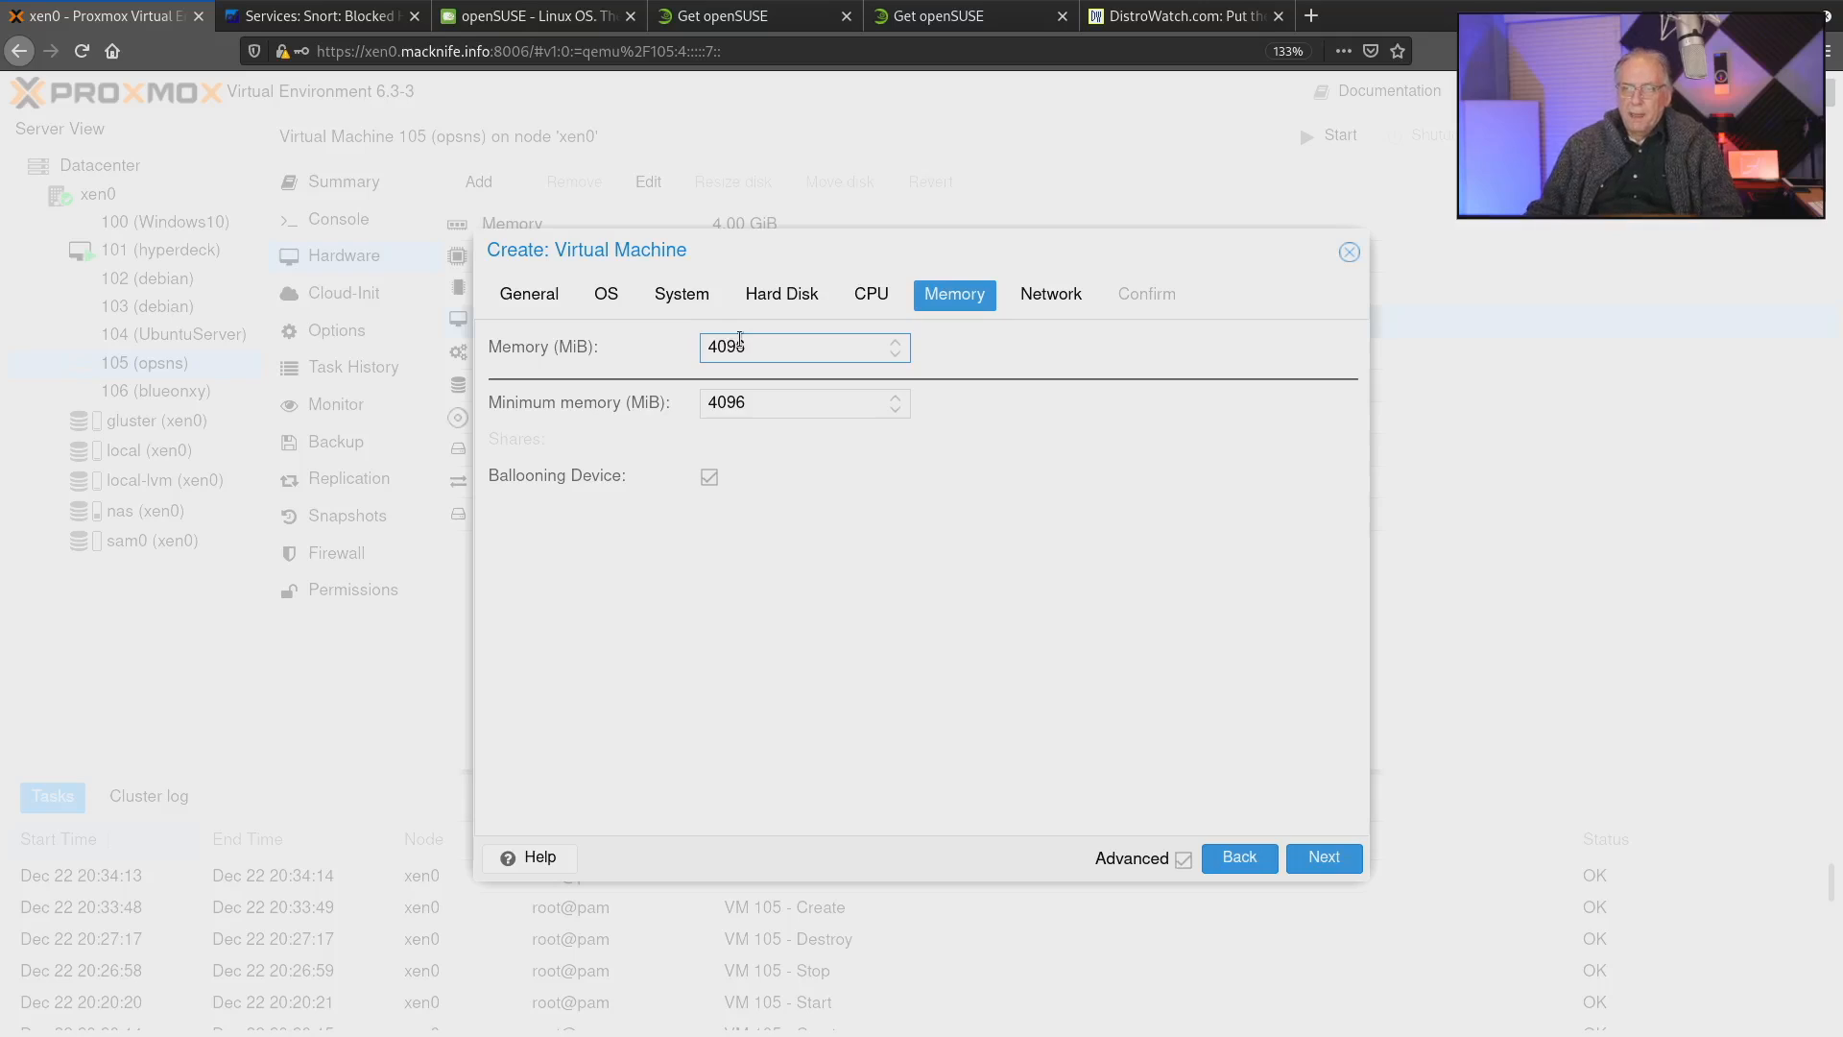
left_click(1325, 856)
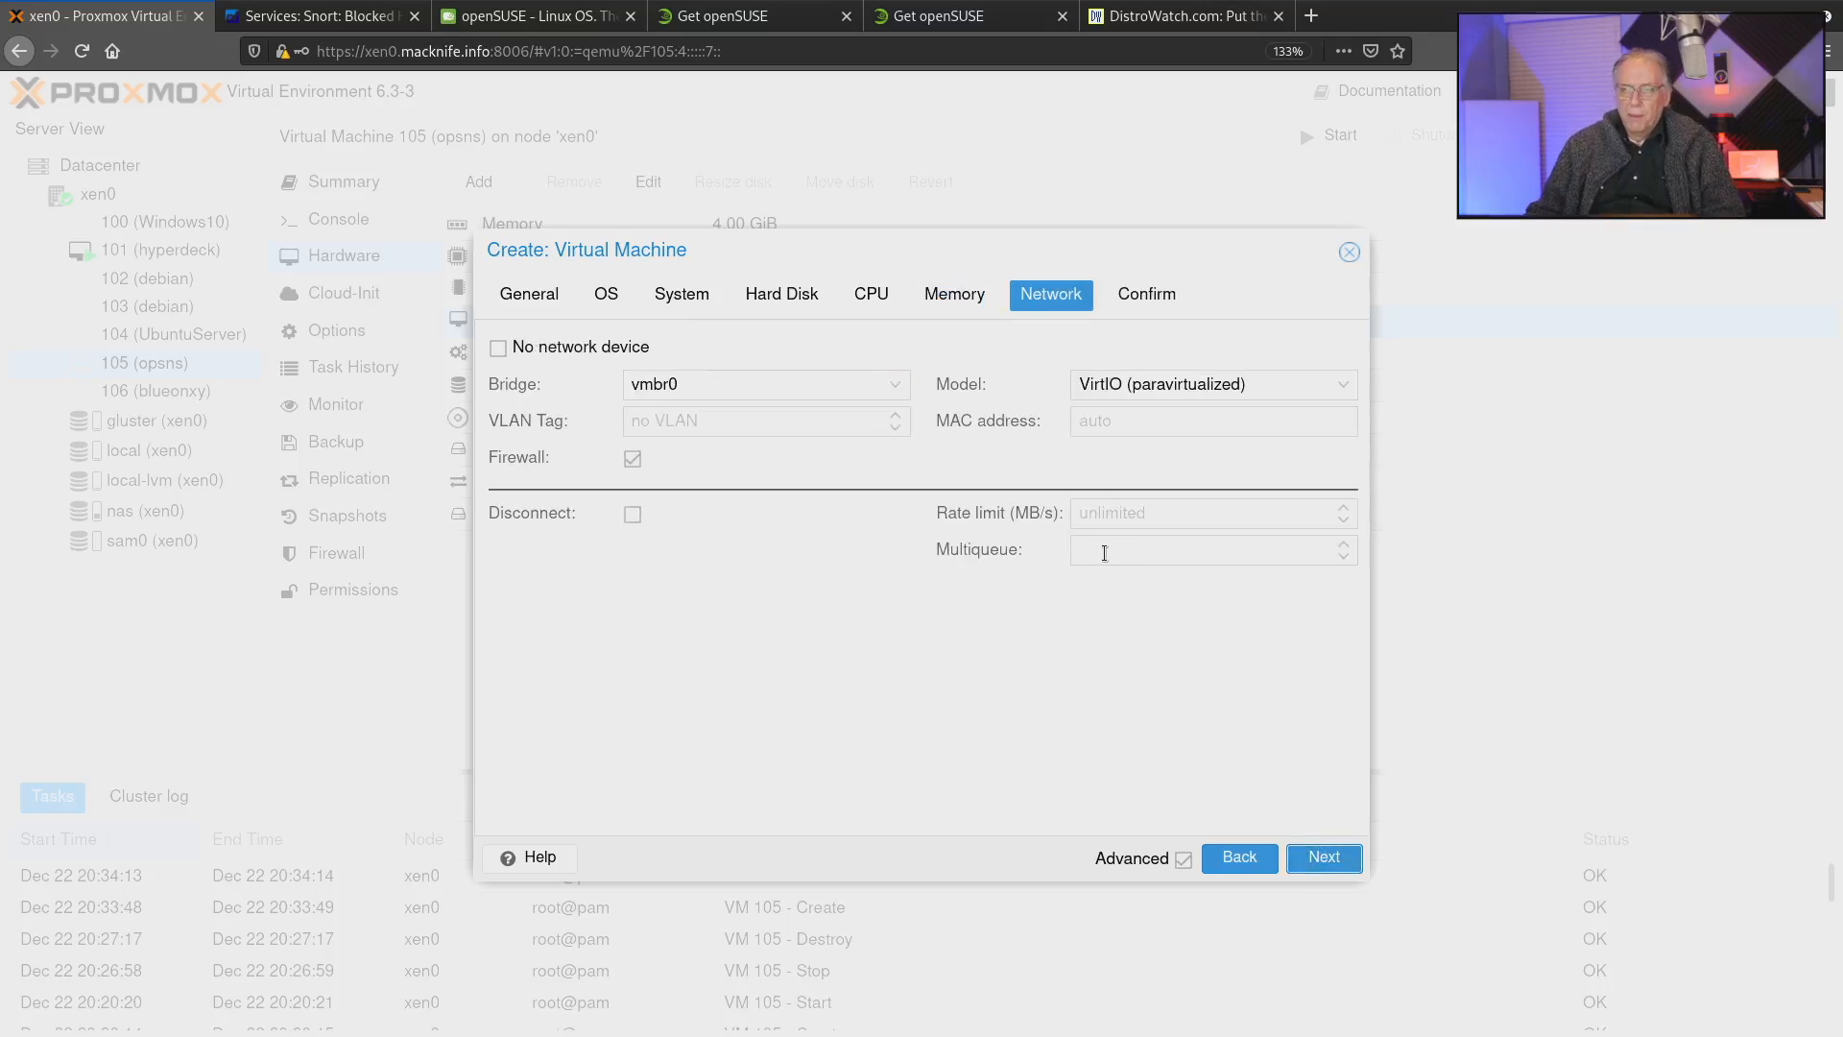
Set the network device model to Intel E1000 and finish creating the virtual machine.
left_click(1347, 385)
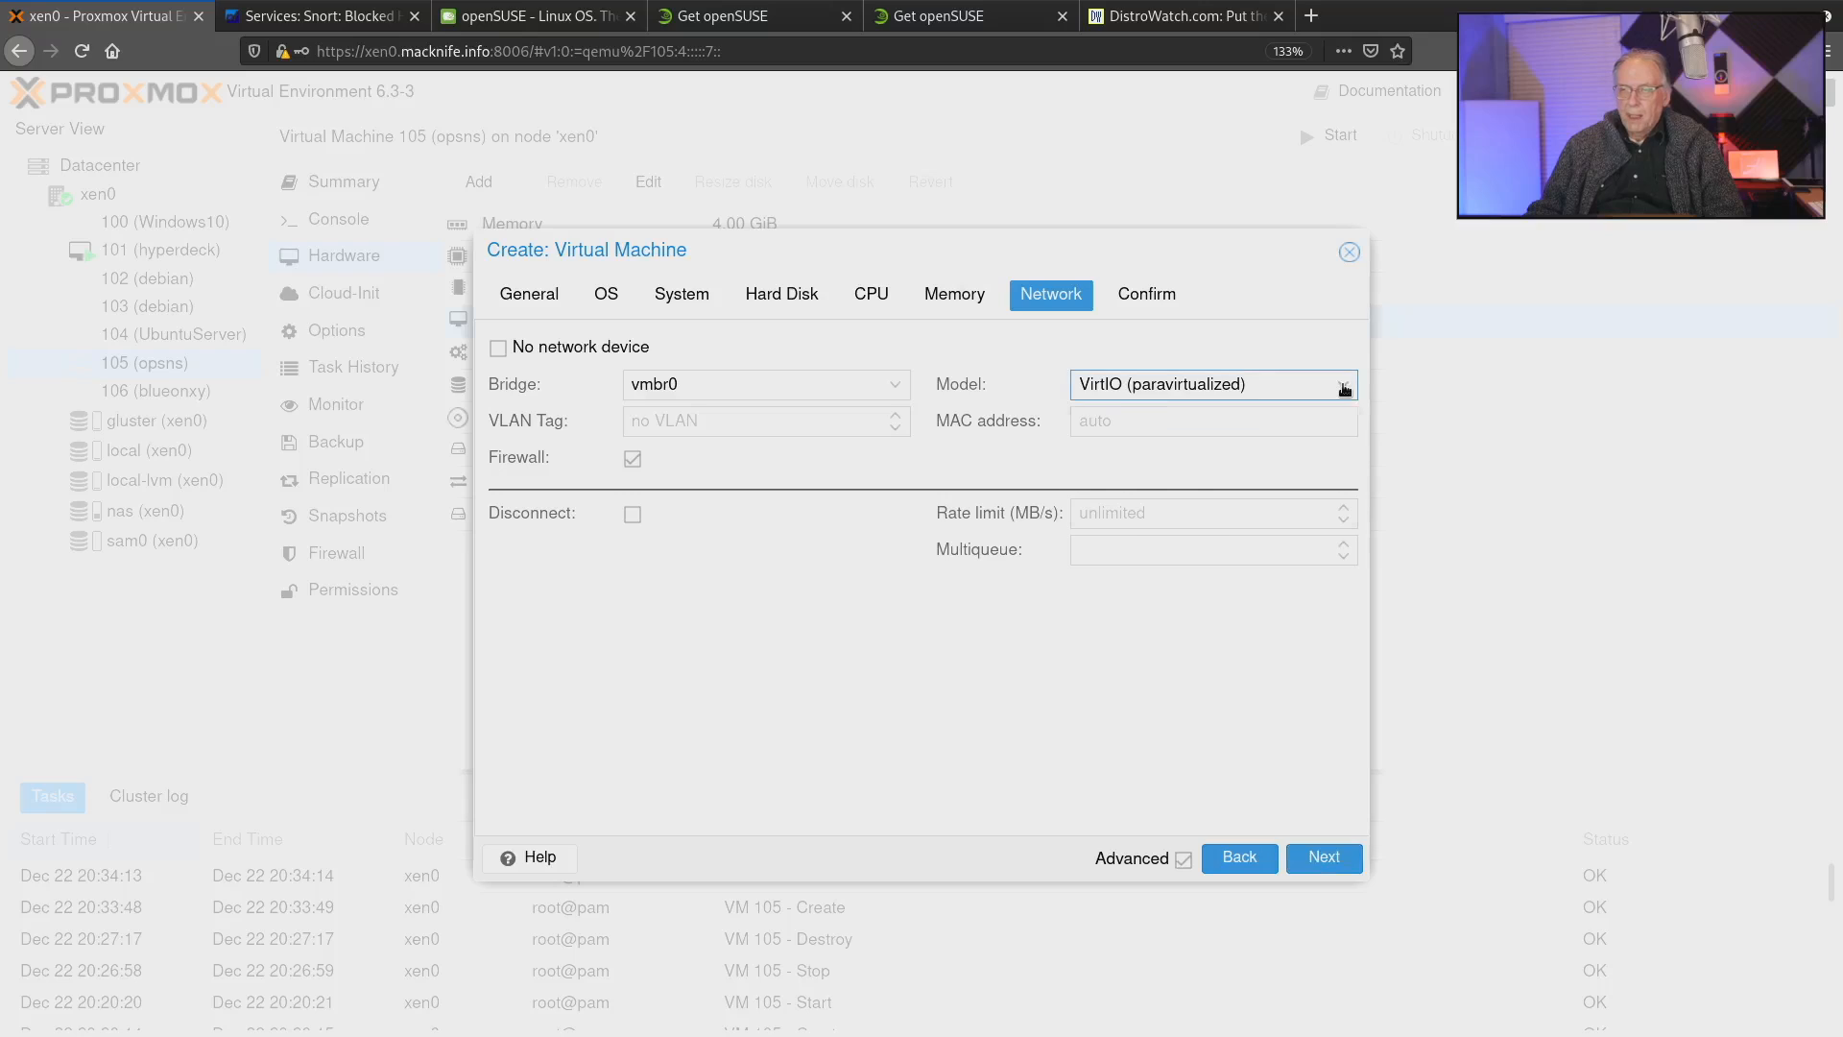
left_click(1220, 416)
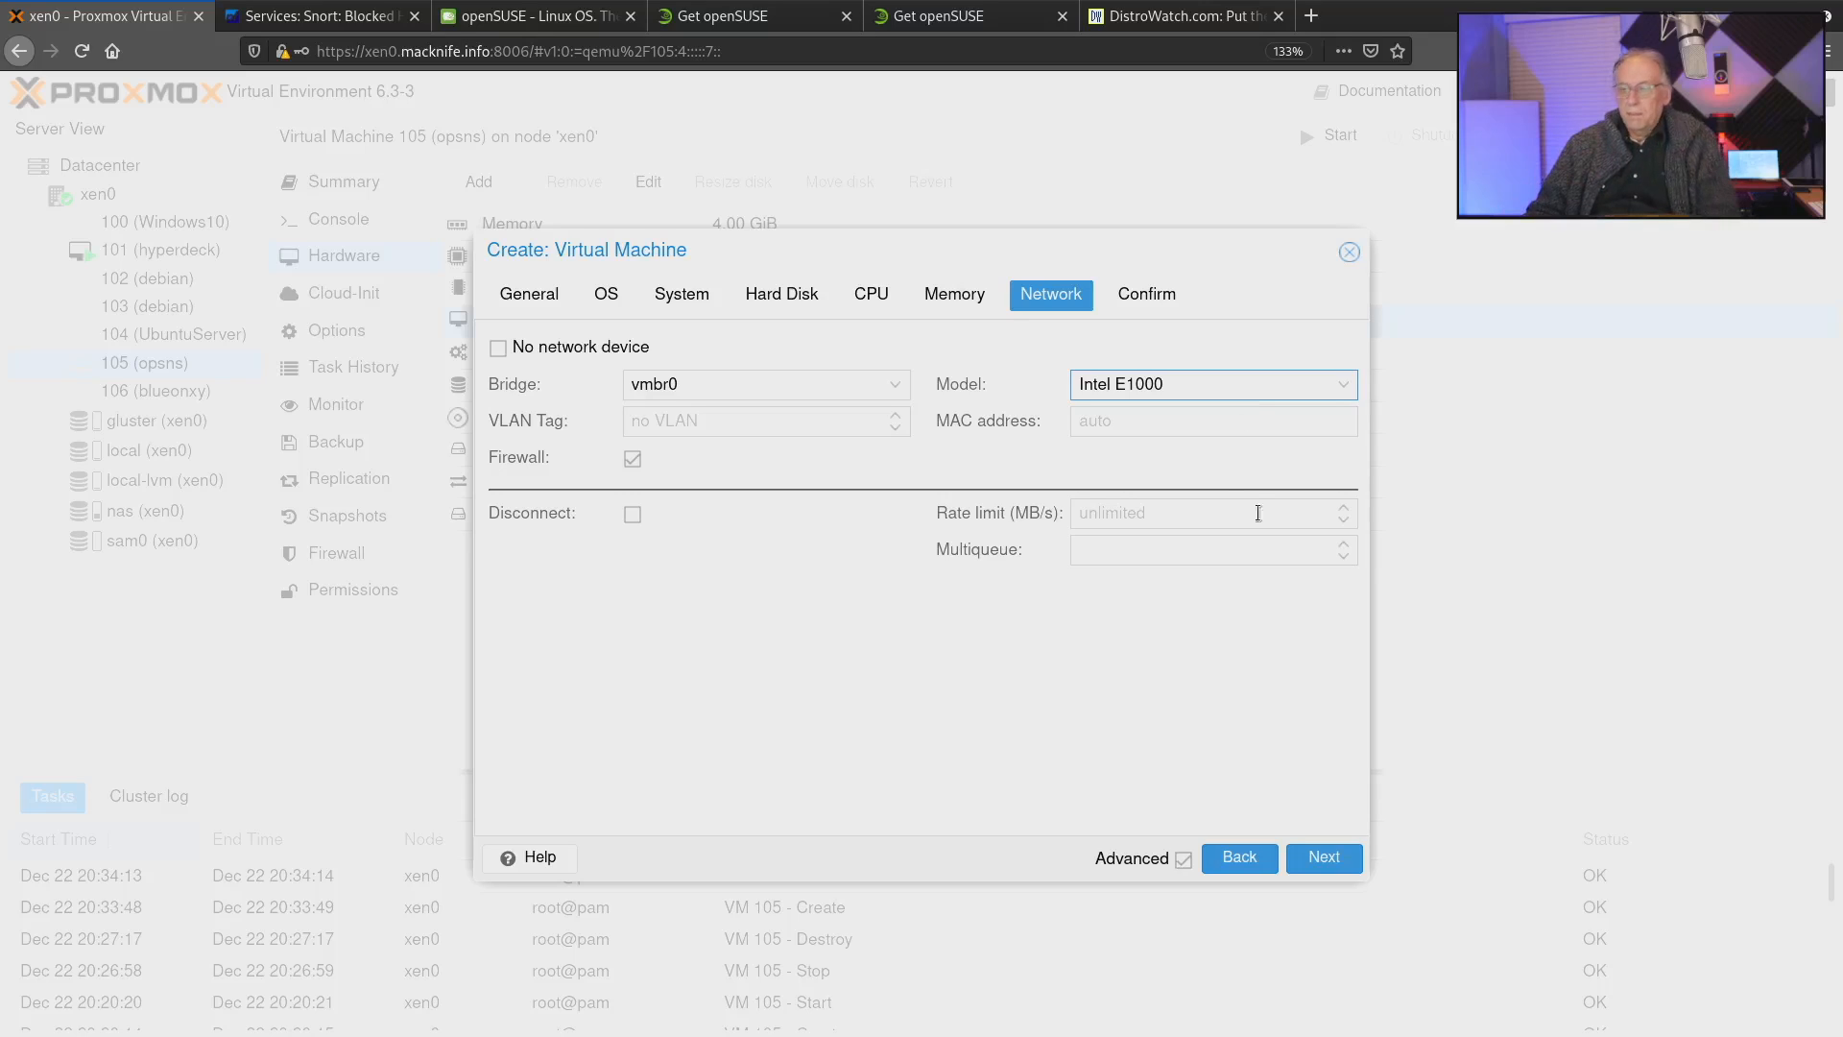
left_click(1324, 859)
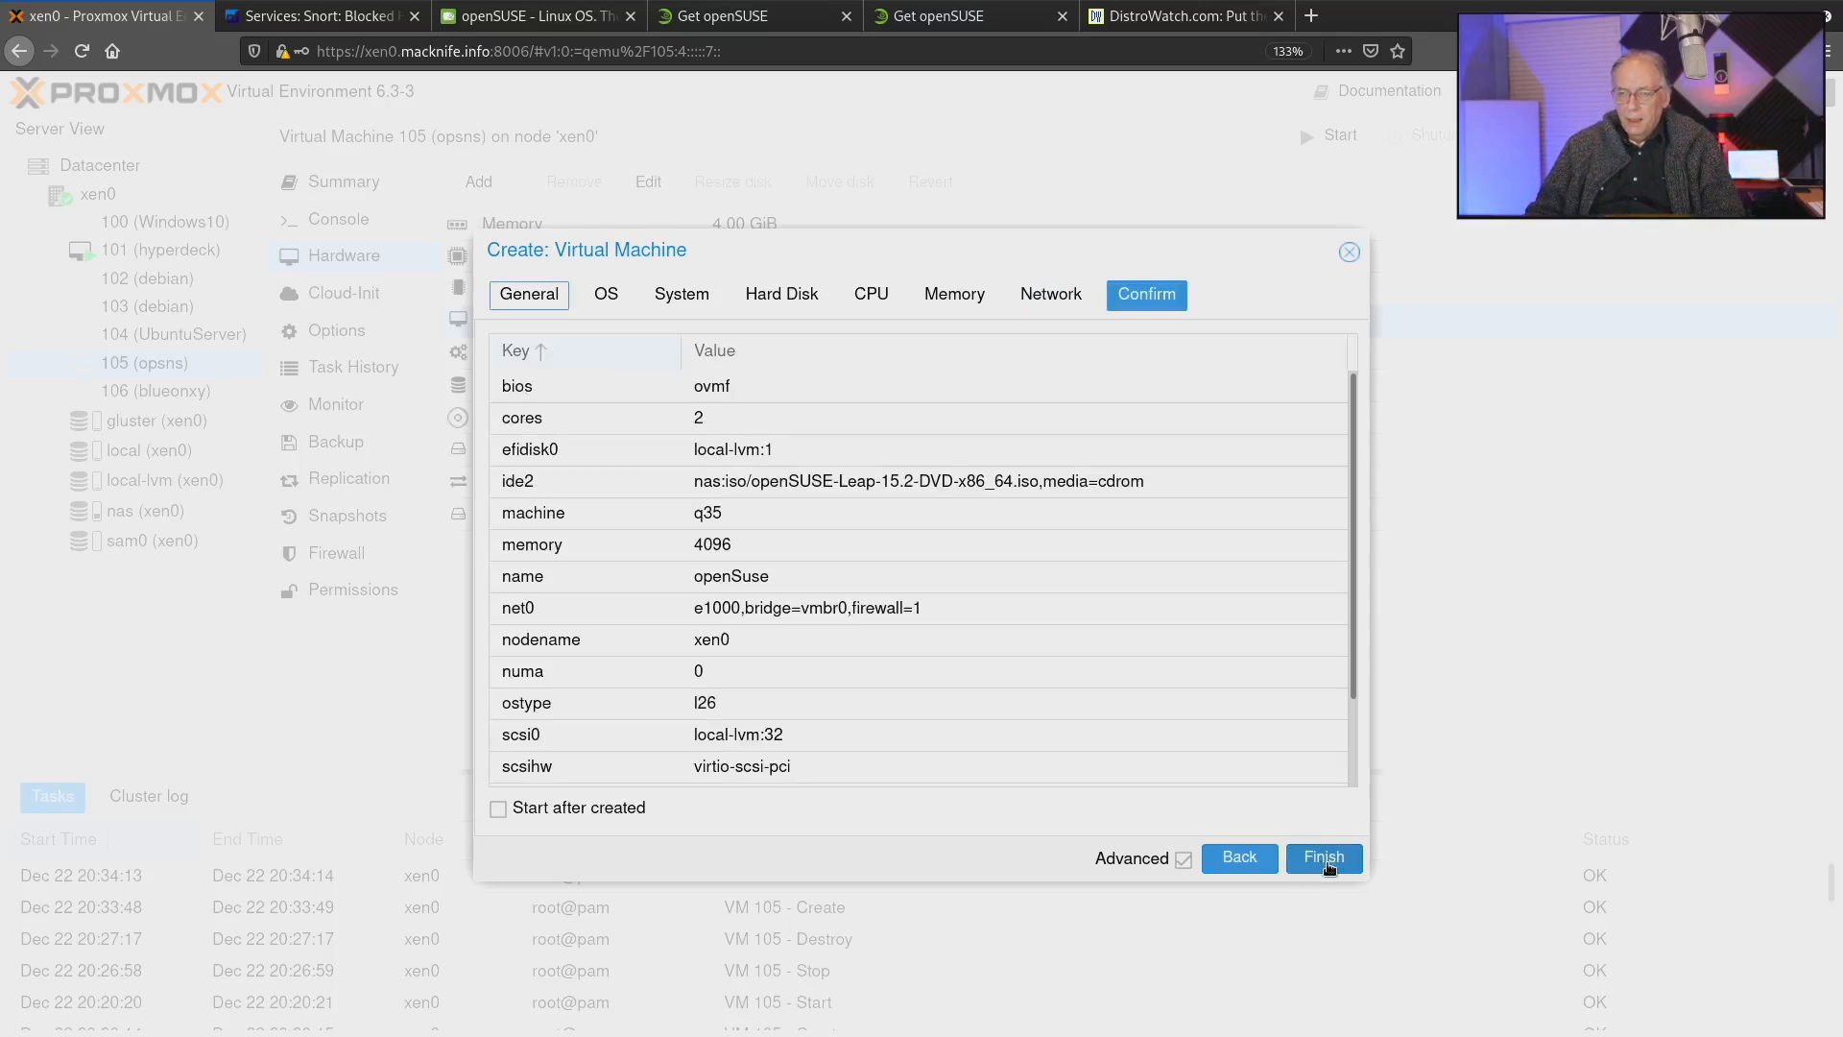
left_click(1325, 861)
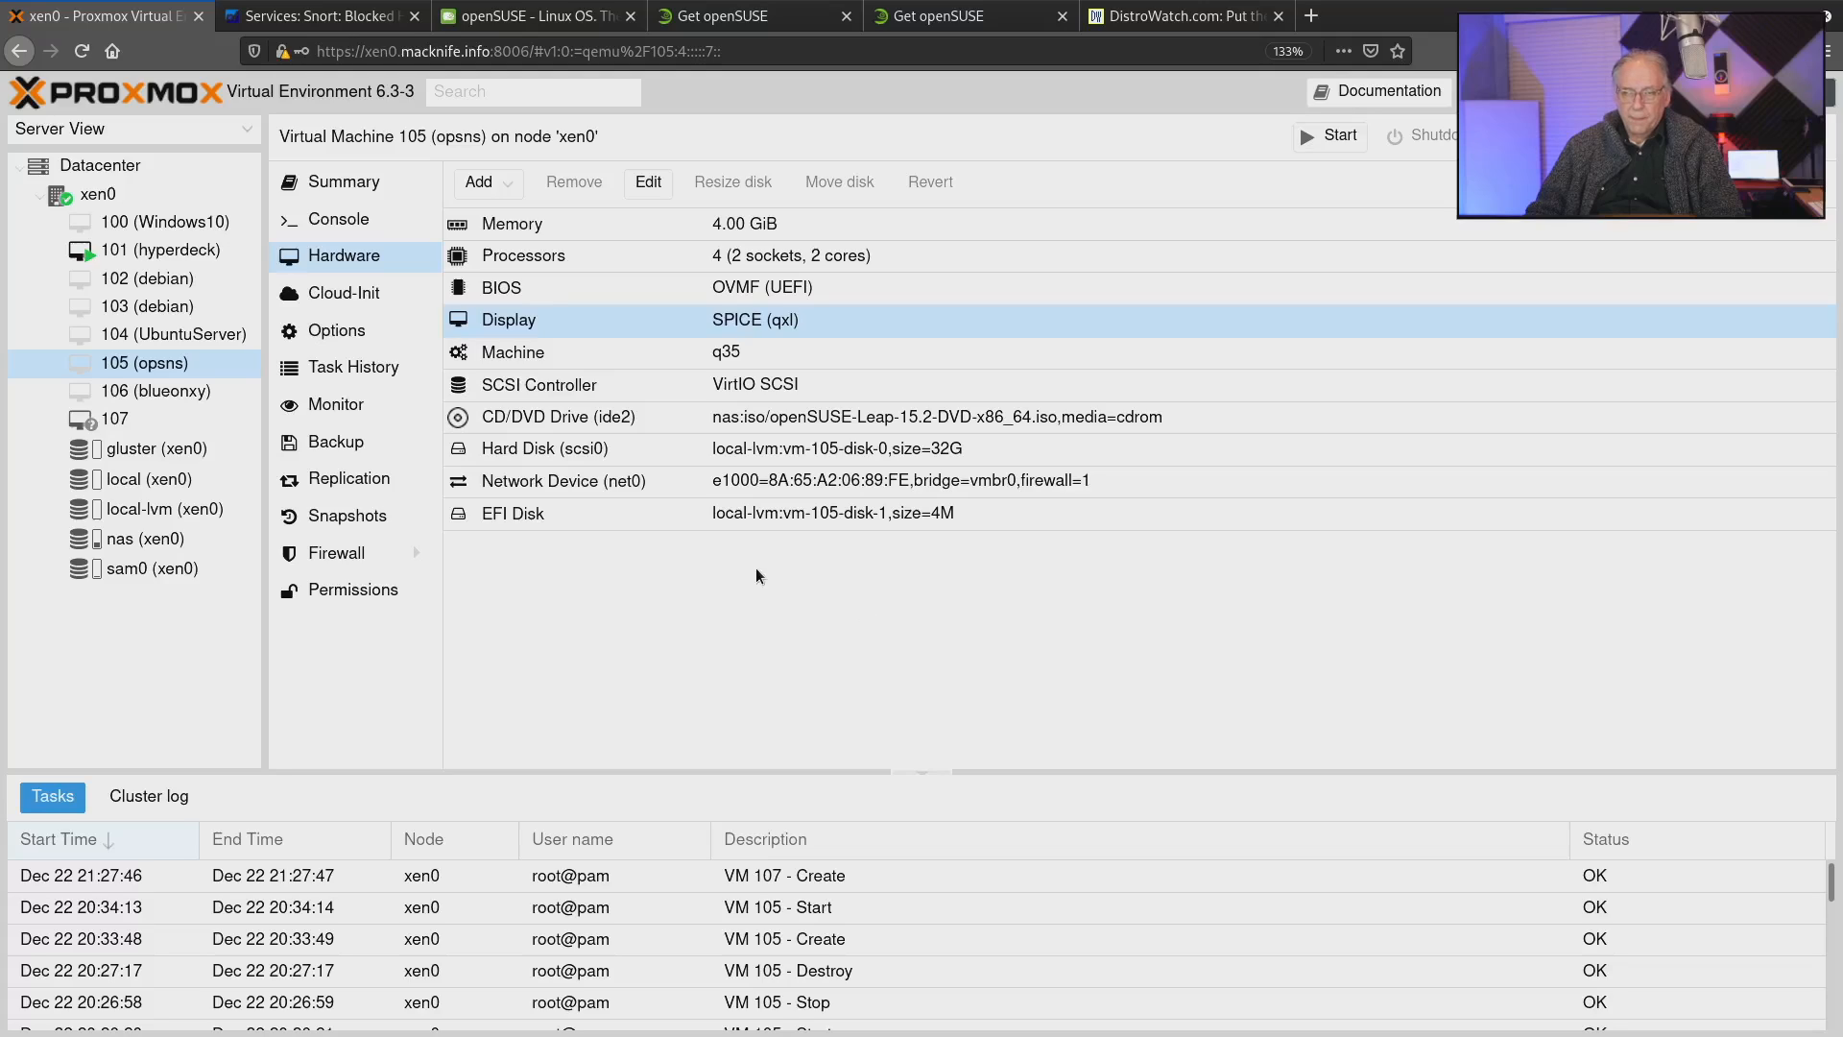
Start virtual machine 107 (openSuse) and open its console with Remote Viewer.
left_click(207, 417)
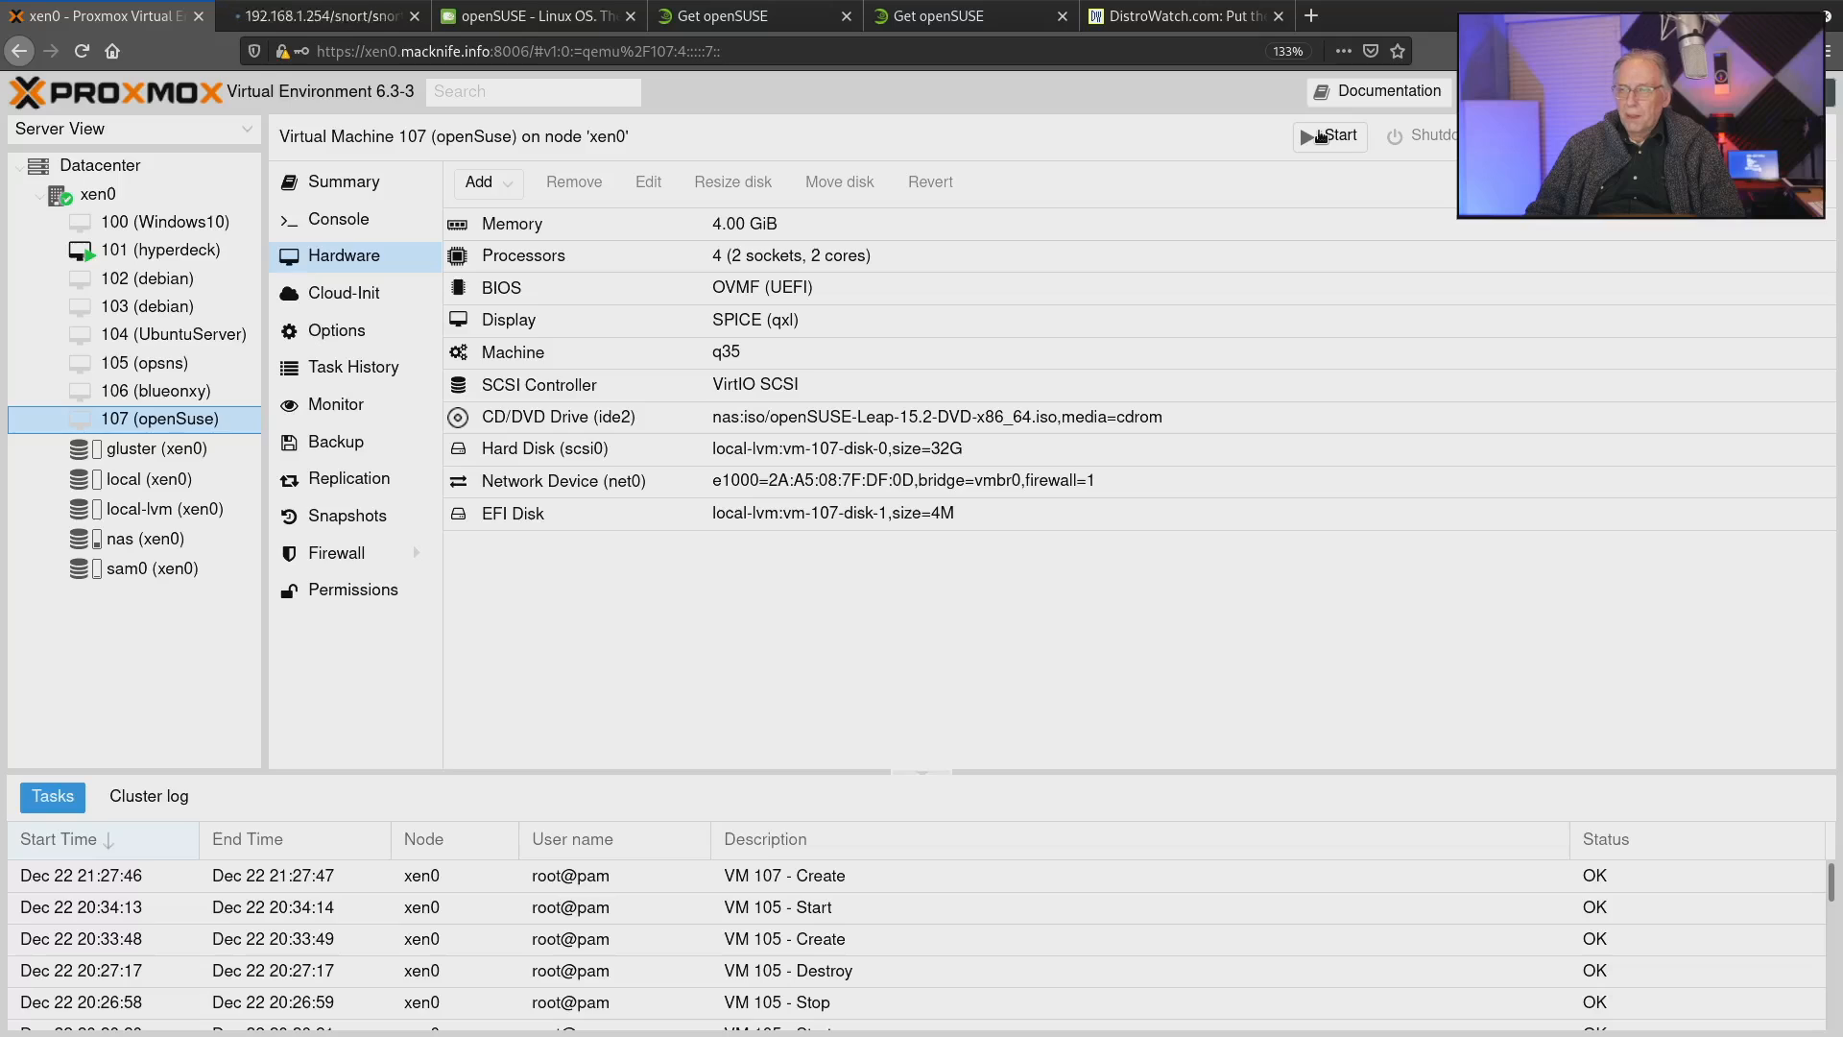
left_click(1322, 137)
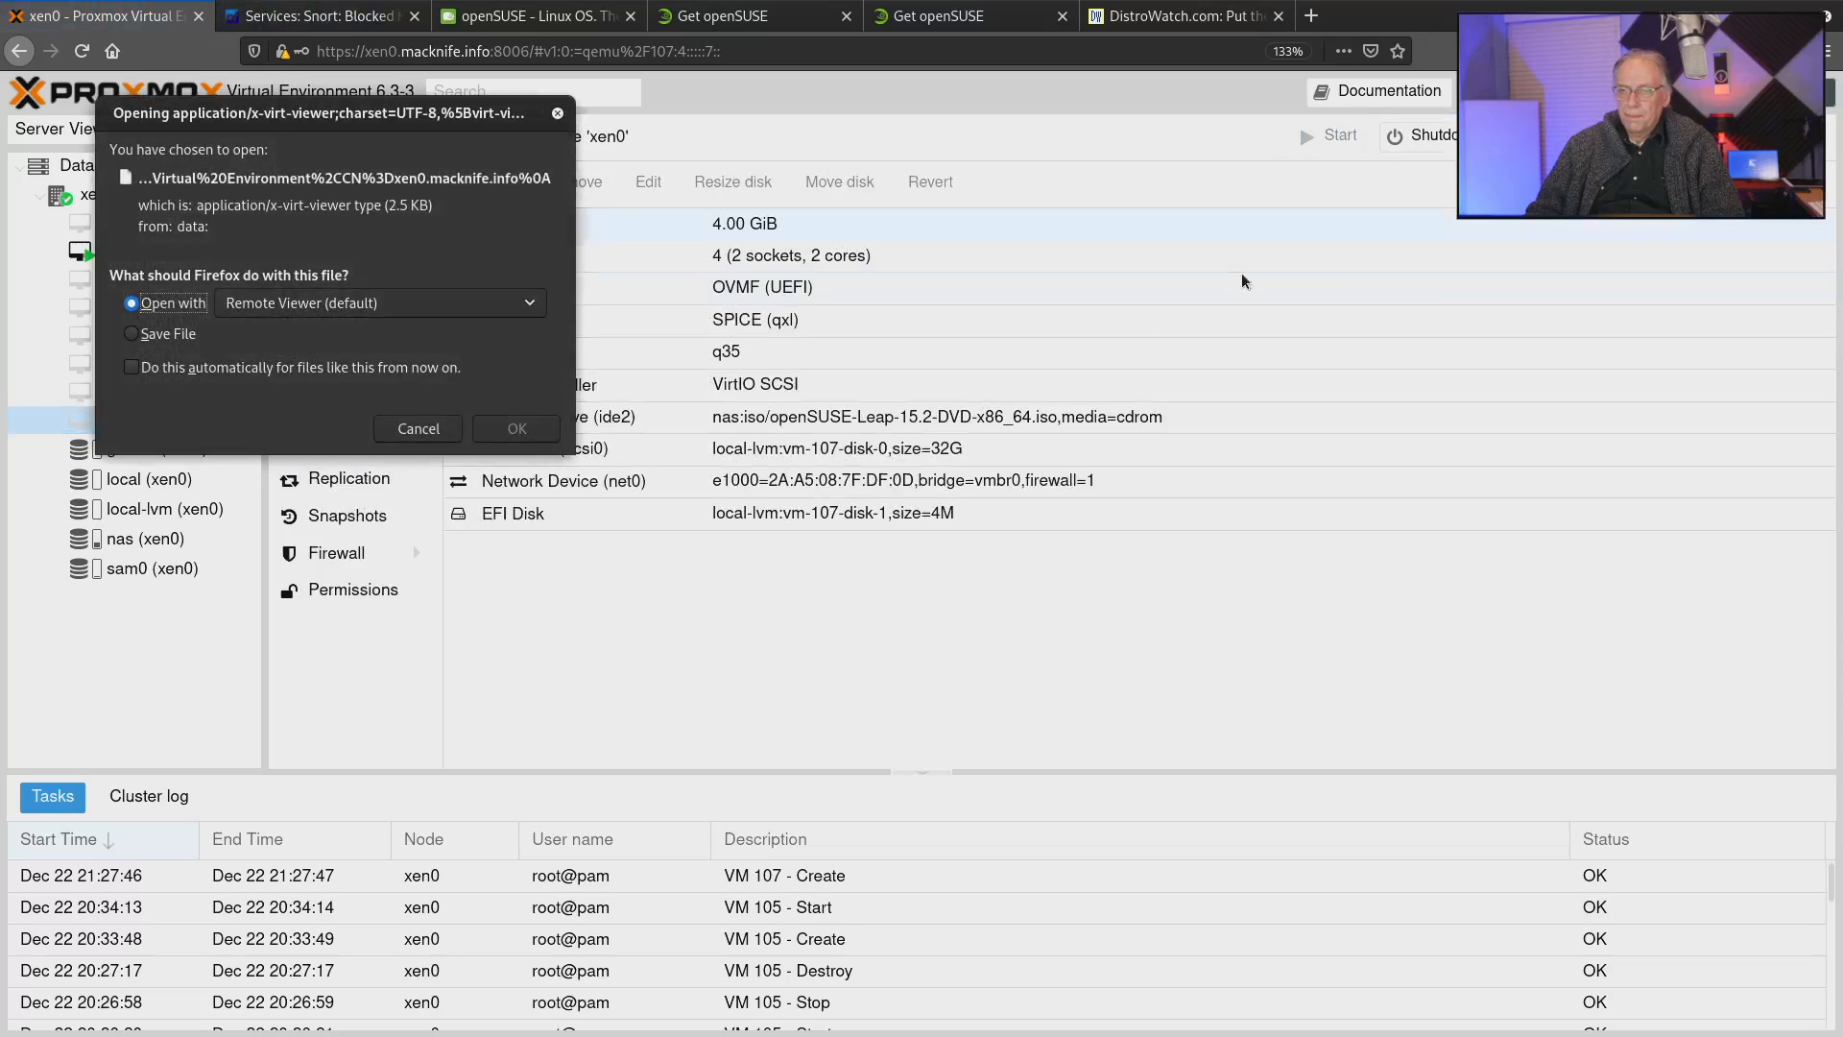
left_click(516, 430)
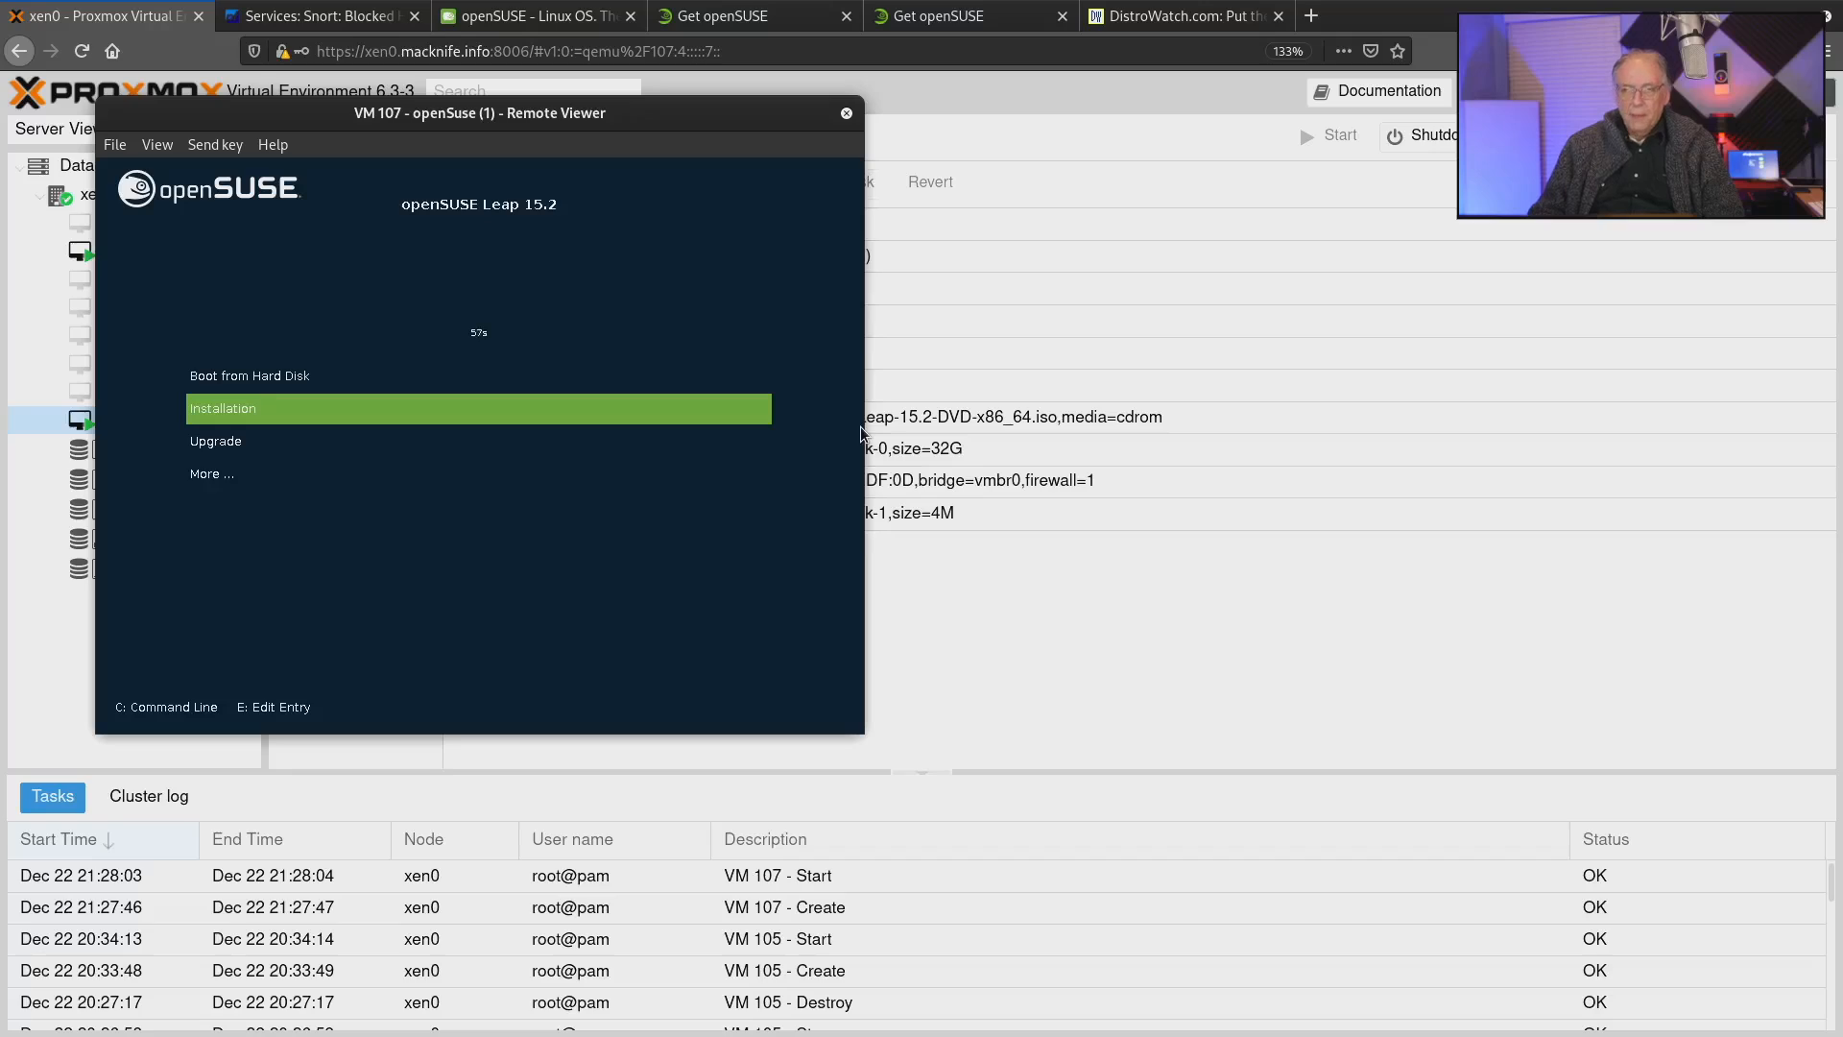
Choose Installation in the openSUSE Leap 15.2 boot menu to launch the installer.
key("Up")
key("Down")
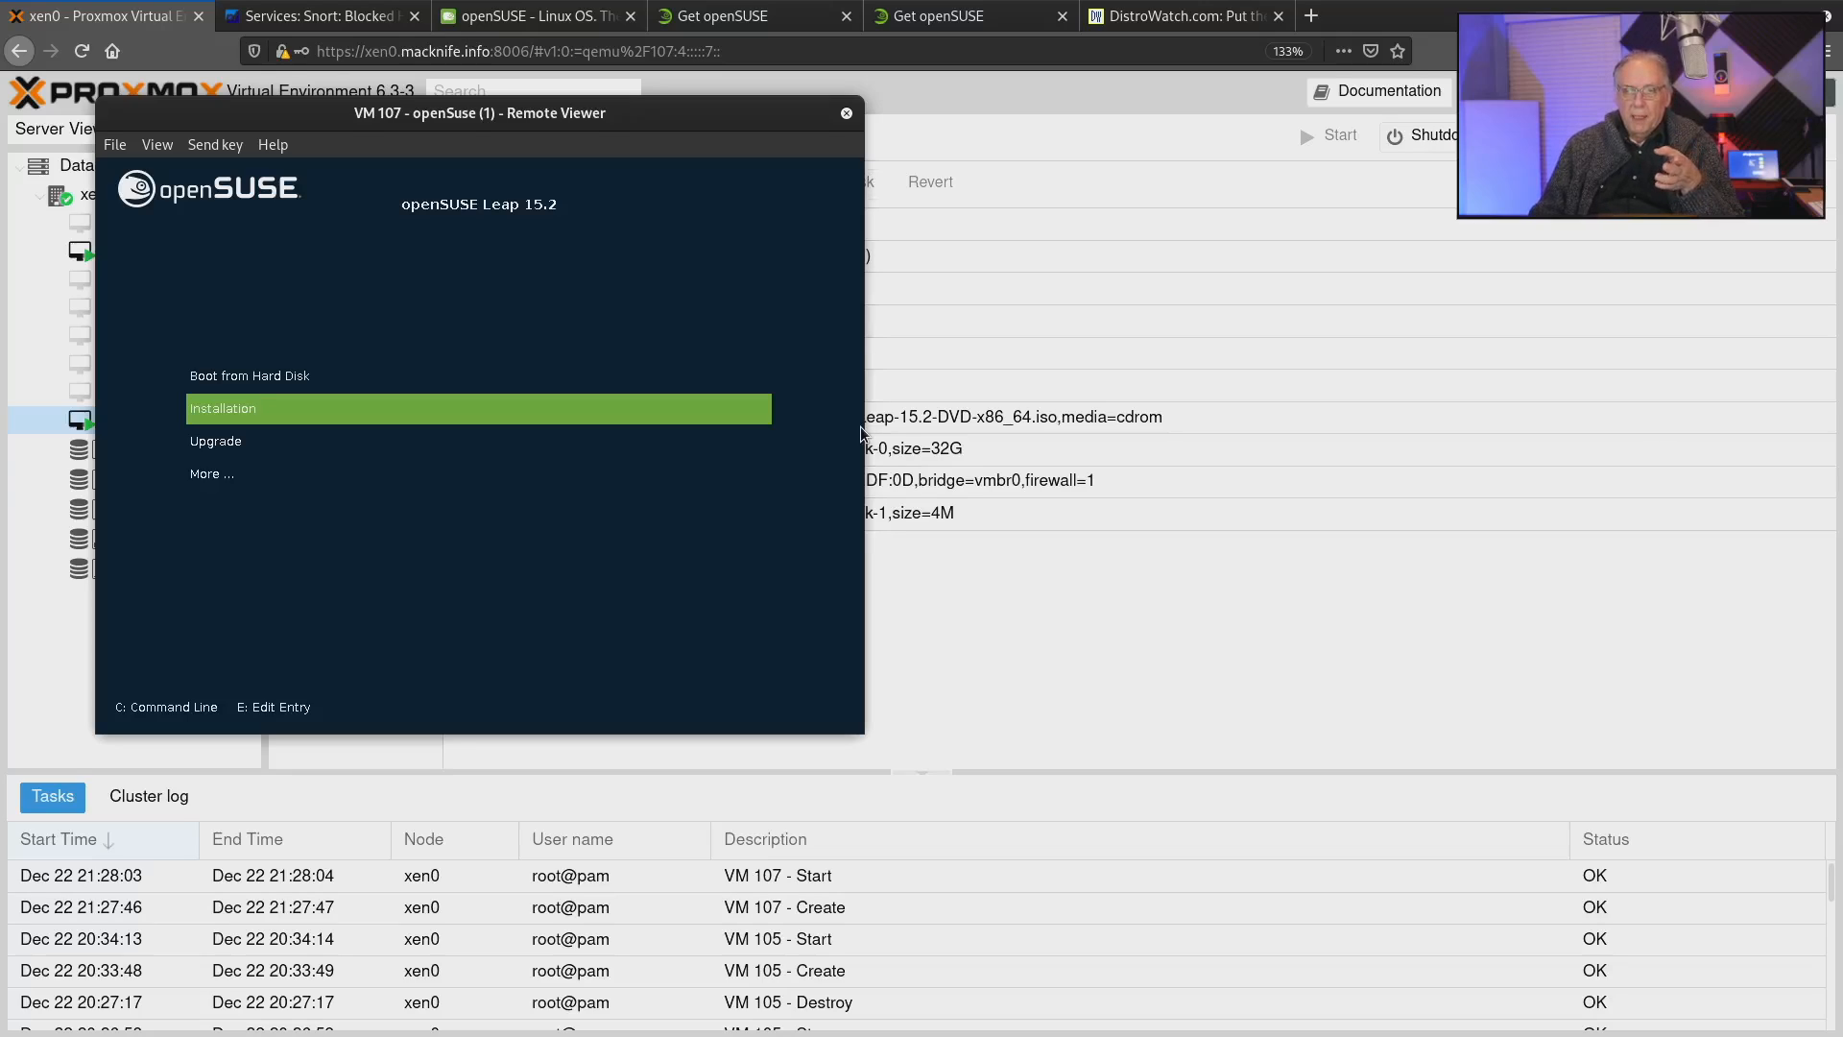
key("Up")
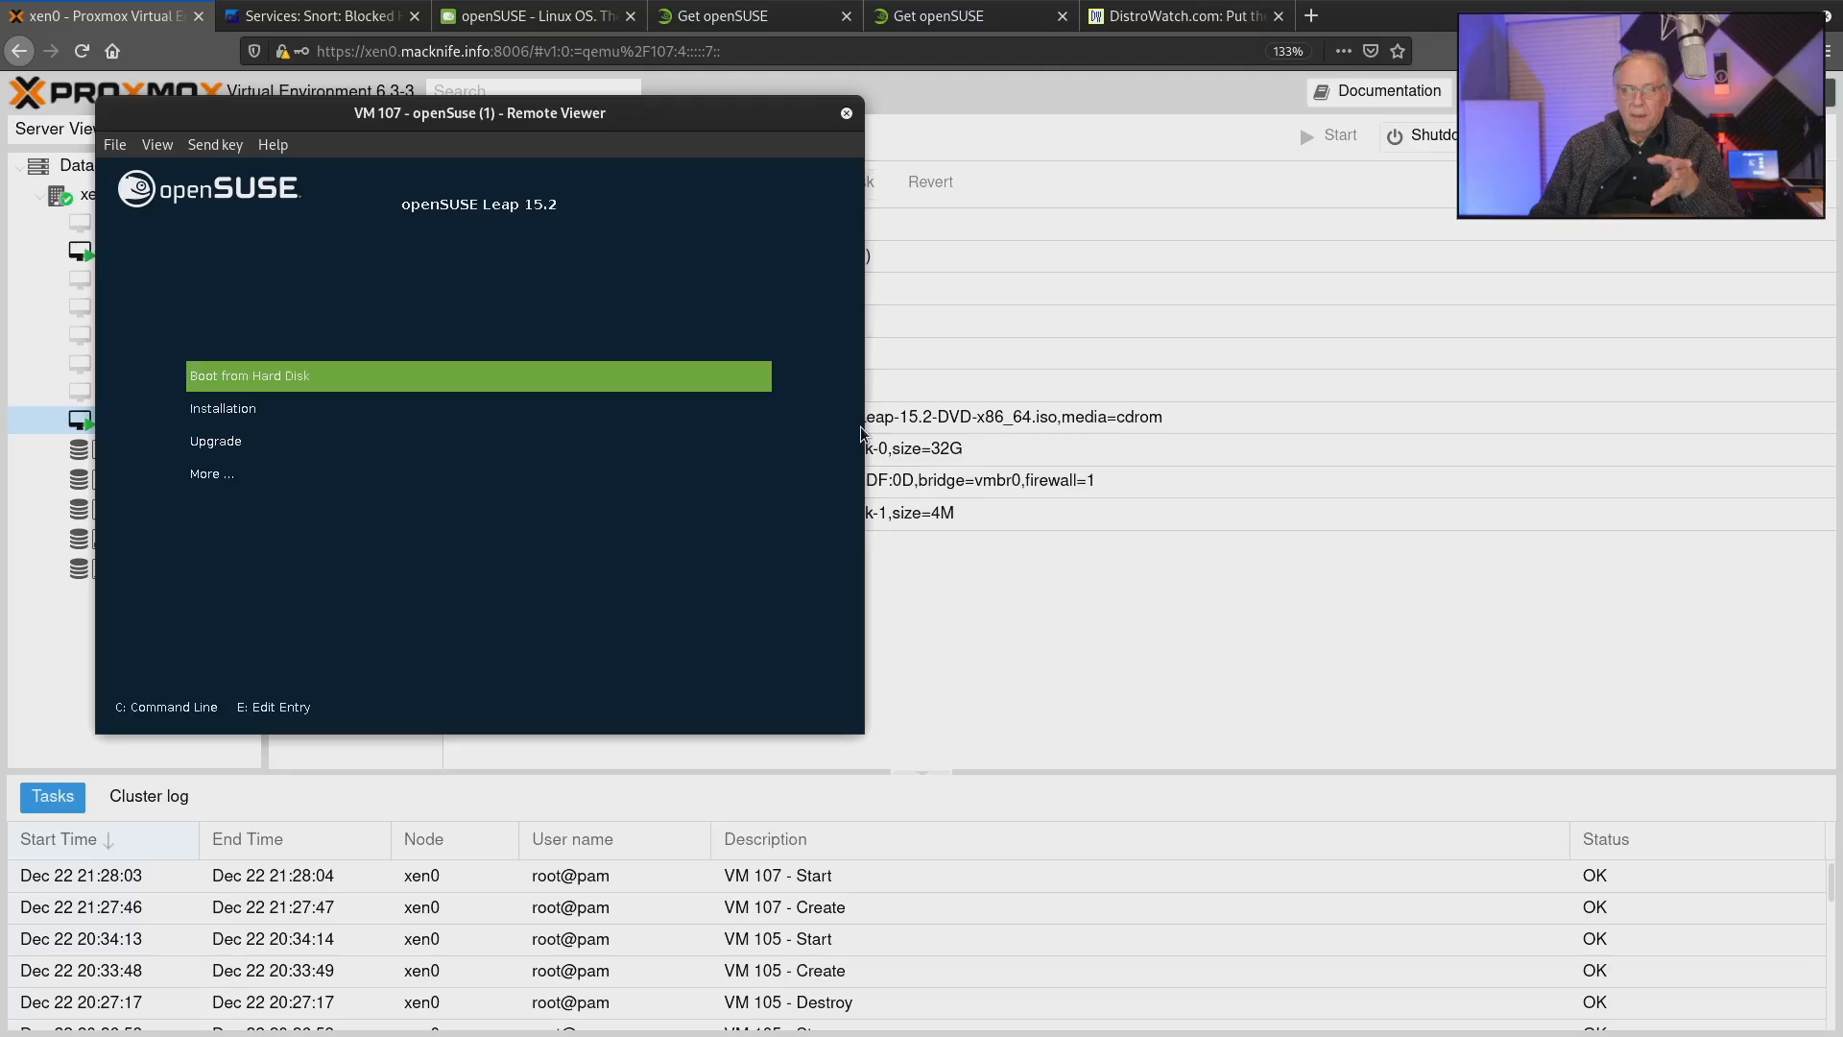
key("Down")
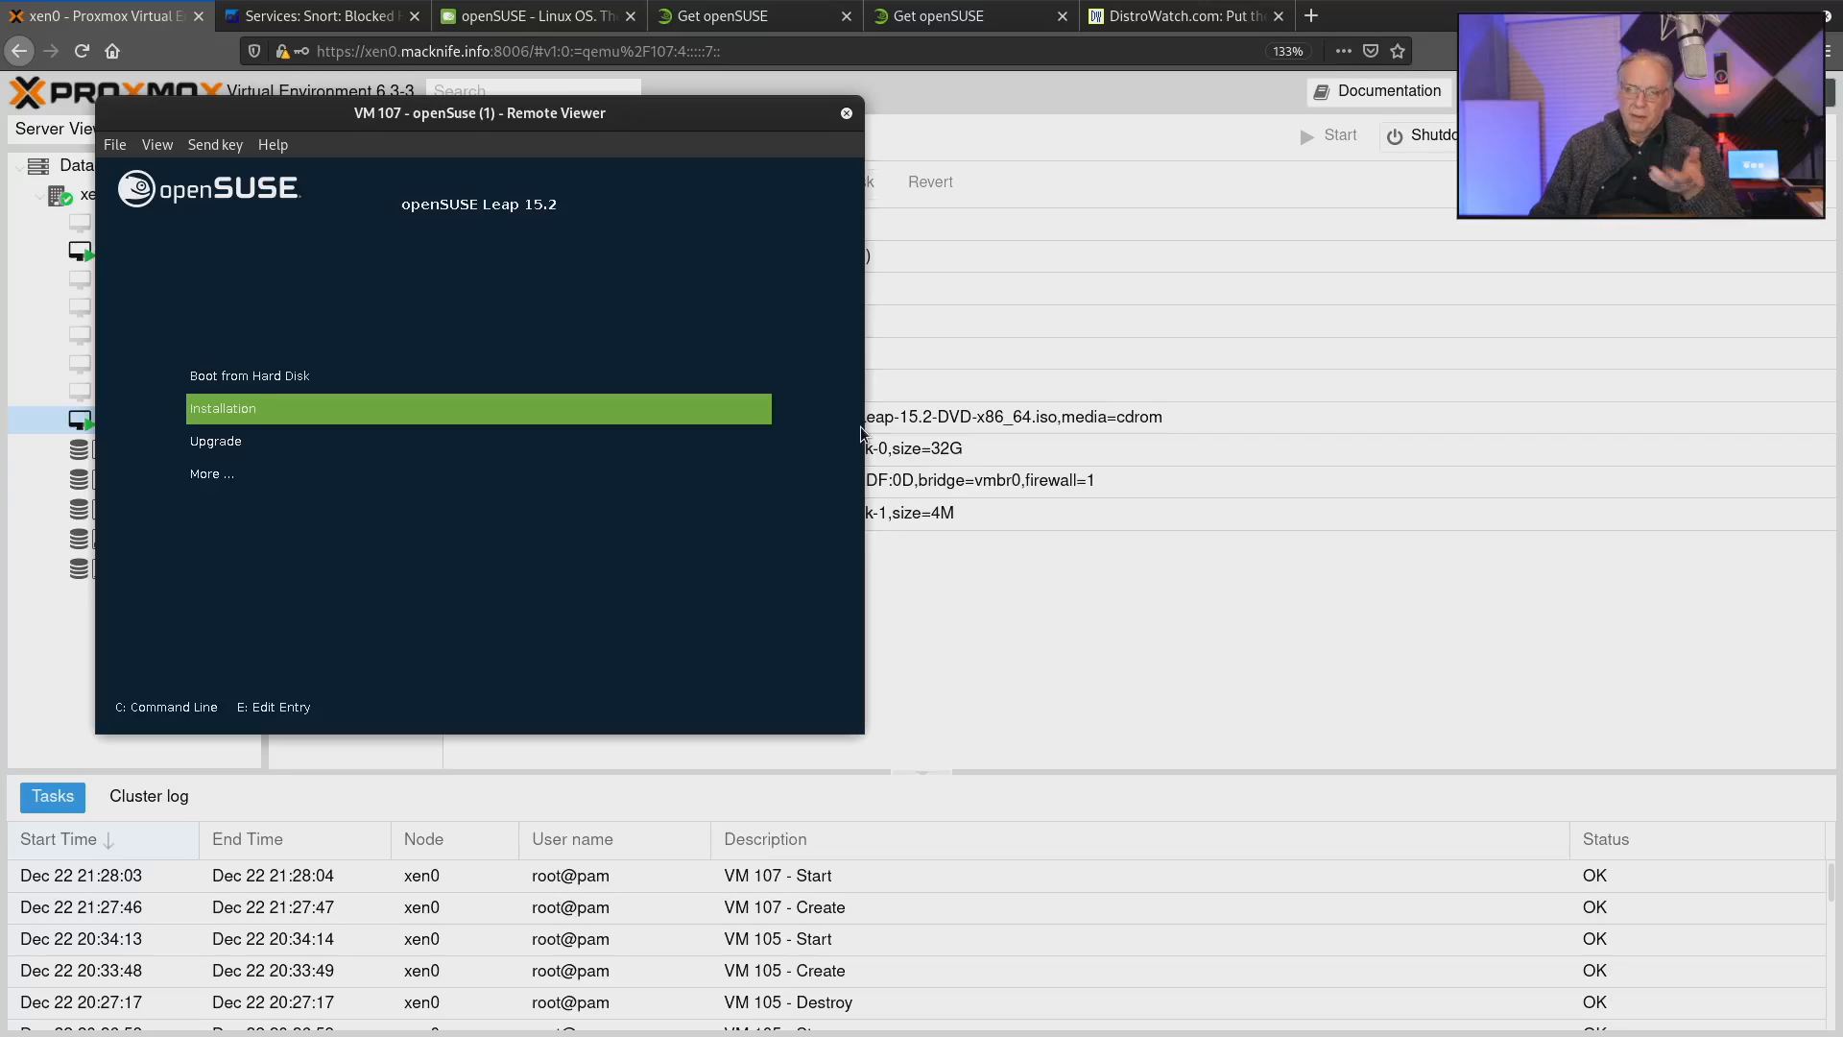
key("Return")
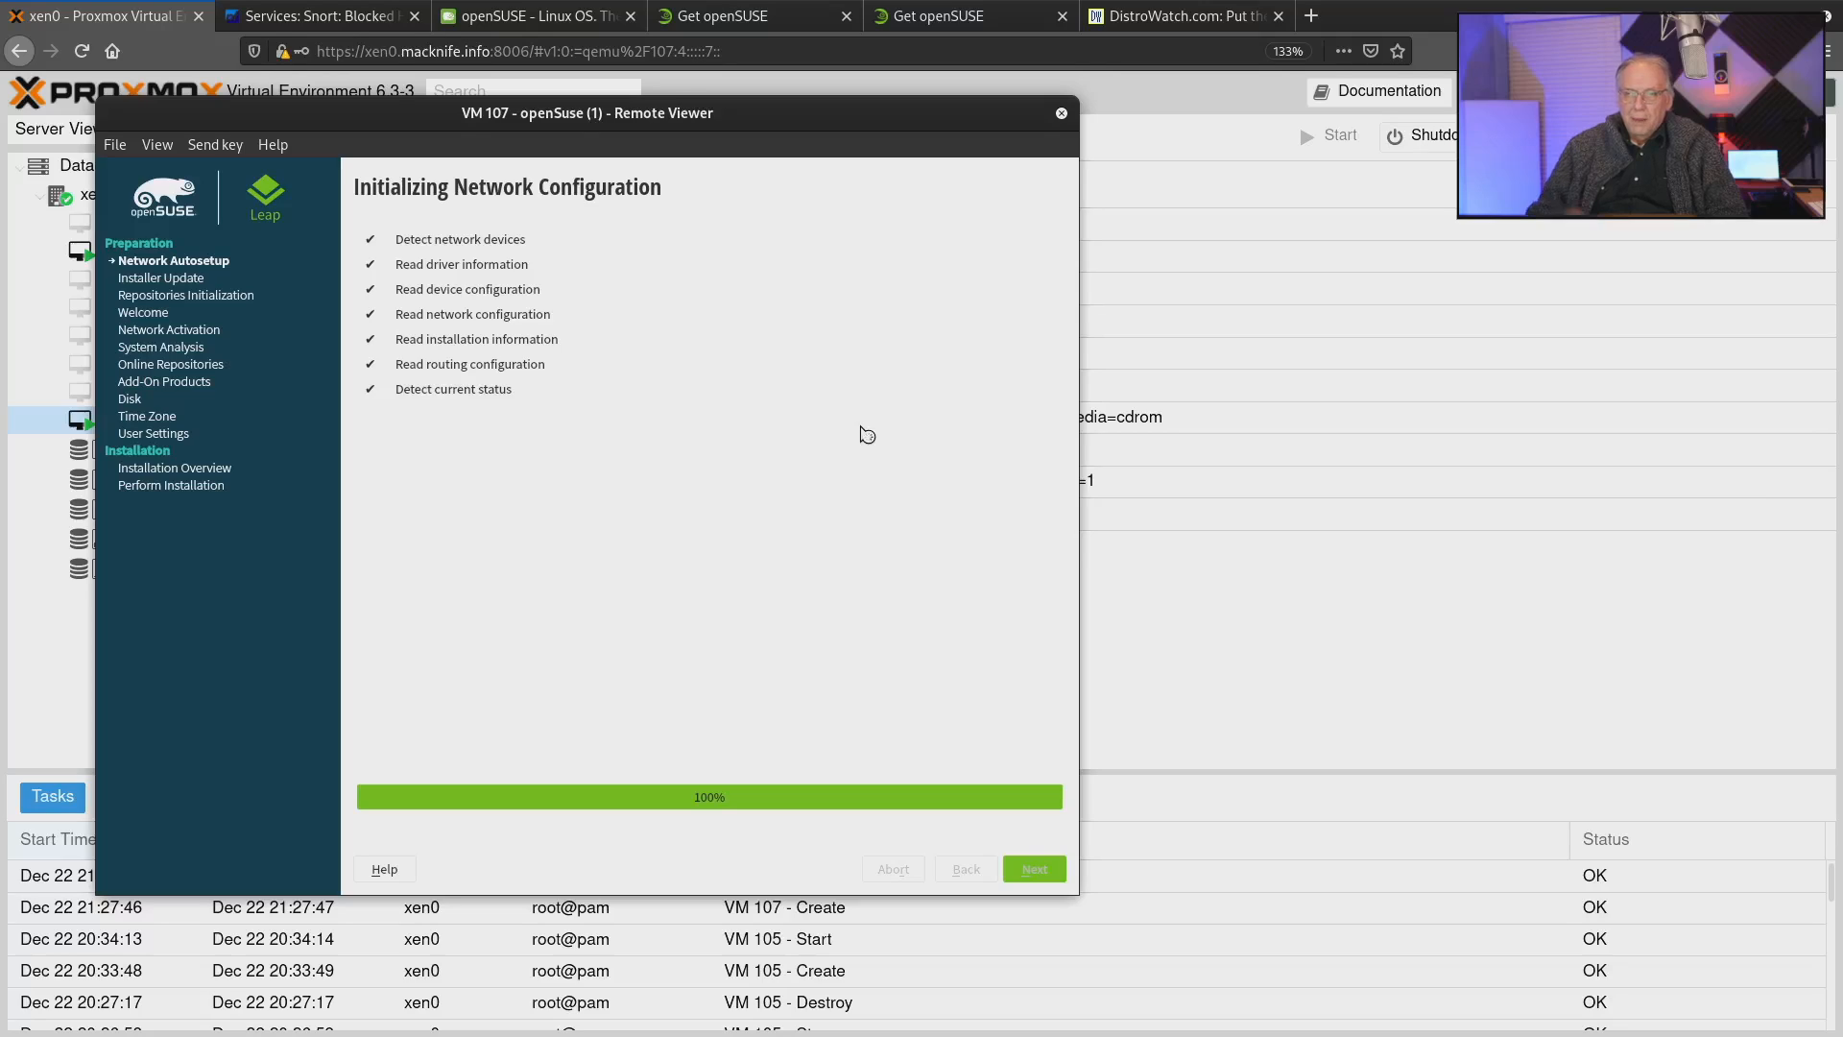
Check the Snort blocked hosts list in pfSense and switch back to the Remote Viewer.
left_click(351, 23)
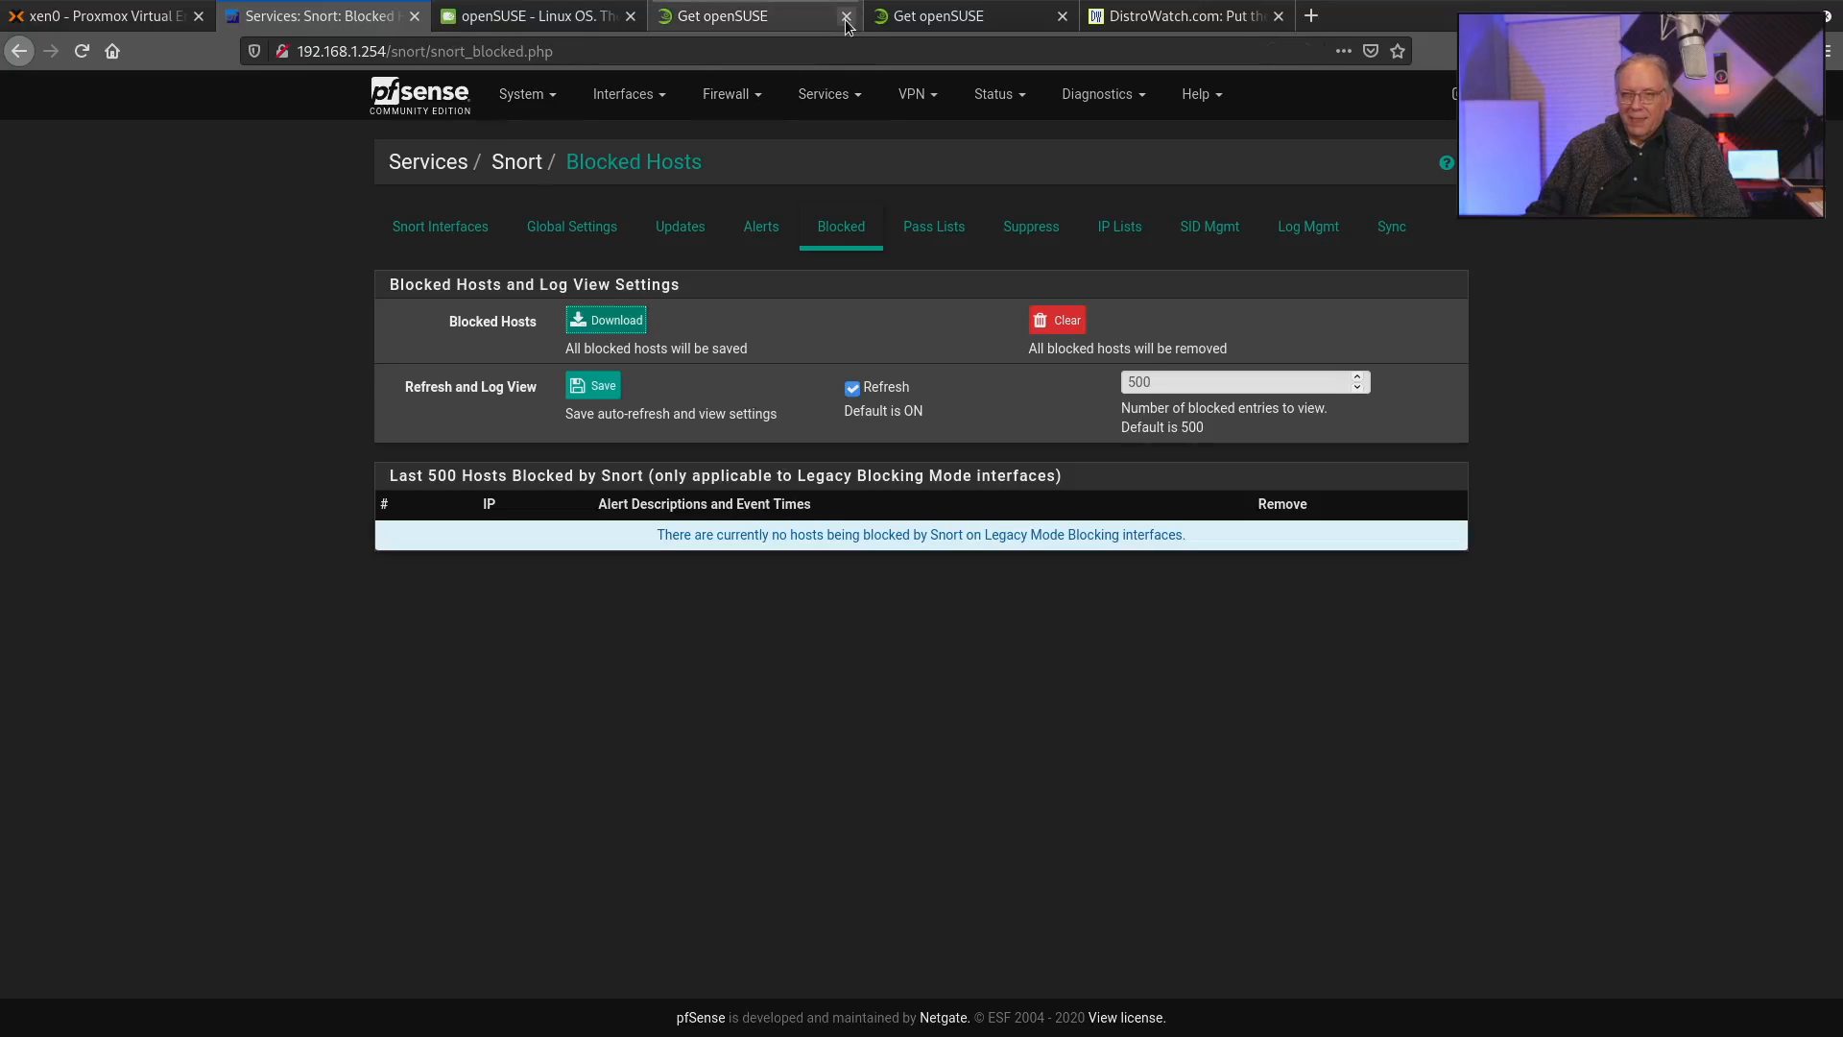
mouse_move(939, 1034)
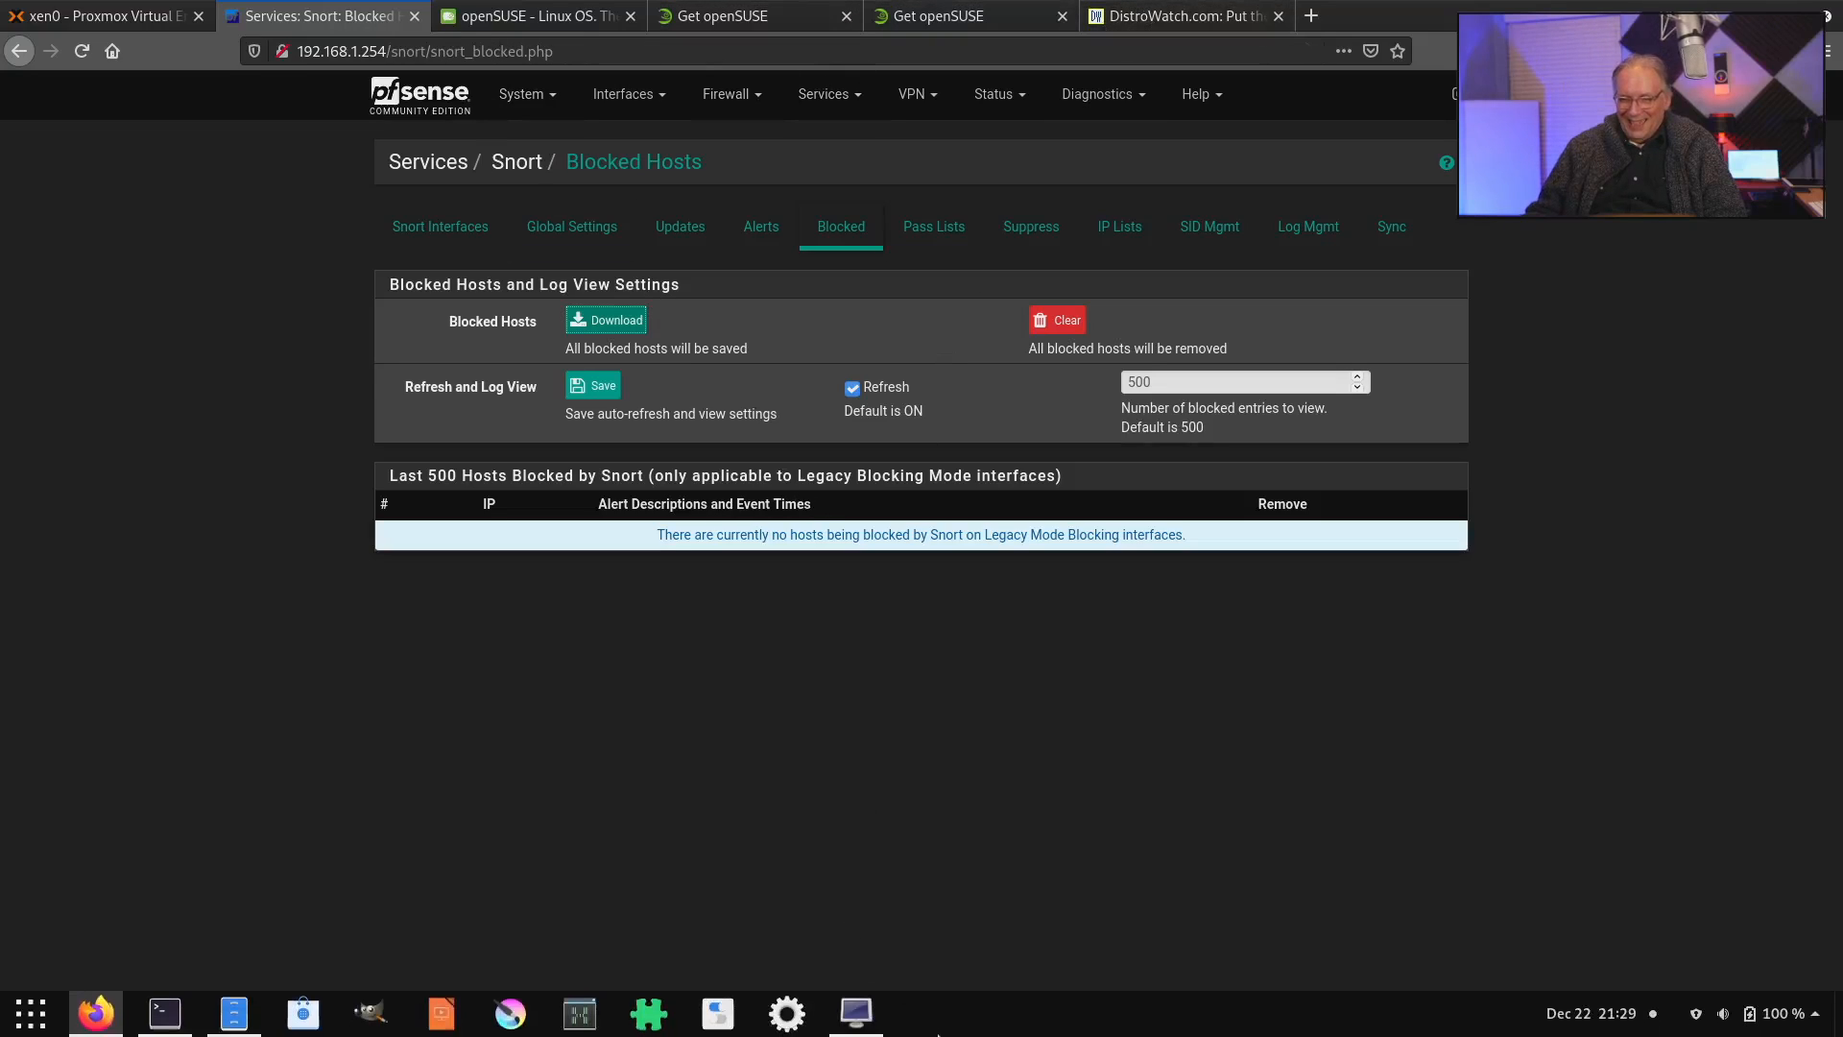
left_click(856, 1015)
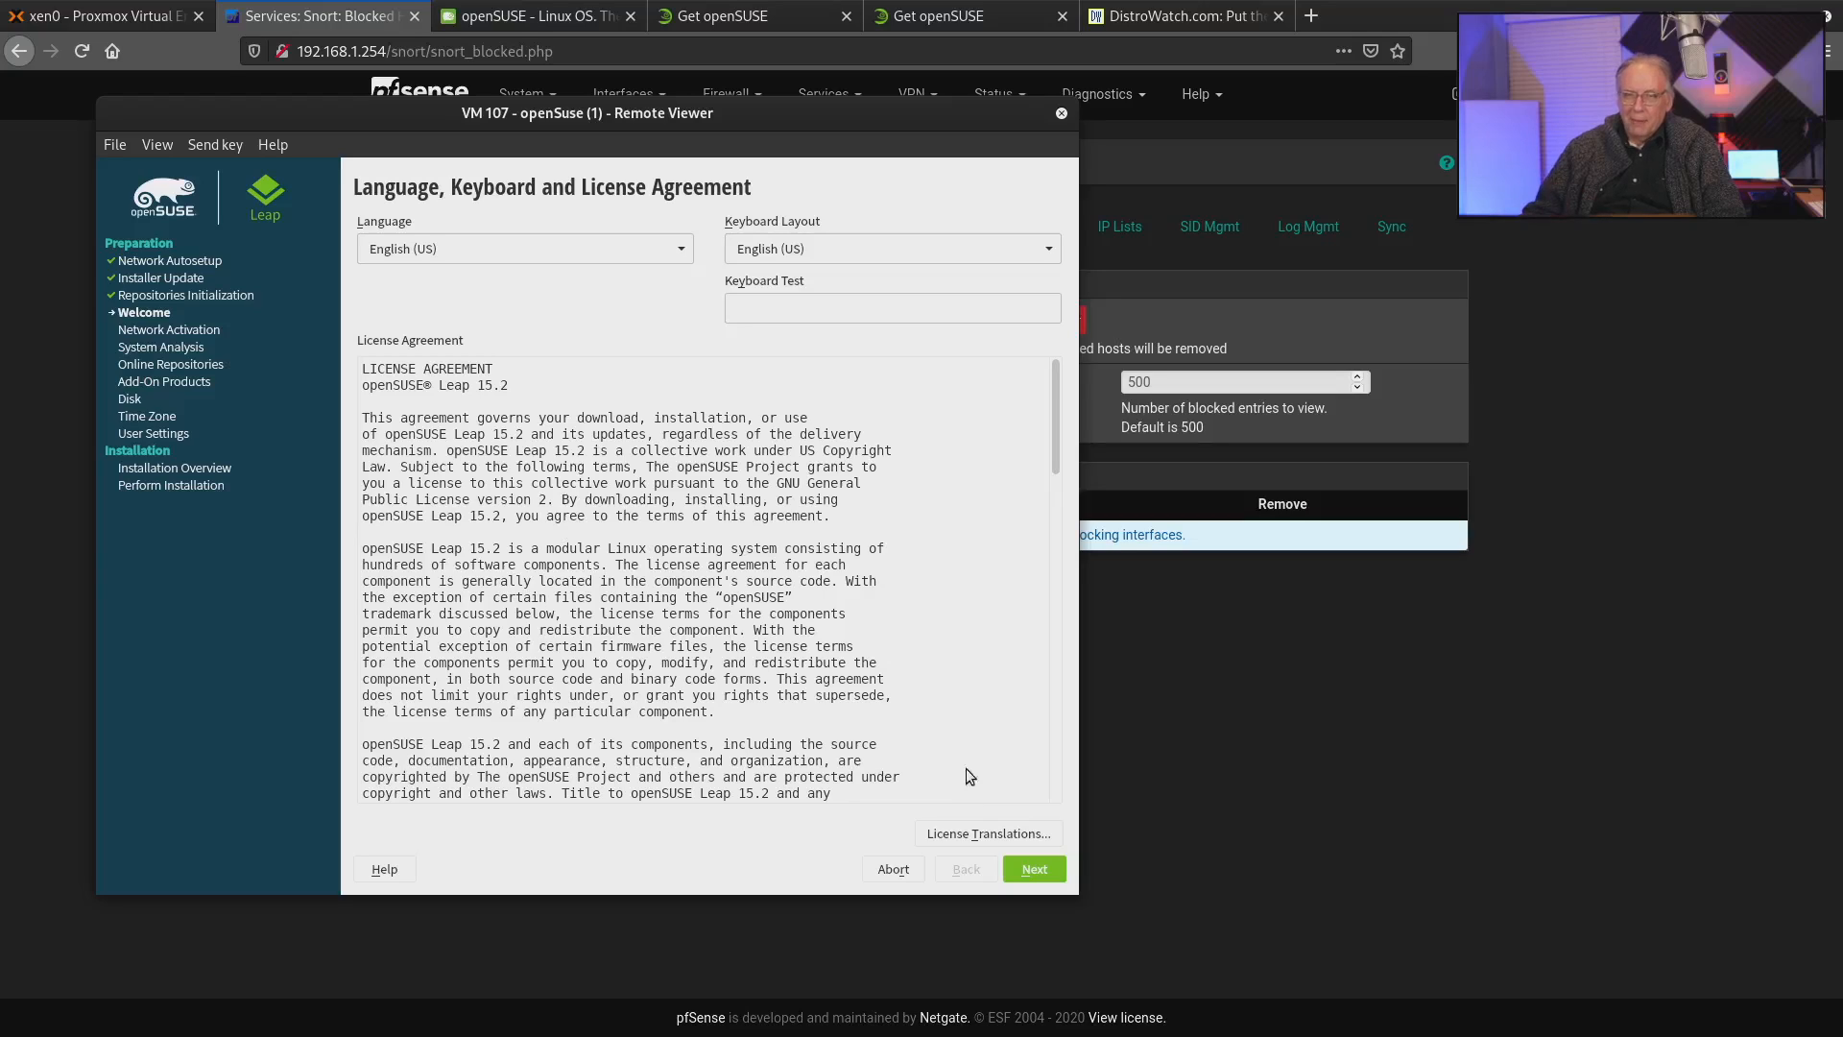
Accept the openSUSE license agreement with the English (US) settings and activate the preselected online repositories.
scroll(930, 693, "down", 3)
scroll(930, 693, "down", 15)
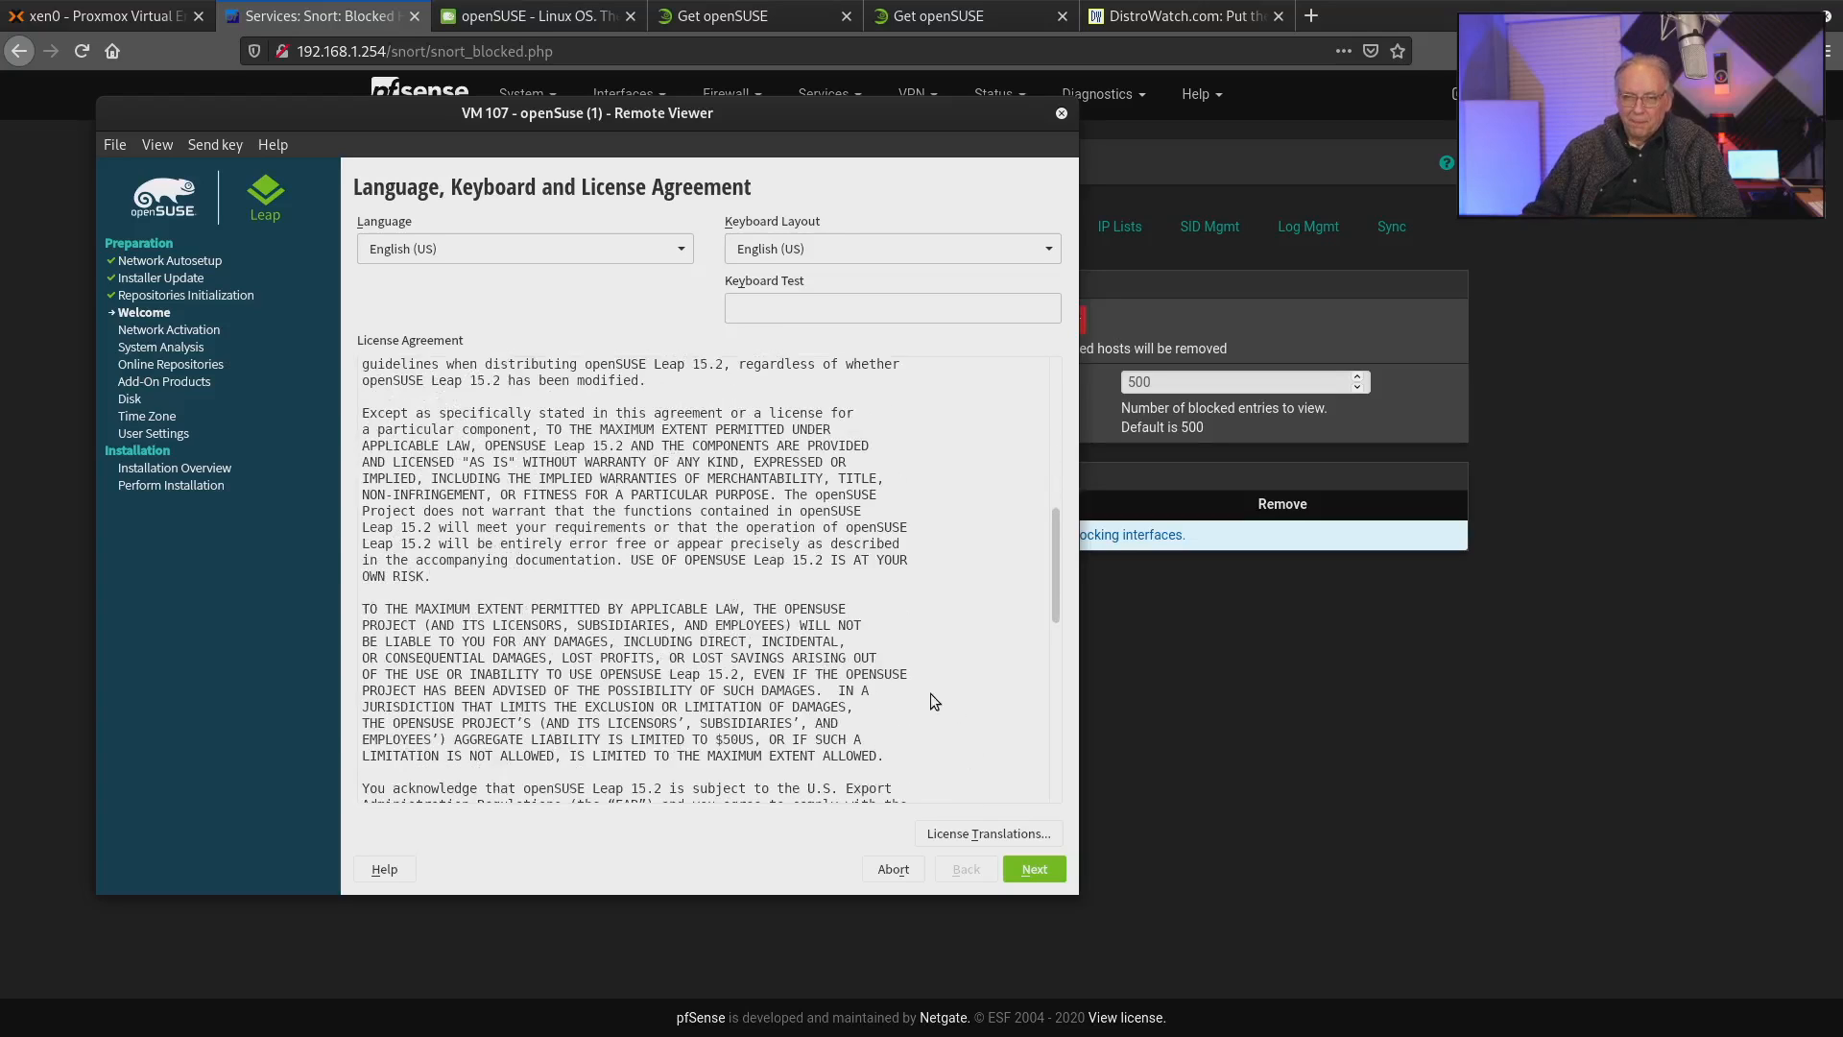
left_click(1028, 872)
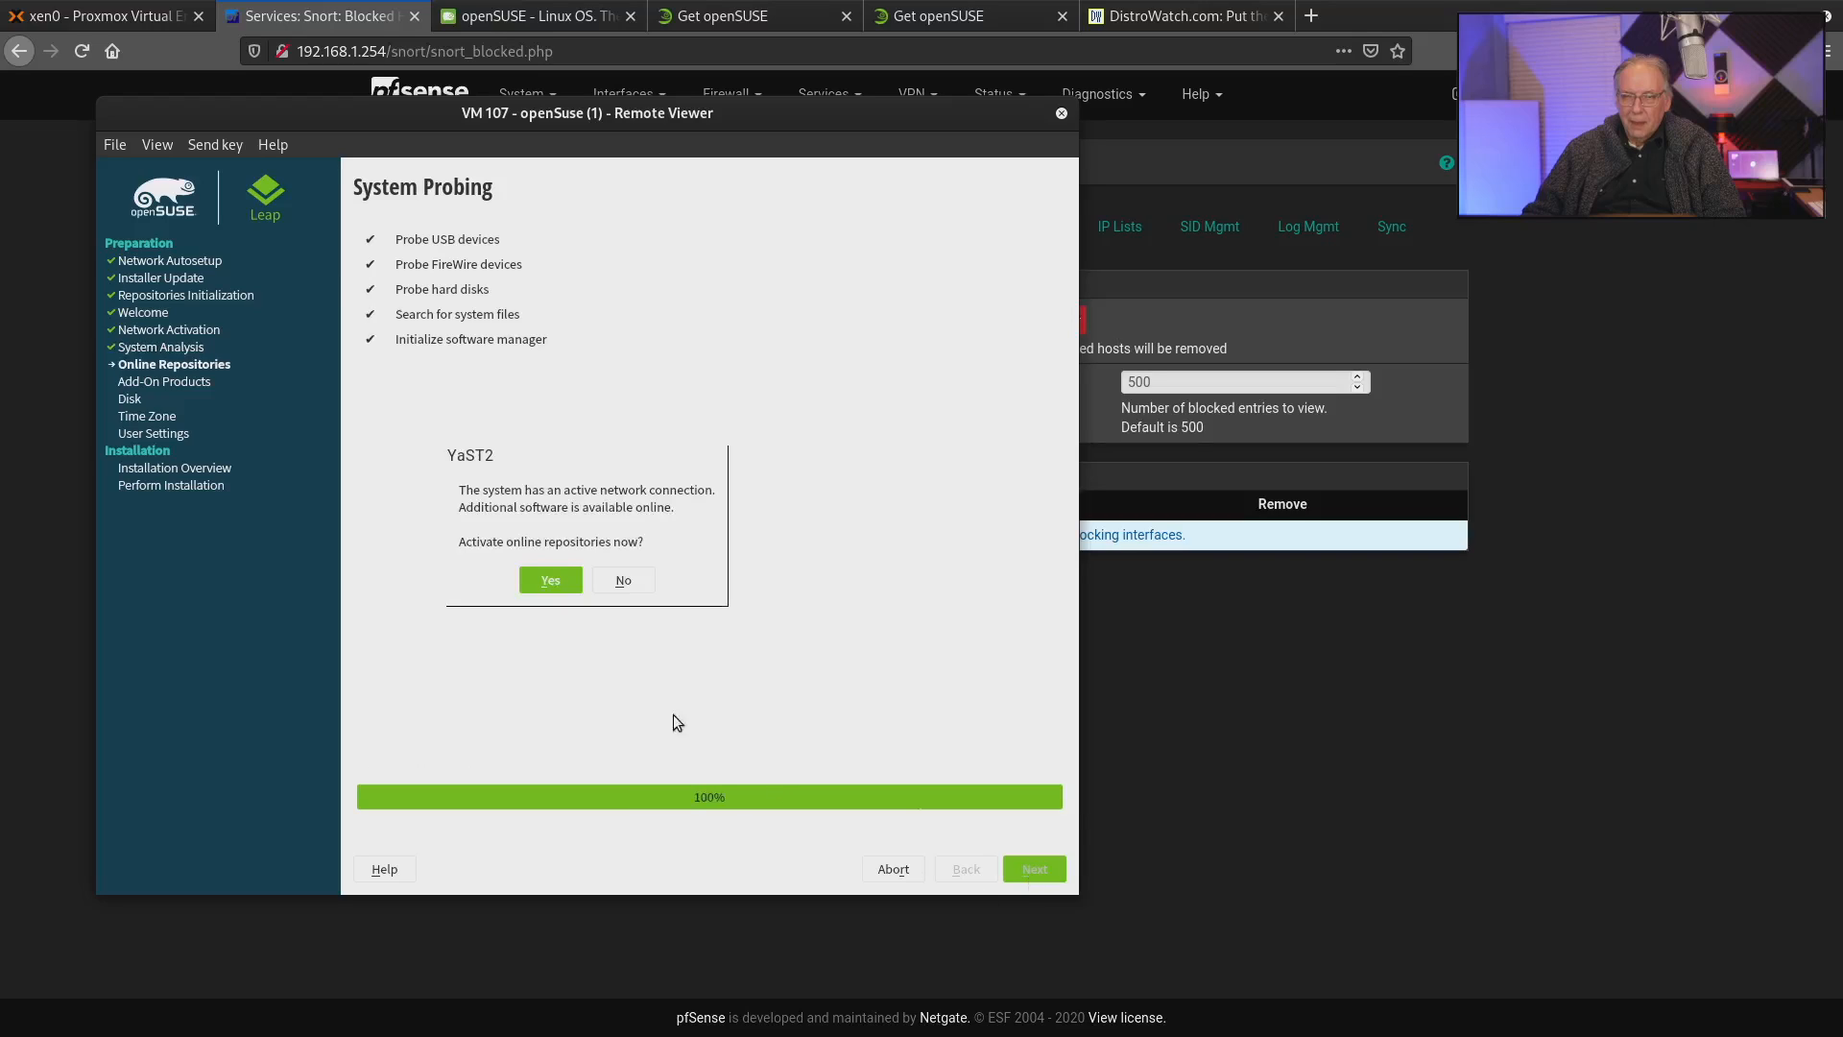
left_click(534, 582)
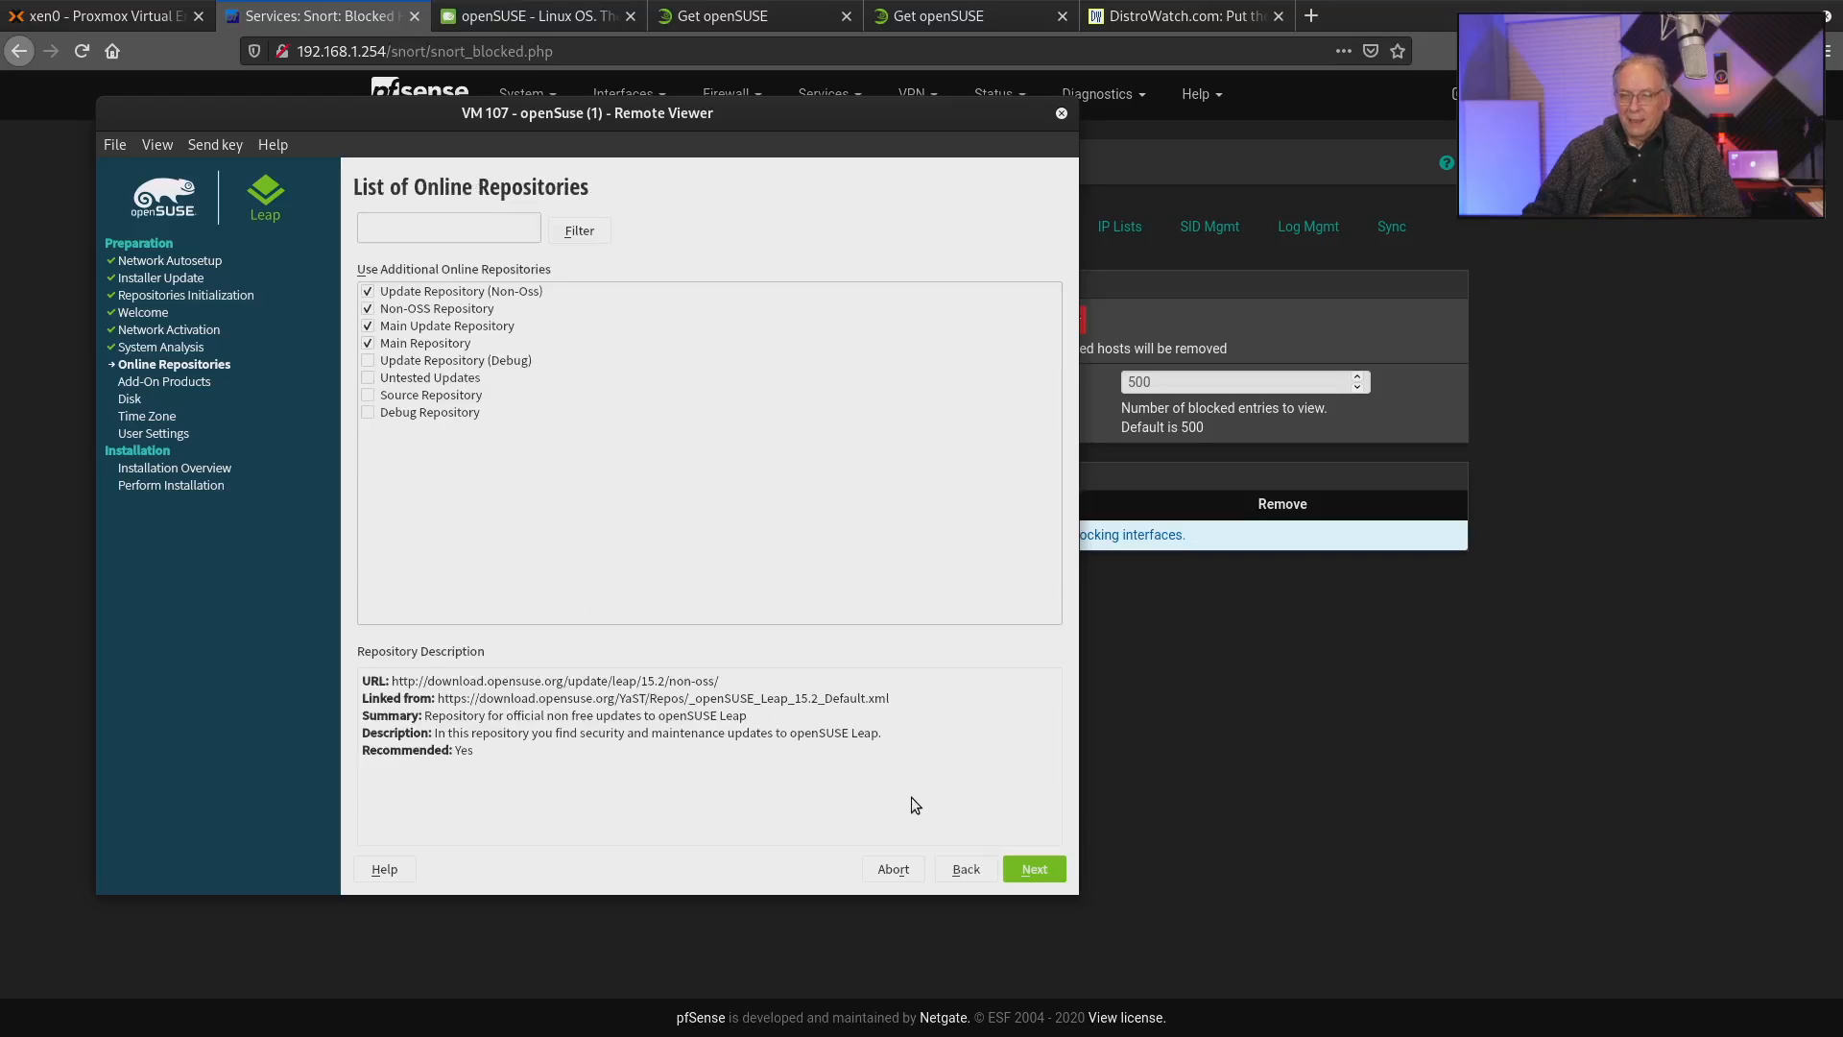
left_click(1031, 867)
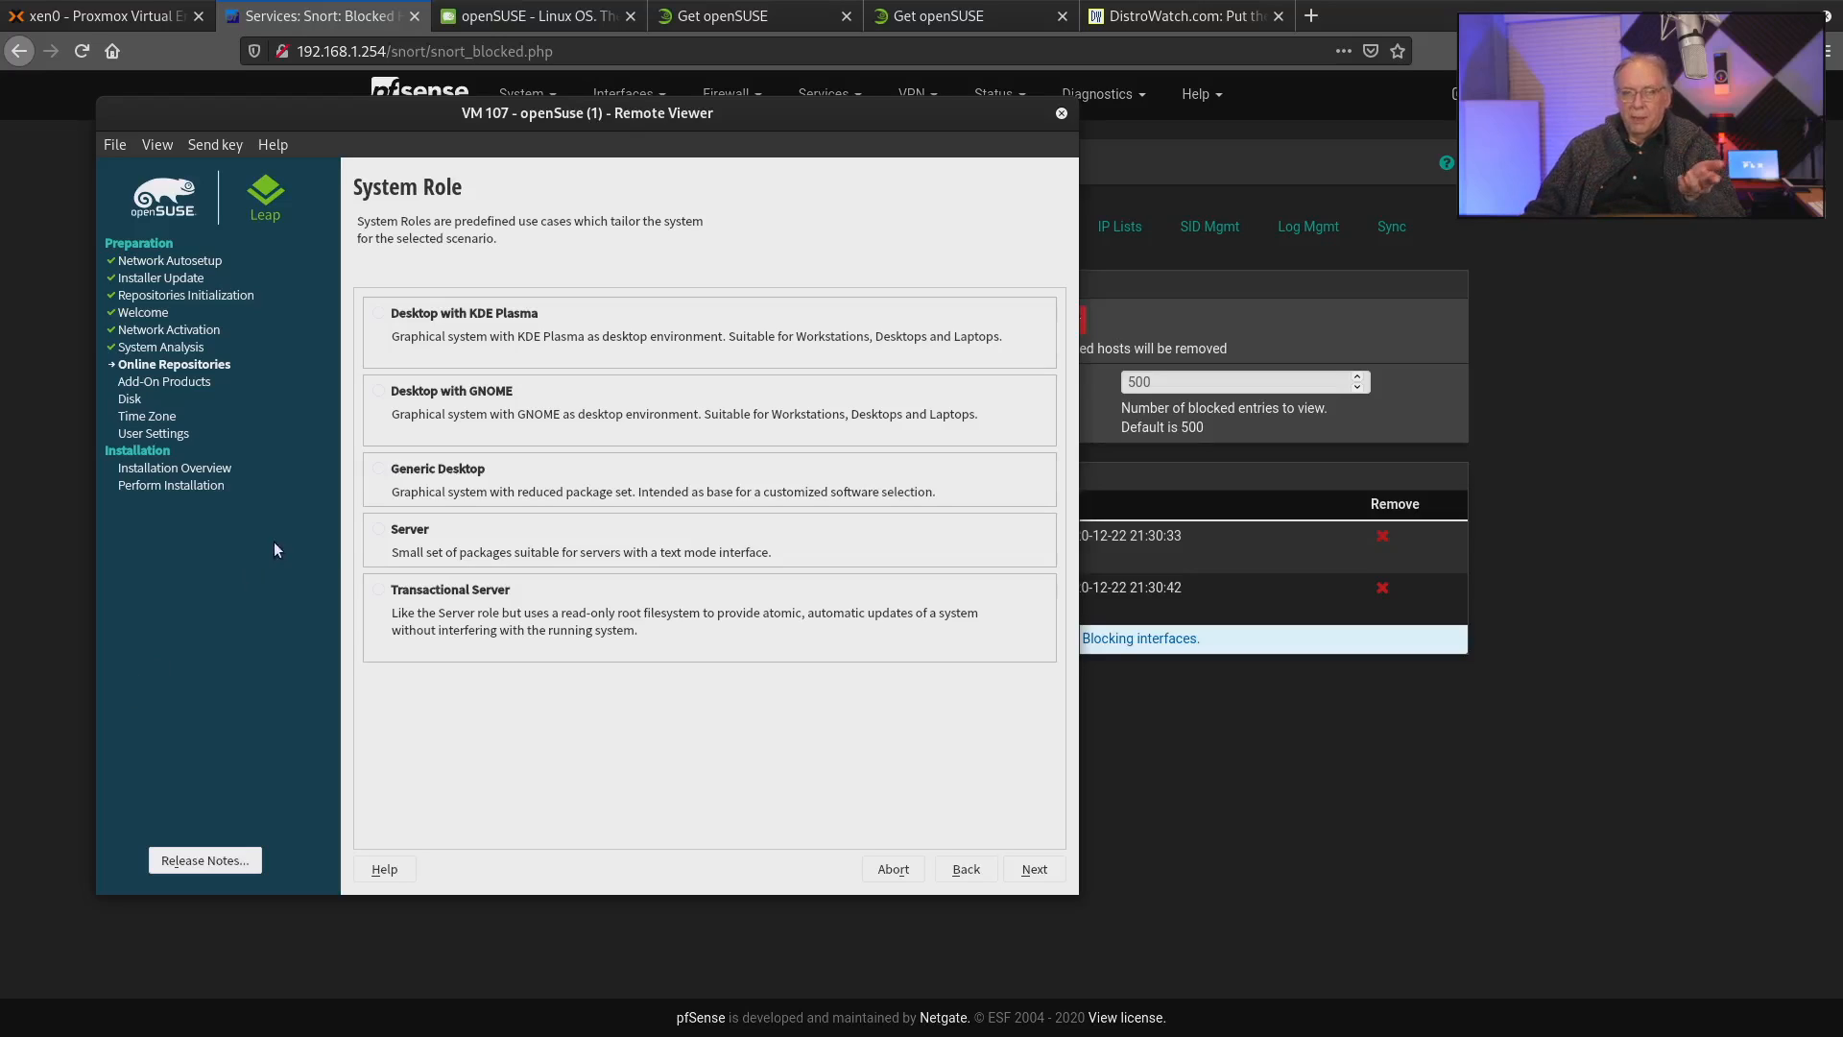
Select the Server system role and accept the suggested disk partitioning.
left_click(375, 531)
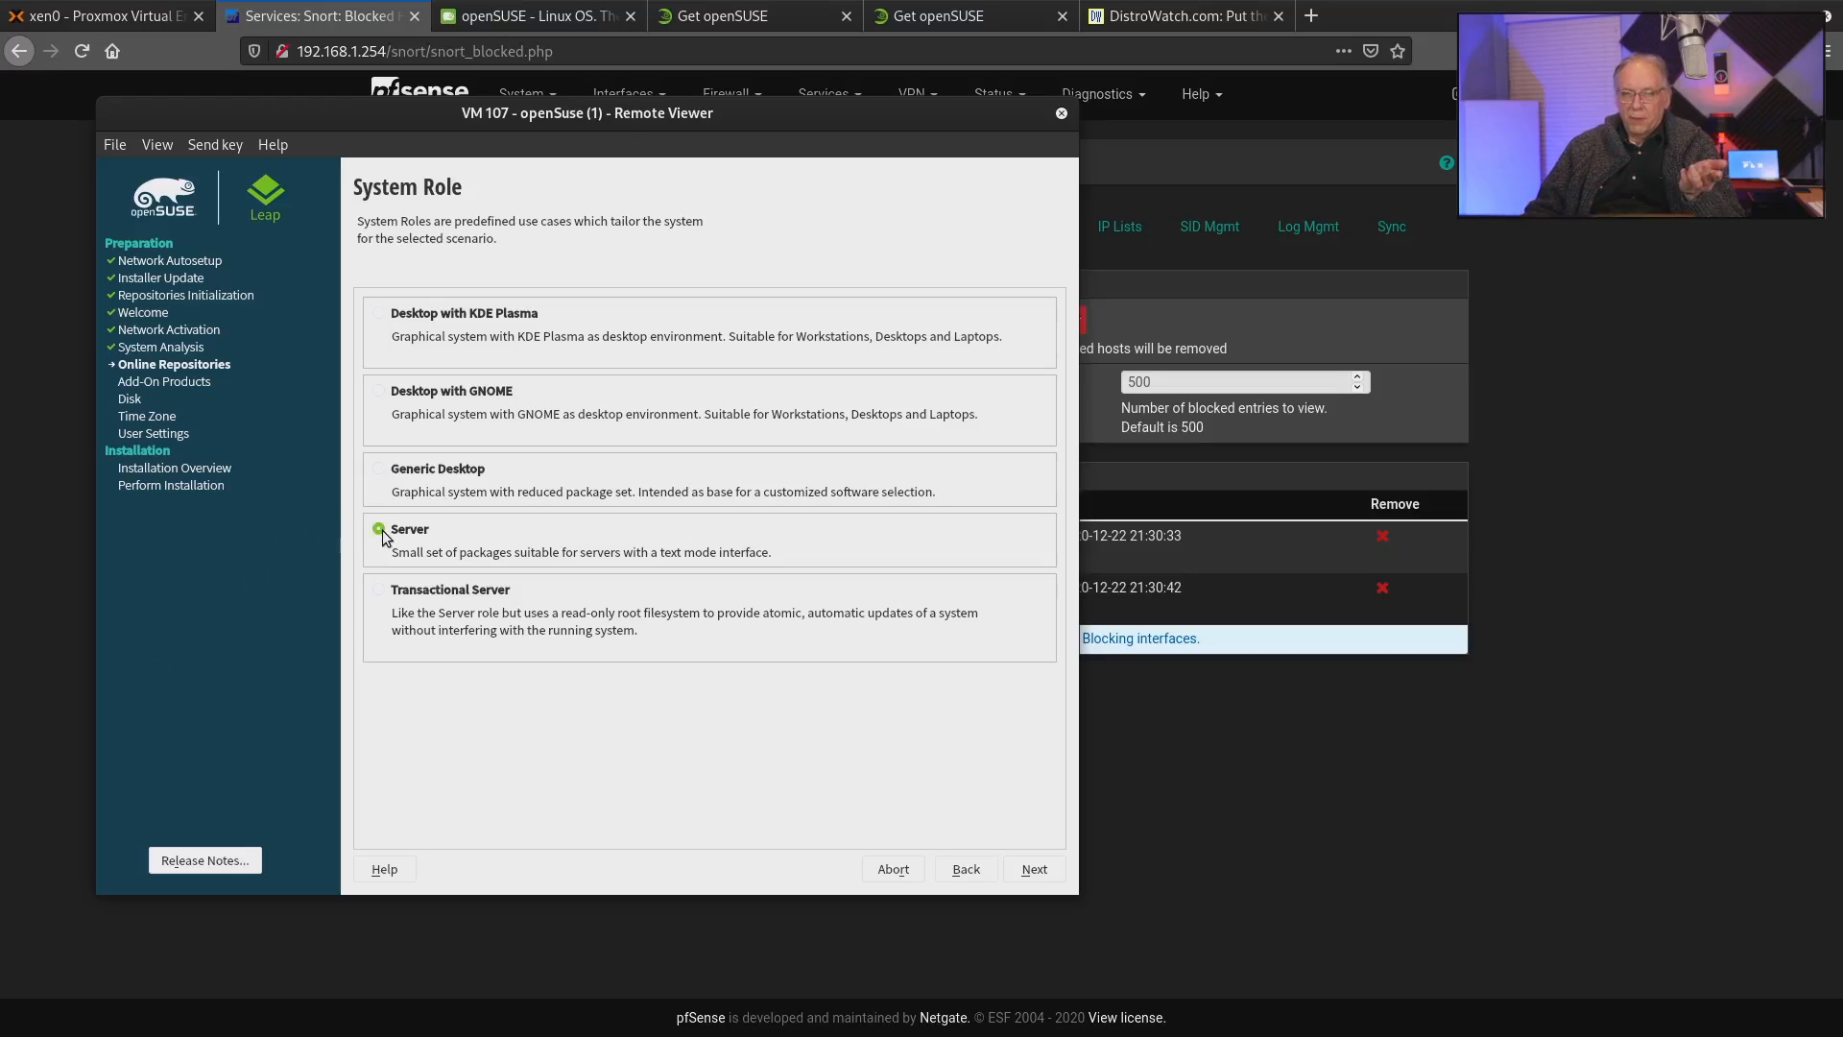
left_click(1035, 870)
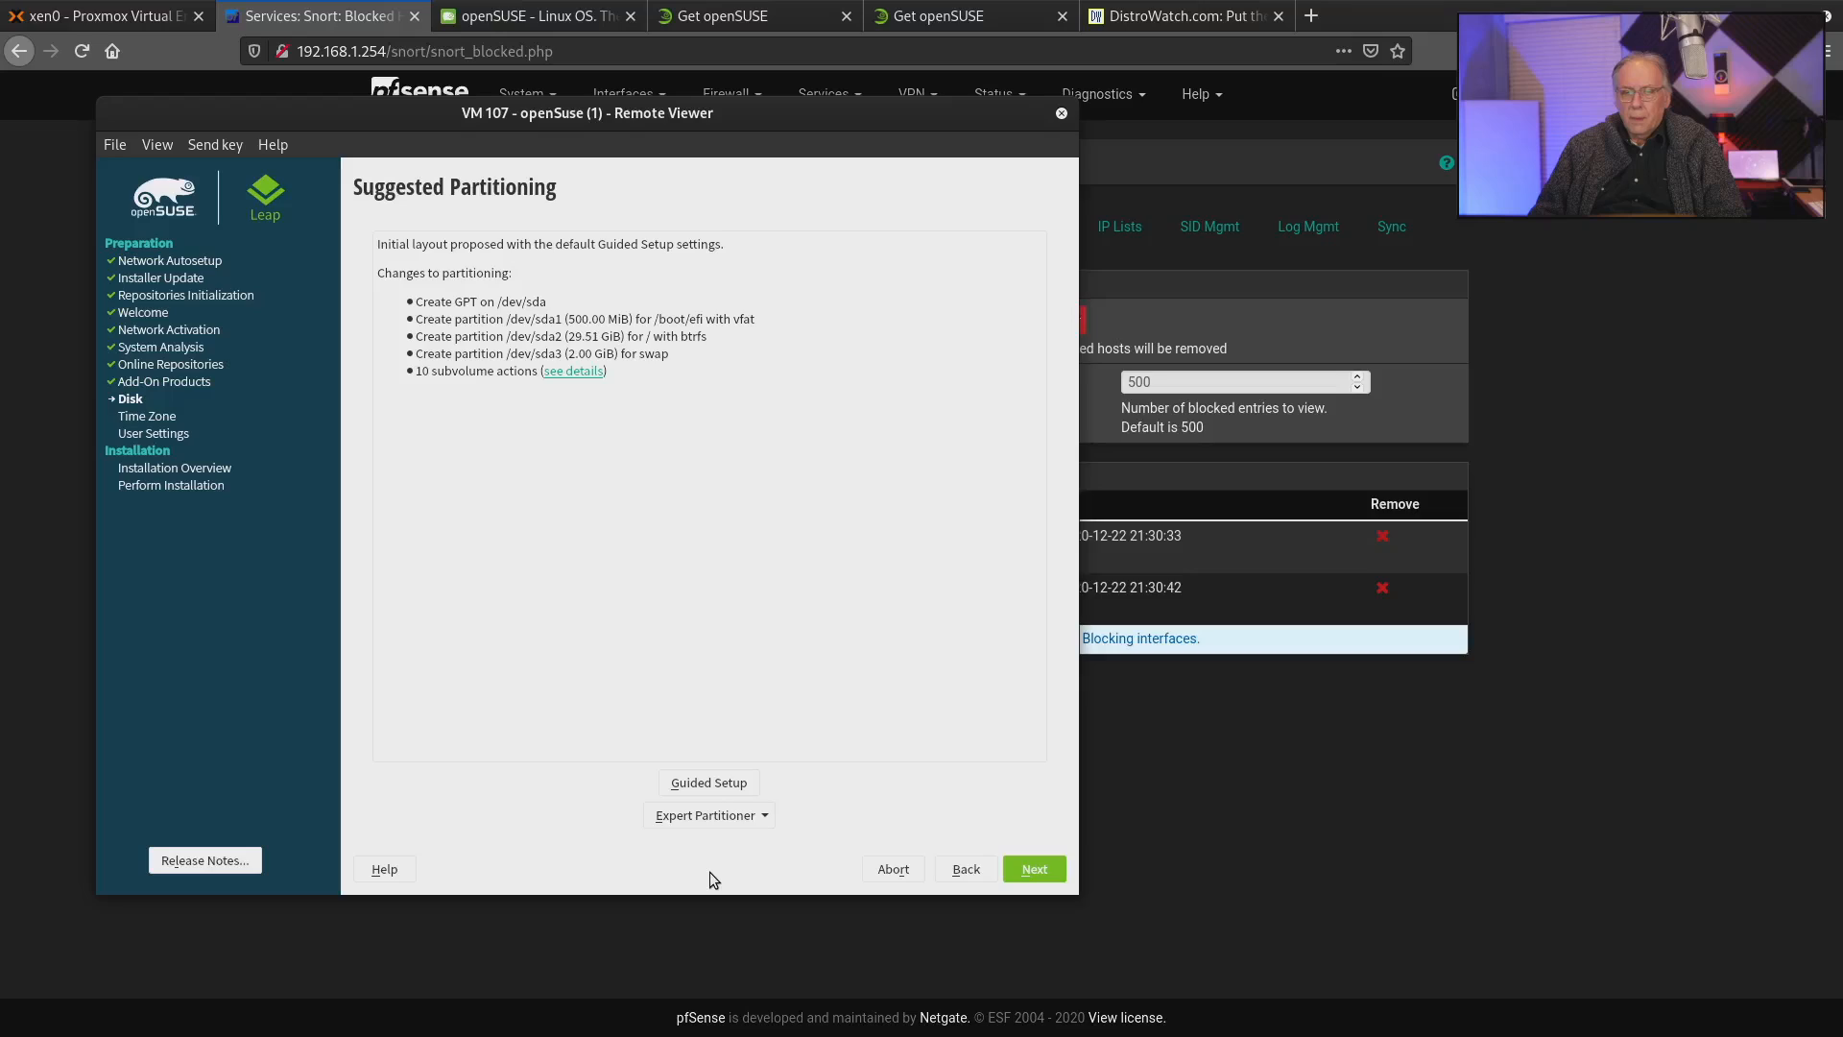
left_click(1033, 868)
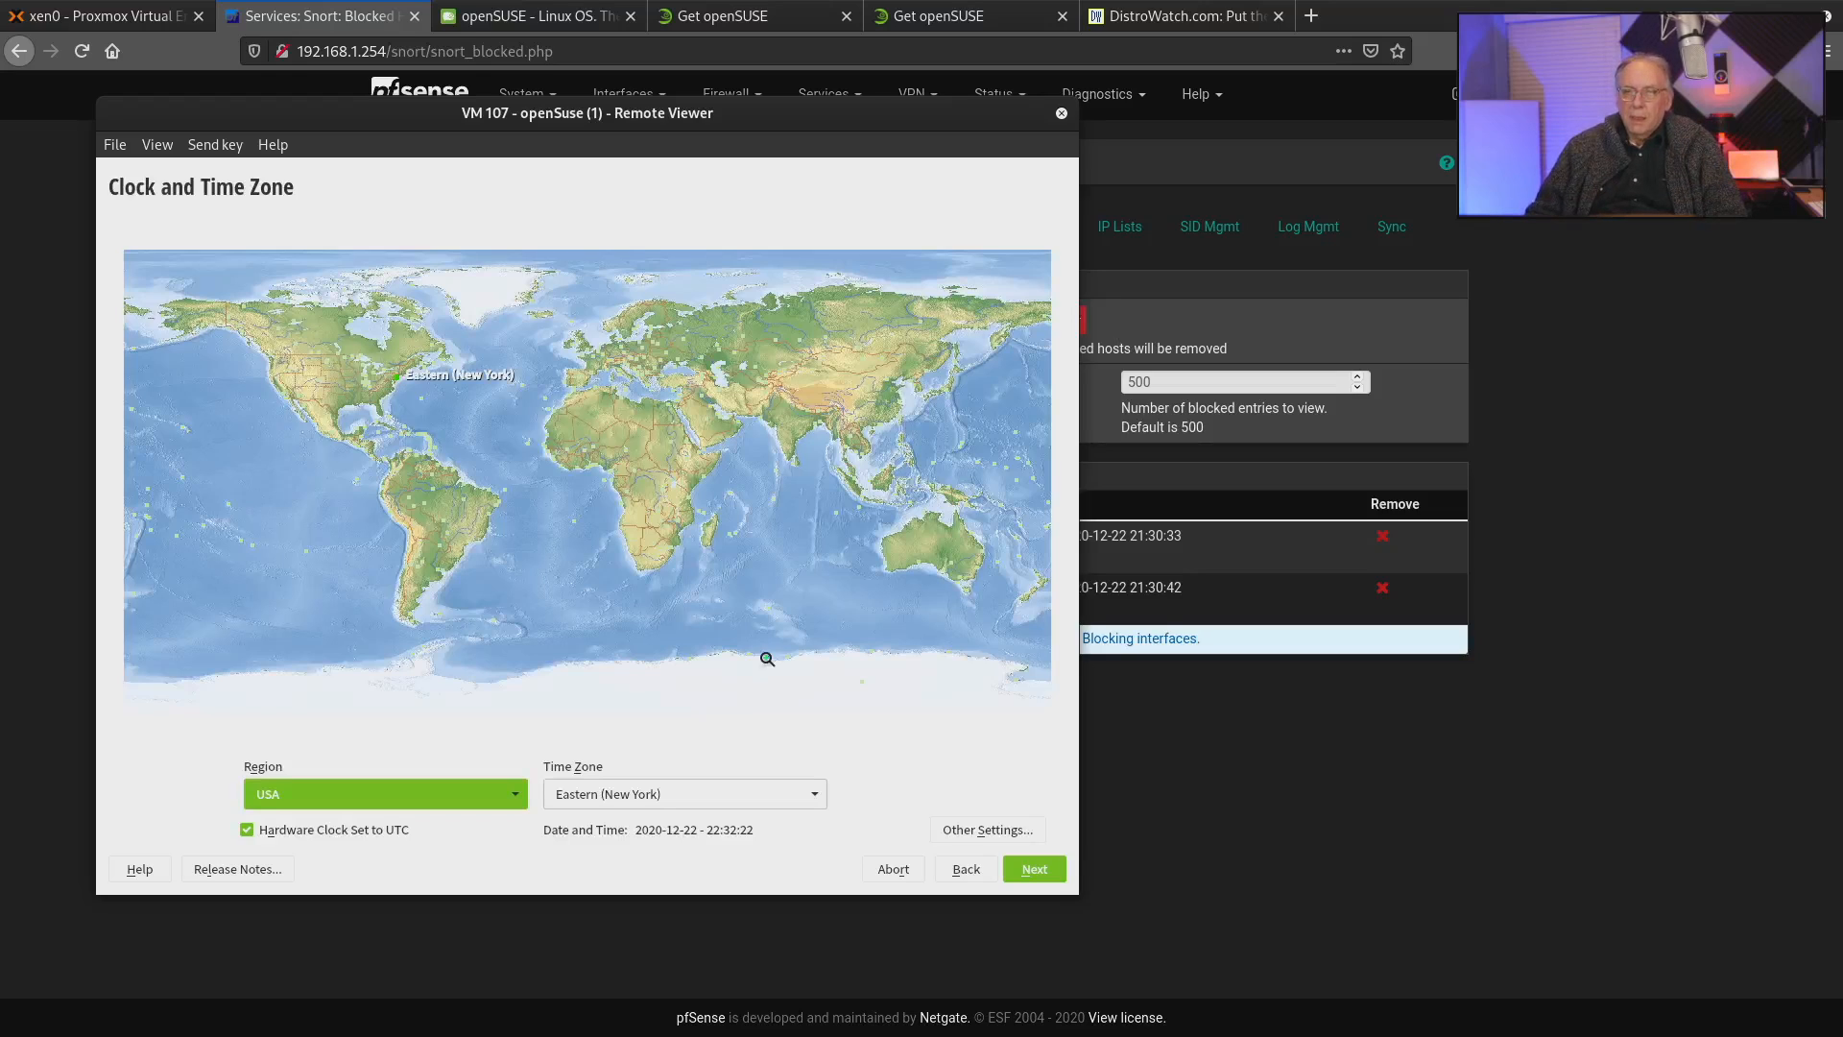
Set the time zone to Central (Chicago) and continue to the user settings.
left_click(691, 793)
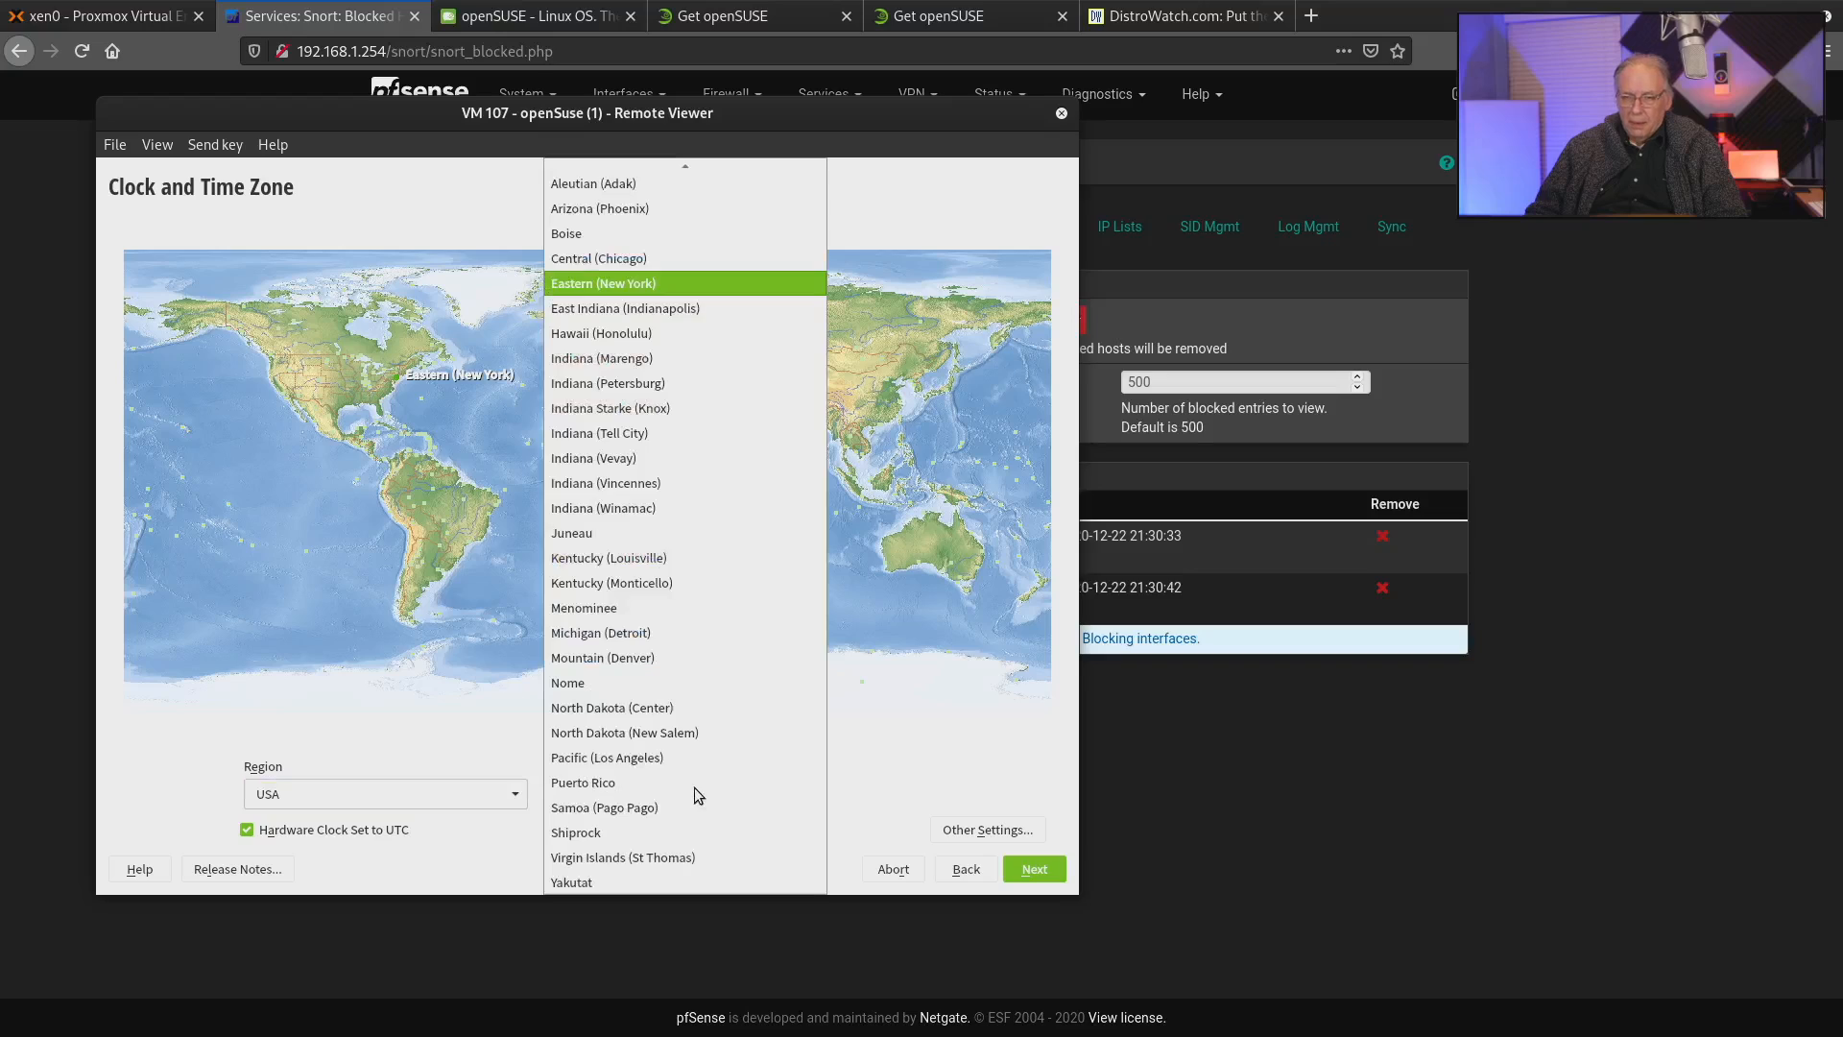
left_click(673, 257)
left_click(1044, 872)
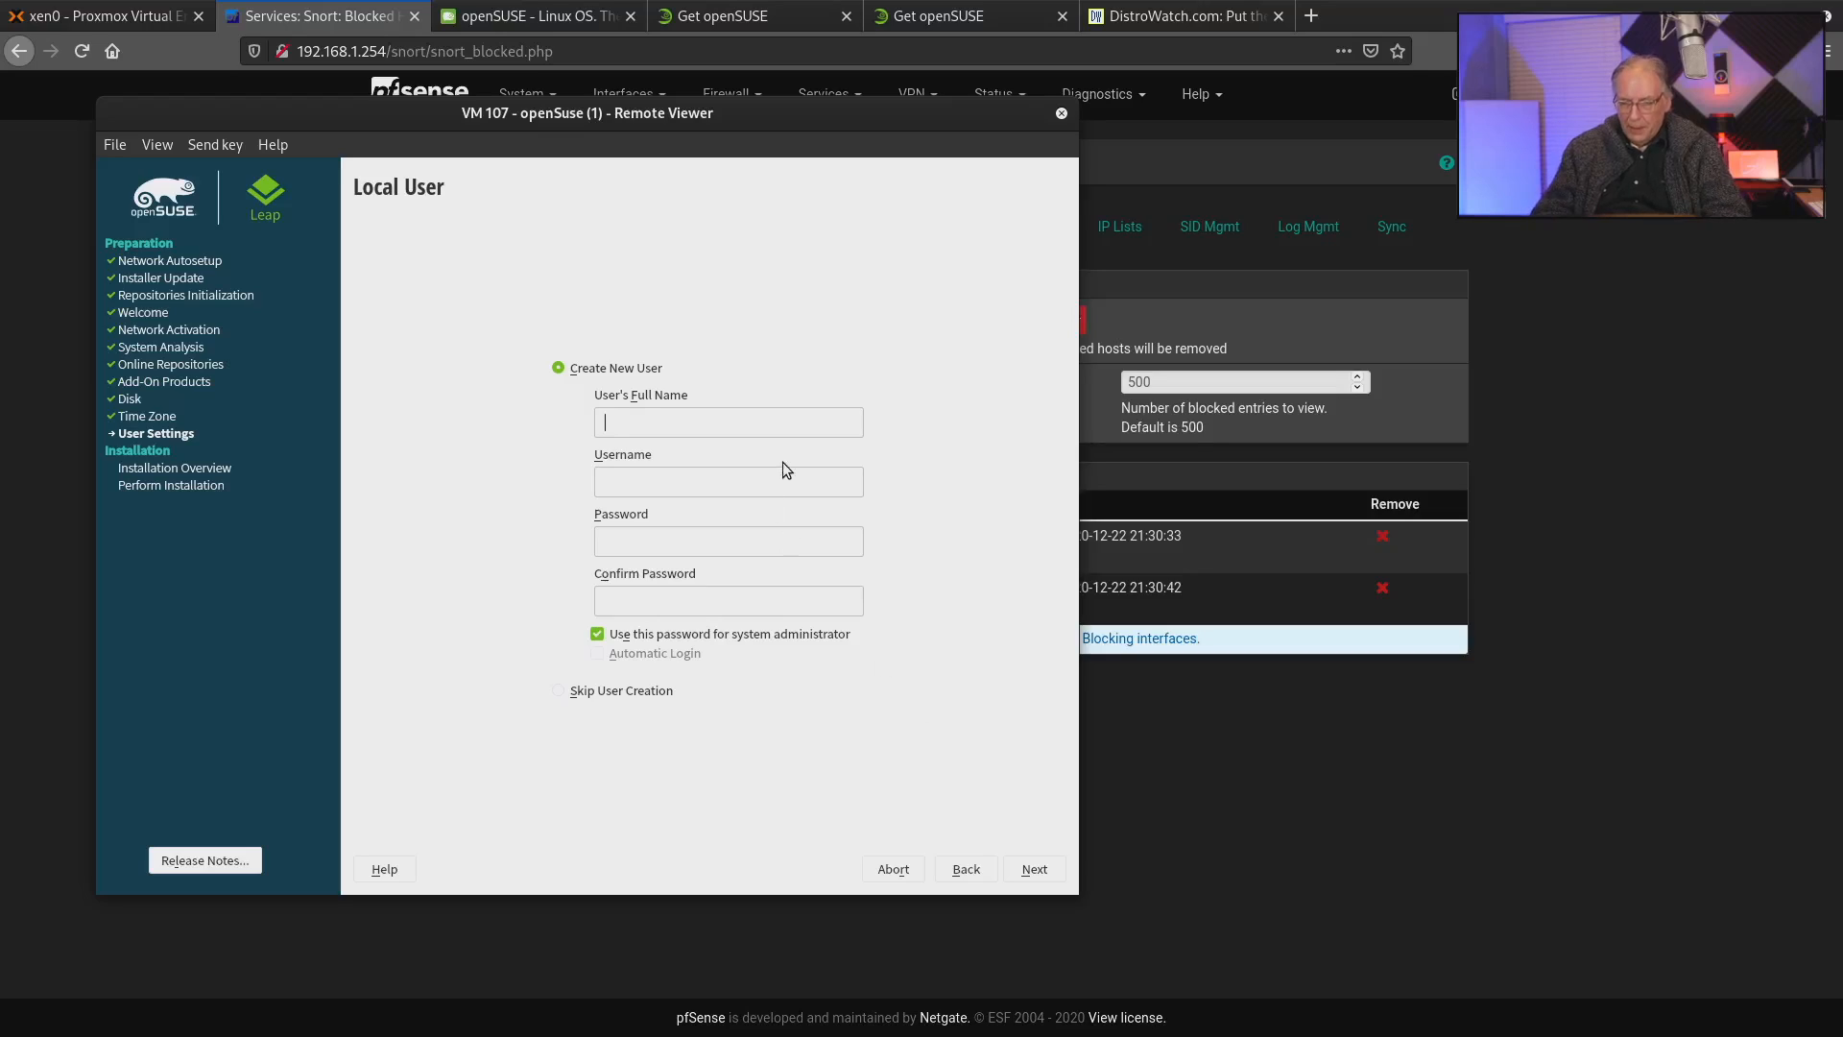
Enter the new local user's full name and username.
type("DJ Ware")
key("Tab")
type("d")
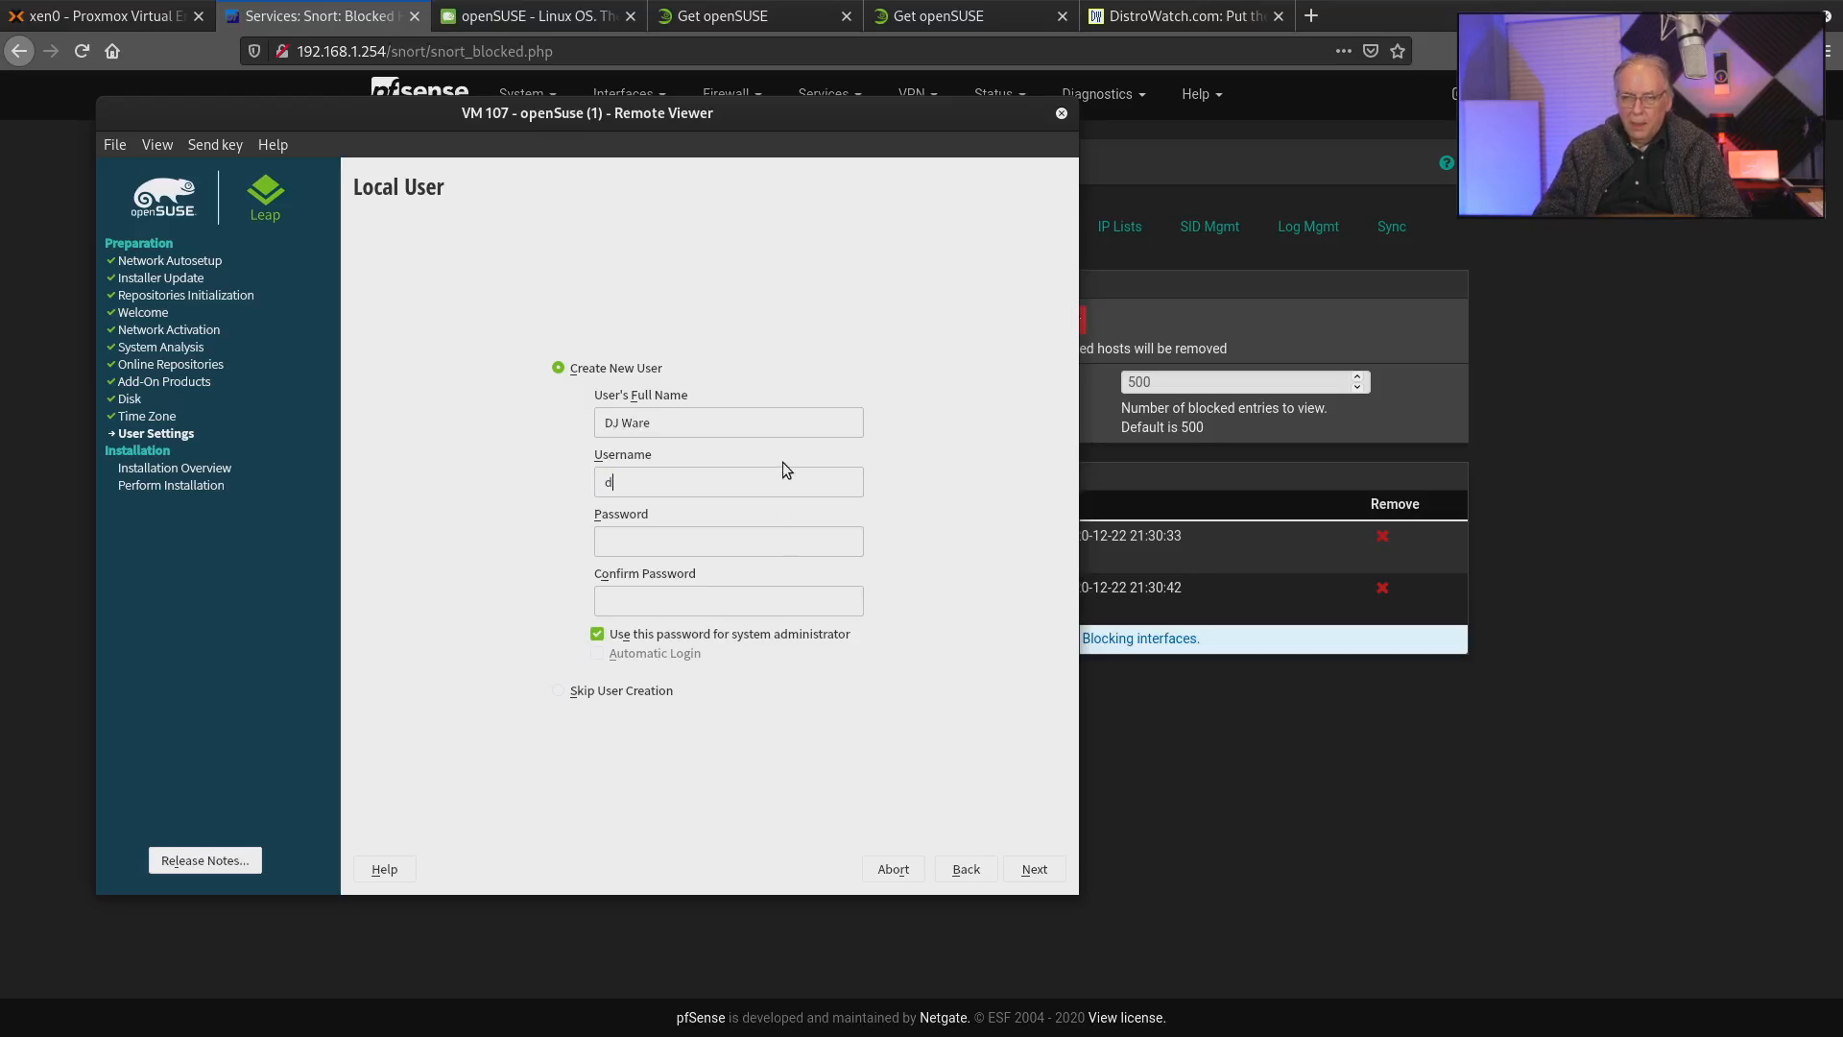
type("jware")
key("Tab")
Enter and confirm the local user's password and continue to the installation settings.
type("********")
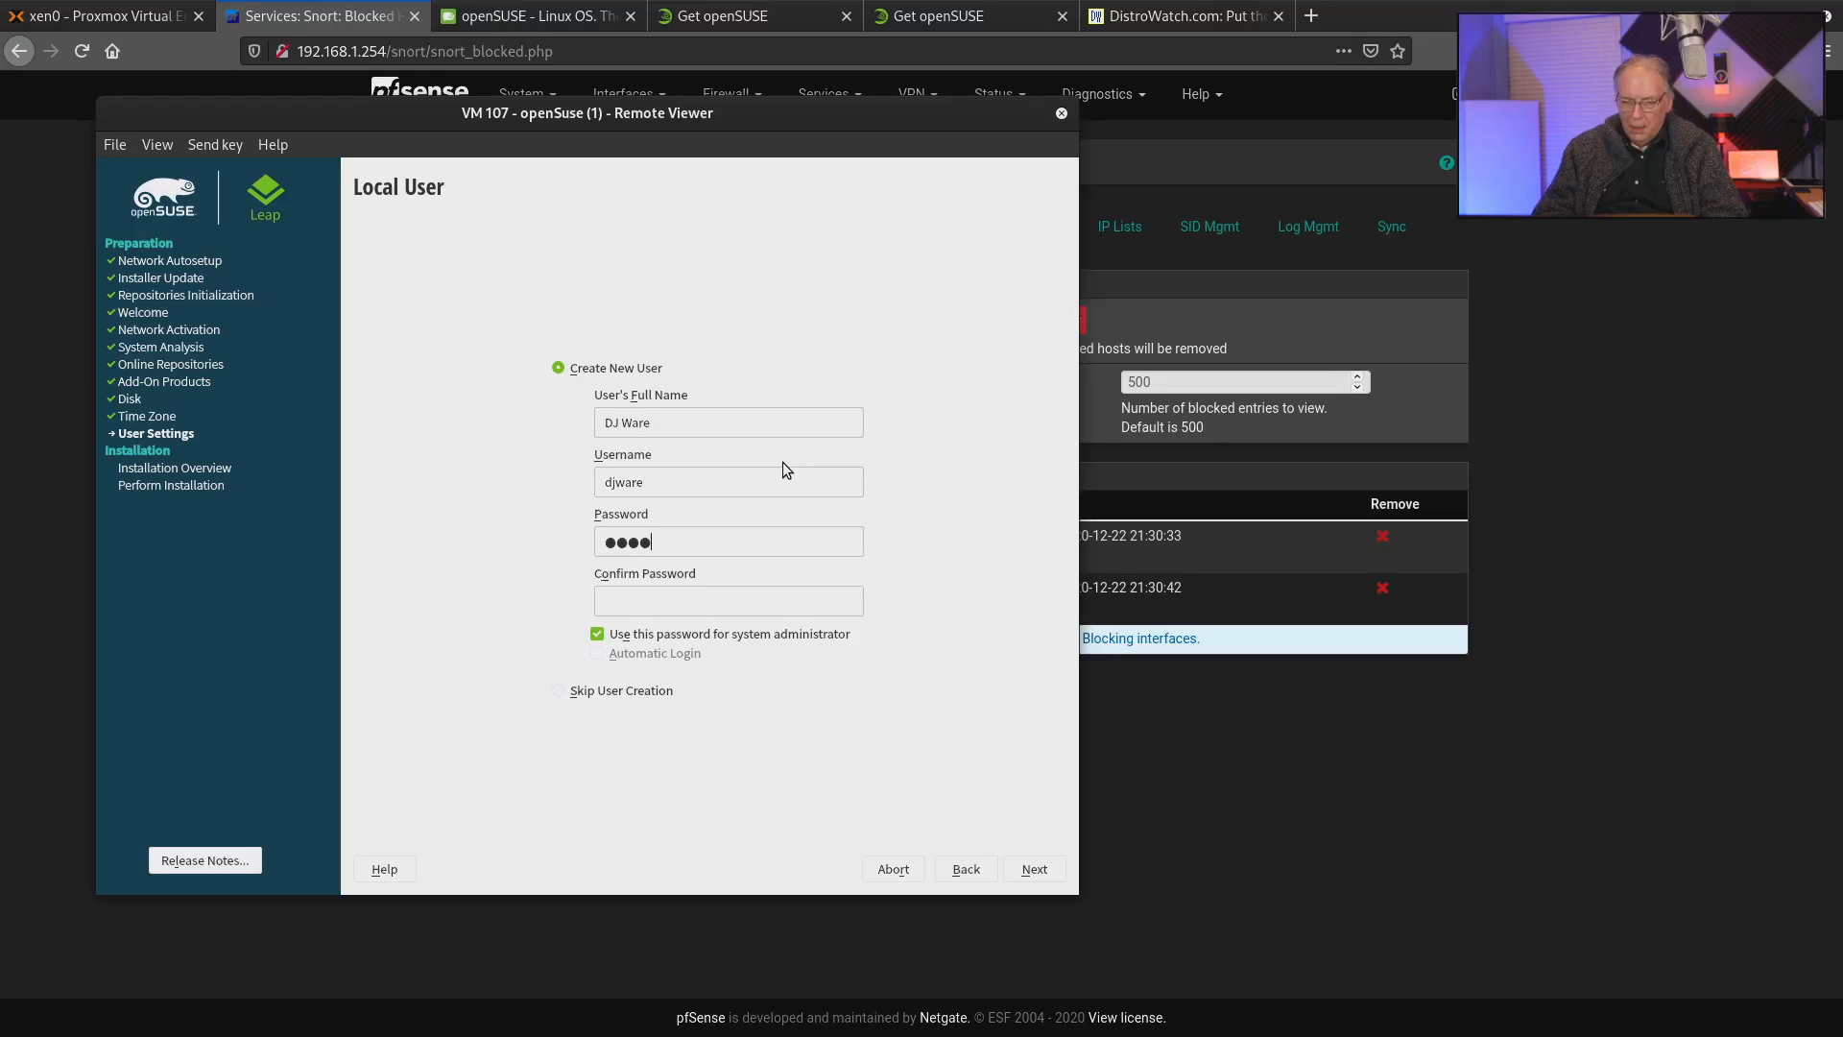
type("********")
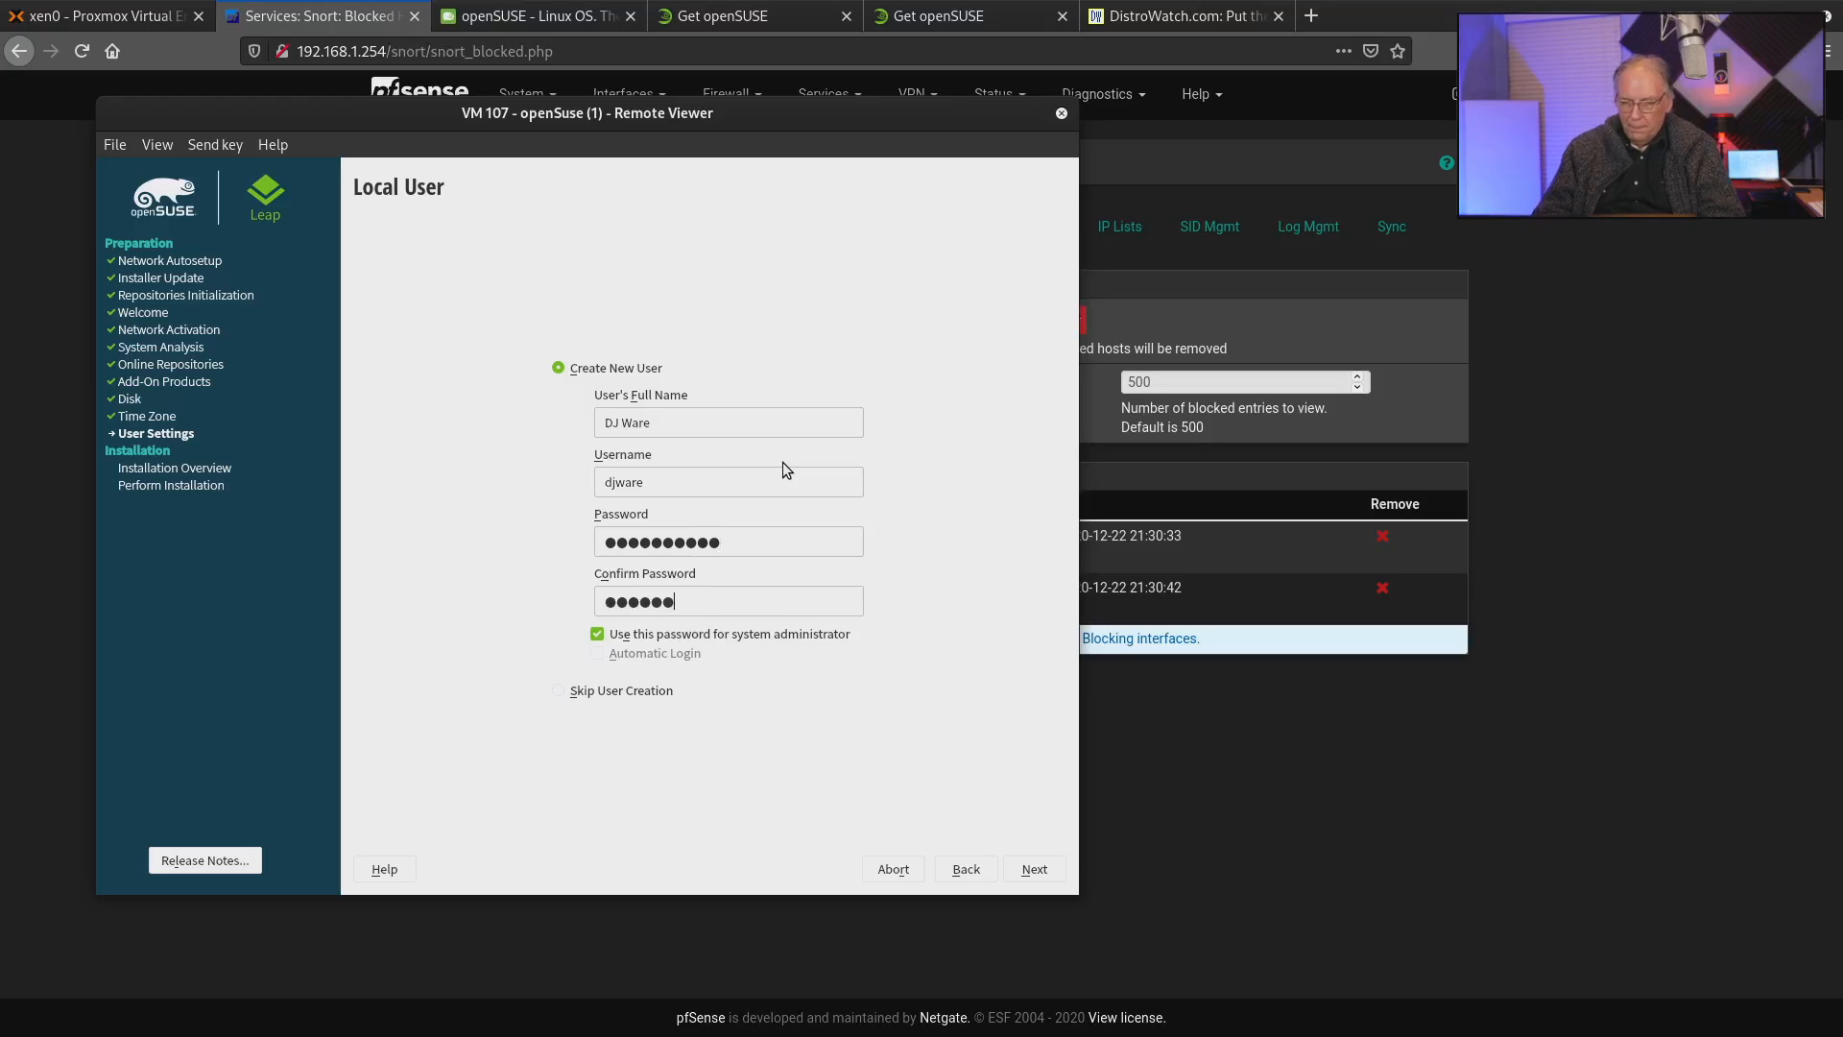
type("****")
key("BackSpace")
key("BackSpace")
key("BackSpace")
key("BackSpace")
key("BackSpace")
key("BackSpace")
key("BackSpace")
key("BackSpace")
key("BackSpace")
key("BackSpace")
type("**********")
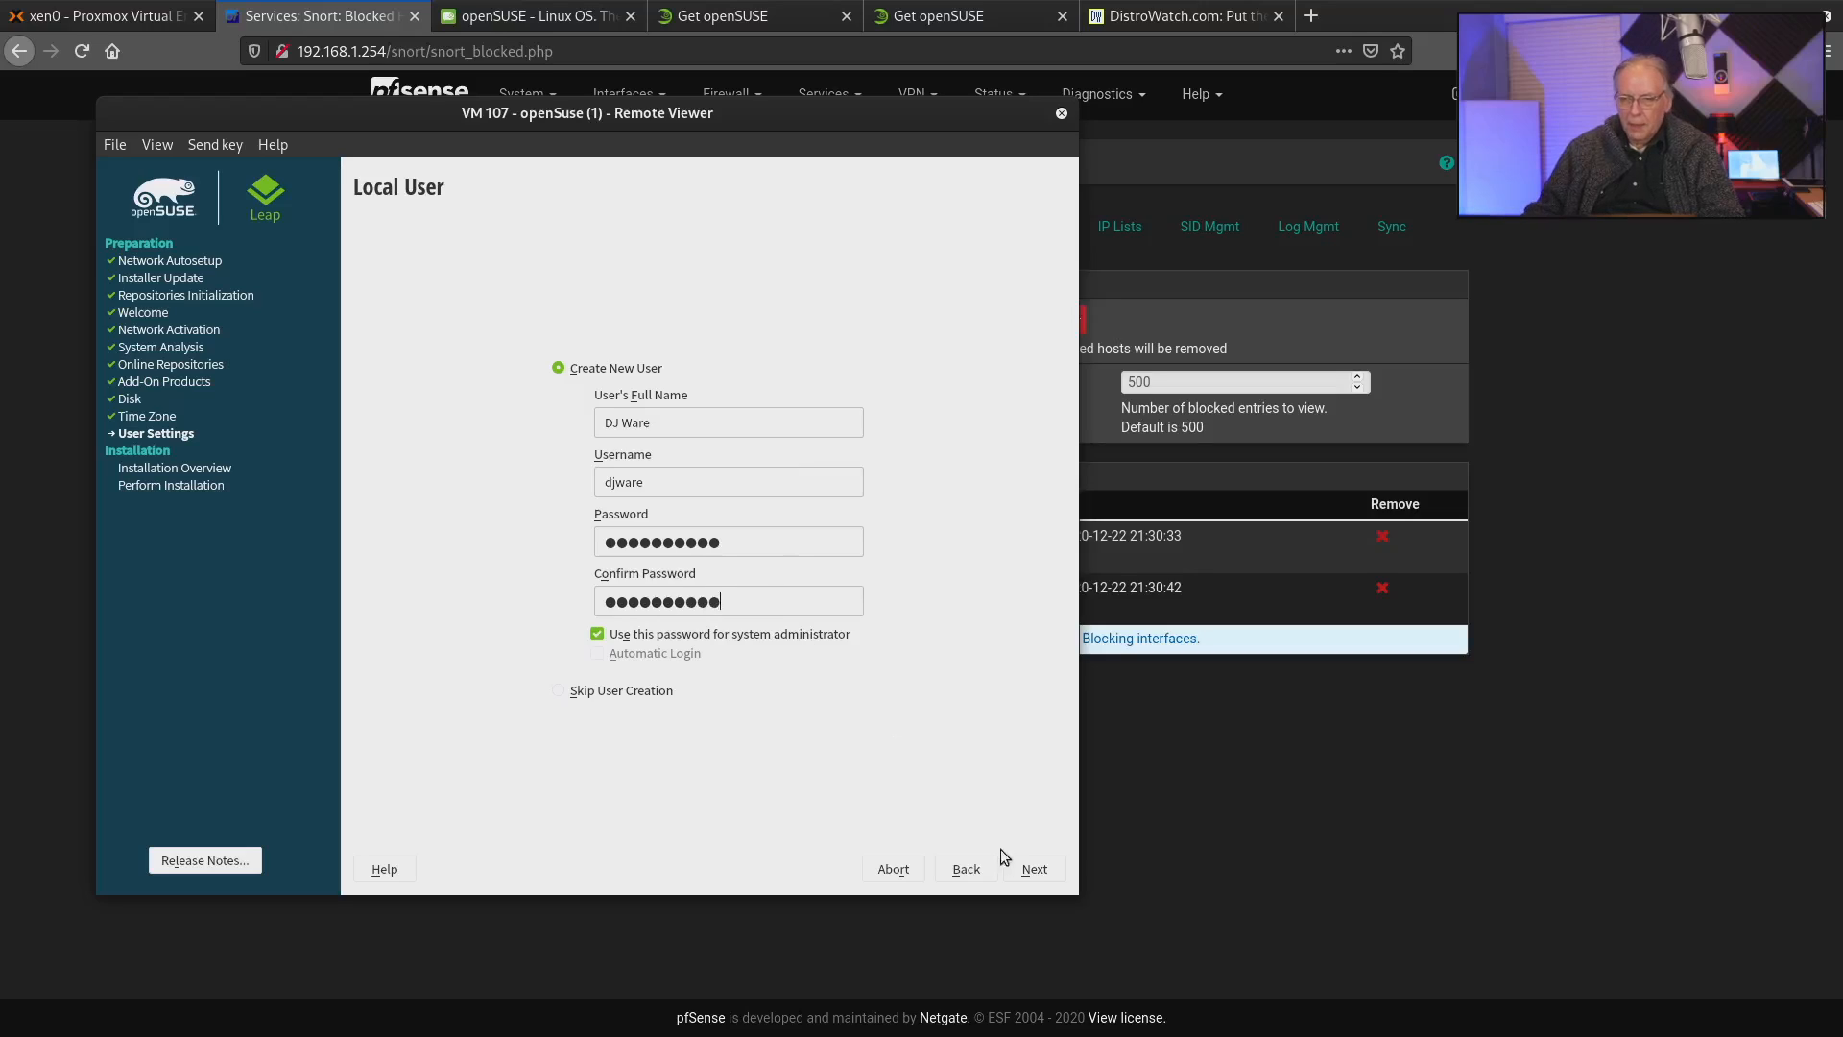
left_click(1029, 869)
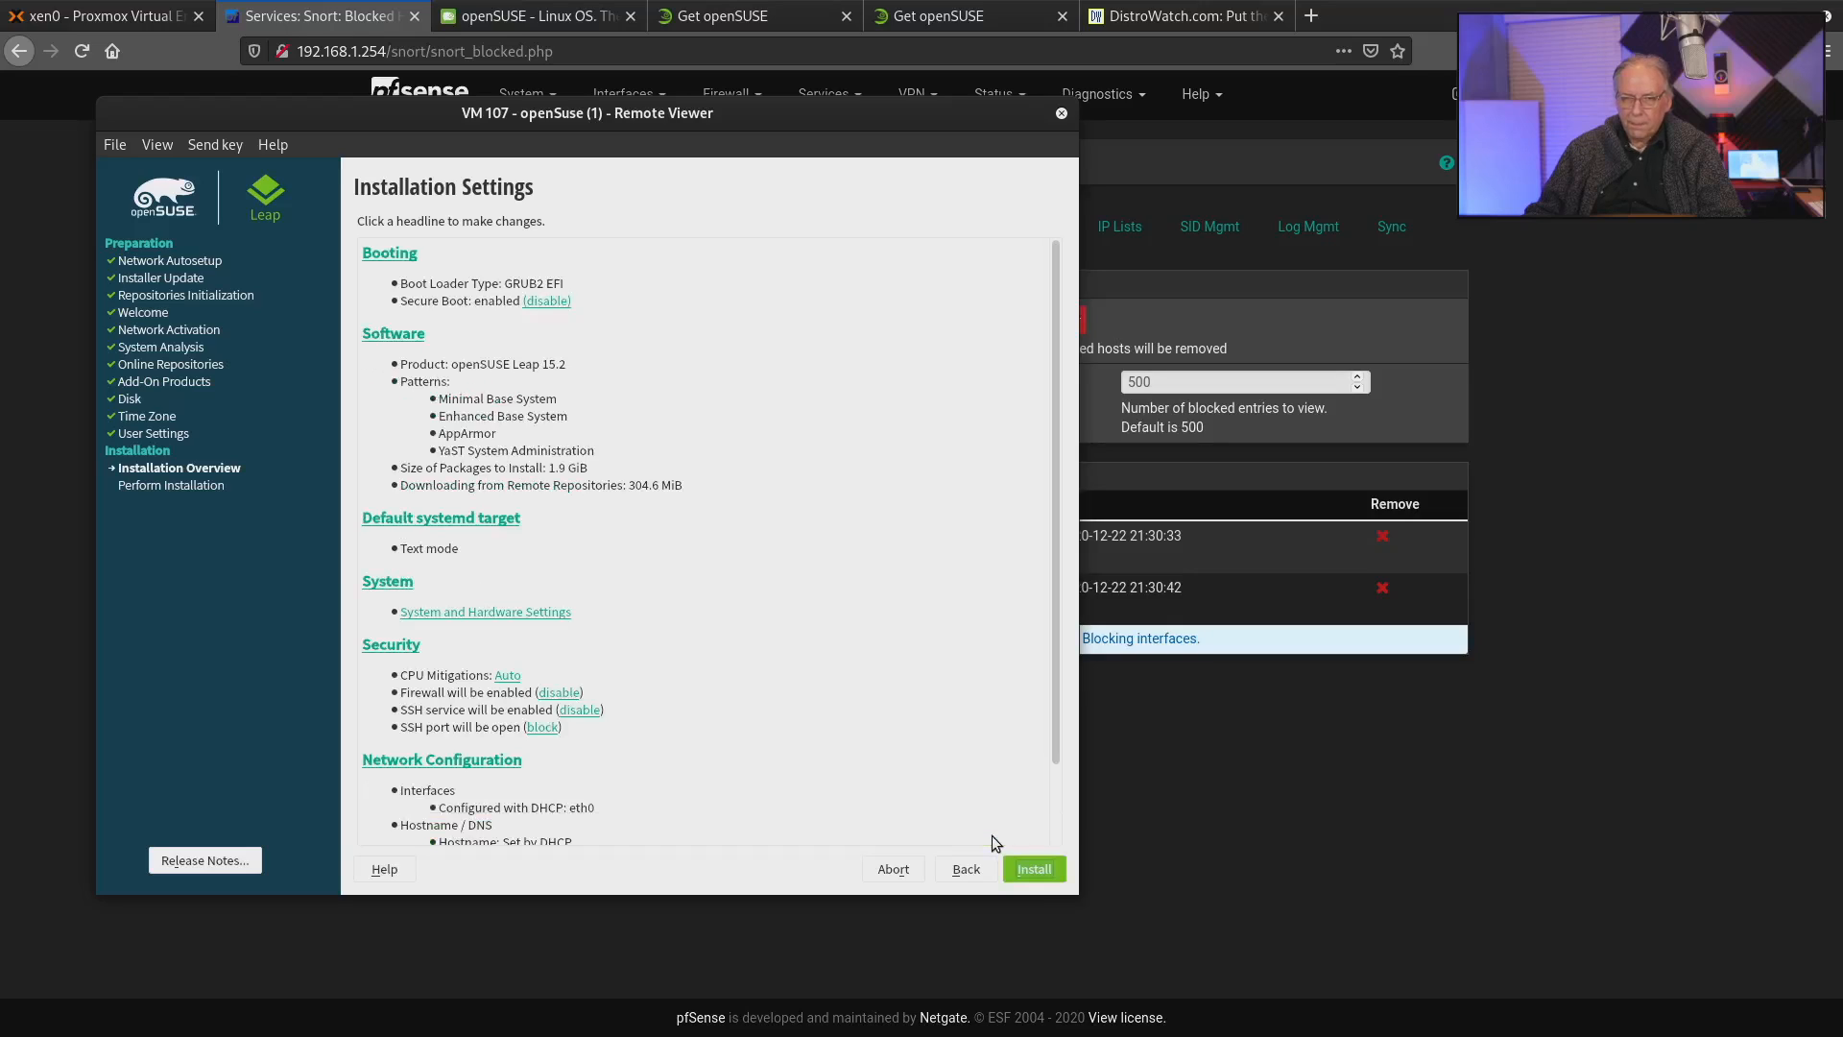
Start the openSUSE installation with the proposed settings and confirm it.
left_click(1035, 870)
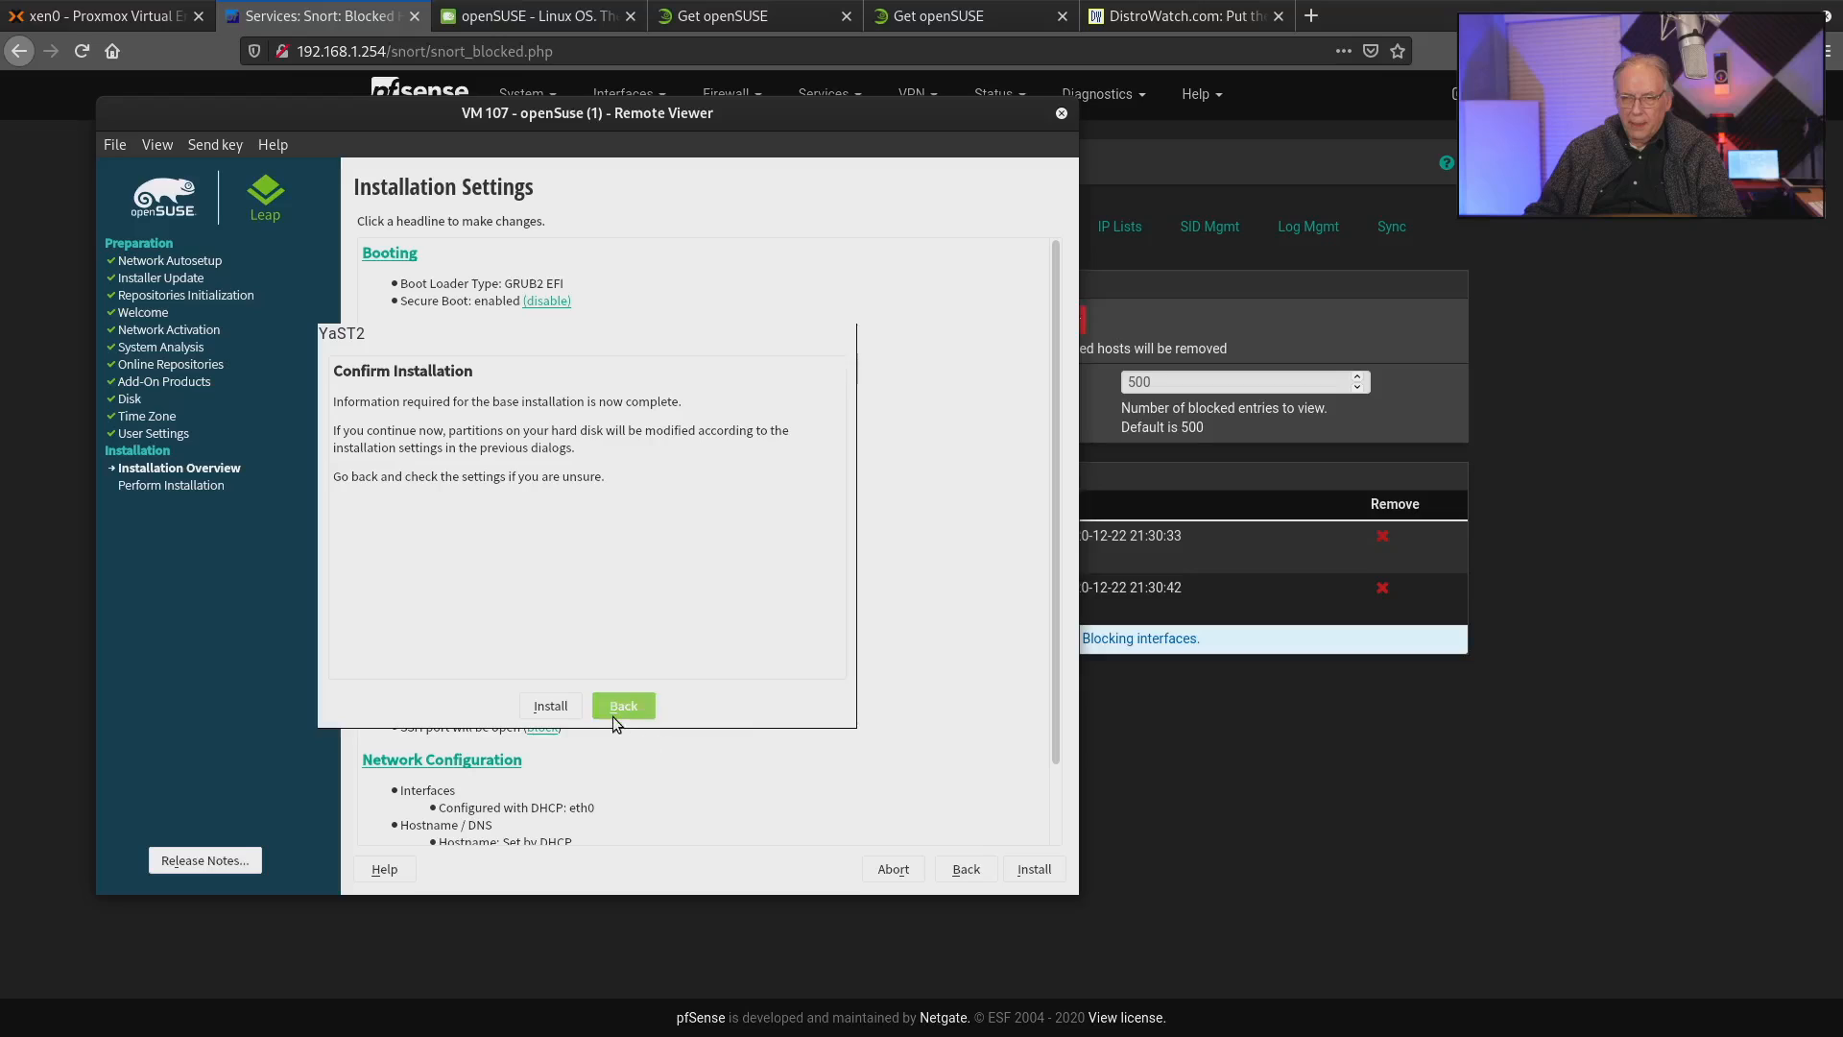
left_click(561, 705)
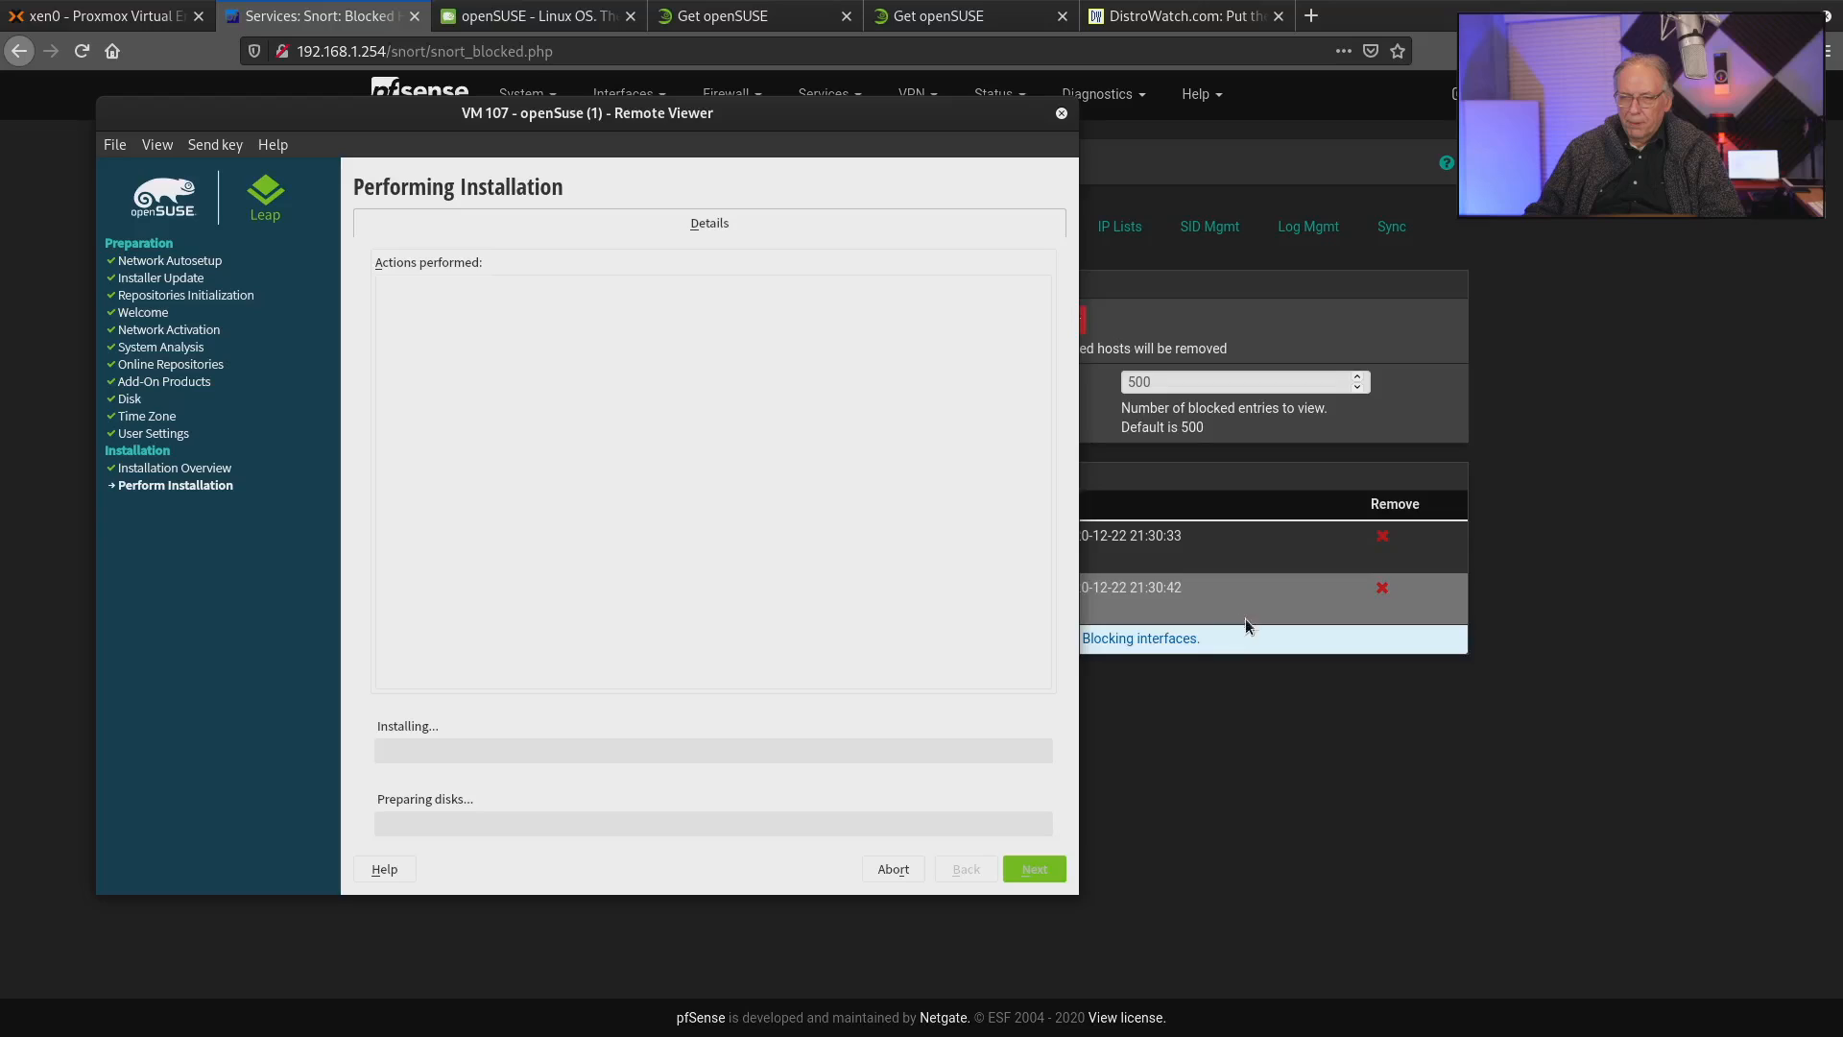
Remove both blocked hosts from the Snort list in pfSense and switch back to the Remote Viewer.
left_click(1385, 543)
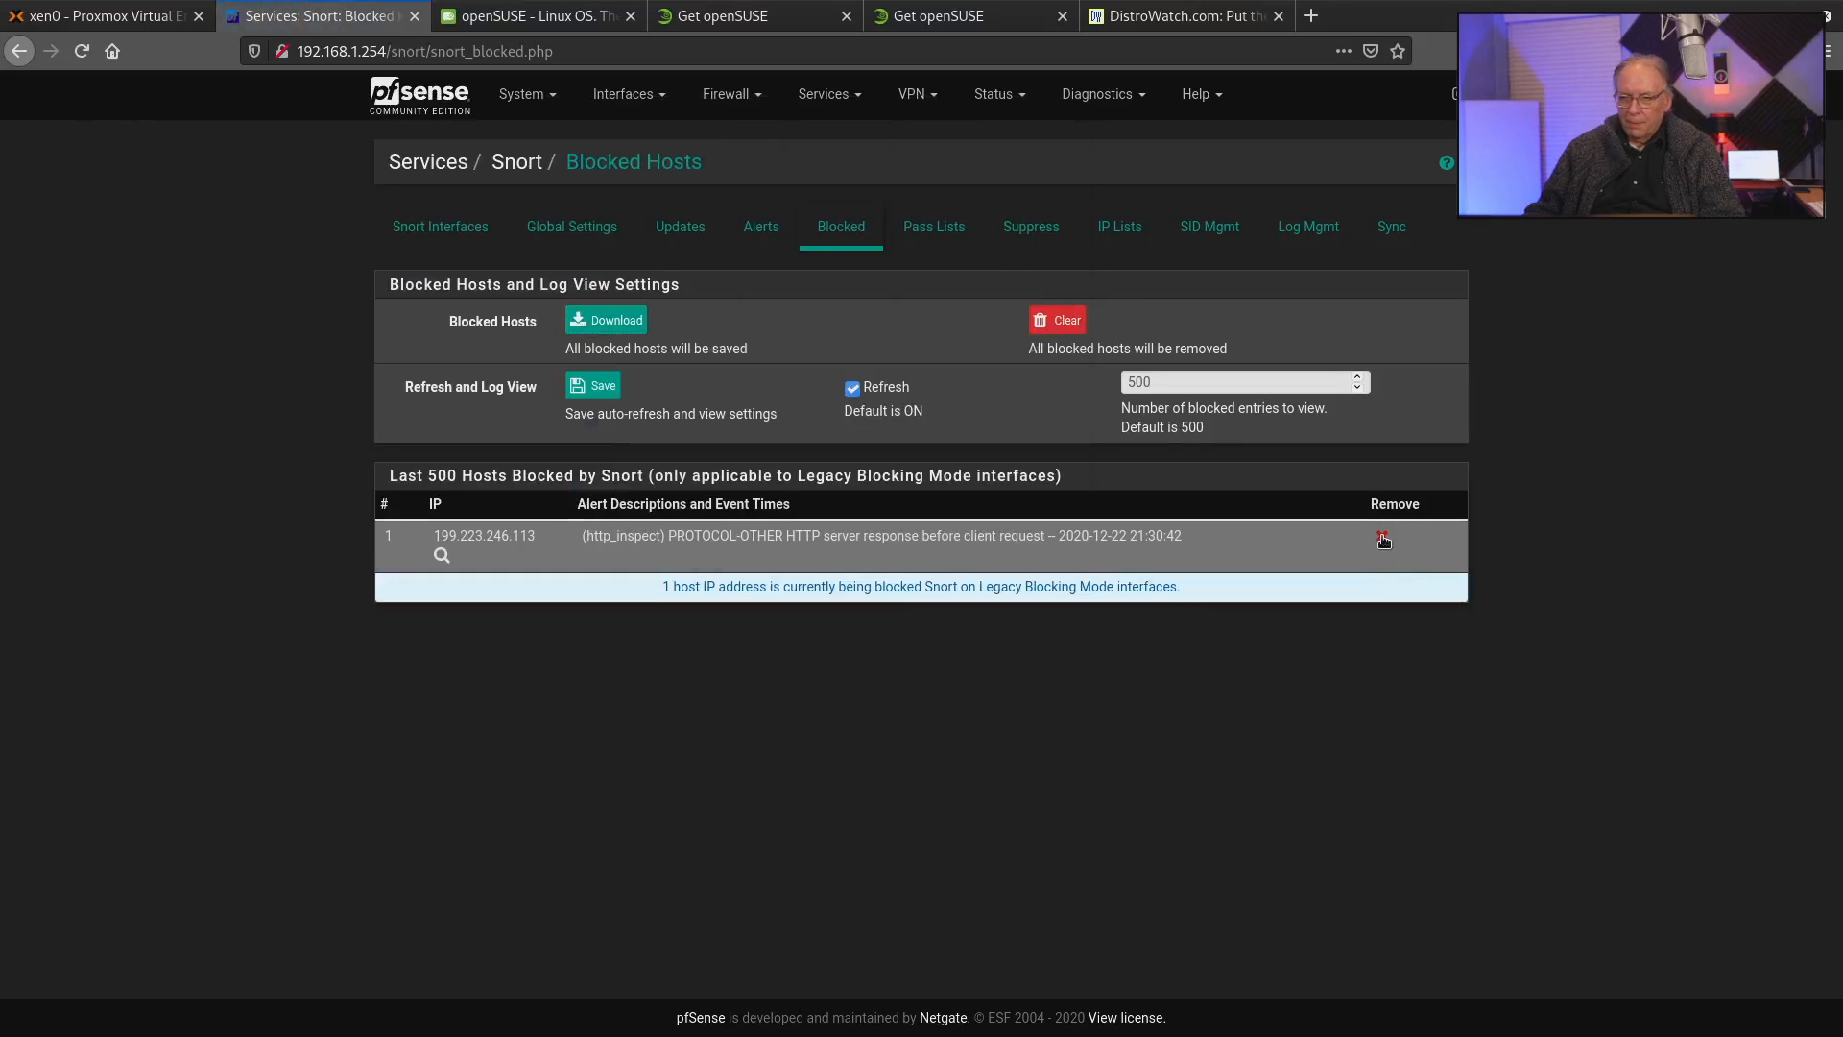
left_click(1383, 541)
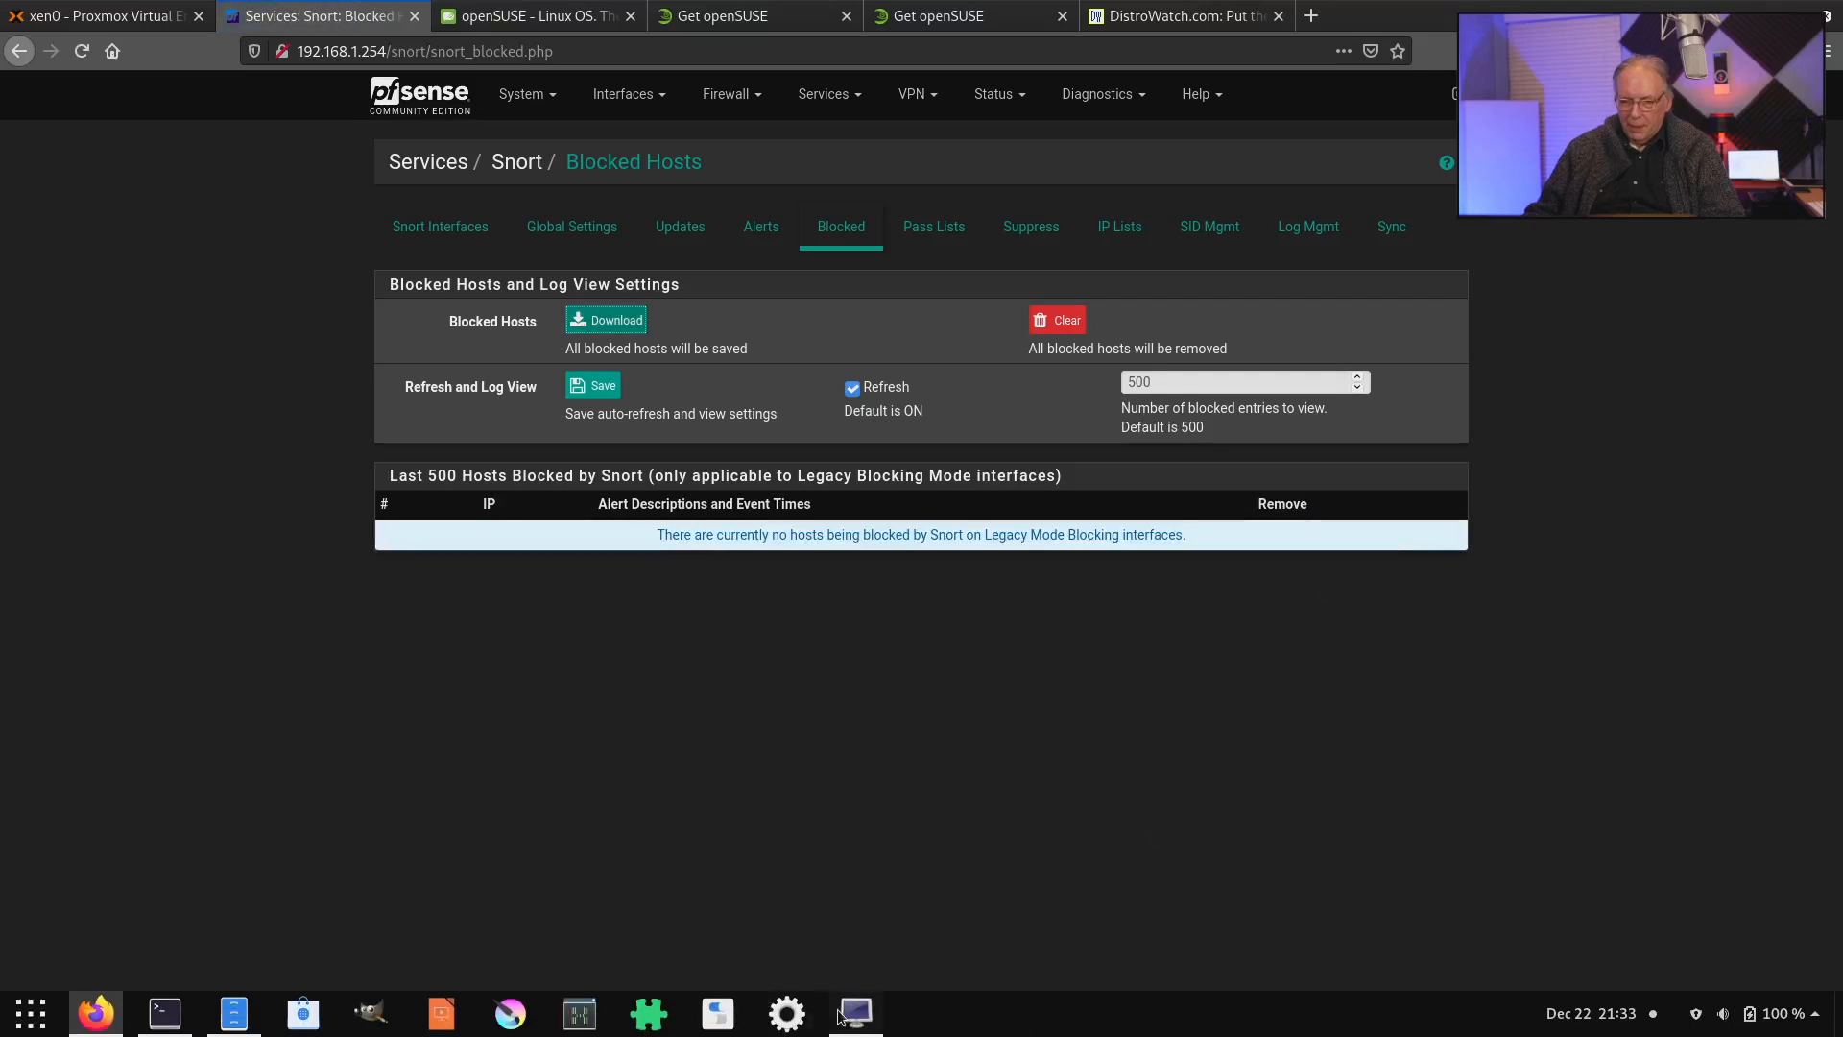
left_click(838, 1016)
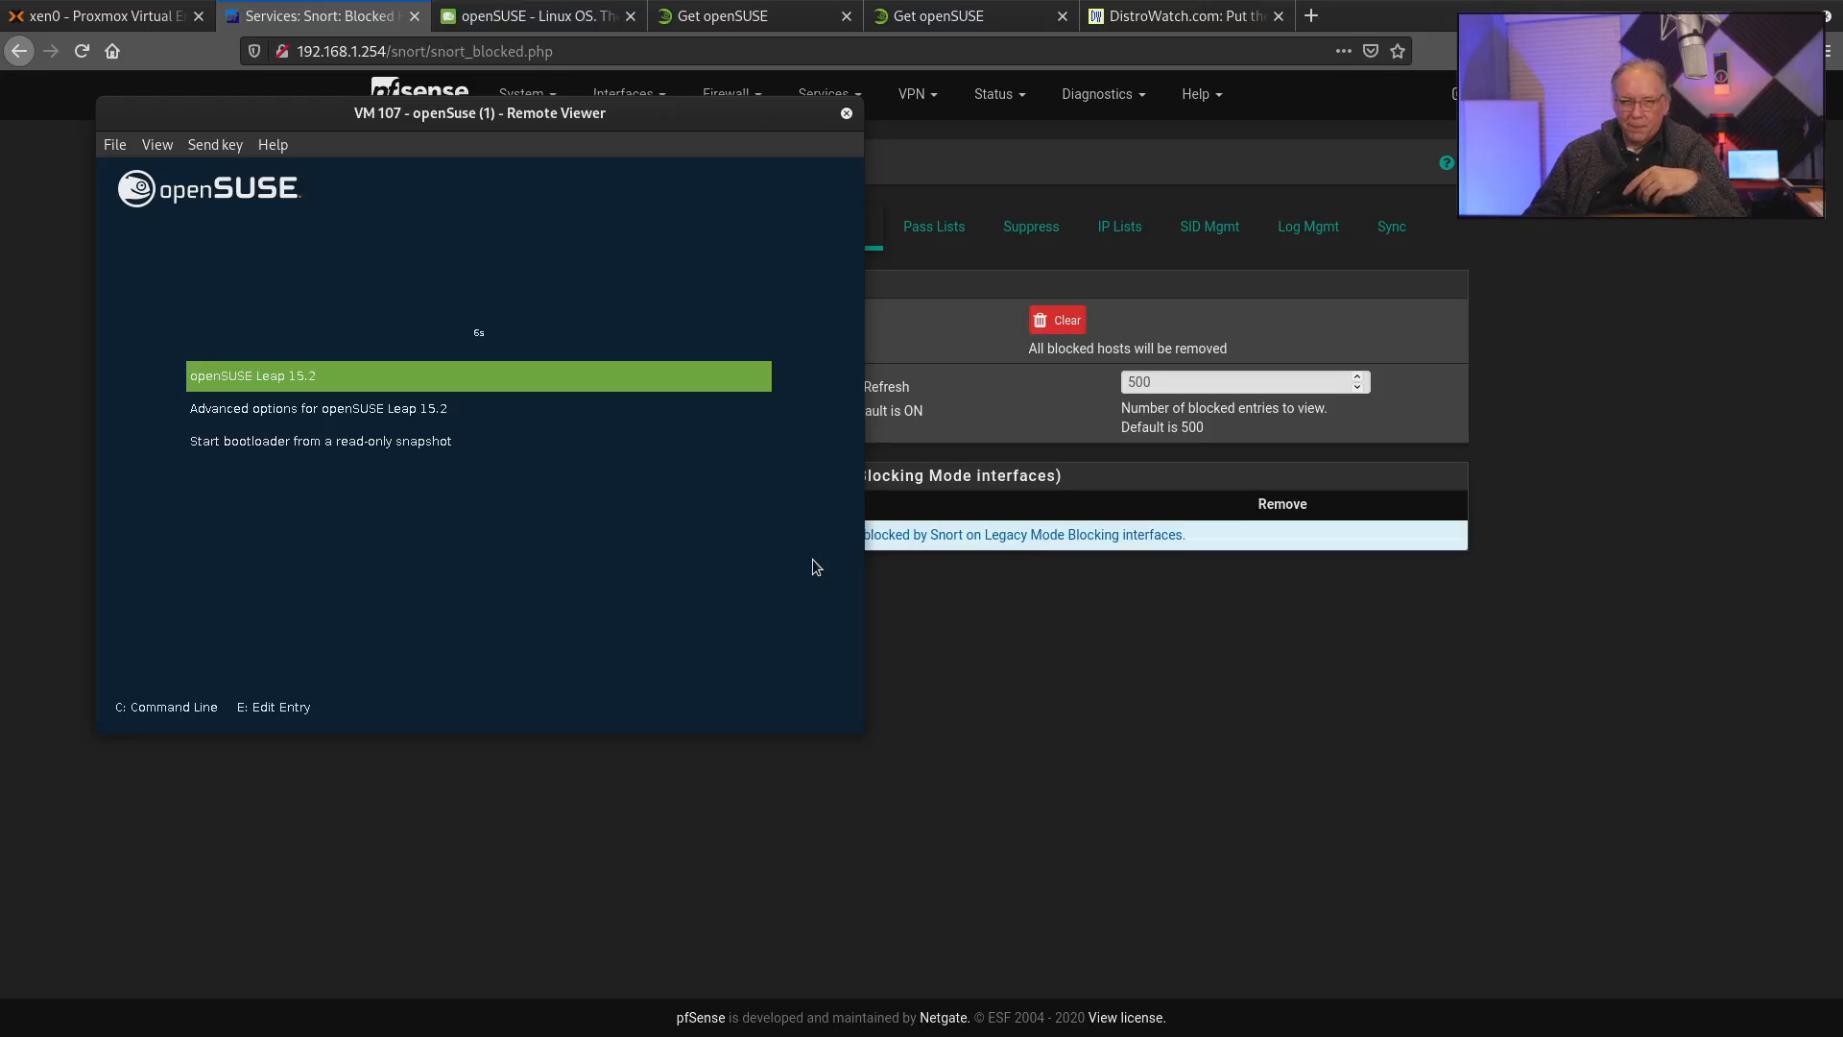
Boot the installed openSUSE Leap 15.2 and check virtual machine 107 in Proxmox before returning to its console.
key("Return")
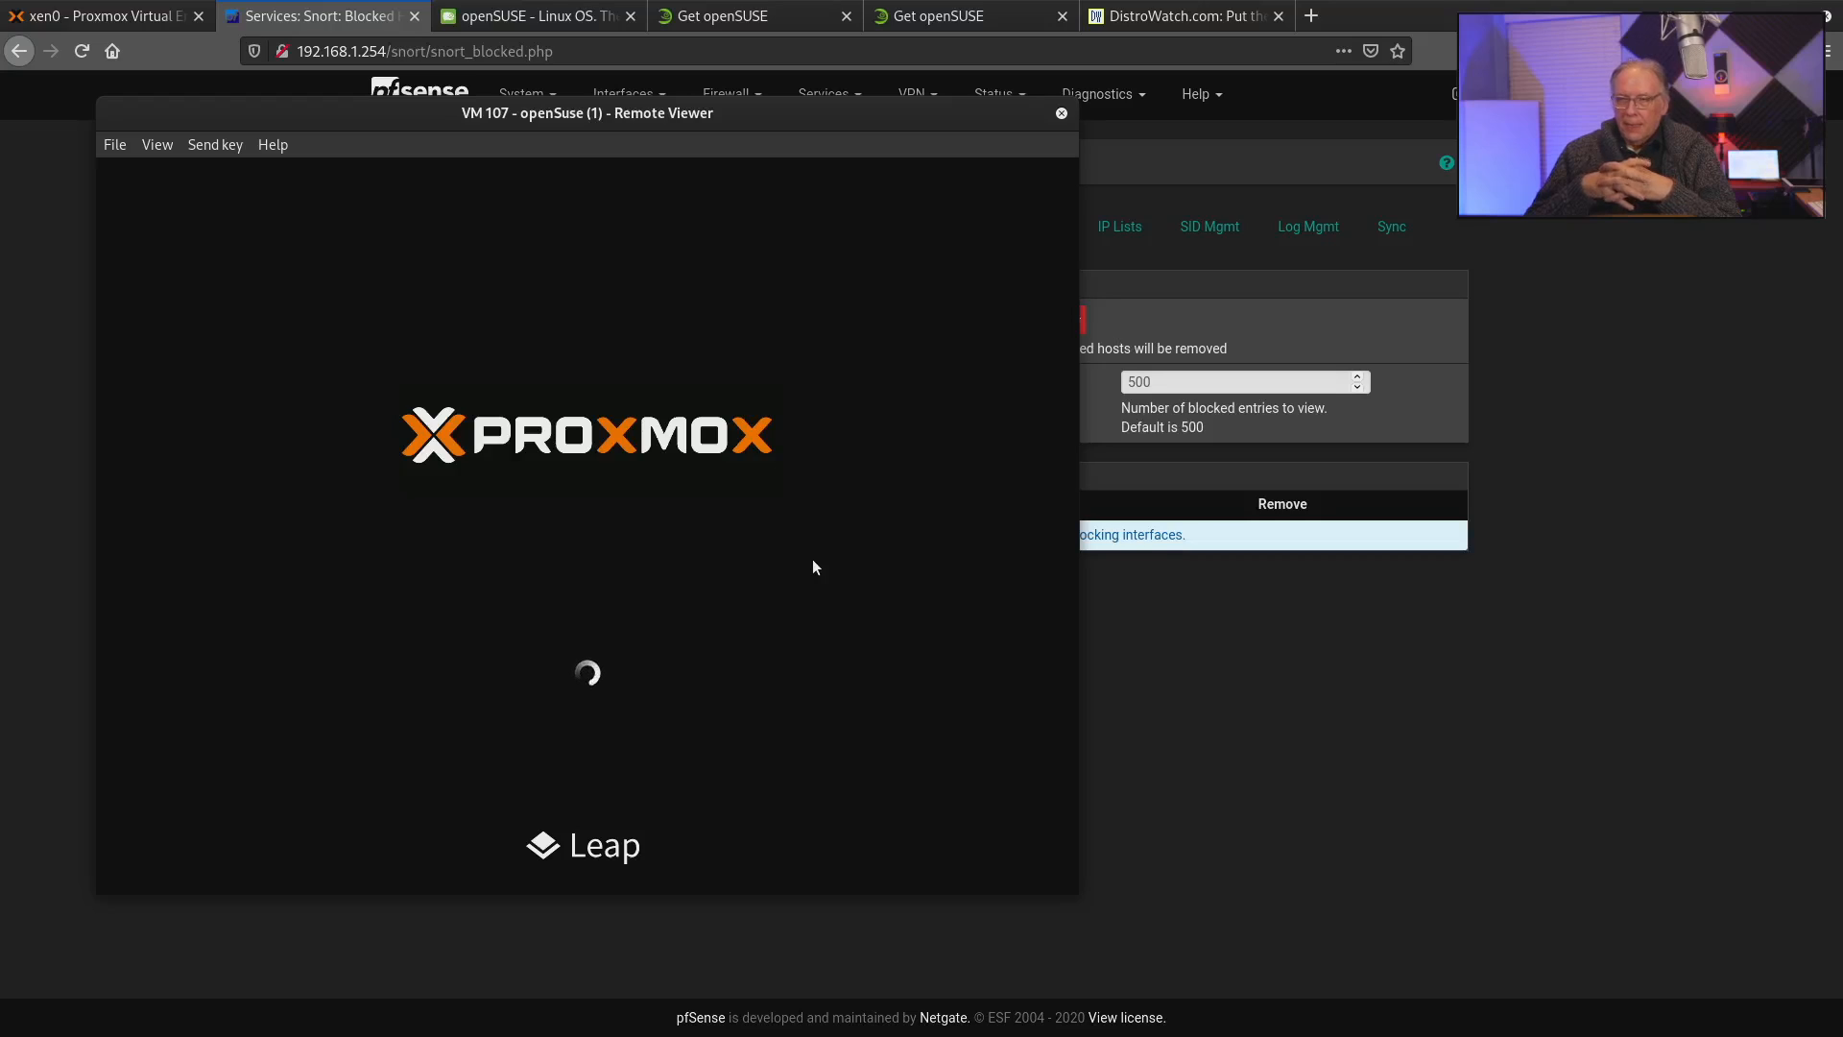
mouse_move(1216, 1021)
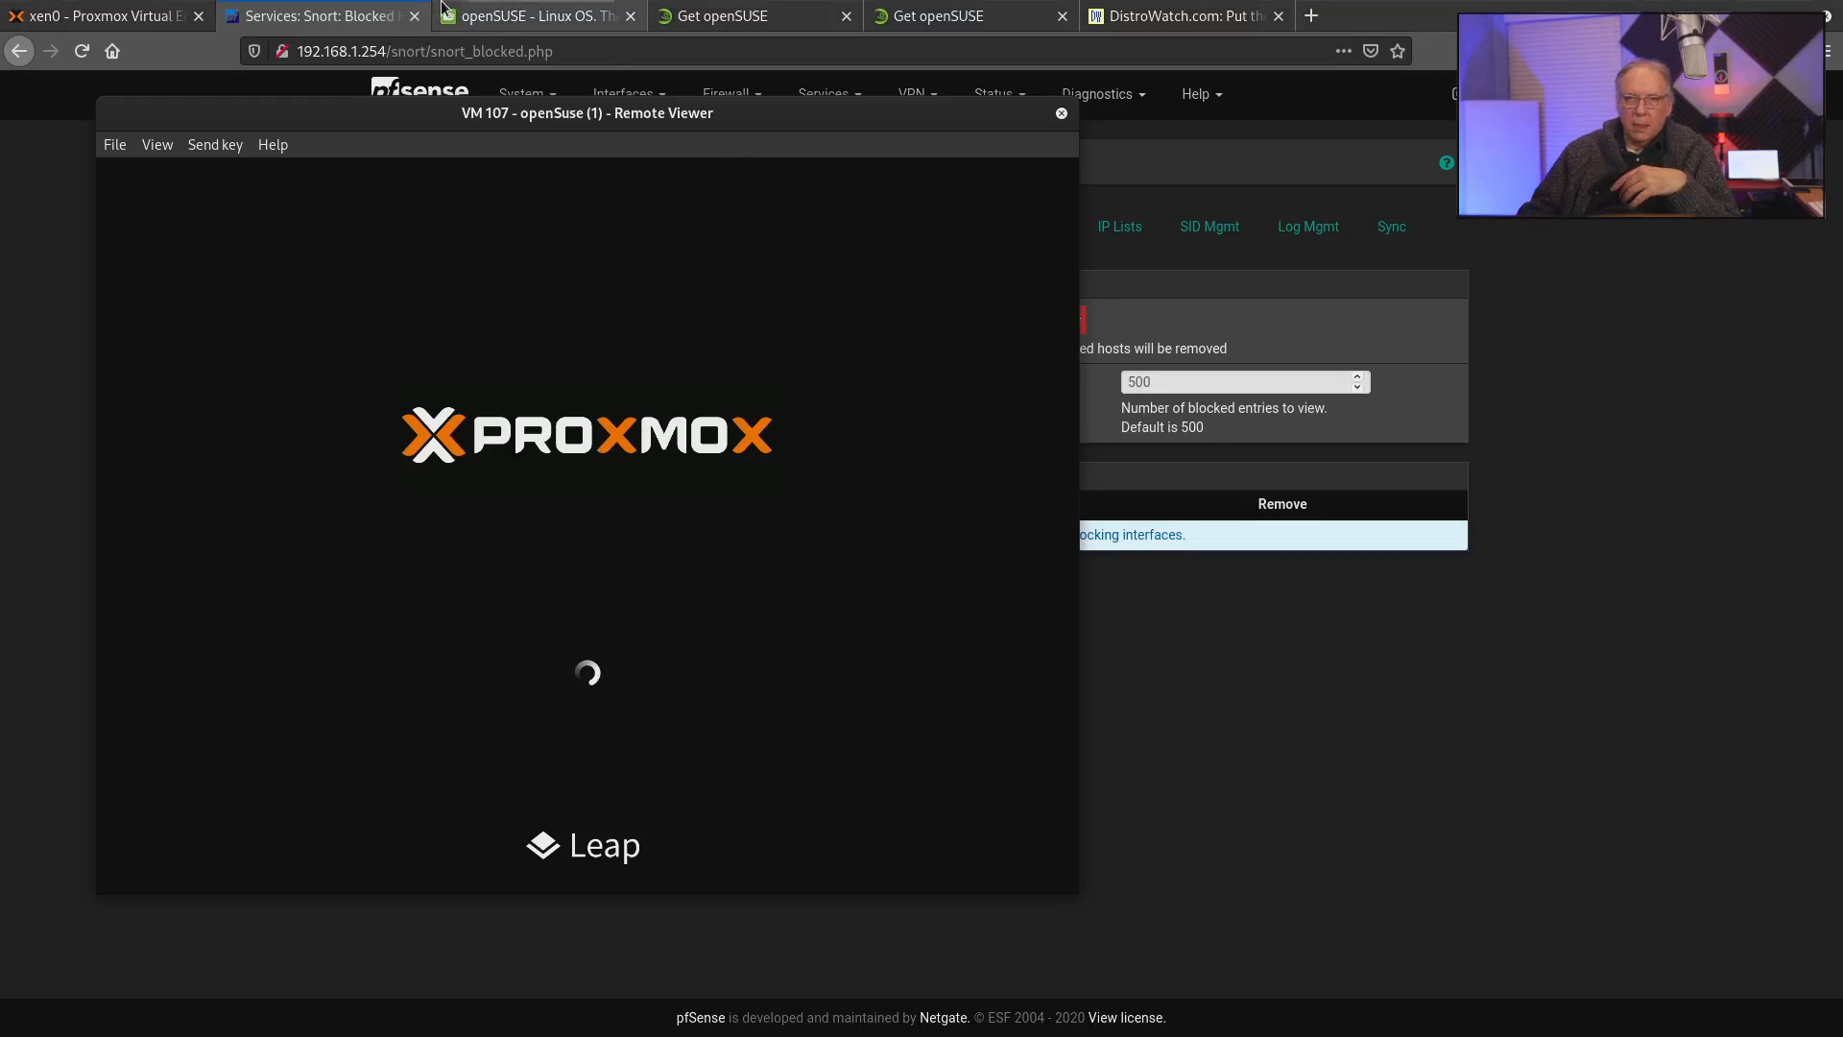
left_click(113, 19)
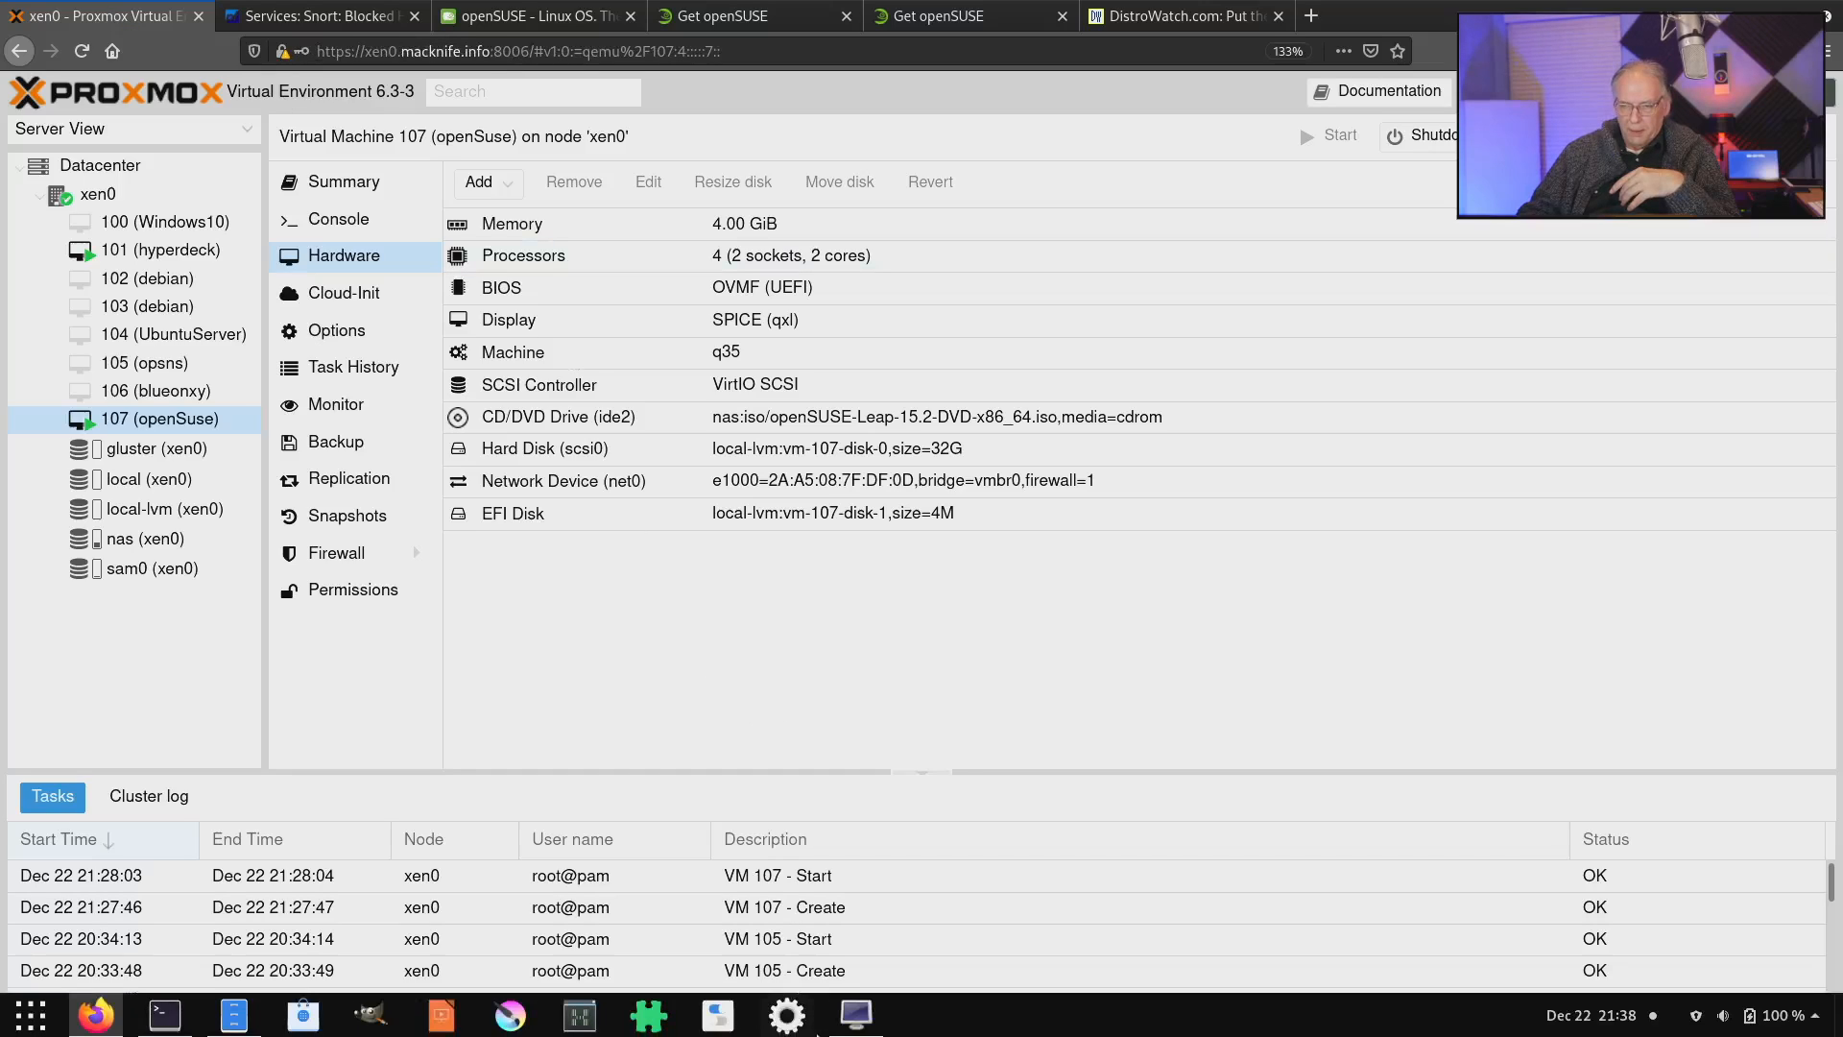
left_click(852, 1014)
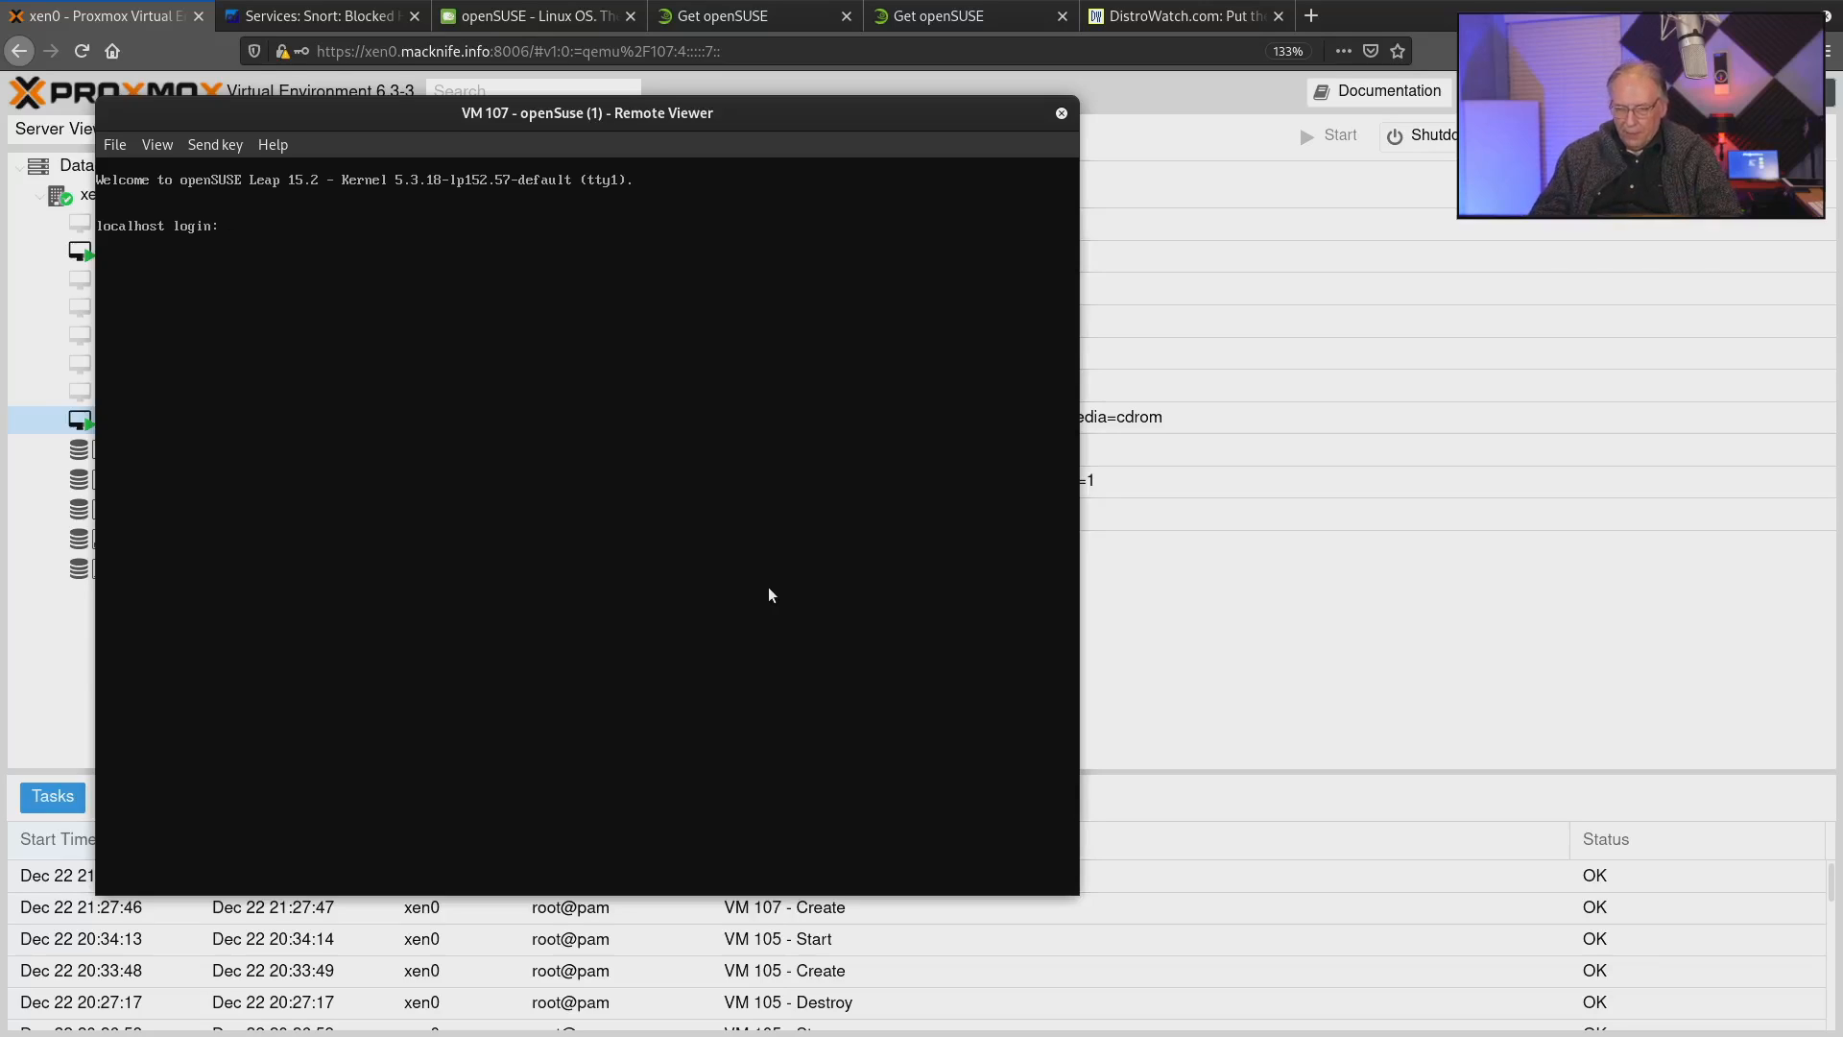
Log in to the openSUSE text console with the local user's username and password.
type("djware")
key("Return")
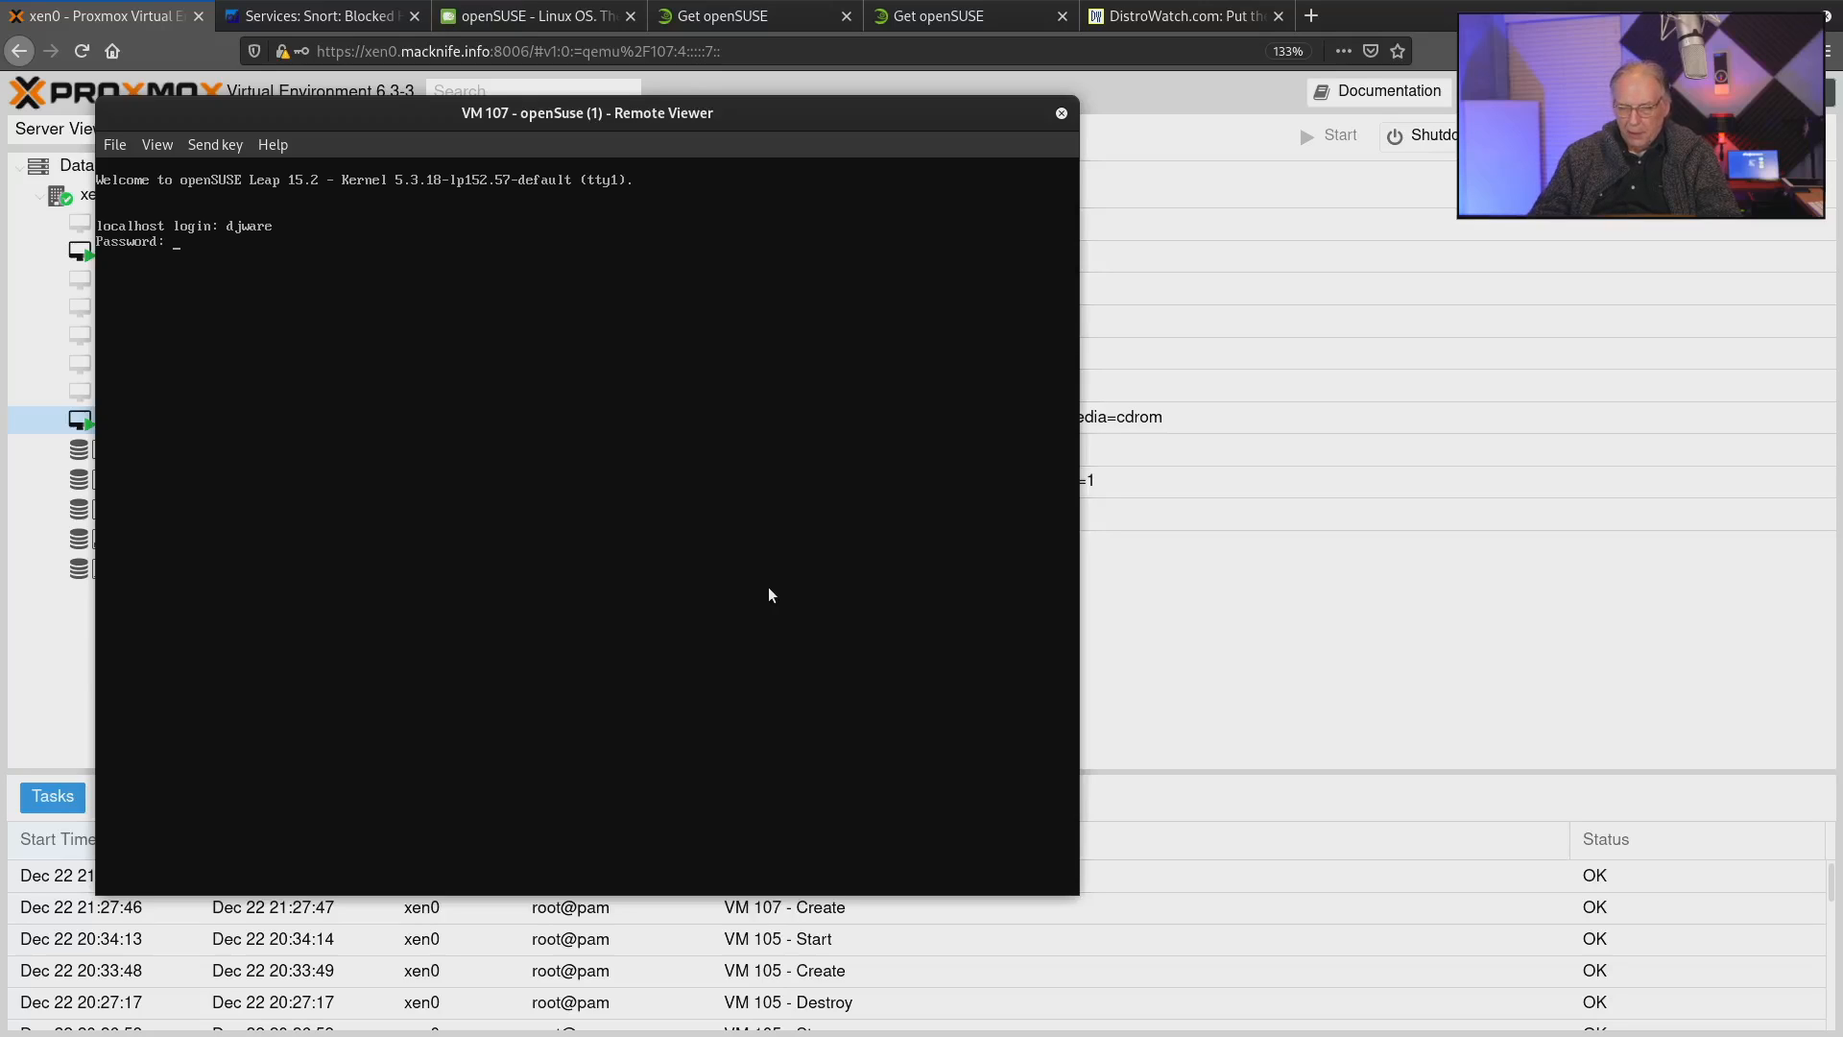
key("Return")
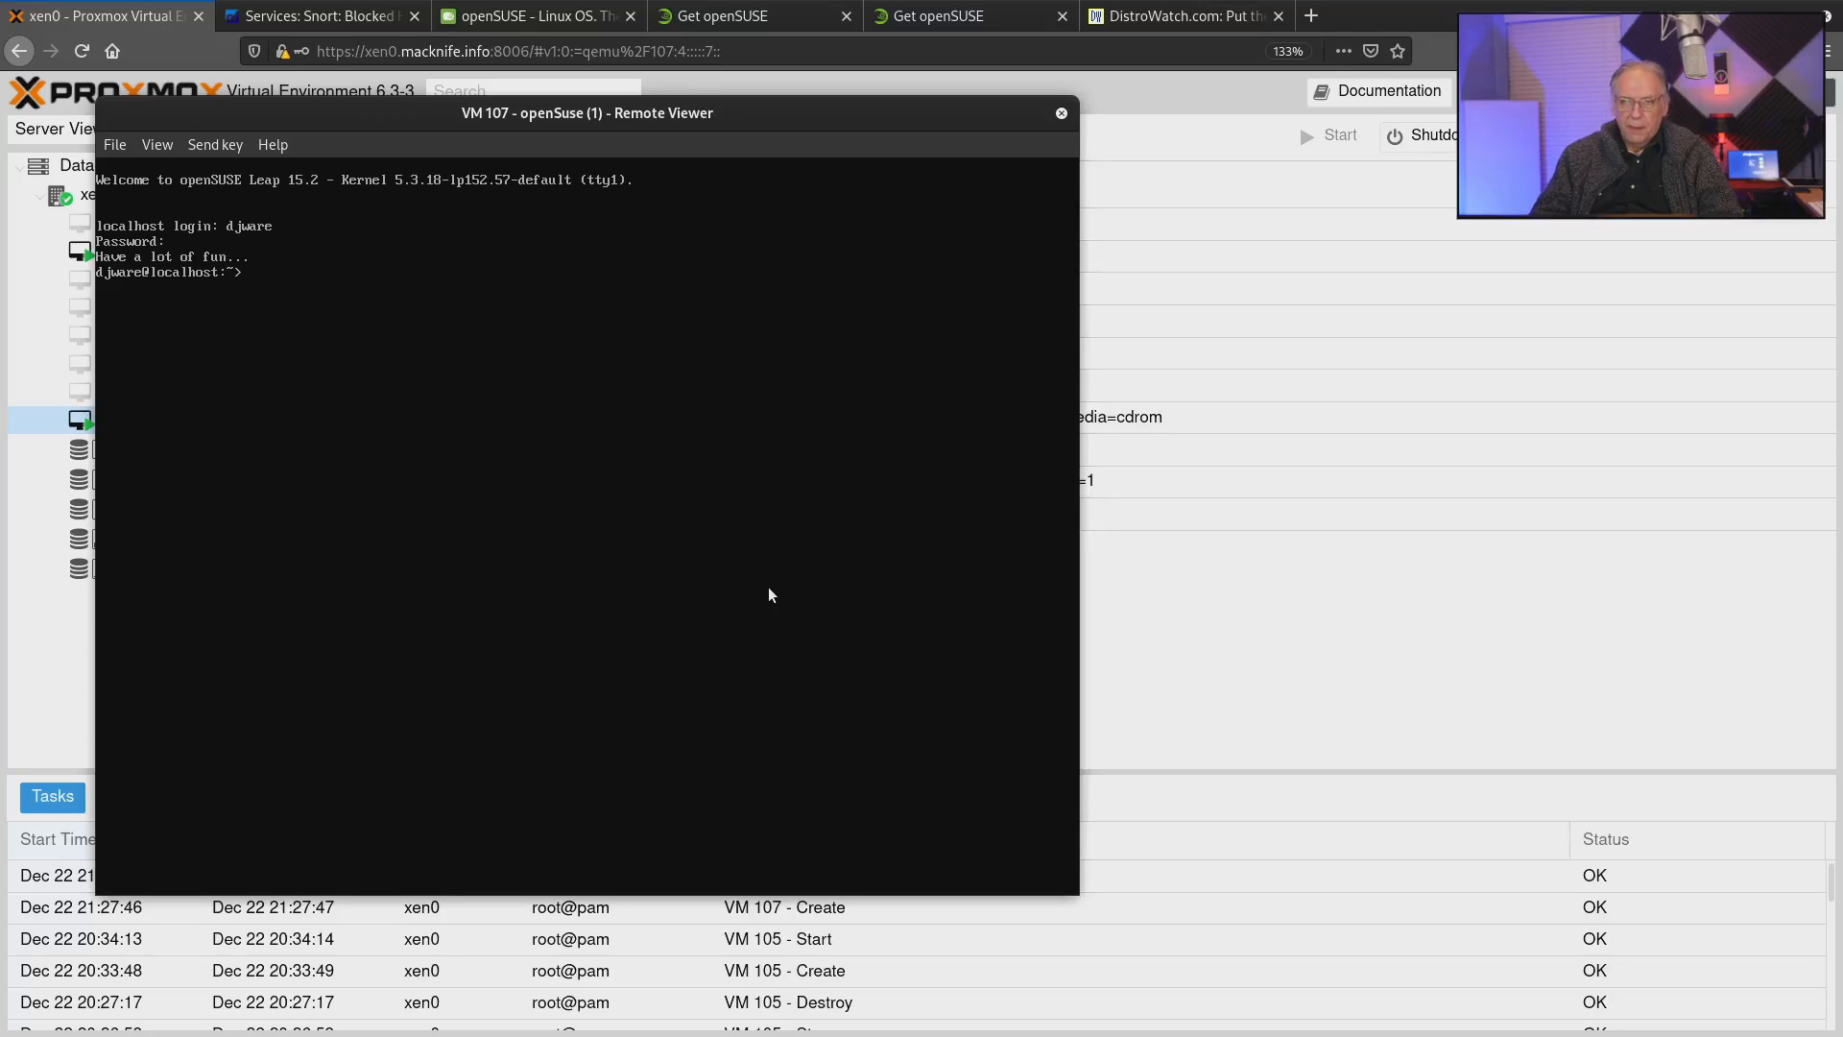
Start YaST with sudo yast2 in the console and enter the root password.
type("sud")
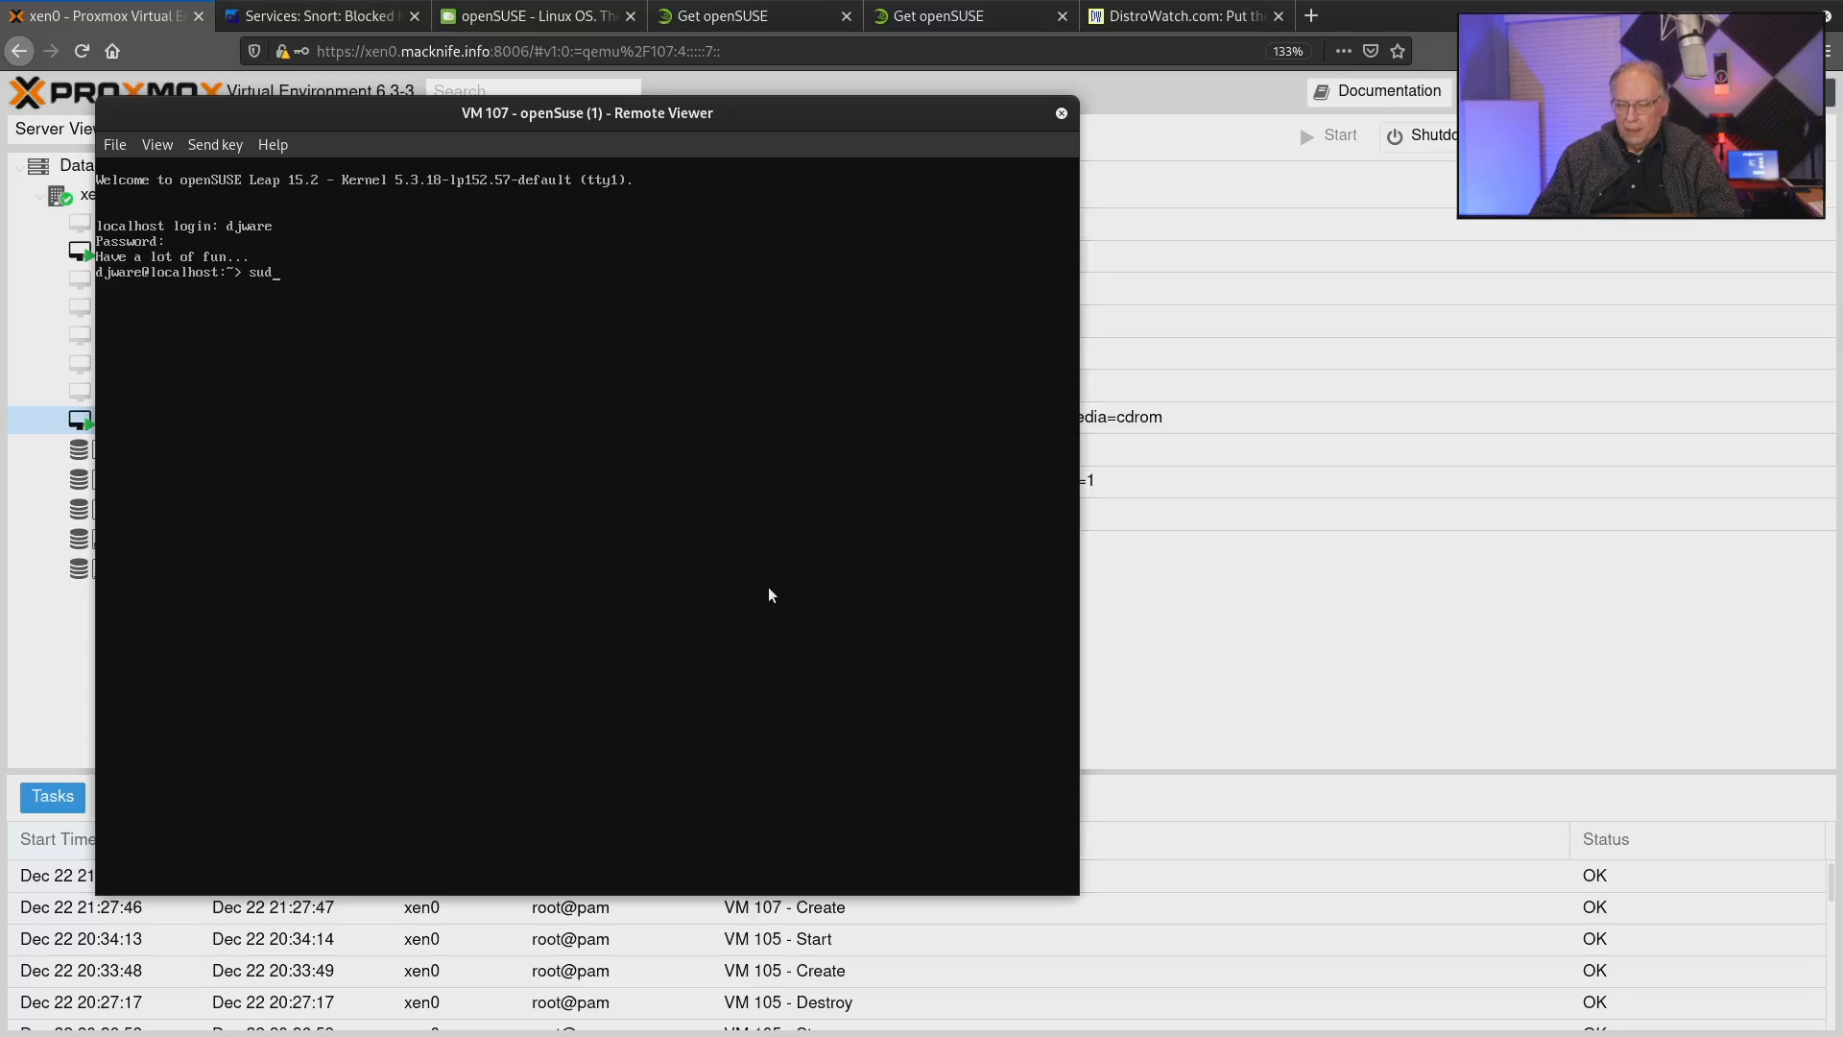
type("o")
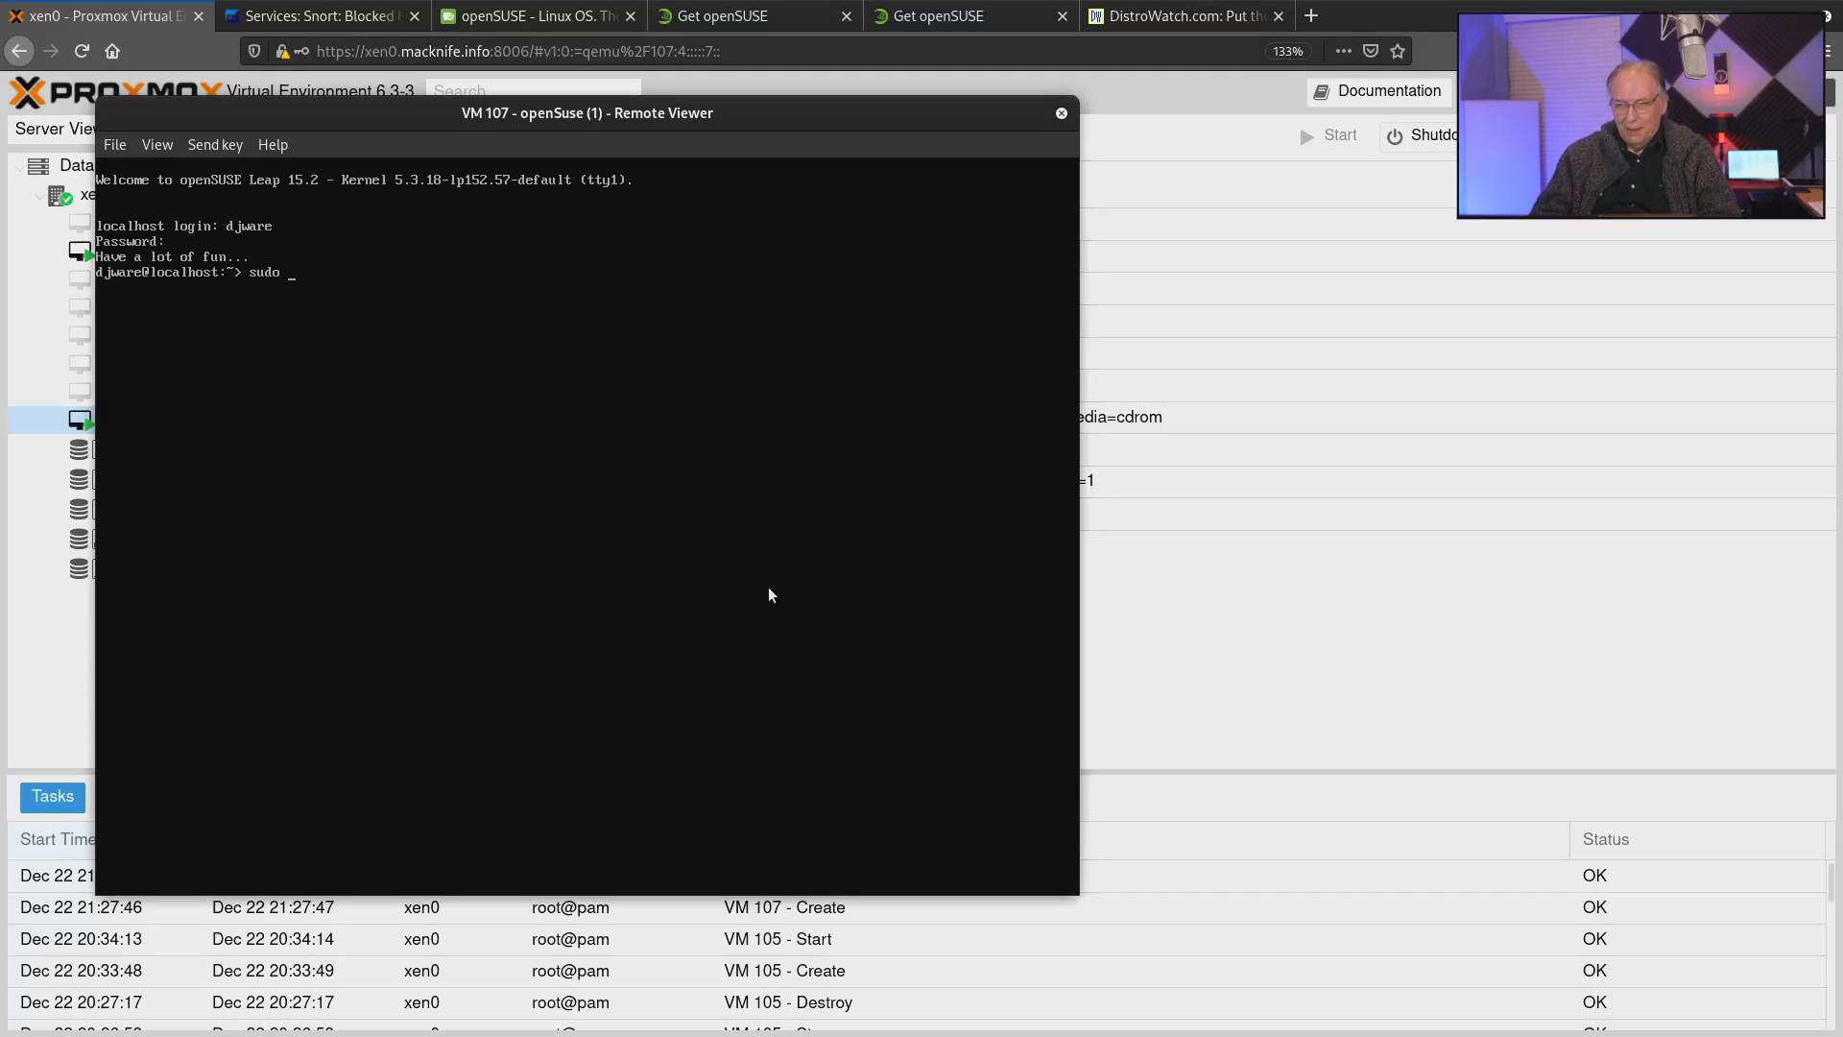
type("ast2")
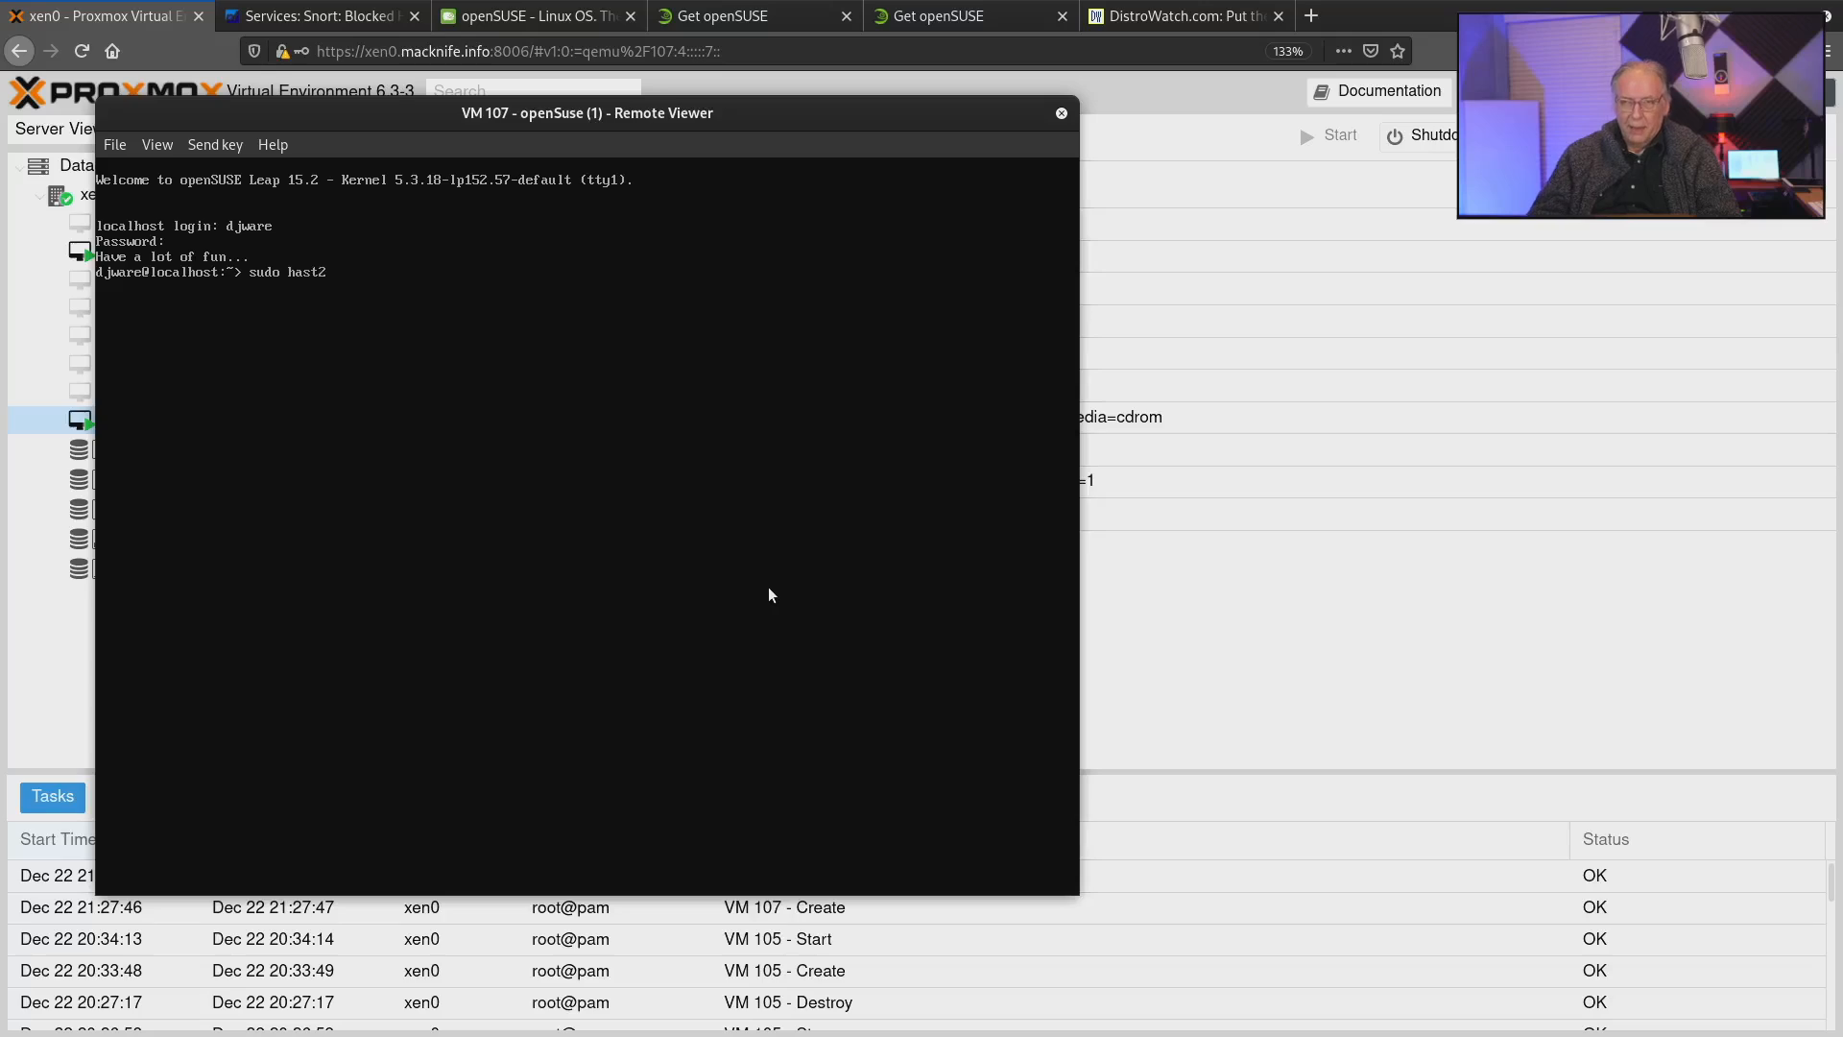
key("BackSpace")
key("BackSpace")
key("BackSpace")
key("BackSpace")
key("BackSpace")
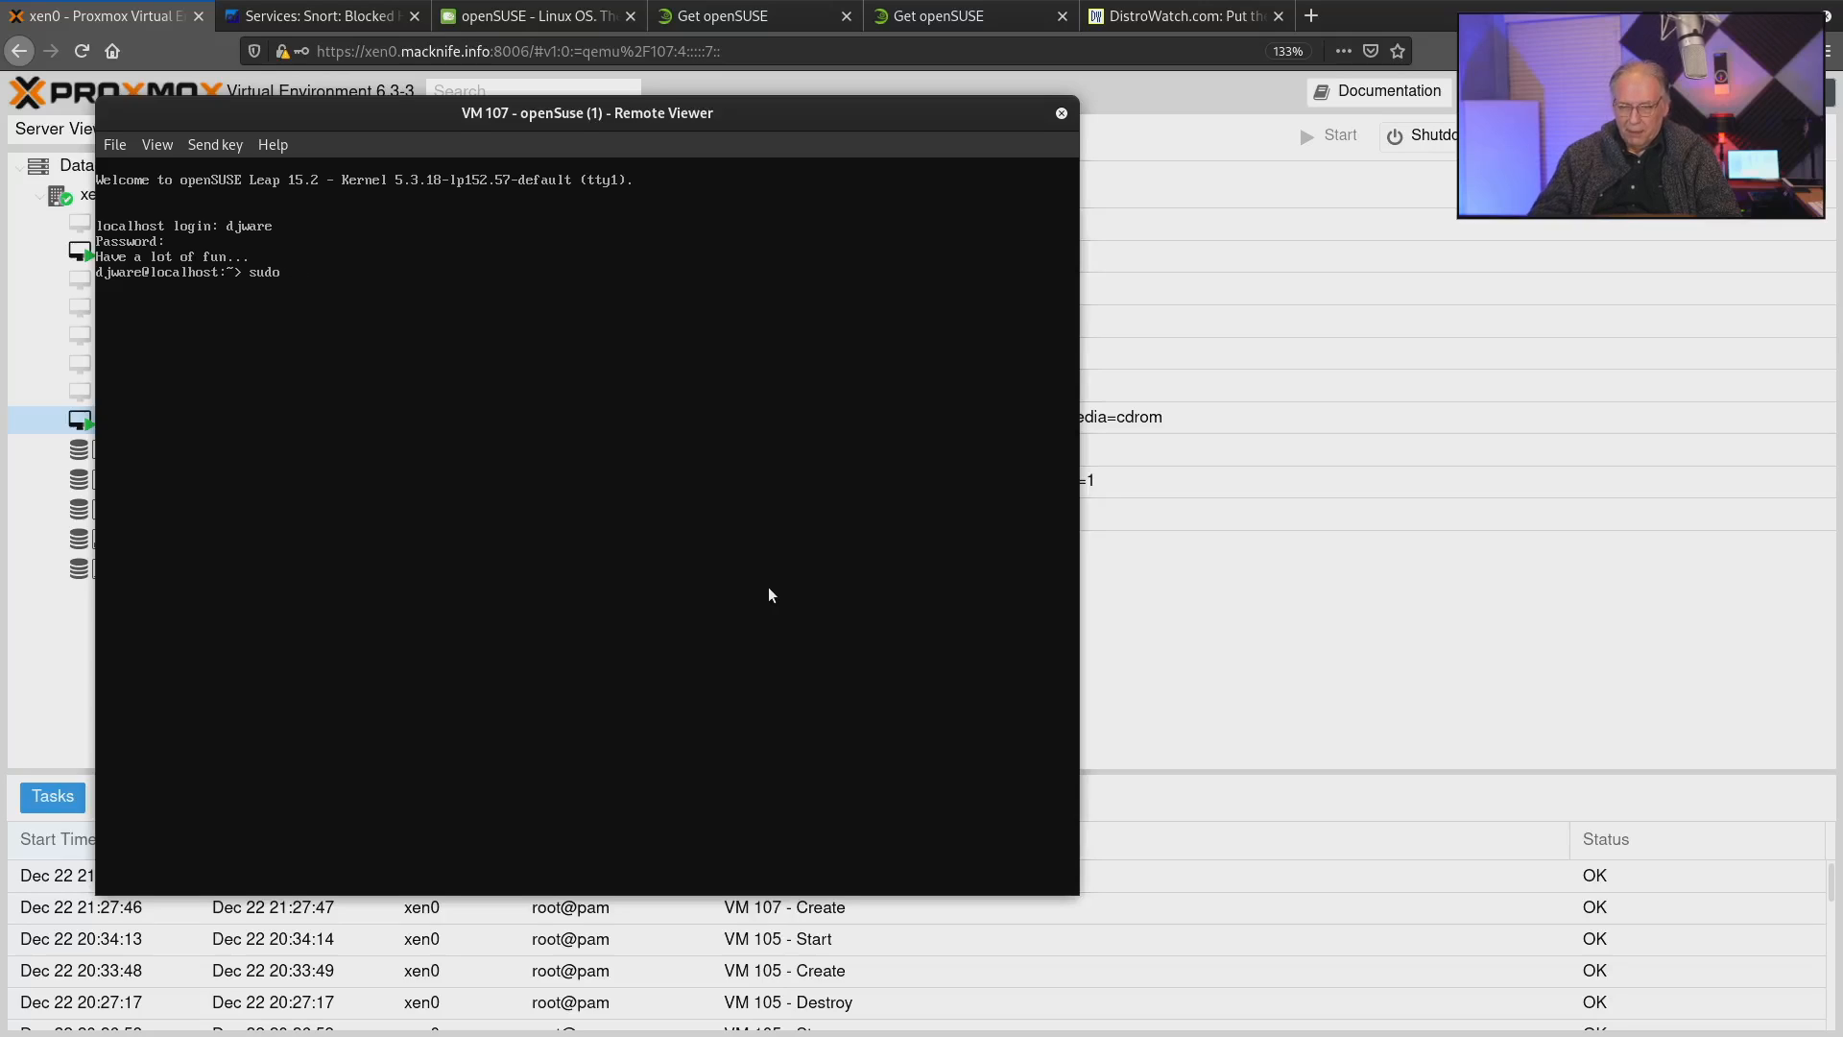
type("yast2")
key("Return")
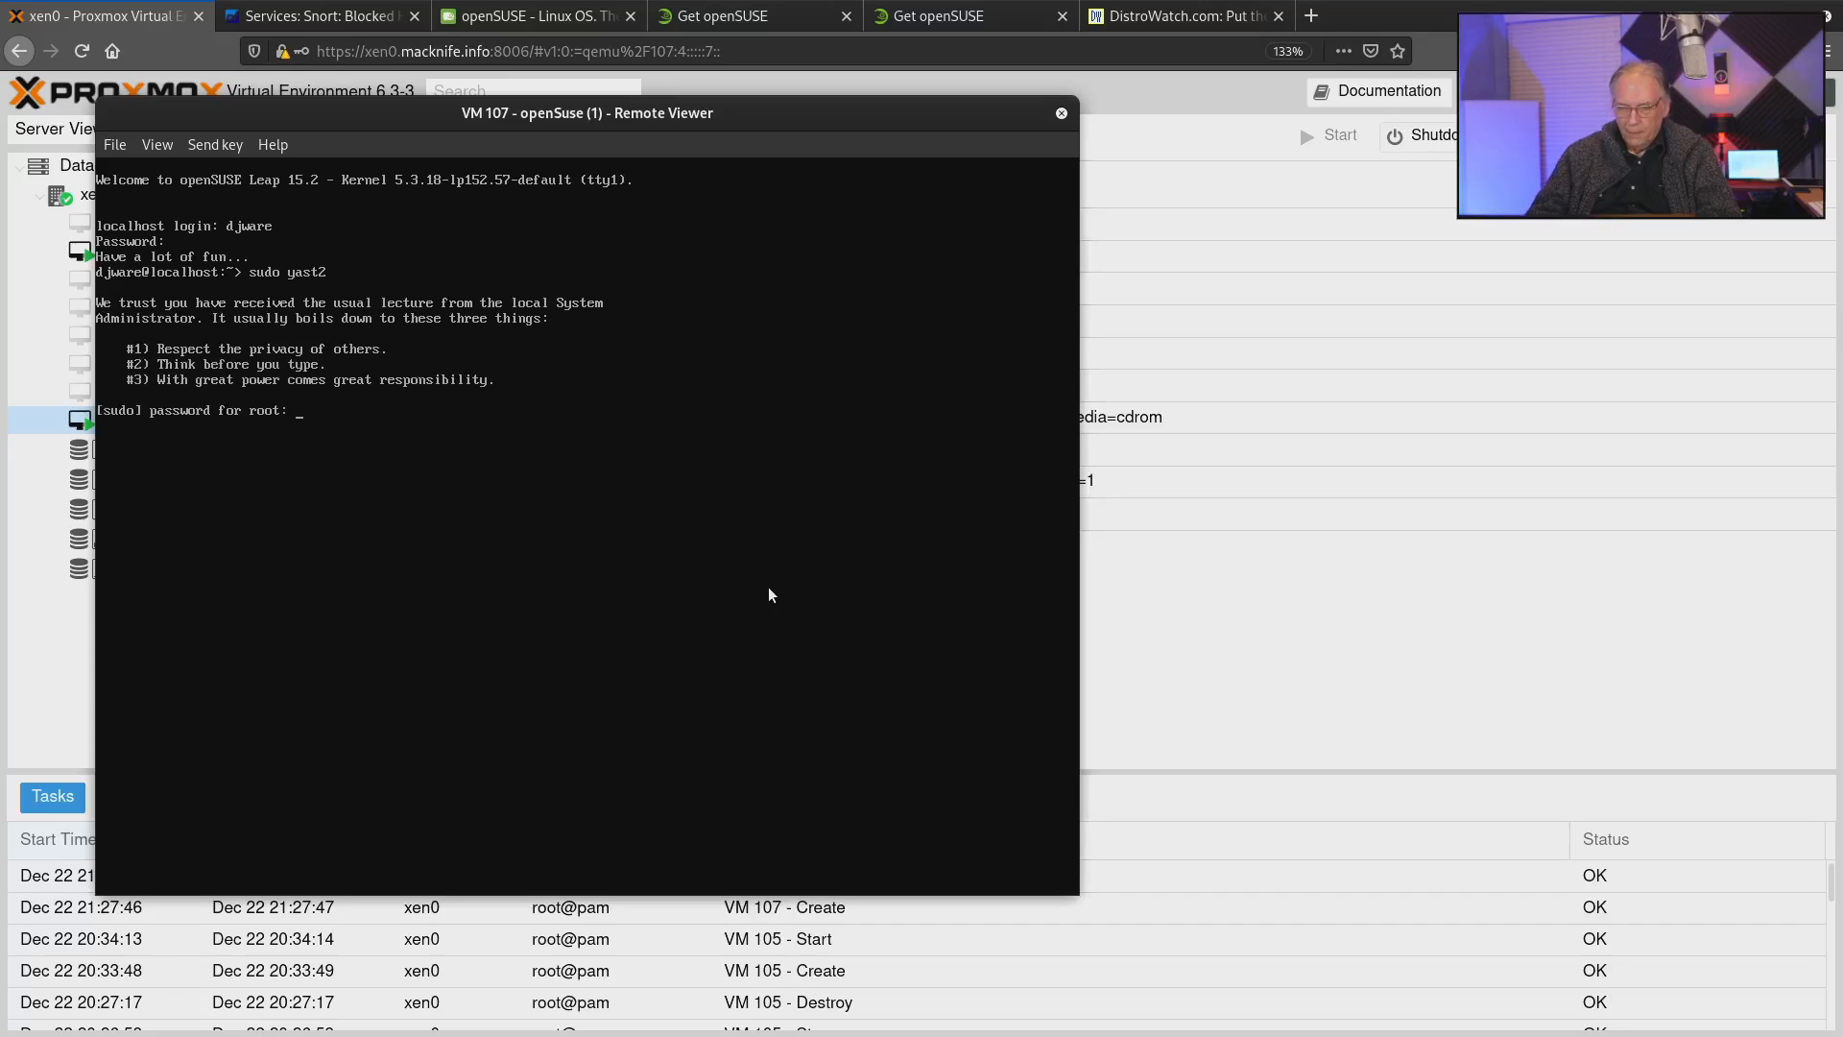
key("Return")
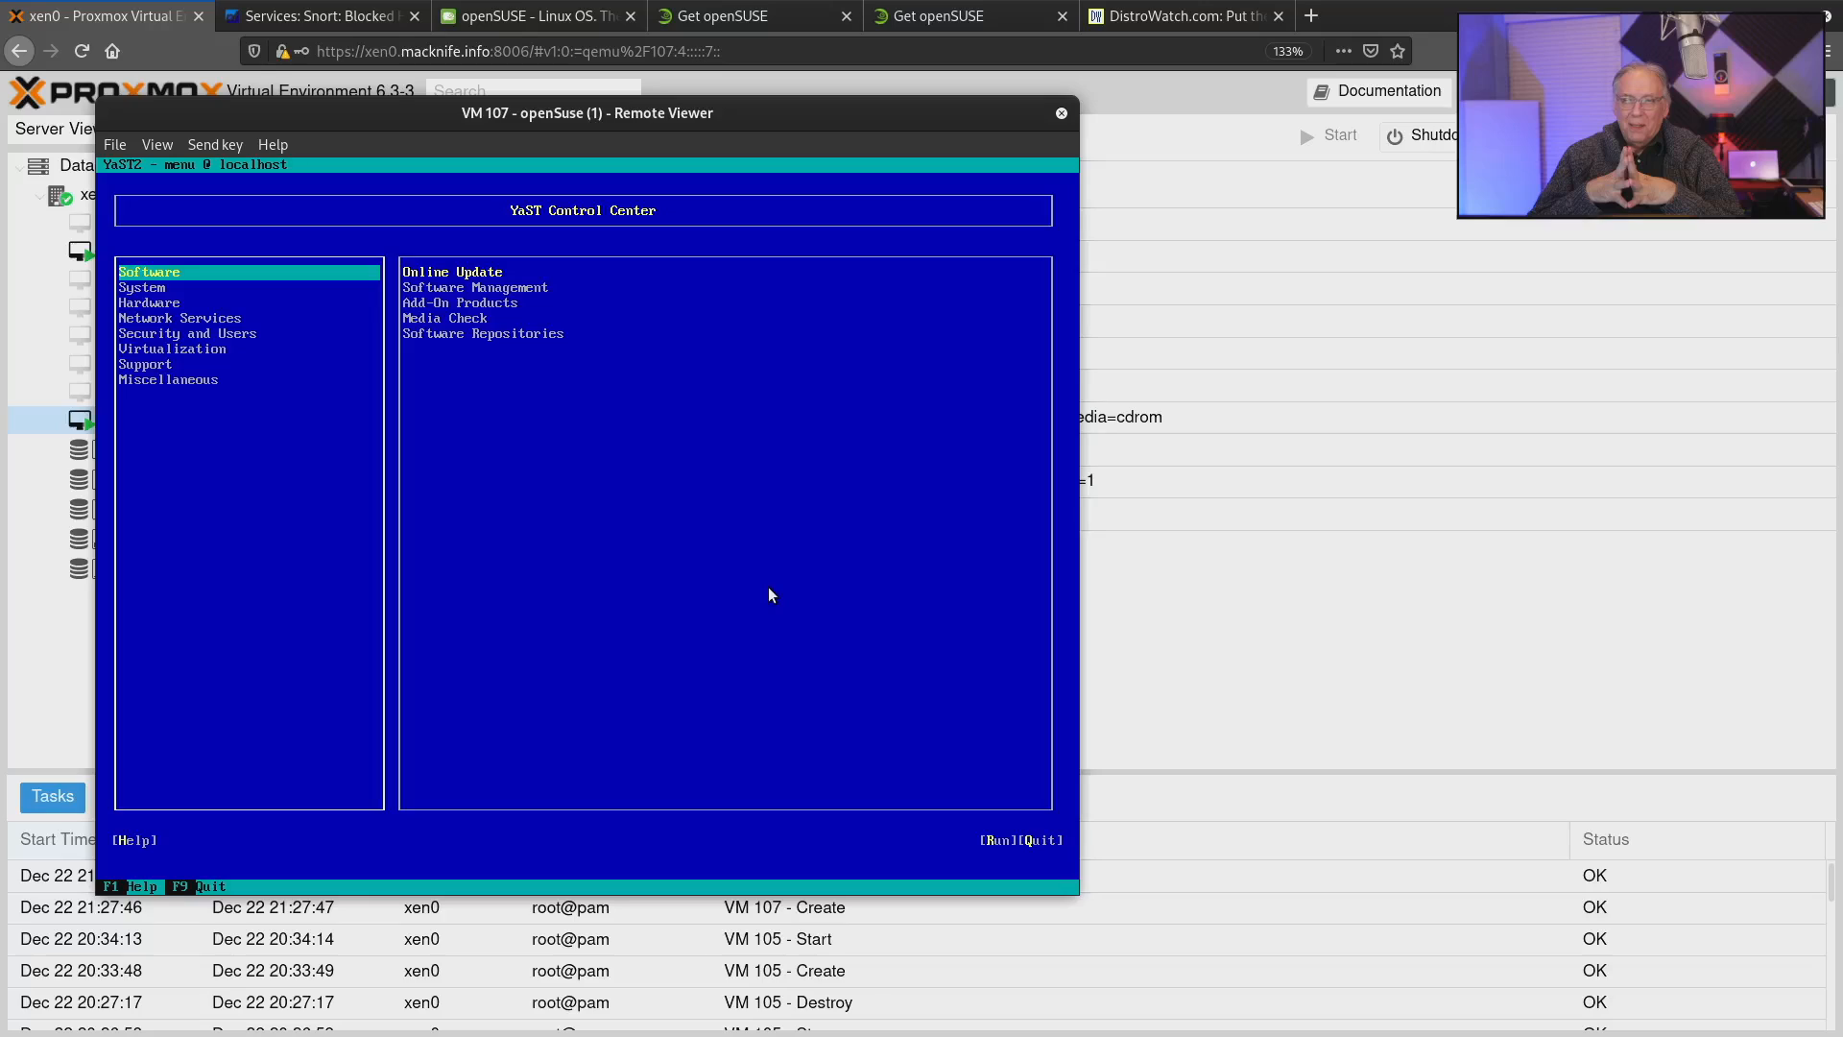
Check Online Update in the Software category for needed patches and return to the YaST Control Center.
key("Tab")
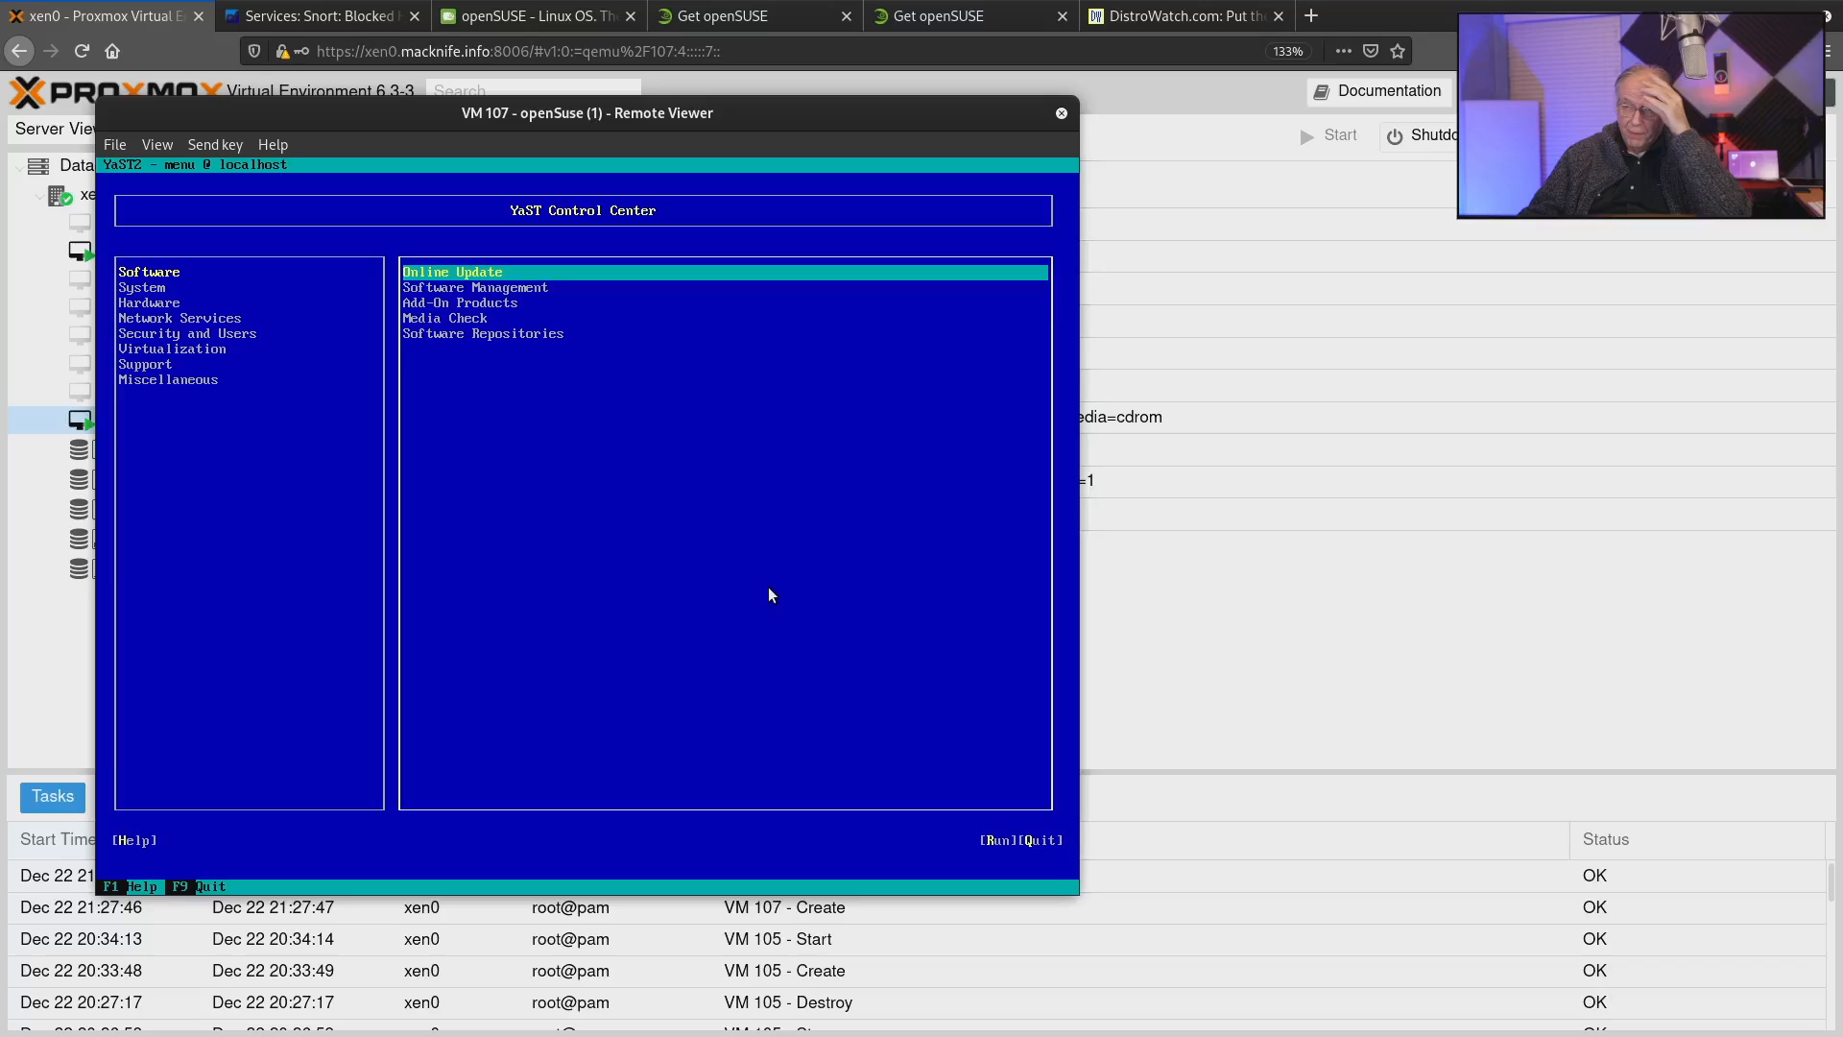
key("Return")
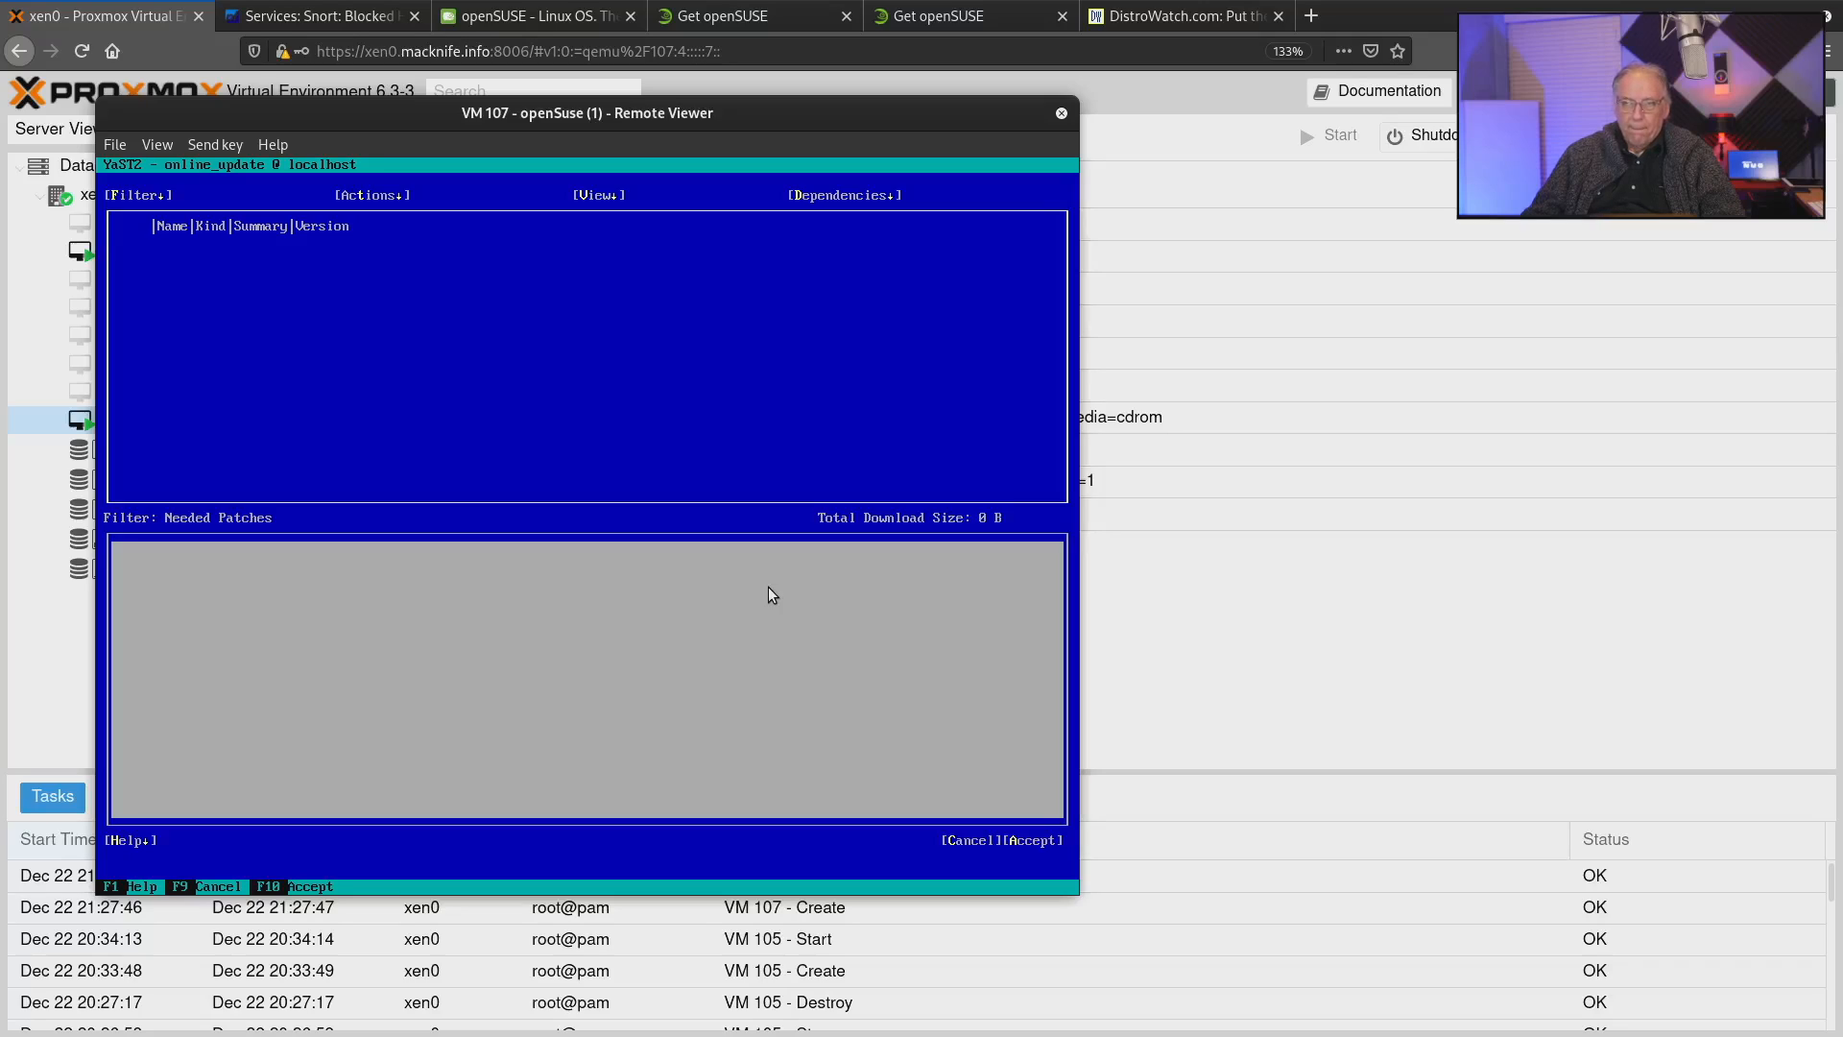
key("Tab")
key("Tab")
key("Tab")
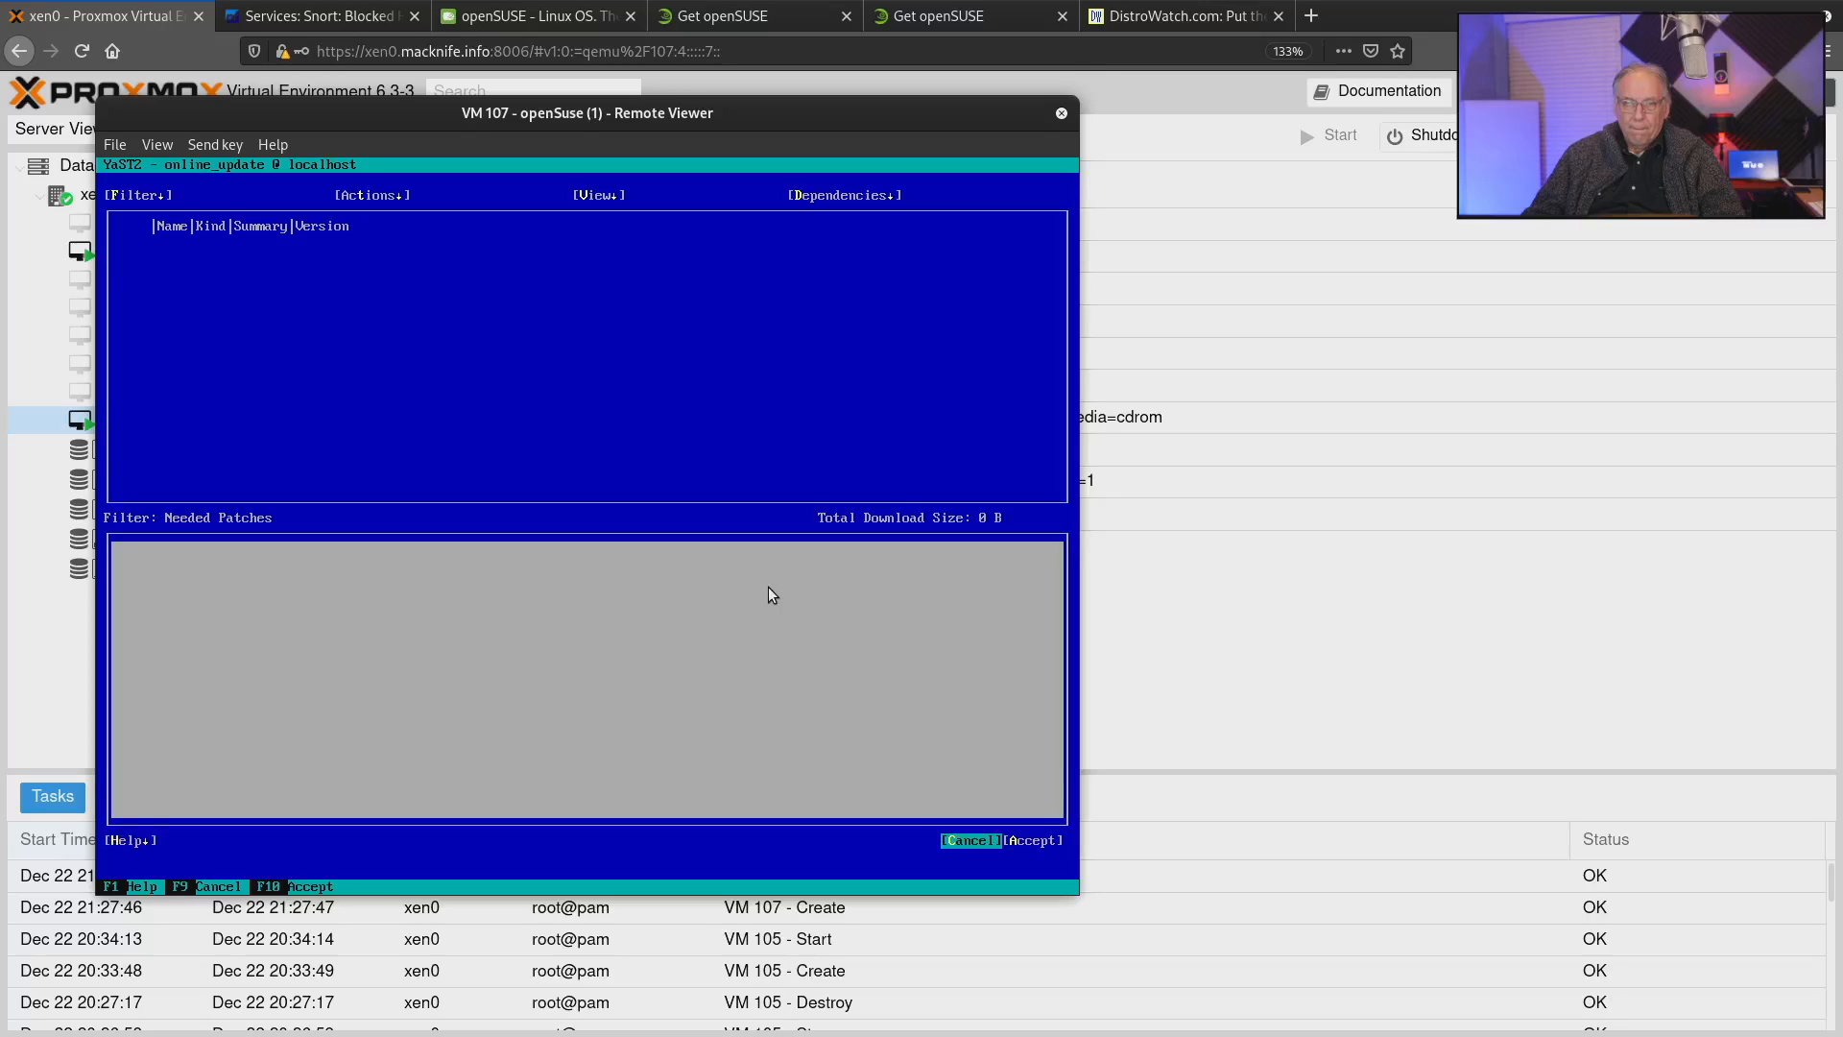
key("Return")
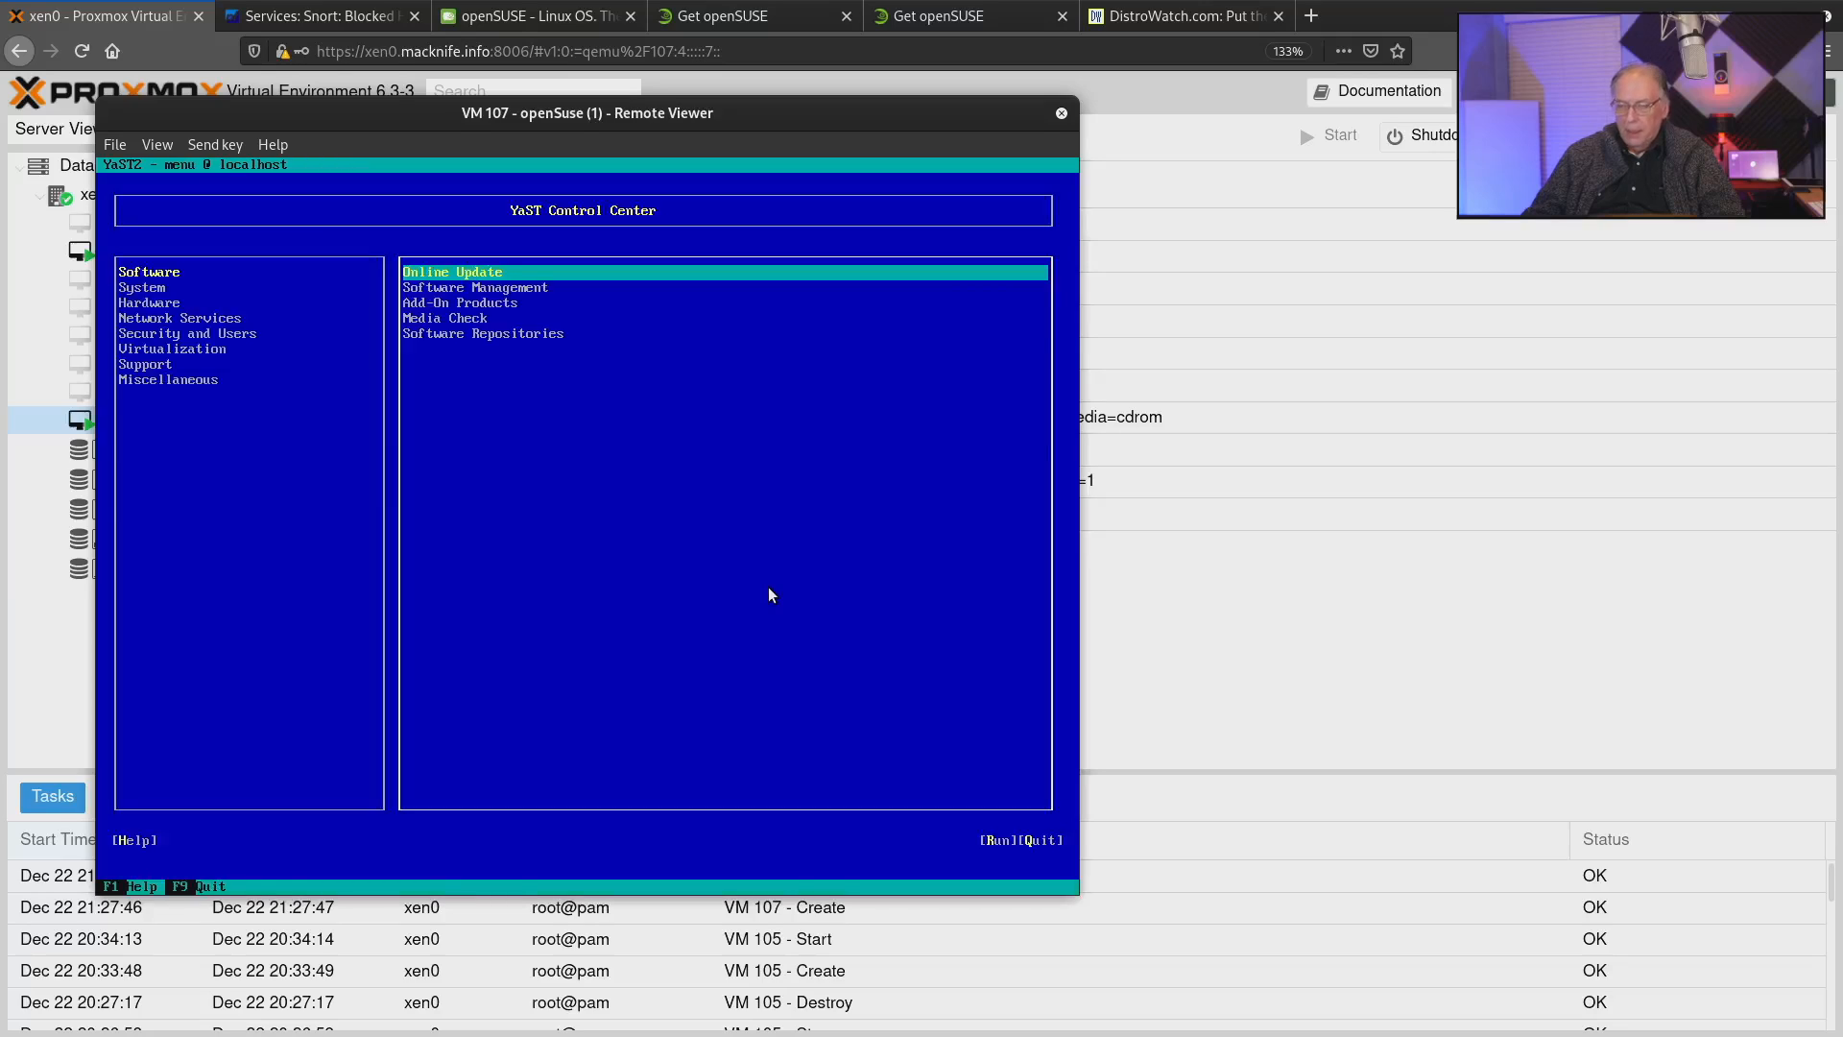
Try to add the package htop through Software Management.
key("Down")
key("Return")
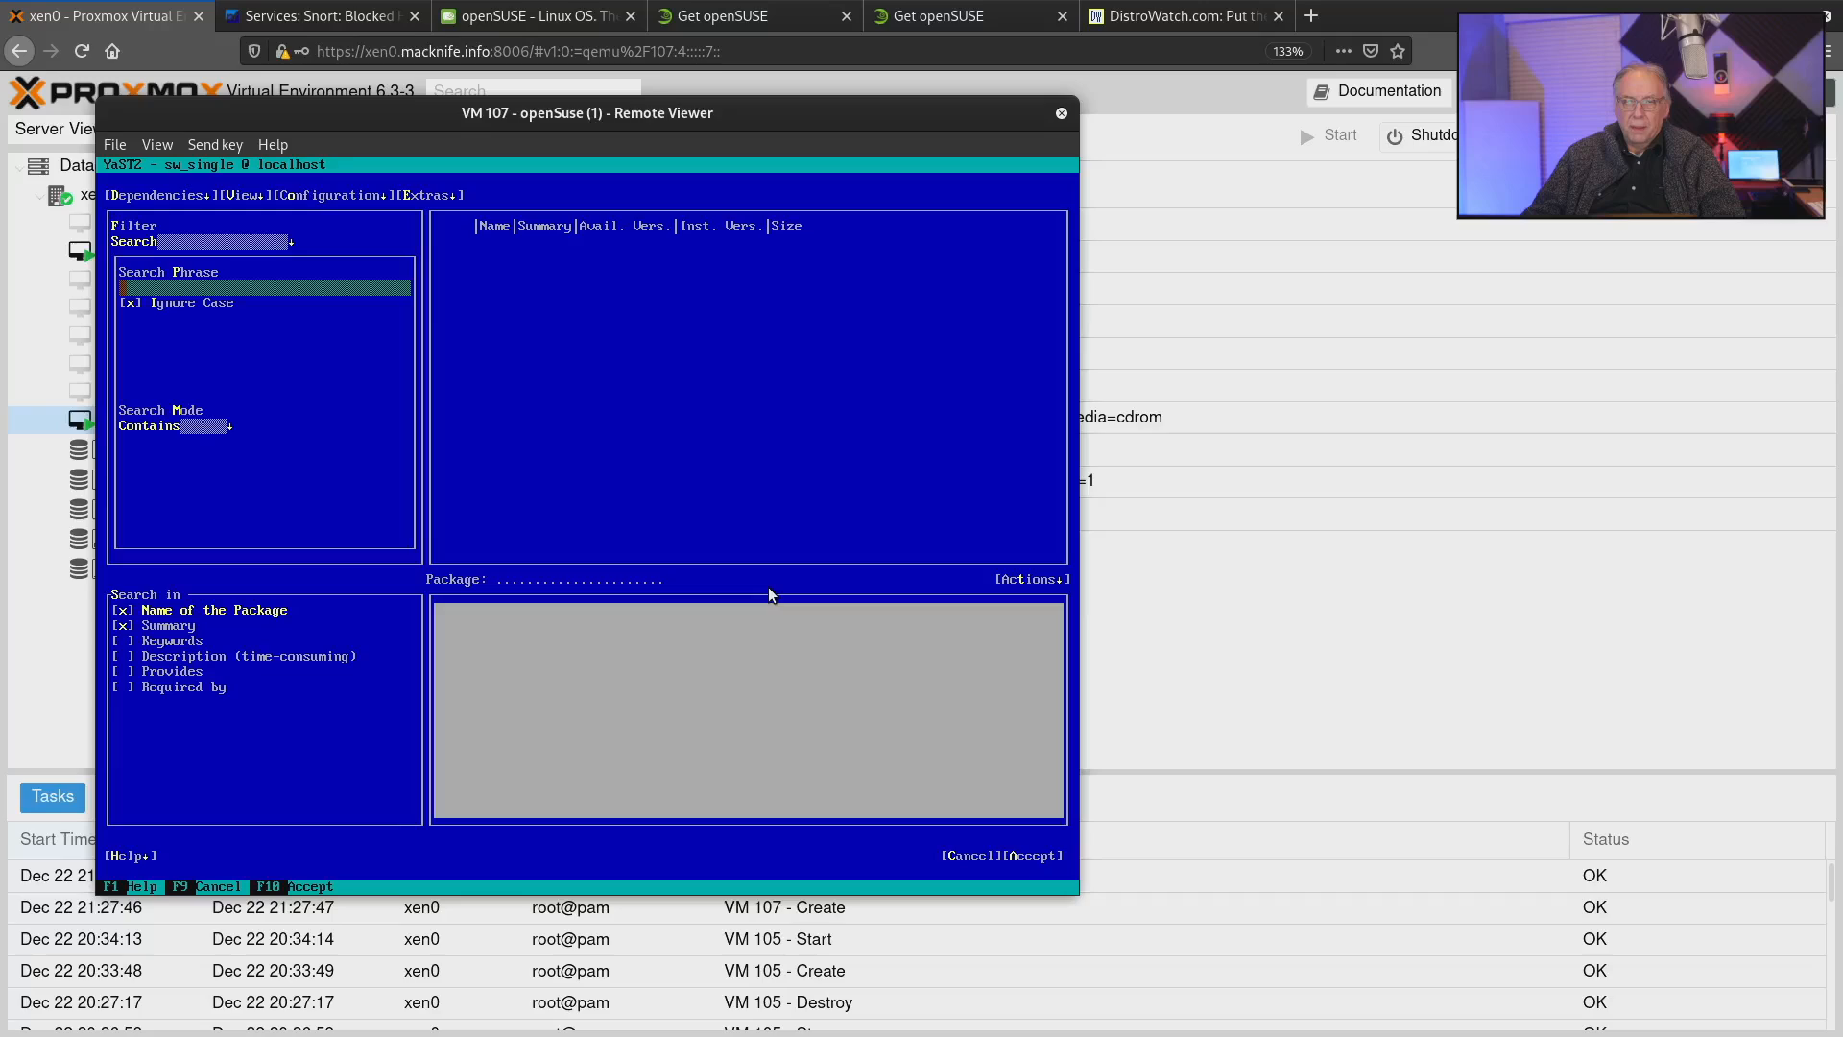
type("htop")
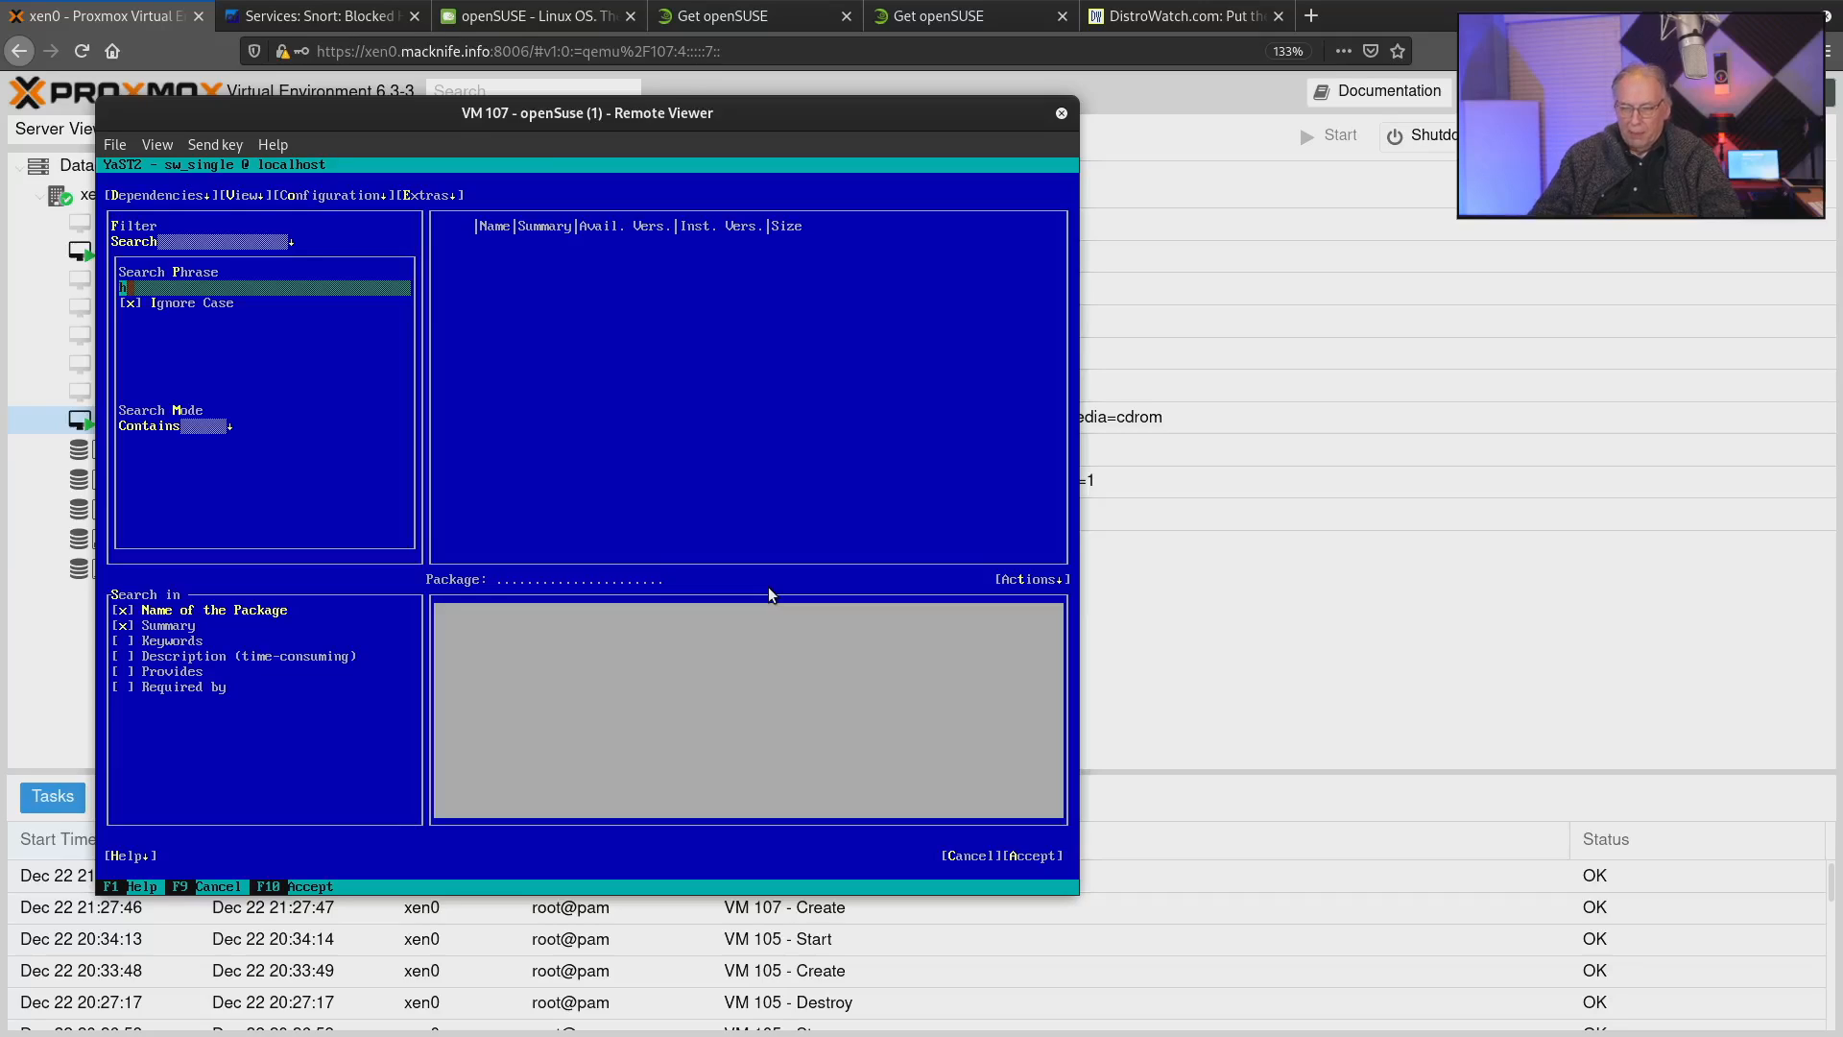
key("Tab")
key("Tab")
key("Tab")
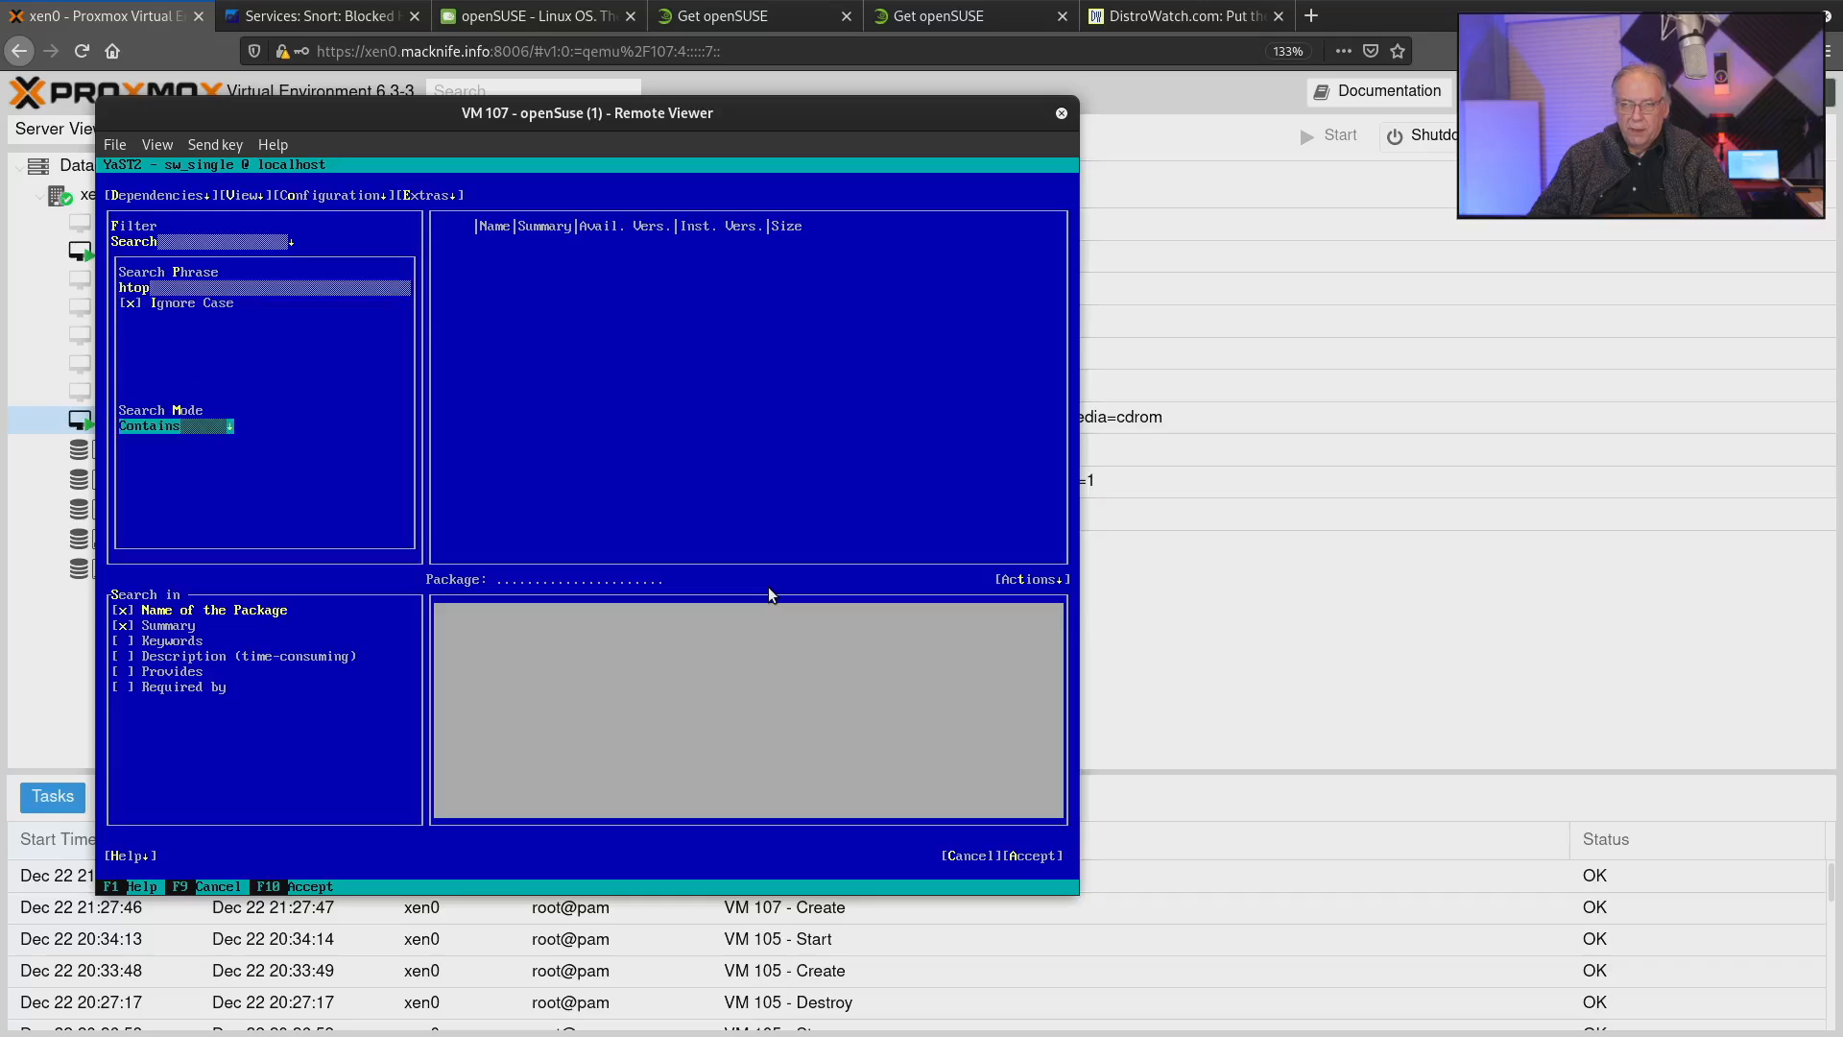
key("Tab")
key("Tab")
key("Tab")
key("Tab")
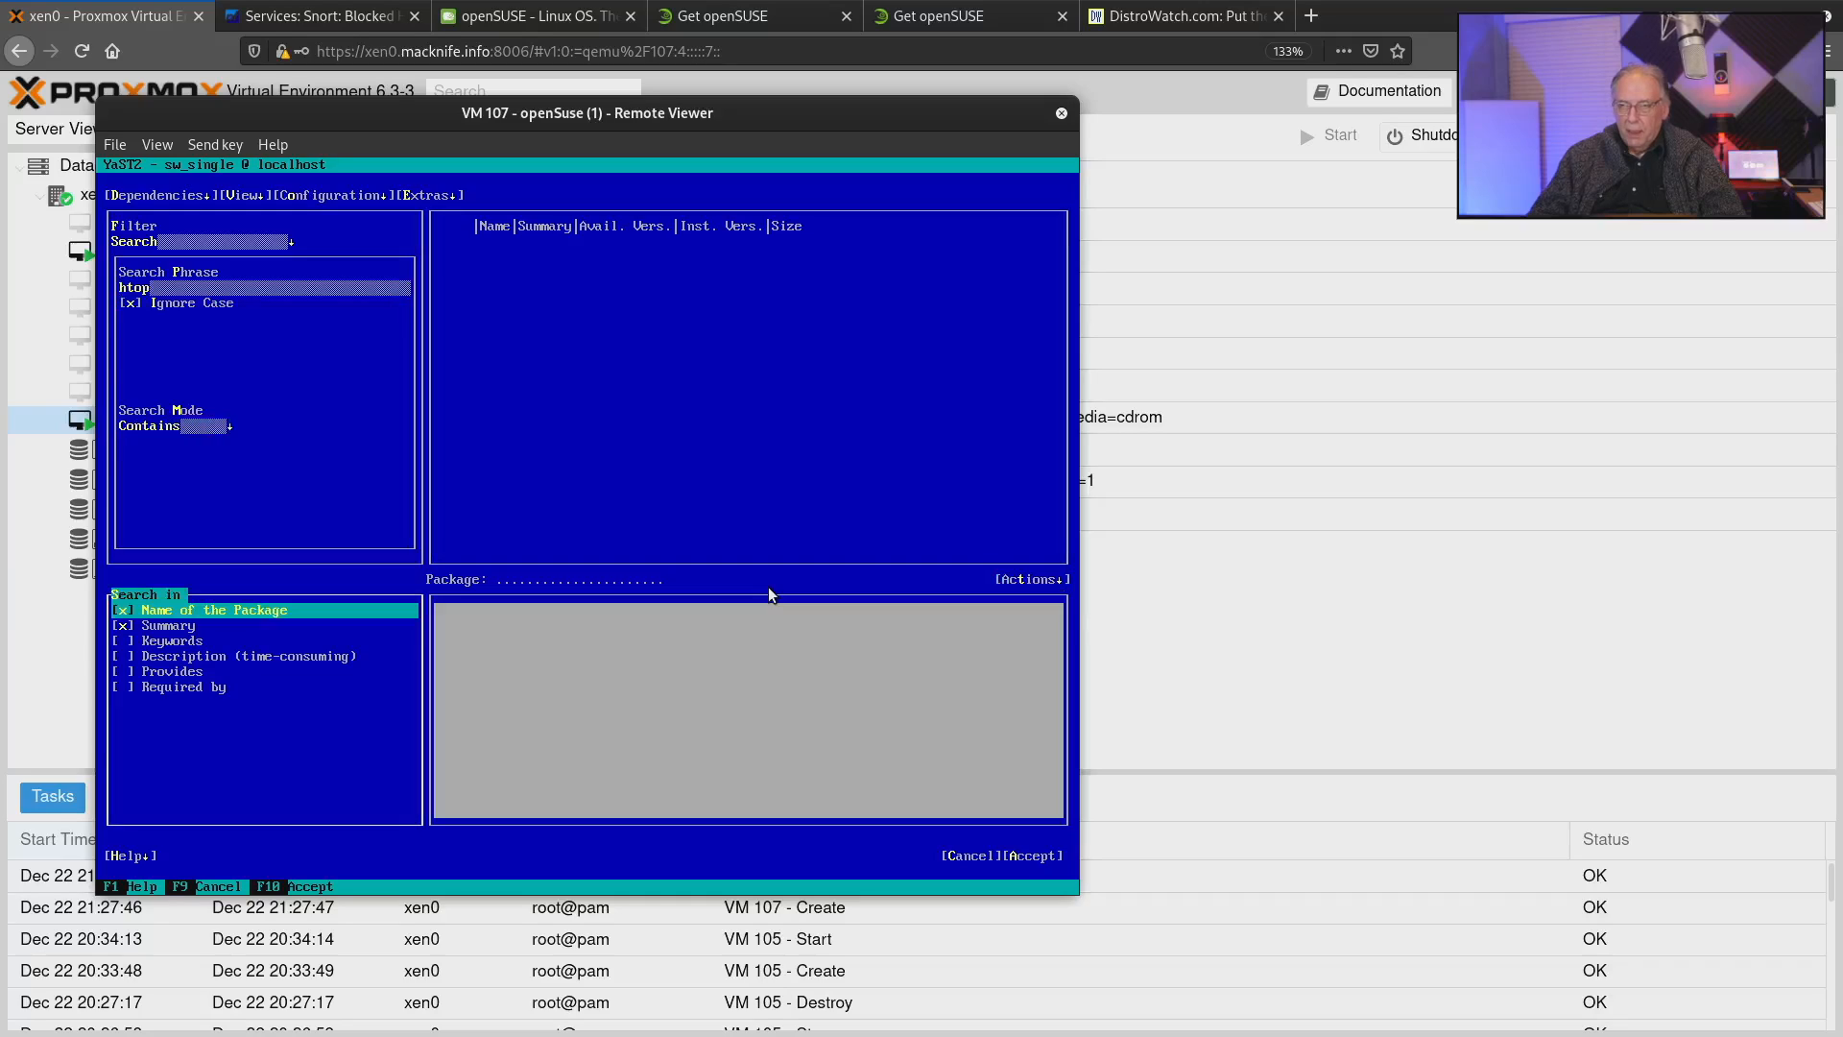
key("Tab")
key("Tab")
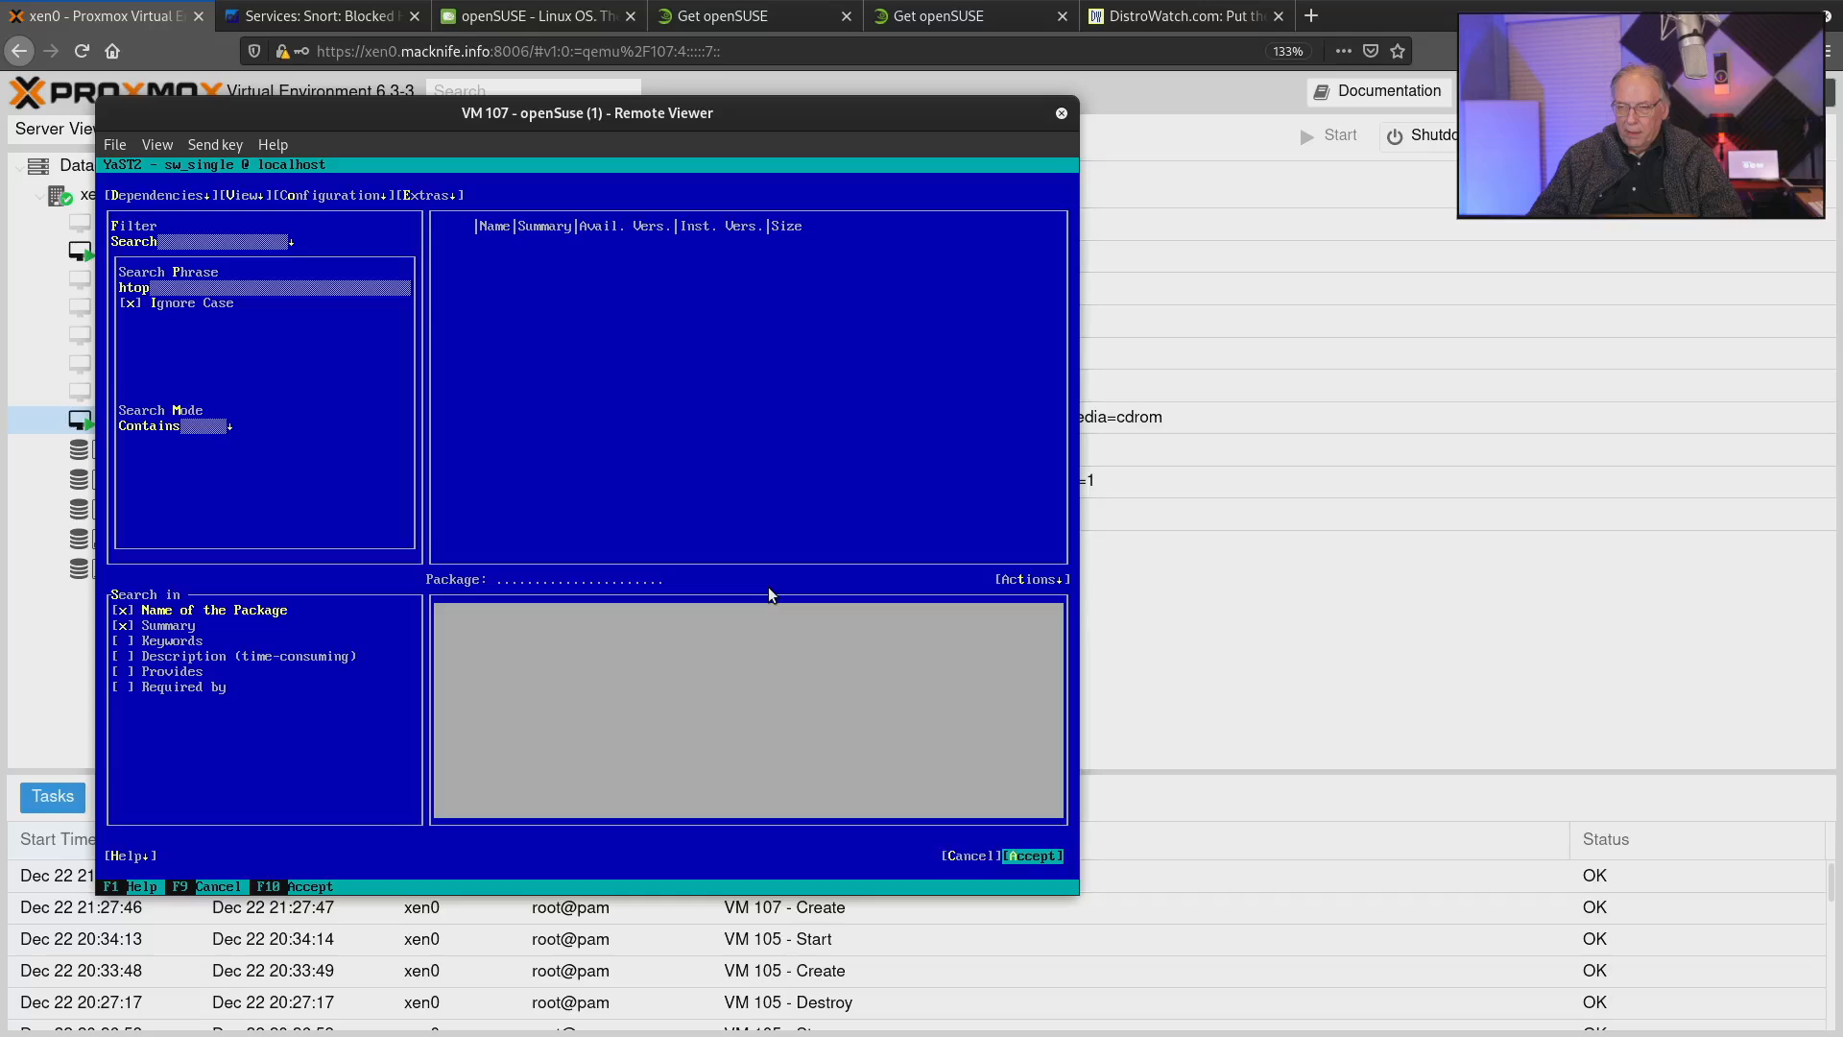
key("Return")
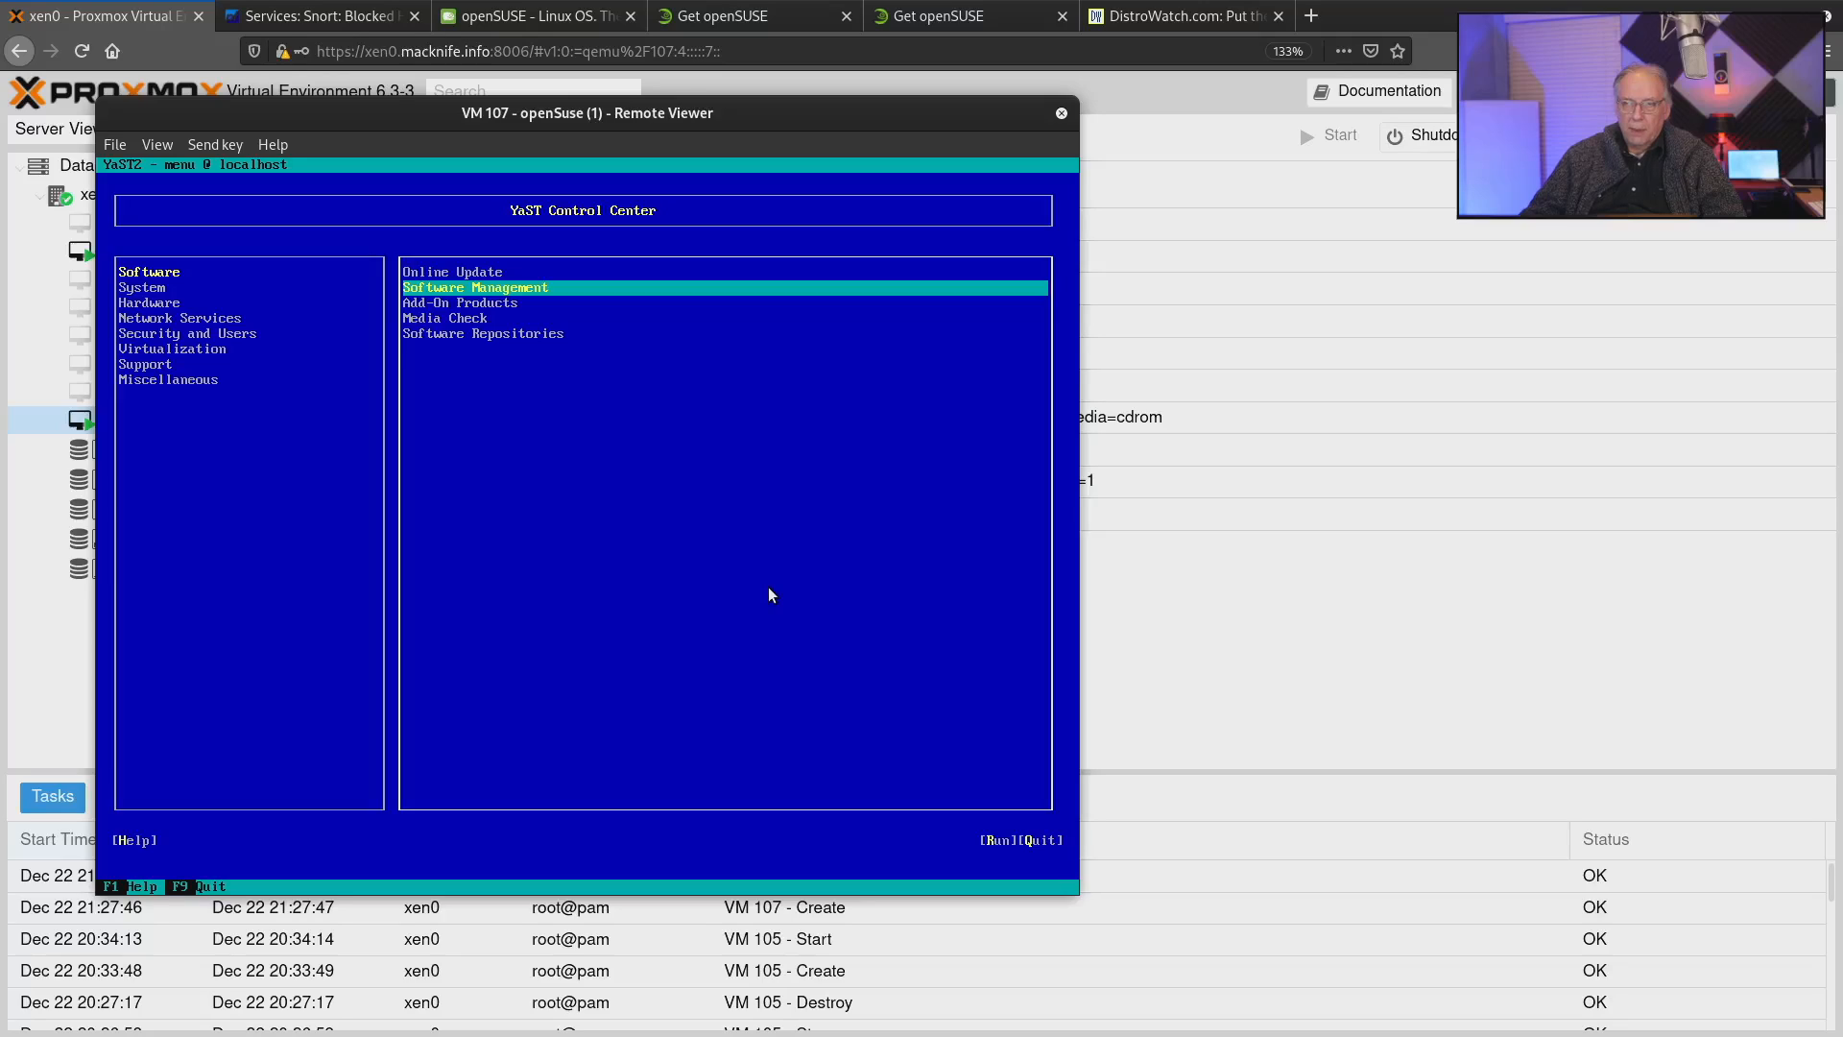
Reopen Software Management, enter git as the search phrase and turn off searching in the package name.
key("Return")
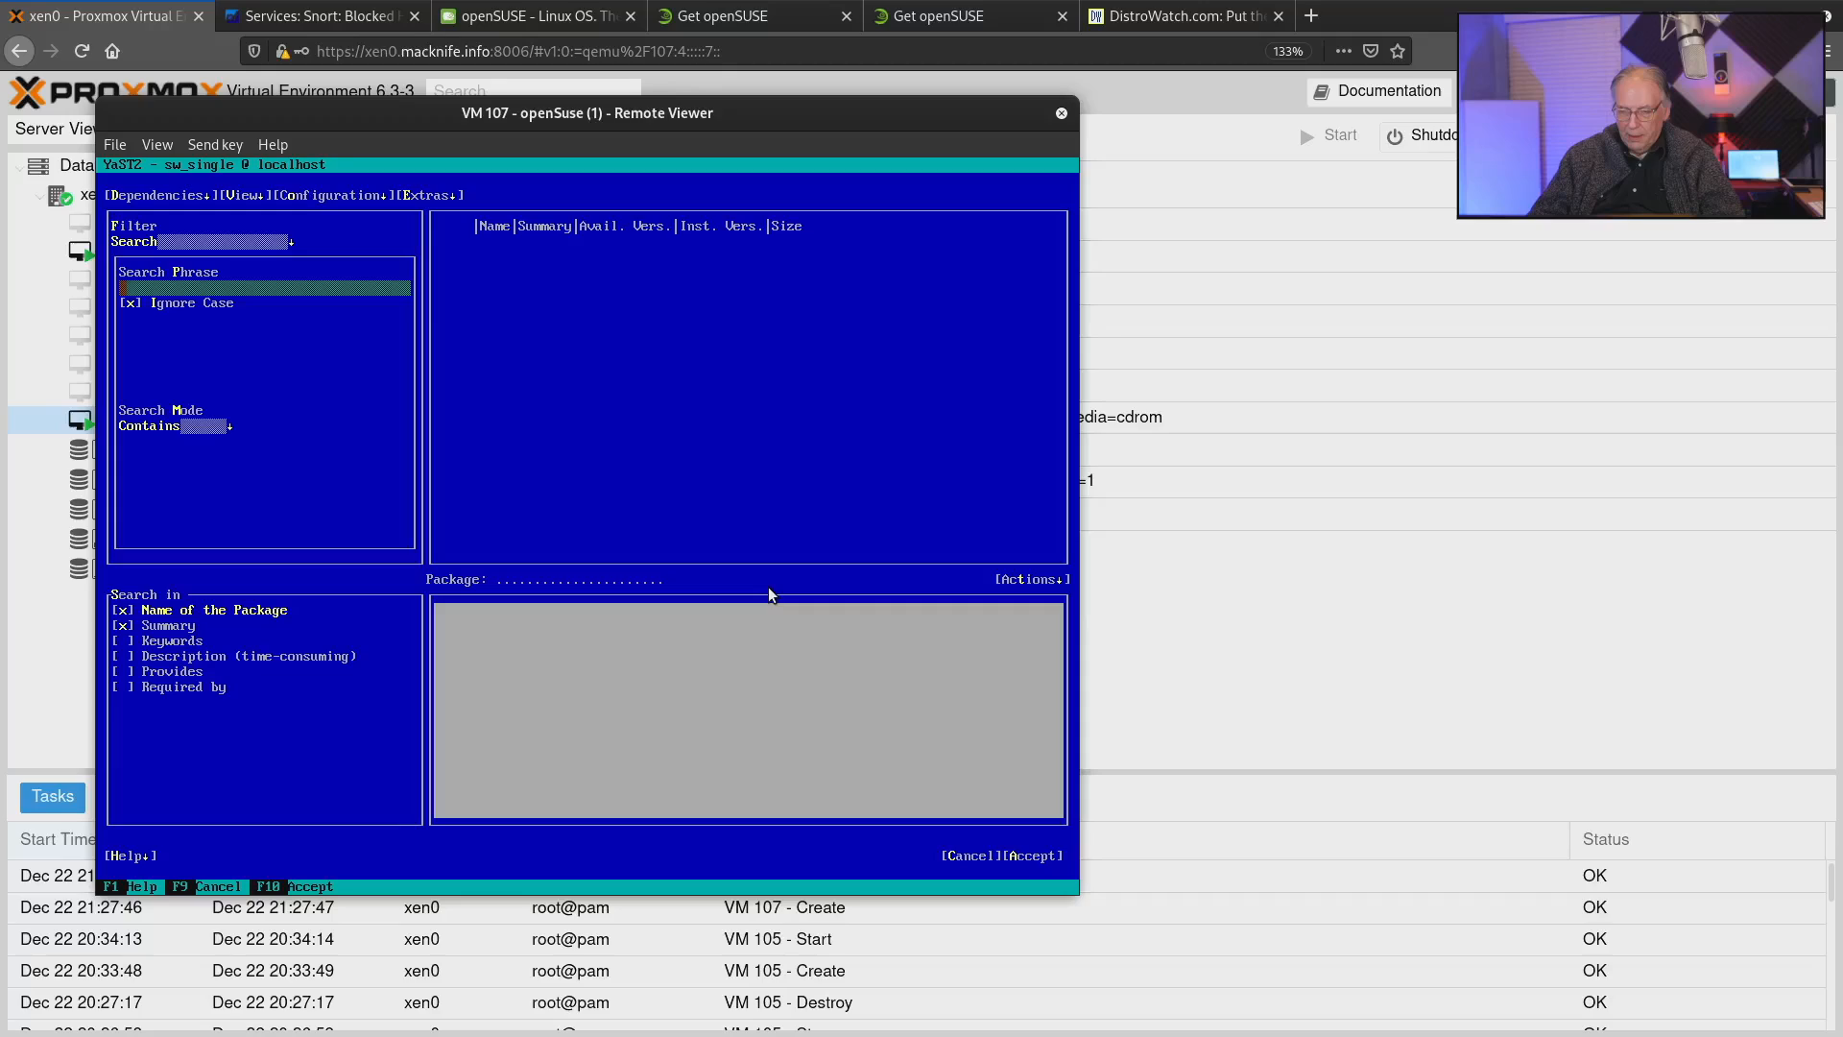
type("git")
key("Tab")
key("Tab")
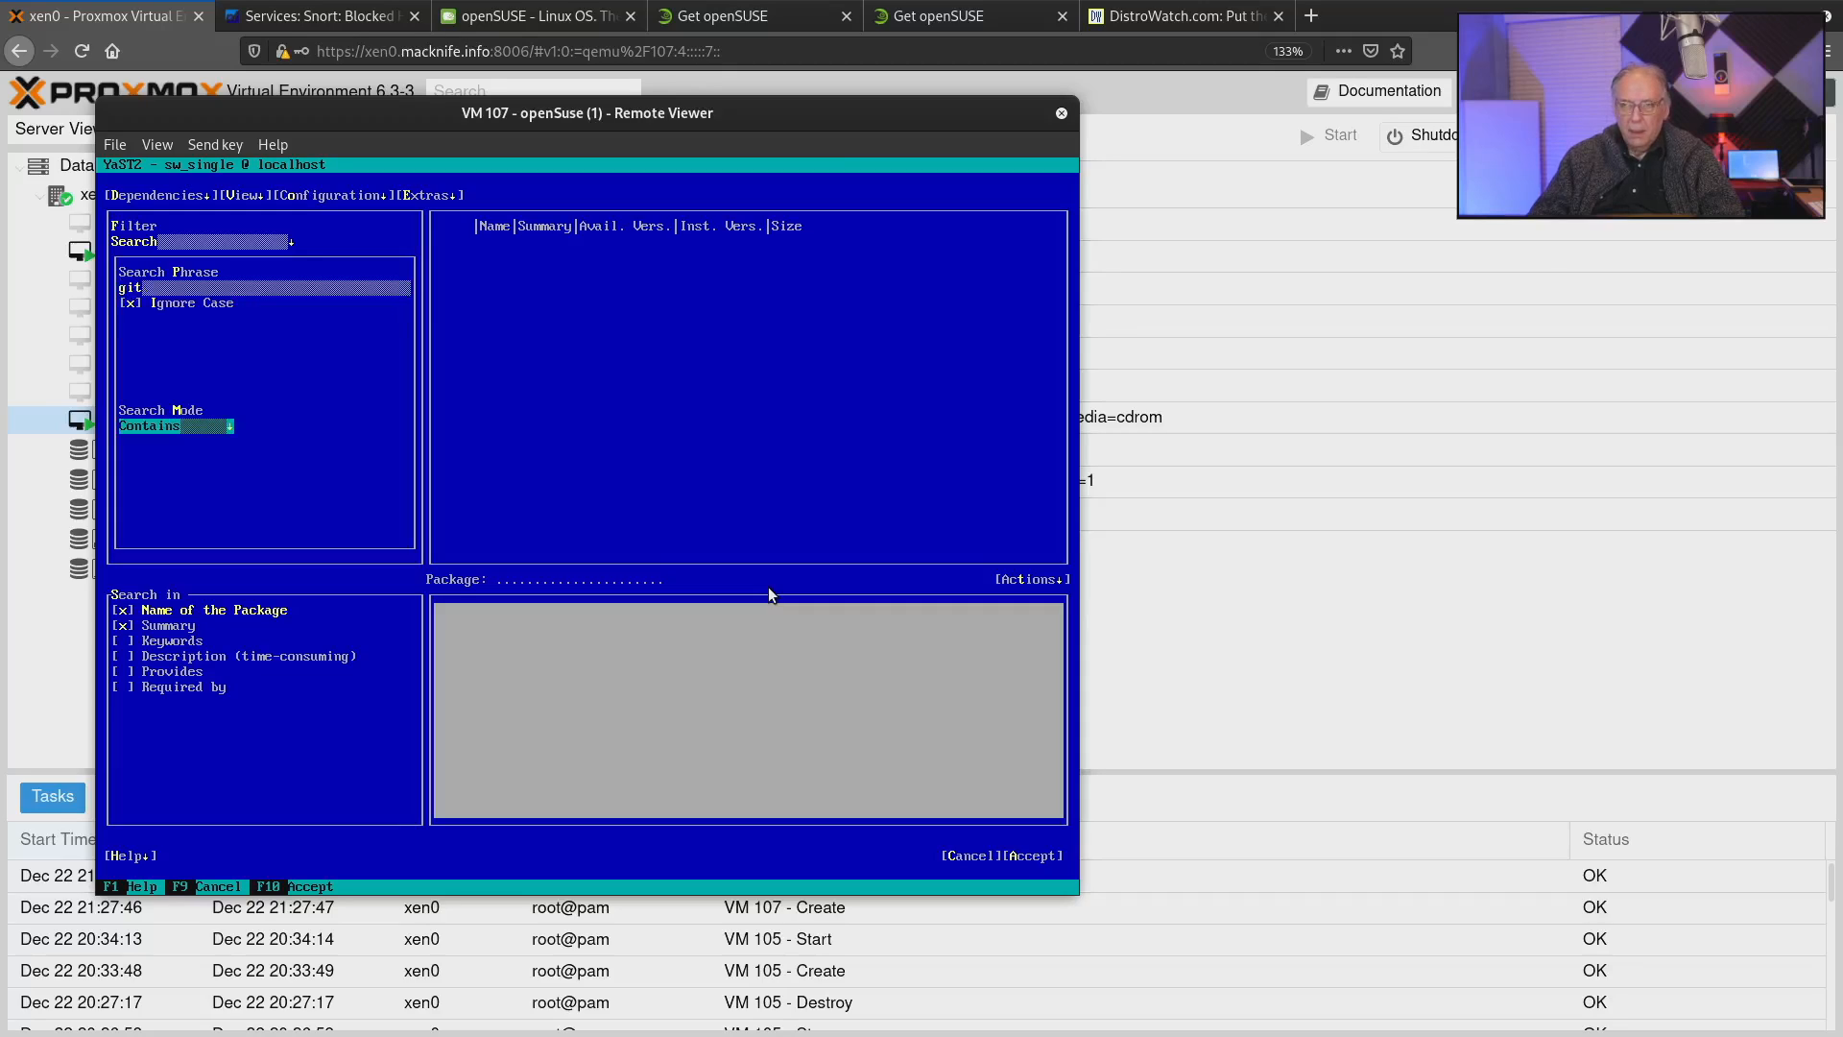
key("Tab")
key("Tab")
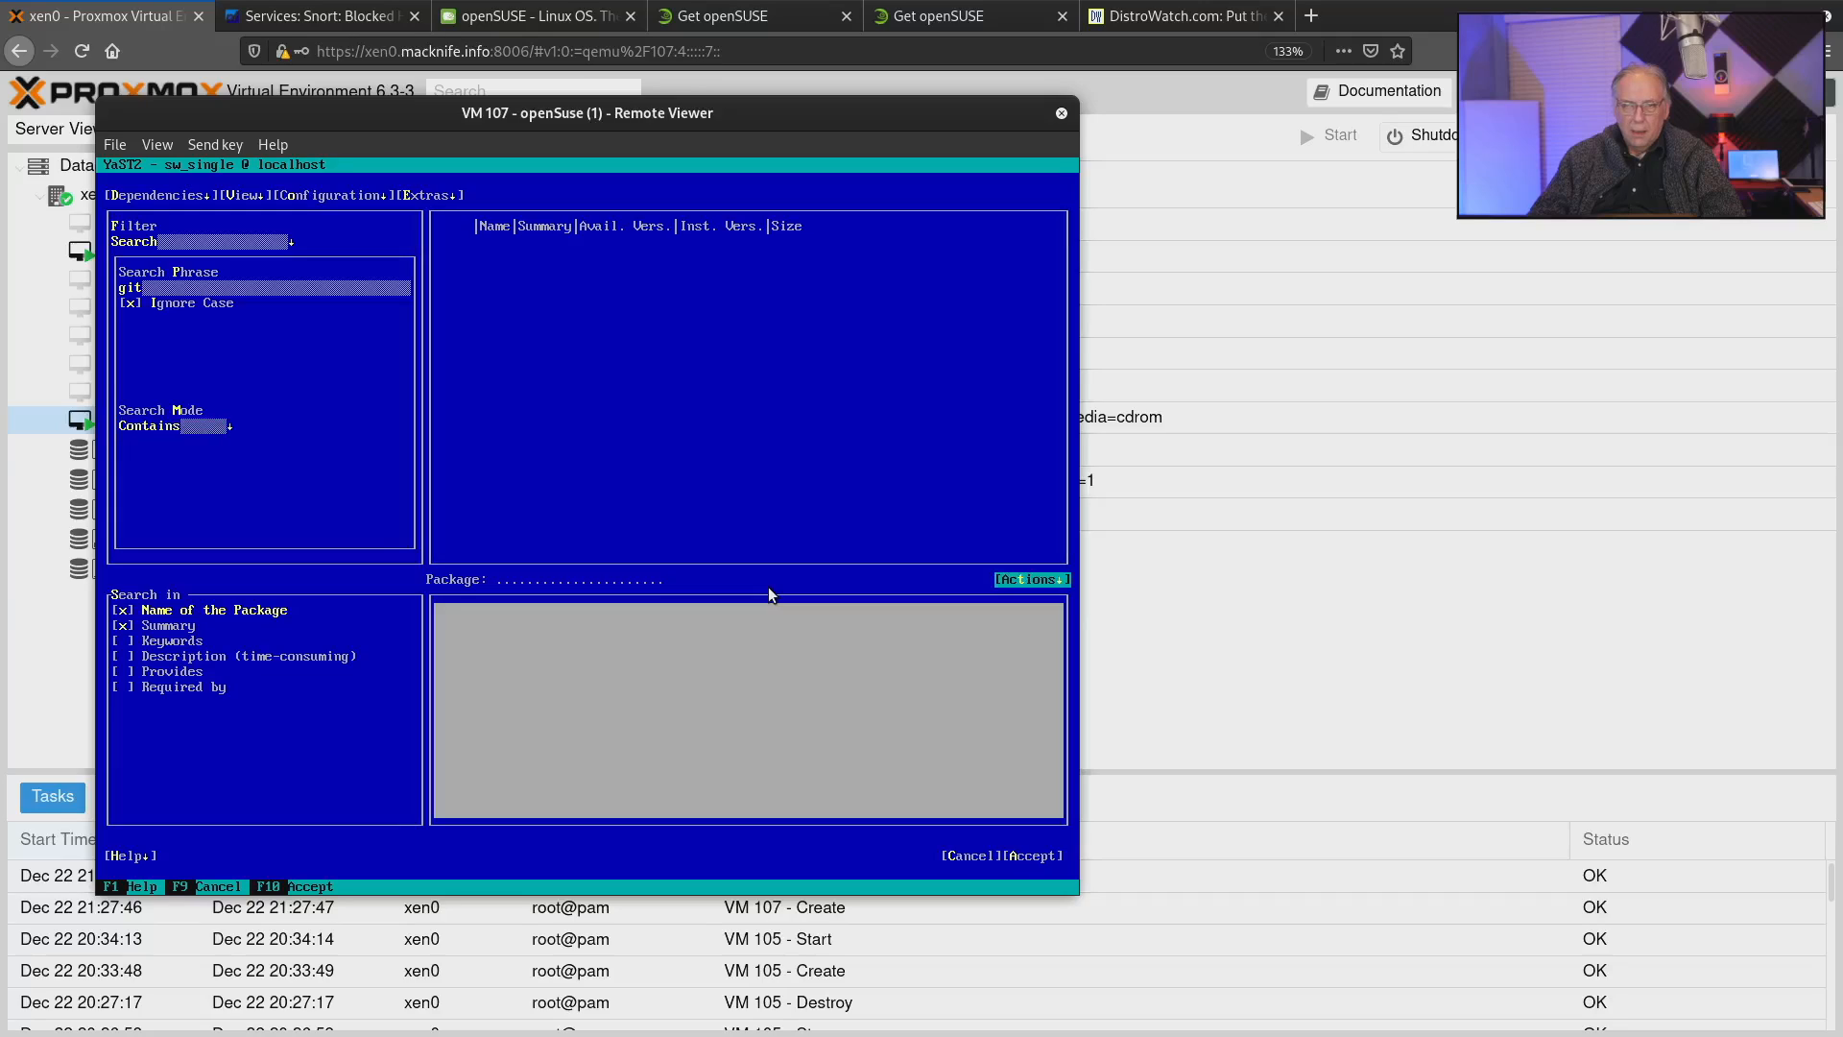
key("Tab")
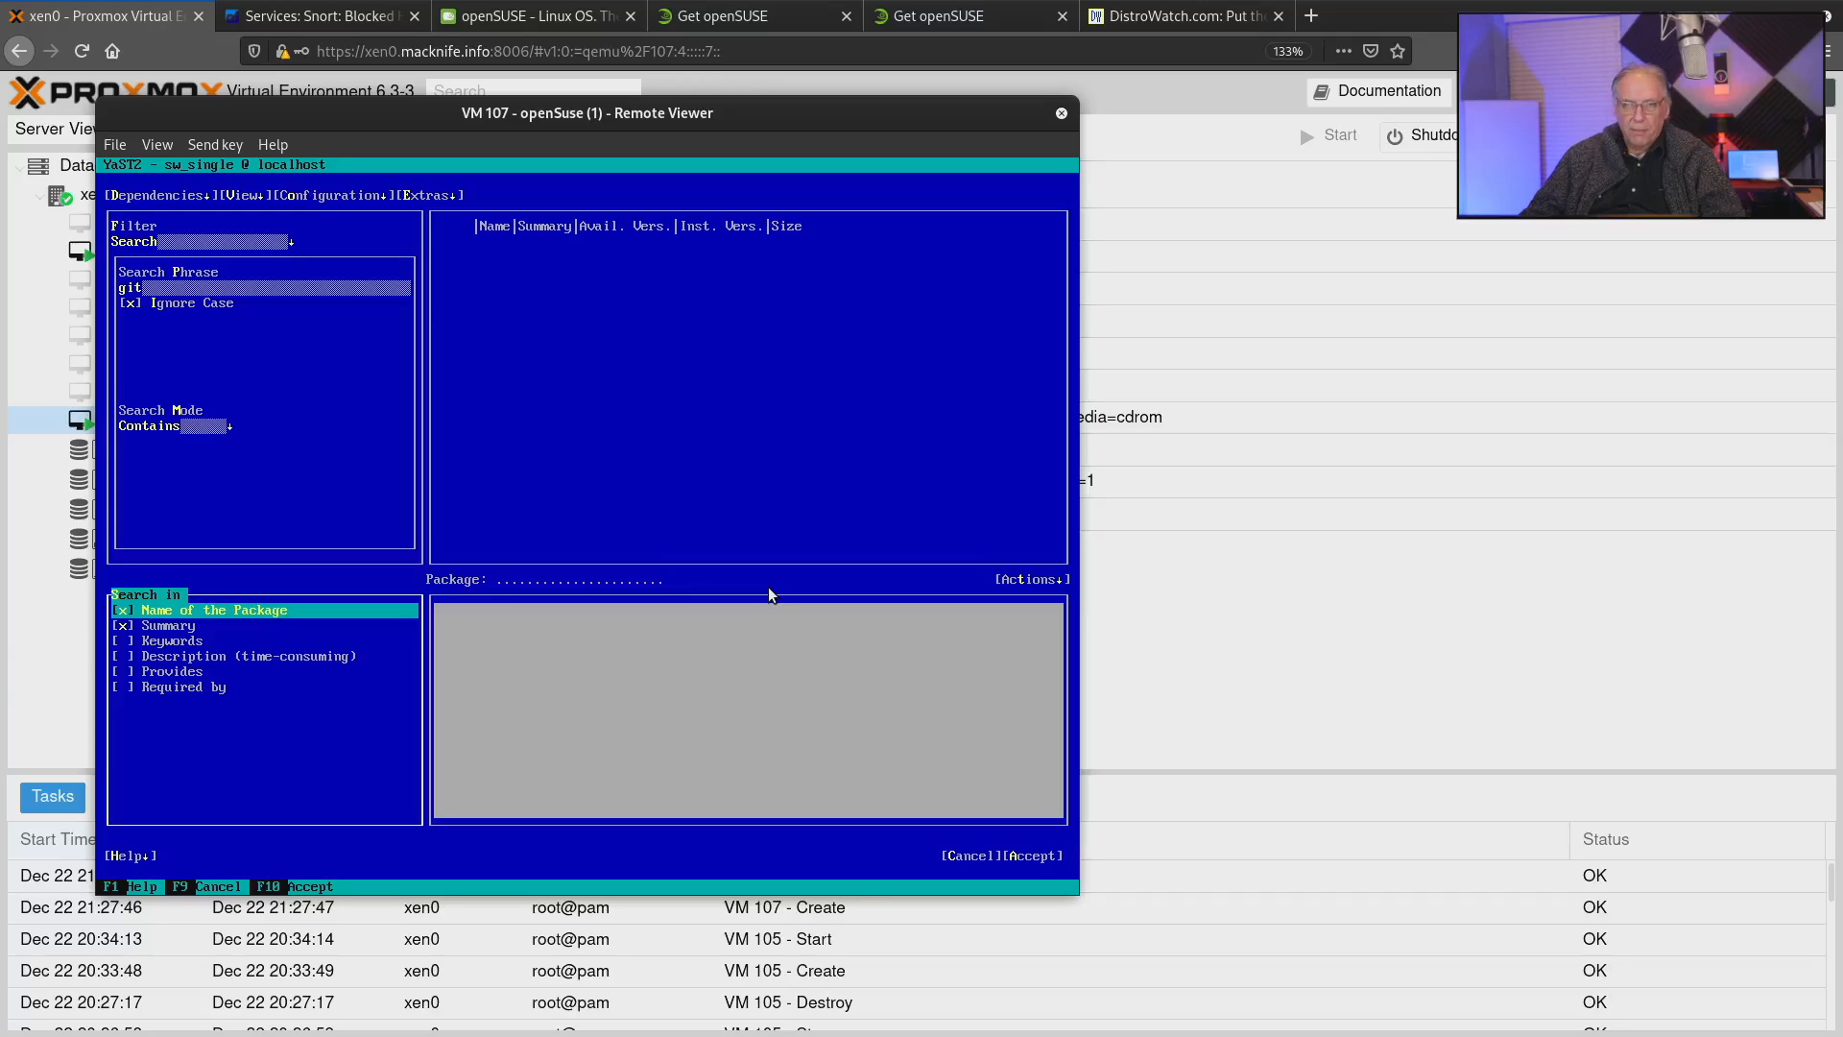
key("space")
Return to the search phrase and run the package search for git.
key("shift+Tab")
key("shift+Tab")
key("shift+Tab")
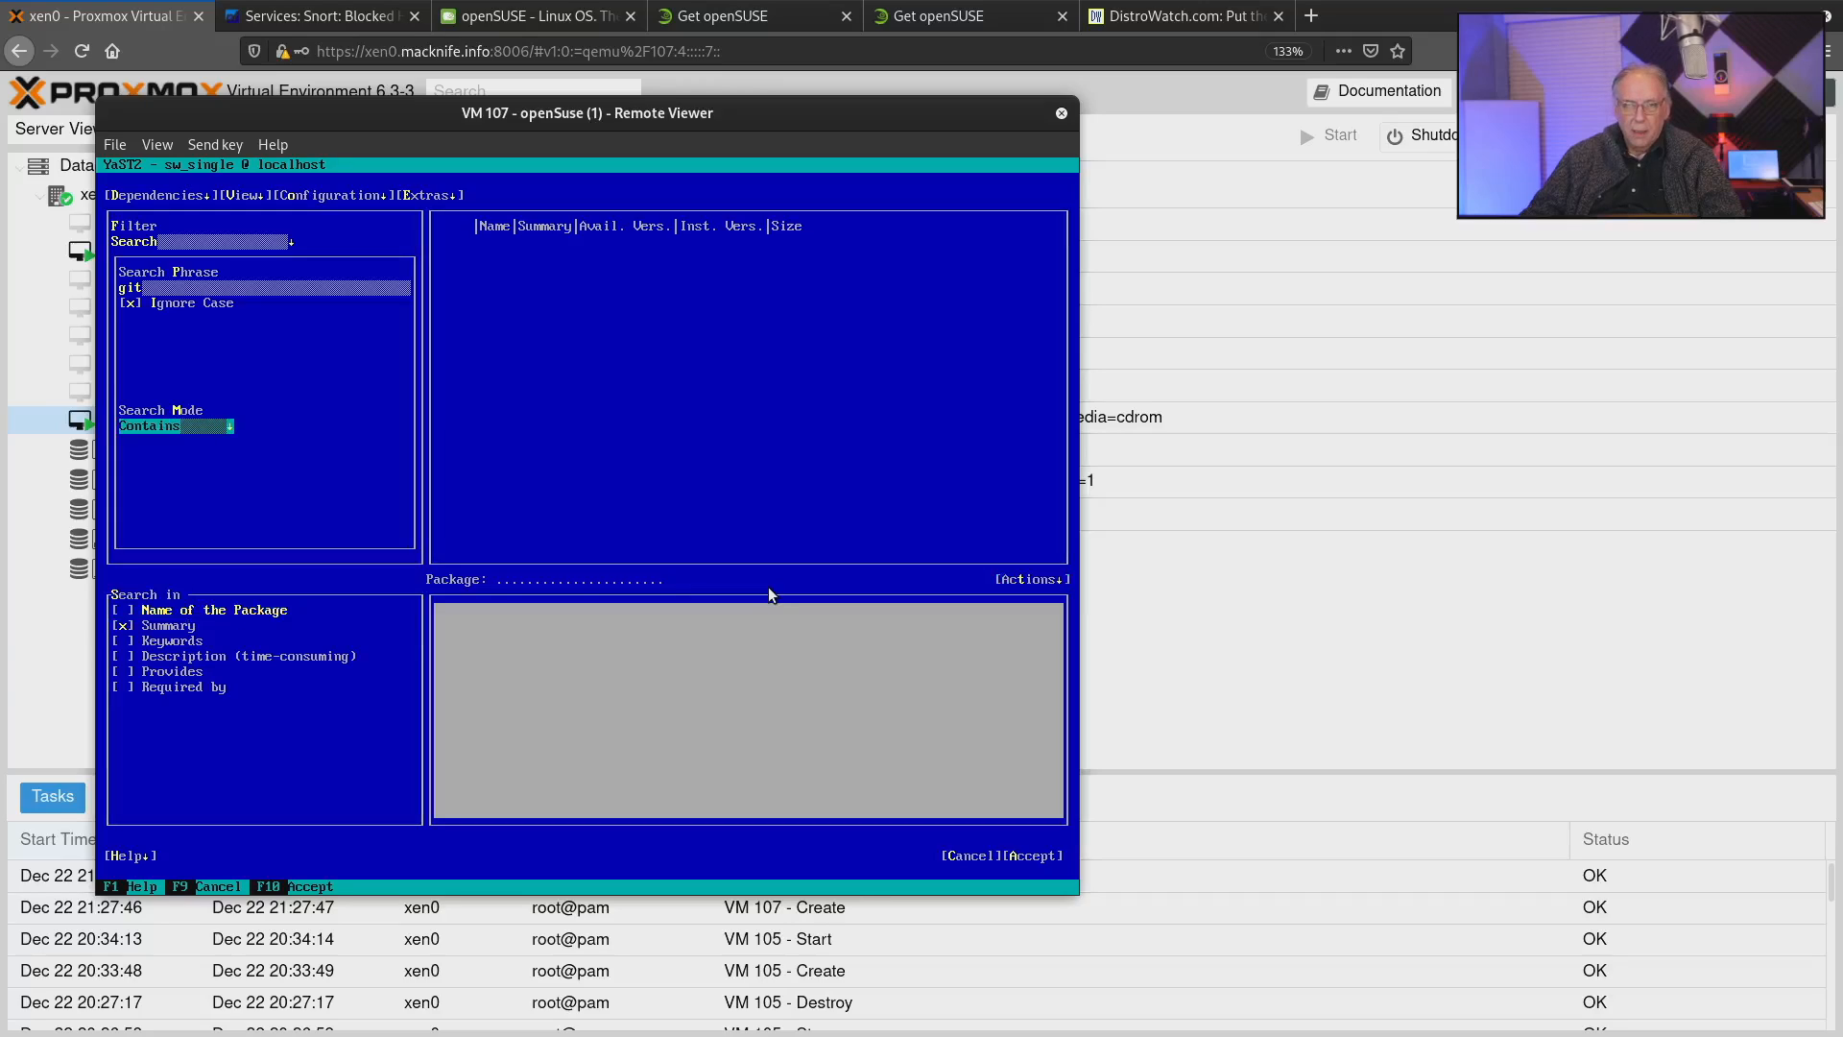
key("Tab")
key("Tab")
key("shift+Tab")
key("shift+Tab")
key("shift+Tab")
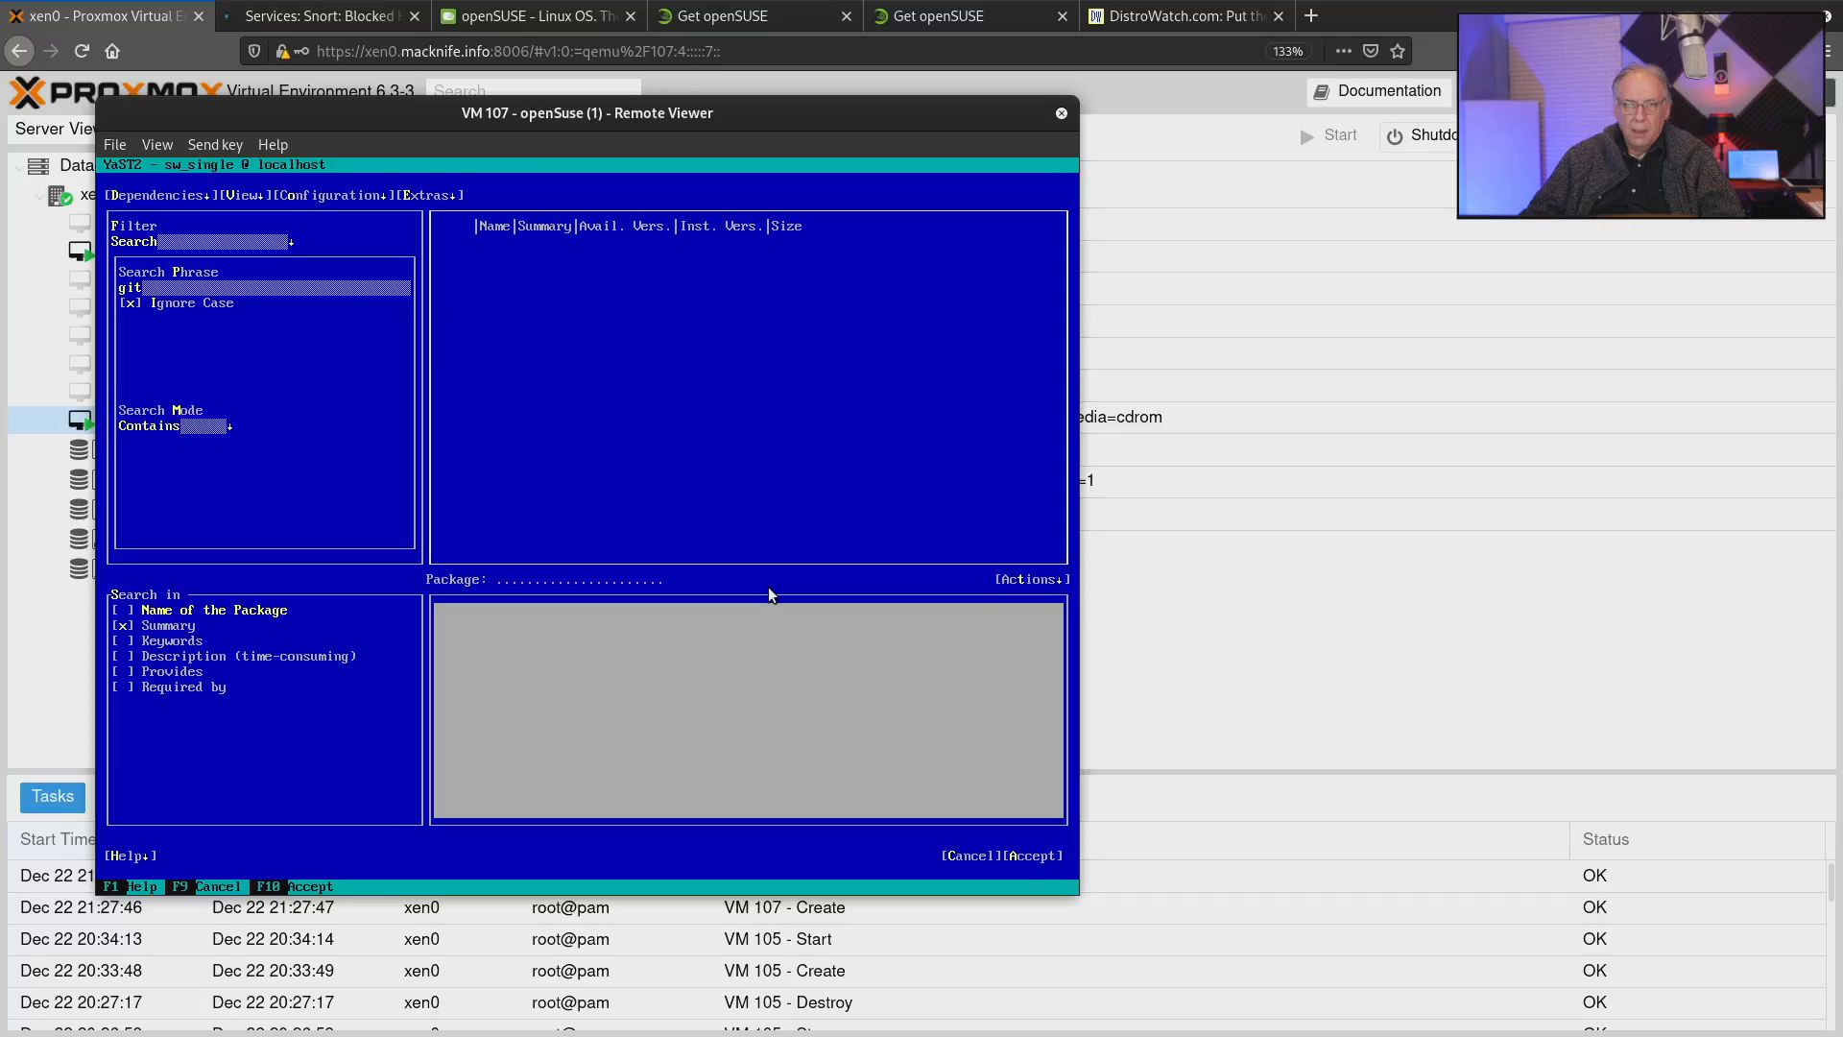
key("shift+Tab")
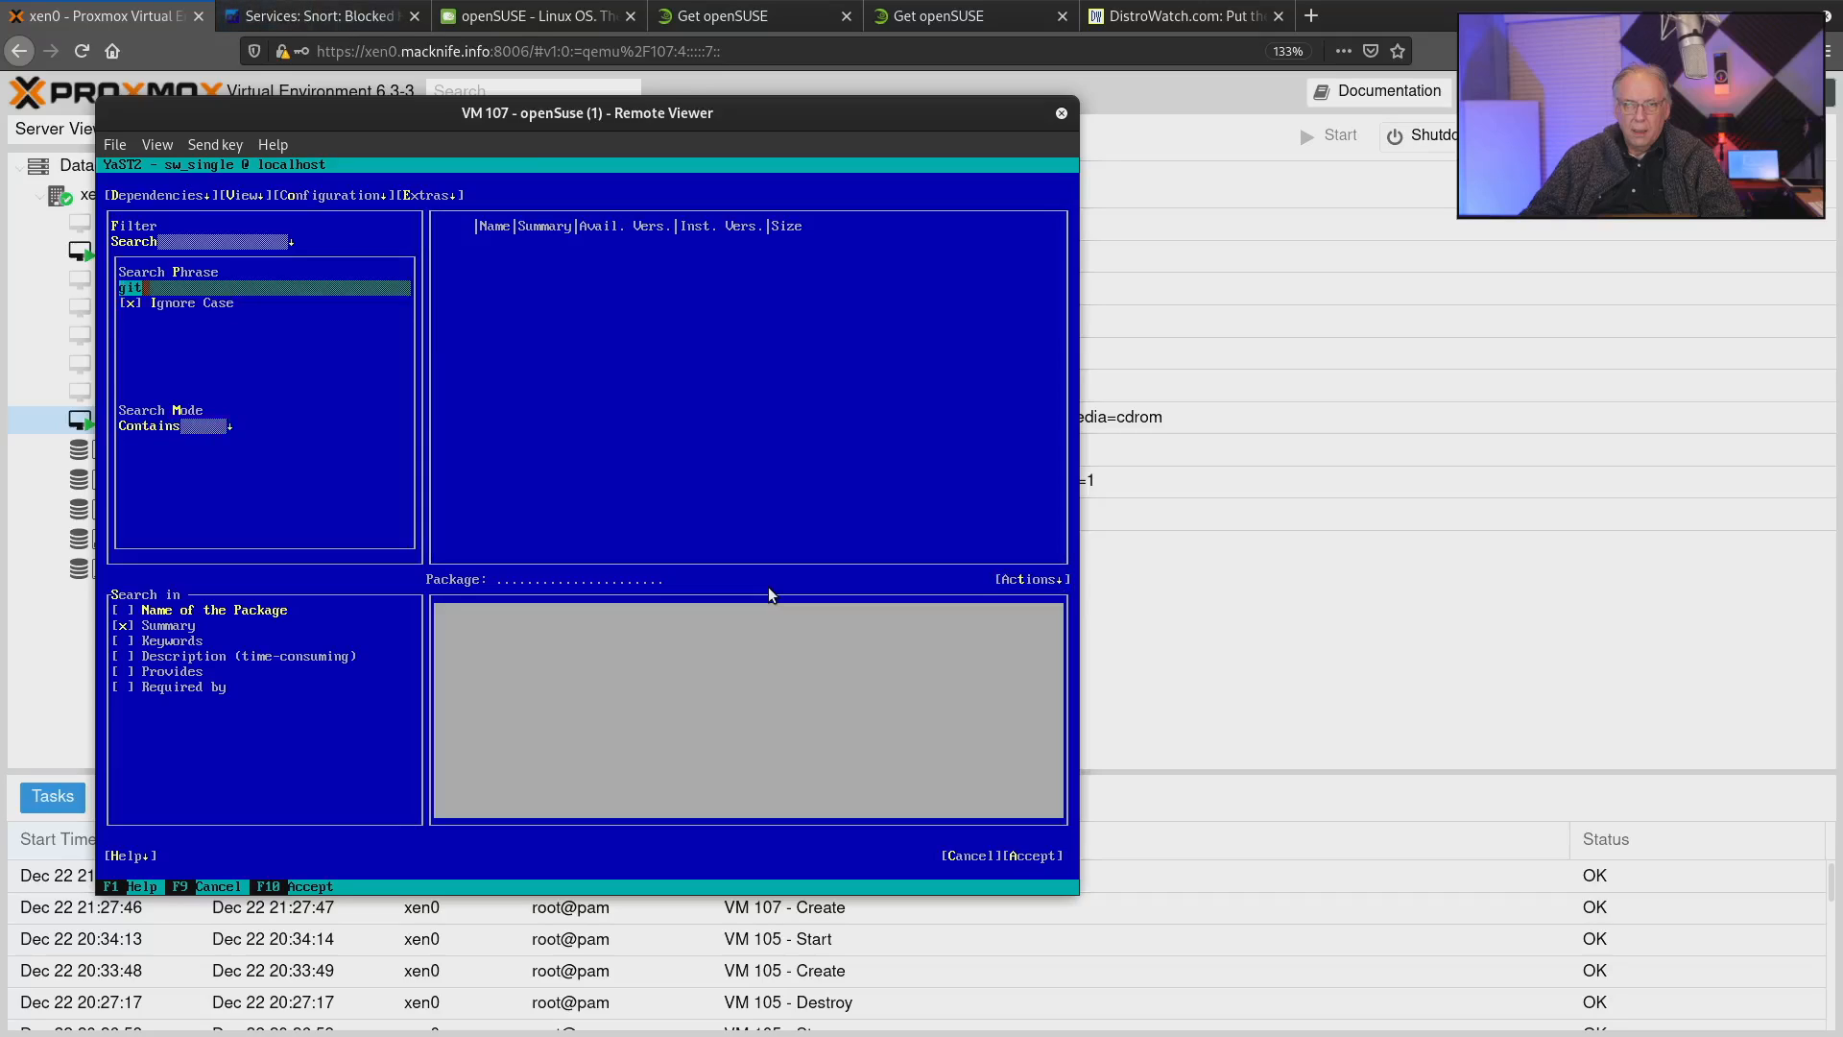
key("Return")
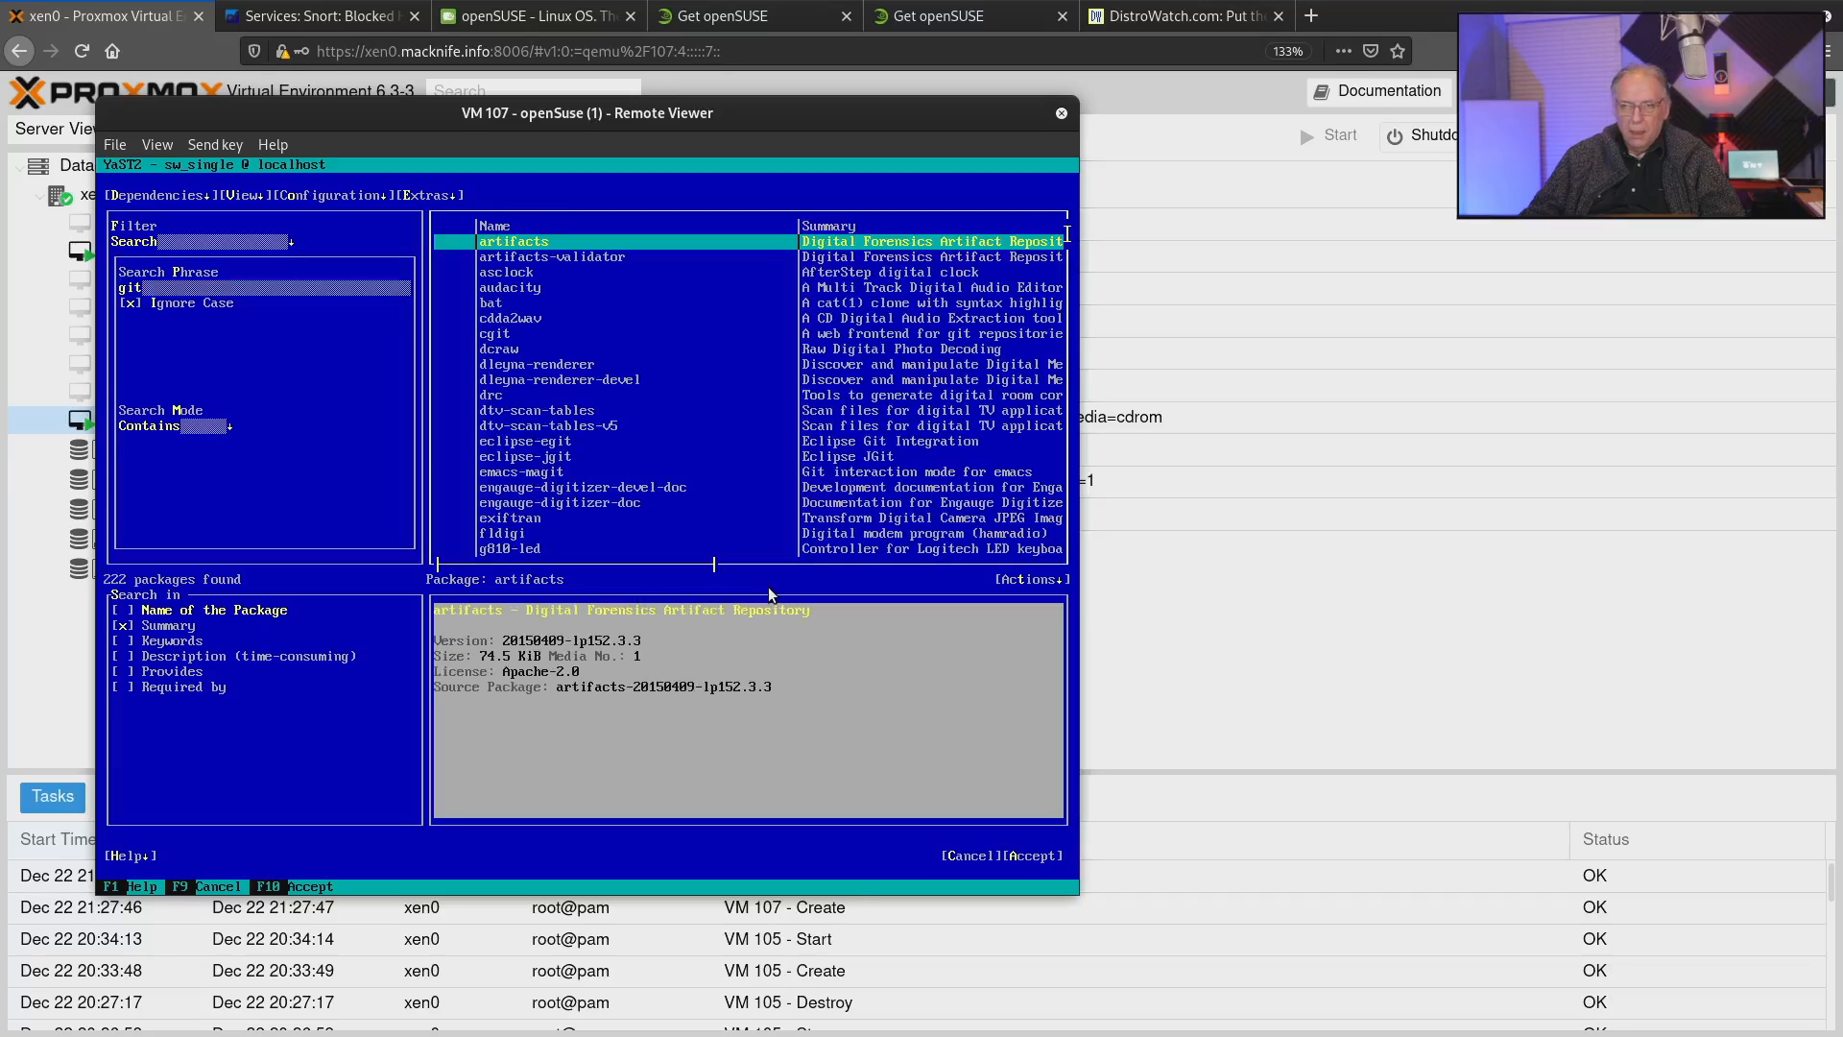
Find the git-core package in the search results and mark it for installation.
key("Right")
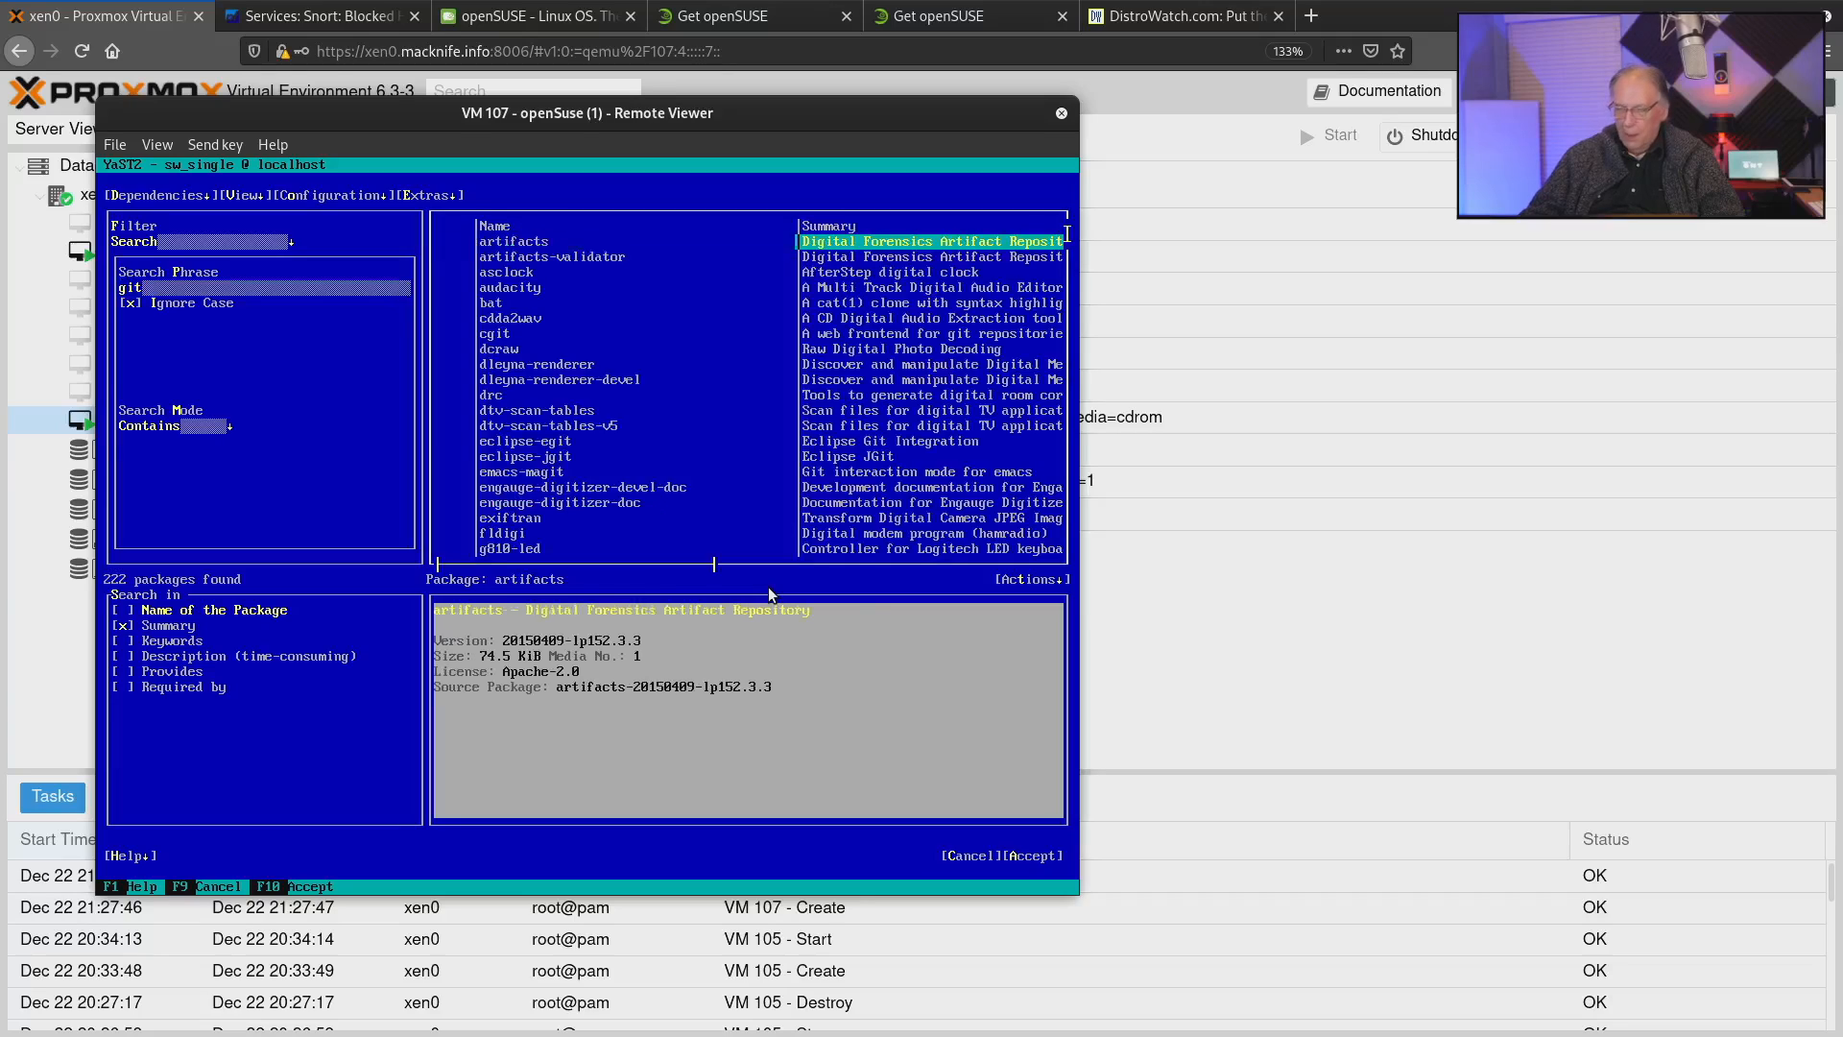
key("Down")
key("Down")
key("Down")
key("Down")
key("Down")
key("Down")
key("Down")
key("Down")
key("Down")
key("Down")
key("Down")
key("Down")
key("Down")
key("Down")
key("Down")
key("Down")
key("Down")
key("Down")
key("Down")
key("Down")
key("Down")
key("Down")
key("Down")
key("Down")
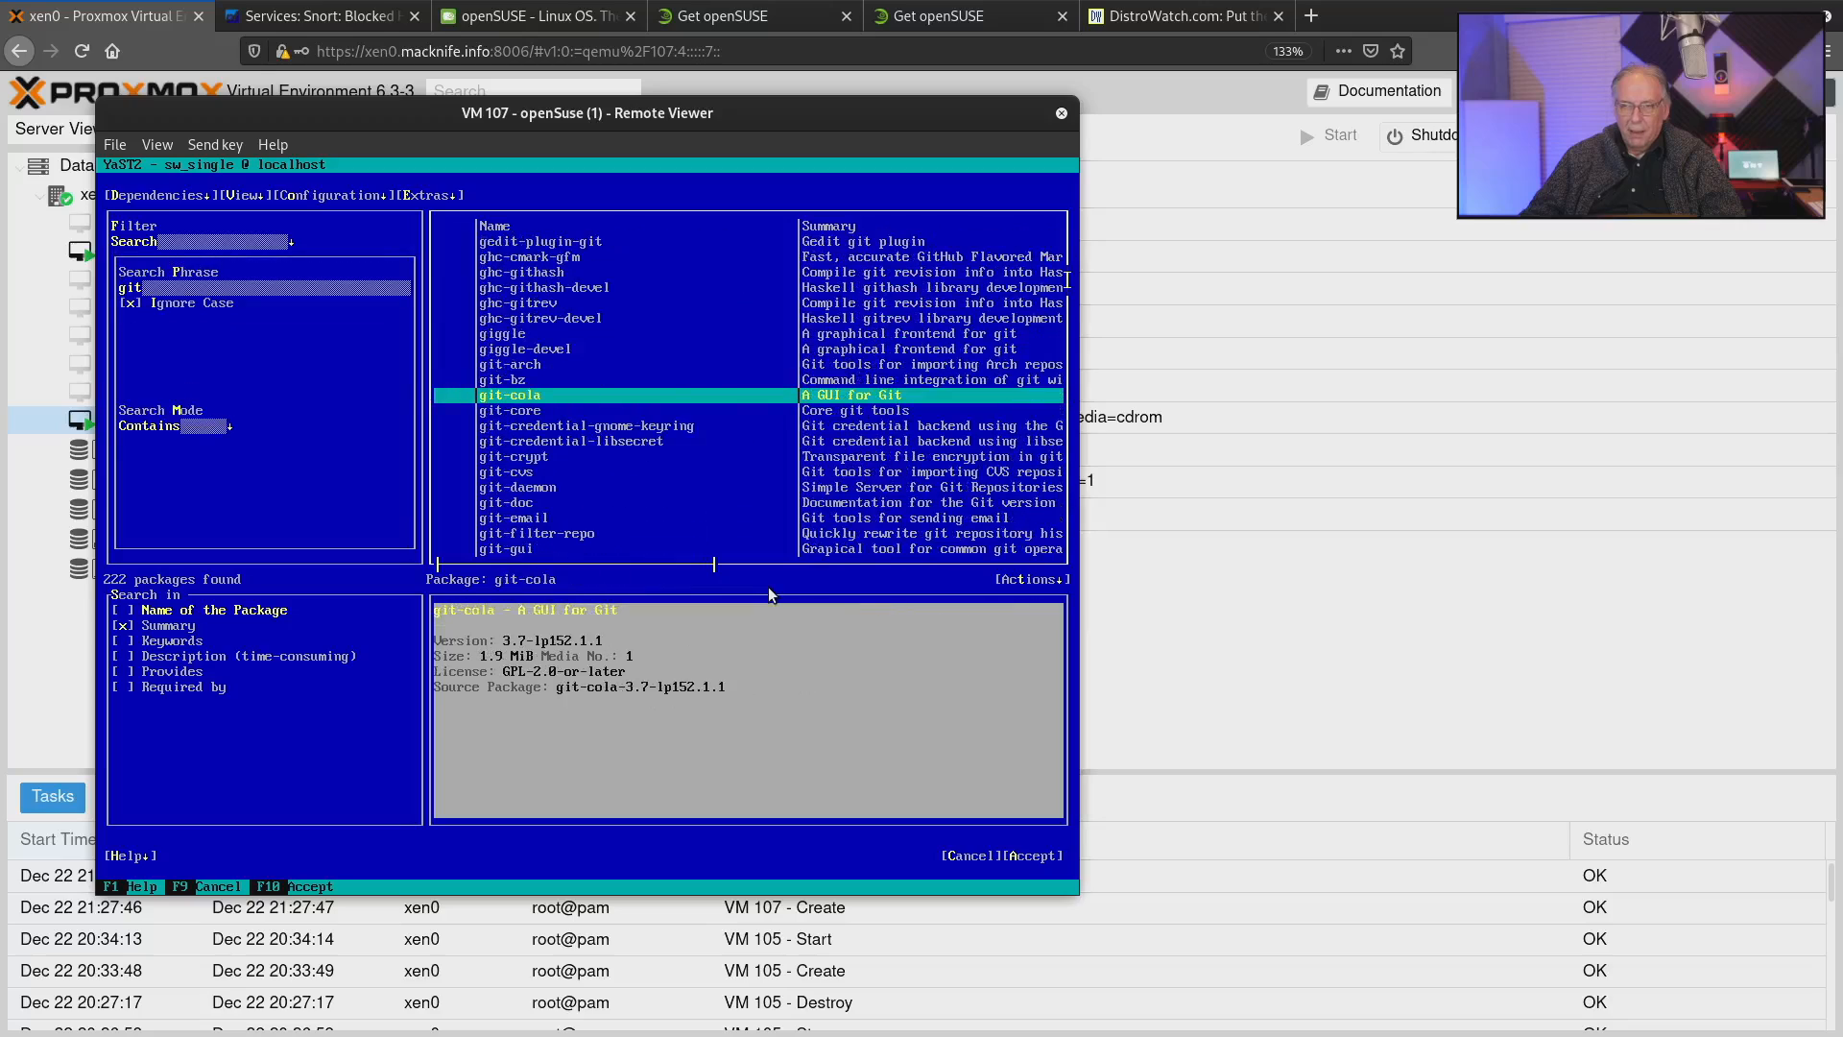
key("Up")
key("Up")
key("Down")
key("Down")
key("Down")
key("Down")
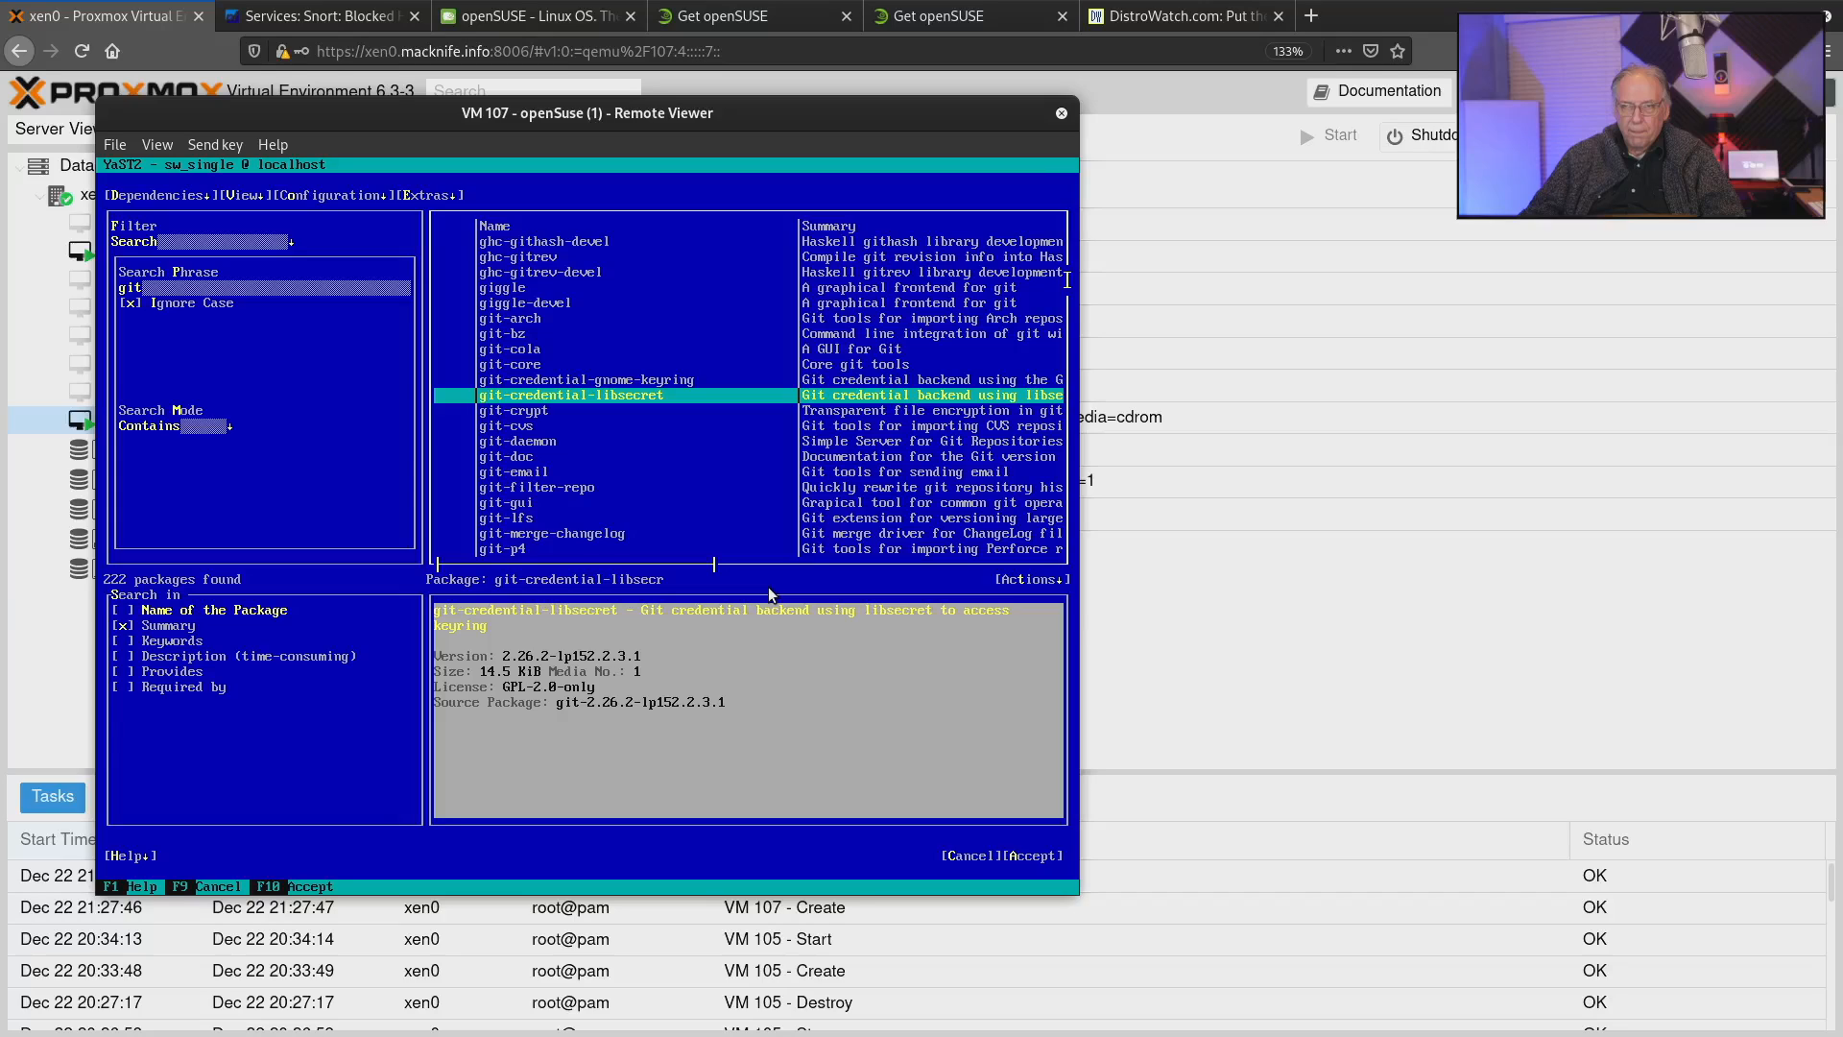
key("Down")
key("Down")
key("Down")
key("Down")
key("Down")
key("Down")
key("Down")
key("Down")
key("Down")
key("Down")
key("Down")
key("Down")
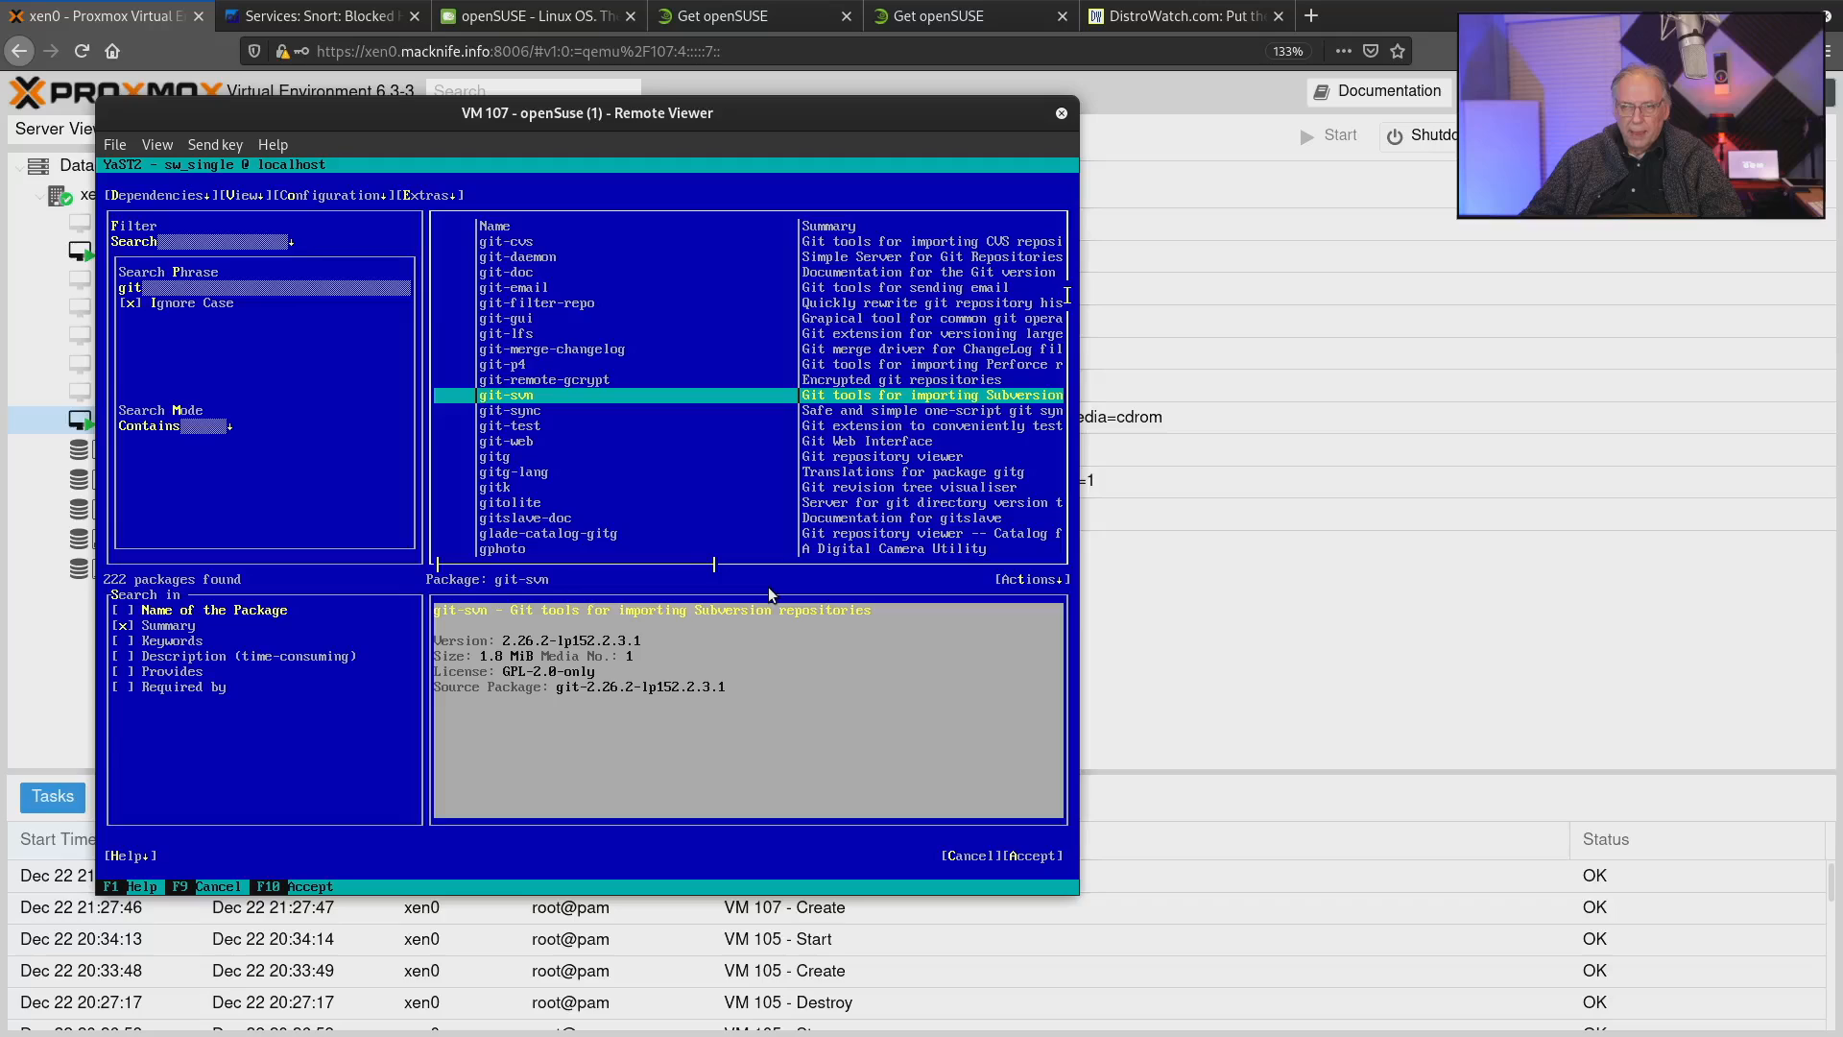
key("Up")
key("Up")
key("Up")
key("Up")
key("Up")
key("Up")
key("Up")
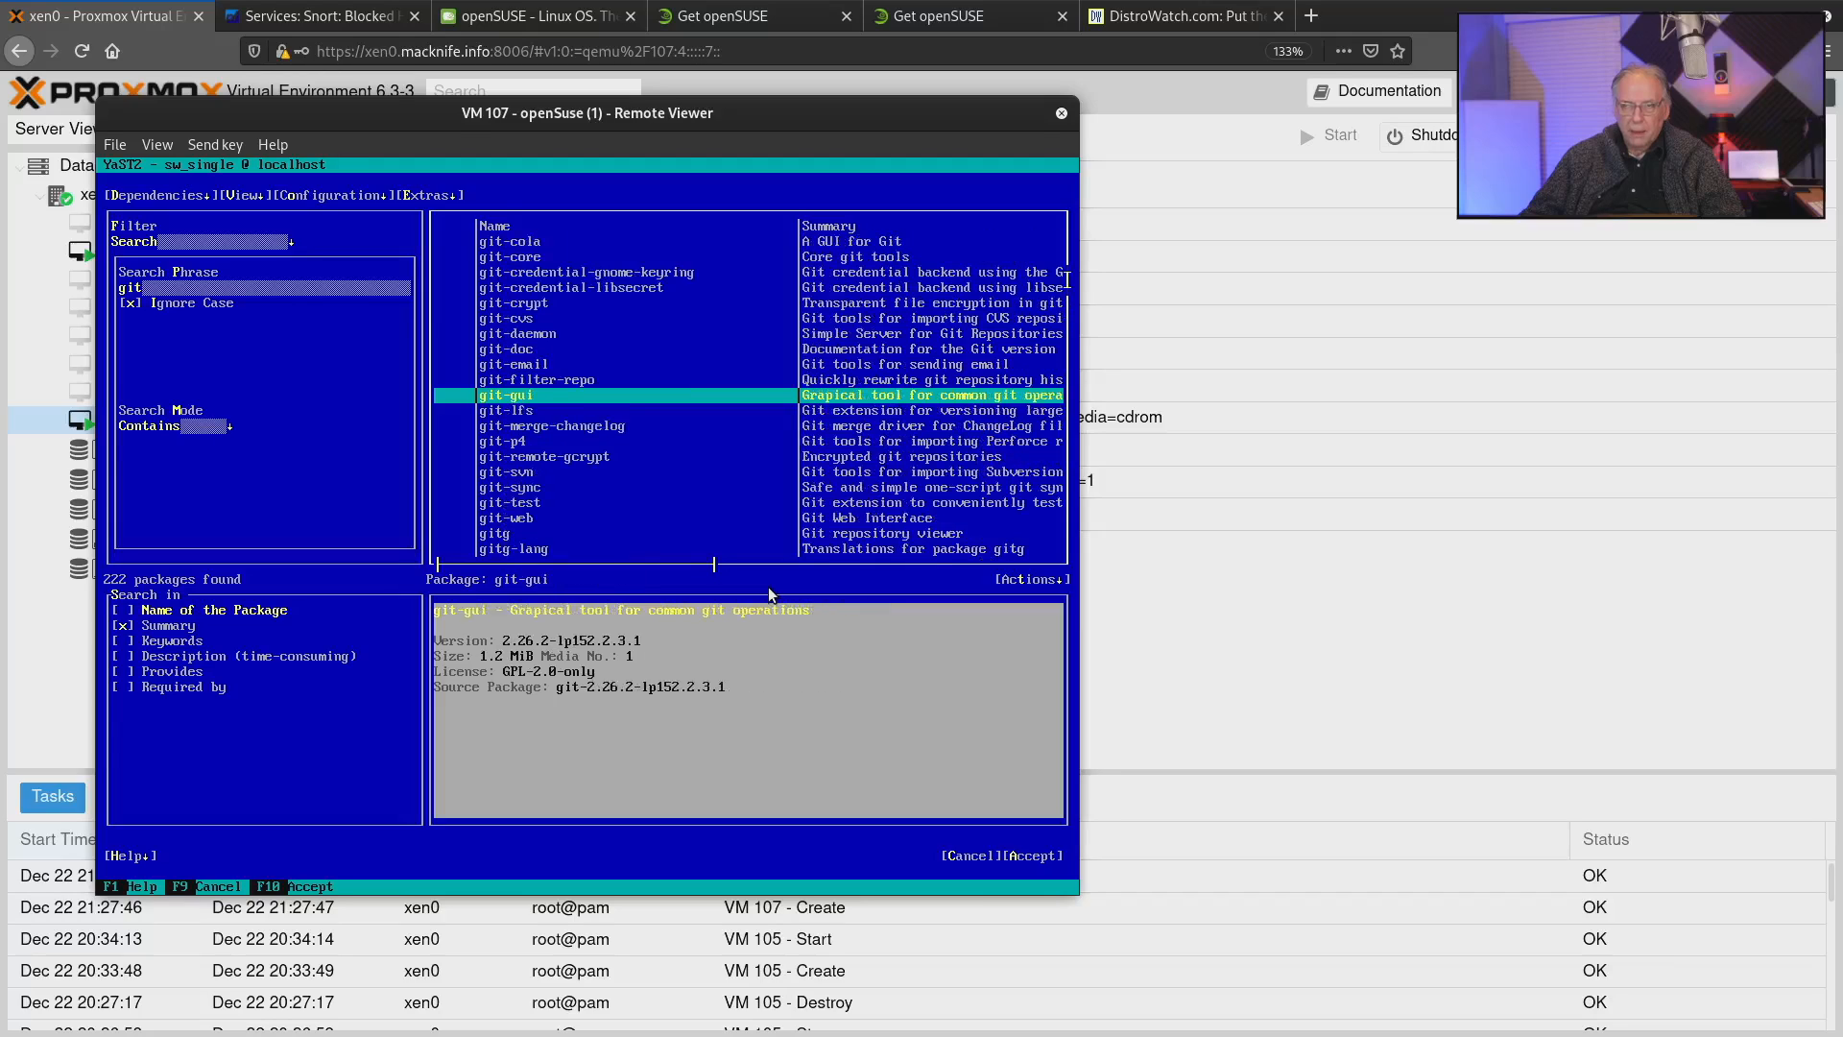
key("Up")
key("Up")
key("Up")
key("Up")
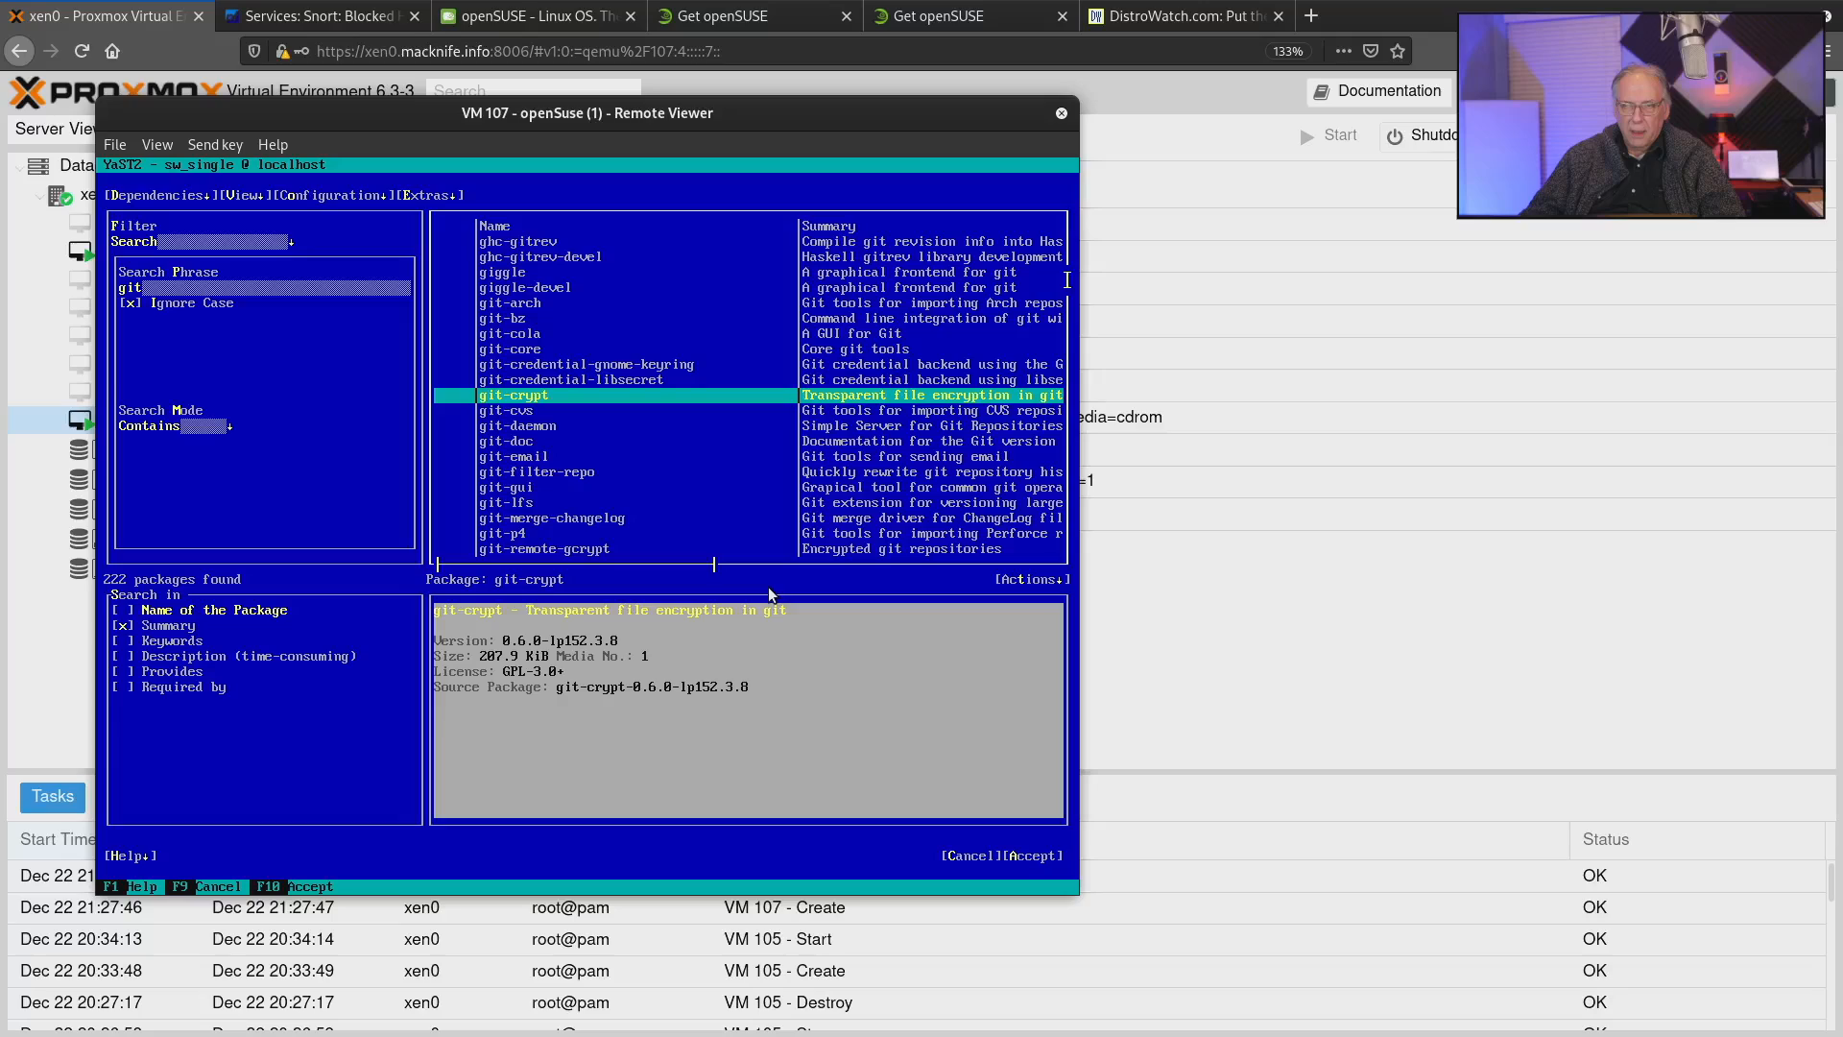
key("Up")
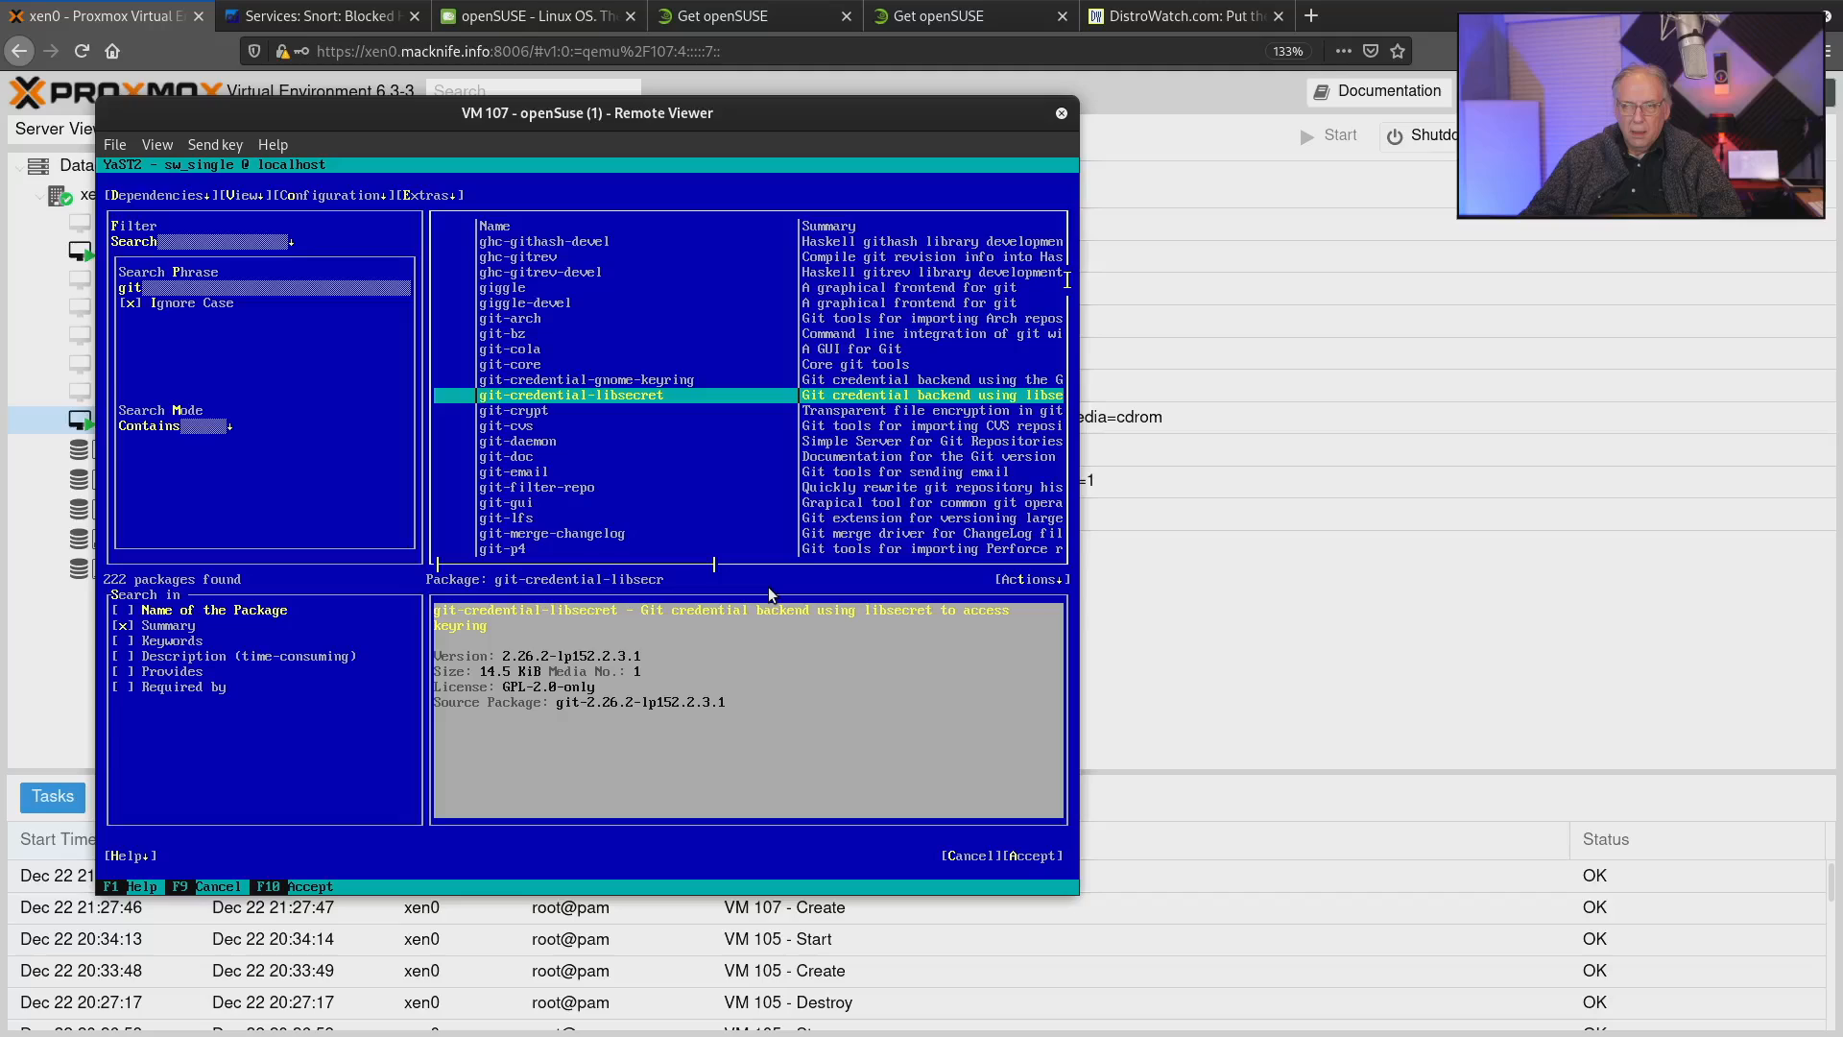
key("Up")
key("Up")
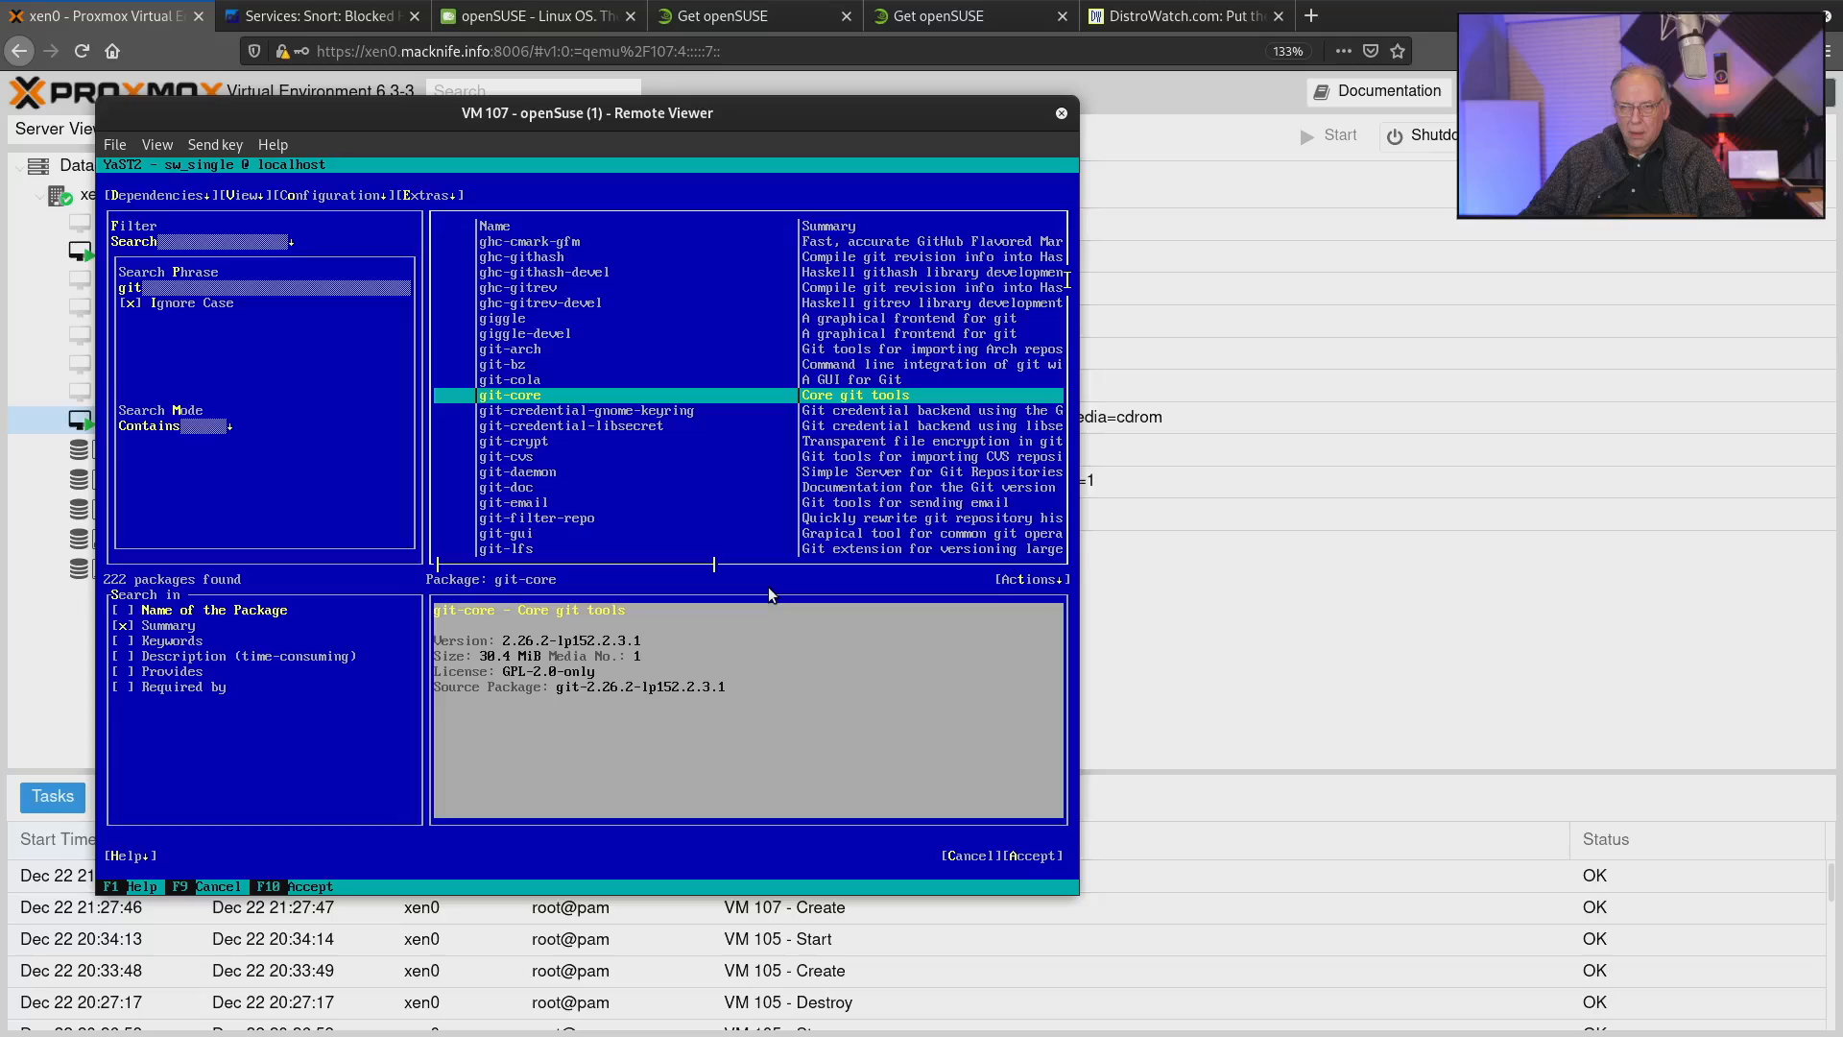
key("space")
Accept the package selection and back out of the automatic dependency changes.
key("Tab")
key("Tab")
key("Tab")
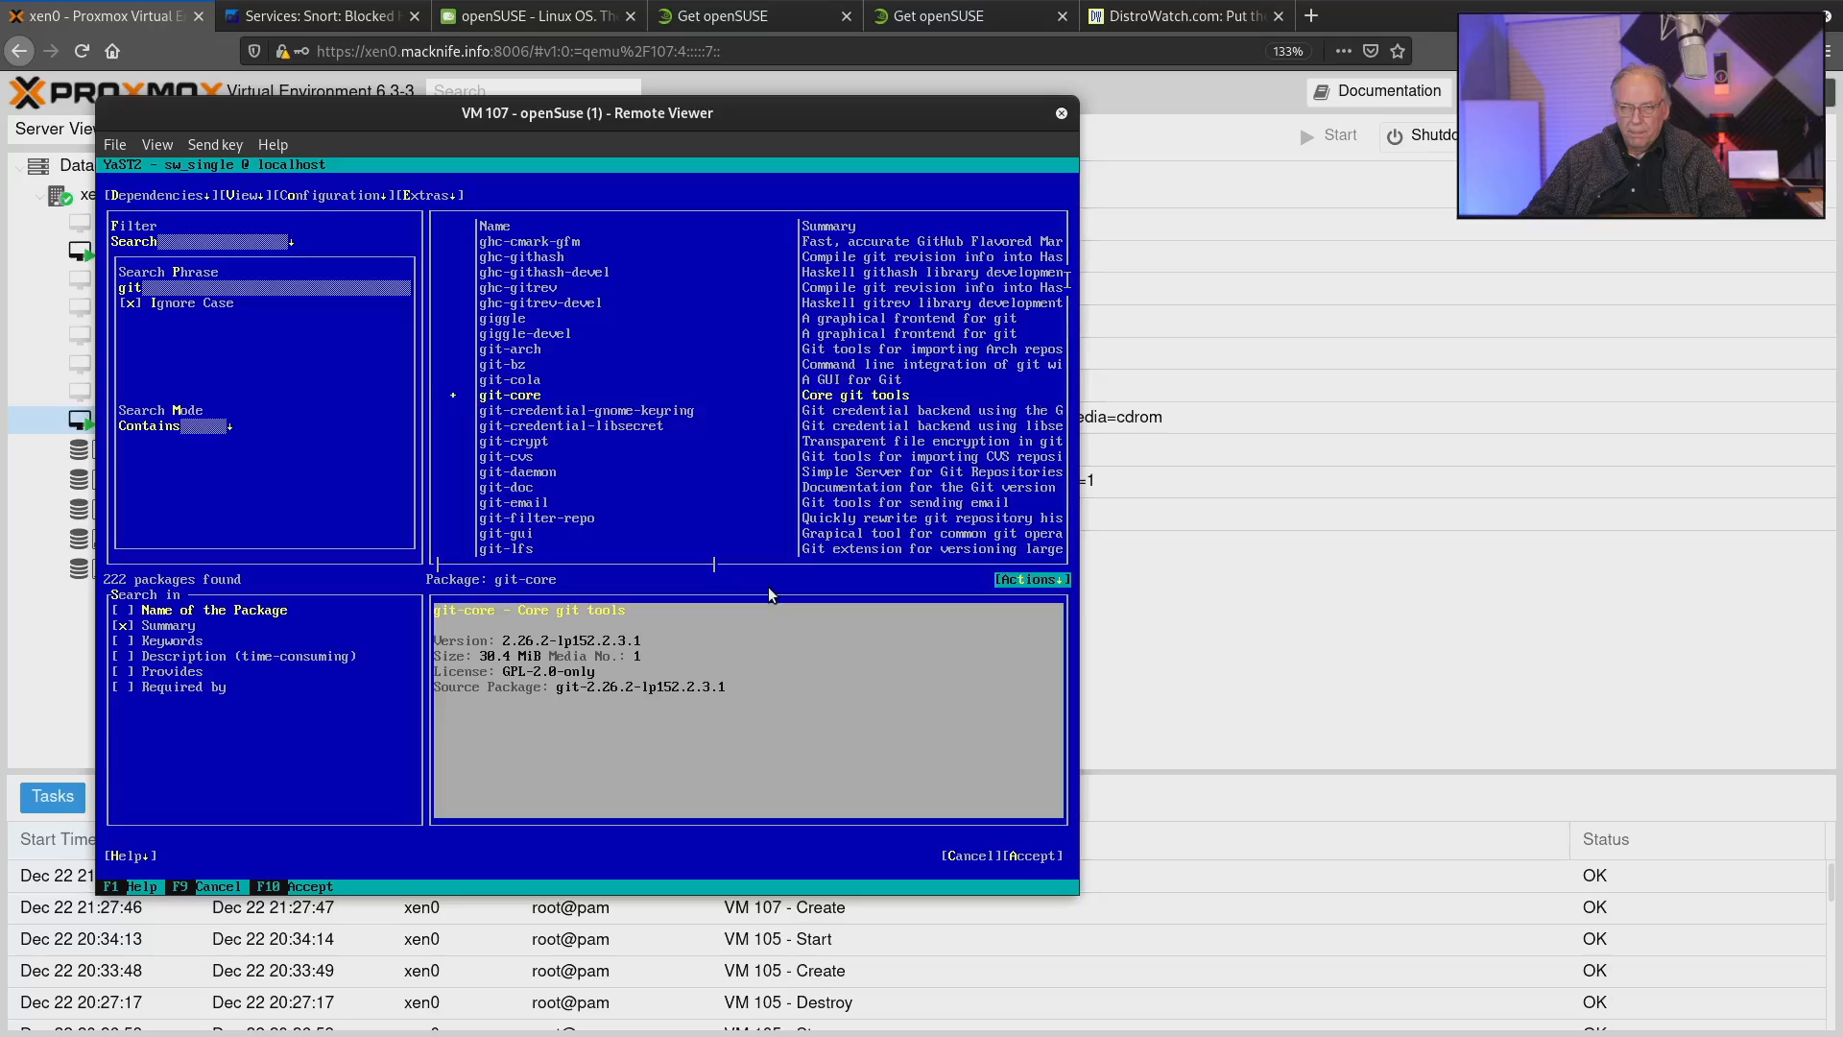
key("Tab")
key("Tab")
key("Tab")
key("Return")
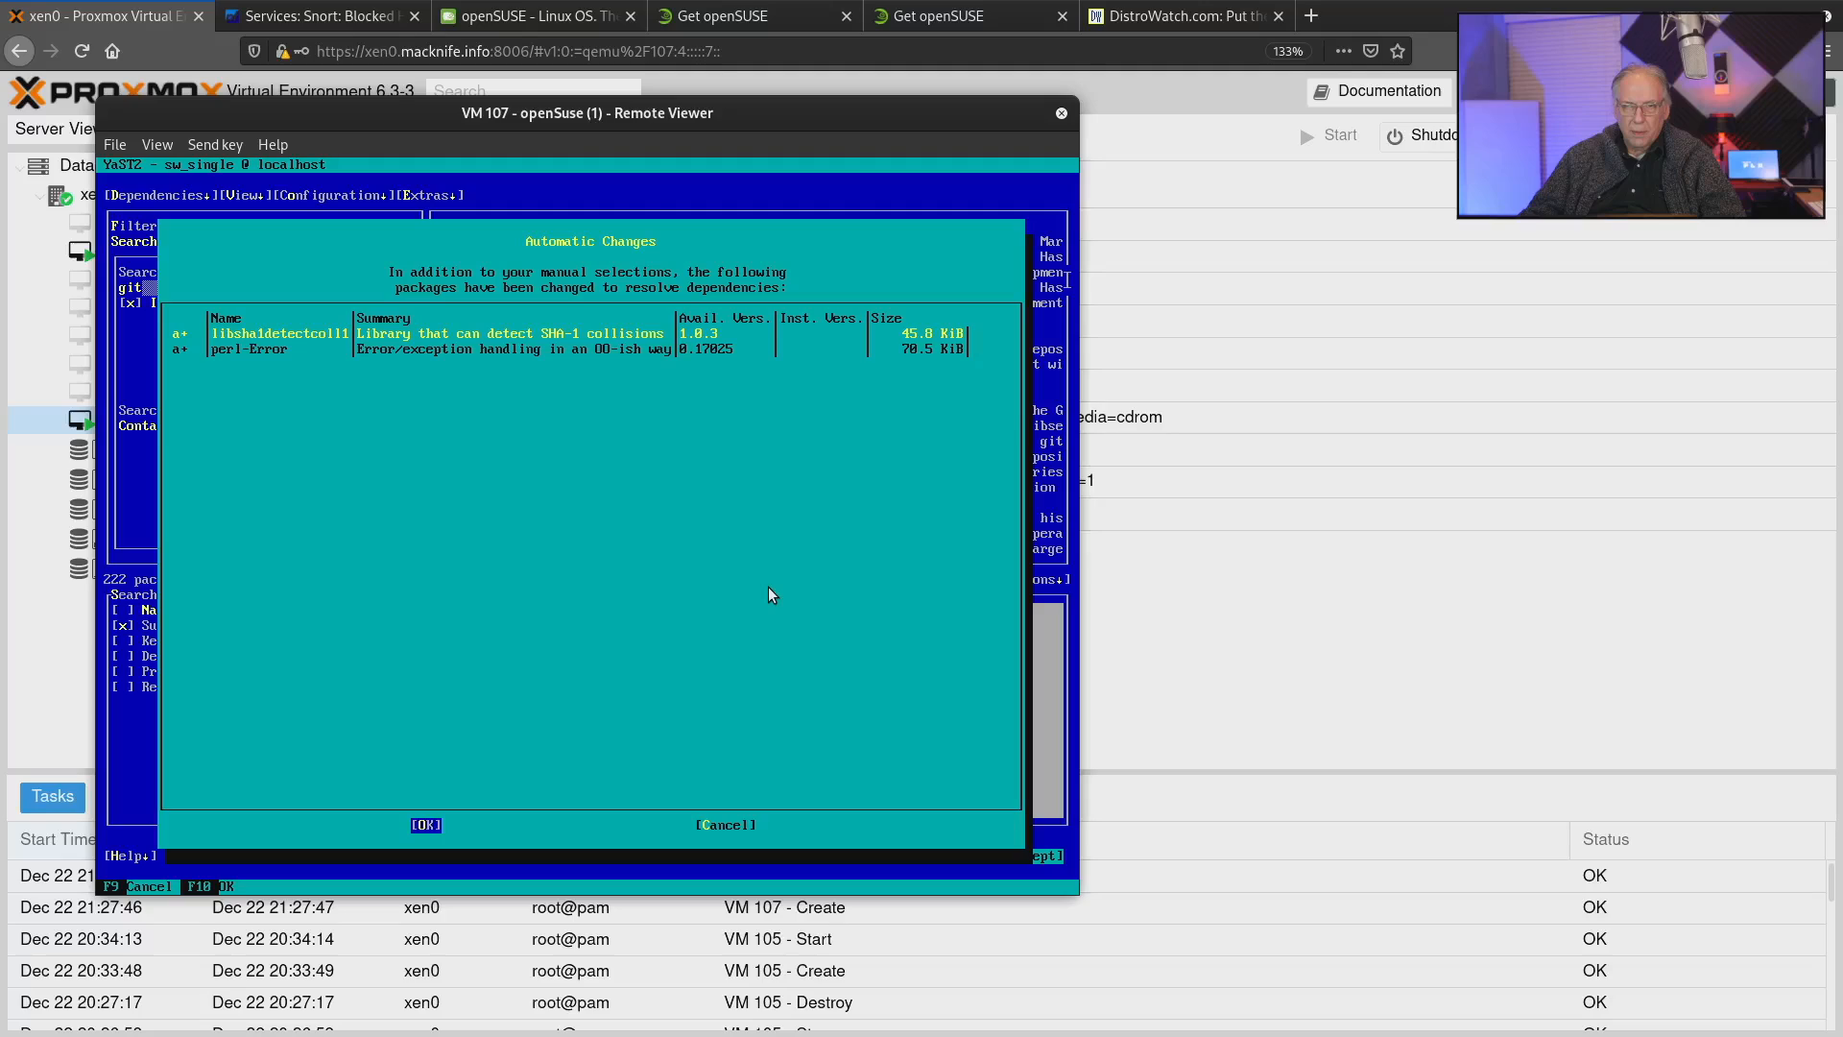
key("Tab")
key("Return")
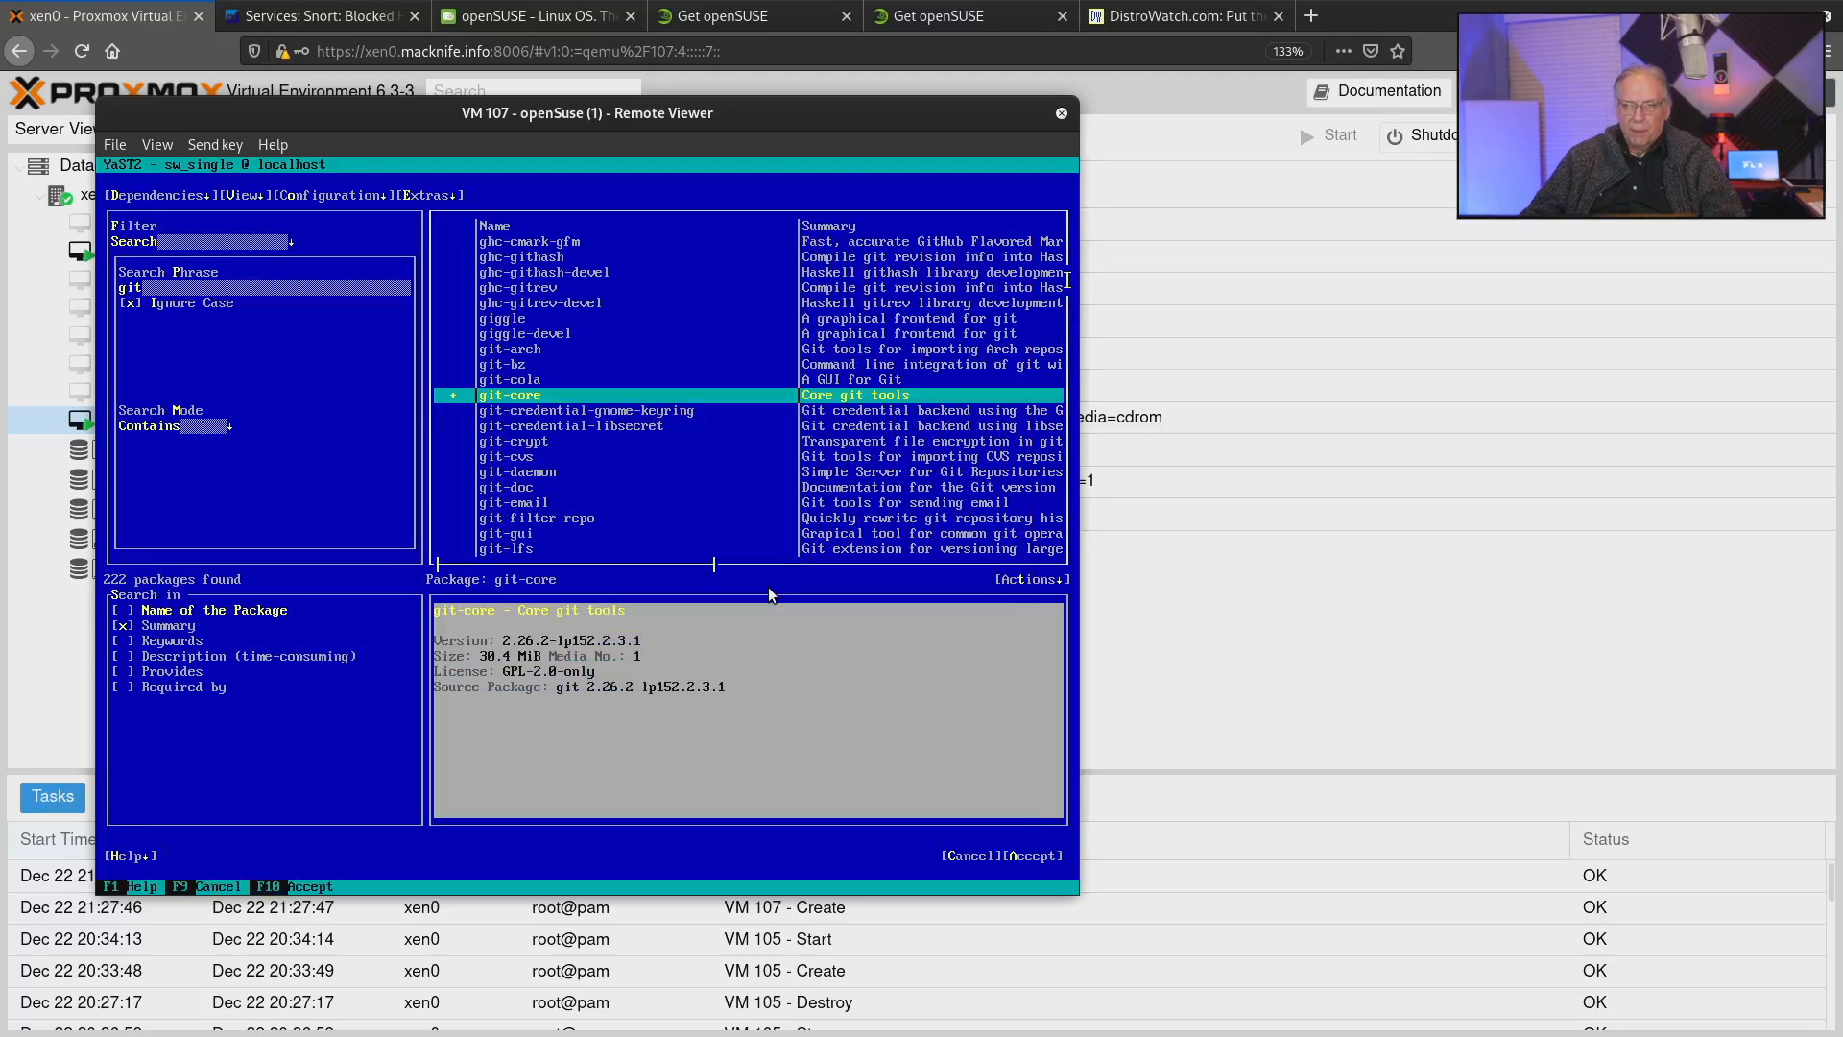
Replace the search phrase with htop and run the package search.
key("shift+Tab")
key("shift+Tab")
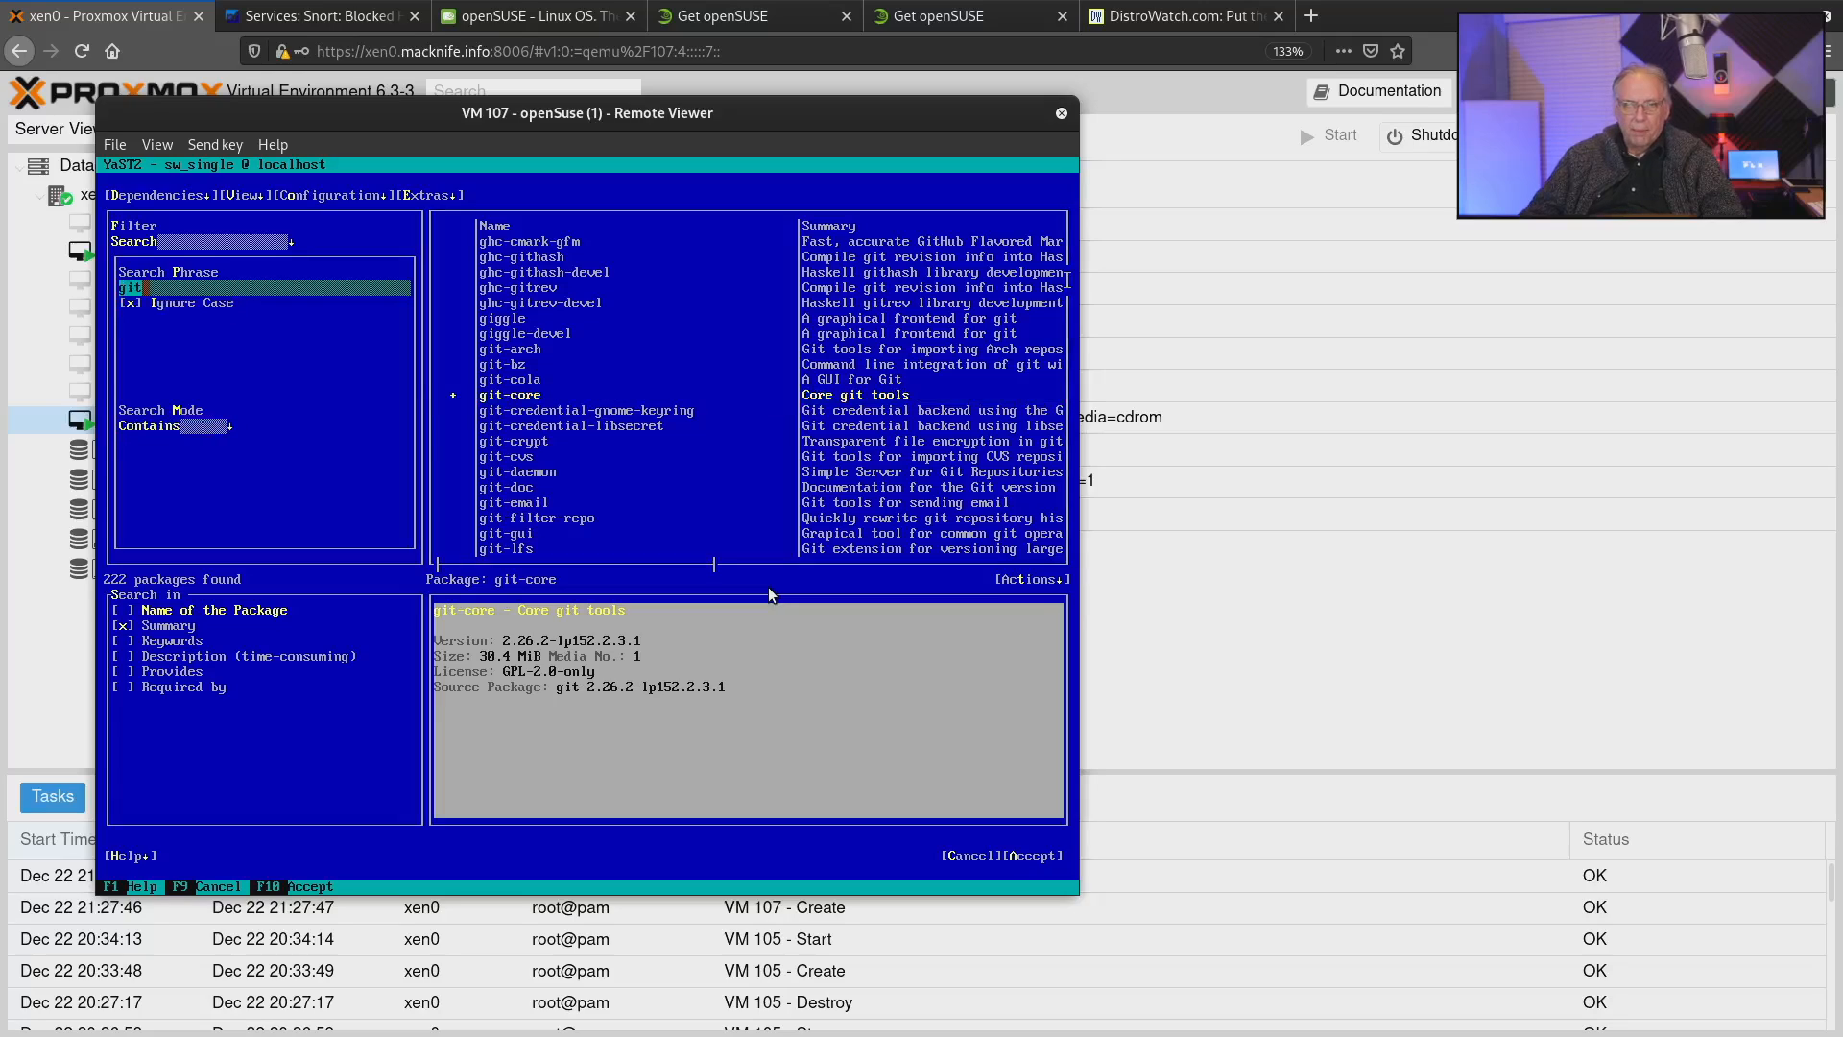
key("BackSpace")
key("BackSpace")
key("BackSpace")
type("htop")
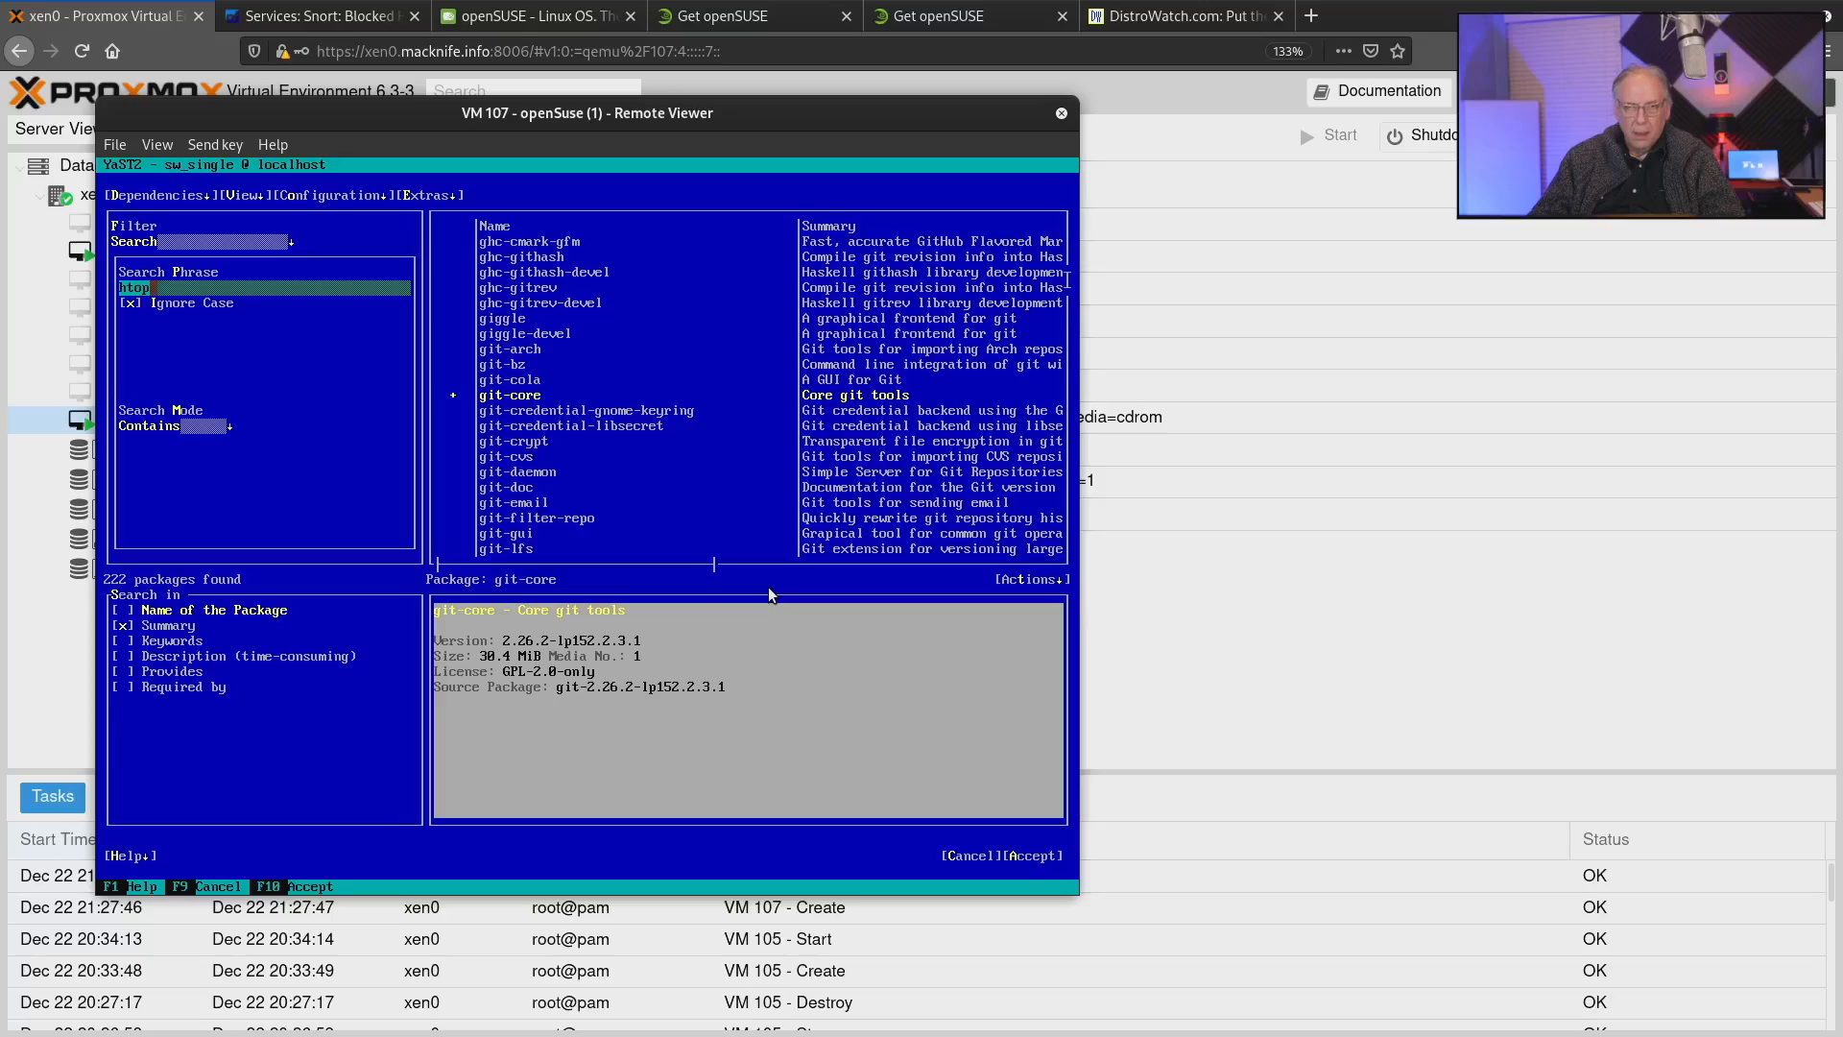
key("Return")
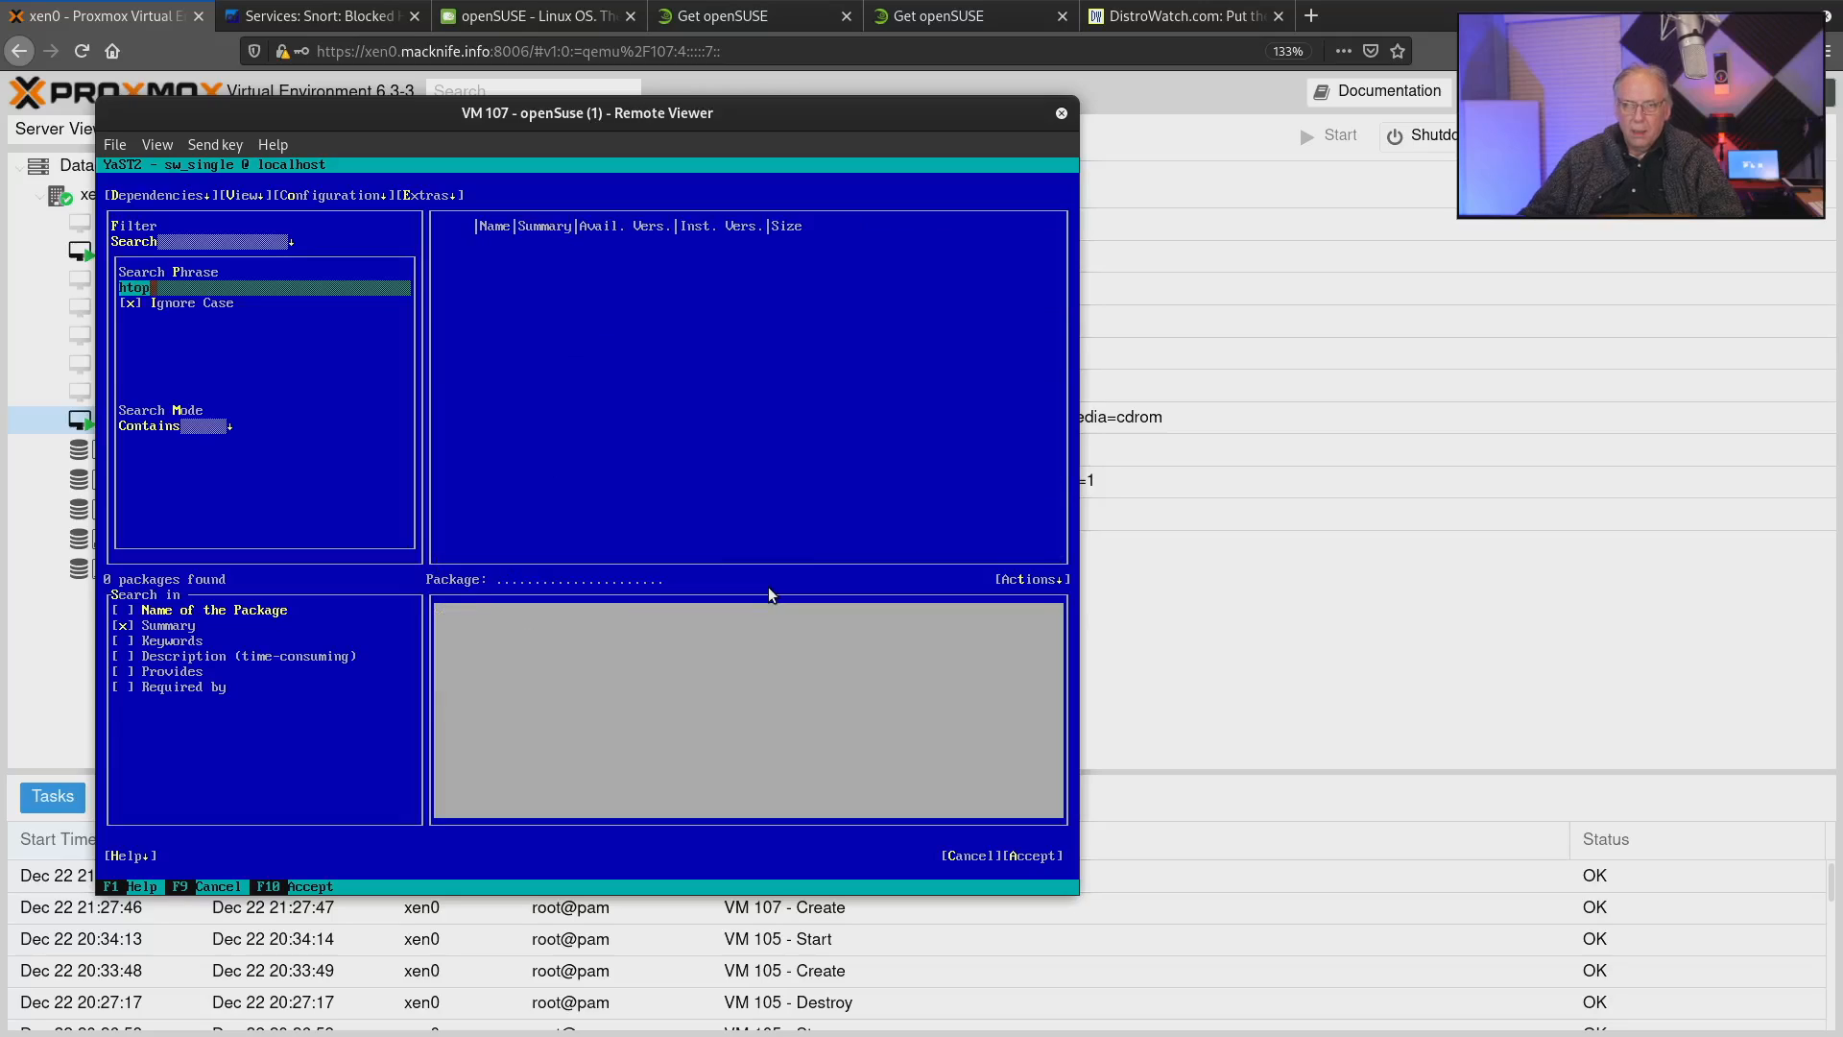
Include the package name in the search scope, re-enter htop as the search phrase and run the search.
key("Tab")
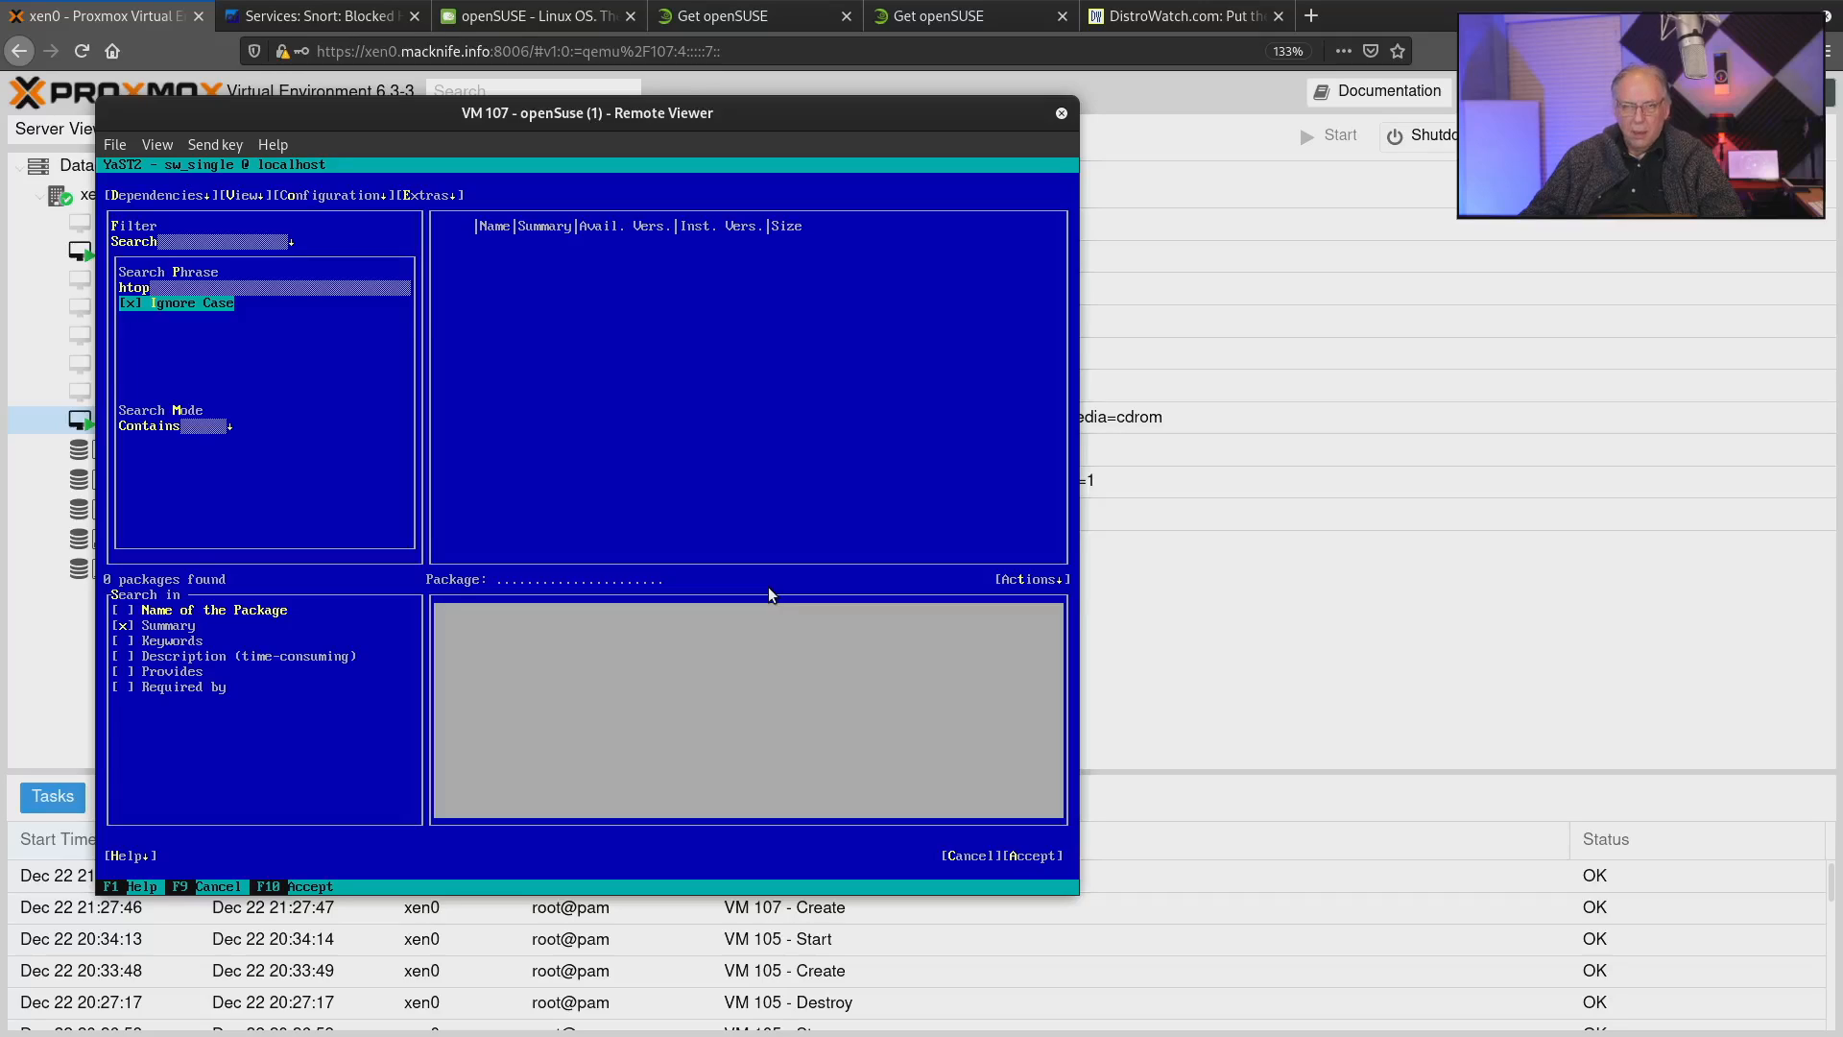
key("shift+Tab")
key("shift+Tab")
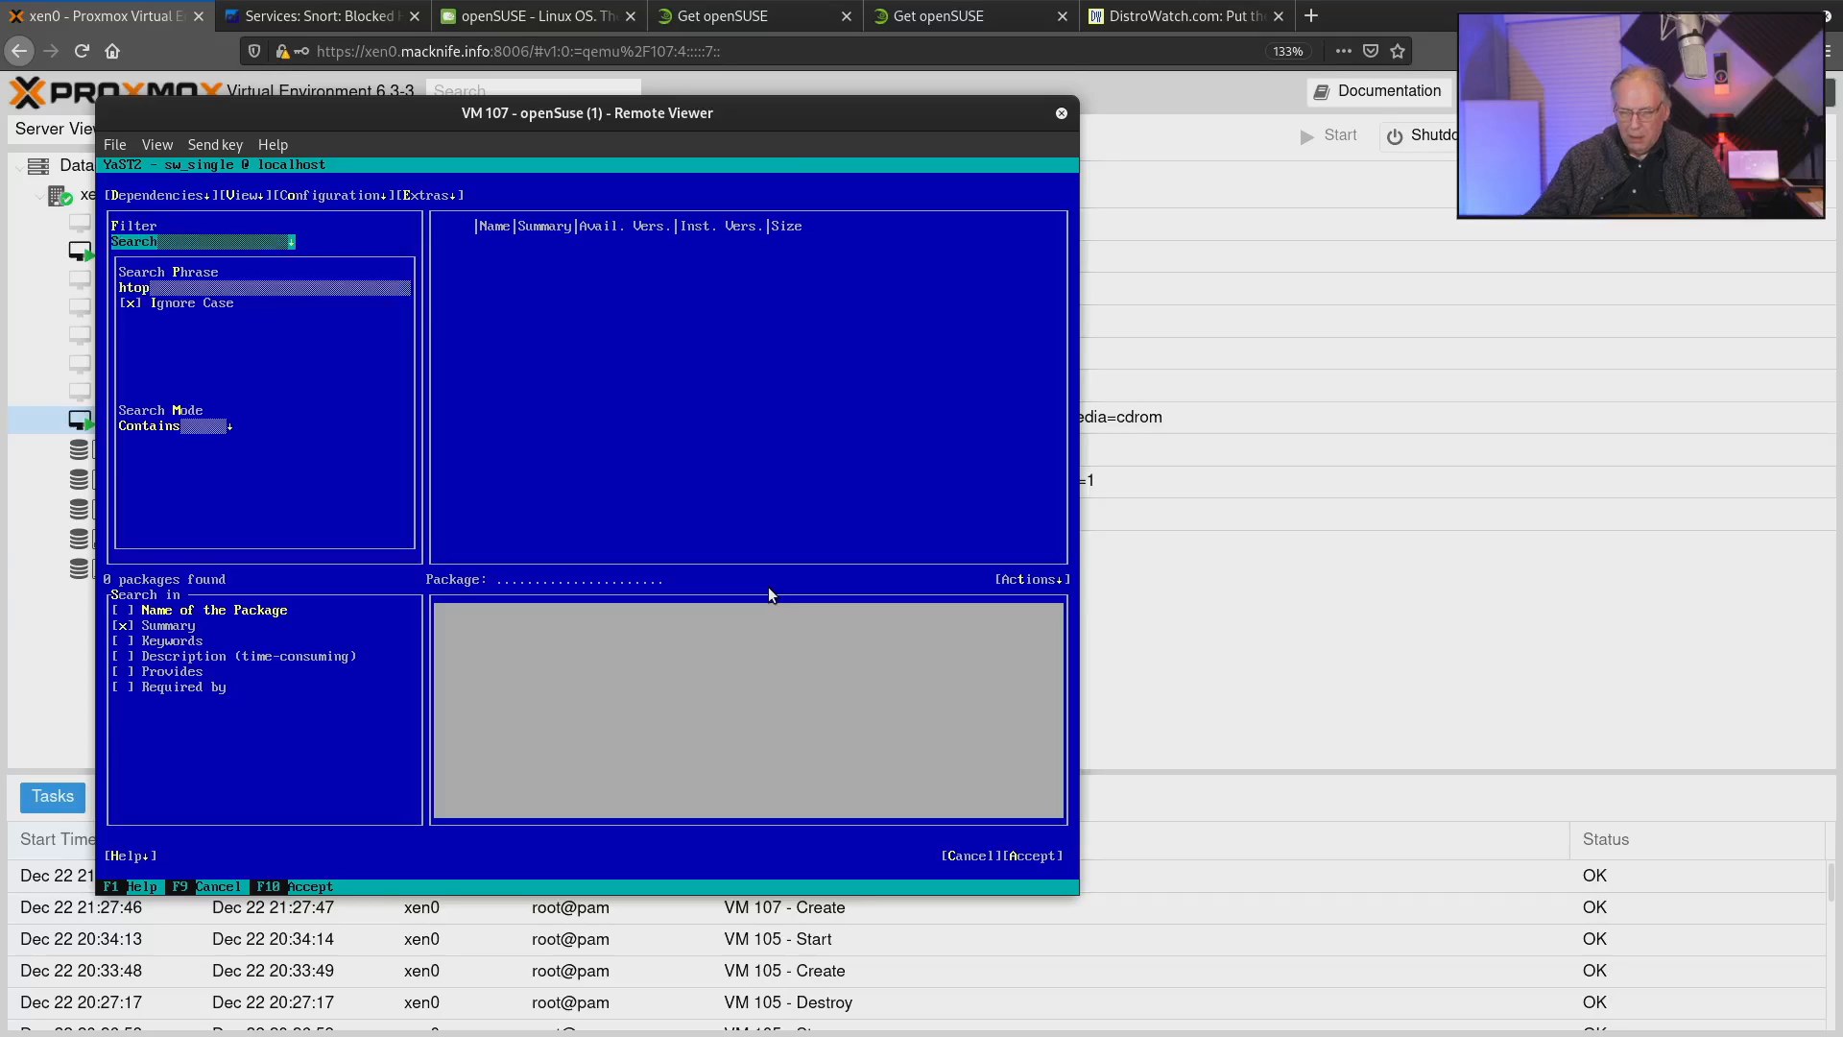
key("Tab")
type("to")
key("BackSpace")
key("BackSpace")
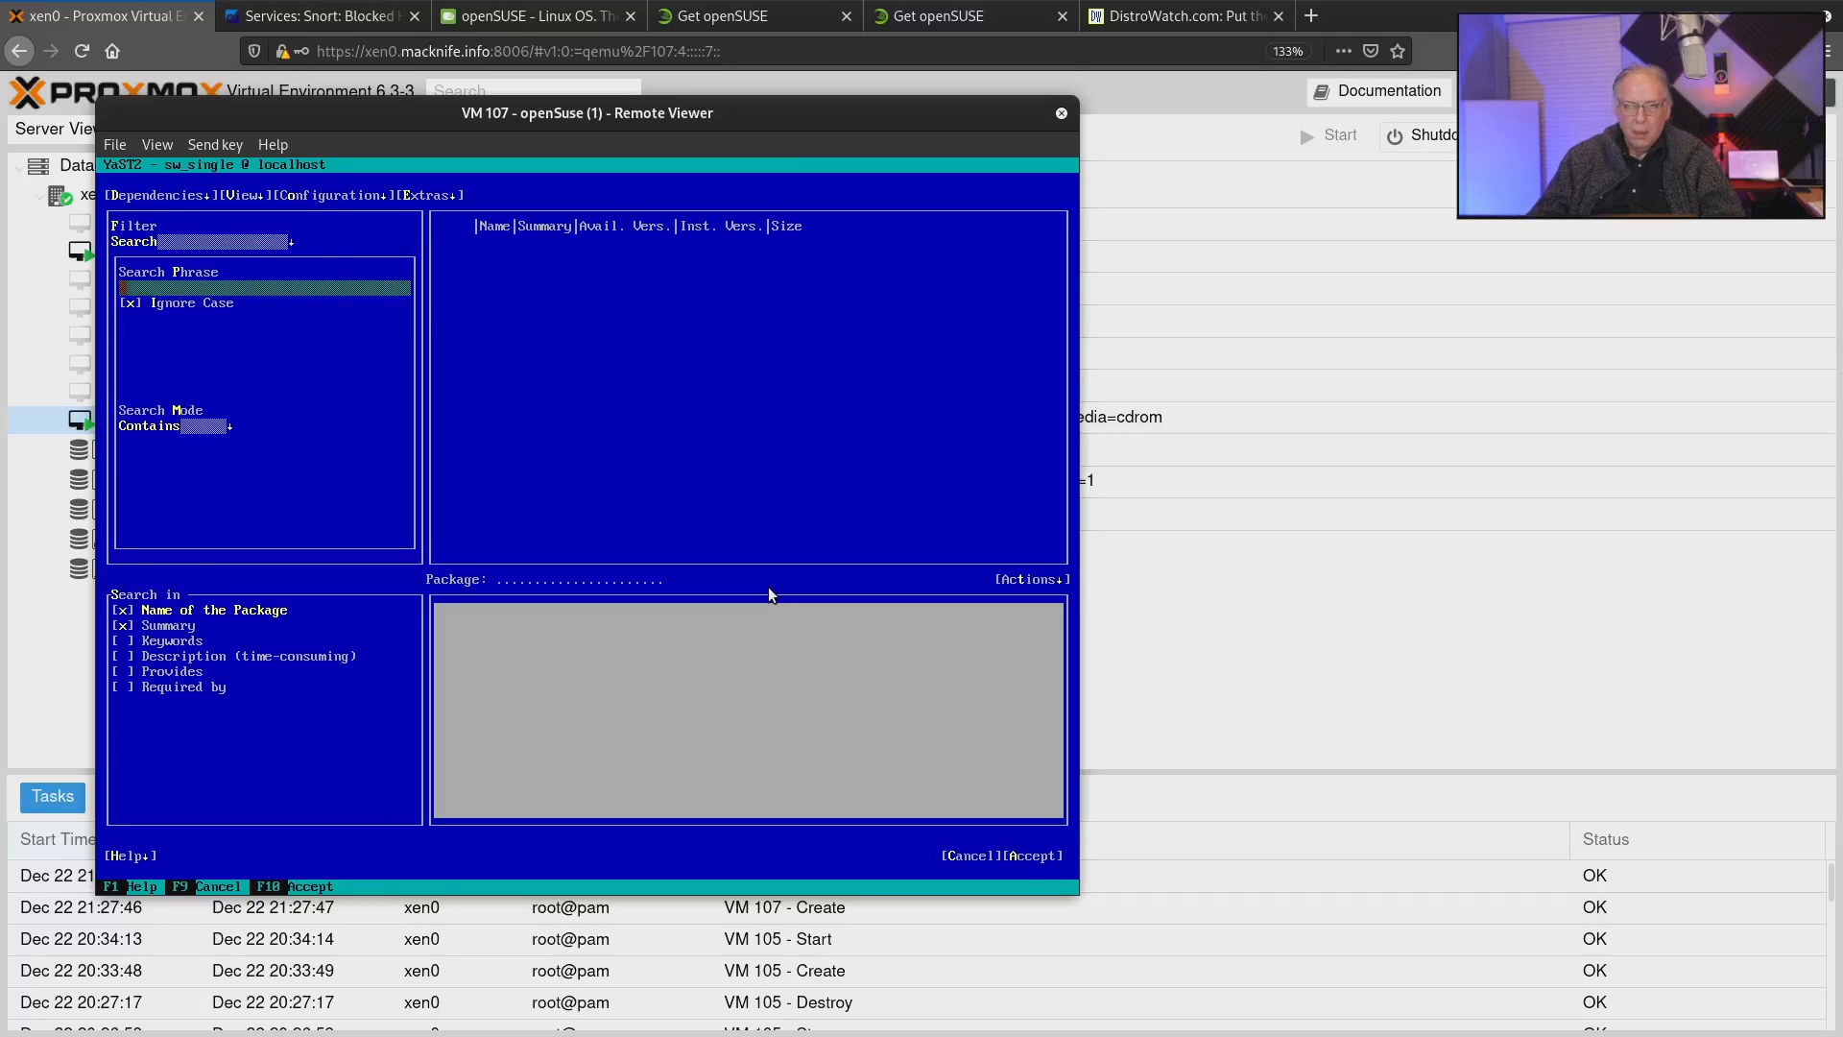
key("shift+Tab")
key("Tab")
type("htop")
key("Return")
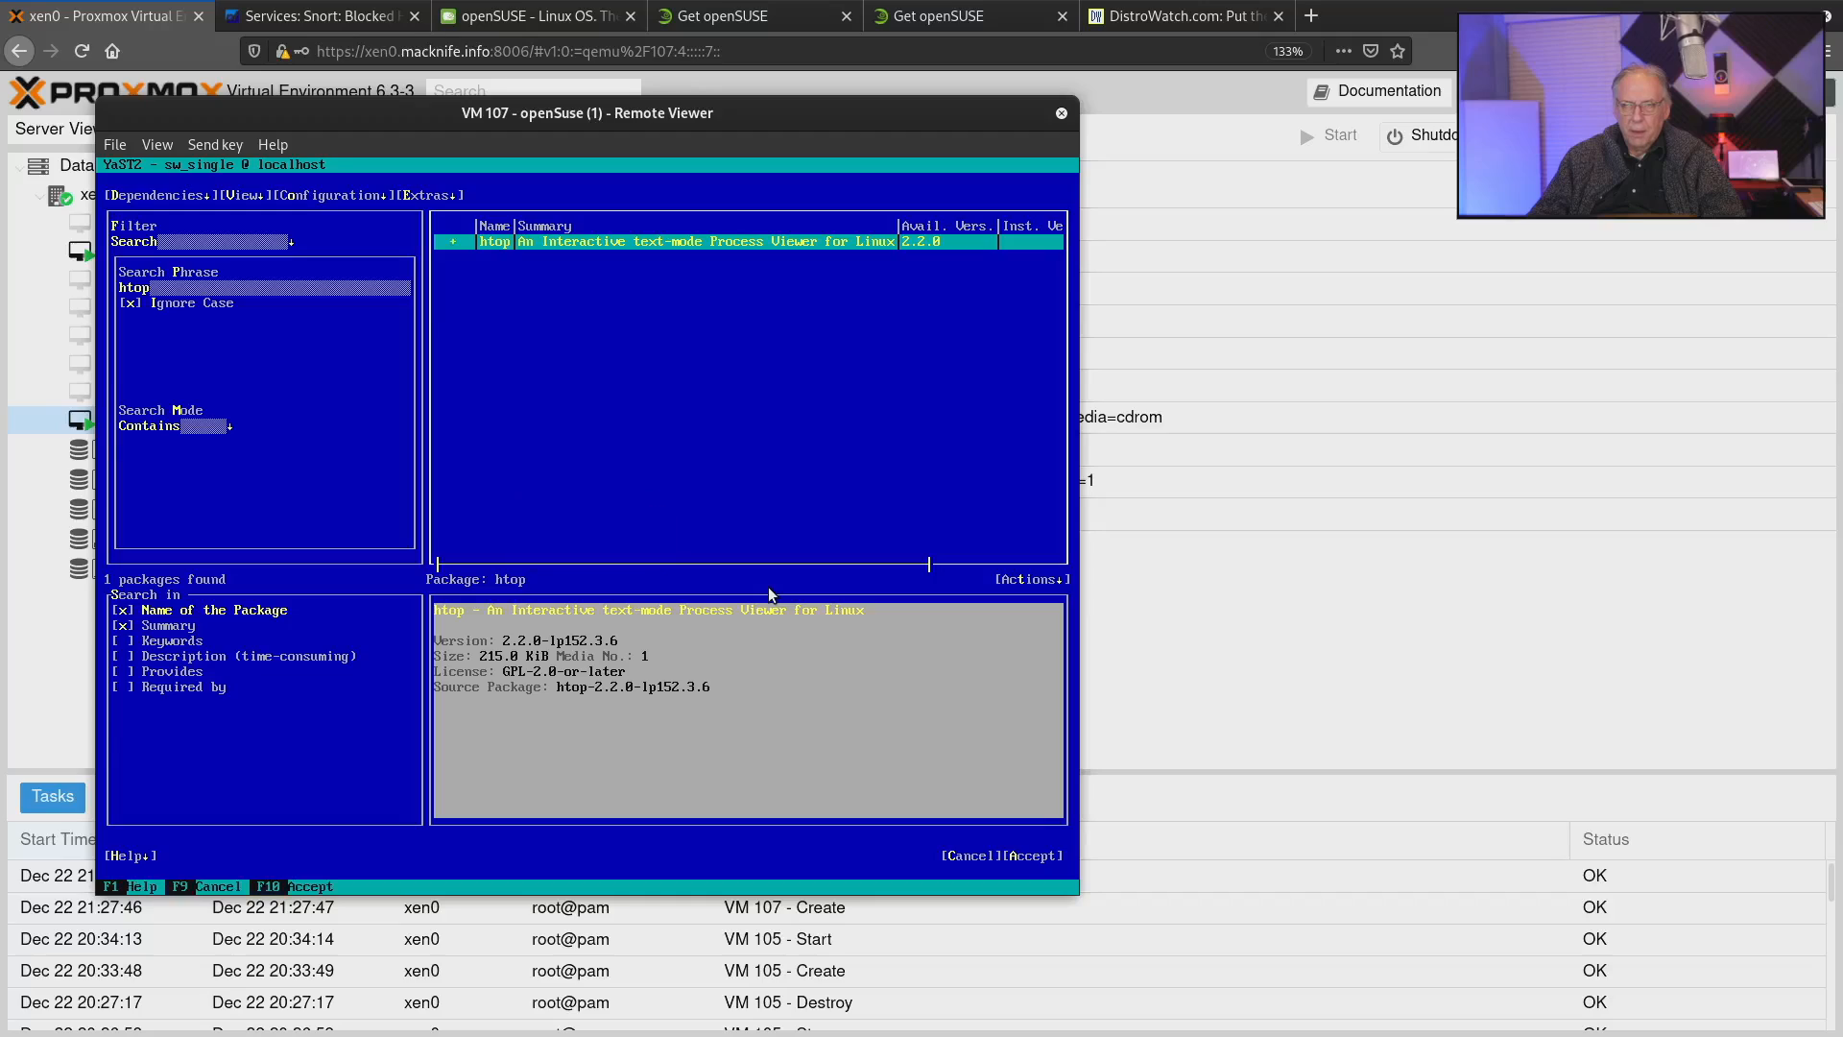
Mark the htop package for installation, accept the selection and back out of the automatic dependency changes.
key("space")
key("Tab")
key("Tab")
key("Tab")
key("Tab")
key("Tab")
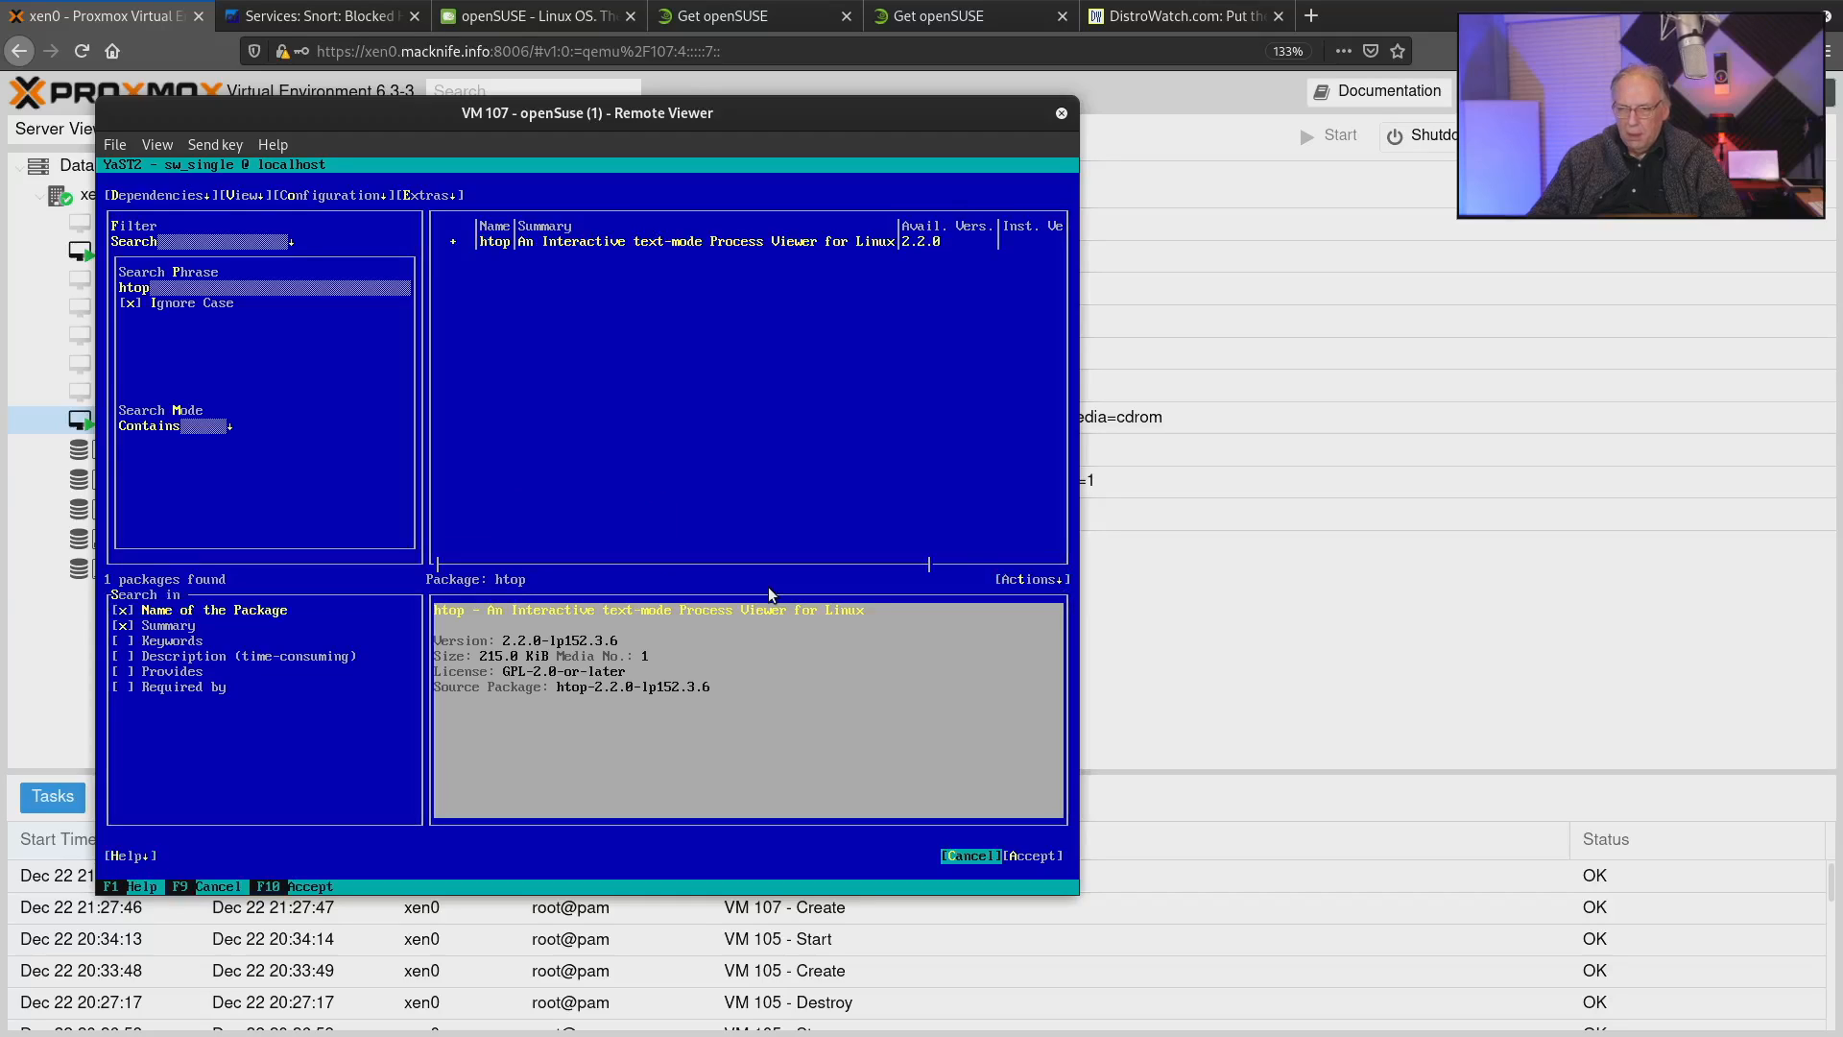
key("Tab")
key("Return")
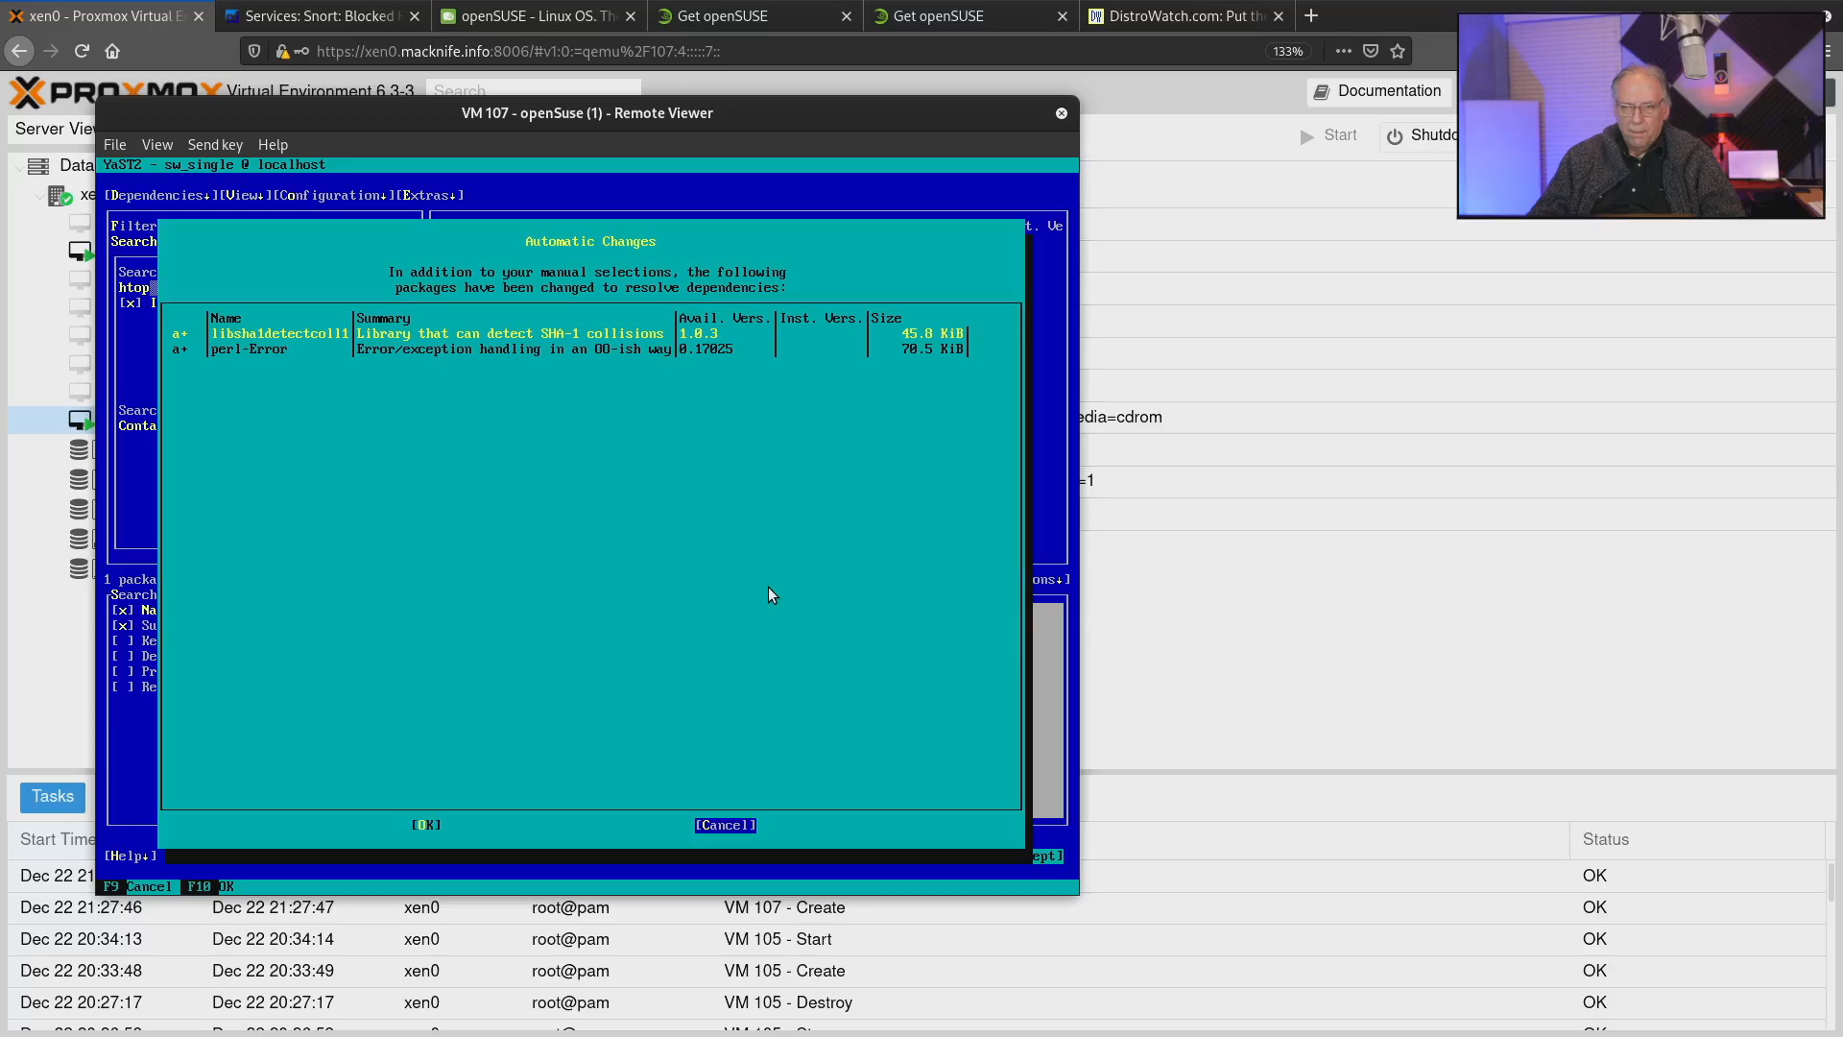
key("Return")
Accept the package selection again with its automatic dependency changes and finish the installation report.
key("Tab")
key("Tab")
key("Tab")
key("Tab")
key("Tab")
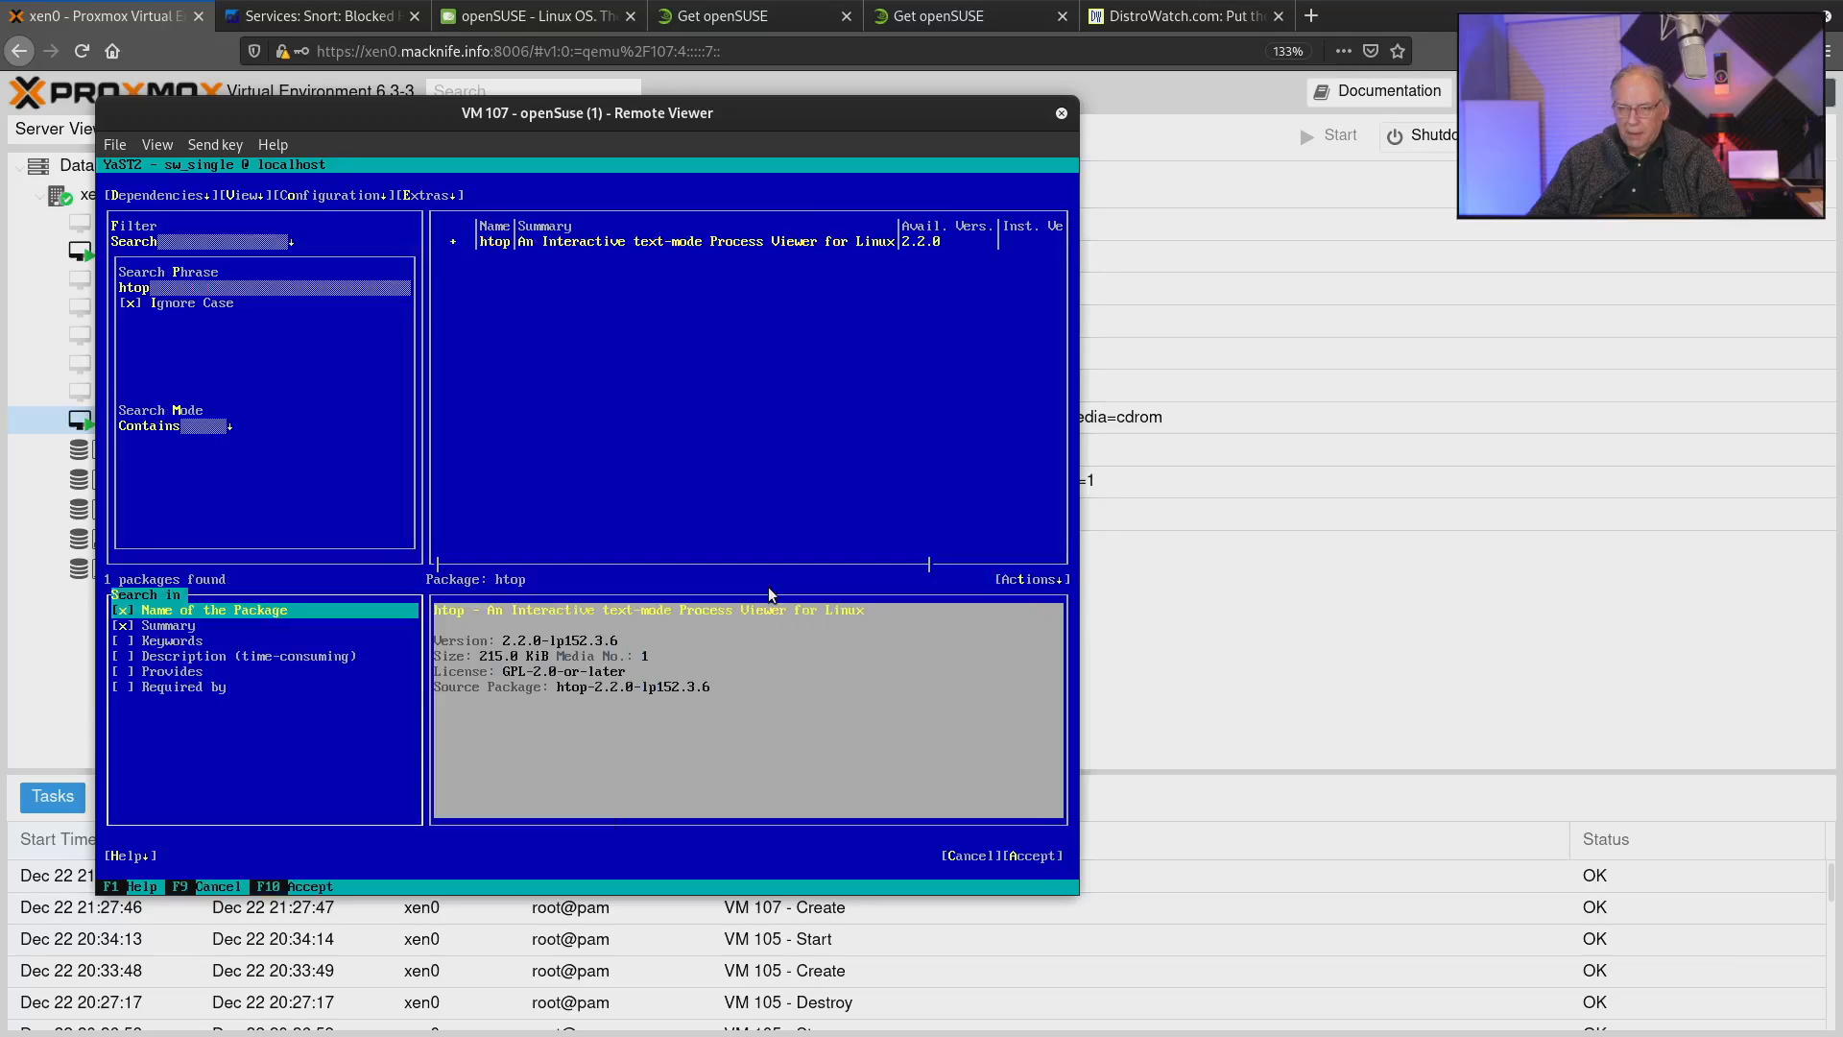
key("Tab")
key("Return")
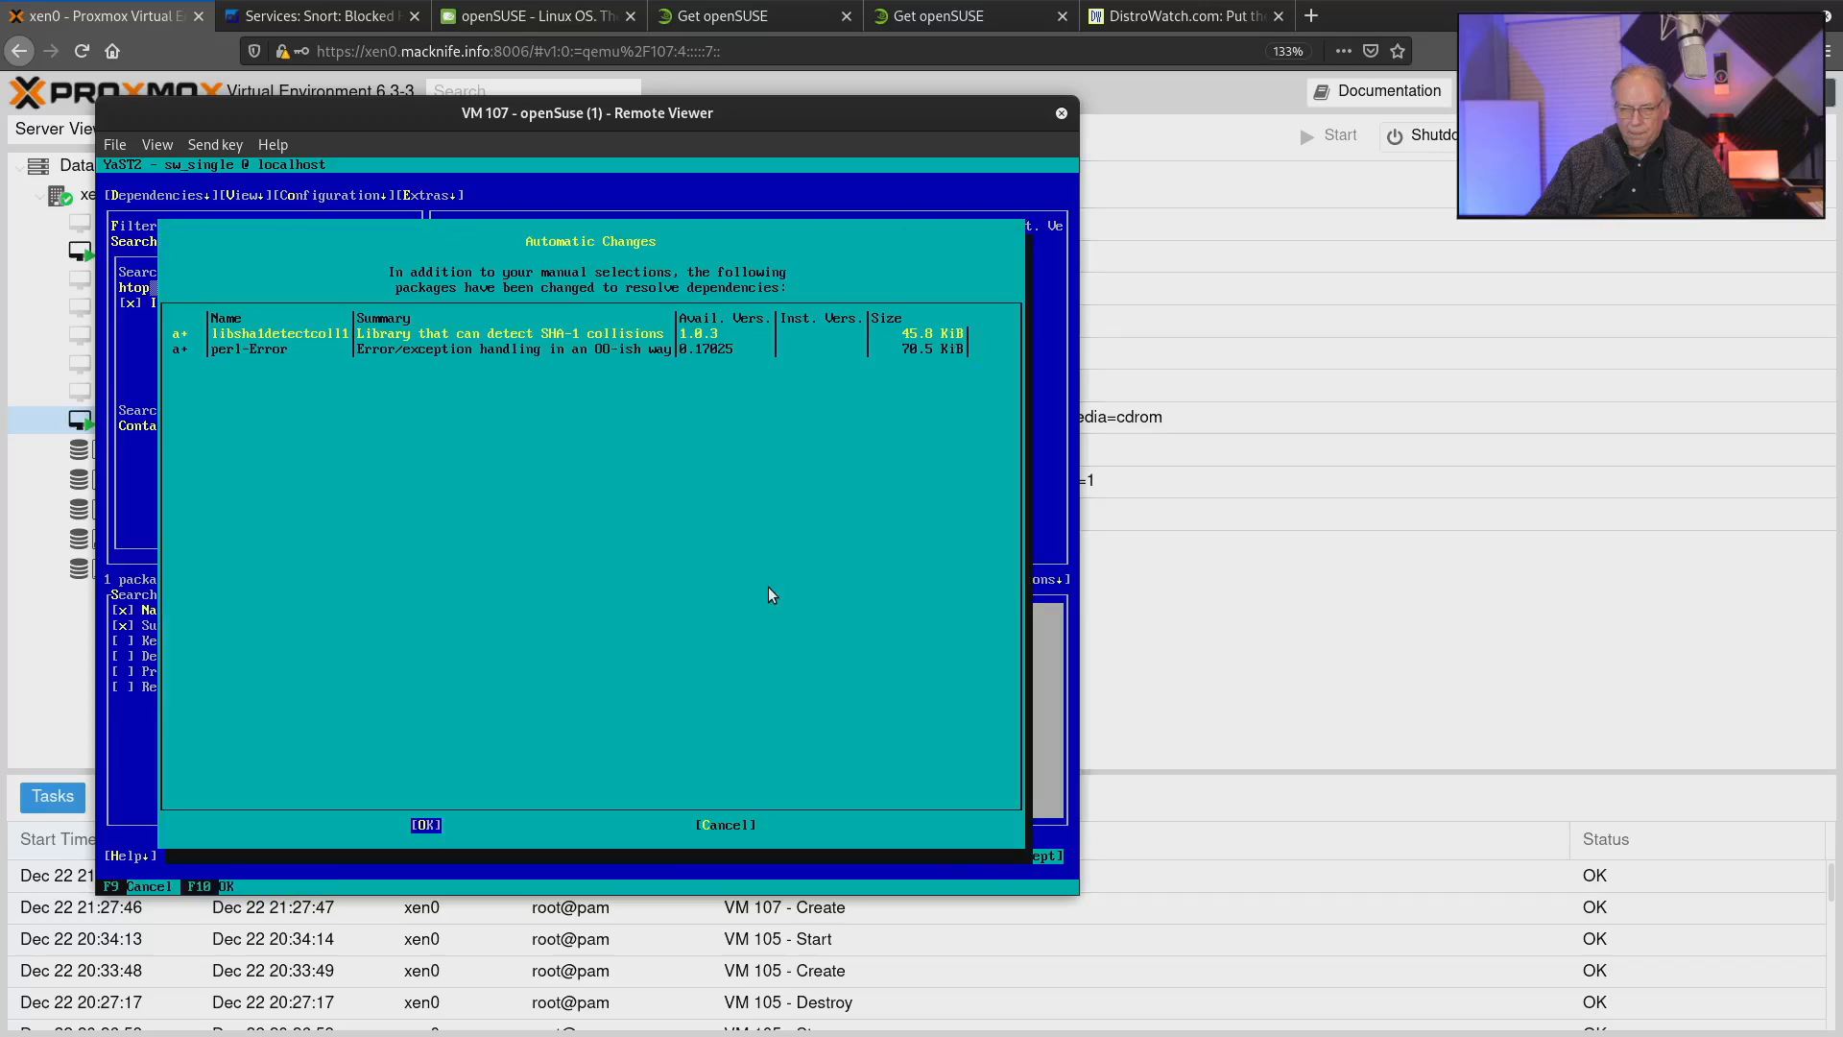
key("Return")
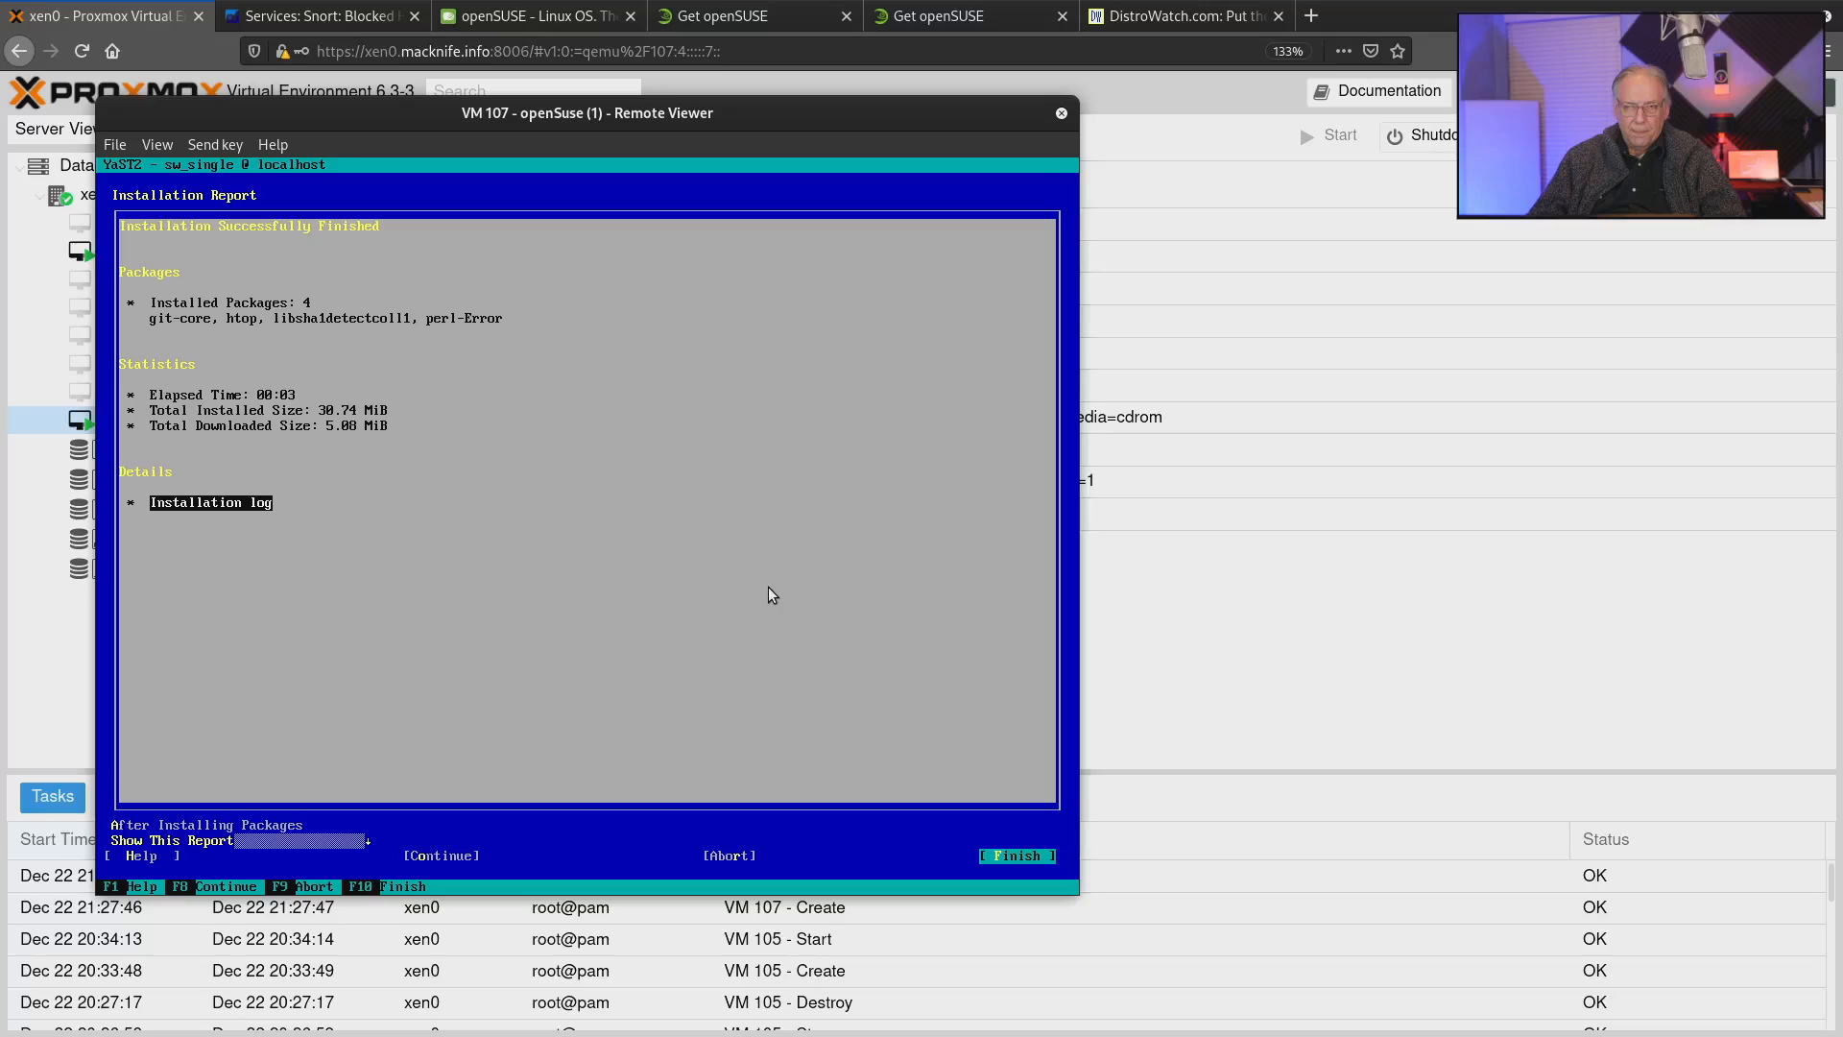
key("Tab")
key("F10")
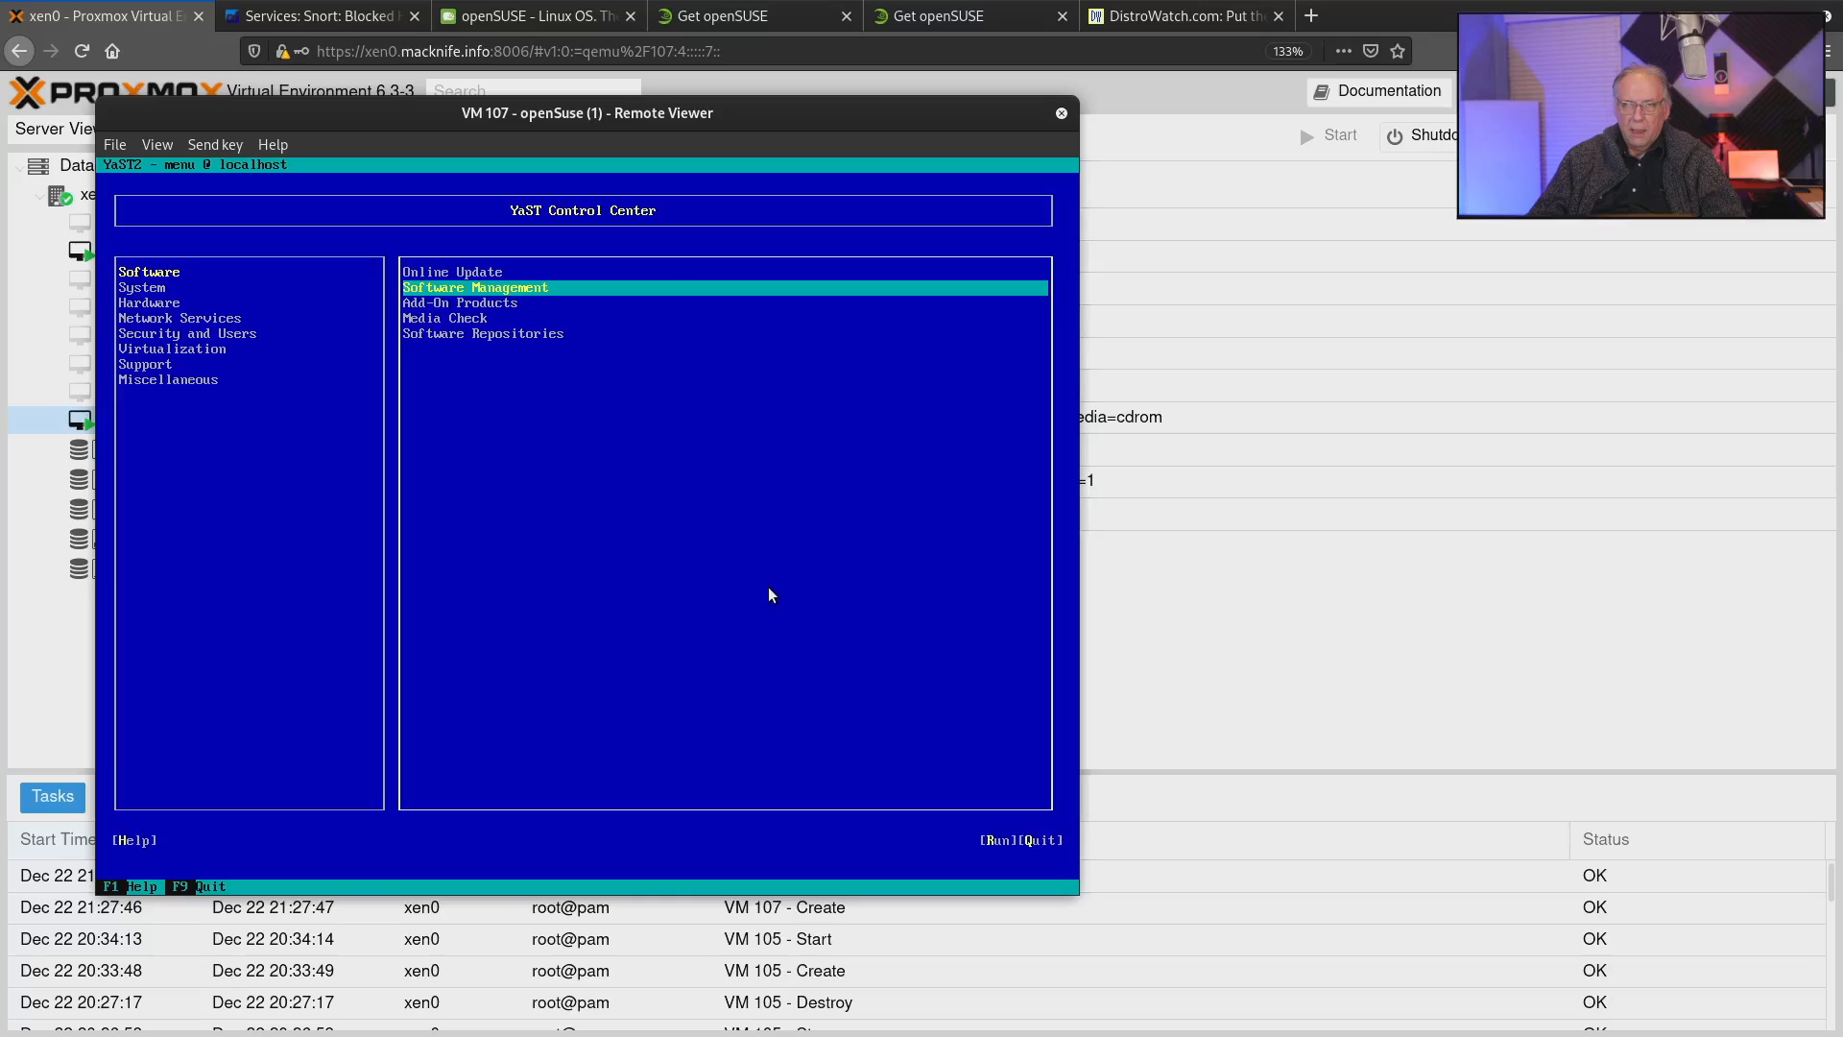
View the installed add-on products and return to the YaST Control Center.
key("Down")
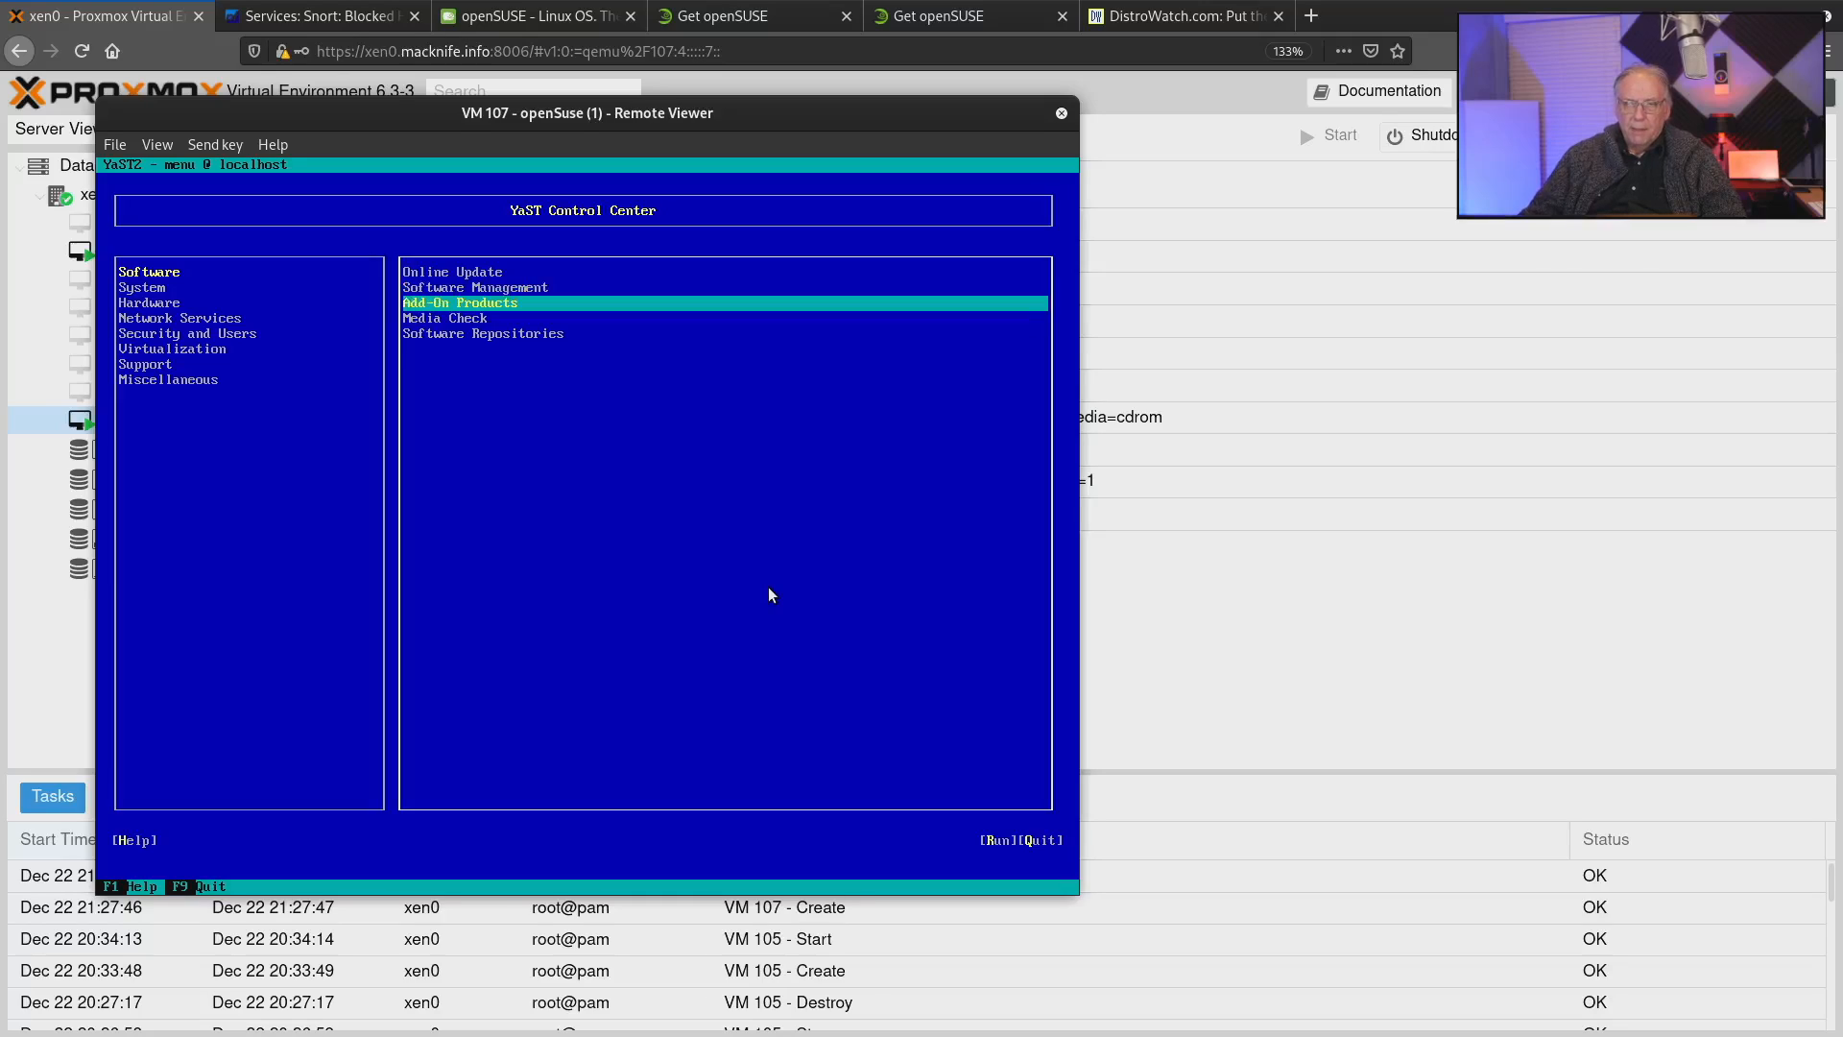
key("Return")
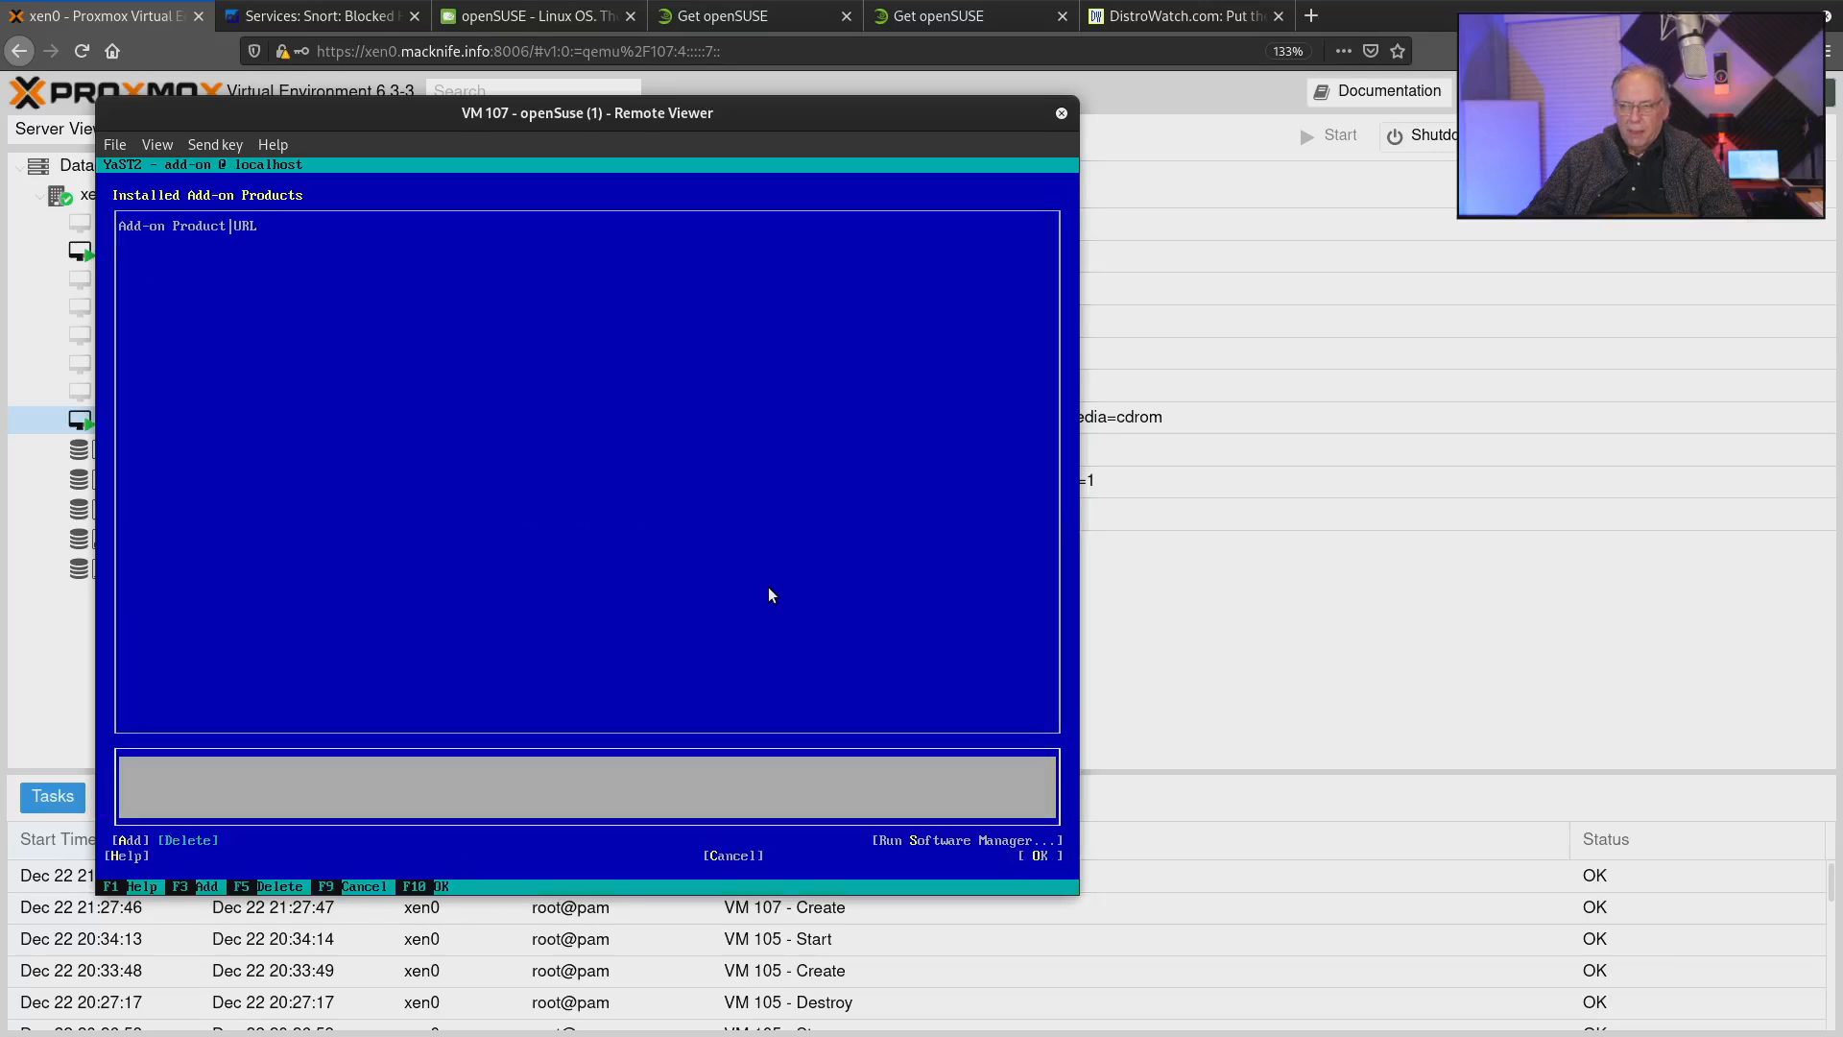
key("Tab")
key("Tab")
key("Tab")
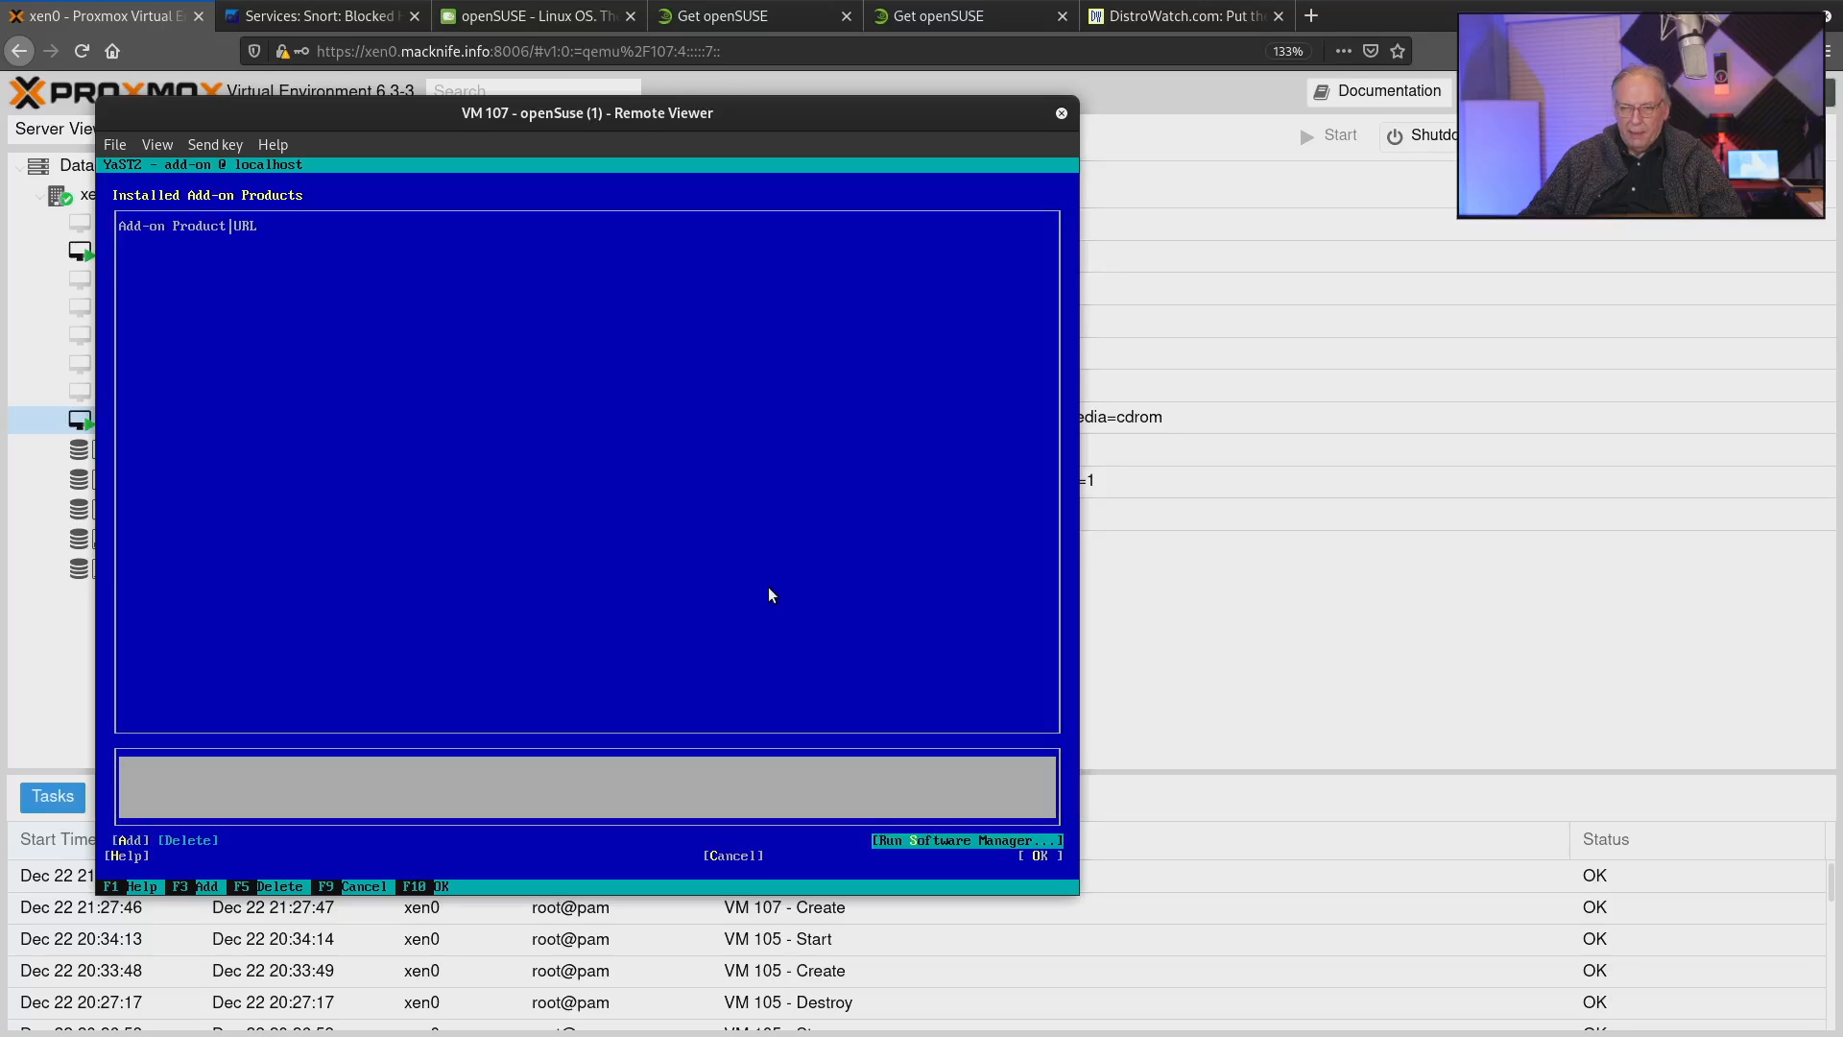
key("Return")
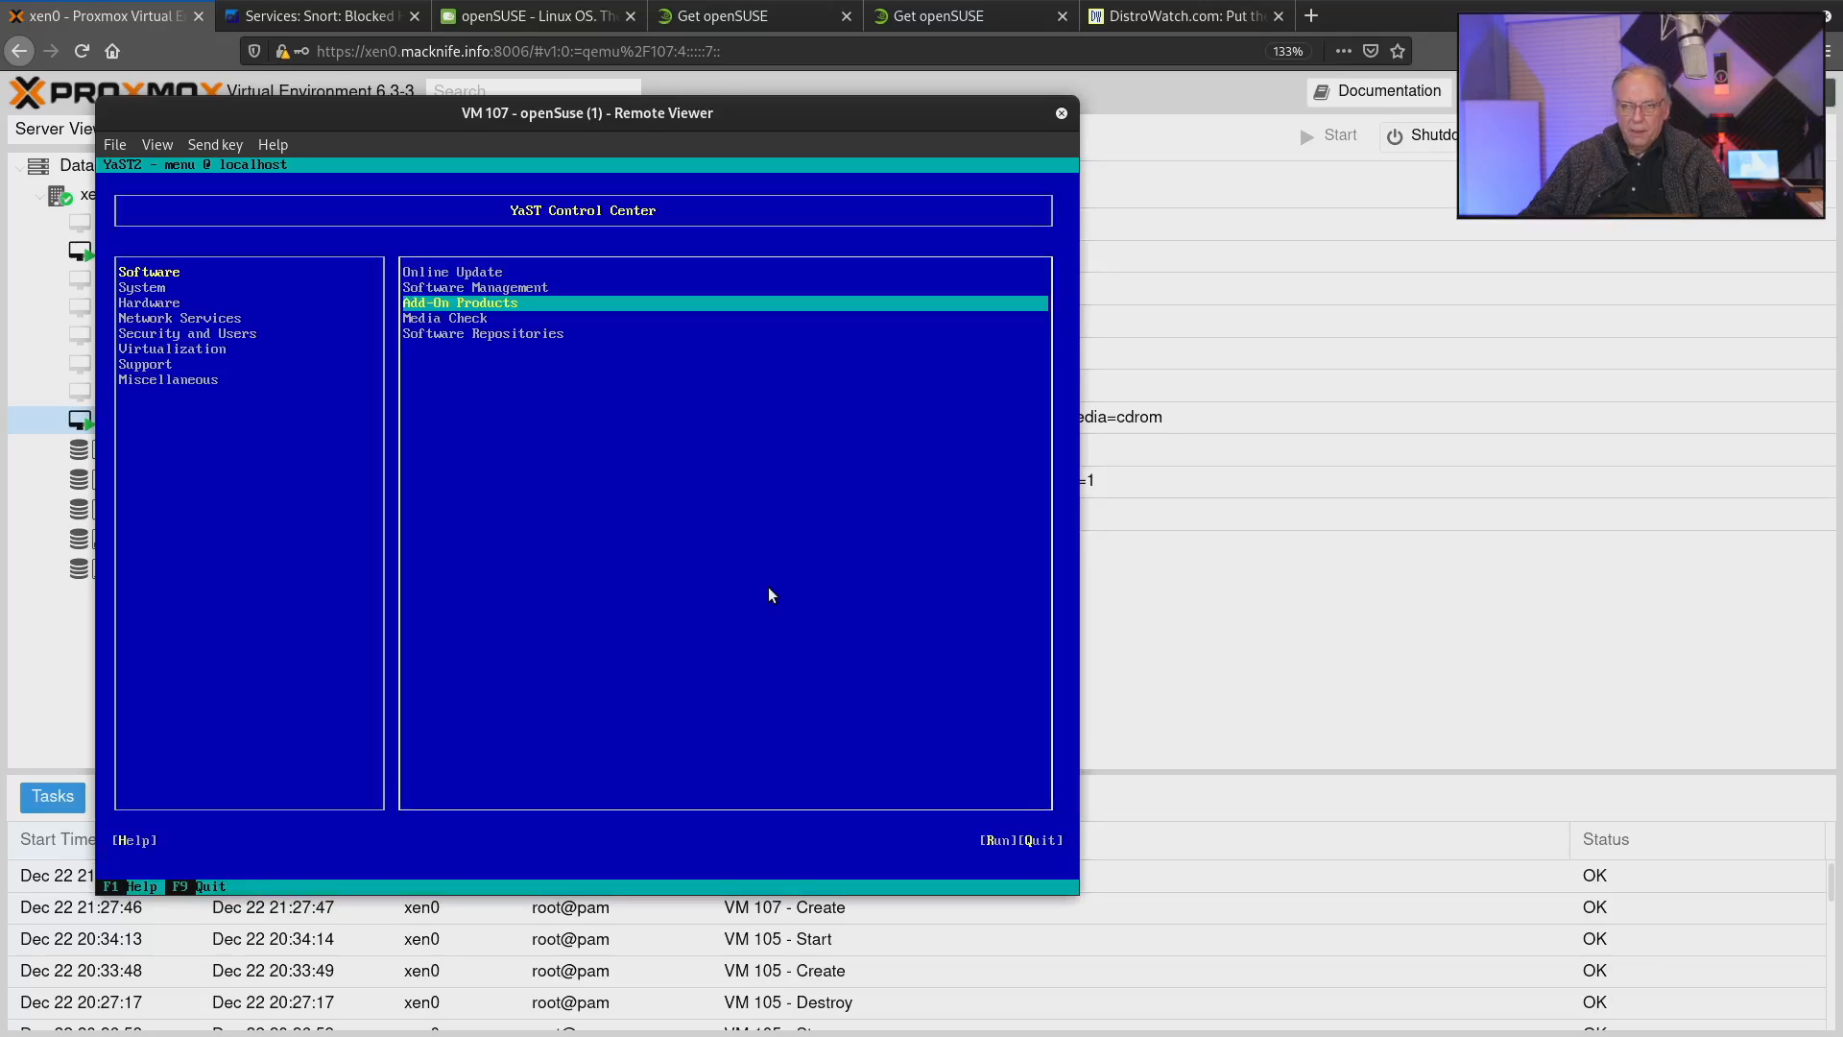
View the configured software repositories and return to the YaST Control Center.
key("Down")
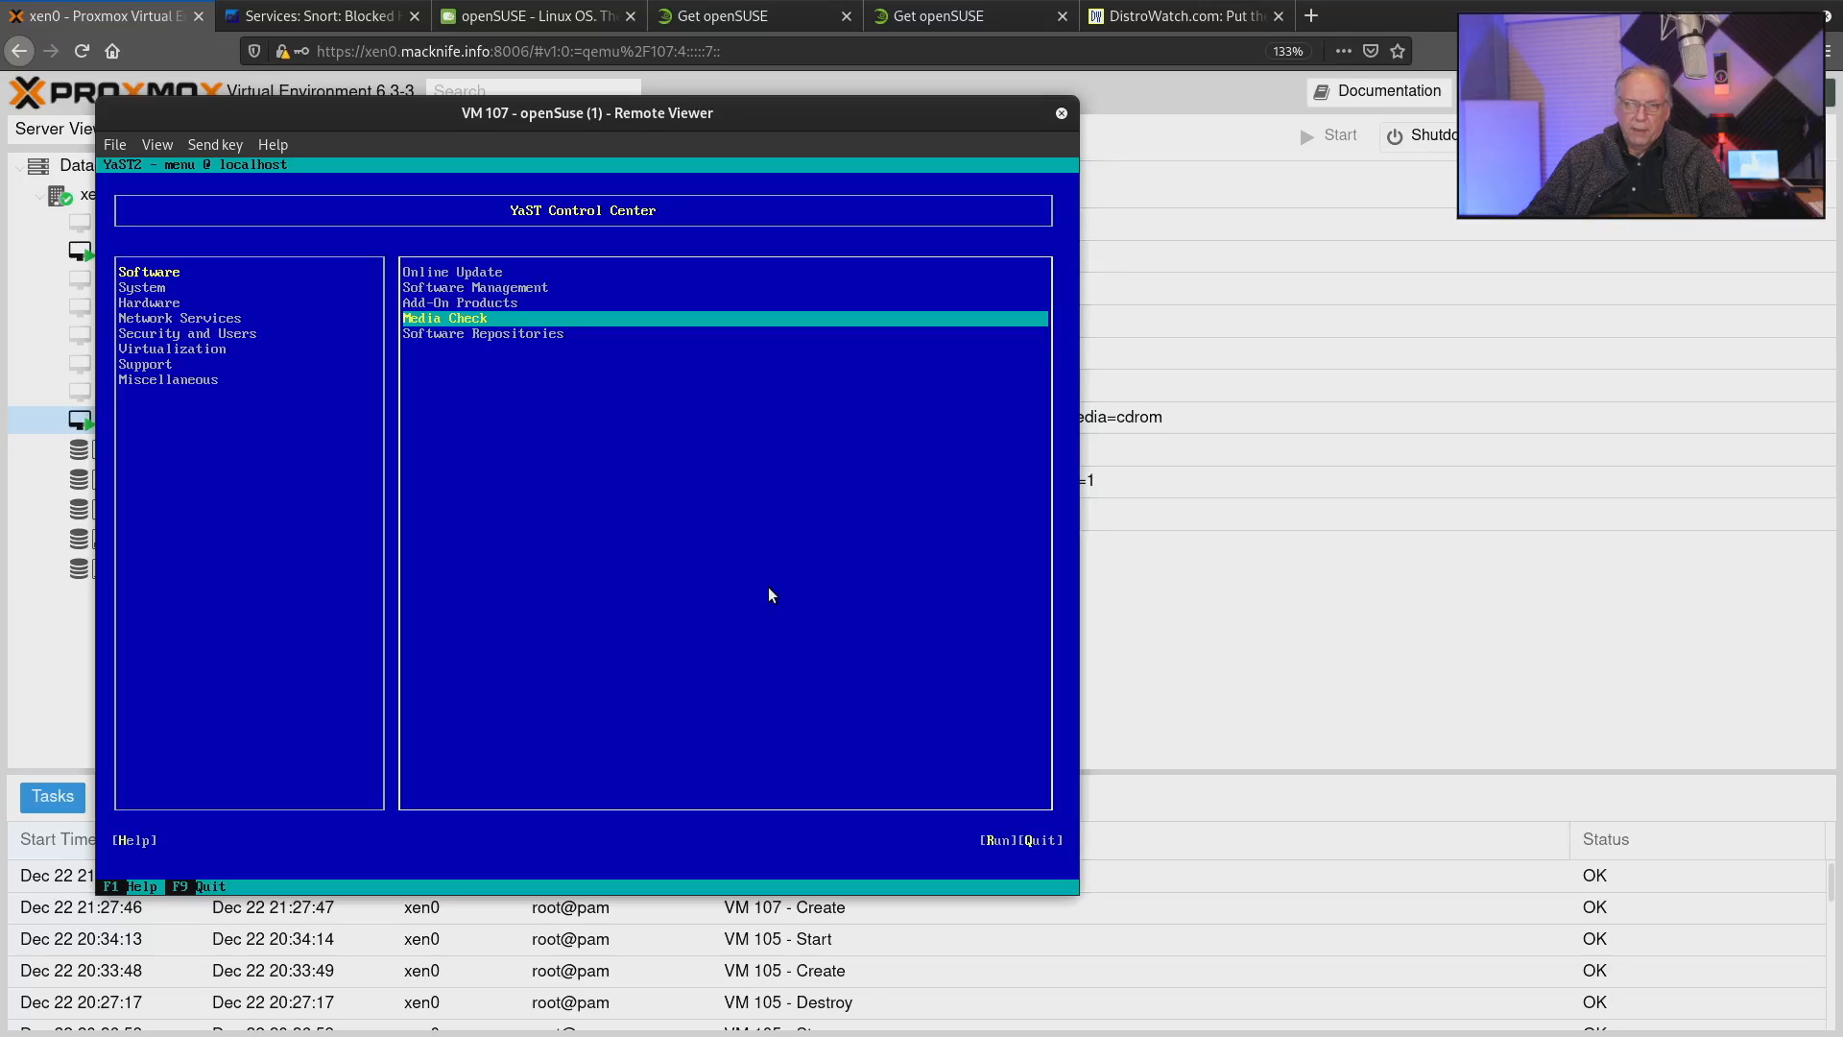
key("Down")
key("Return")
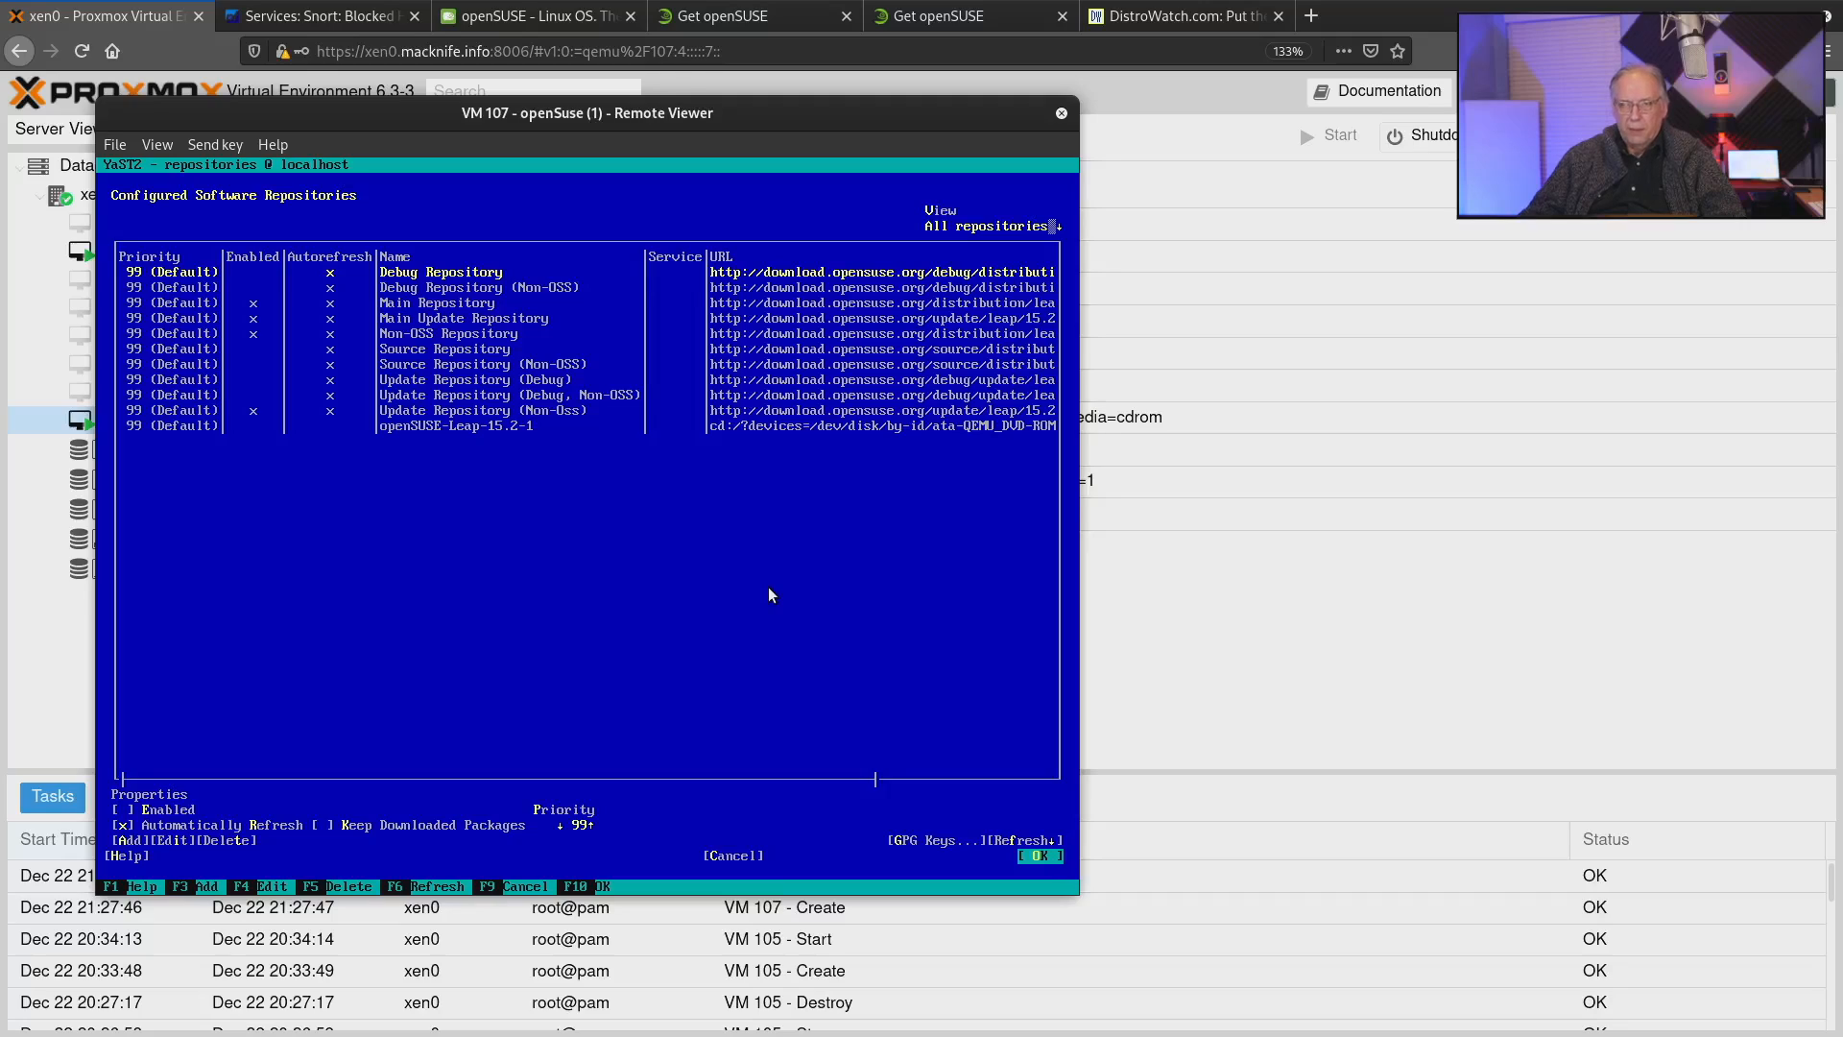
key("Tab")
key("shift+Tab")
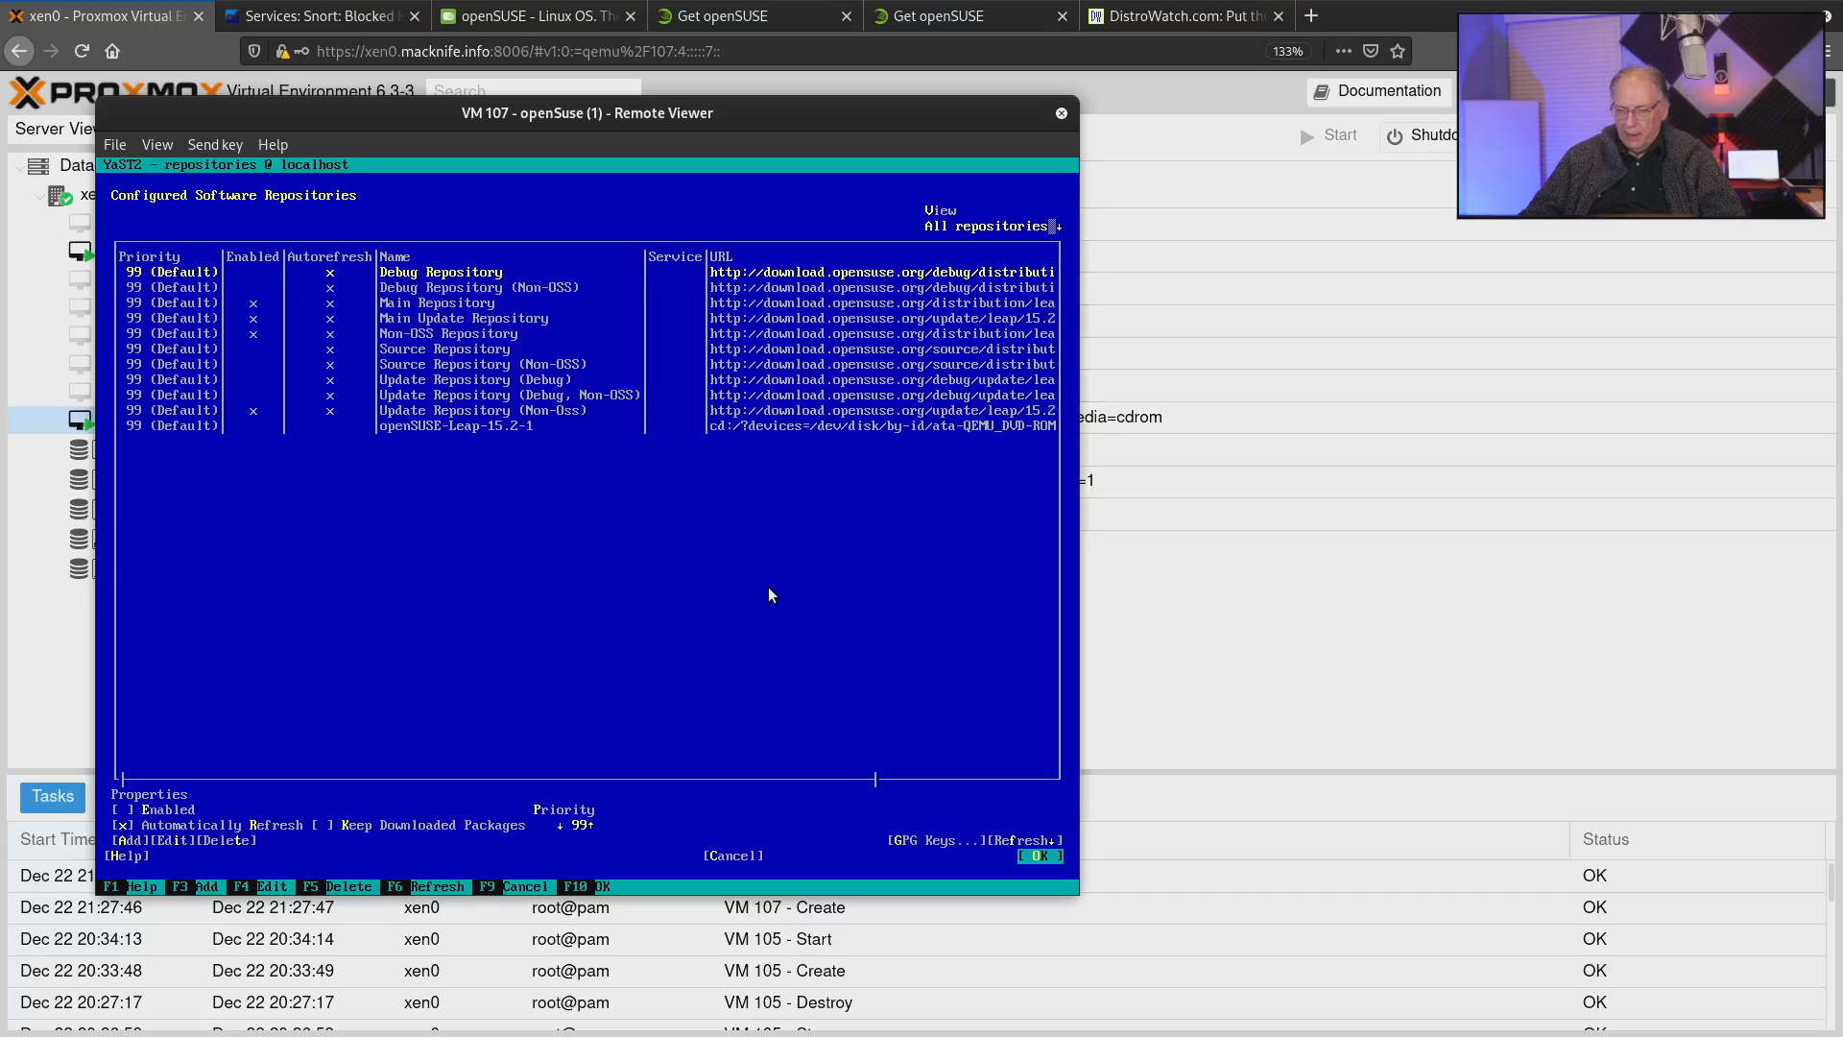
key("shift+Tab")
key("Return")
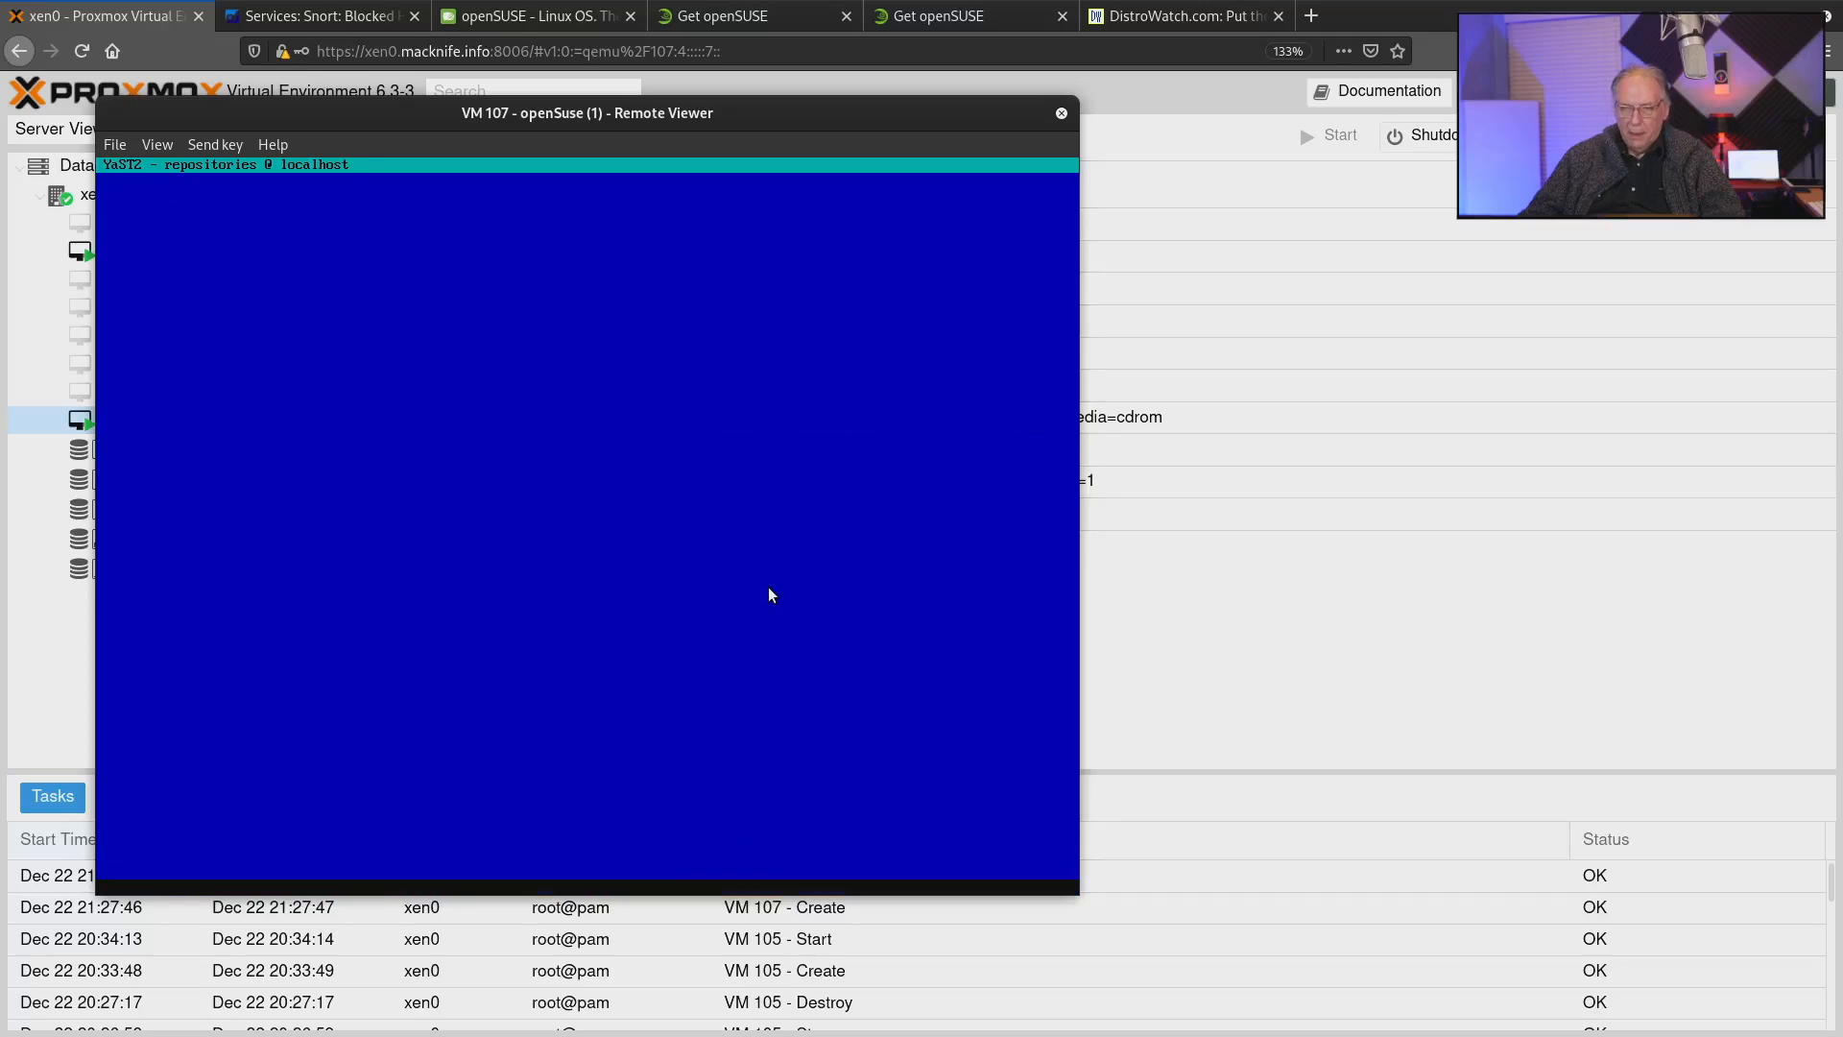
Open the Network Settings module from the System category.
key("shift+Tab")
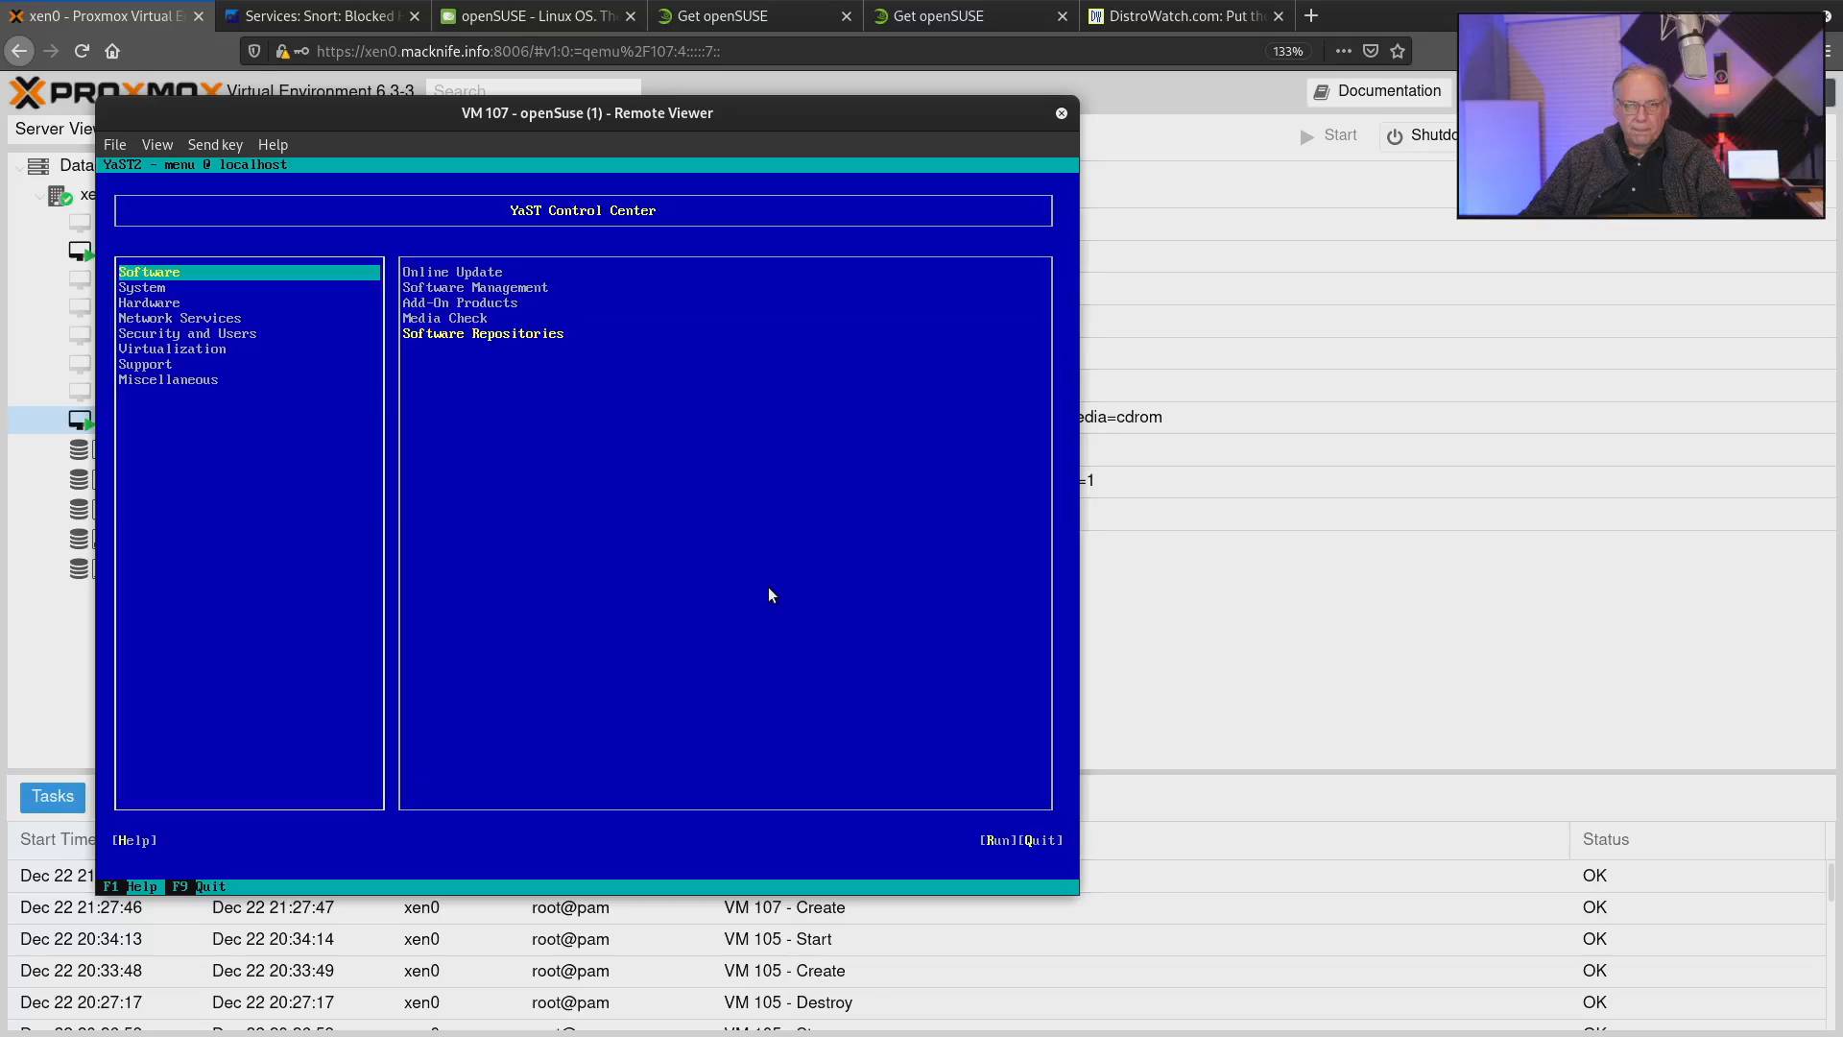
key("Down")
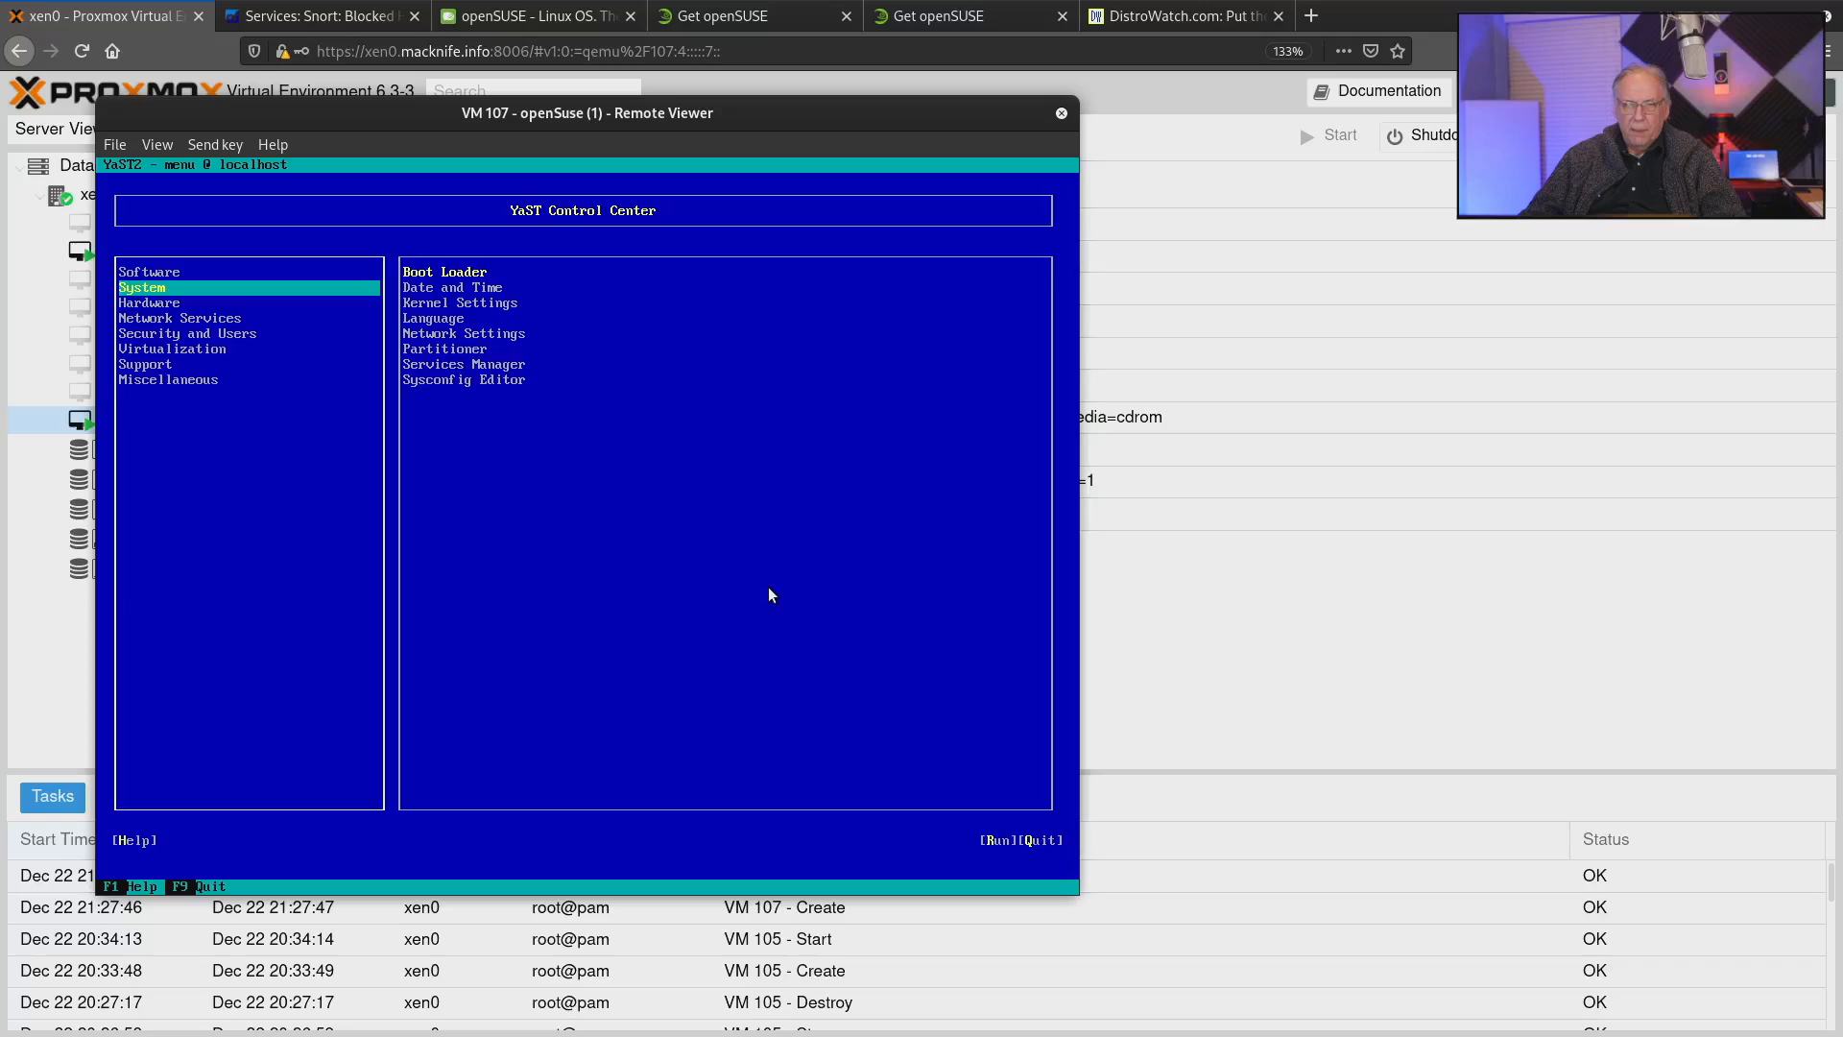
key("Tab")
key("Down")
key("Down")
key("Down")
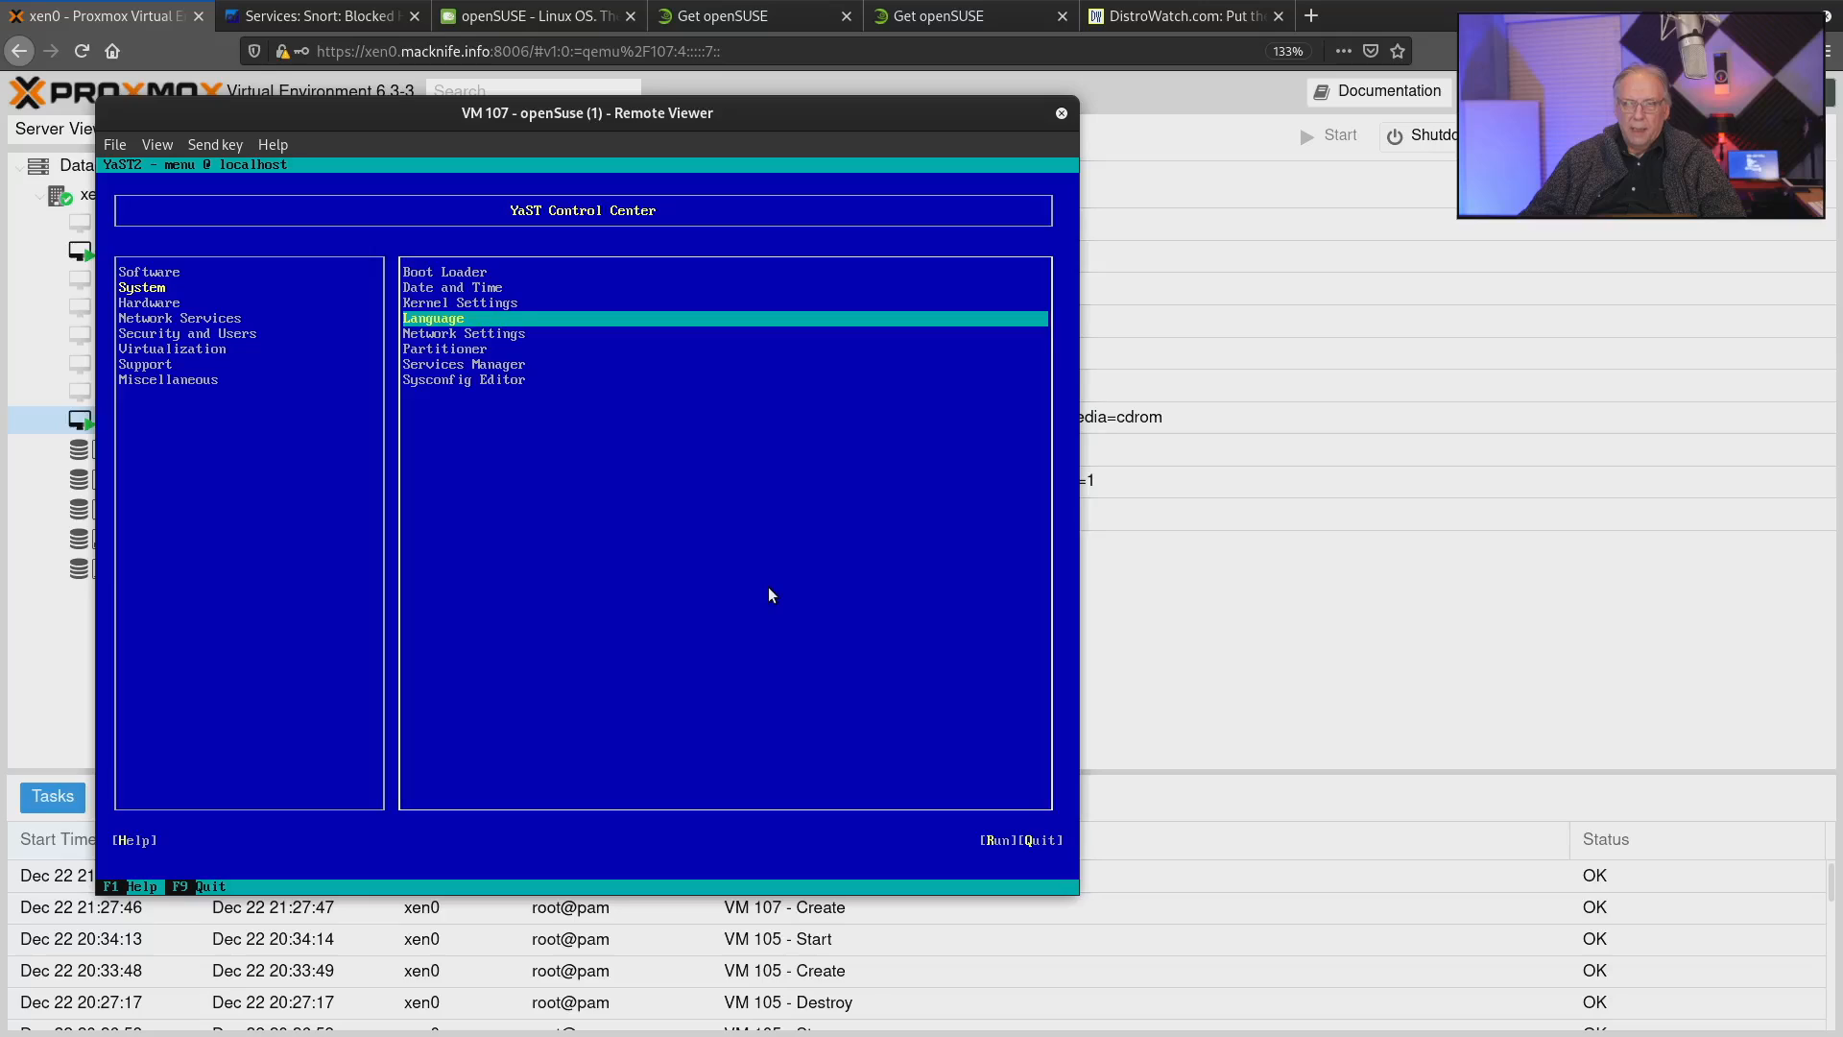
key("Down")
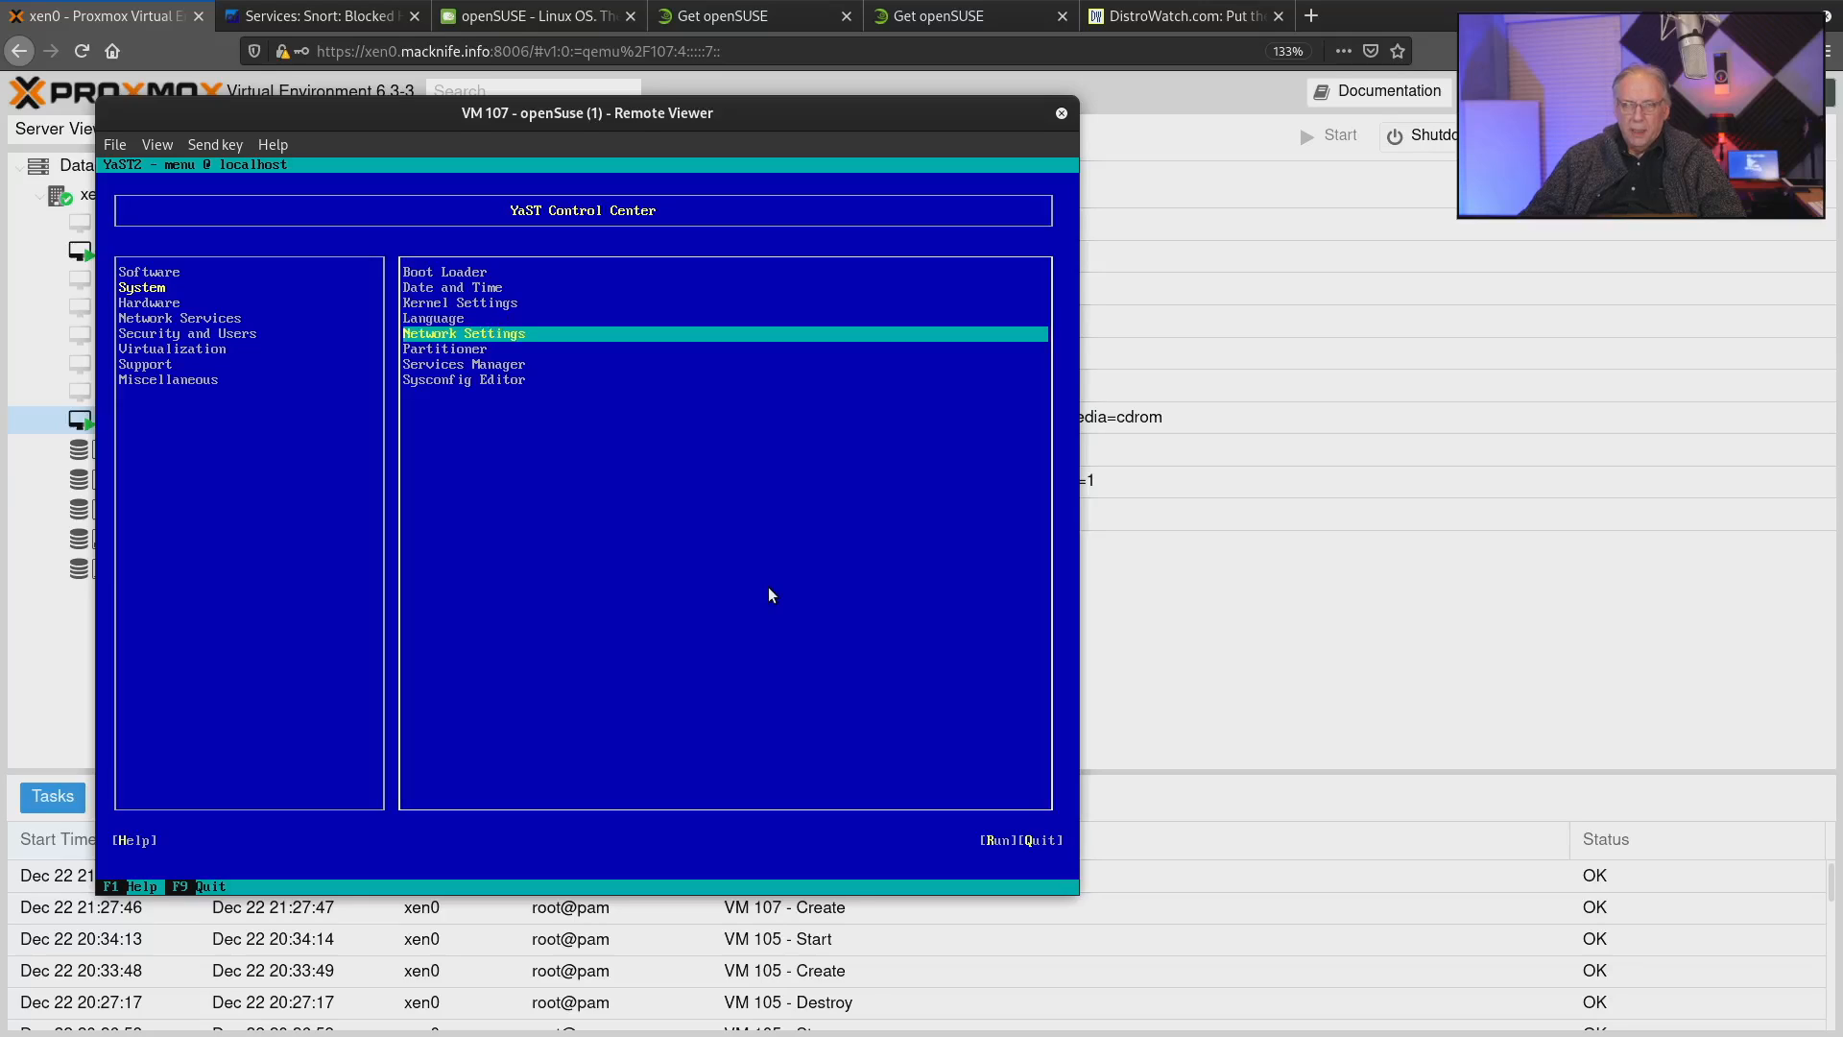
key("Return")
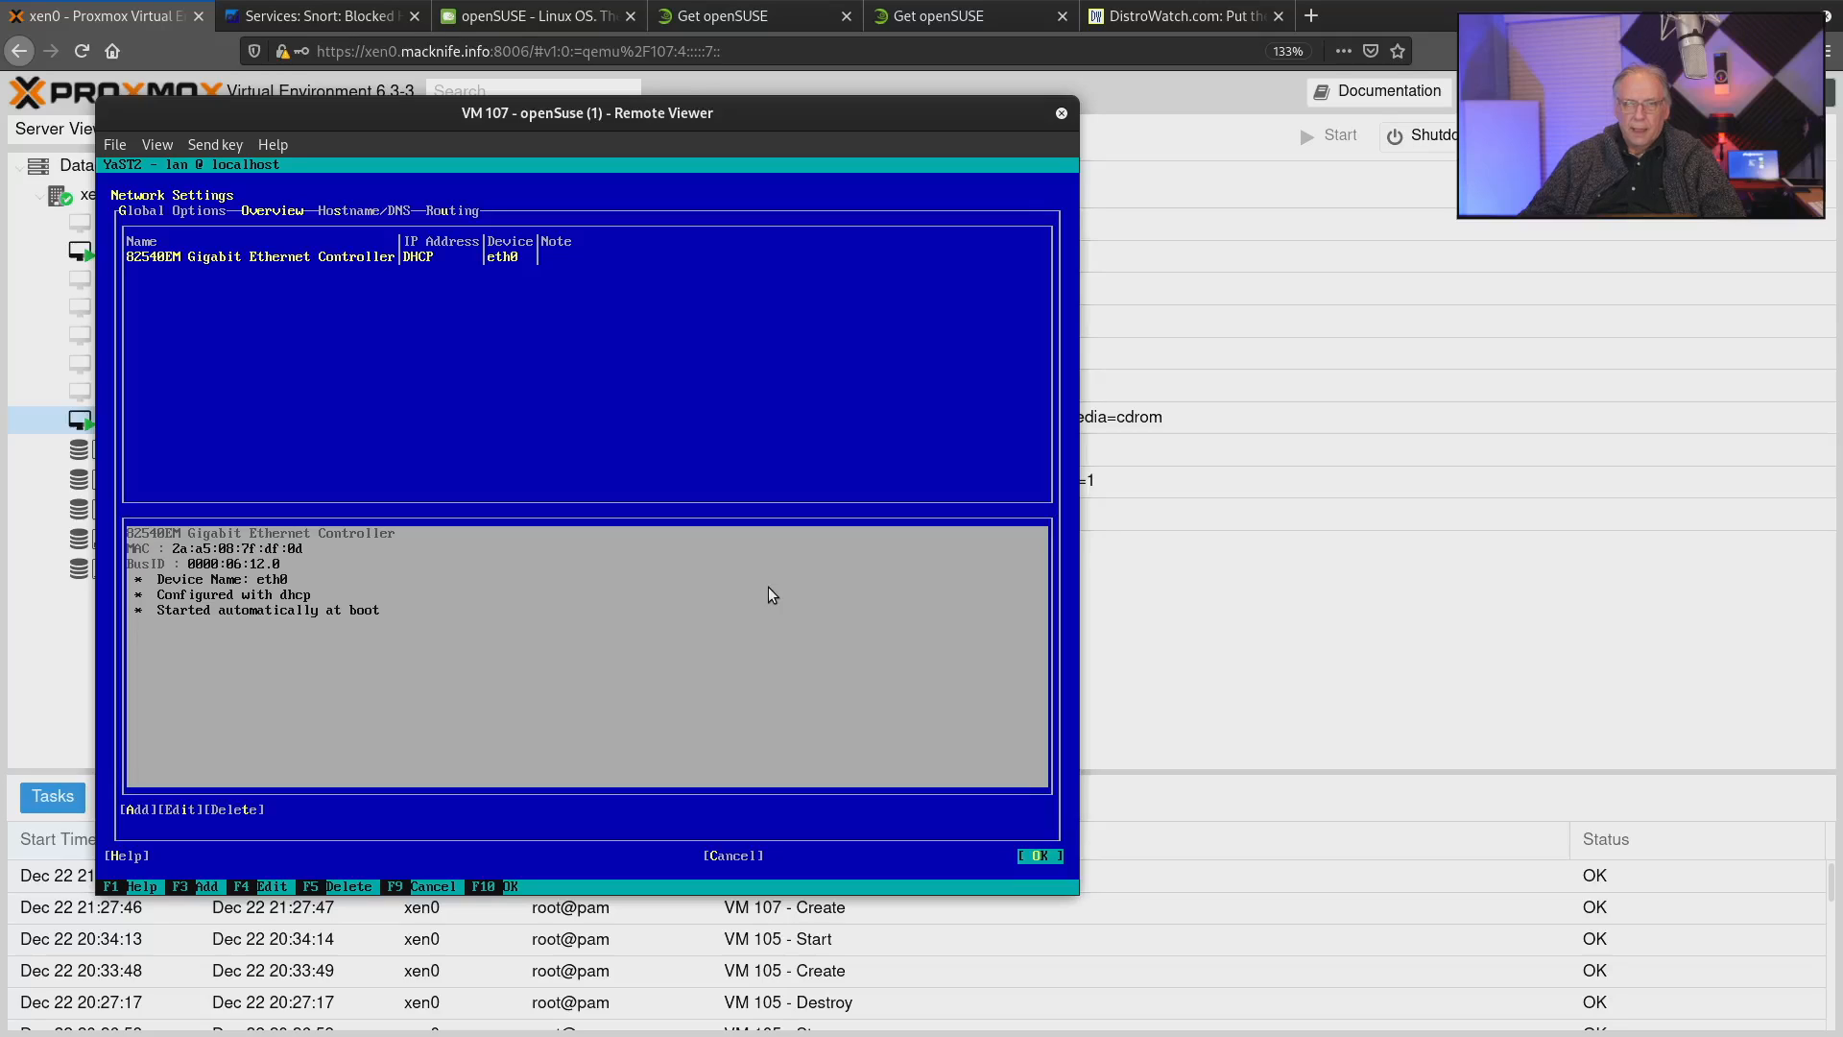
Look through the Hostname/DNS and Routing settings and return to the network device overview.
key("Tab")
key("Right")
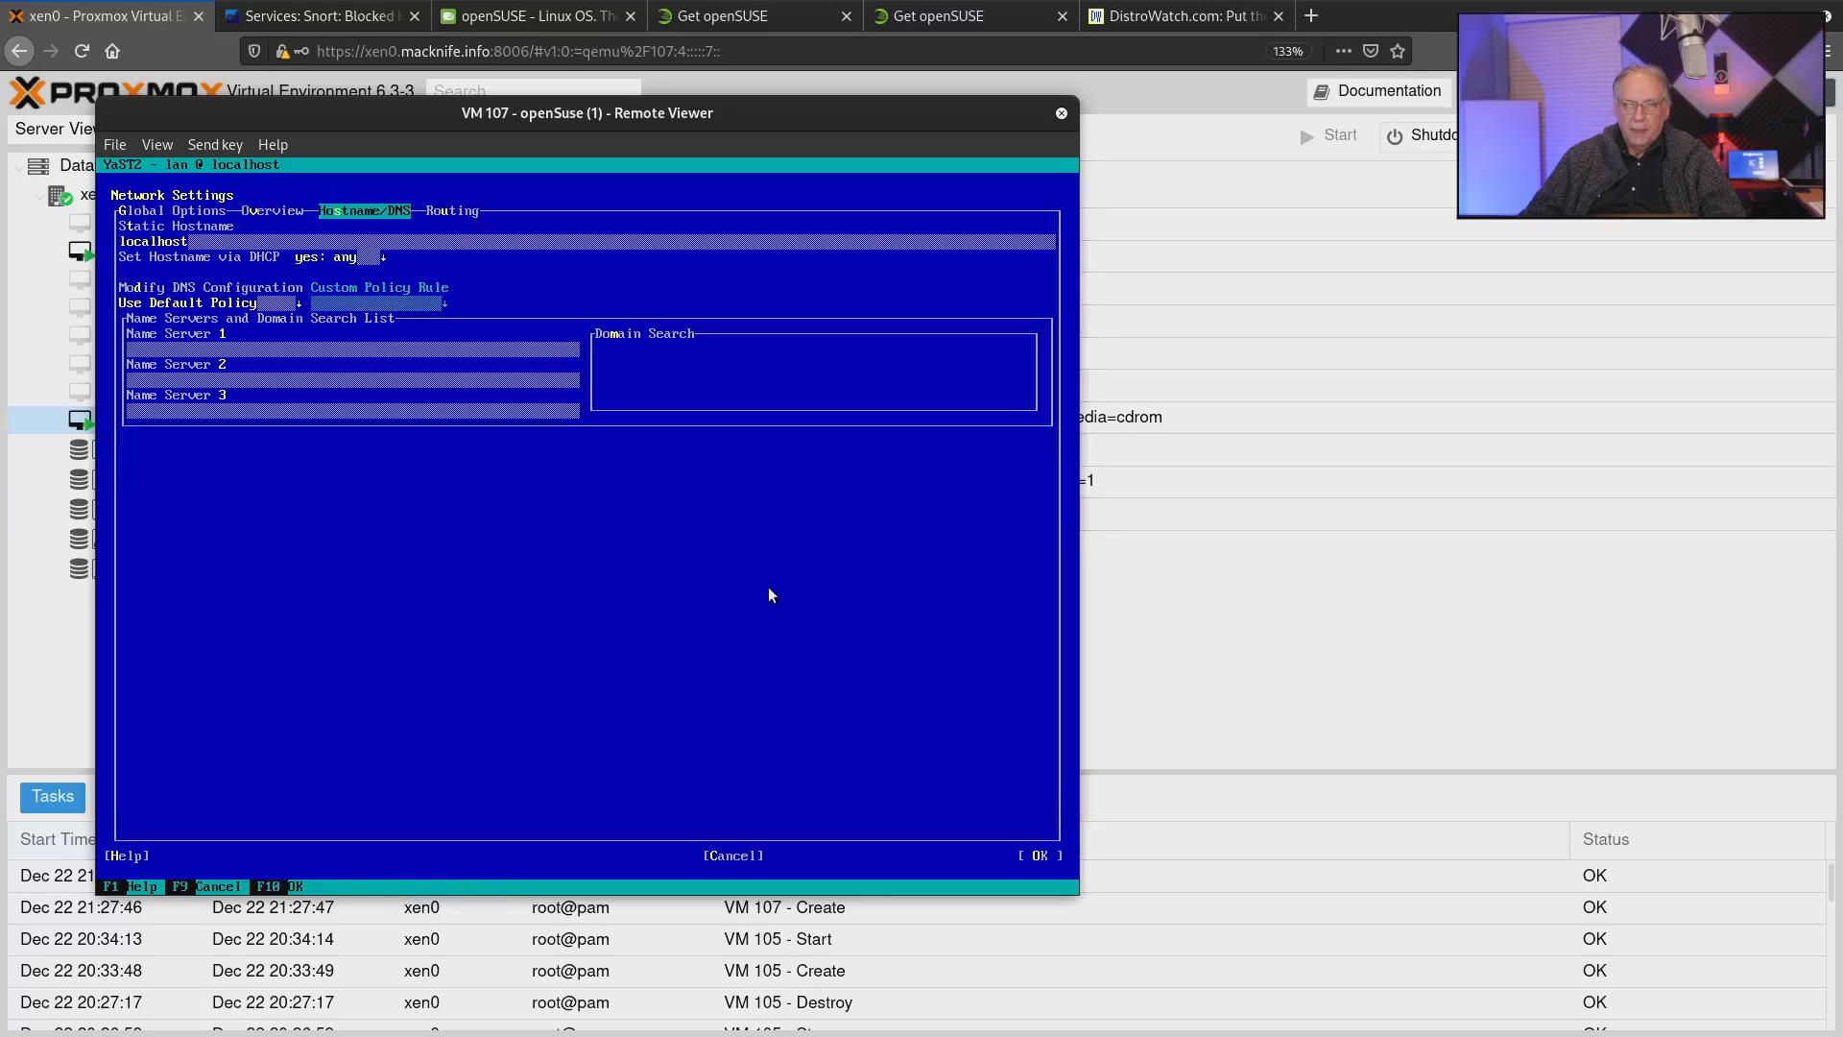
key("Right")
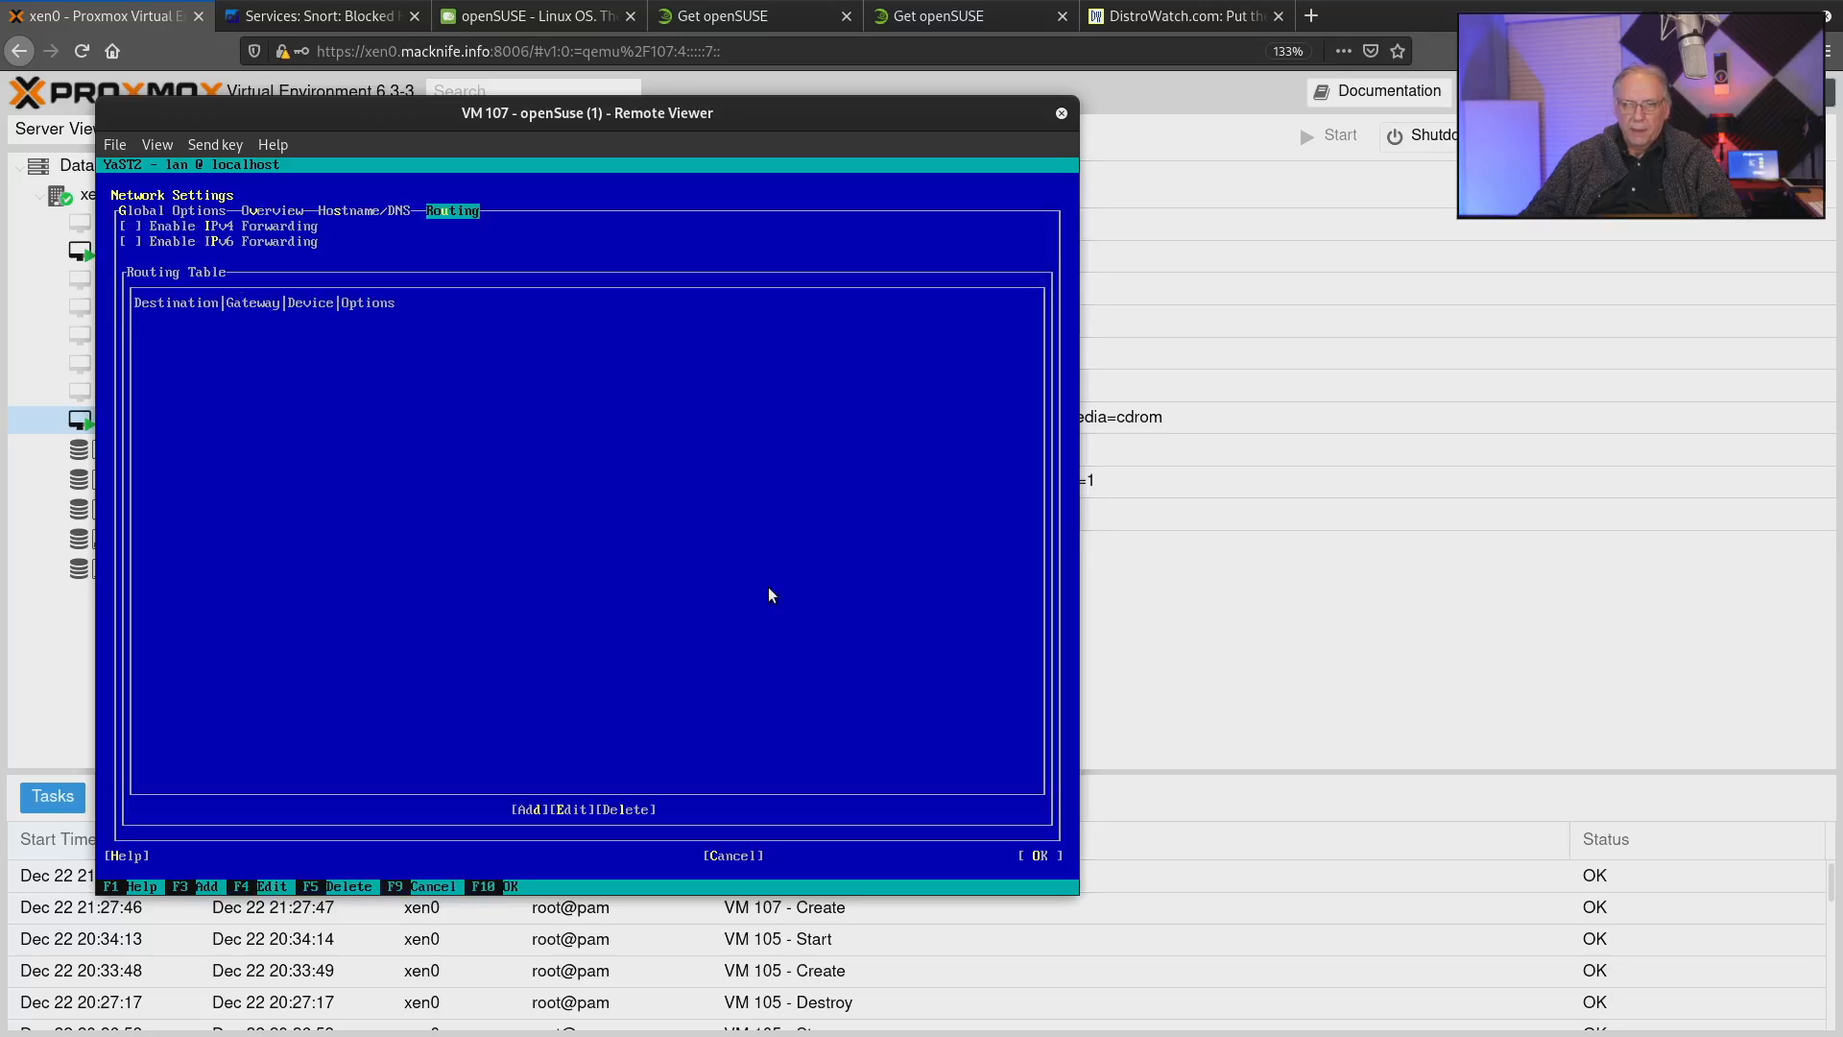
key("Left")
key("Left")
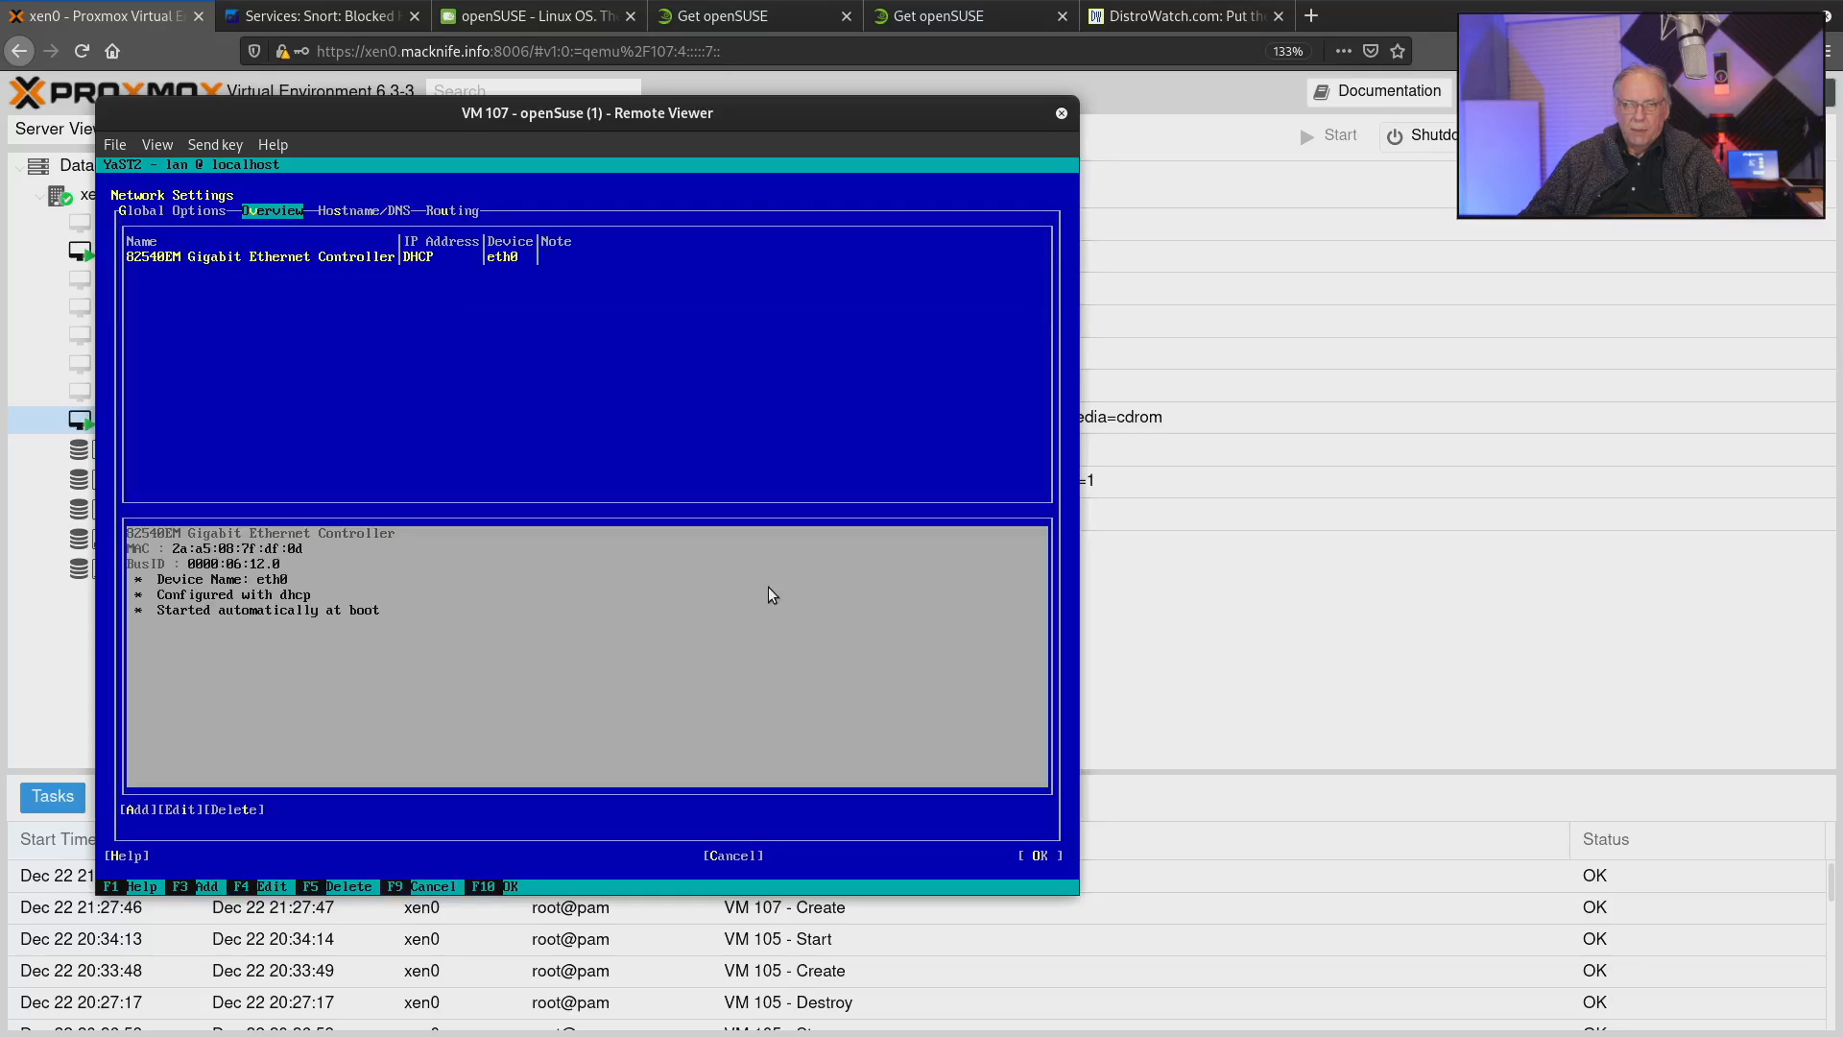
Open the setup of the eth0 Ethernet controller and review its dynamic address options.
key("Tab")
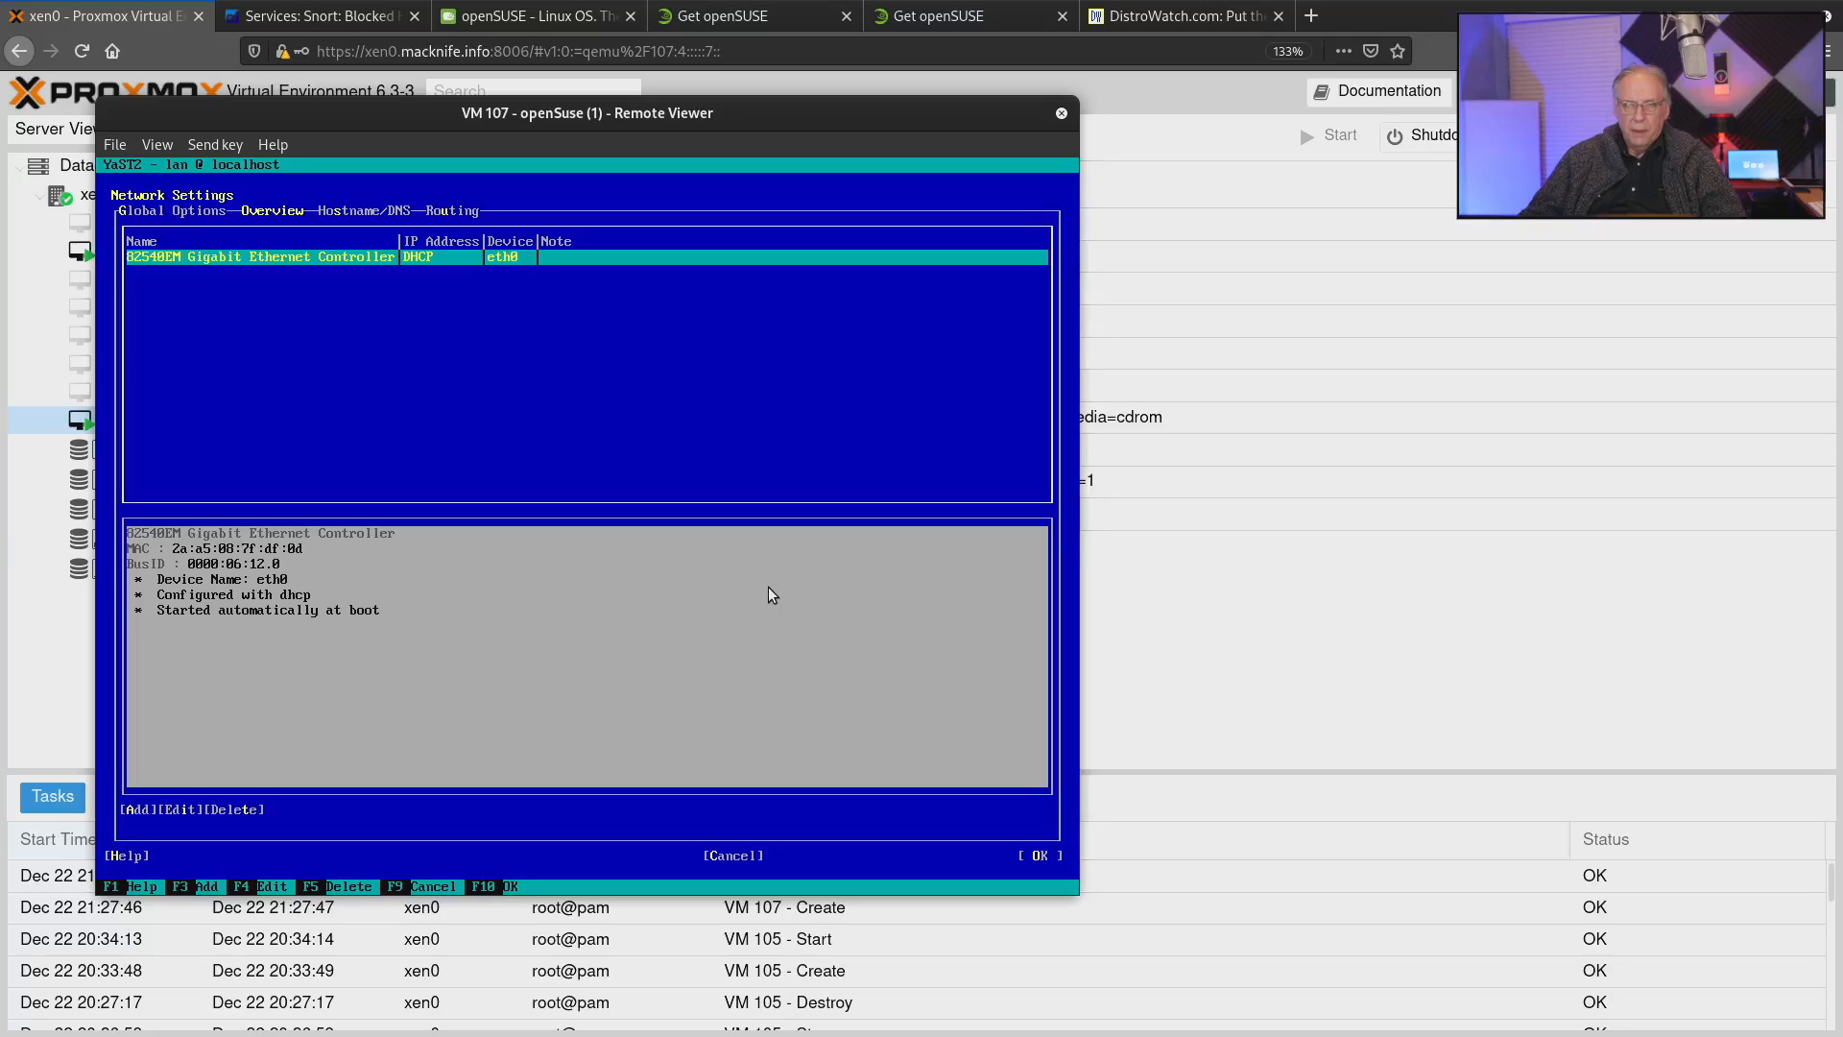
key("Tab")
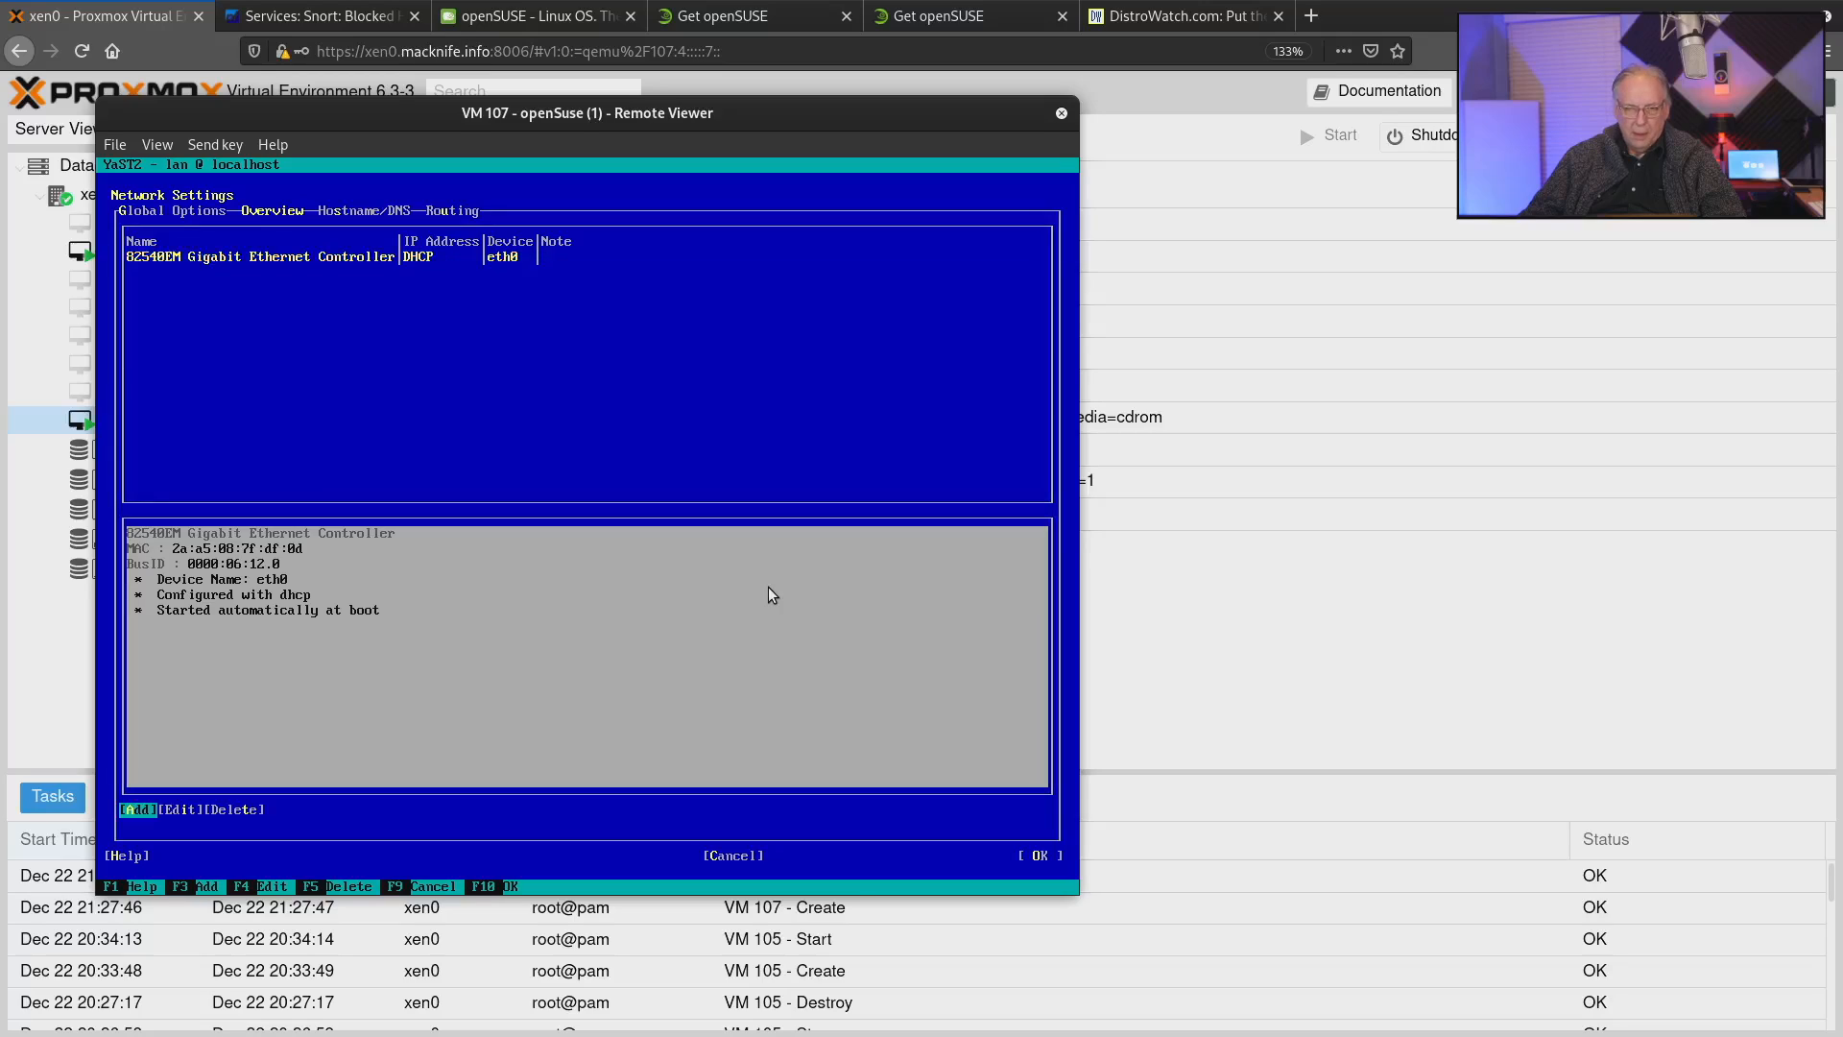
key("Return")
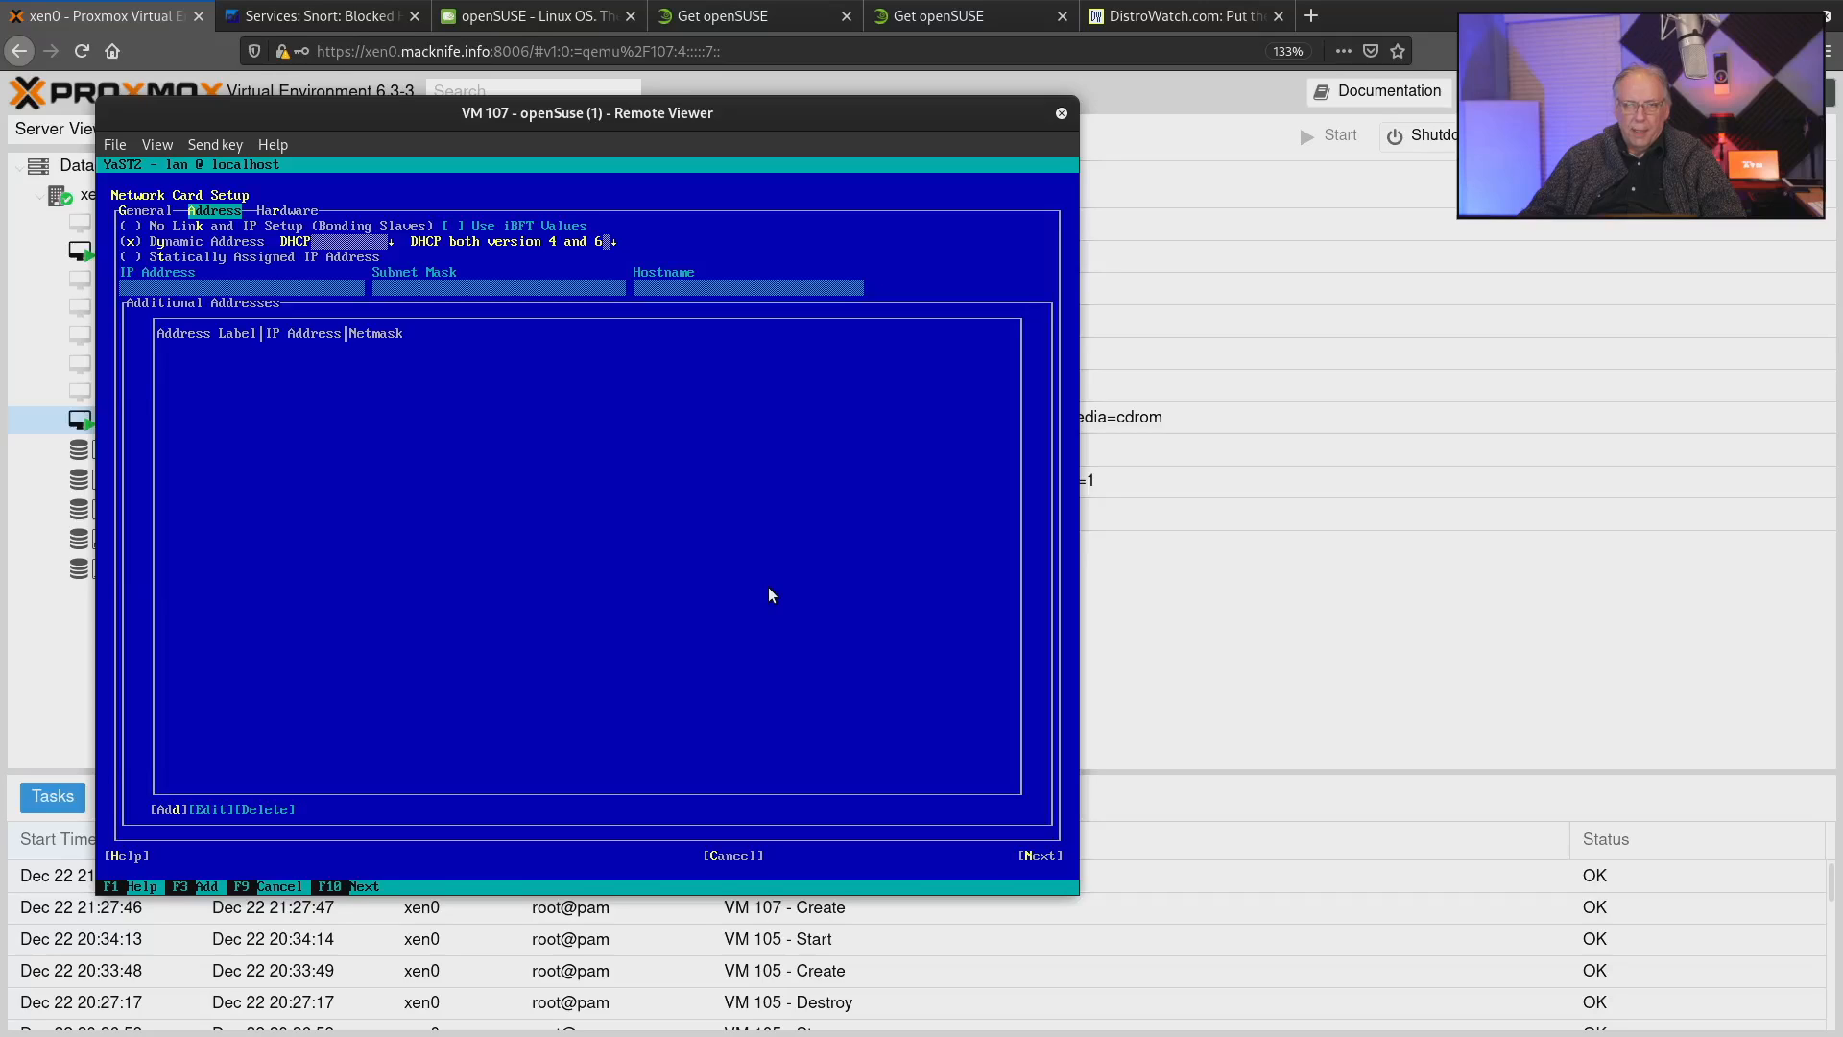
key("Tab")
key("Tab")
key("Tab")
key("Tab")
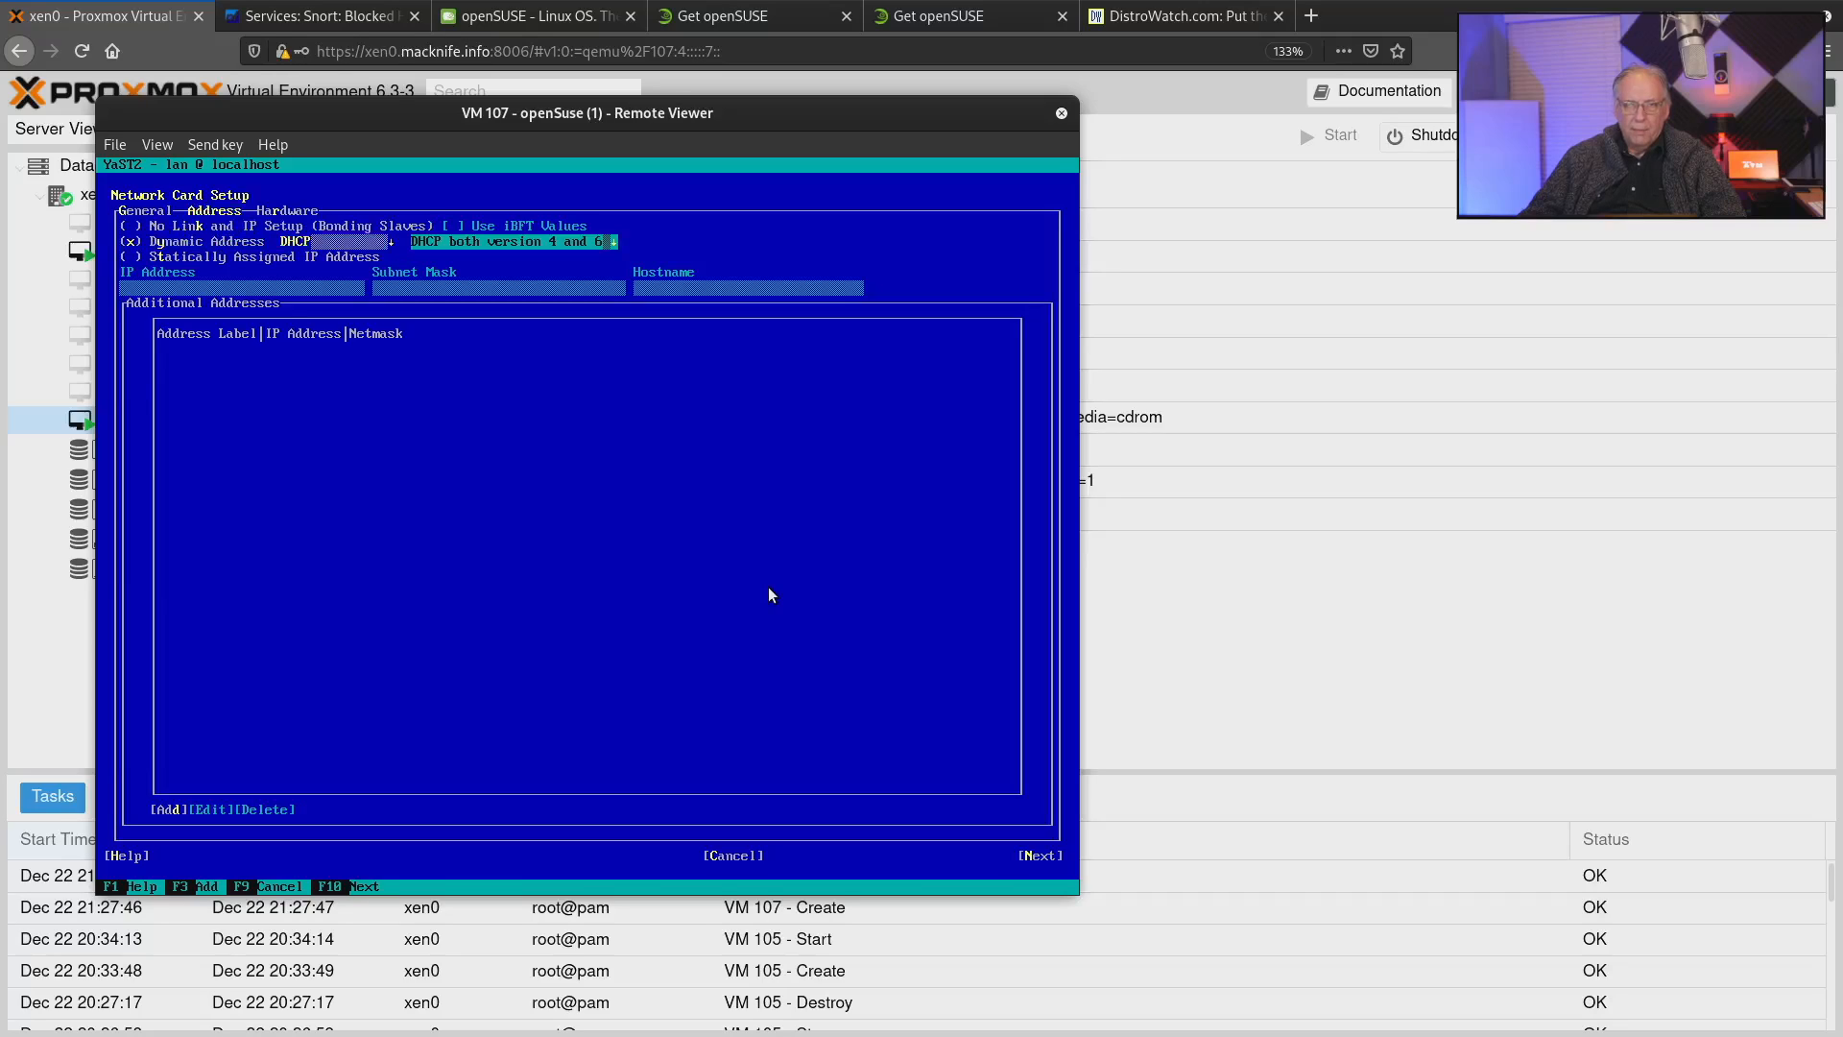
Try switching the network card to a statically assigned IP address with the address fields left empty.
key("alt+t")
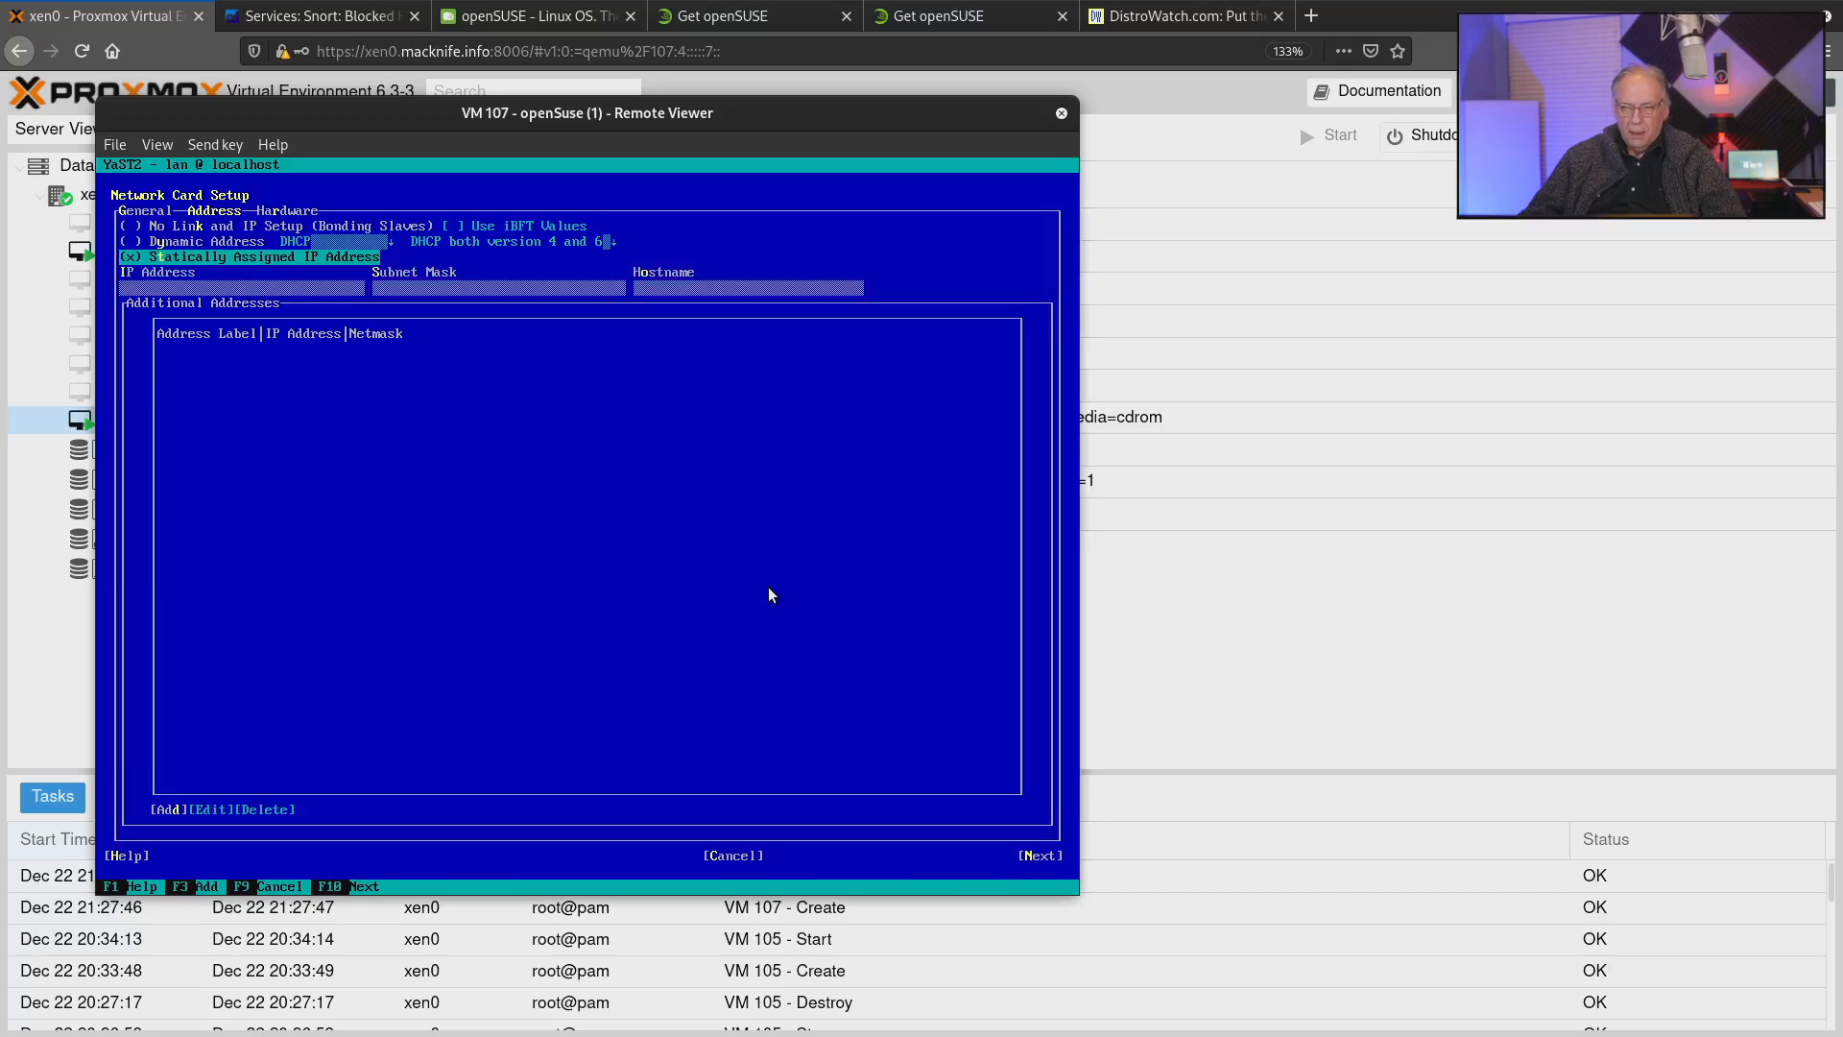
key("Tab")
key("Tab")
key("Tab")
key("Tab")
key("Tab")
key("Tab")
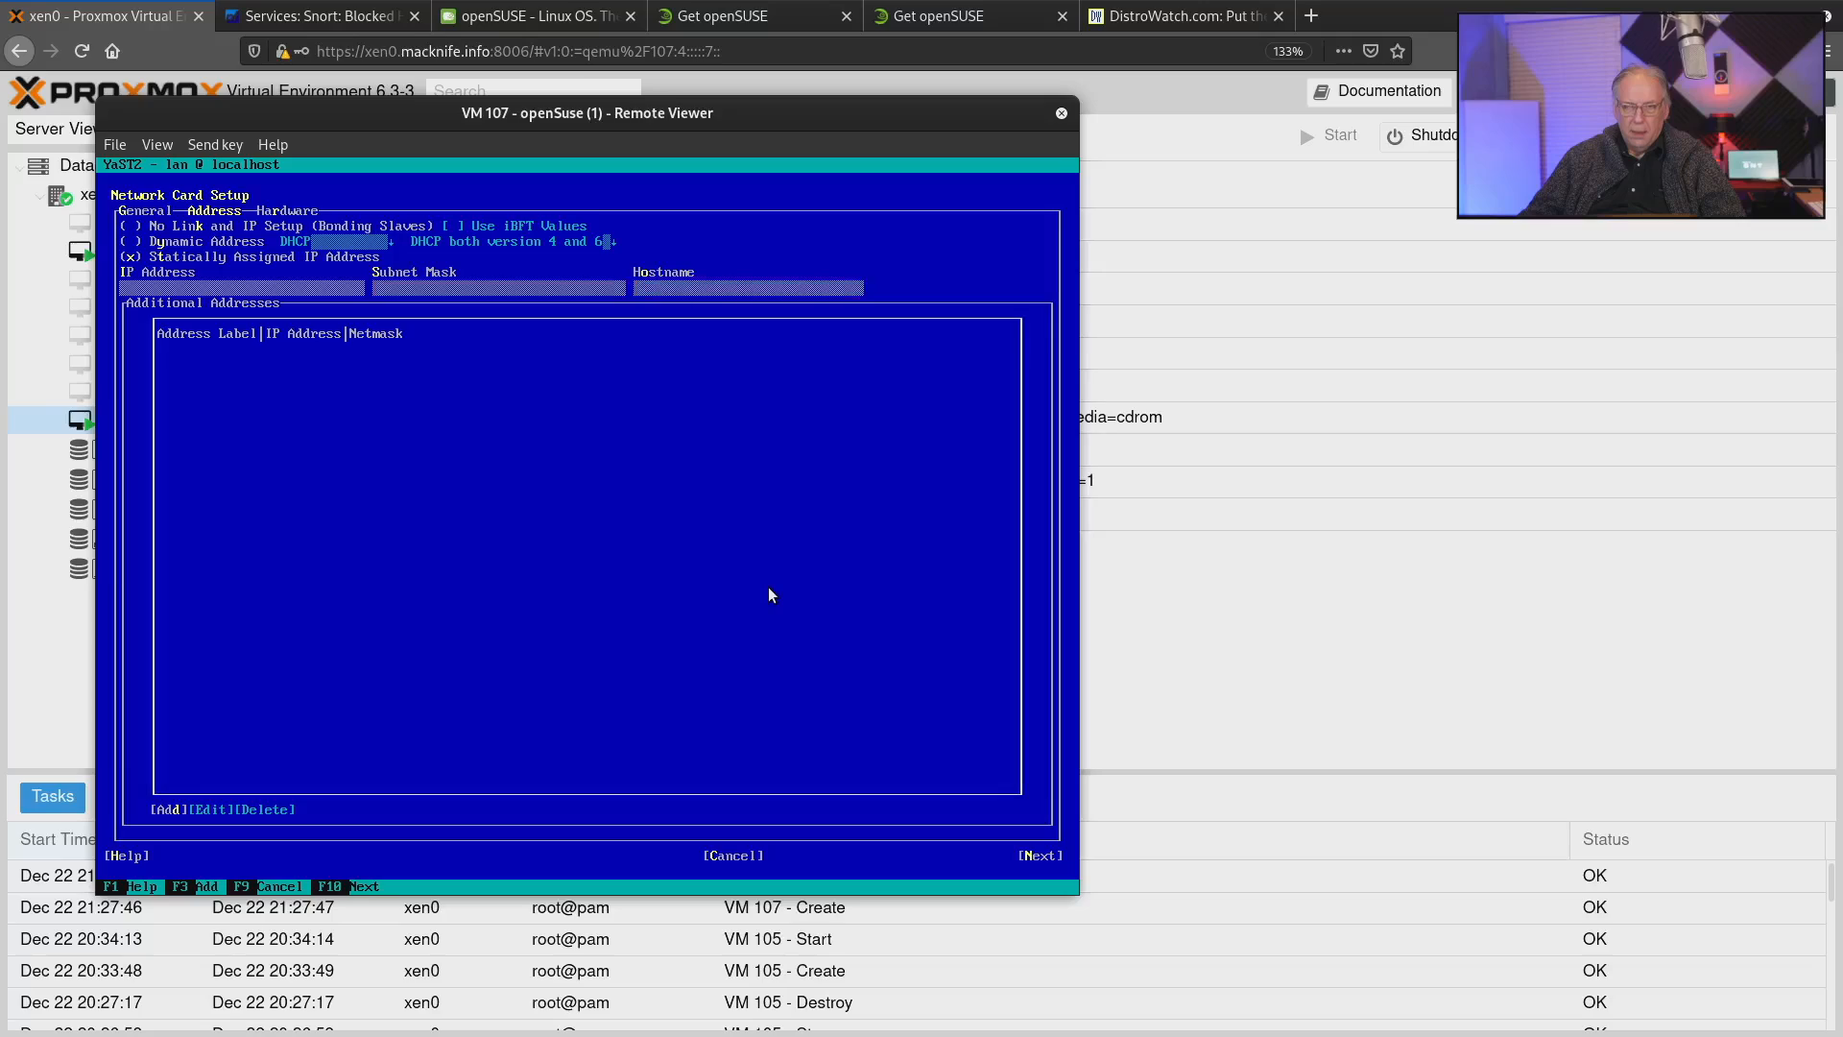
key("Tab")
key("Tab")
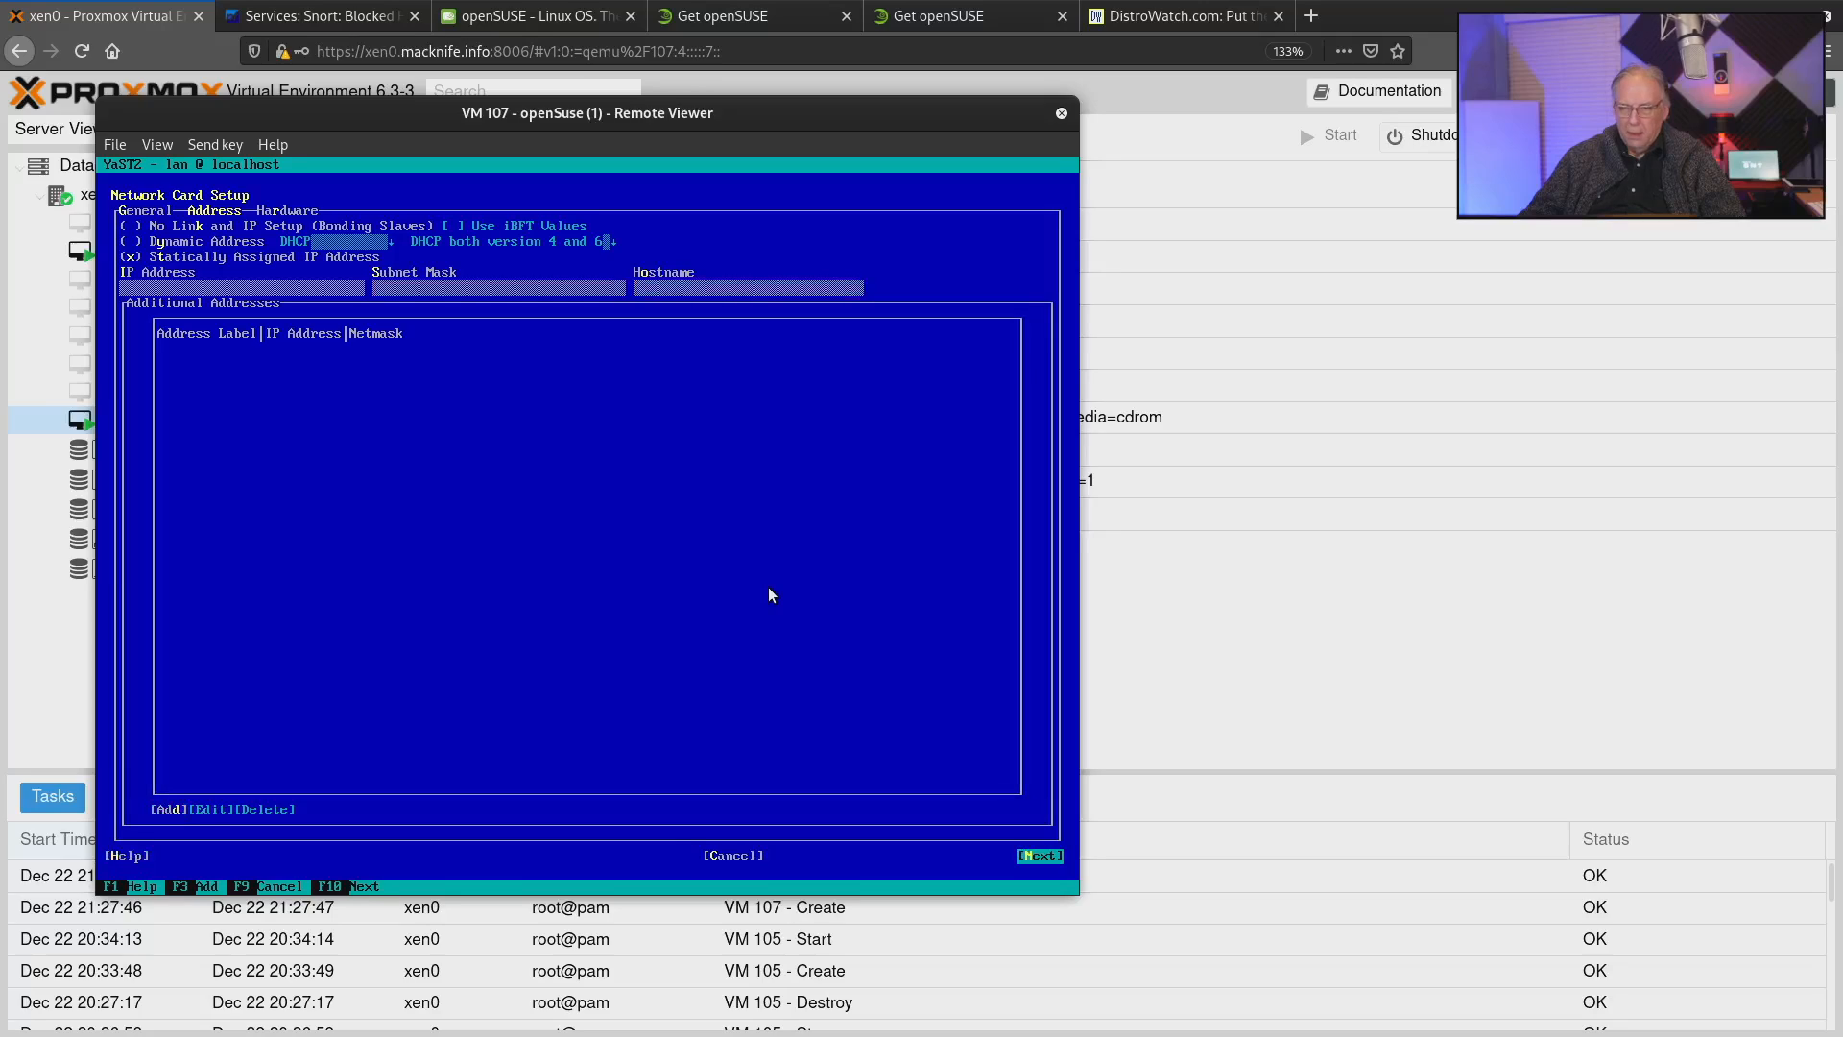
key("Return")
key("Return")
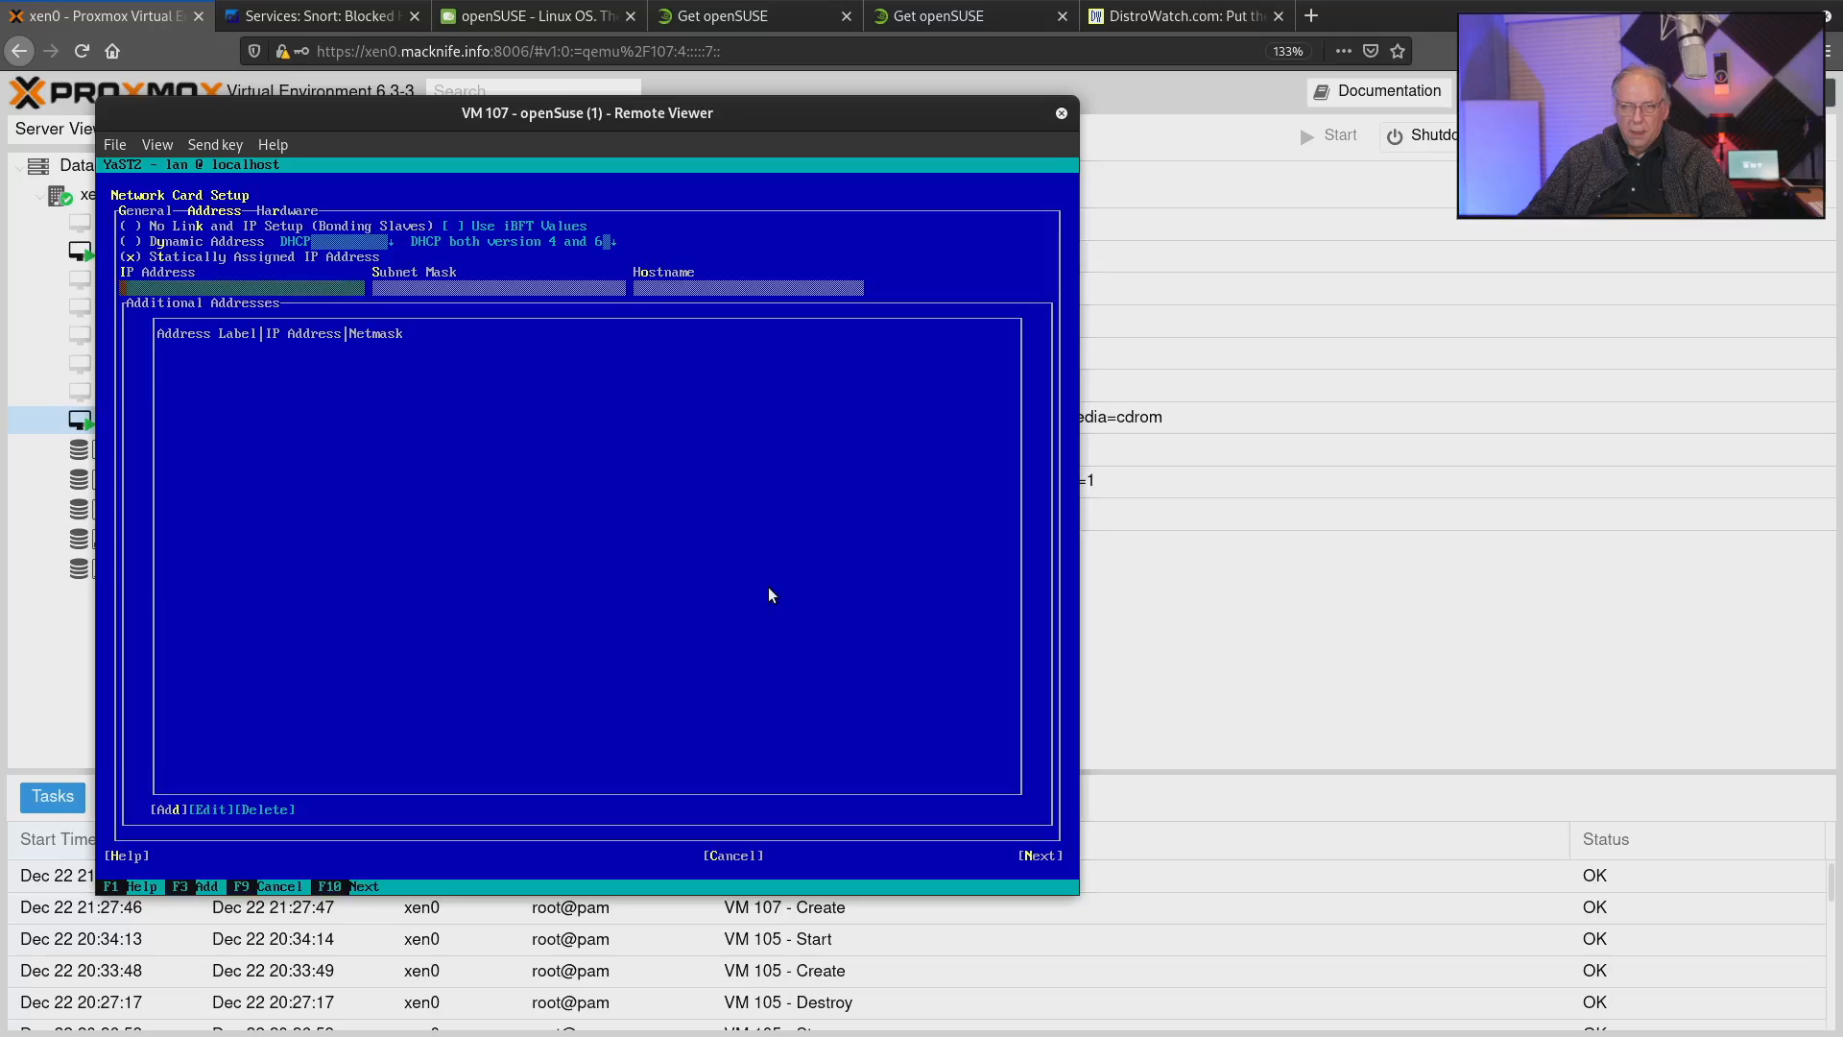
Cancel the network card setup and leave Network Settings to return to the YaST Control Center.
key("Tab")
key("Tab")
key("Tab")
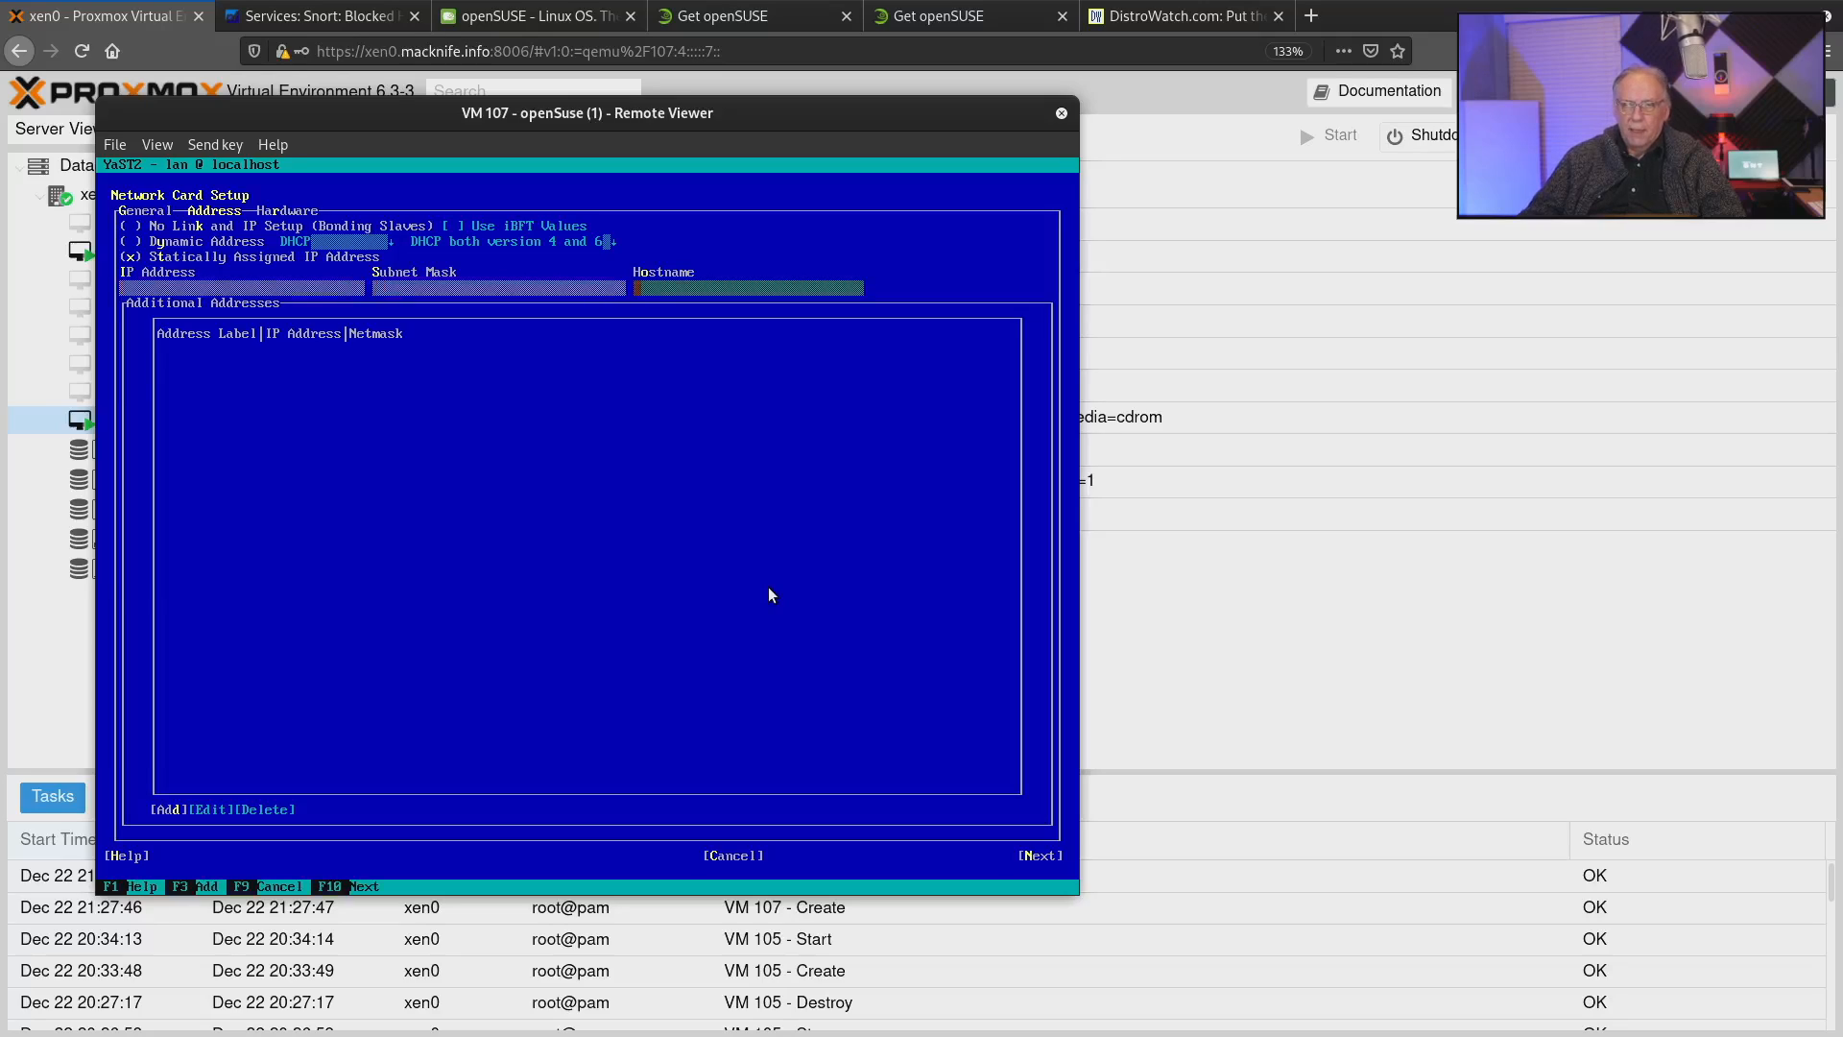
key("Tab")
key("Tab")
key("Tab")
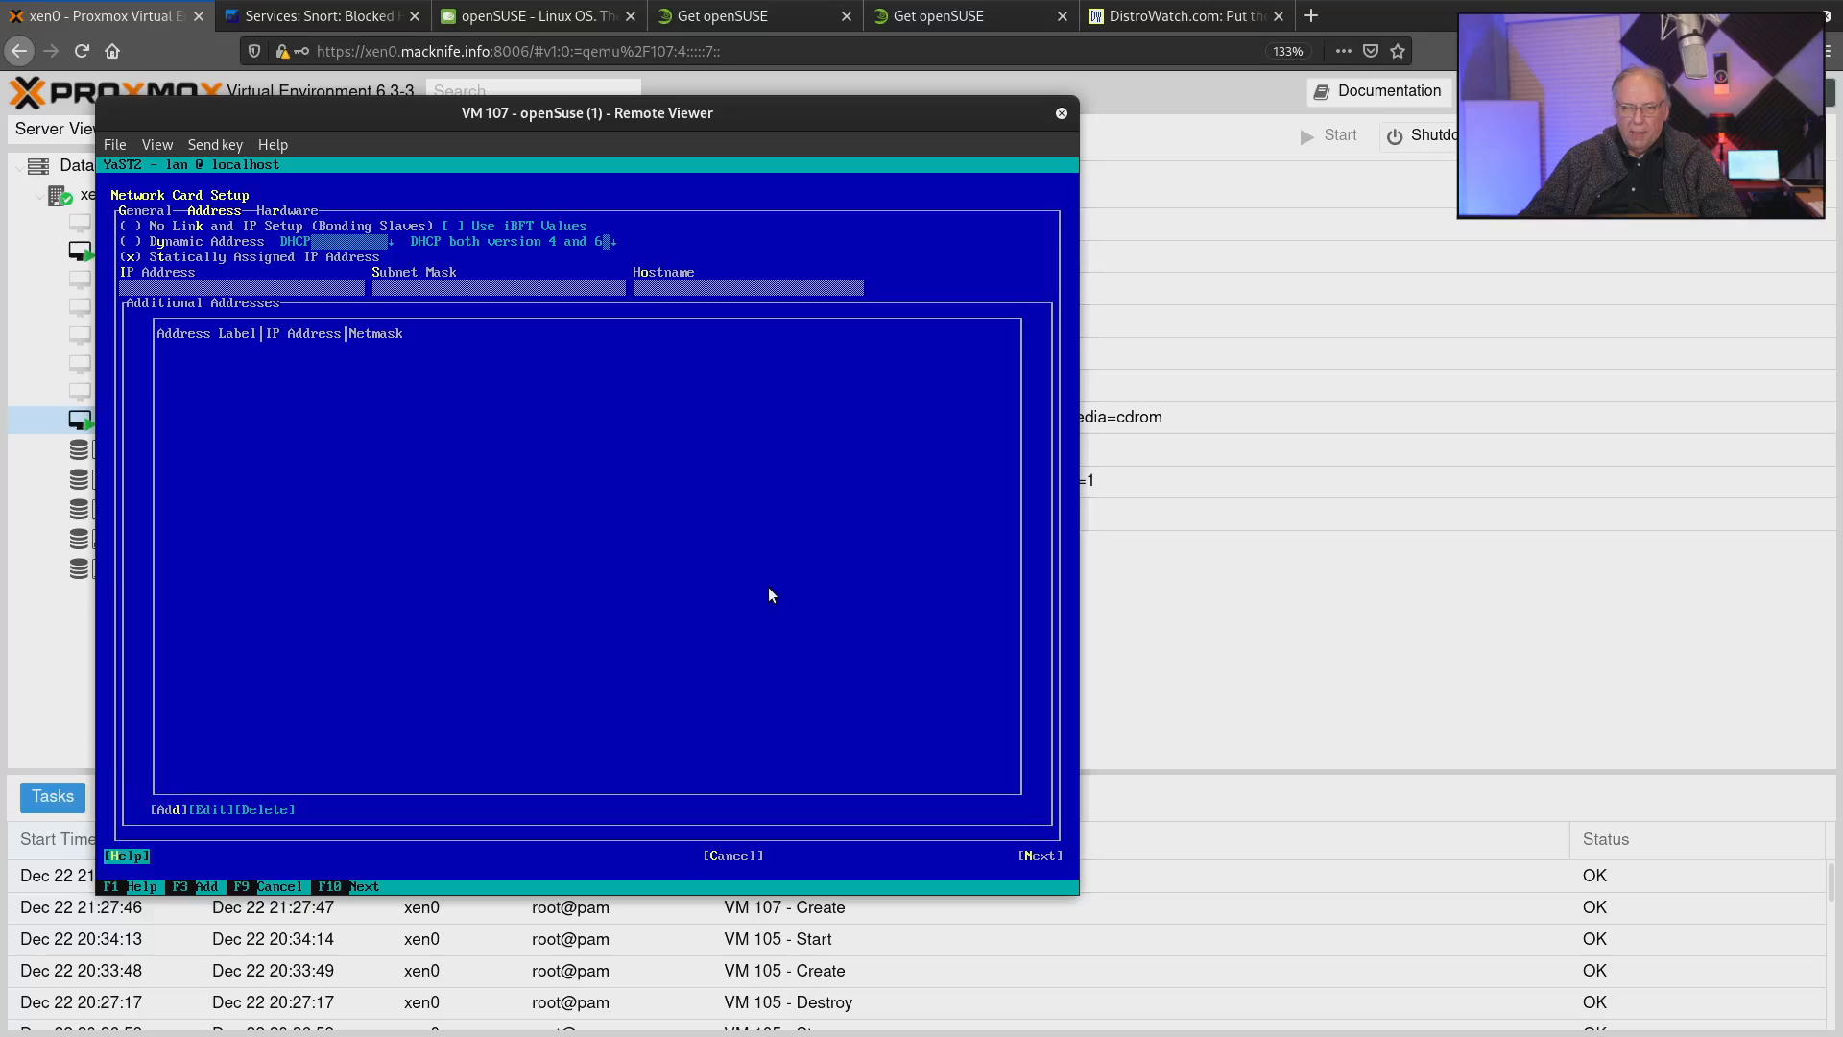
key("Return")
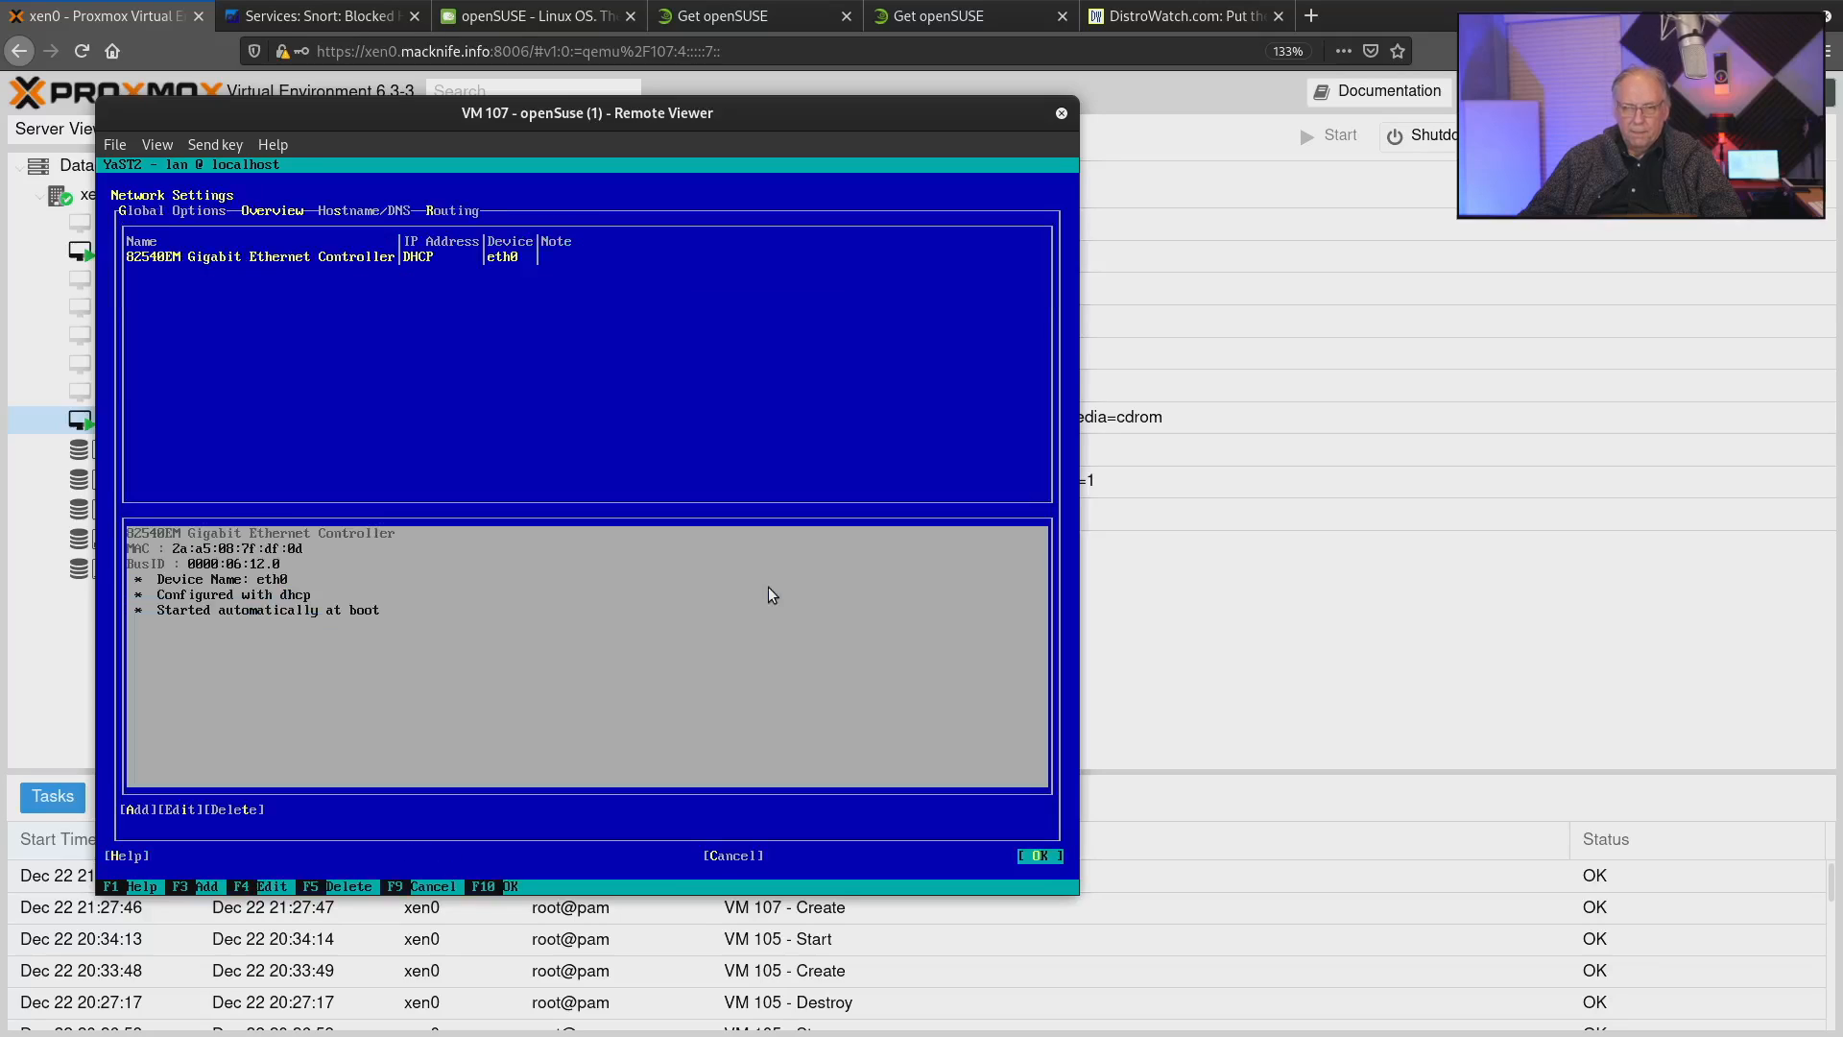
key("Tab")
key("Tab")
key("shift+Tab")
key("shift+Tab")
key("shift+Tab")
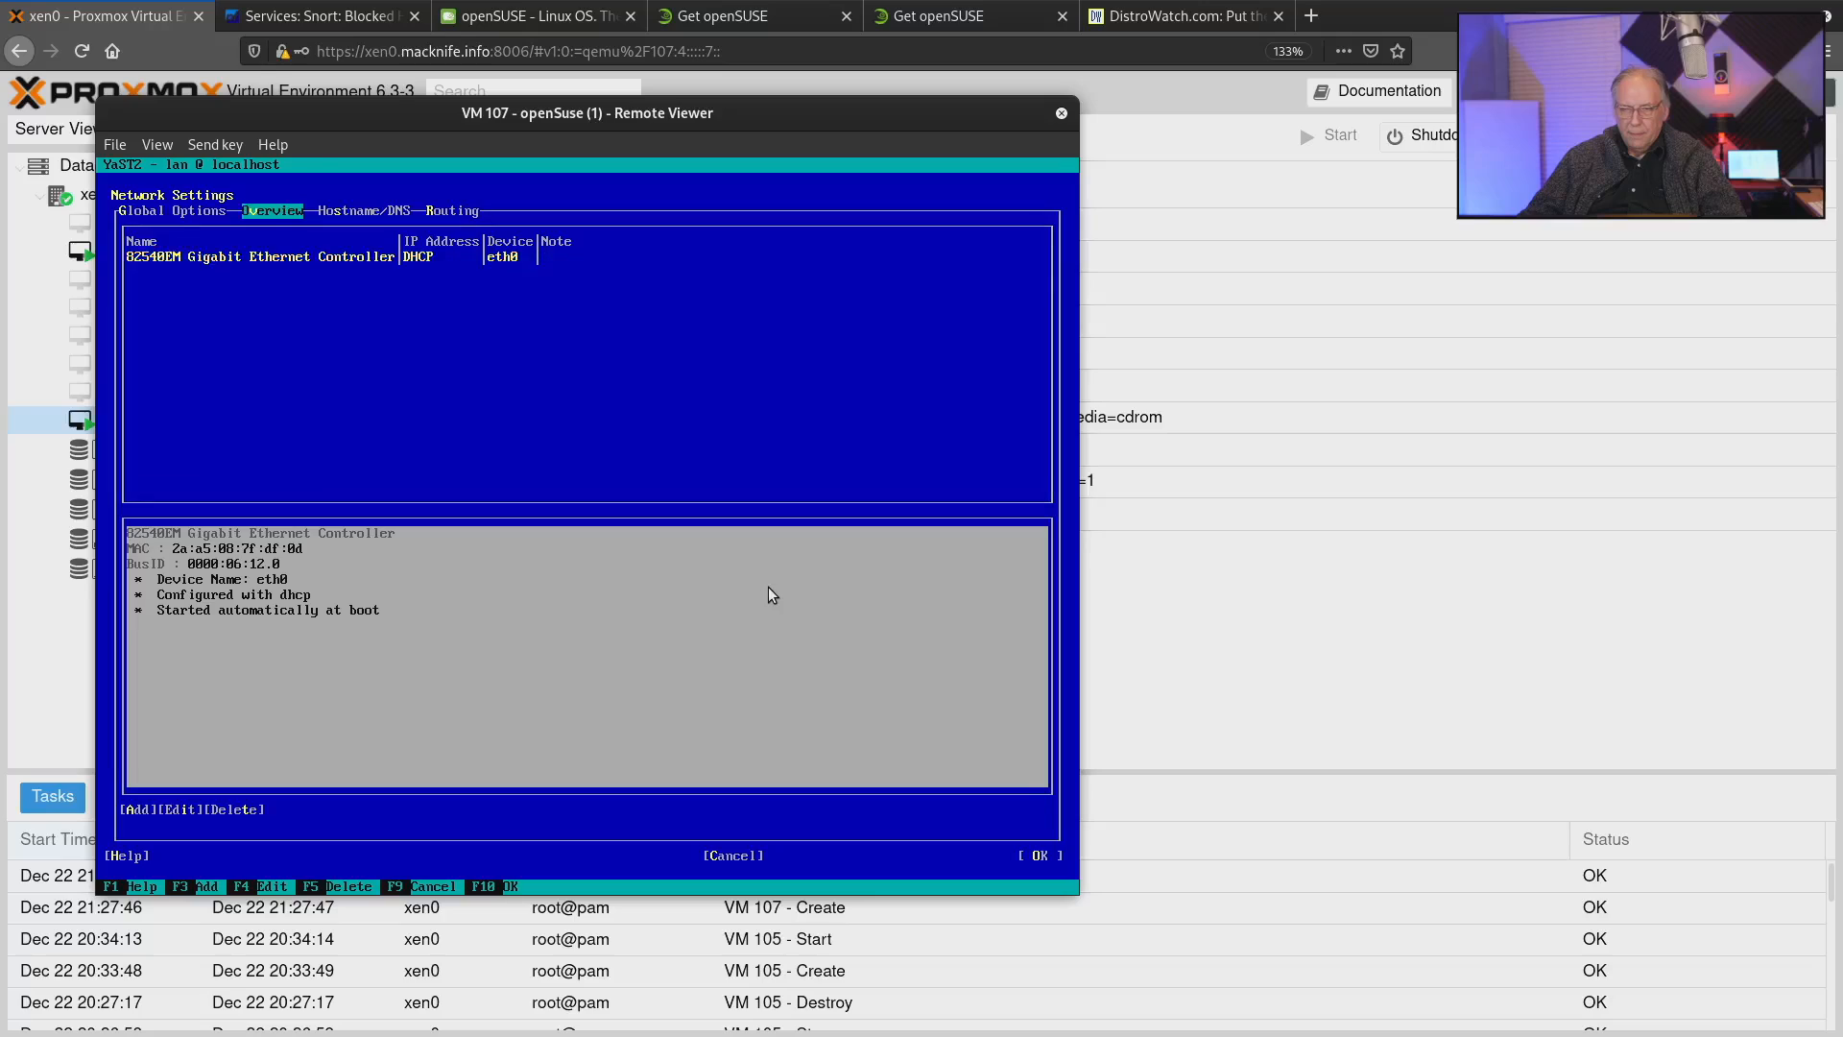
key("Return")
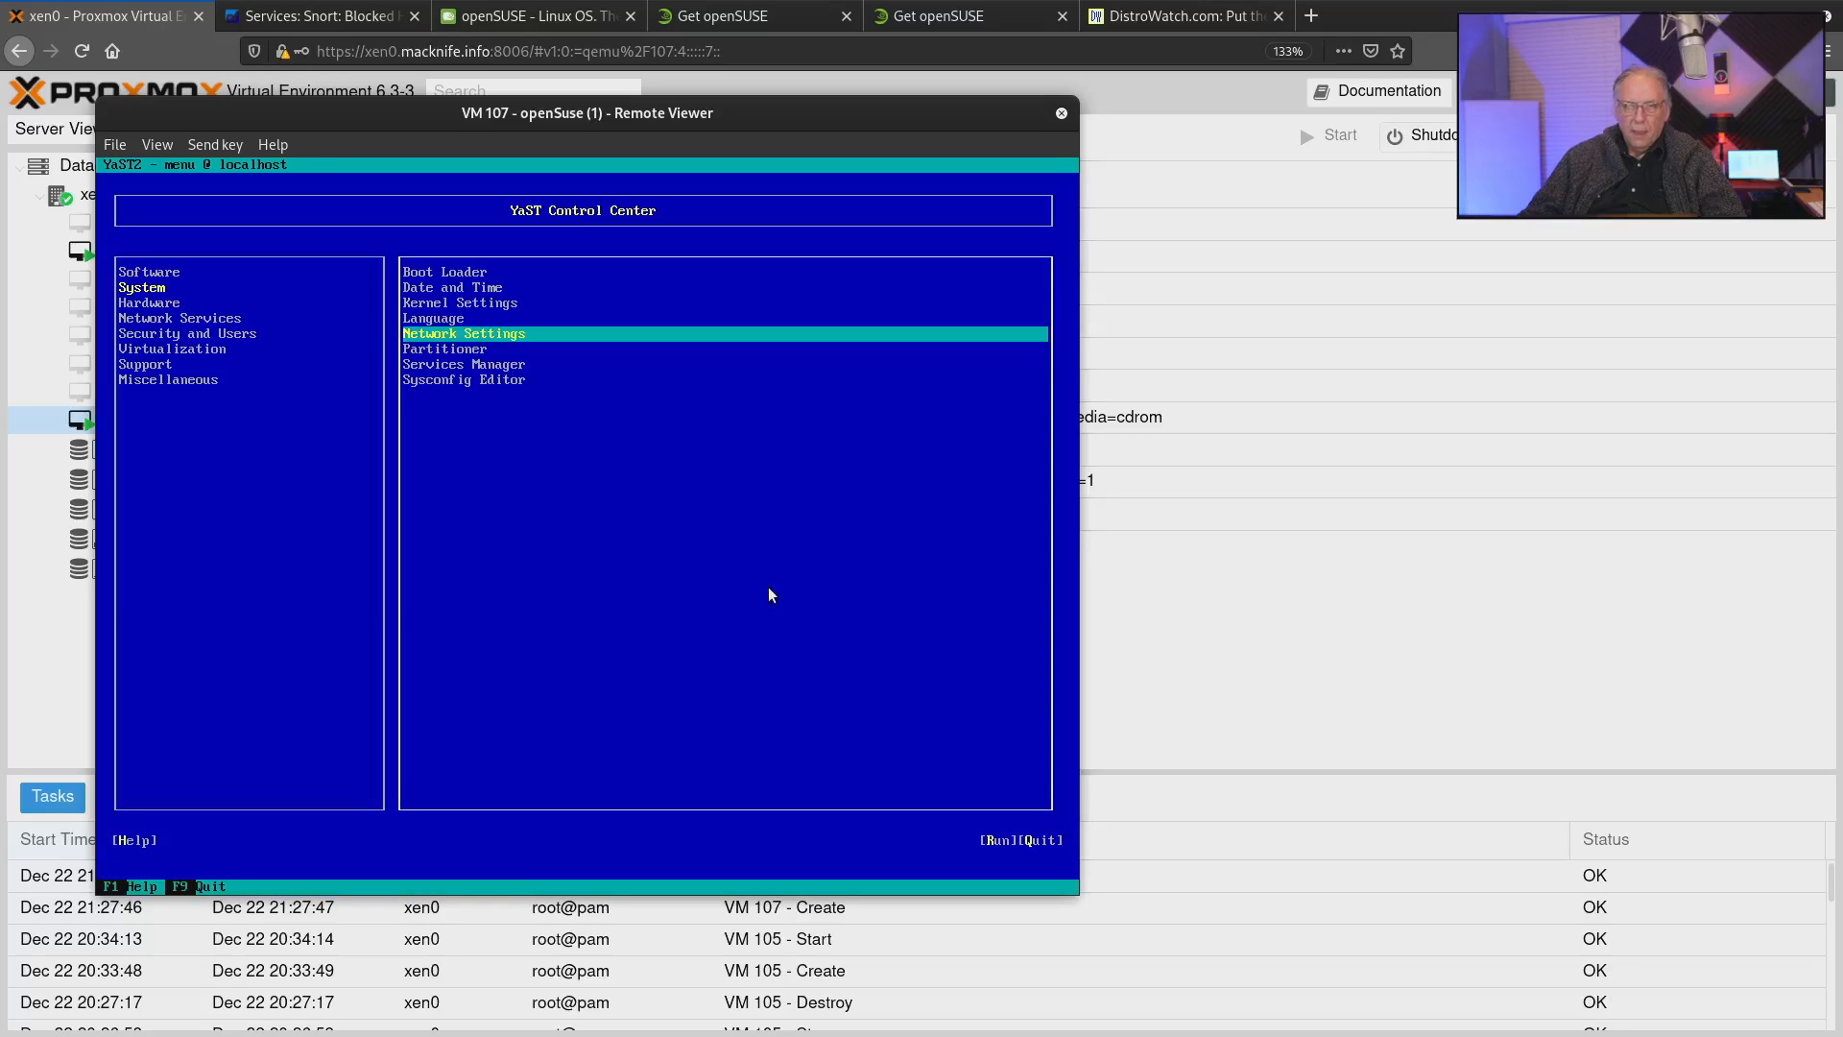
Open the Services Manager module from the System category.
key("Down")
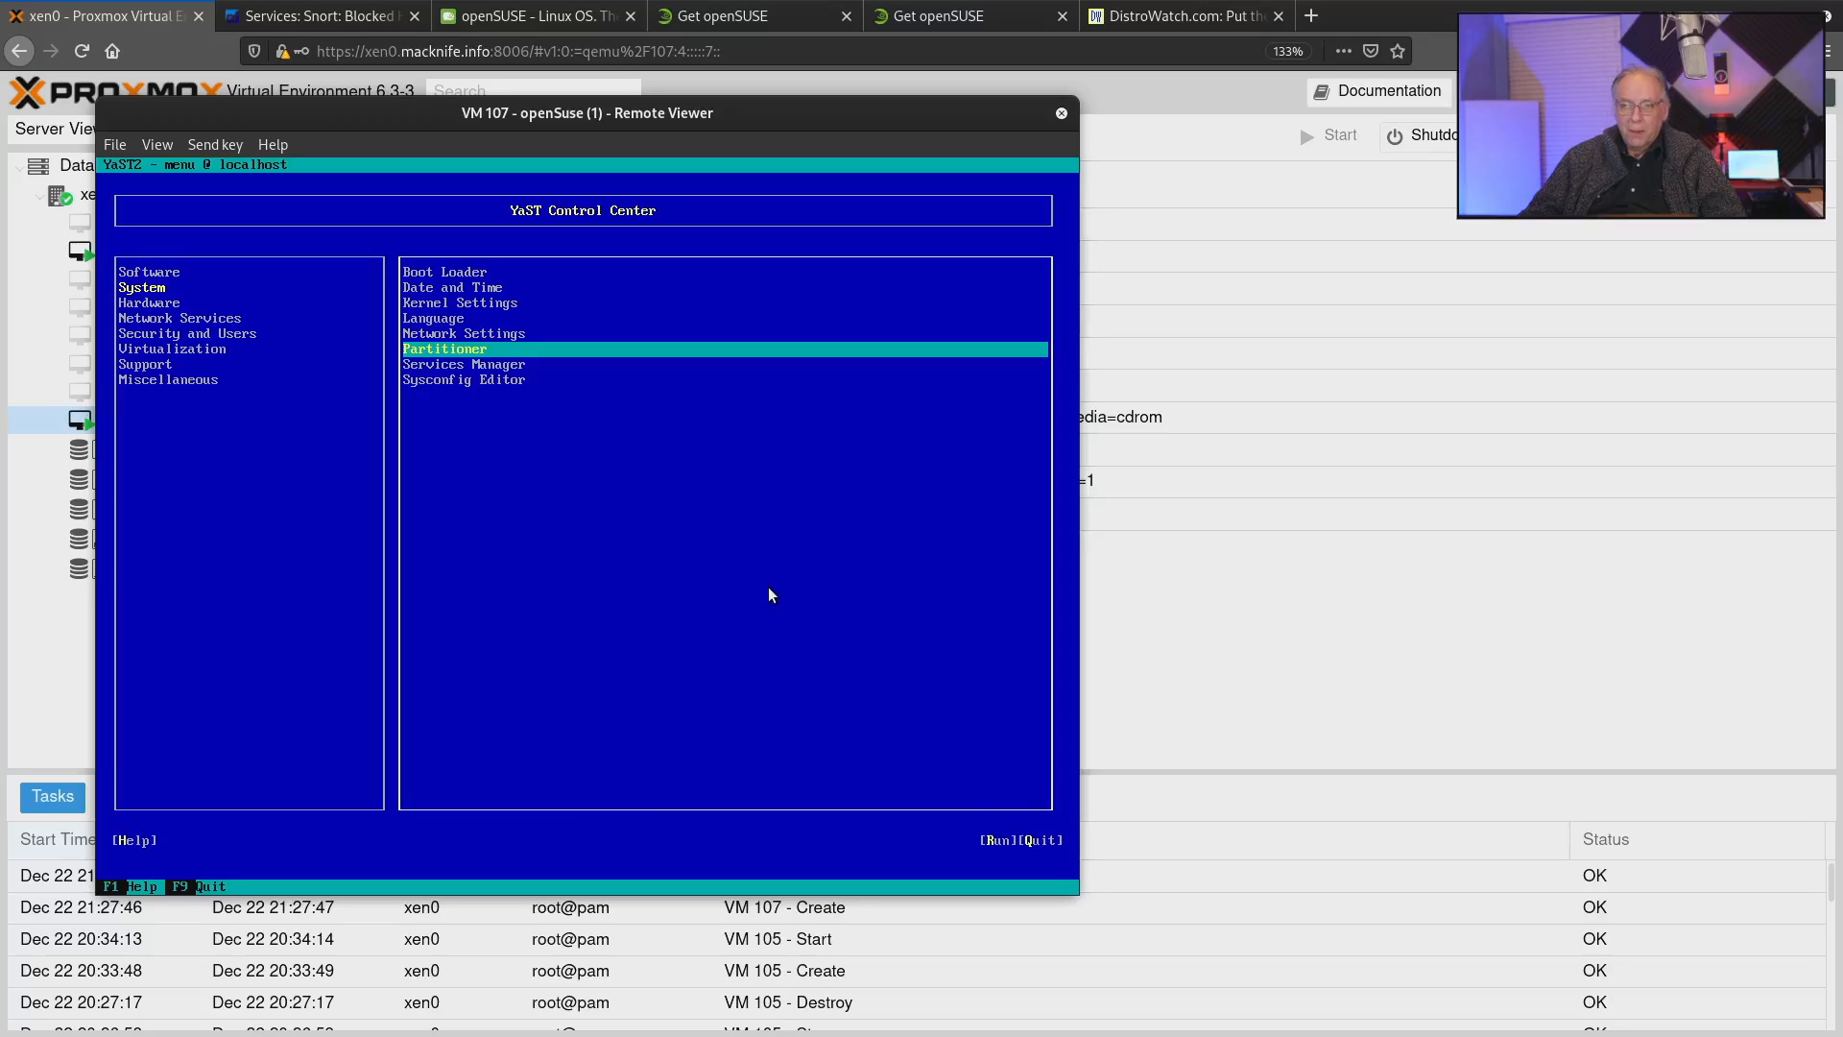
key("Tab")
key("Tab")
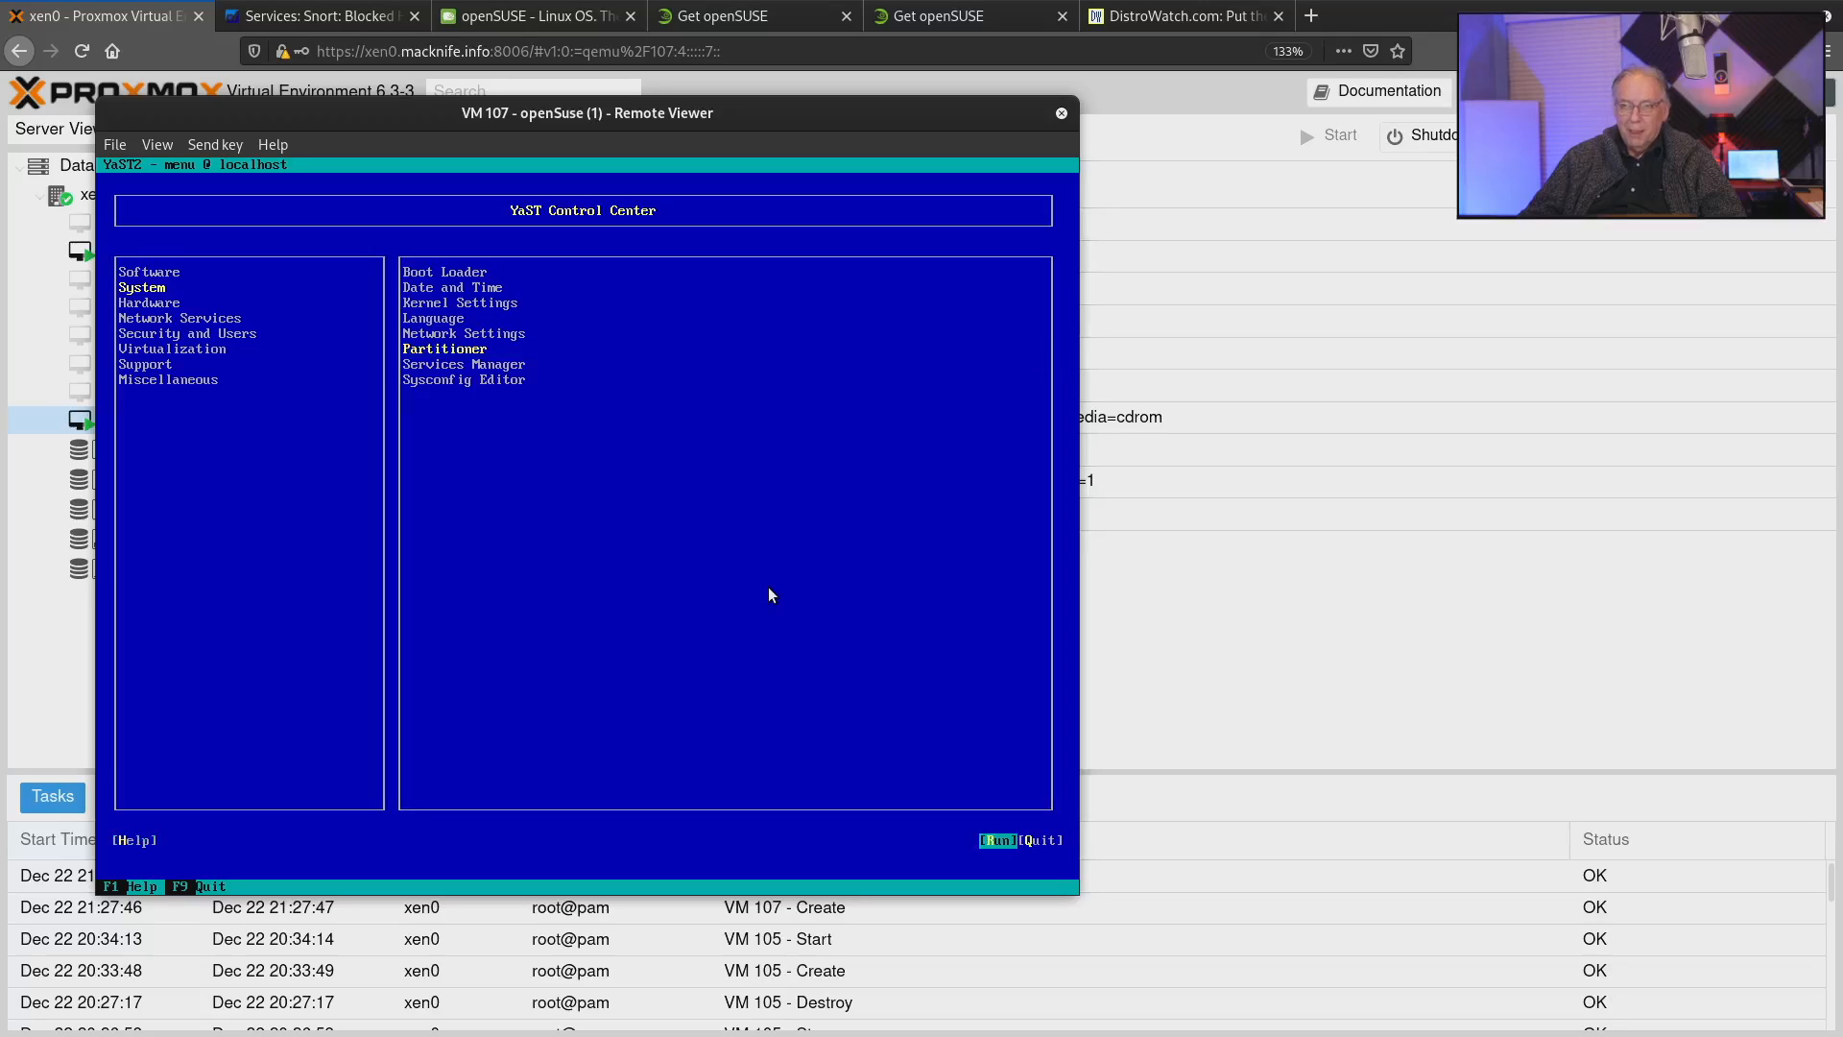
key("shift+Tab")
key("shift+Tab")
key("Down")
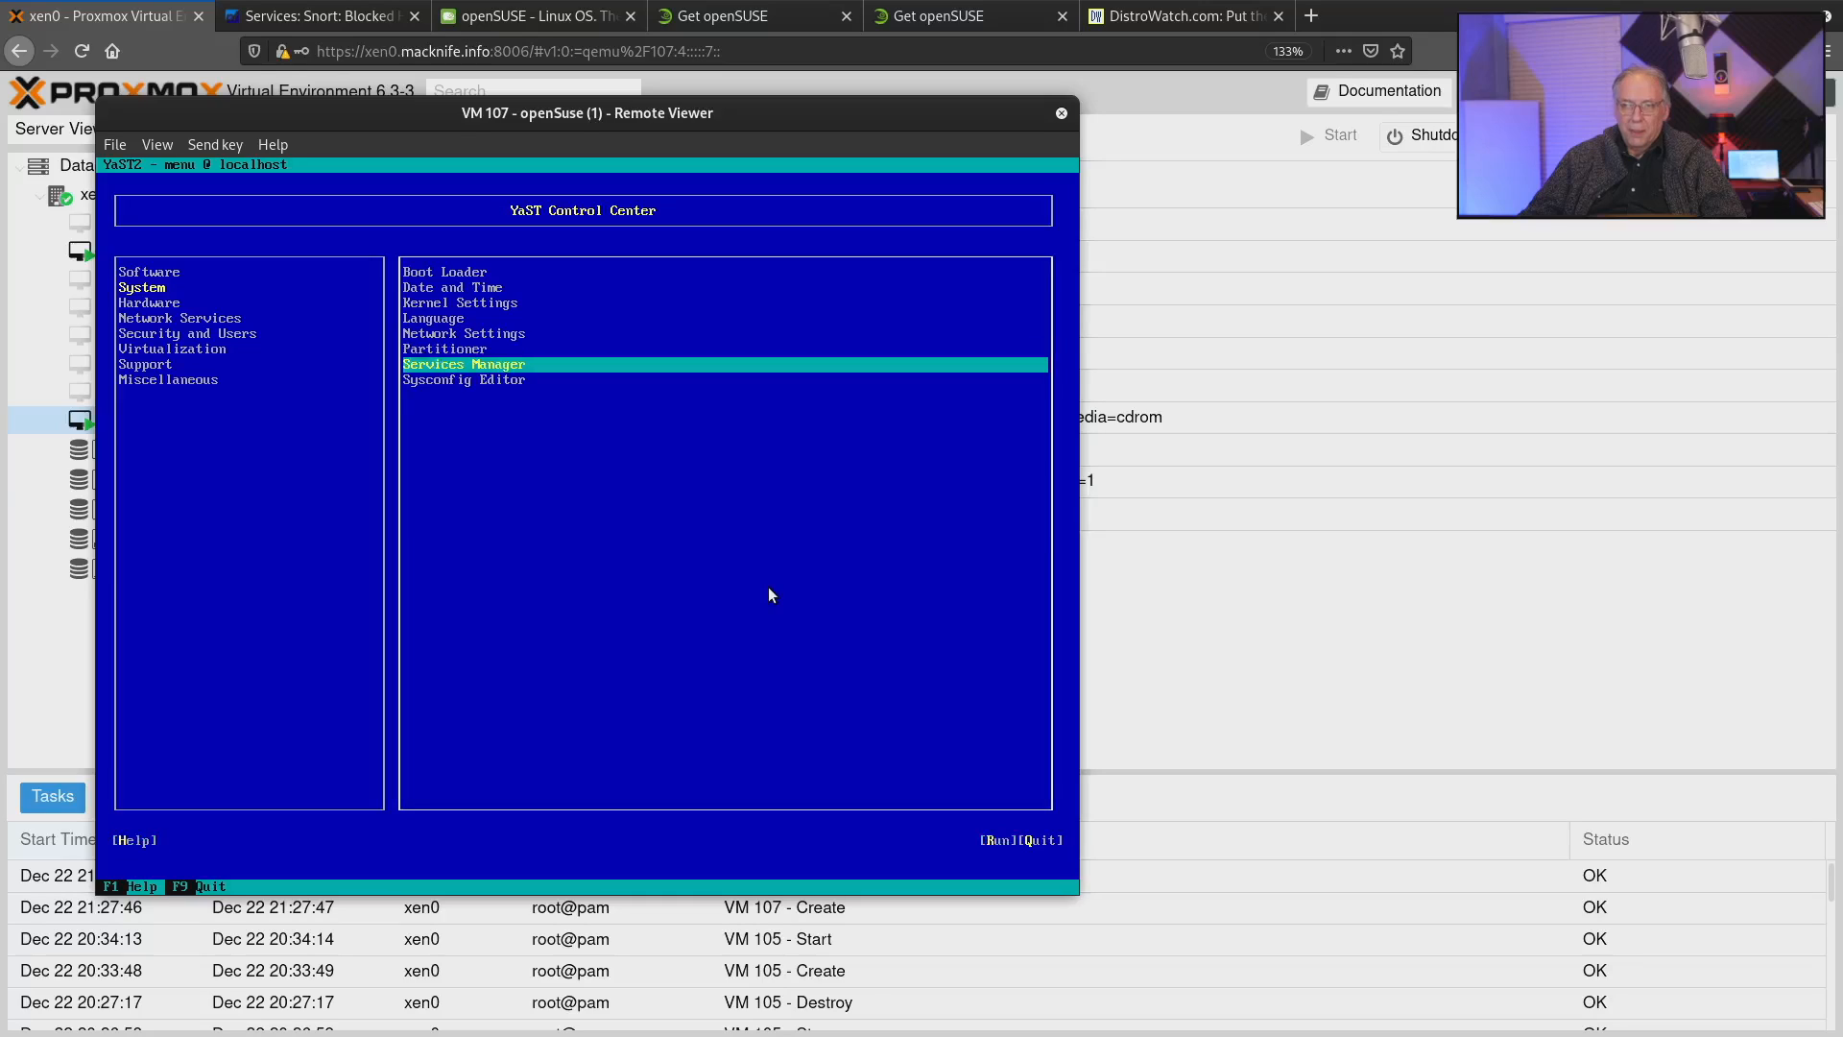
key("Return")
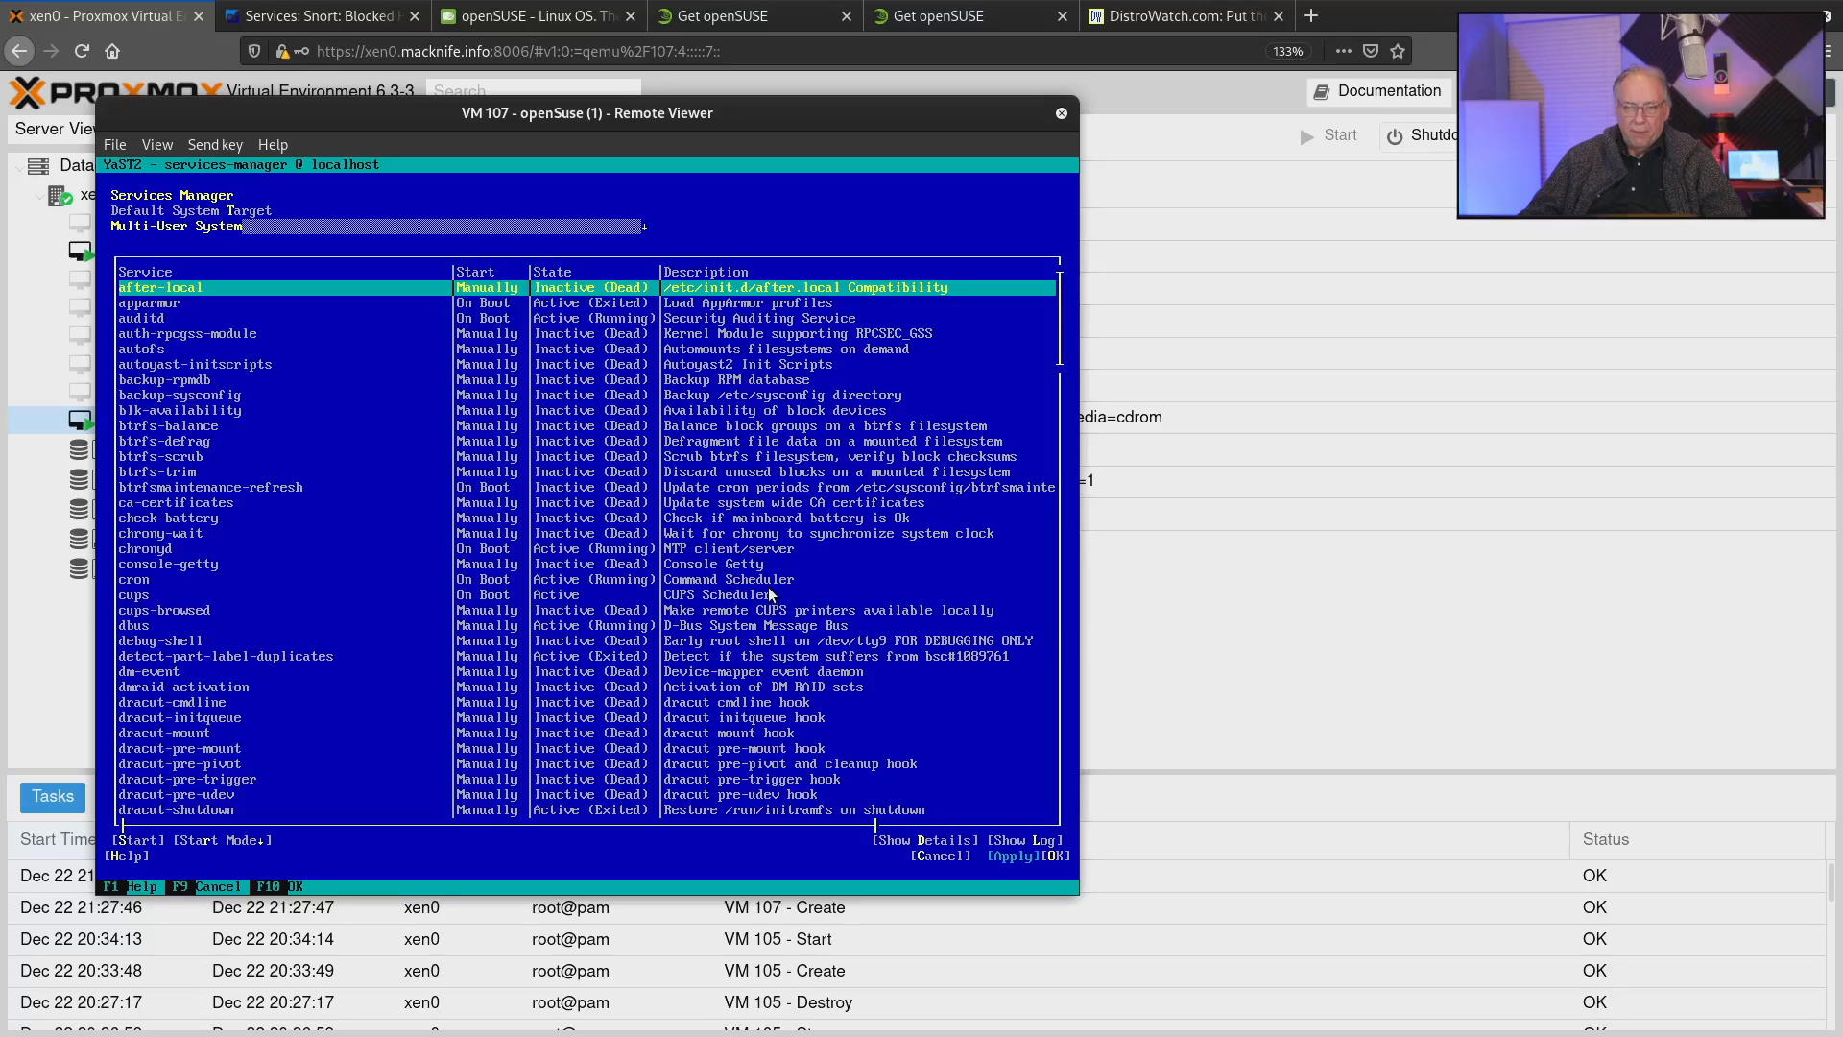
Look through the list of system services with their start modes and states.
key("Down")
key("Down")
key("Down")
key("Down")
key("Down")
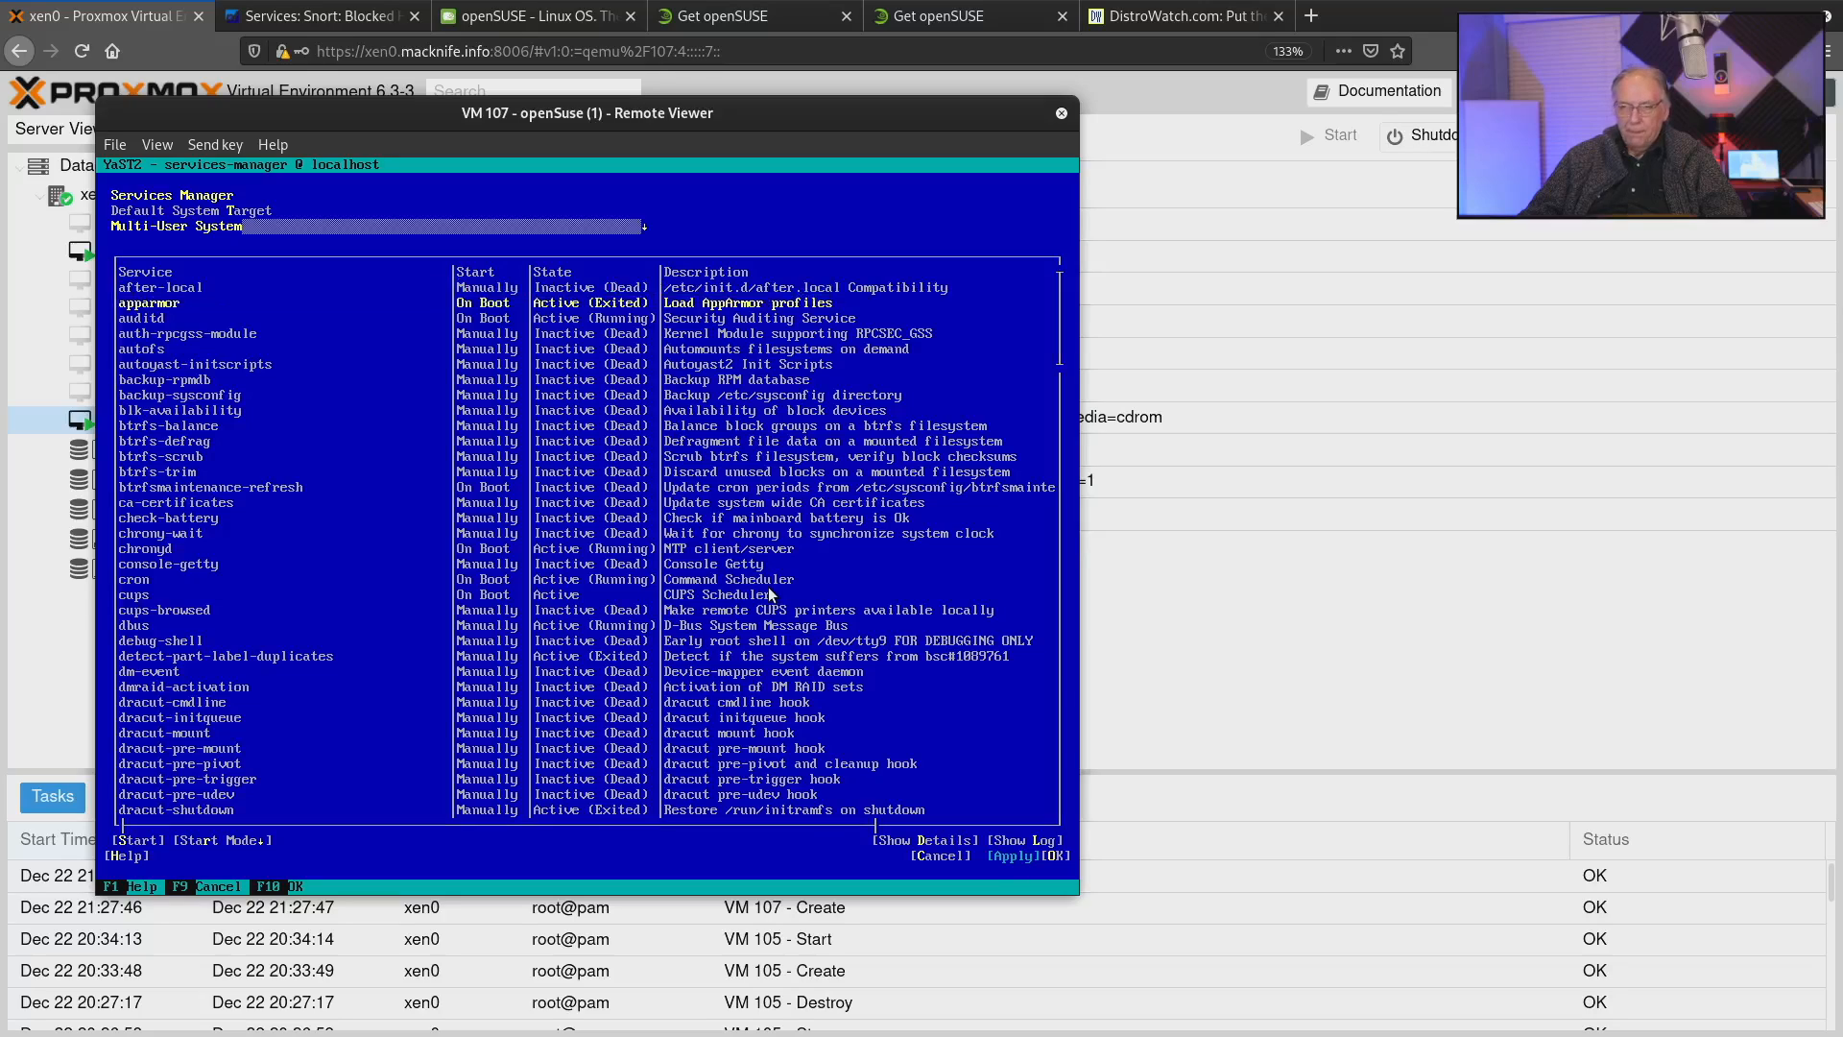
key("Down")
key("Down")
key("Down")
key("Down")
key("Down")
key("Down")
key("Down")
key("Down")
key("Down")
key("Down")
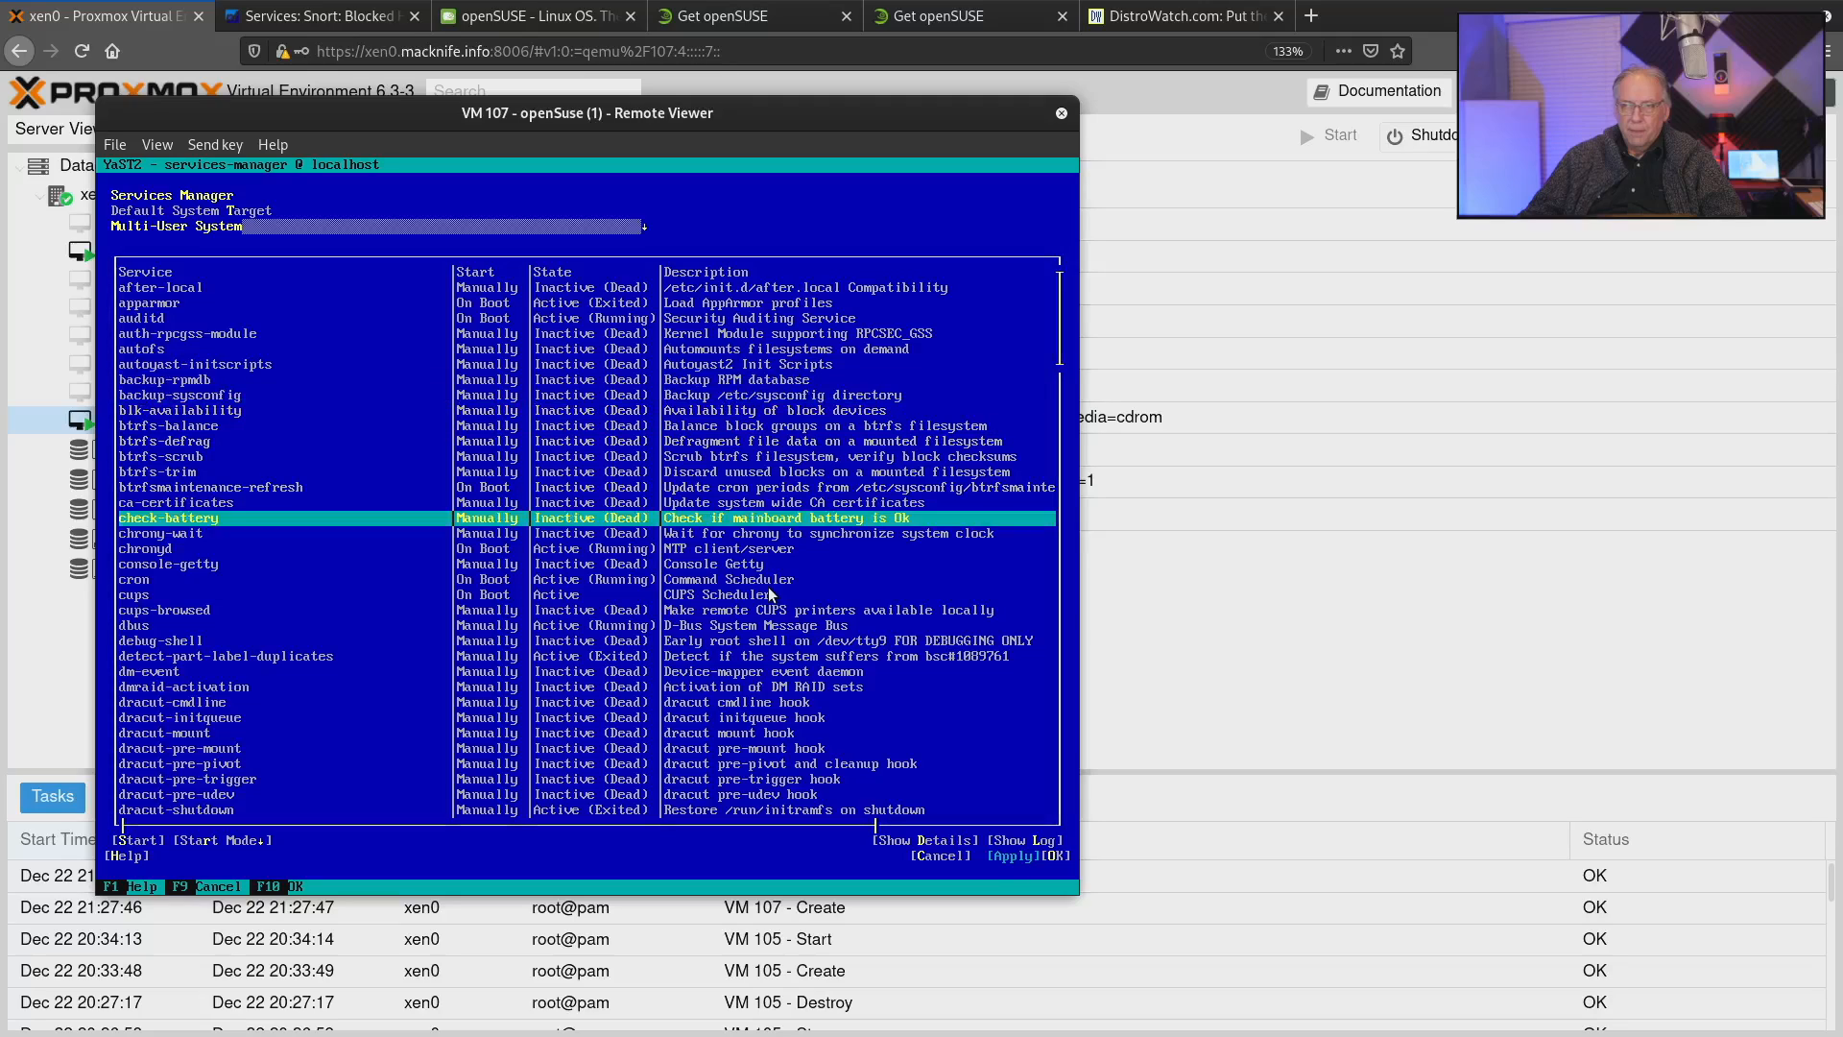
key("Up")
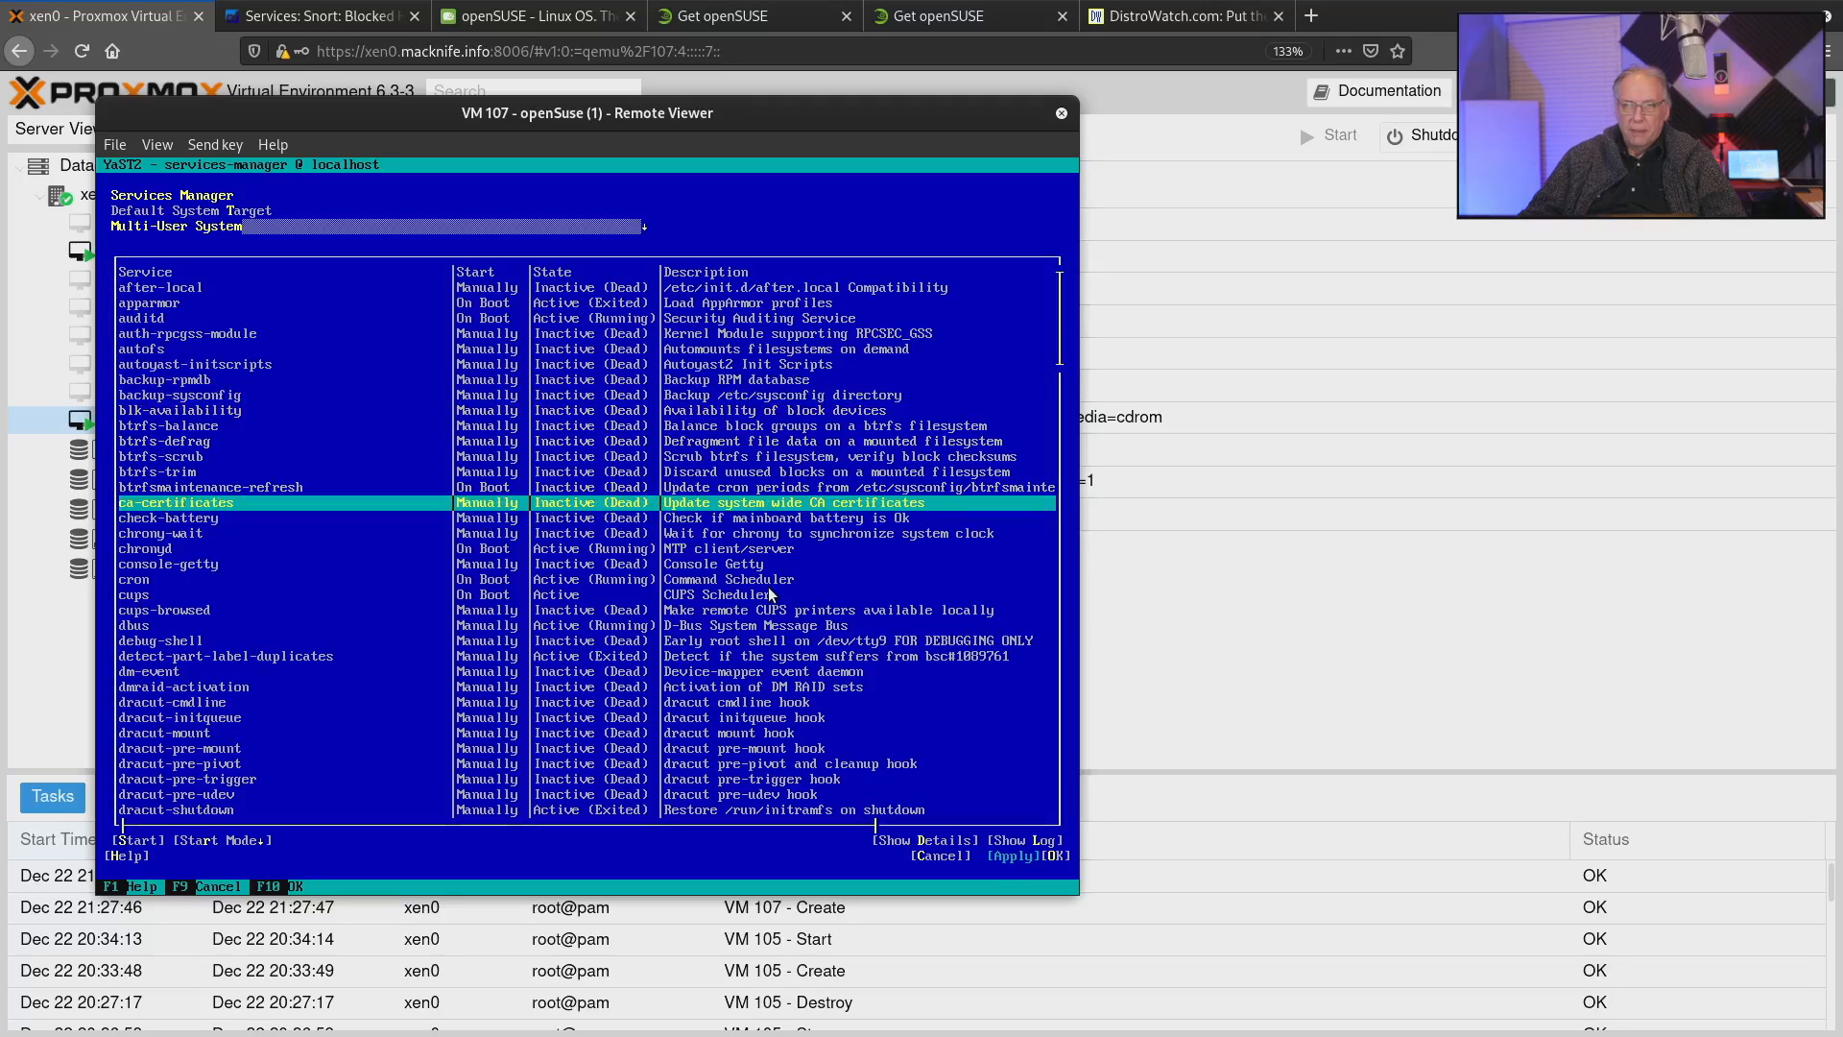
key("Down")
key("Down")
key("Down")
key("Down")
key("Down")
key("Down")
key("Down")
key("Down")
key("Down")
key("Down")
key("Down")
key("Down")
key("Down")
key("Down")
key("Down")
key("Down")
key("Down")
key("Down")
key("Down")
key("Down")
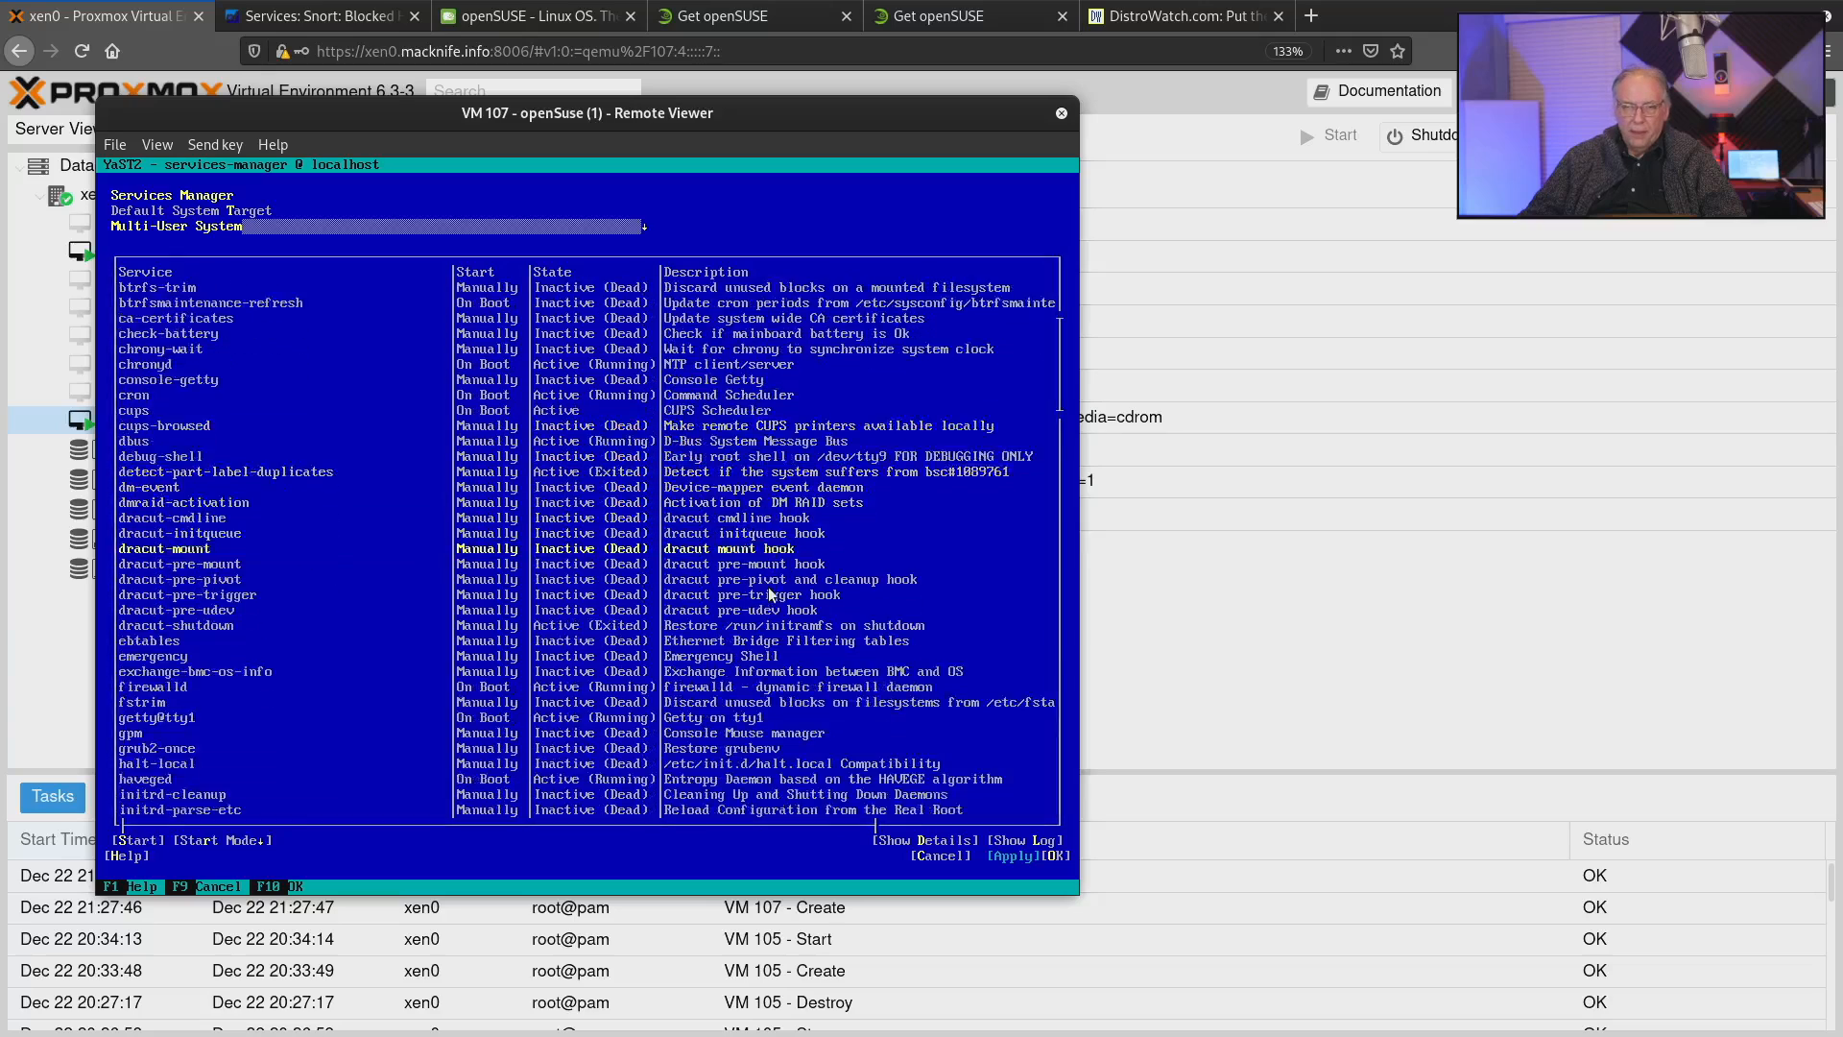
key("Down")
key("Down")
key("Down")
key("Down")
key("Down")
key("Down")
key("Down")
key("Down")
key("Down")
key("Down")
key("Down")
key("Down")
key("Down")
key("Down")
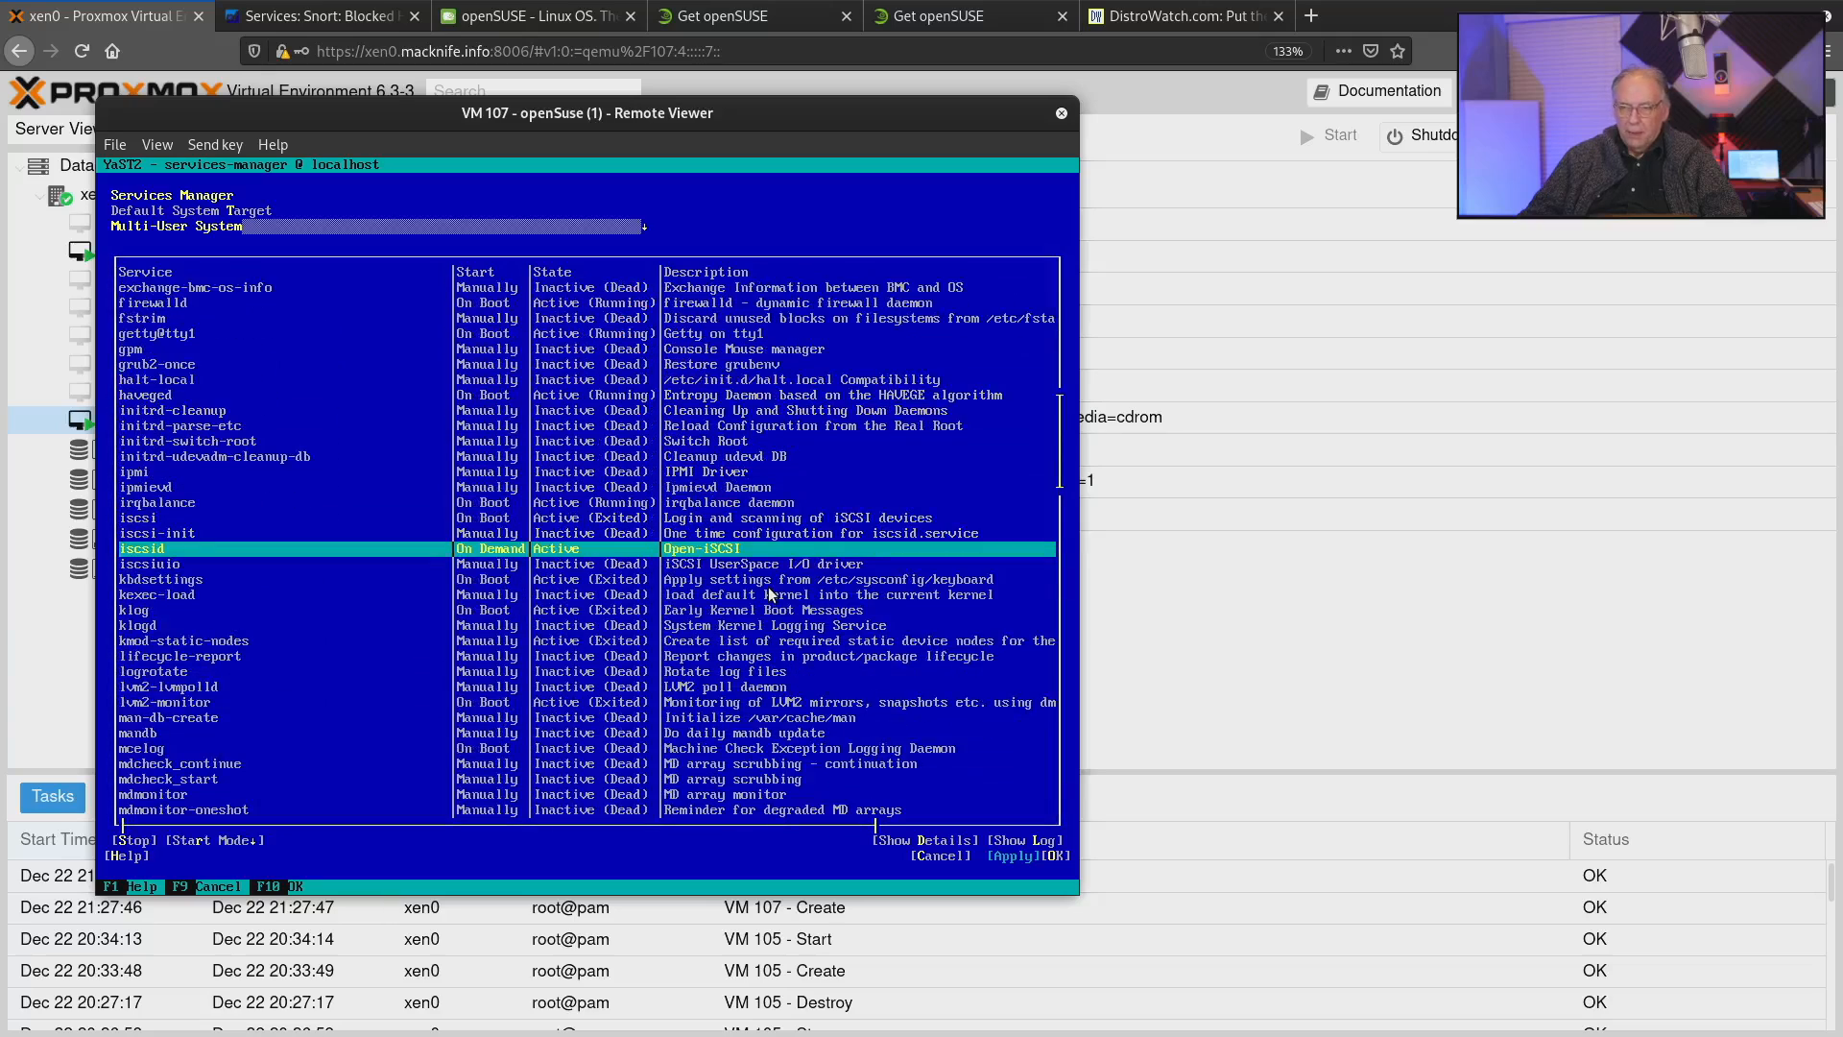
Abort the Services Manager and return to the YaST Control Center.
key("Tab")
key("shift+Tab")
key("shift+Tab")
key("shift+Tab")
key("shift+Tab")
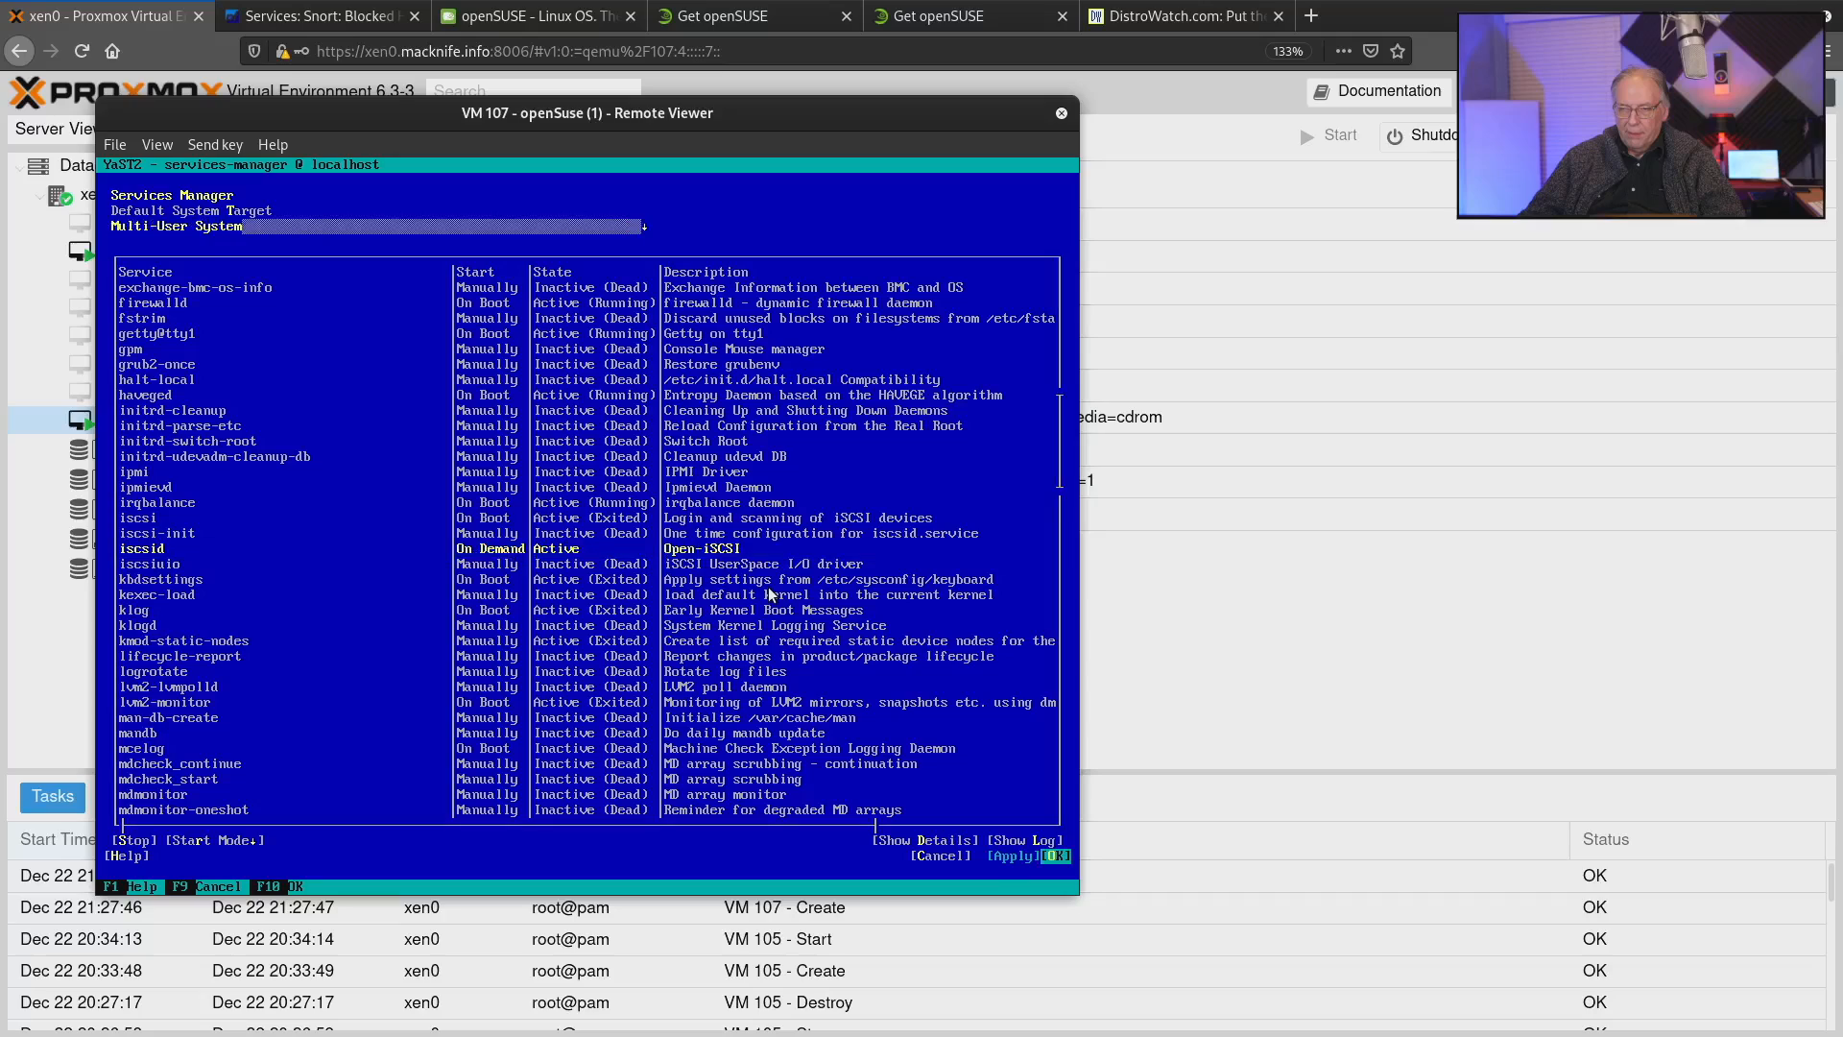
key("Return")
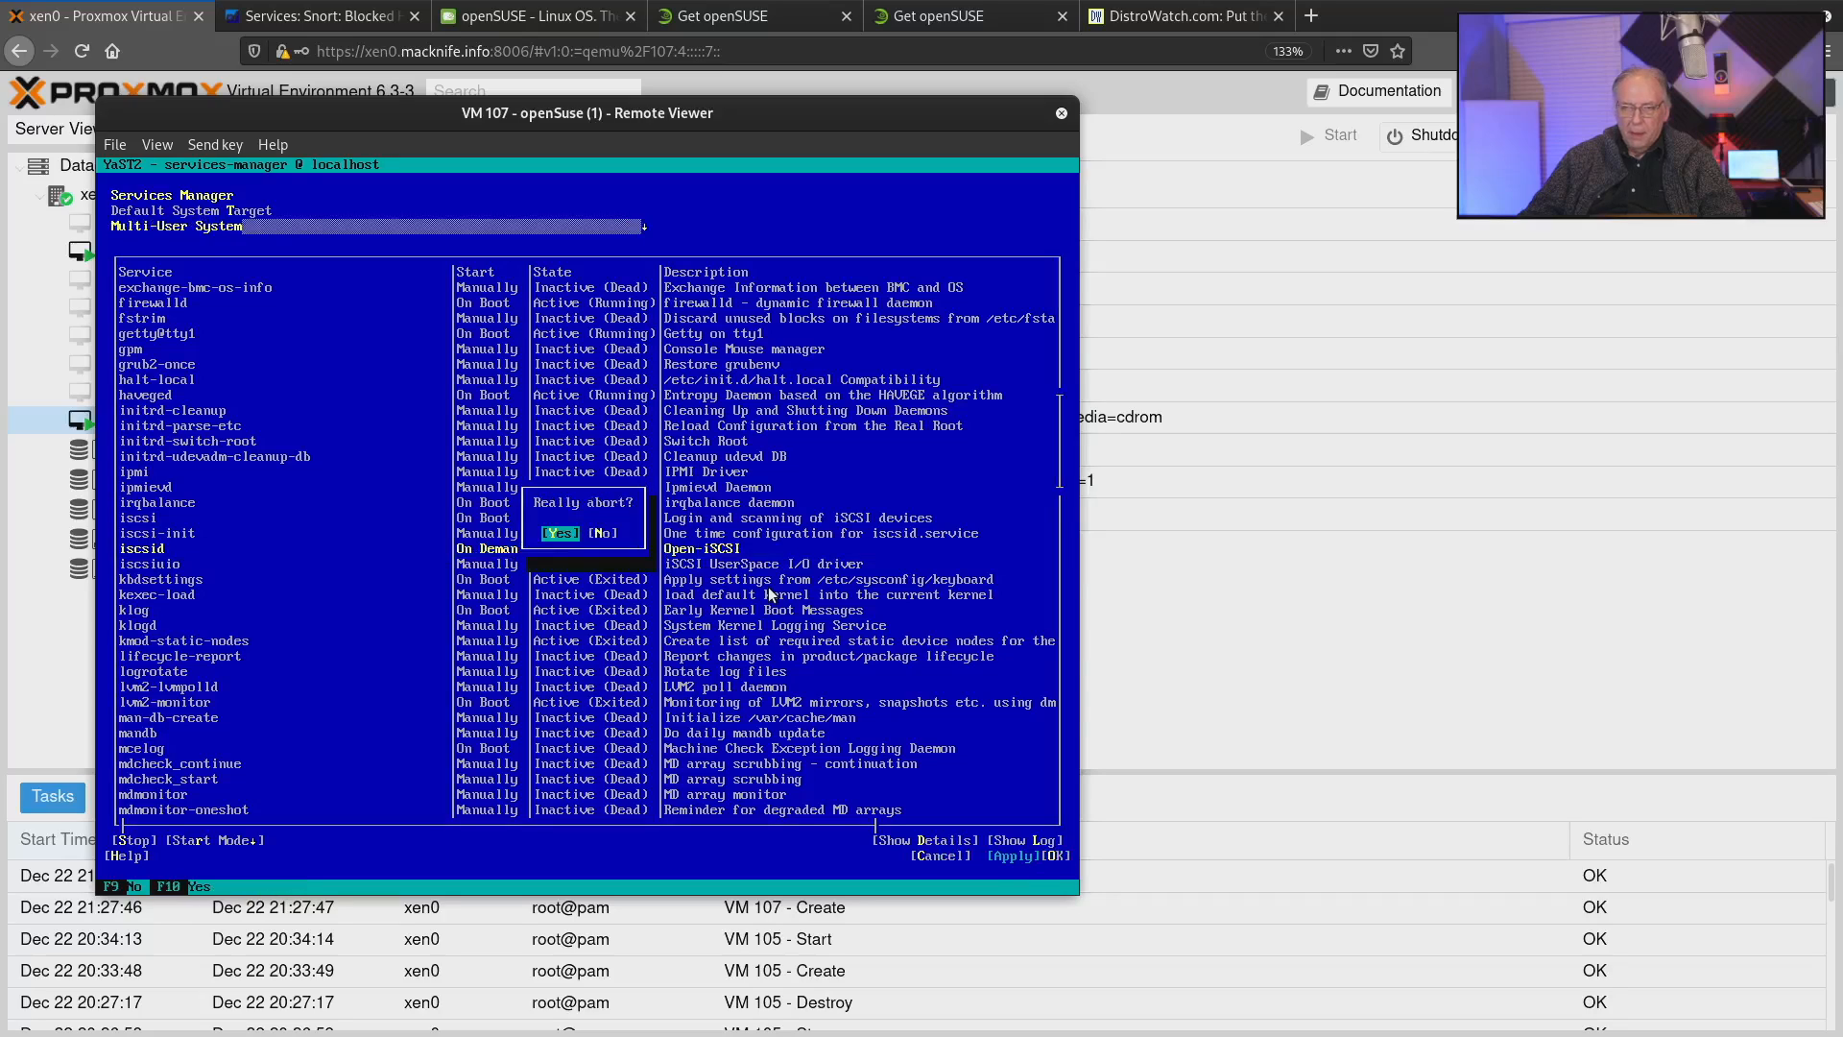
key("Return")
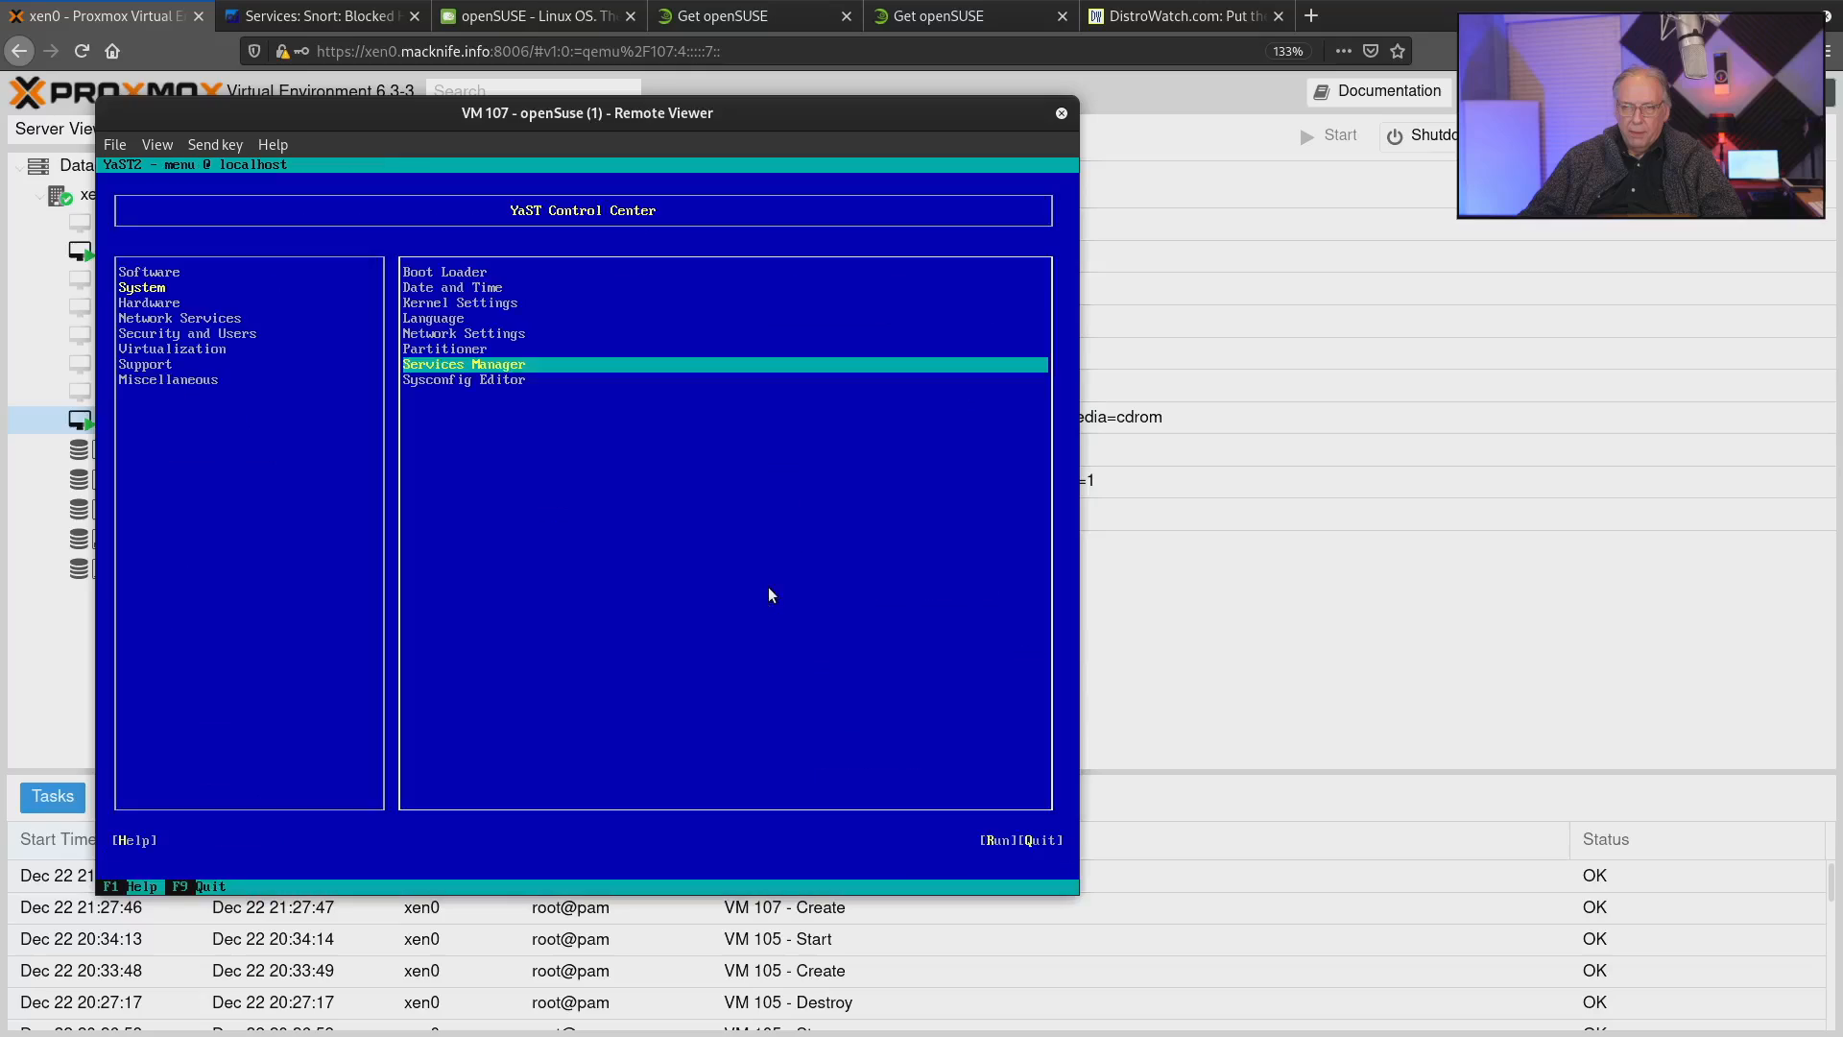
Open the Sysconfig Editor and view the description of its Network configuration options.
key("Down")
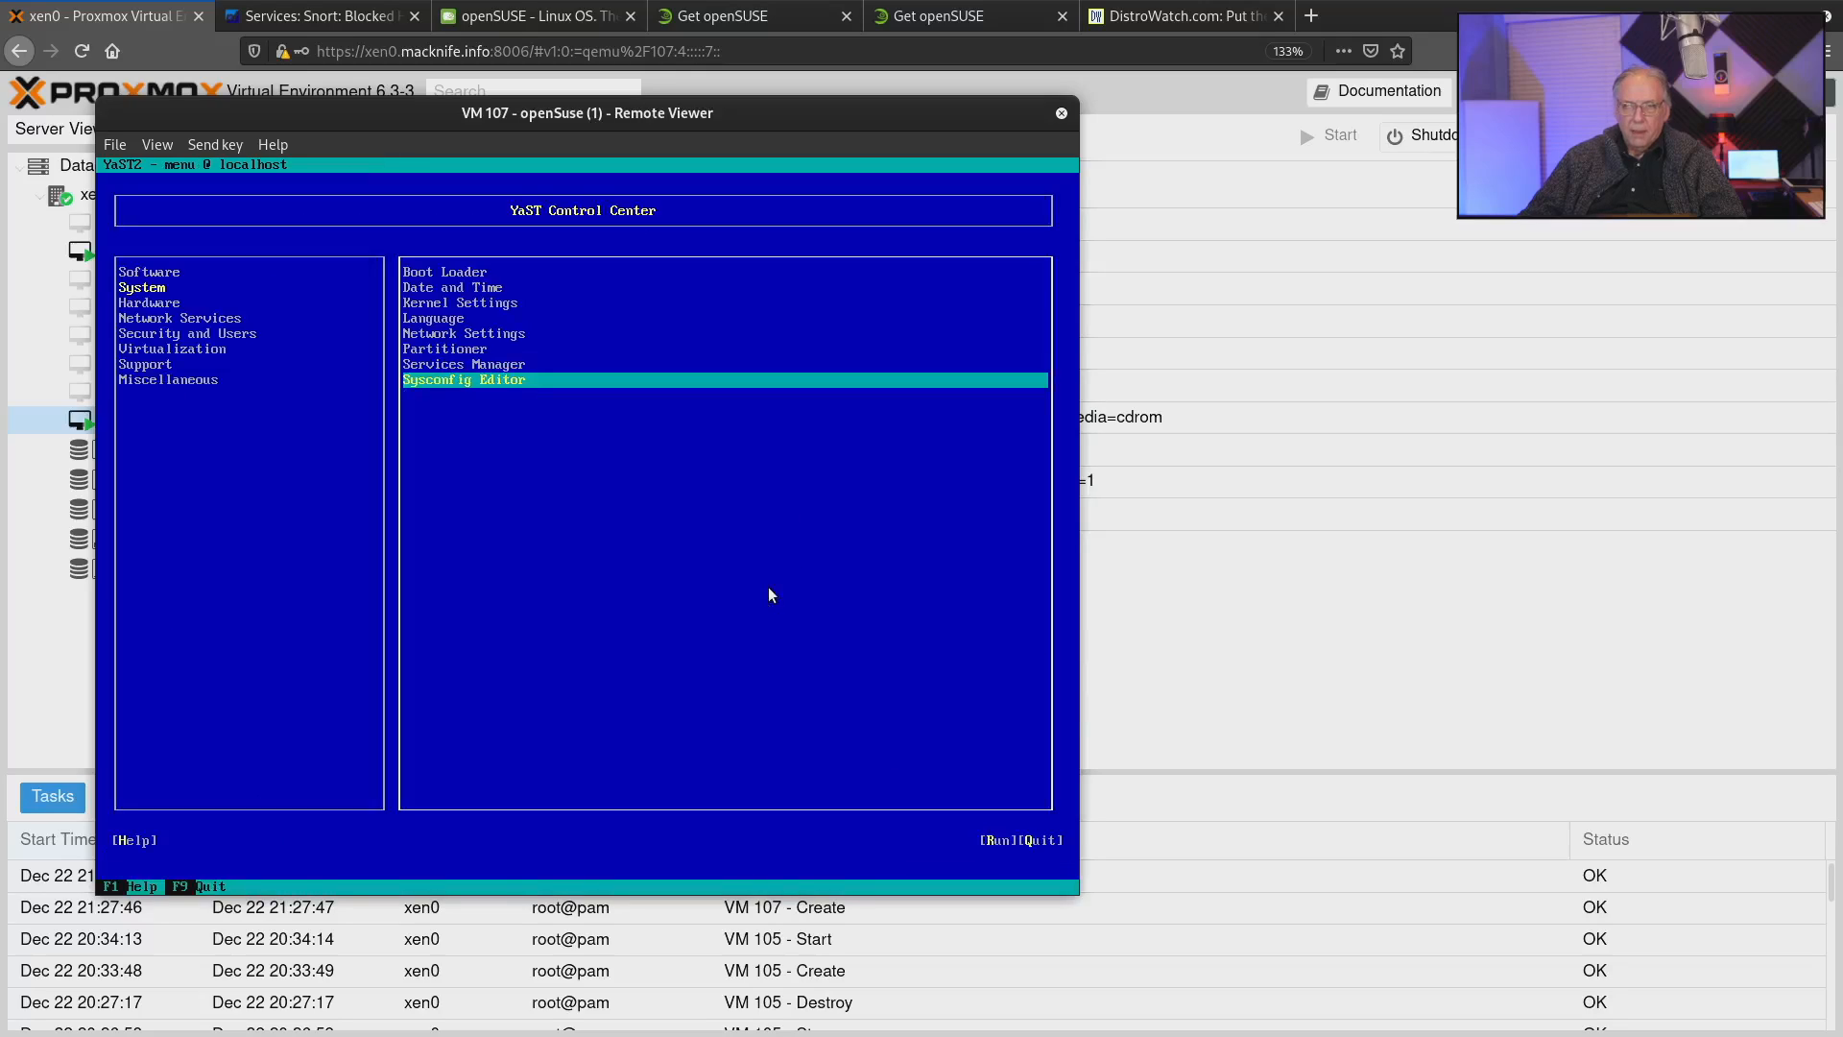
key("Return")
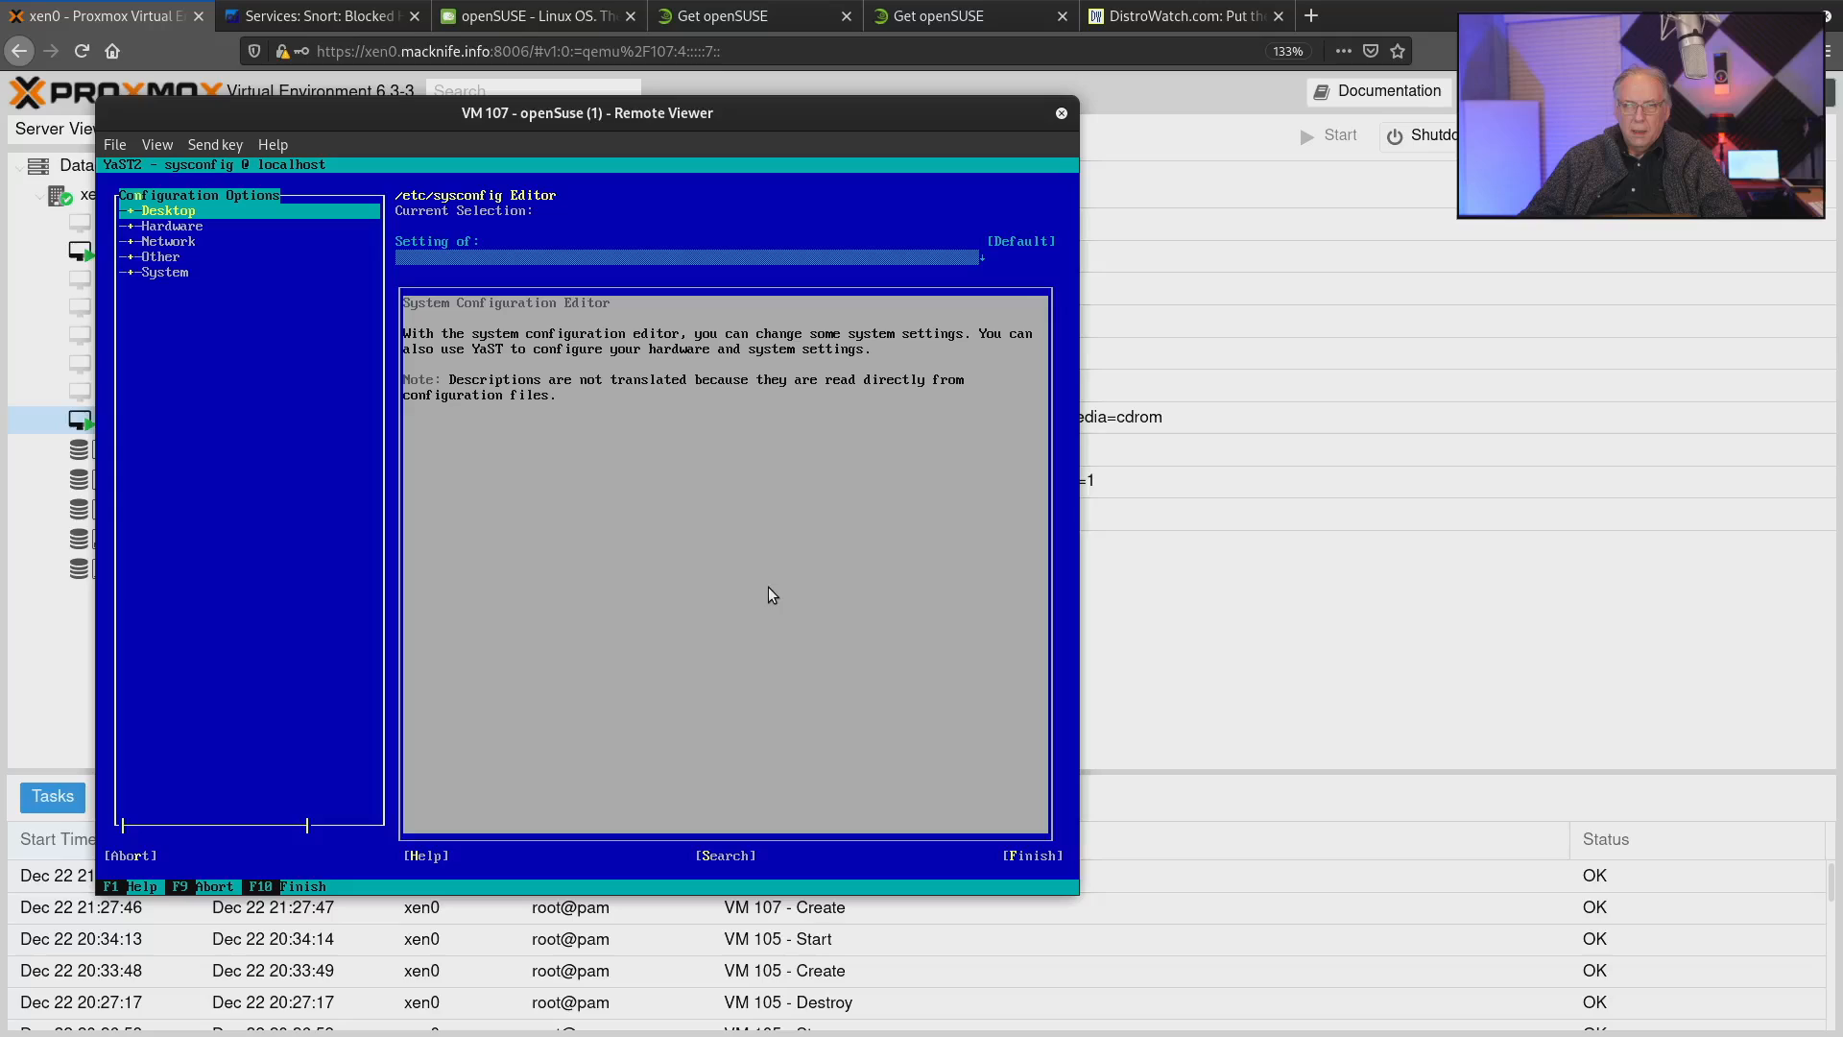
key("Down")
key("Down")
key("Down")
key("Down")
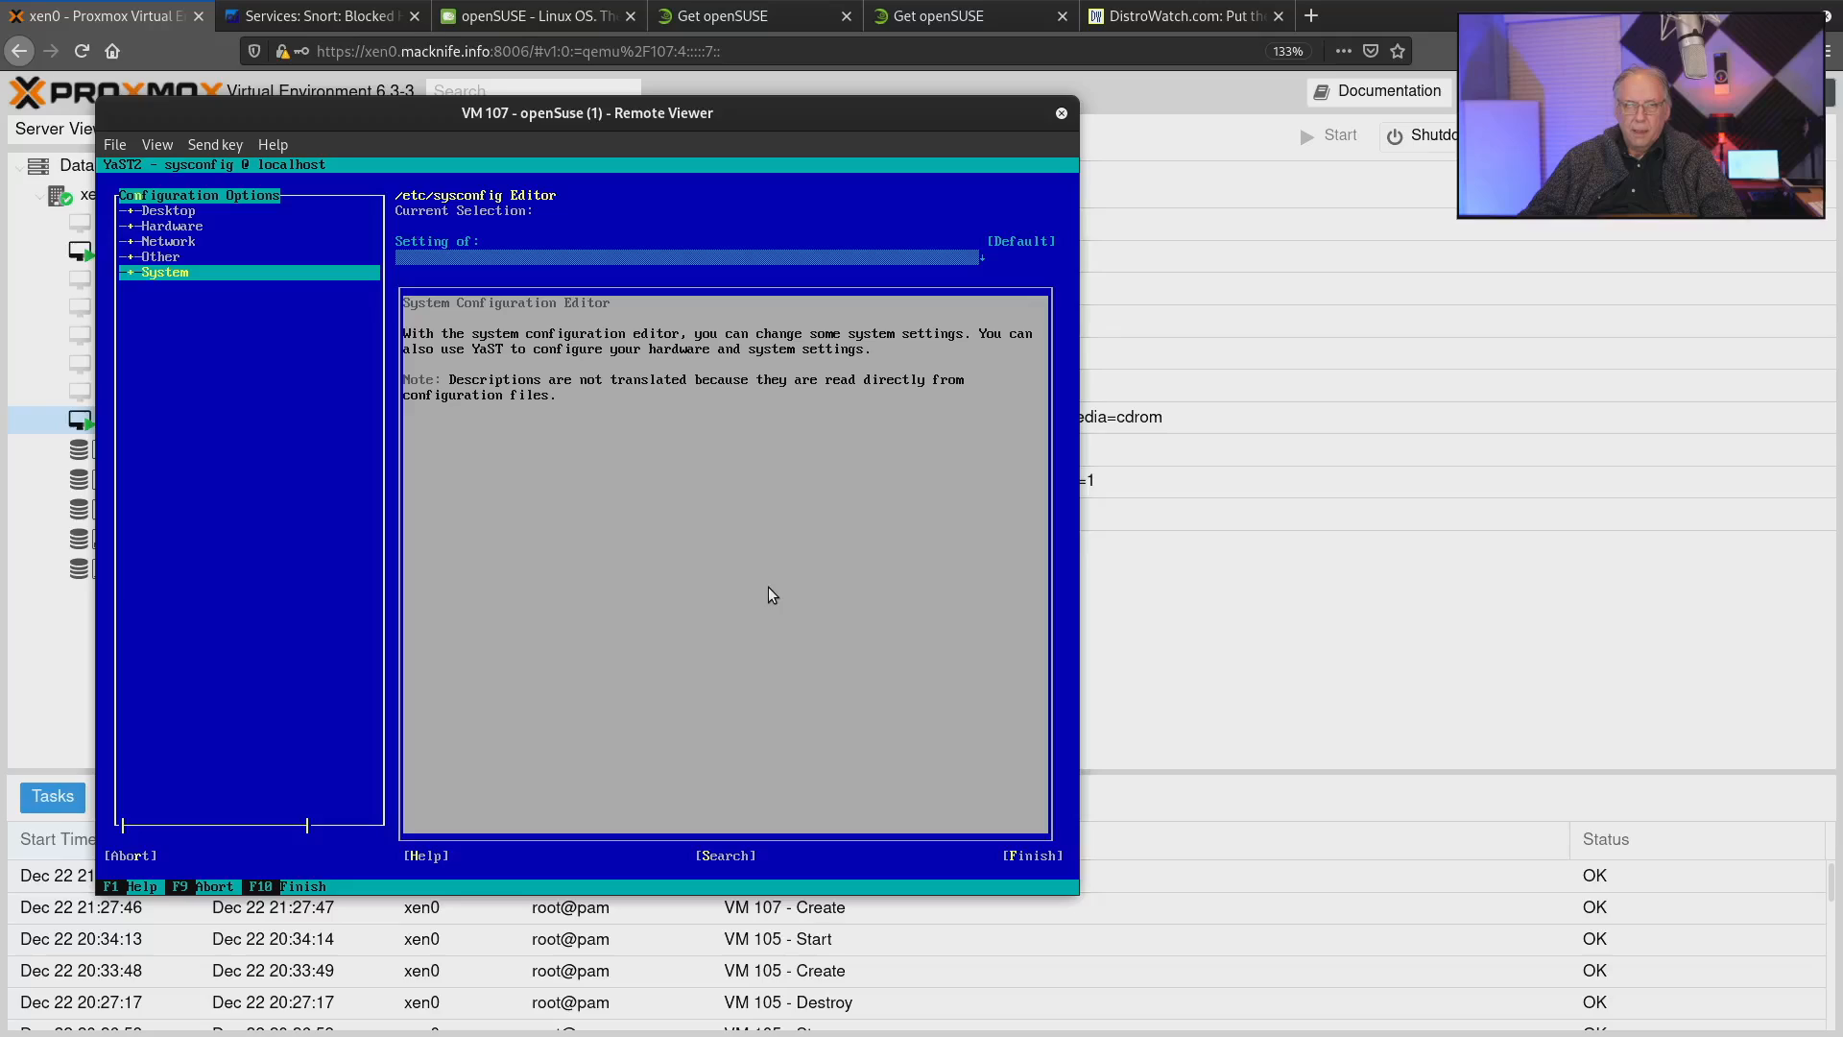
key("Up")
key("Up")
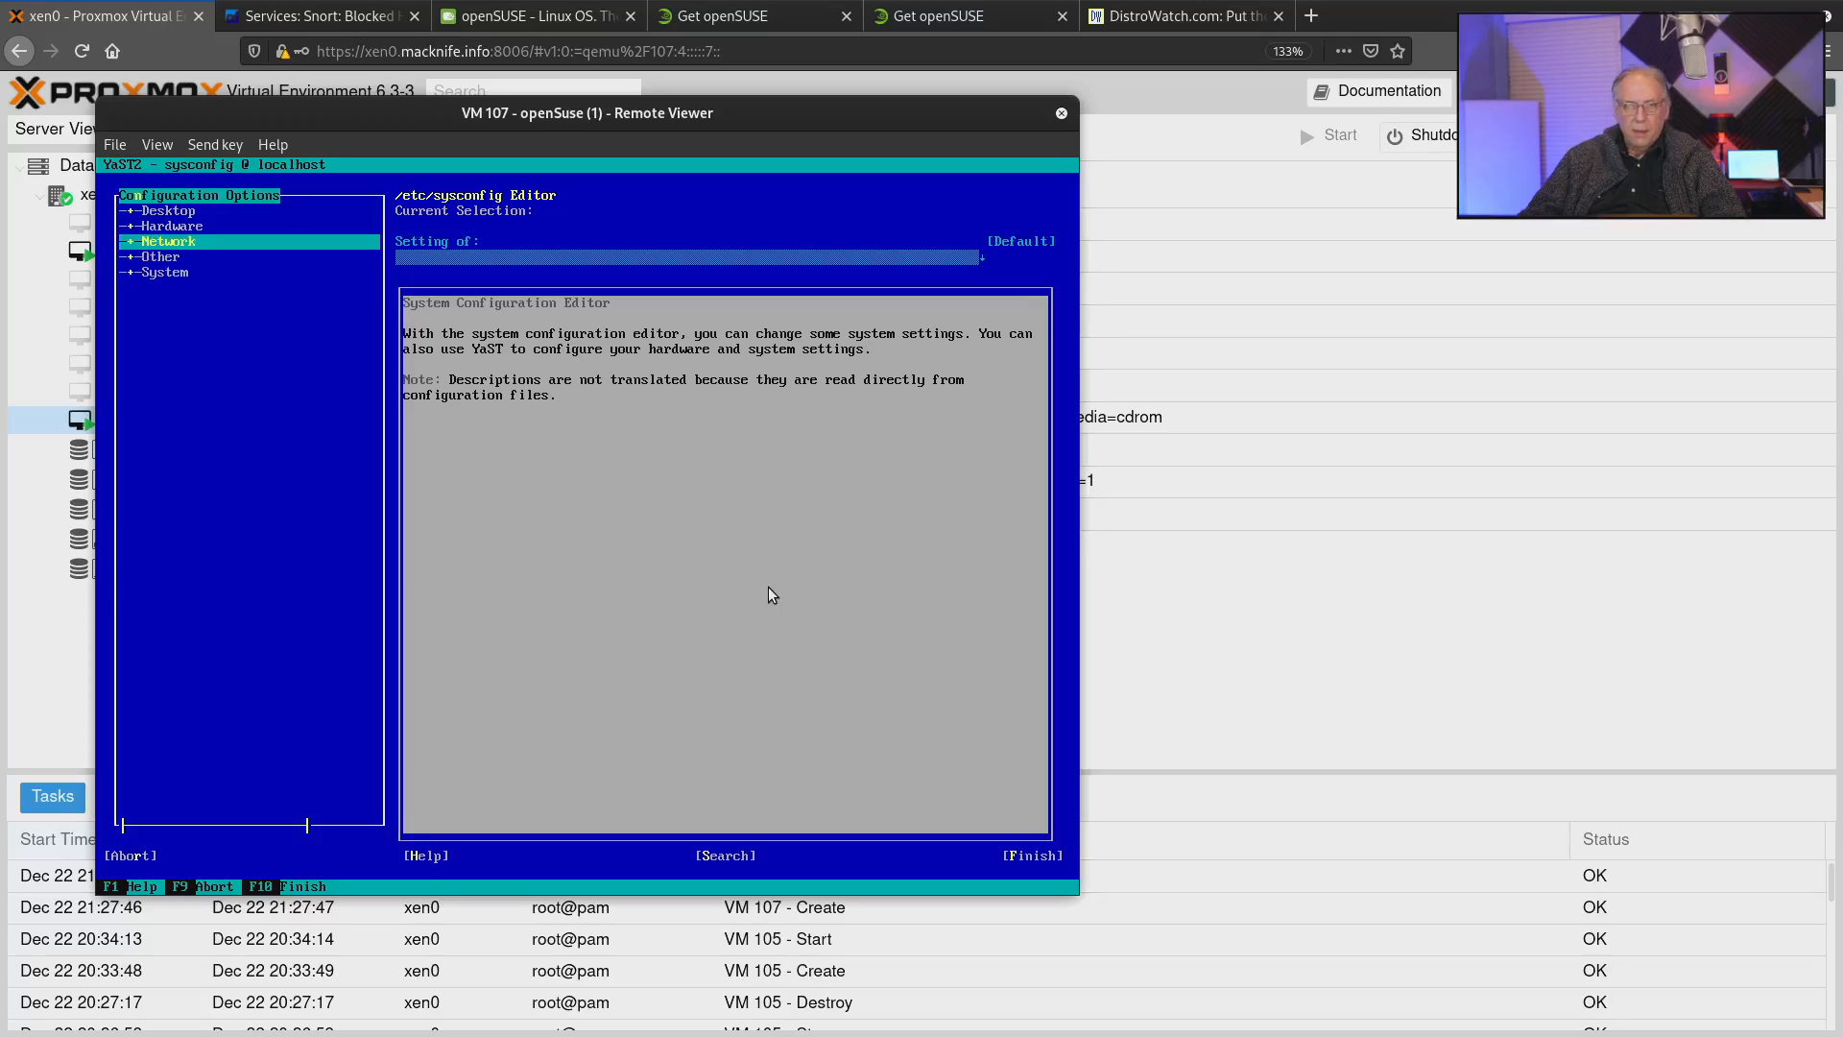
key("Return")
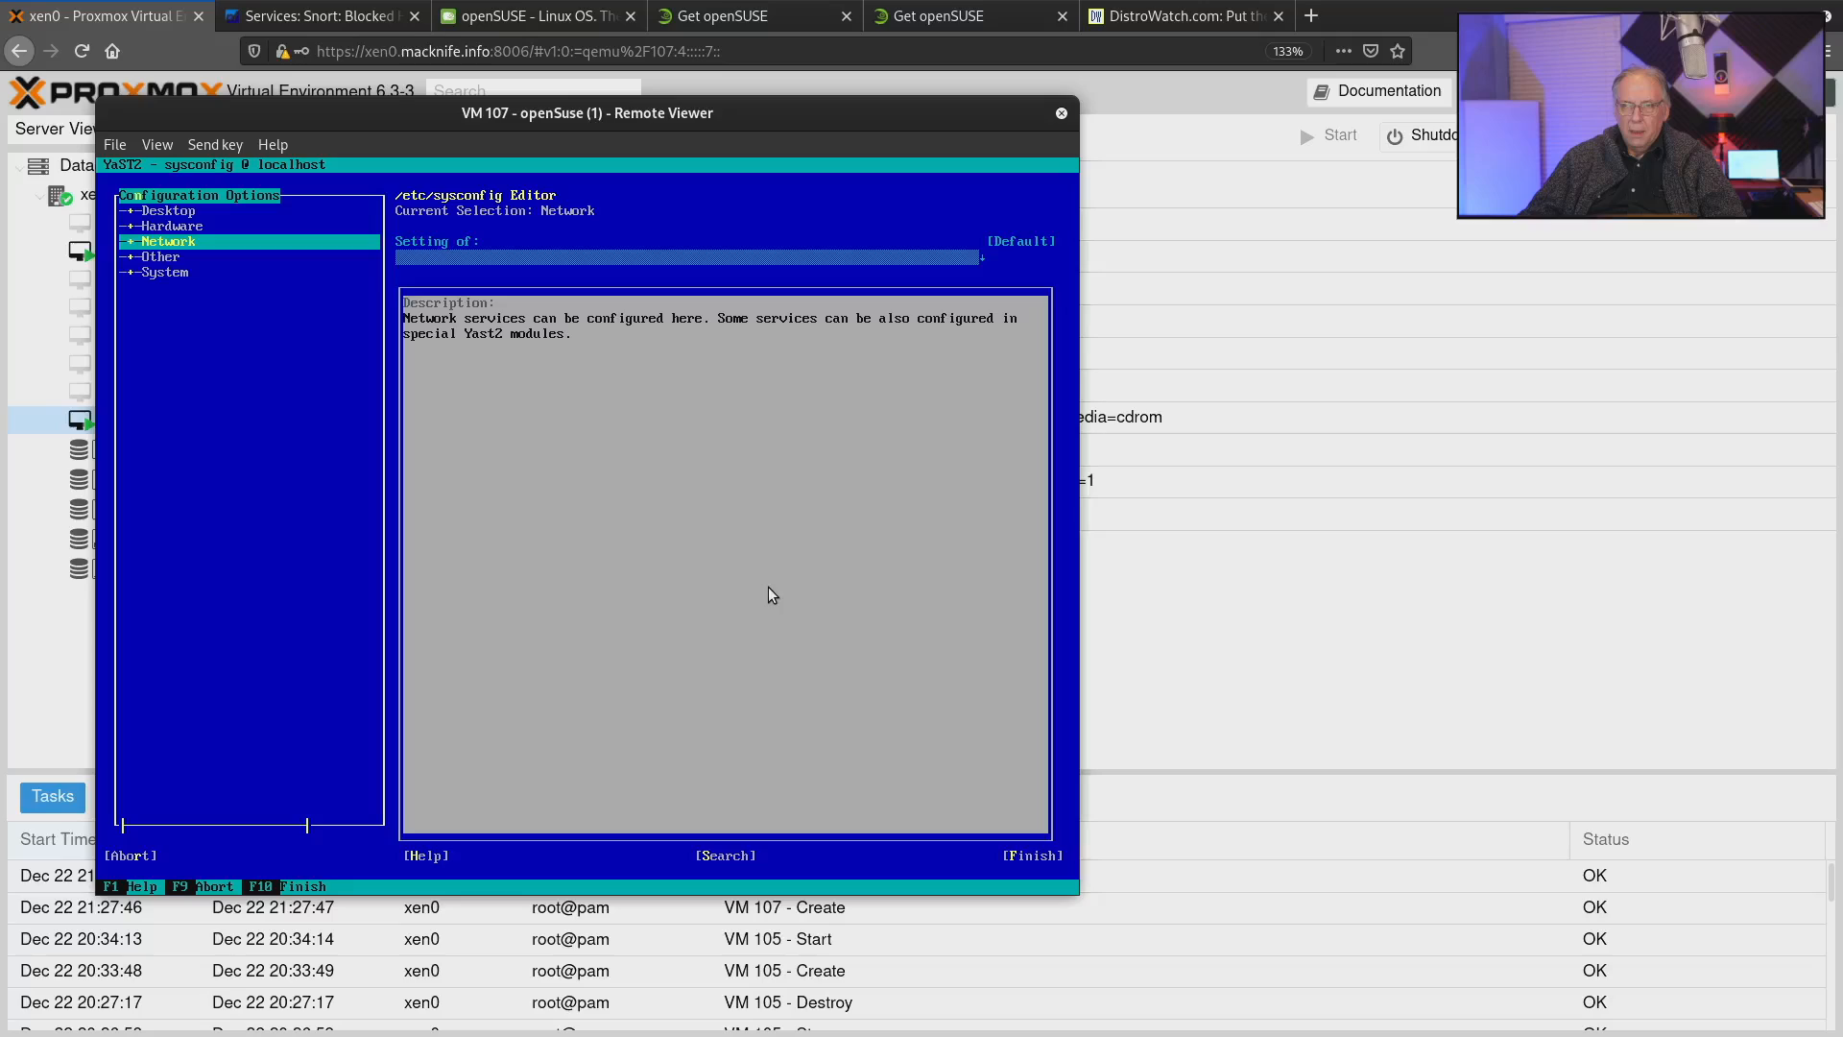
Leave the Sysconfig Editor without changing any setting and return to the YaST Control Center.
key("Tab")
key("Tab")
key("Tab")
key("Tab")
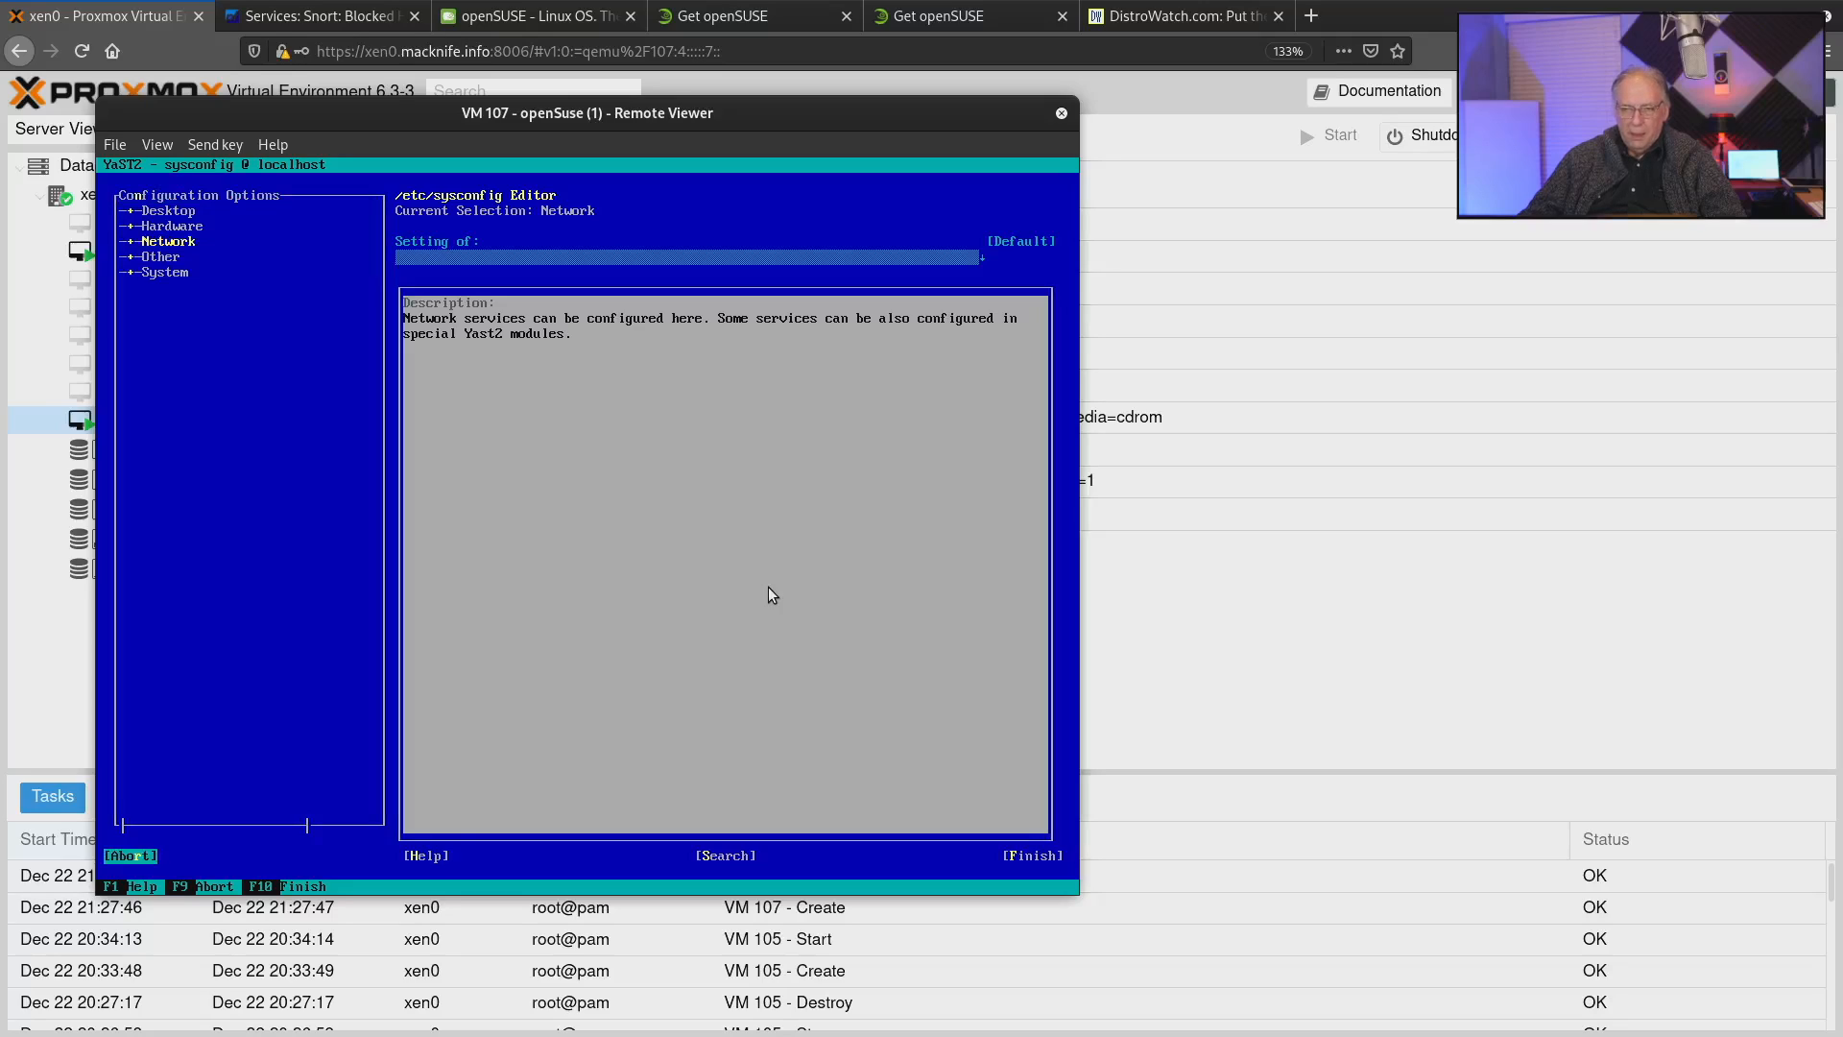
key("Tab")
key("shift+Tab")
key("shift+Tab")
key("shift+Tab")
key("Return")
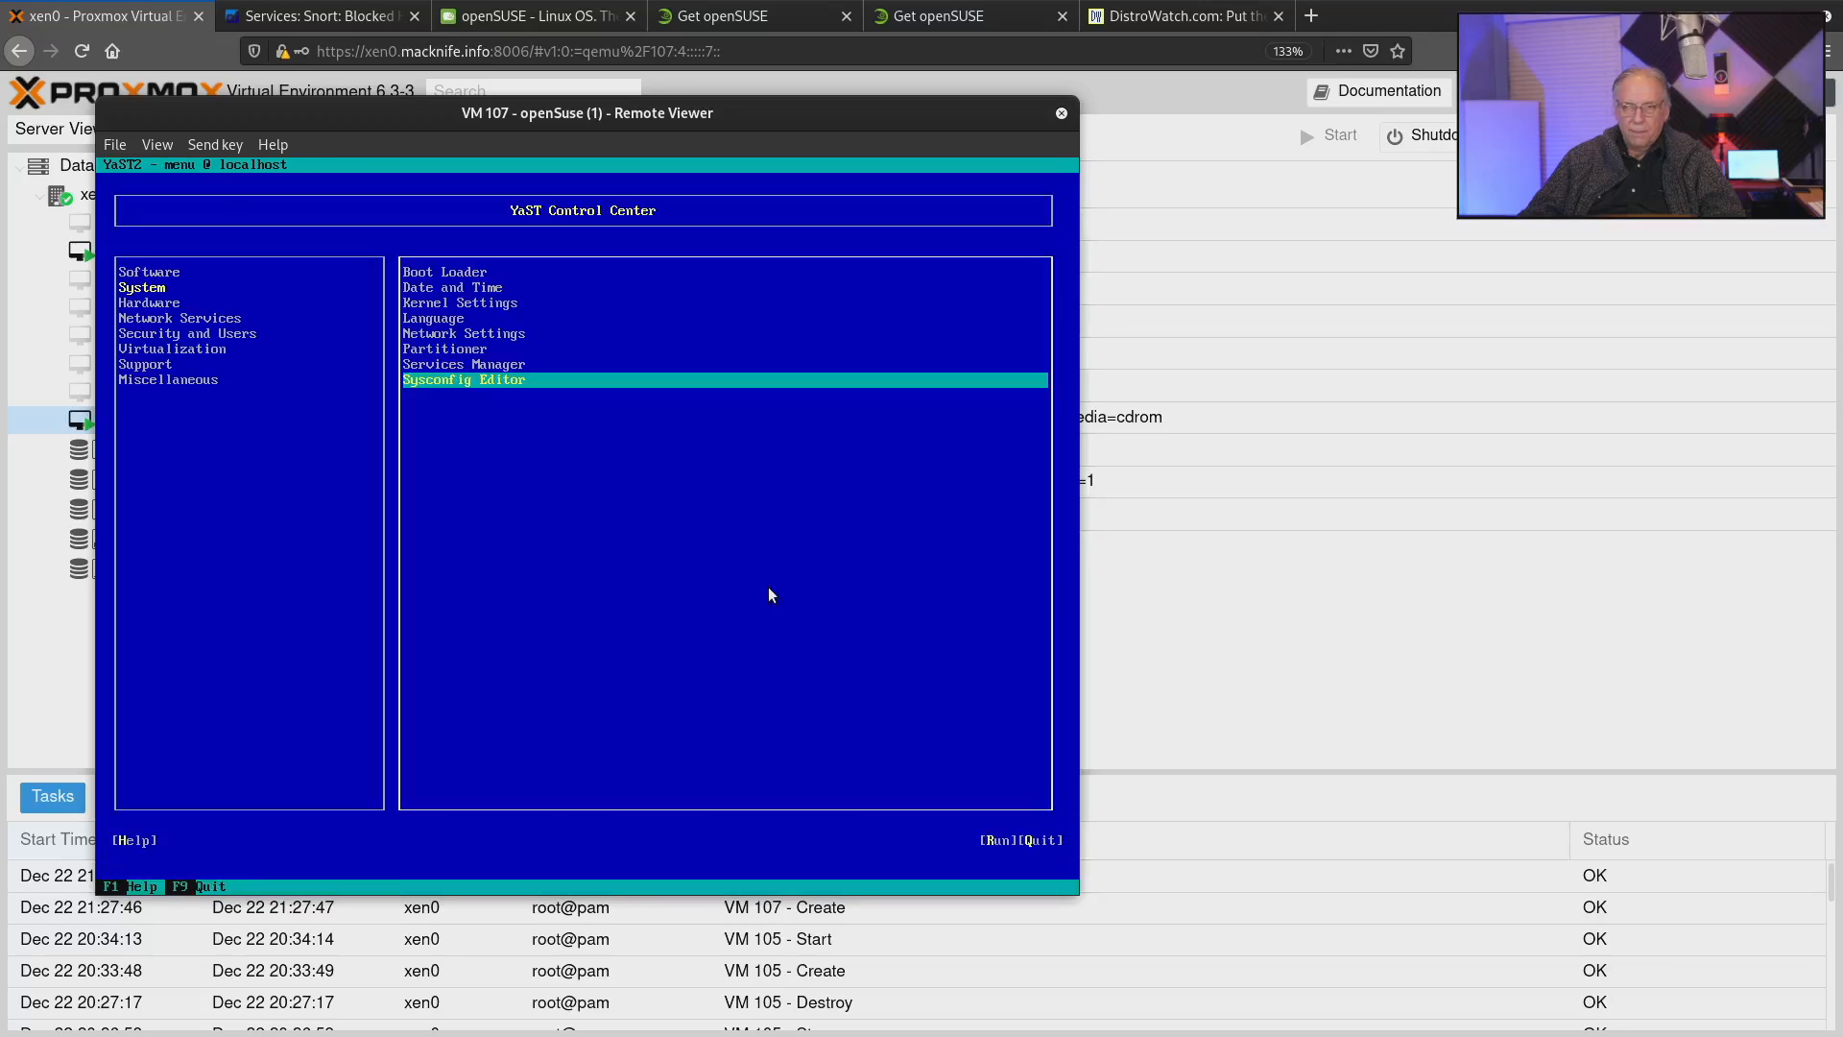
Open the Hardware Information module from the Hardware category.
key("shift+Tab")
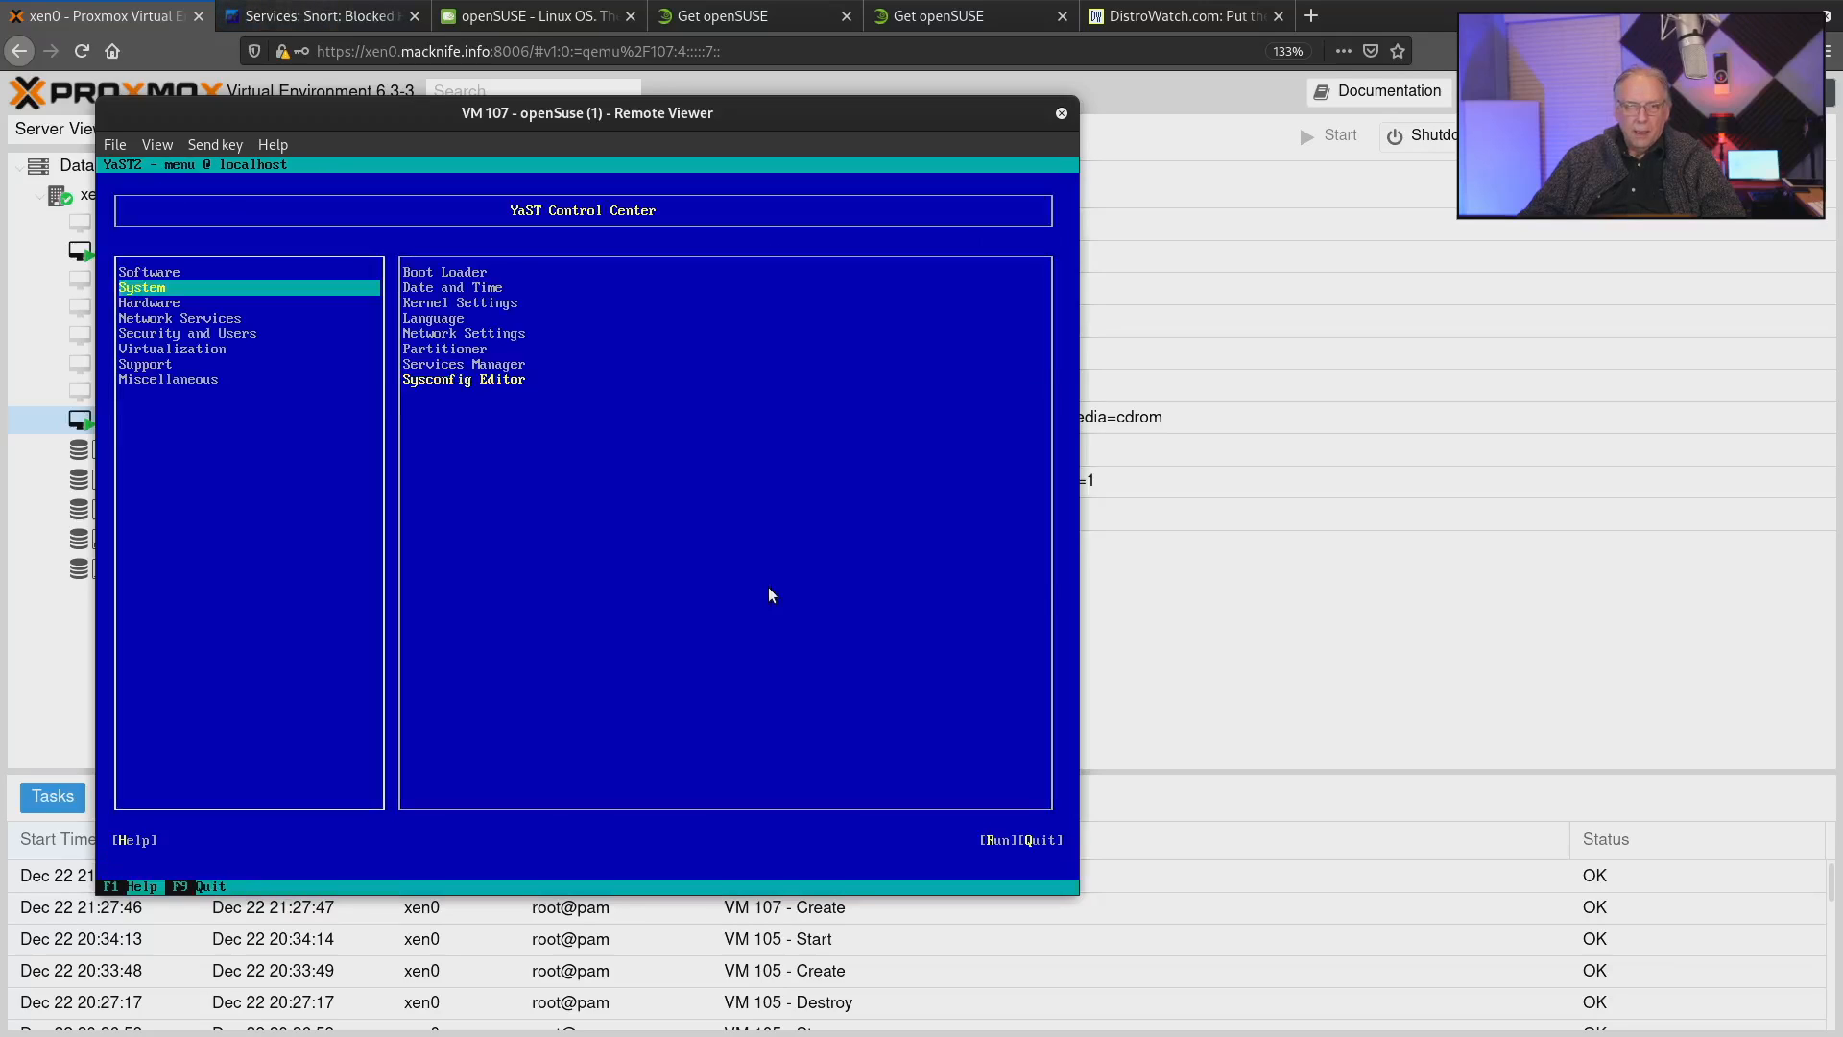
key("Down")
key("Tab")
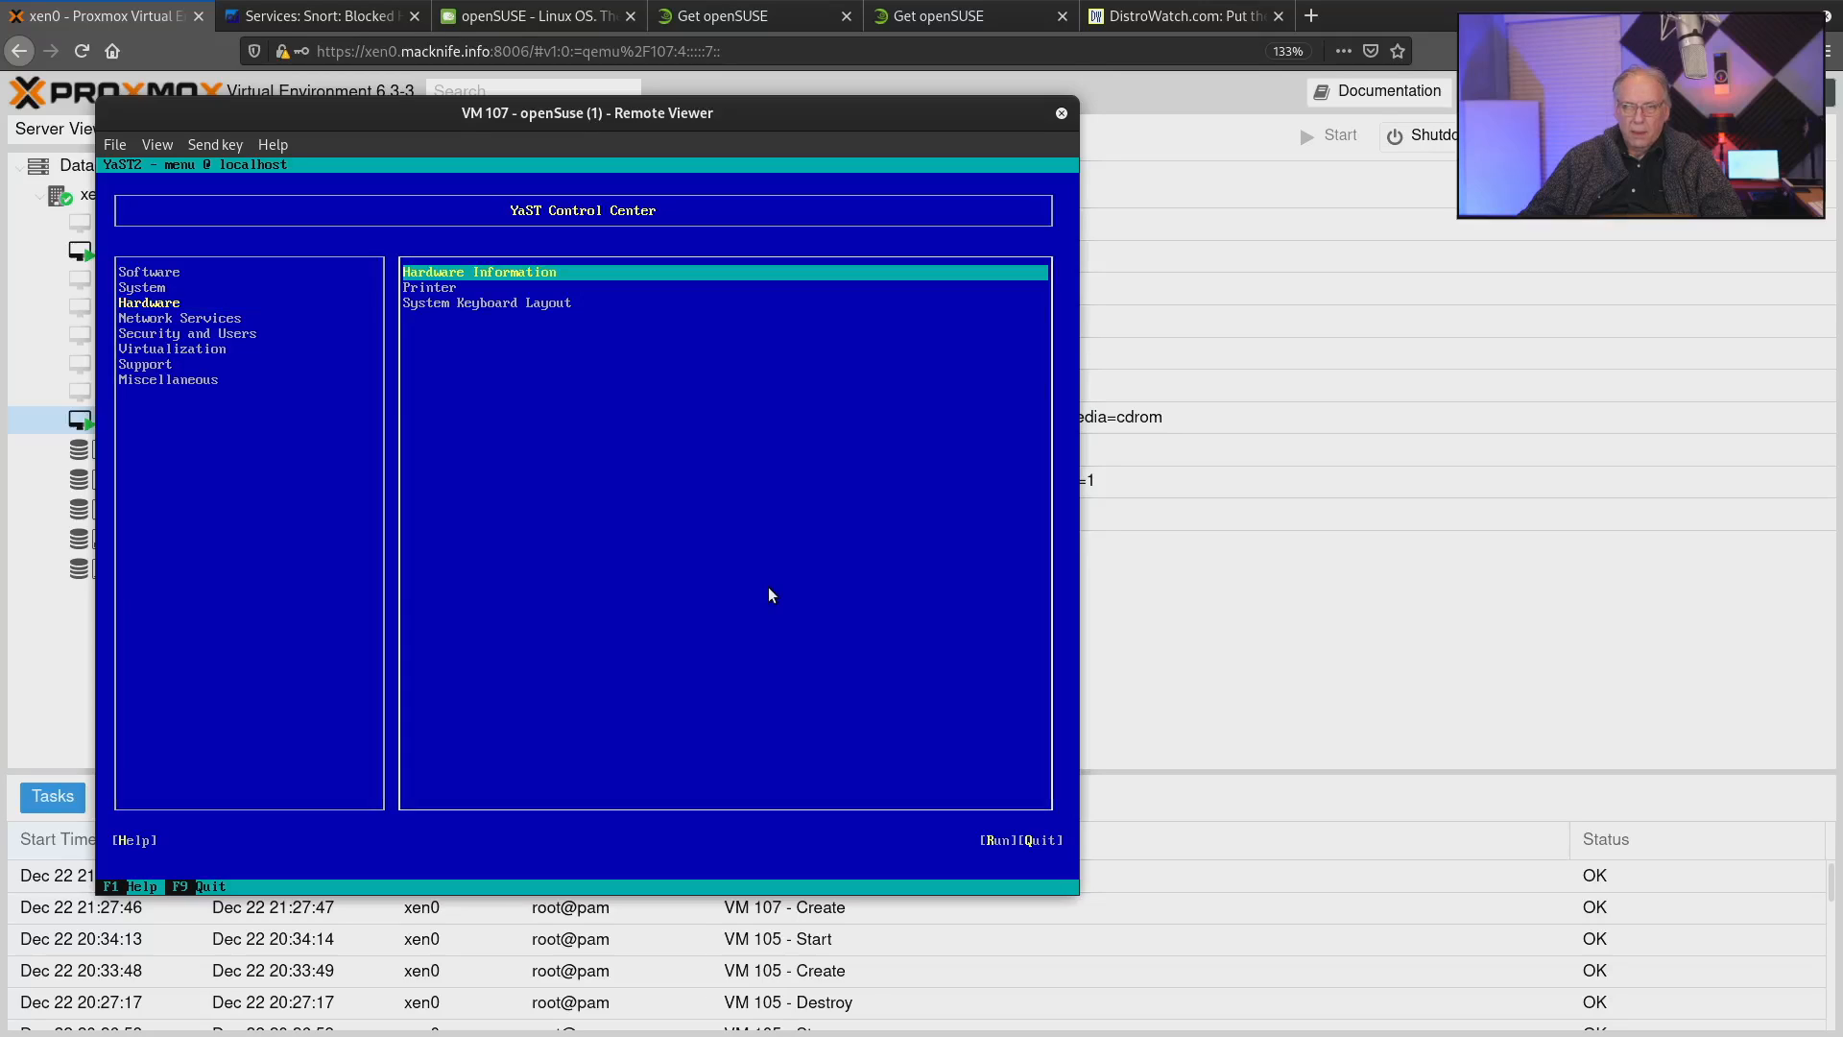
key("Return")
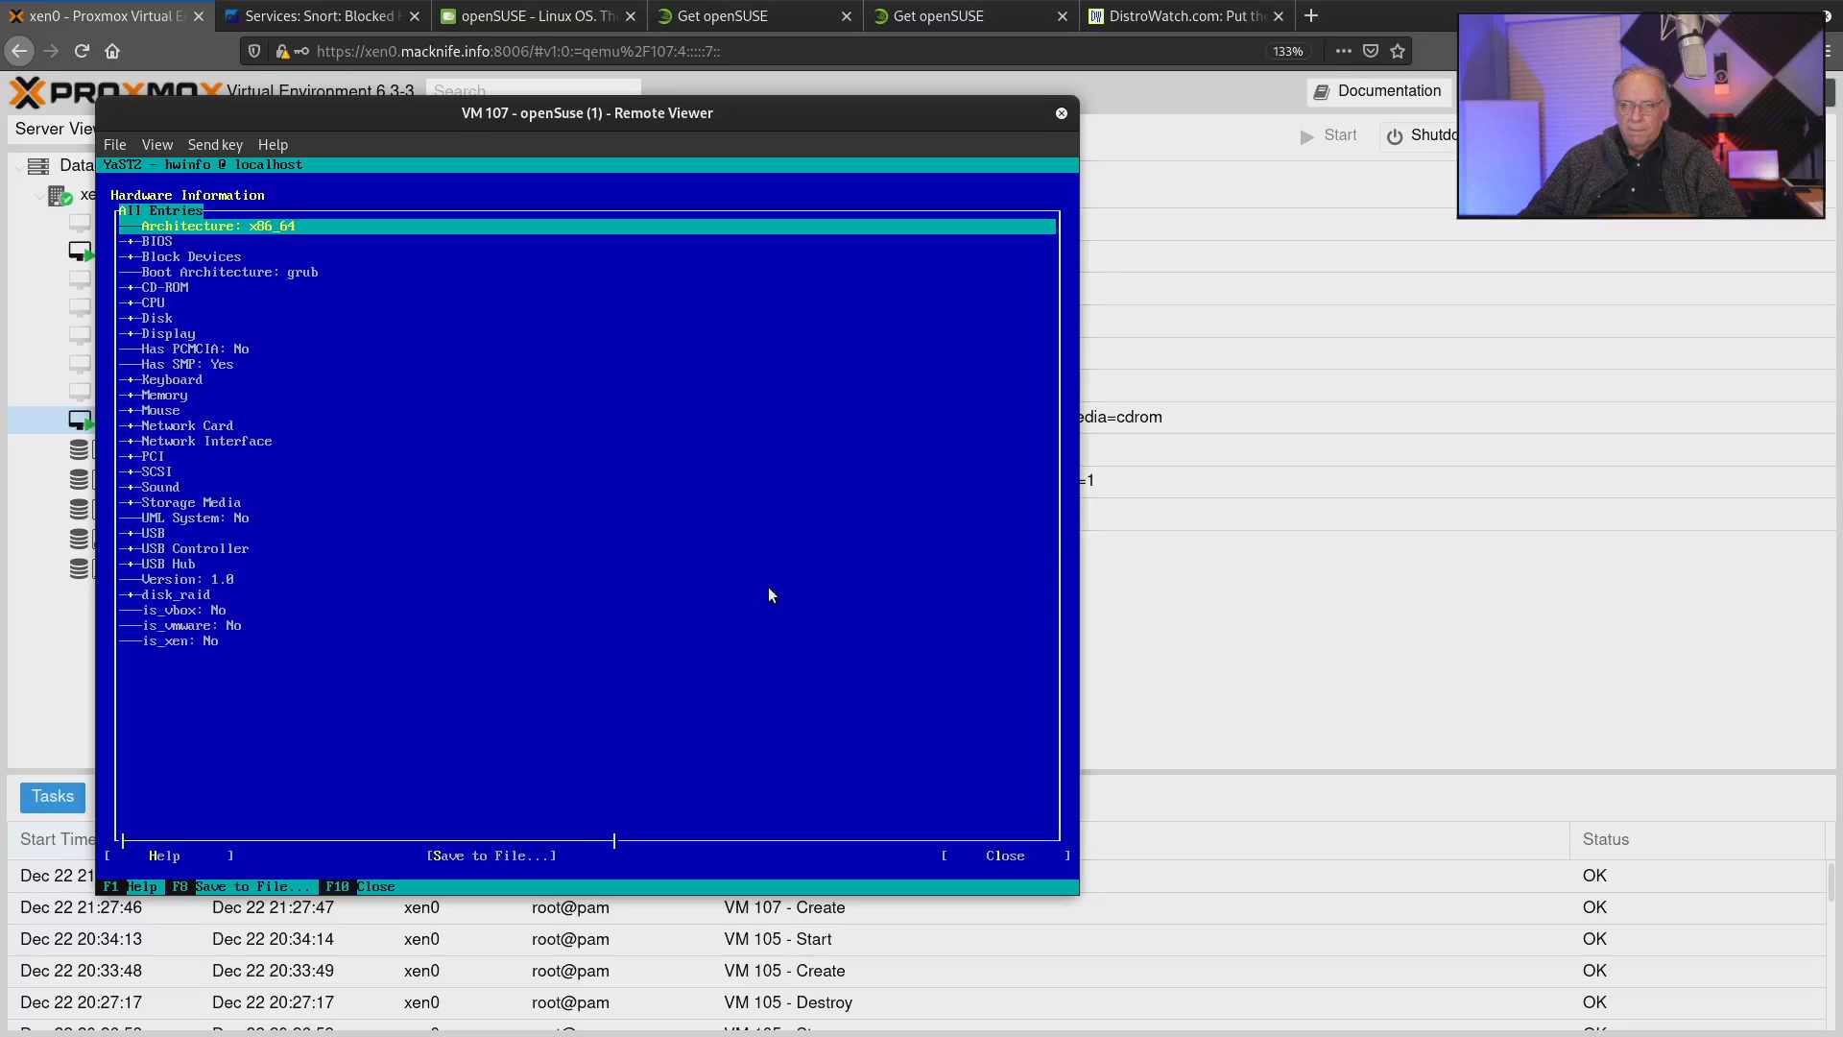
Expand the BIOS entry and its BIOS sub-entry in the hardware tree and look through the listed details.
key("Down")
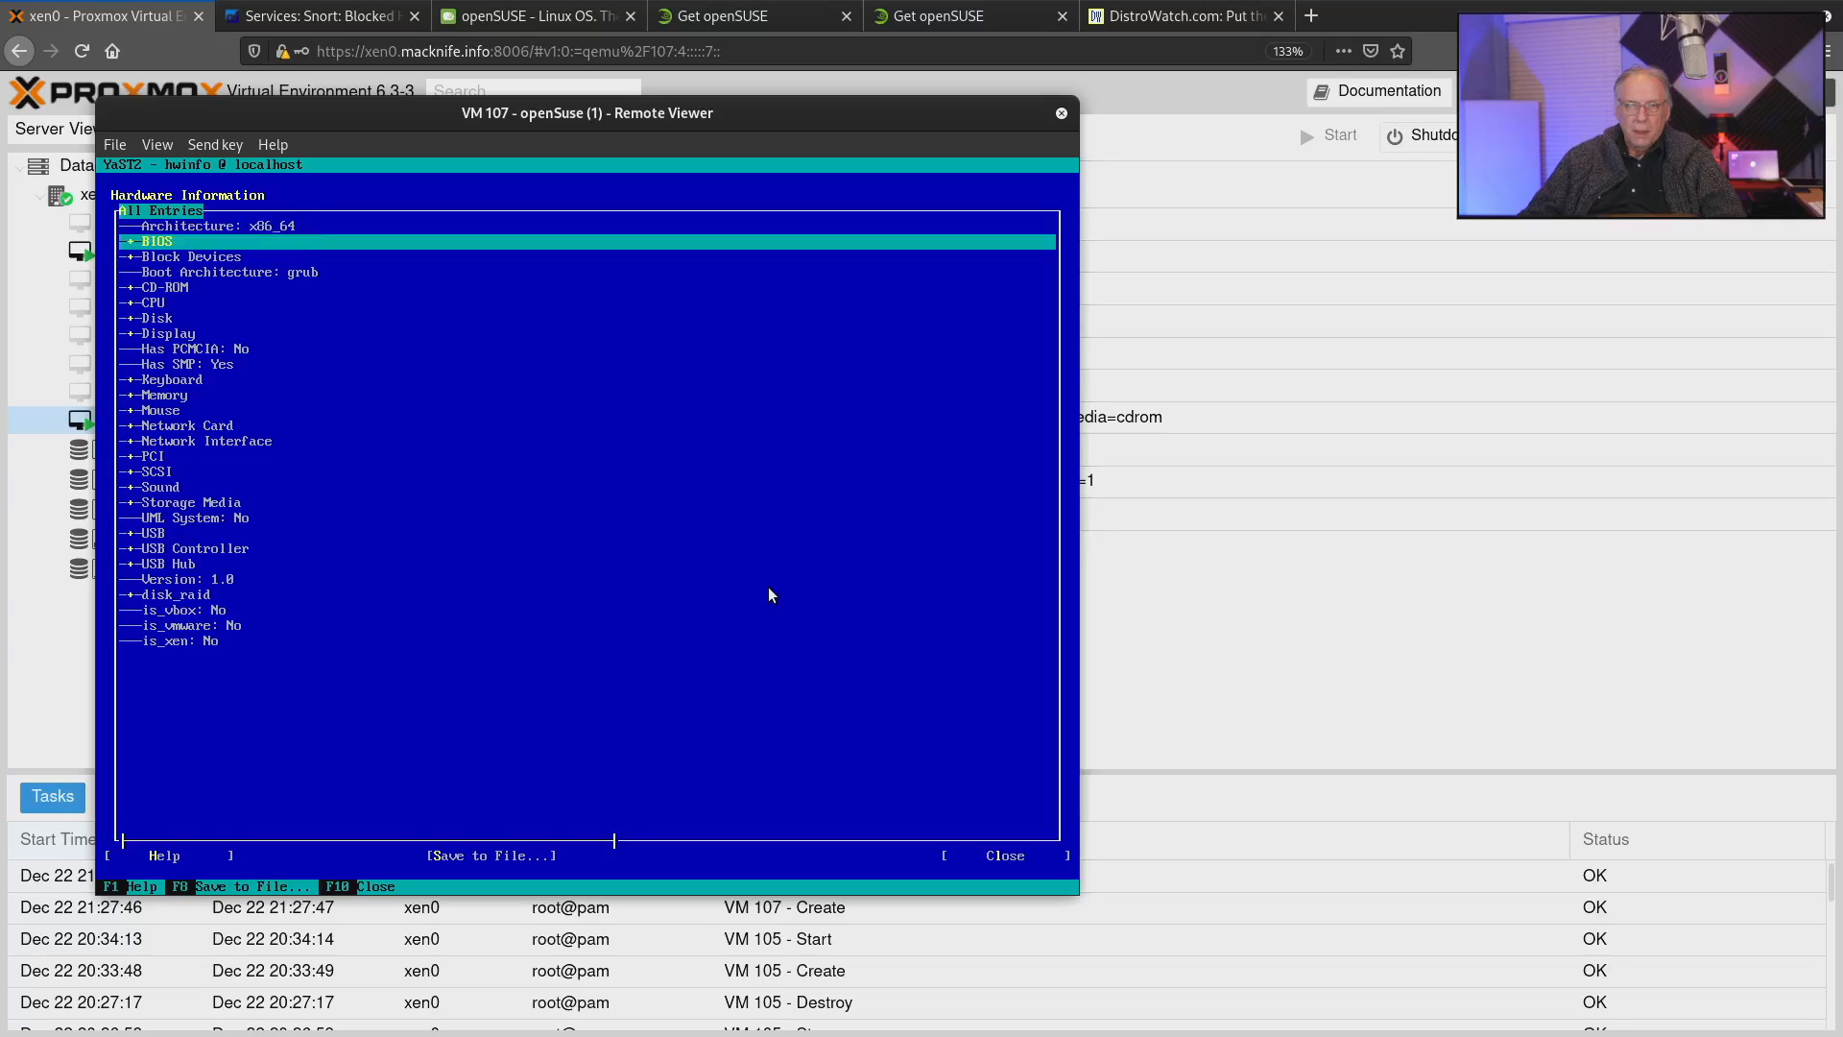
key("Return")
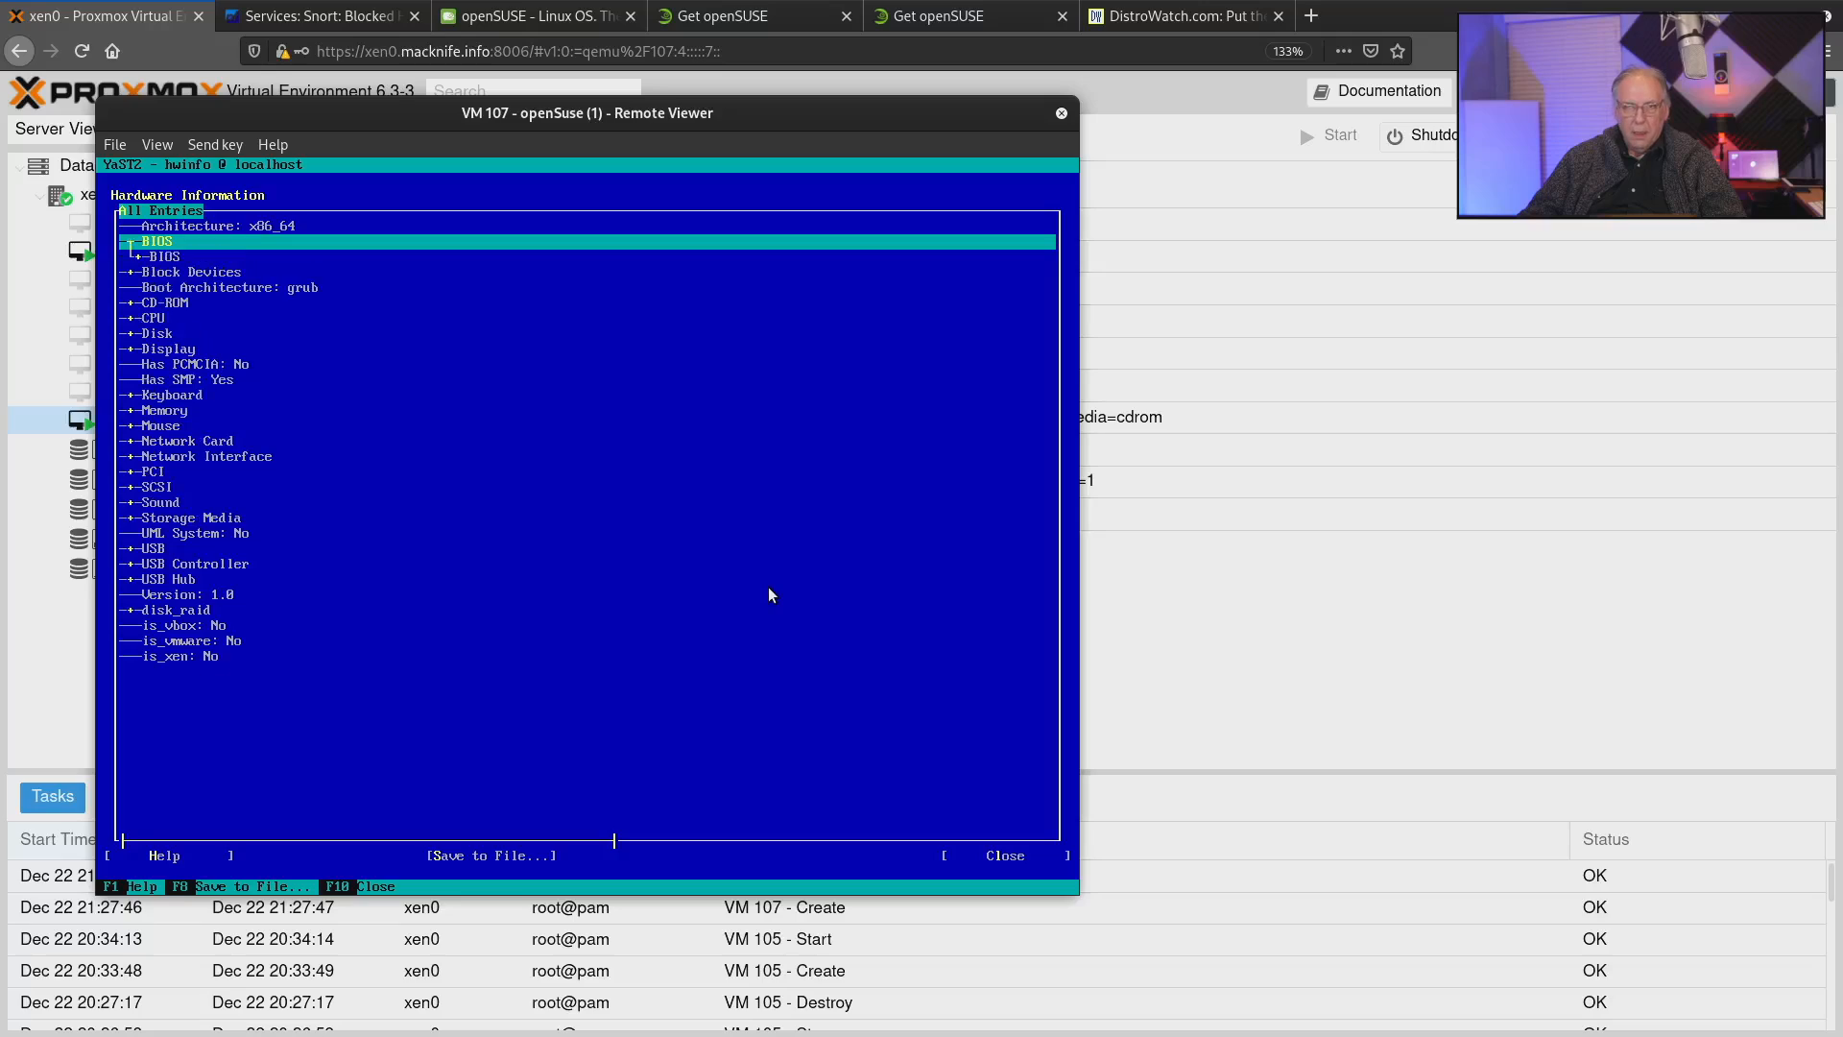
key("Down")
key("Return")
key("Down")
key("Down")
key("Down")
key("Down")
key("Down")
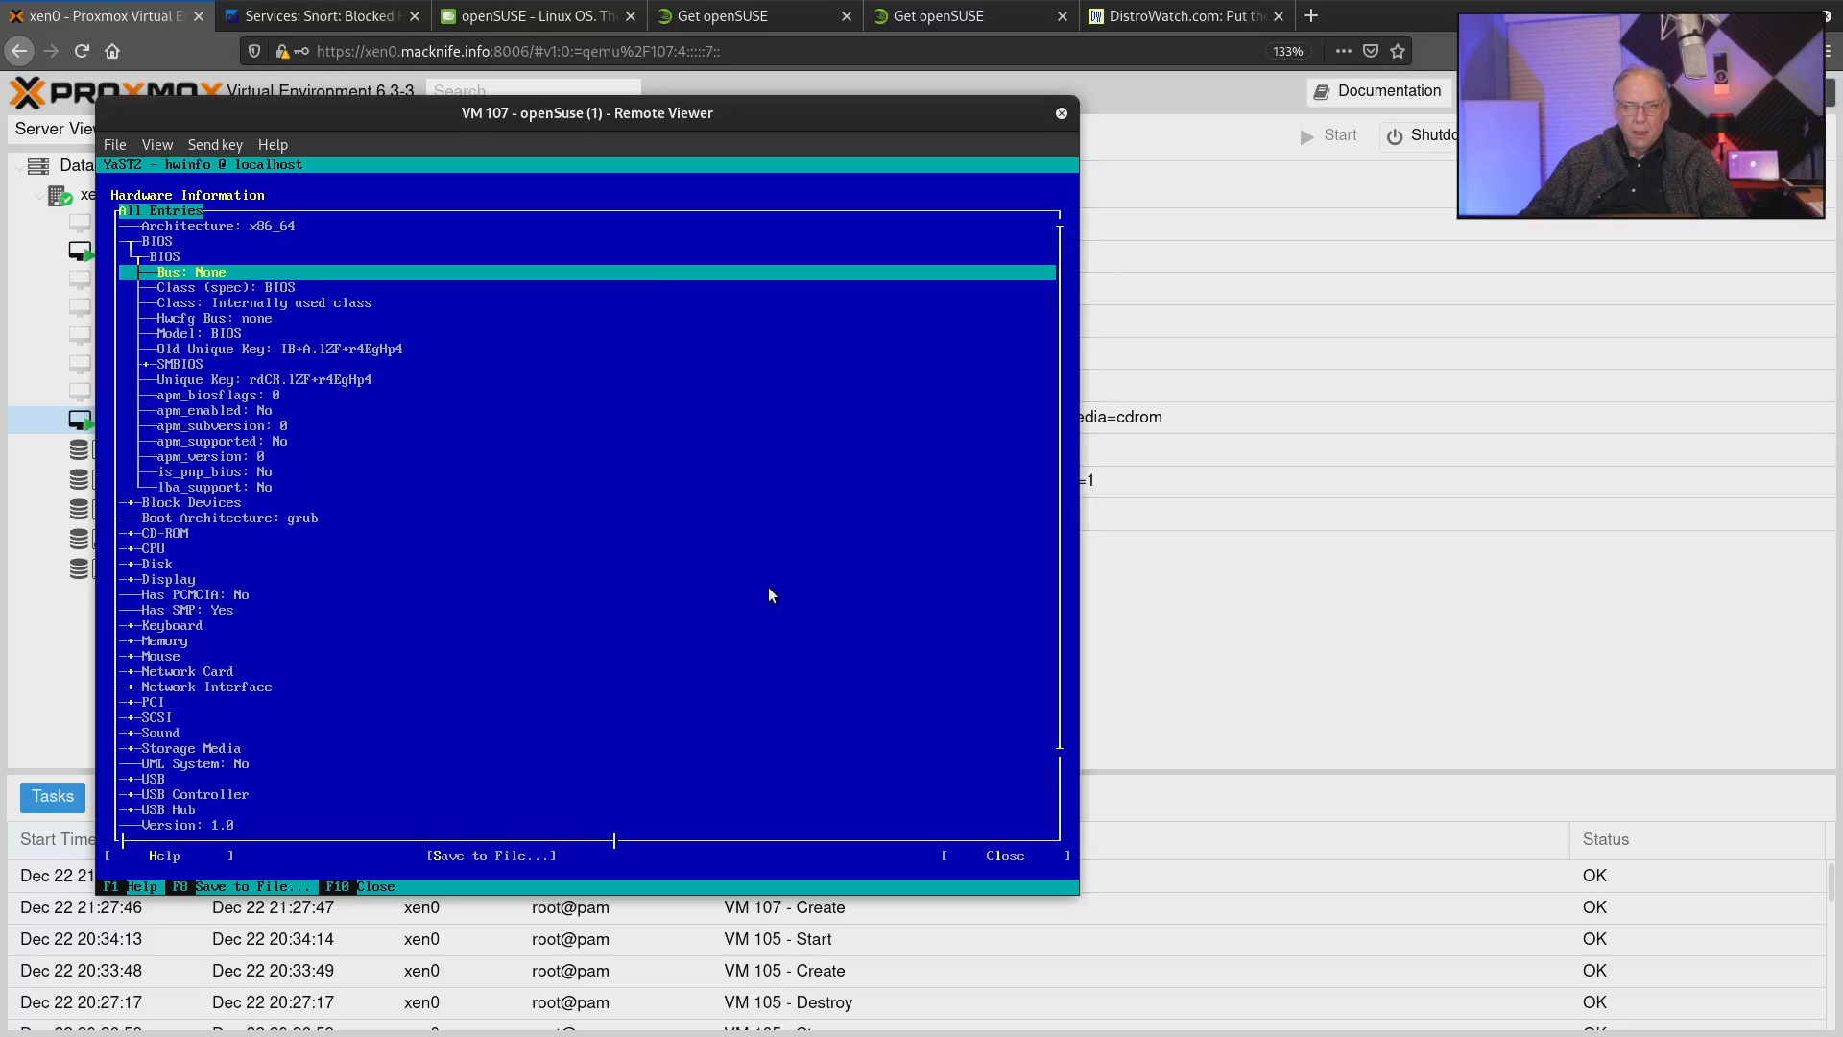
key("Down")
key("Down")
key("Down")
key("Down")
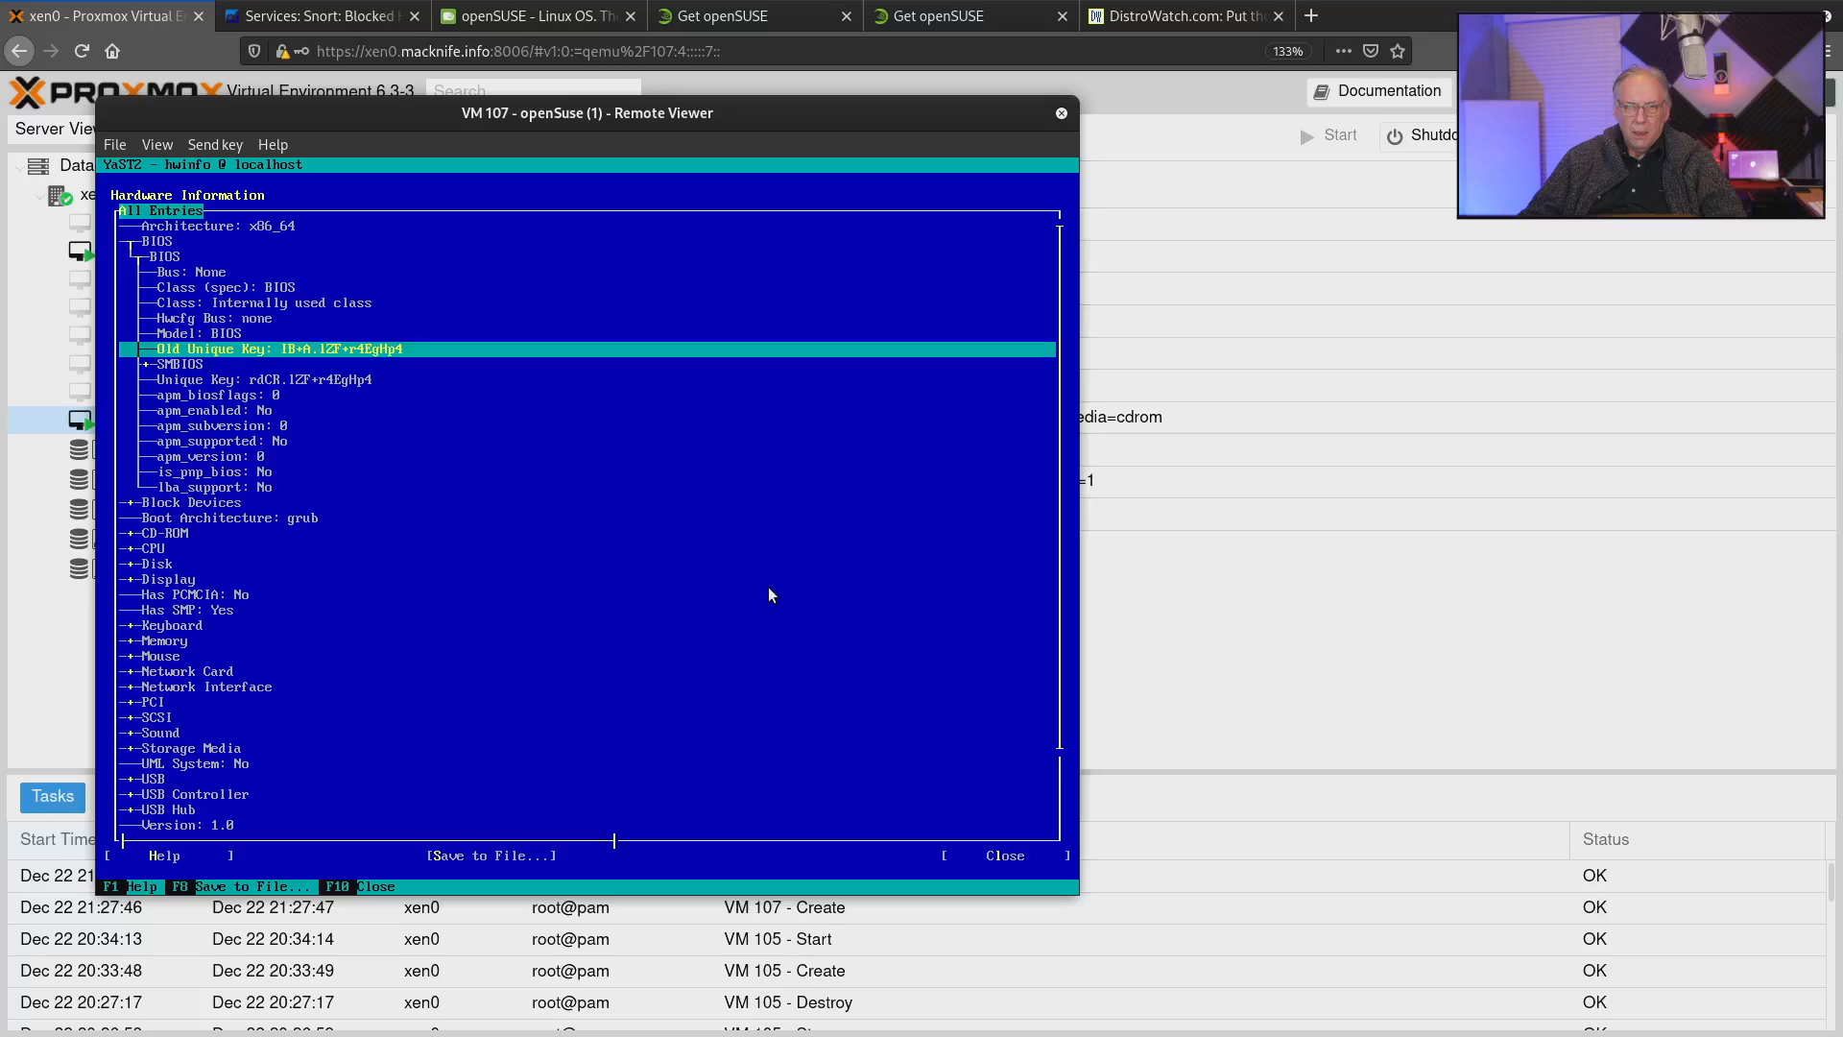
Expand the Block Devices entry and look over the drives and partitions under it.
key("Down")
key("Down")
key("Down")
key("Down")
key("Down")
key("Down")
key("Down")
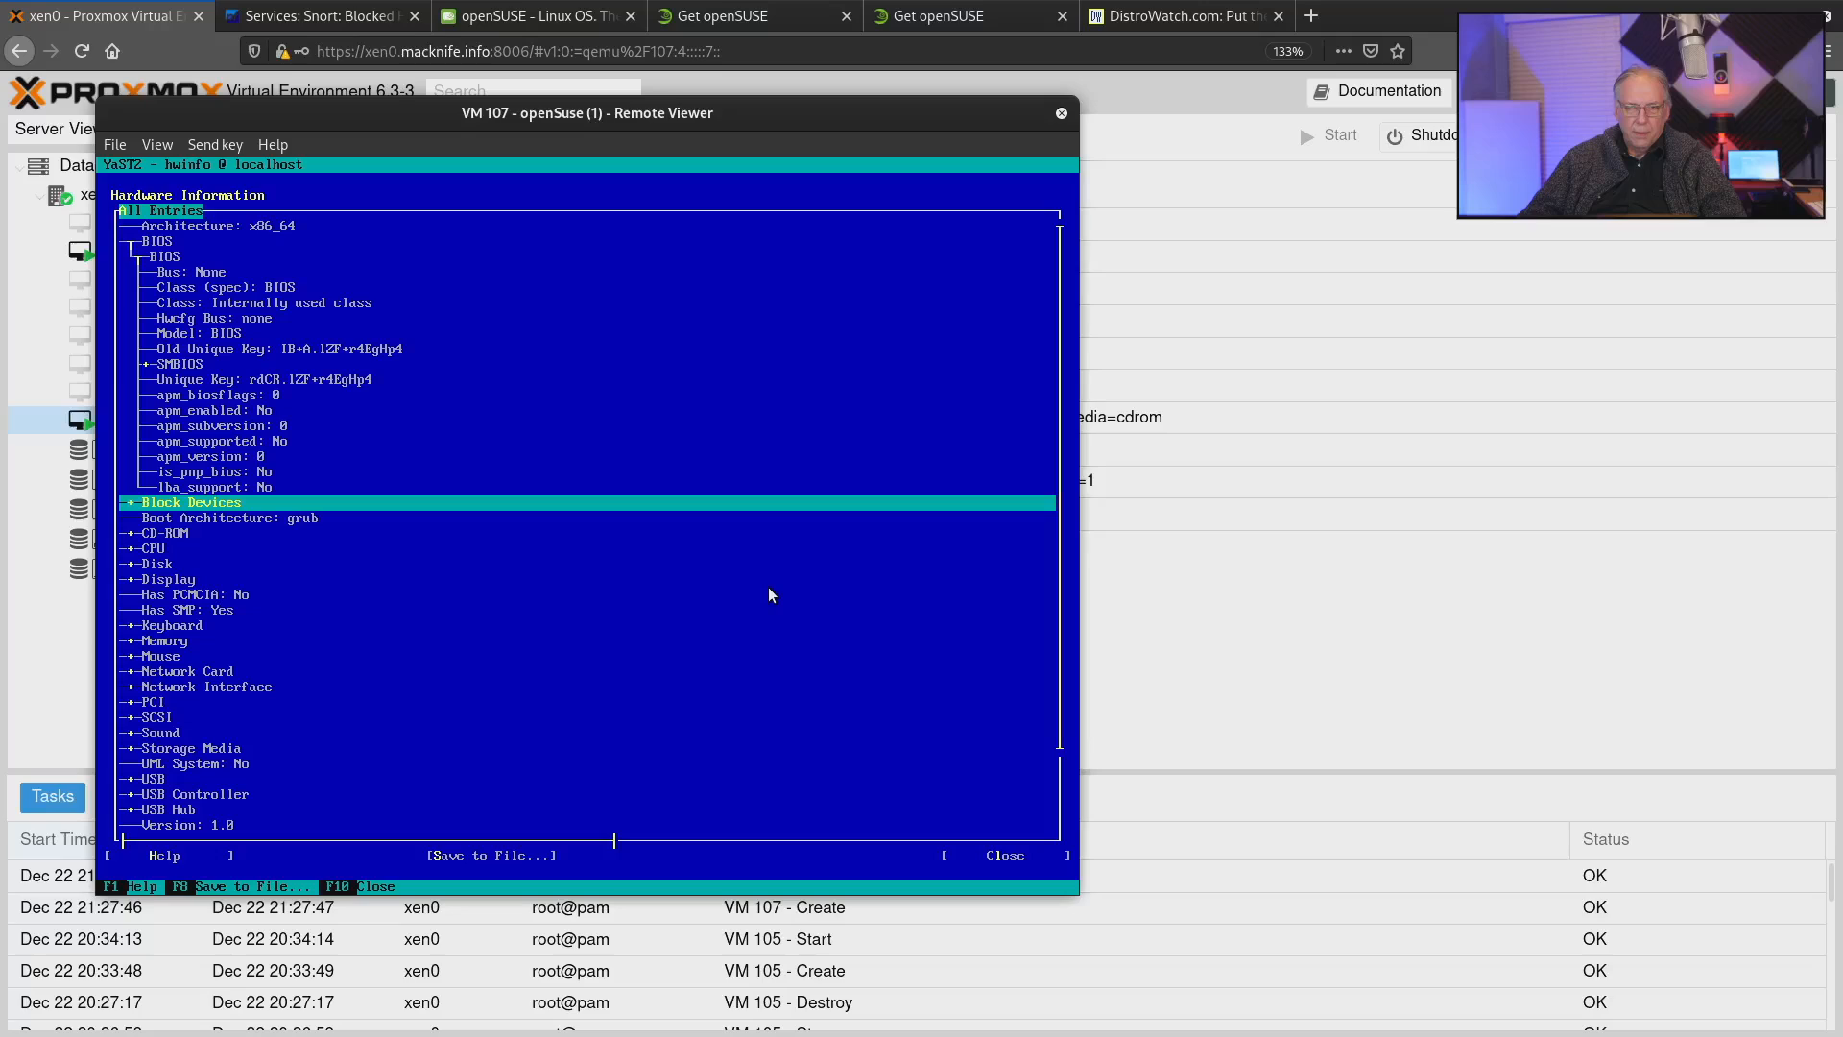
key("Return")
key("Down")
key("Down")
key("Down")
key("Down")
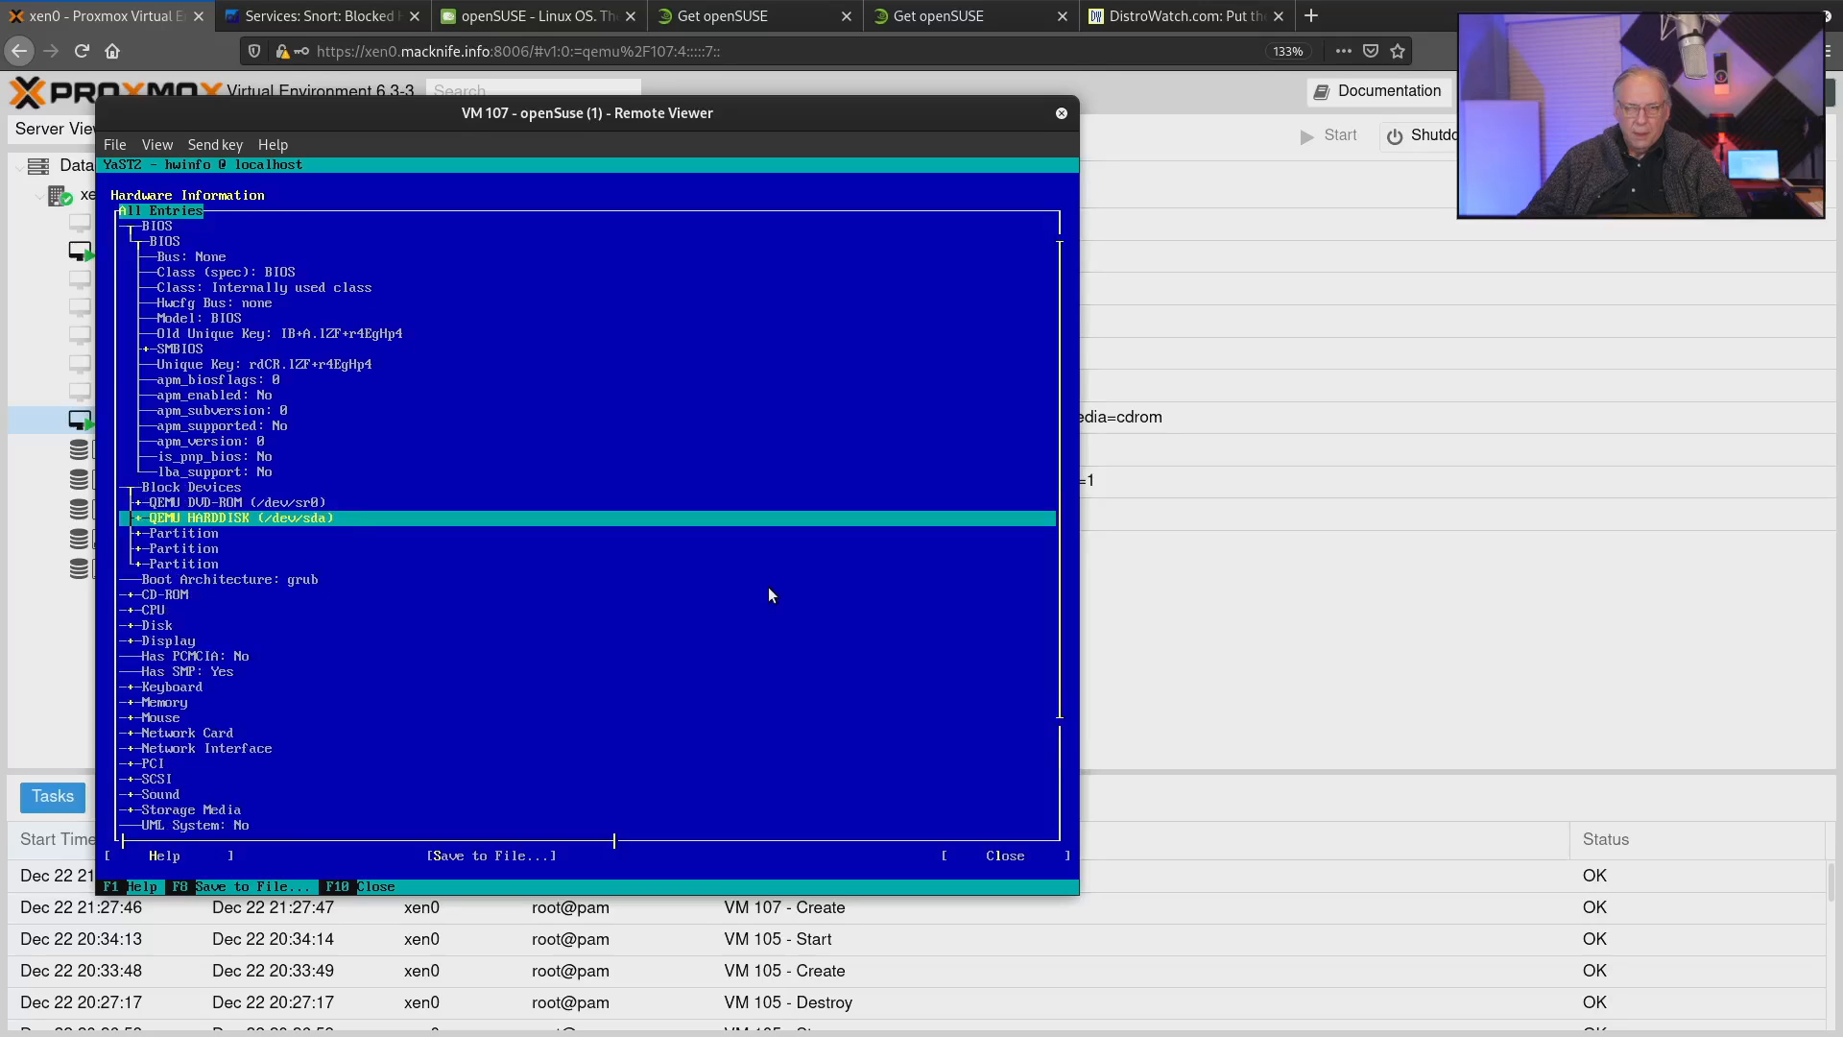
key("Down")
key("Down")
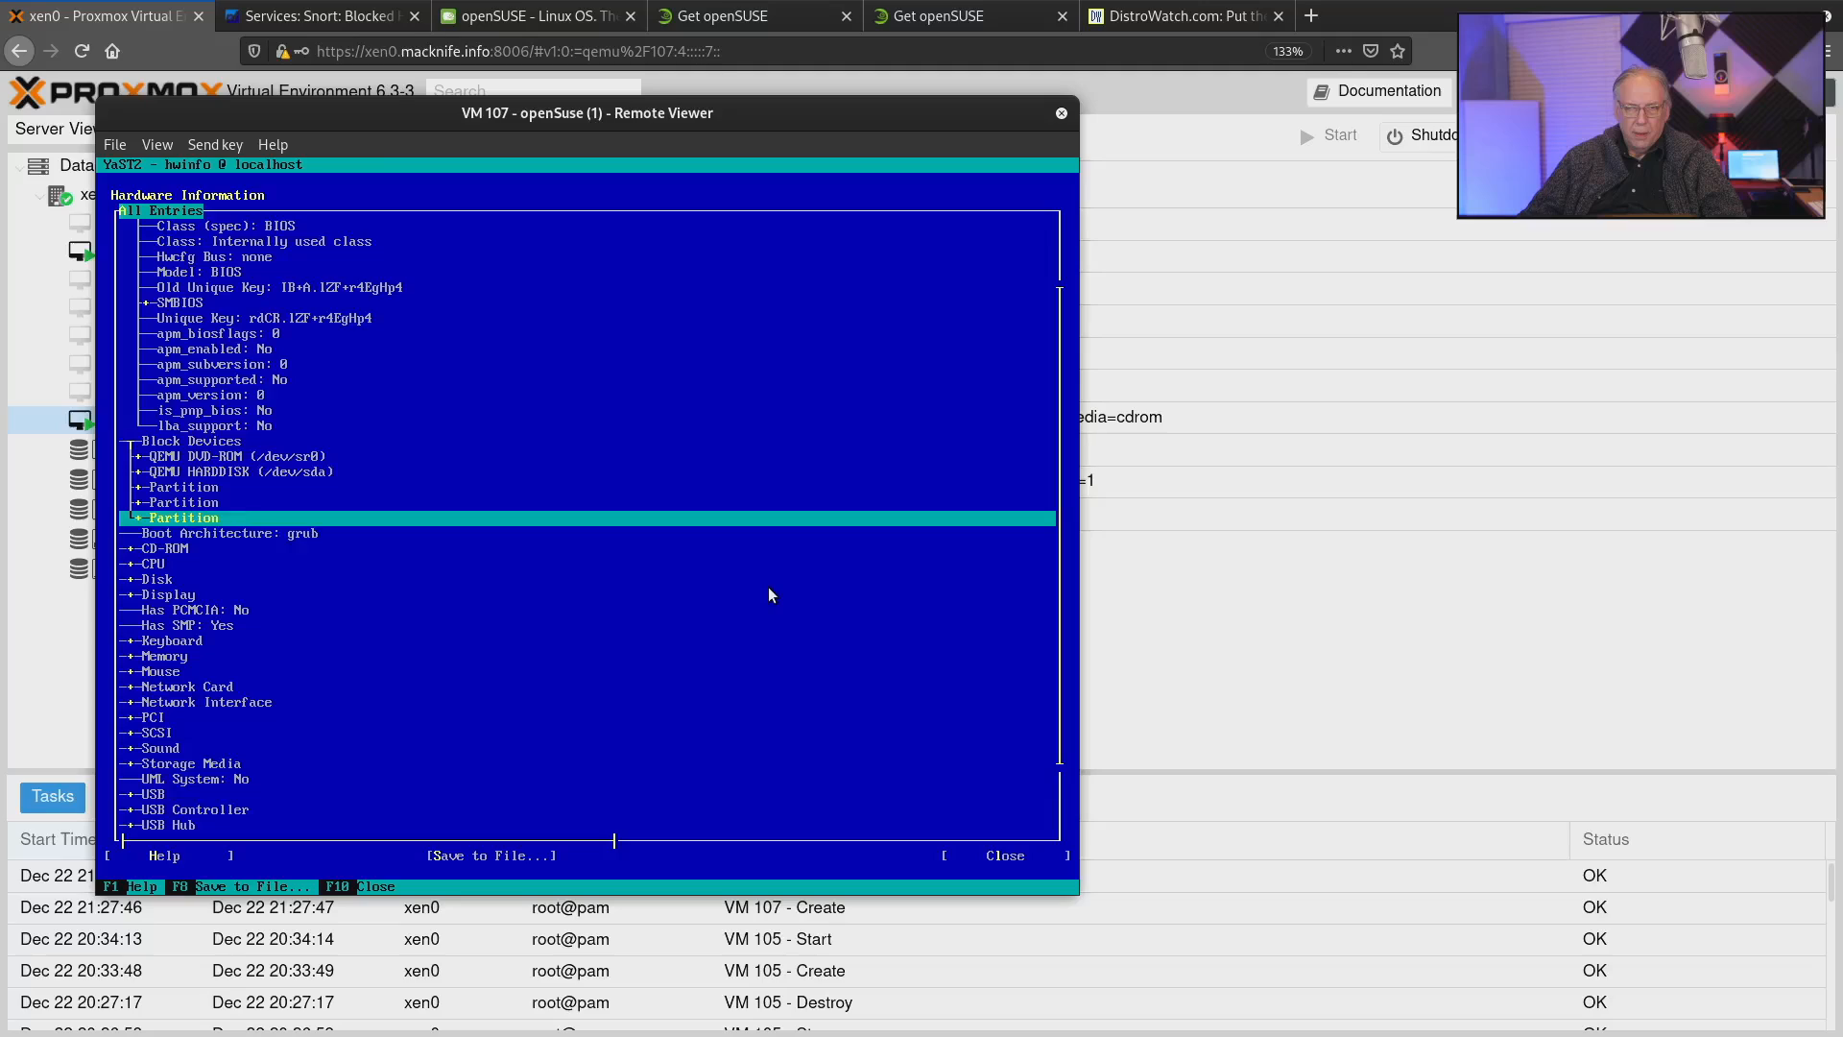
Expand the CPU entry and its first Common KVM processor, and read through the processor details.
key("Down")
key("Down")
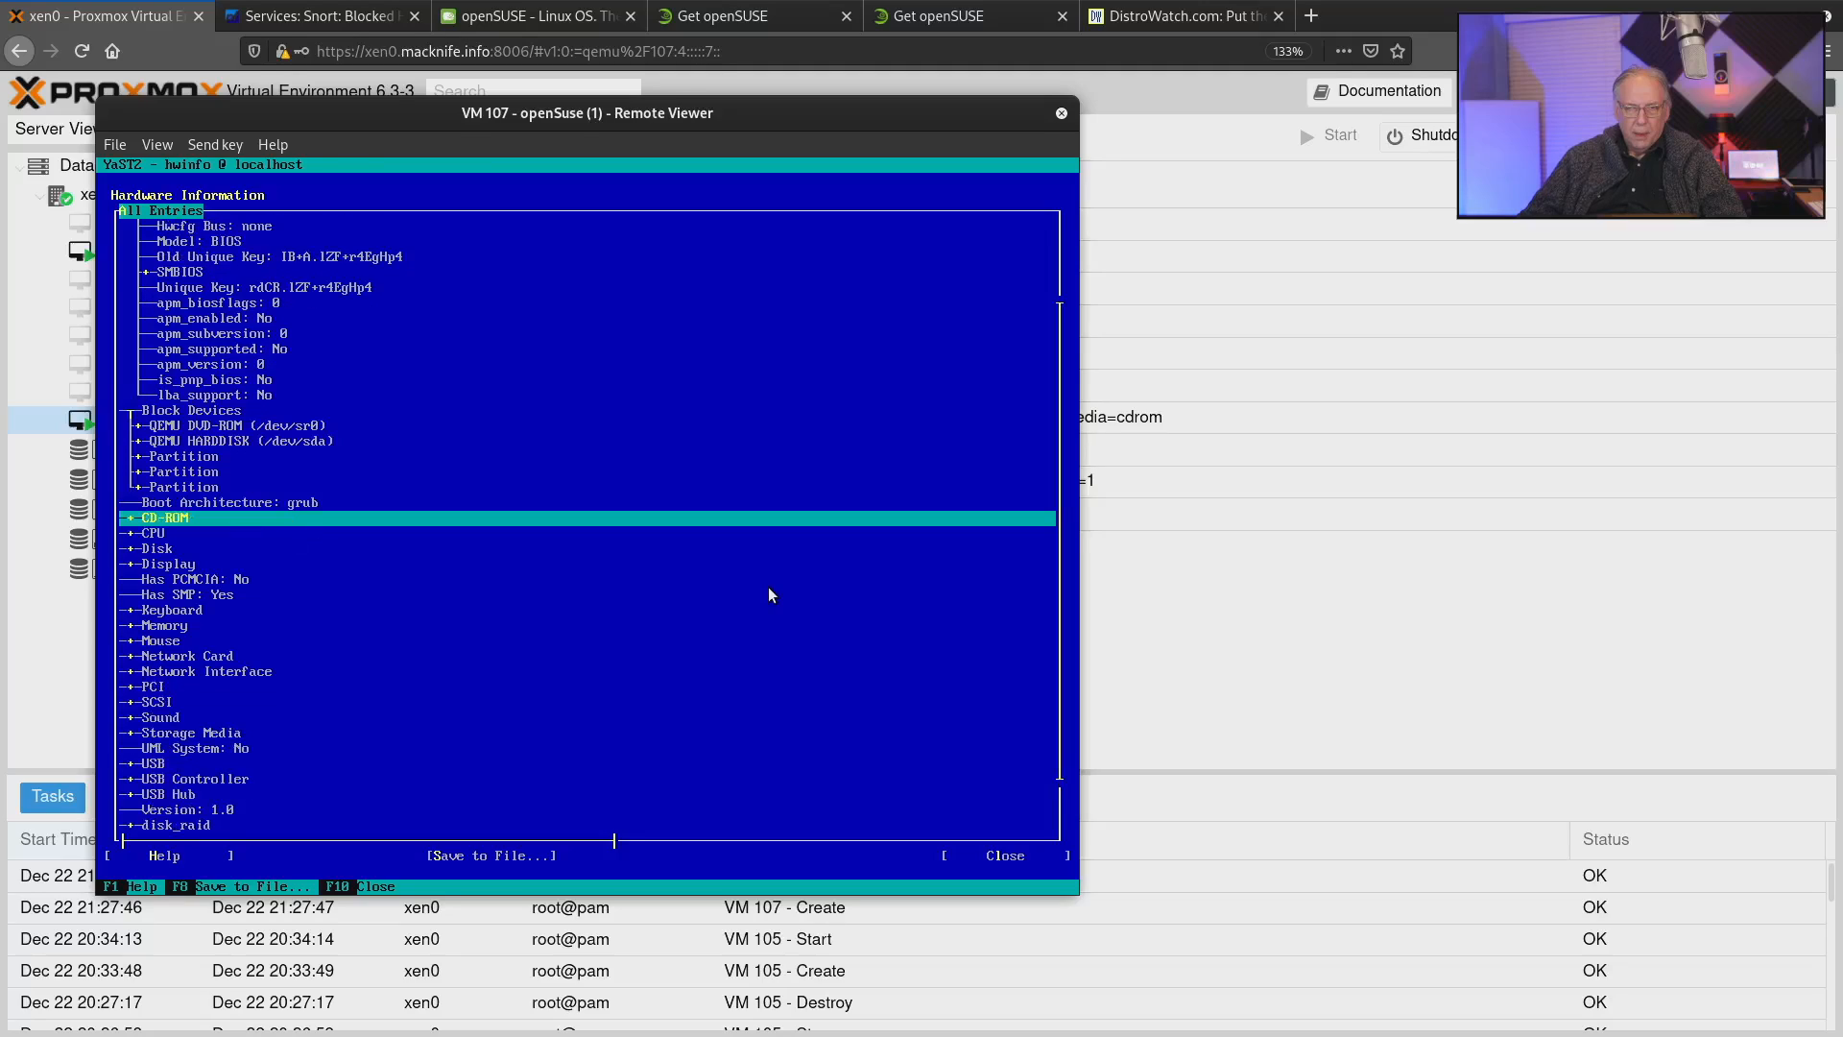
key("Return")
key("Down")
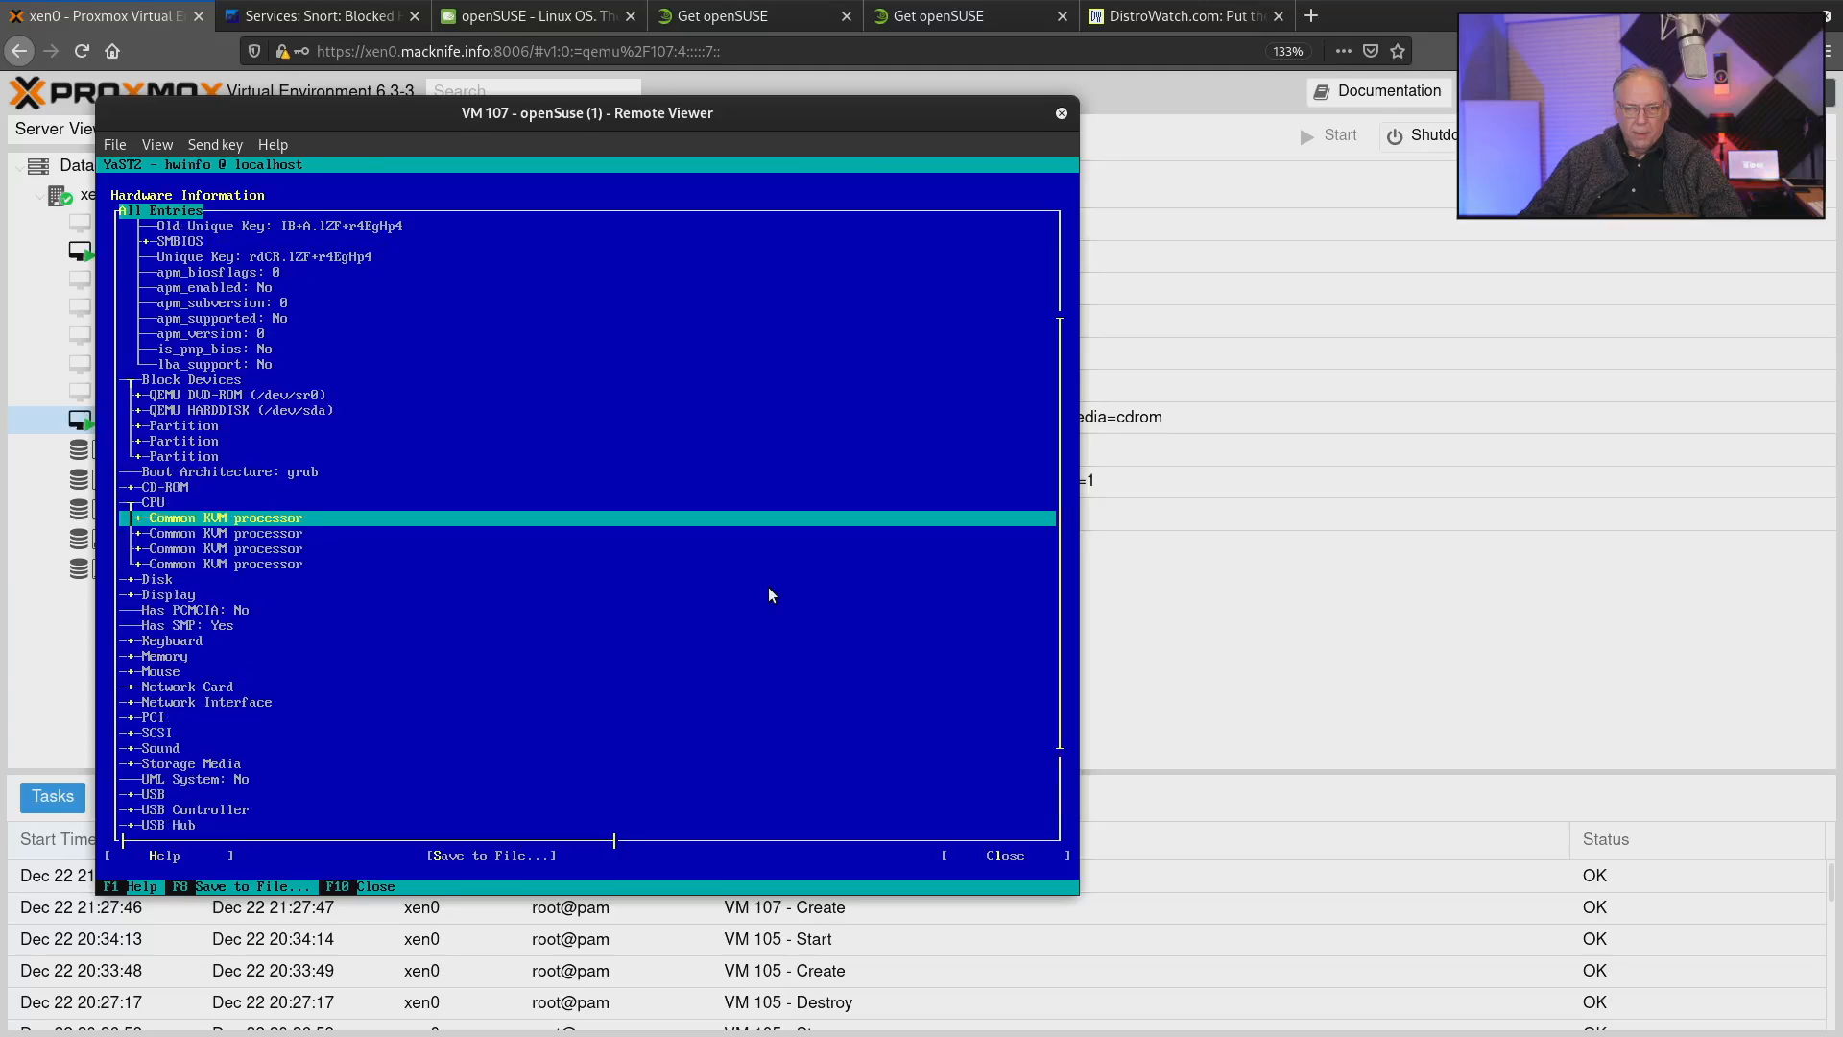
key("Return")
key("Down")
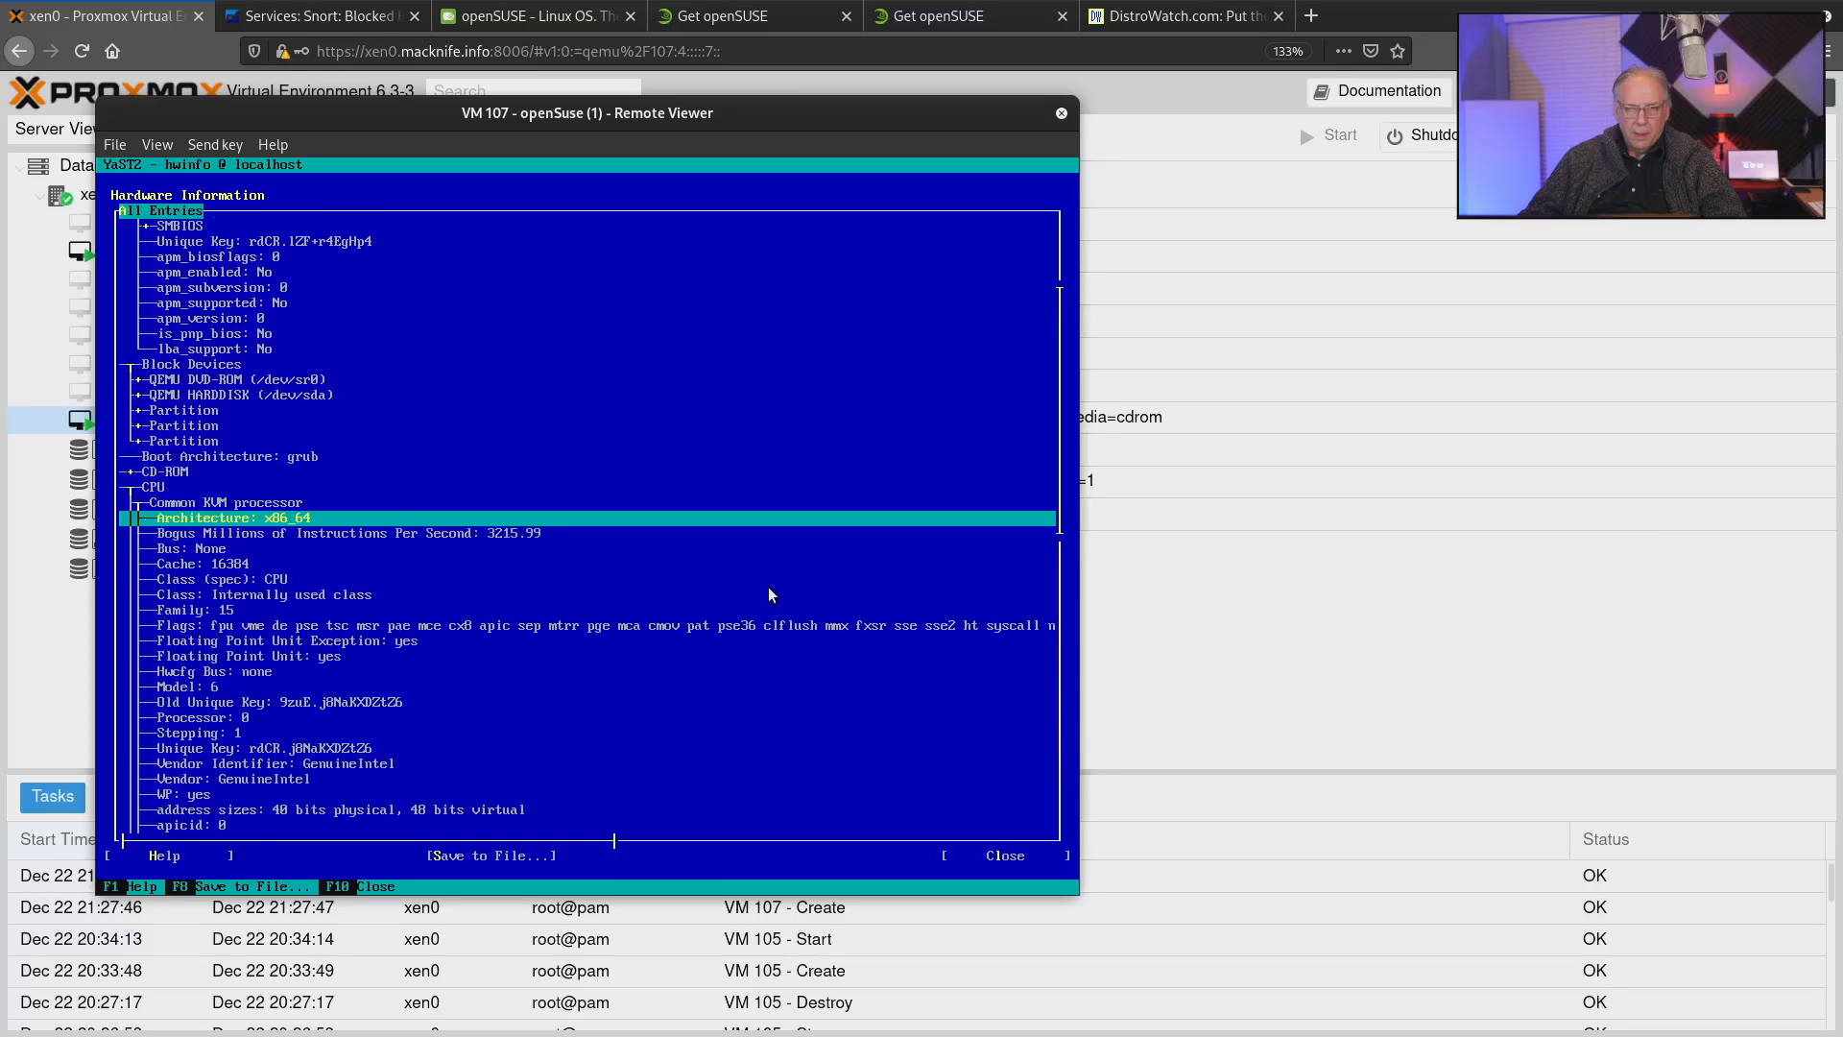
key("Down")
key("Down")
key("Down")
key("Down")
key("Down")
key("Down")
key("Down")
key("Down")
key("Down")
key("Down")
key("Down")
key("Down")
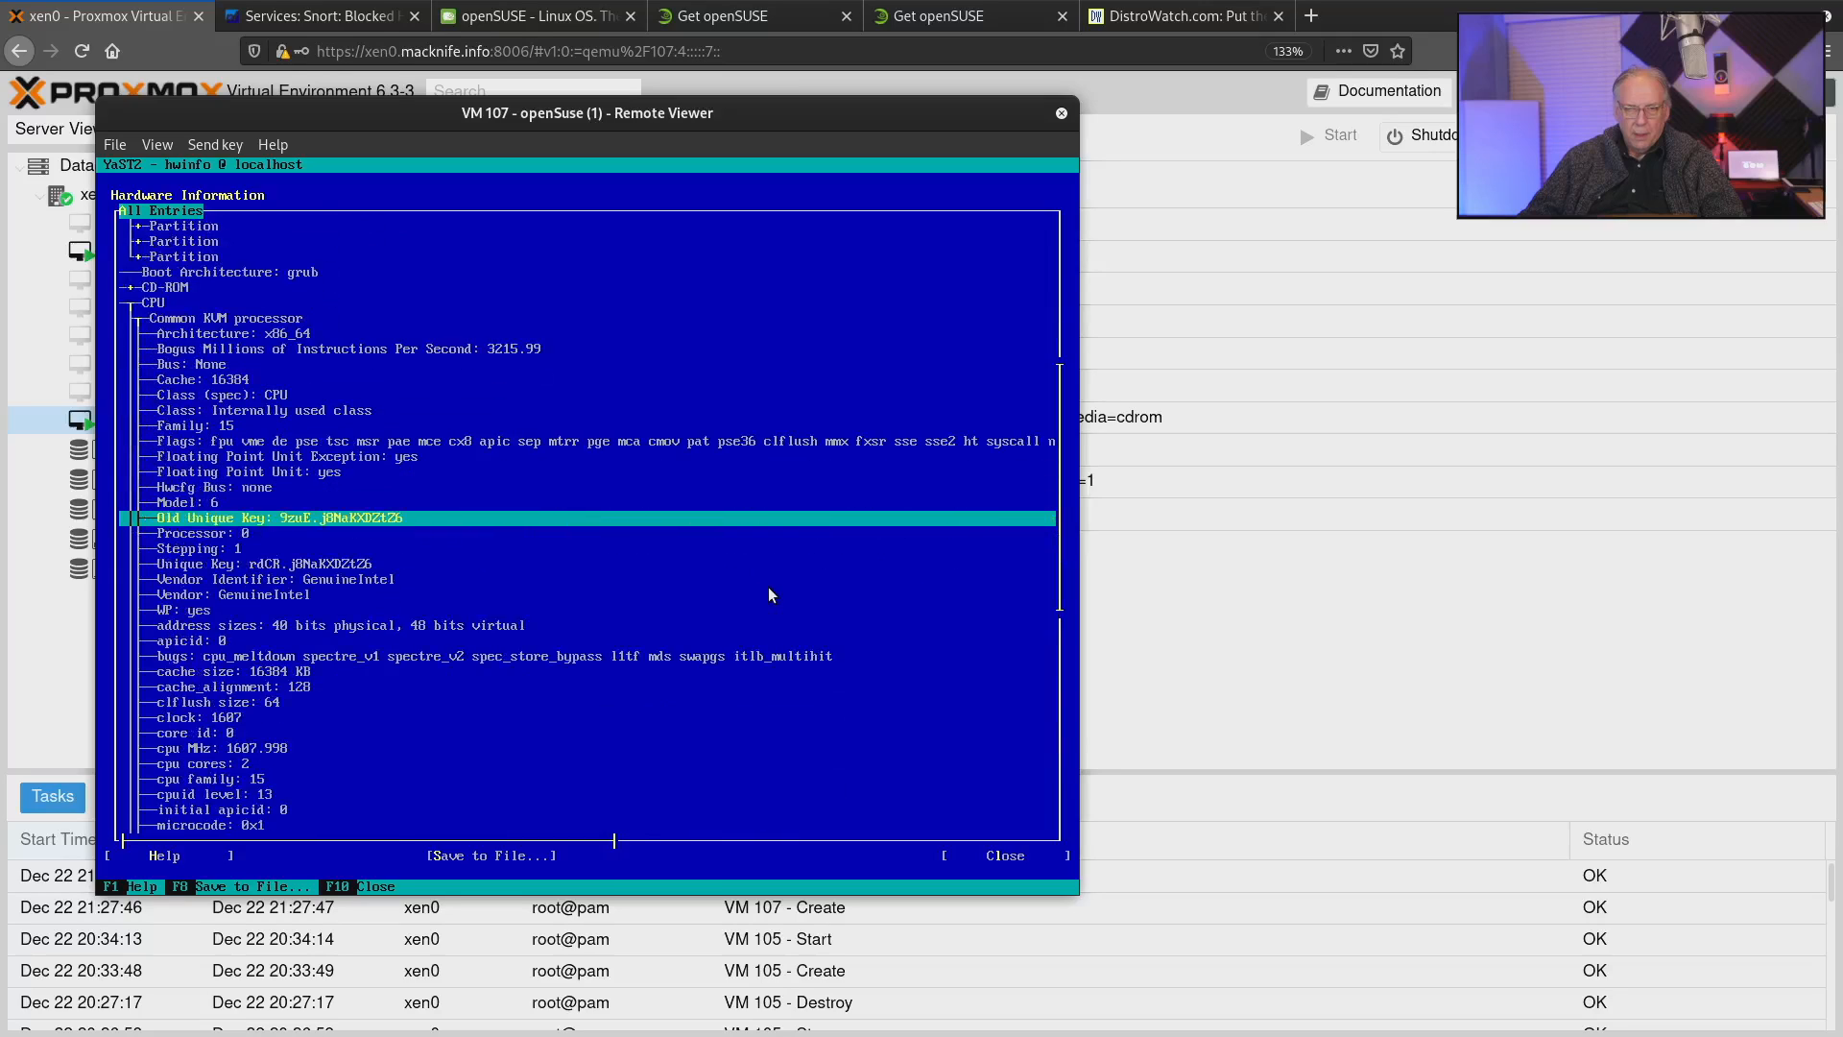
key("Down")
key("Down")
key("Down")
key("Down")
key("Down")
key("Down")
key("Down")
key("Down")
key("Down")
key("Down")
key("Down")
key("Down")
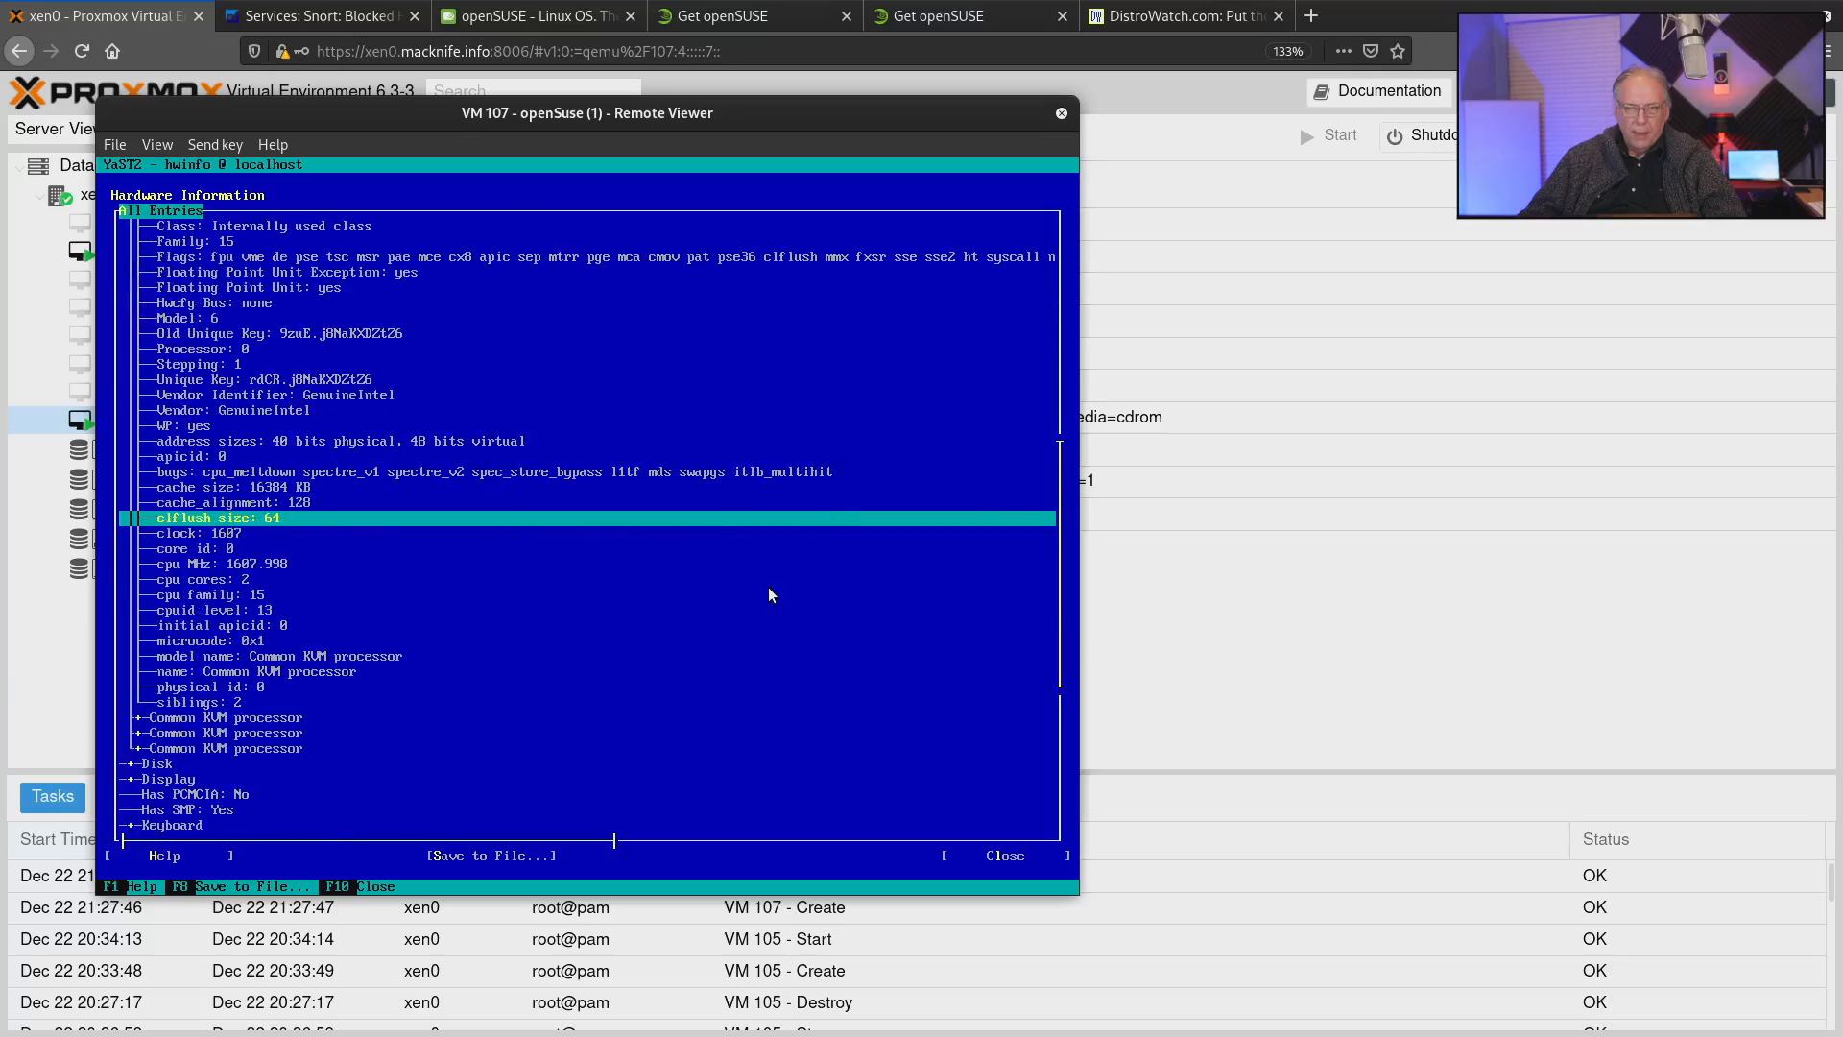
Close Hardware Information without saving it to a file and return to the YaST Control Center.
key("Tab")
key("Tab")
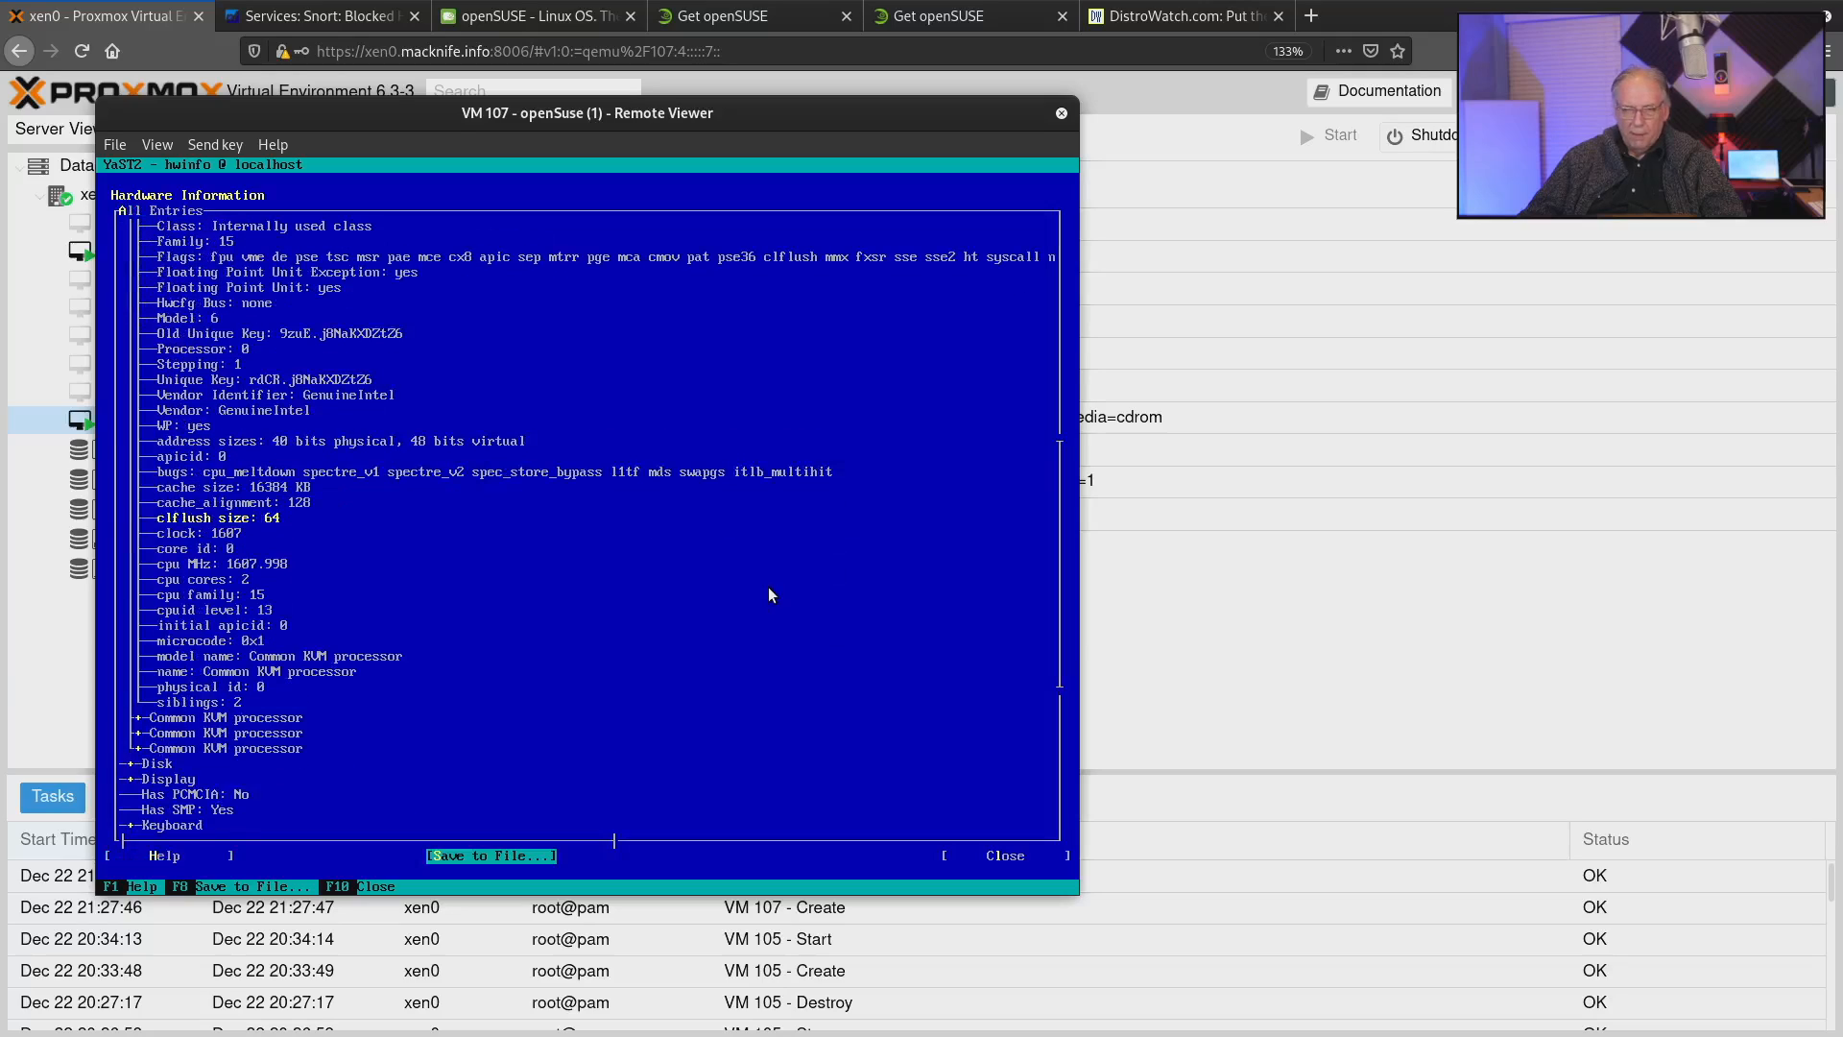
key("Tab")
key("Return")
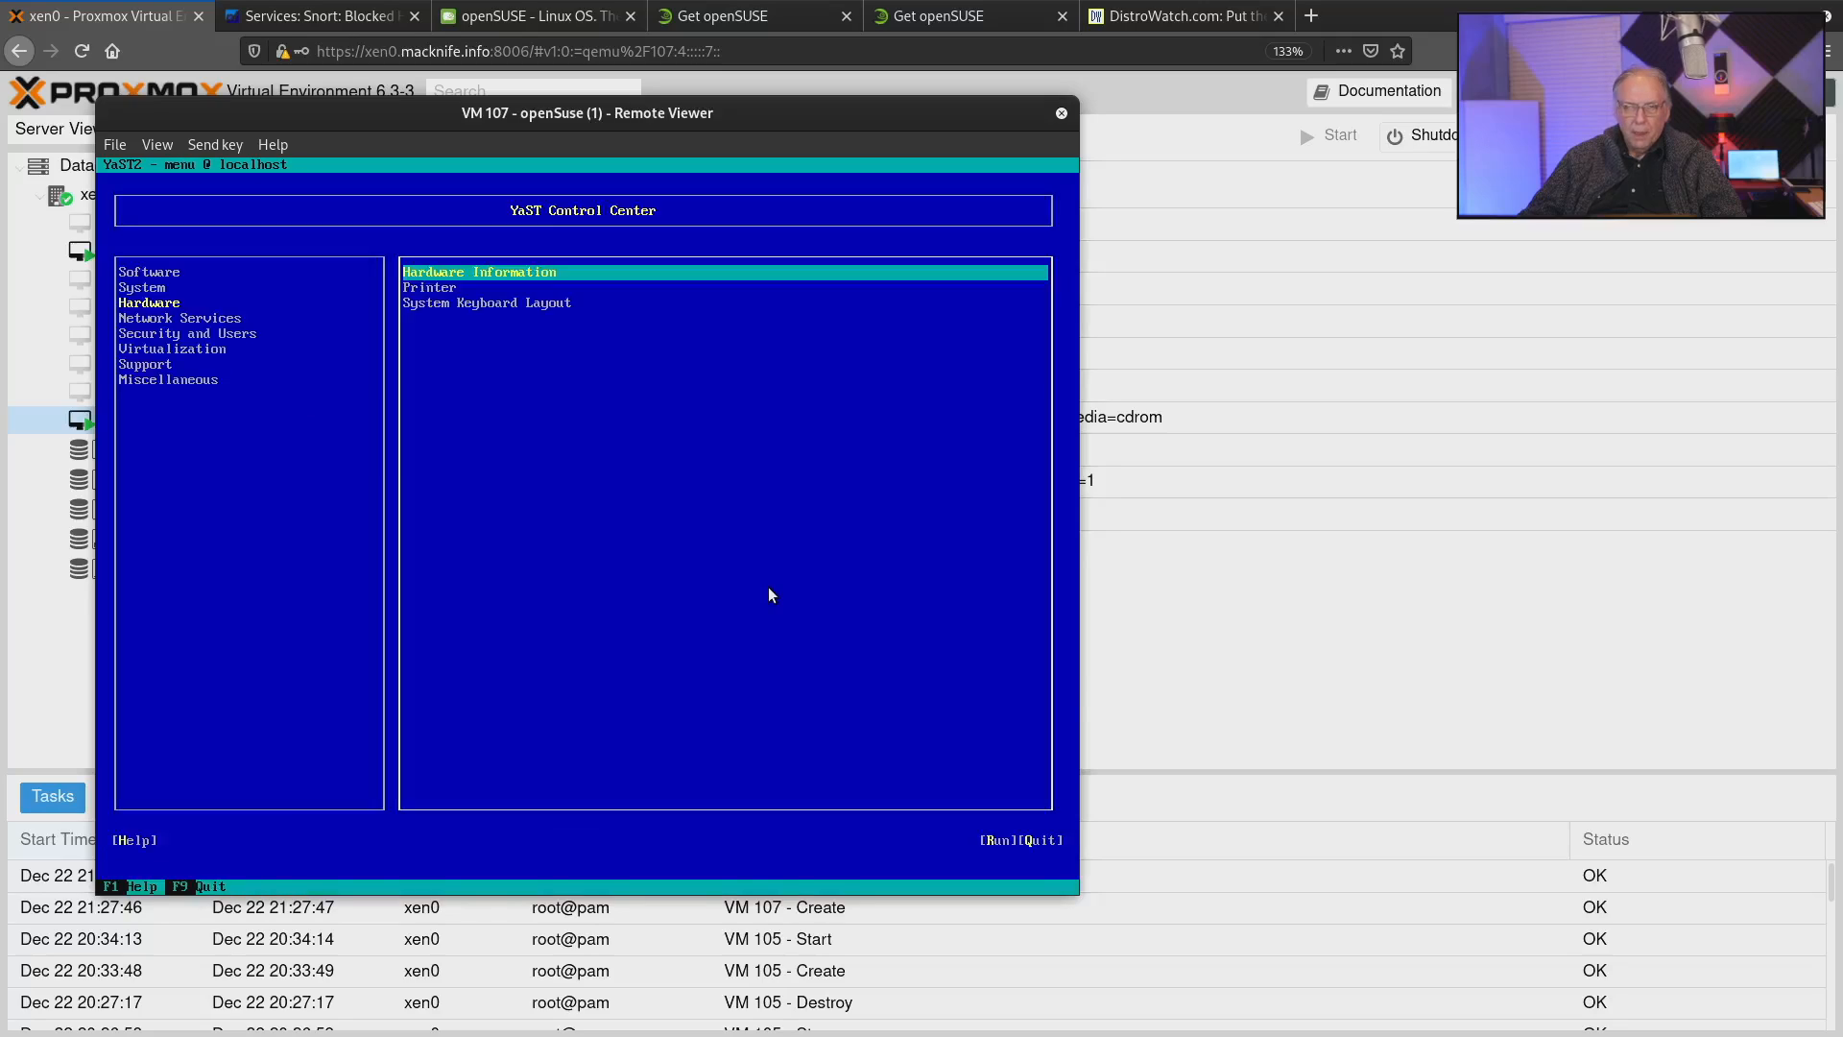
Look over the remaining Hardware modules and view the modules in the Network Services category.
key("Down")
key("Down")
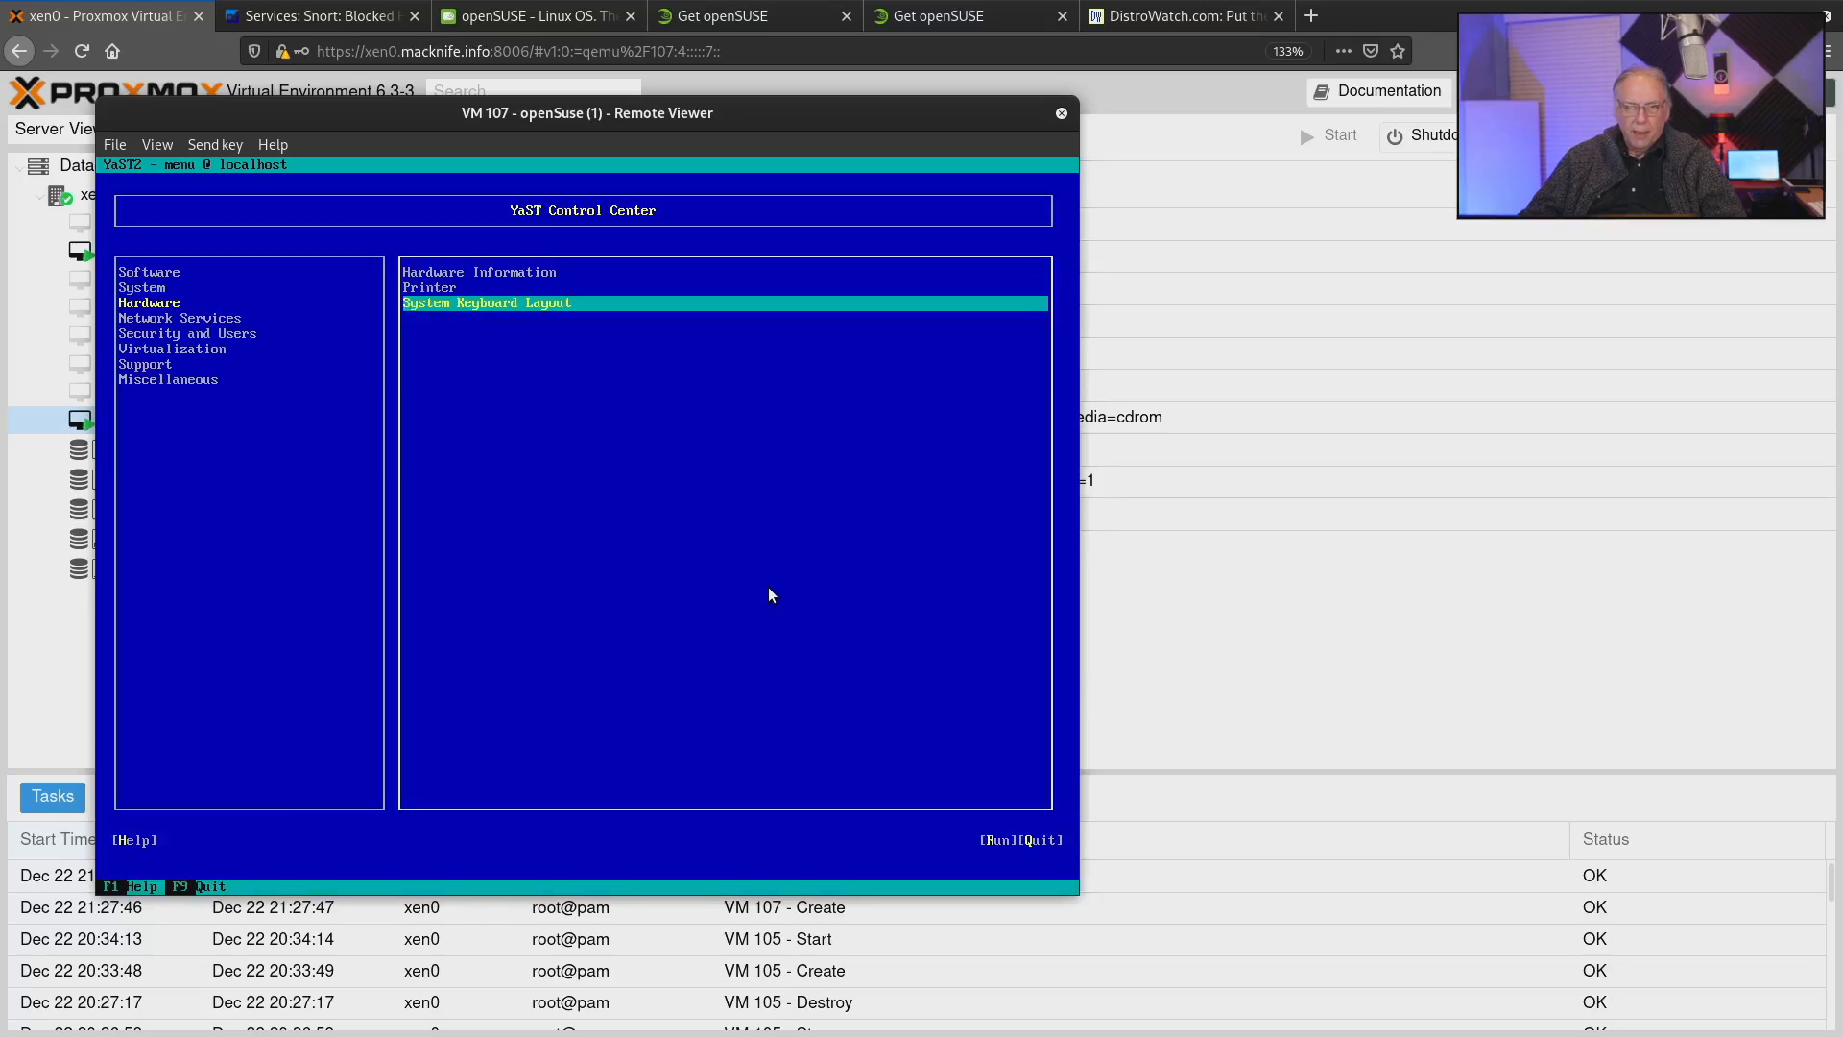
key("Tab")
key("Tab")
key("Tab")
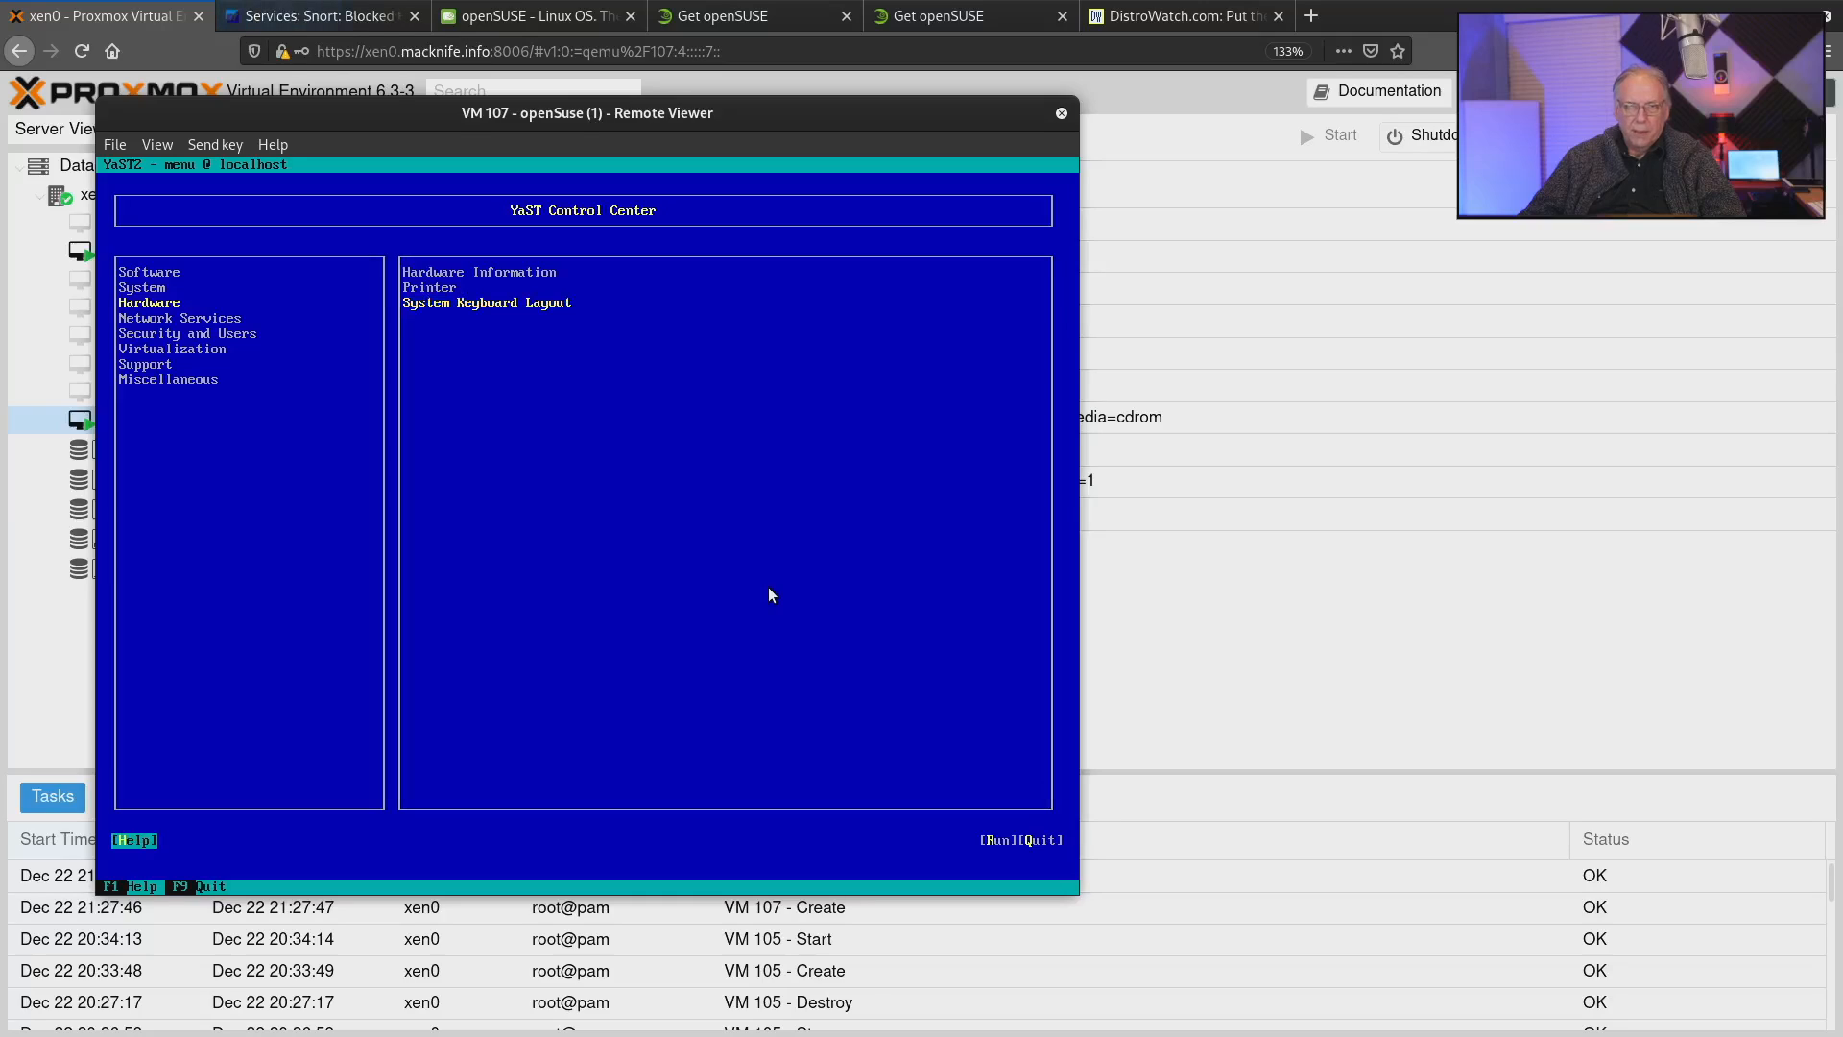
key("shift+Tab")
key("shift+Tab")
key("shift+Tab")
key("shift+Tab")
key("Down")
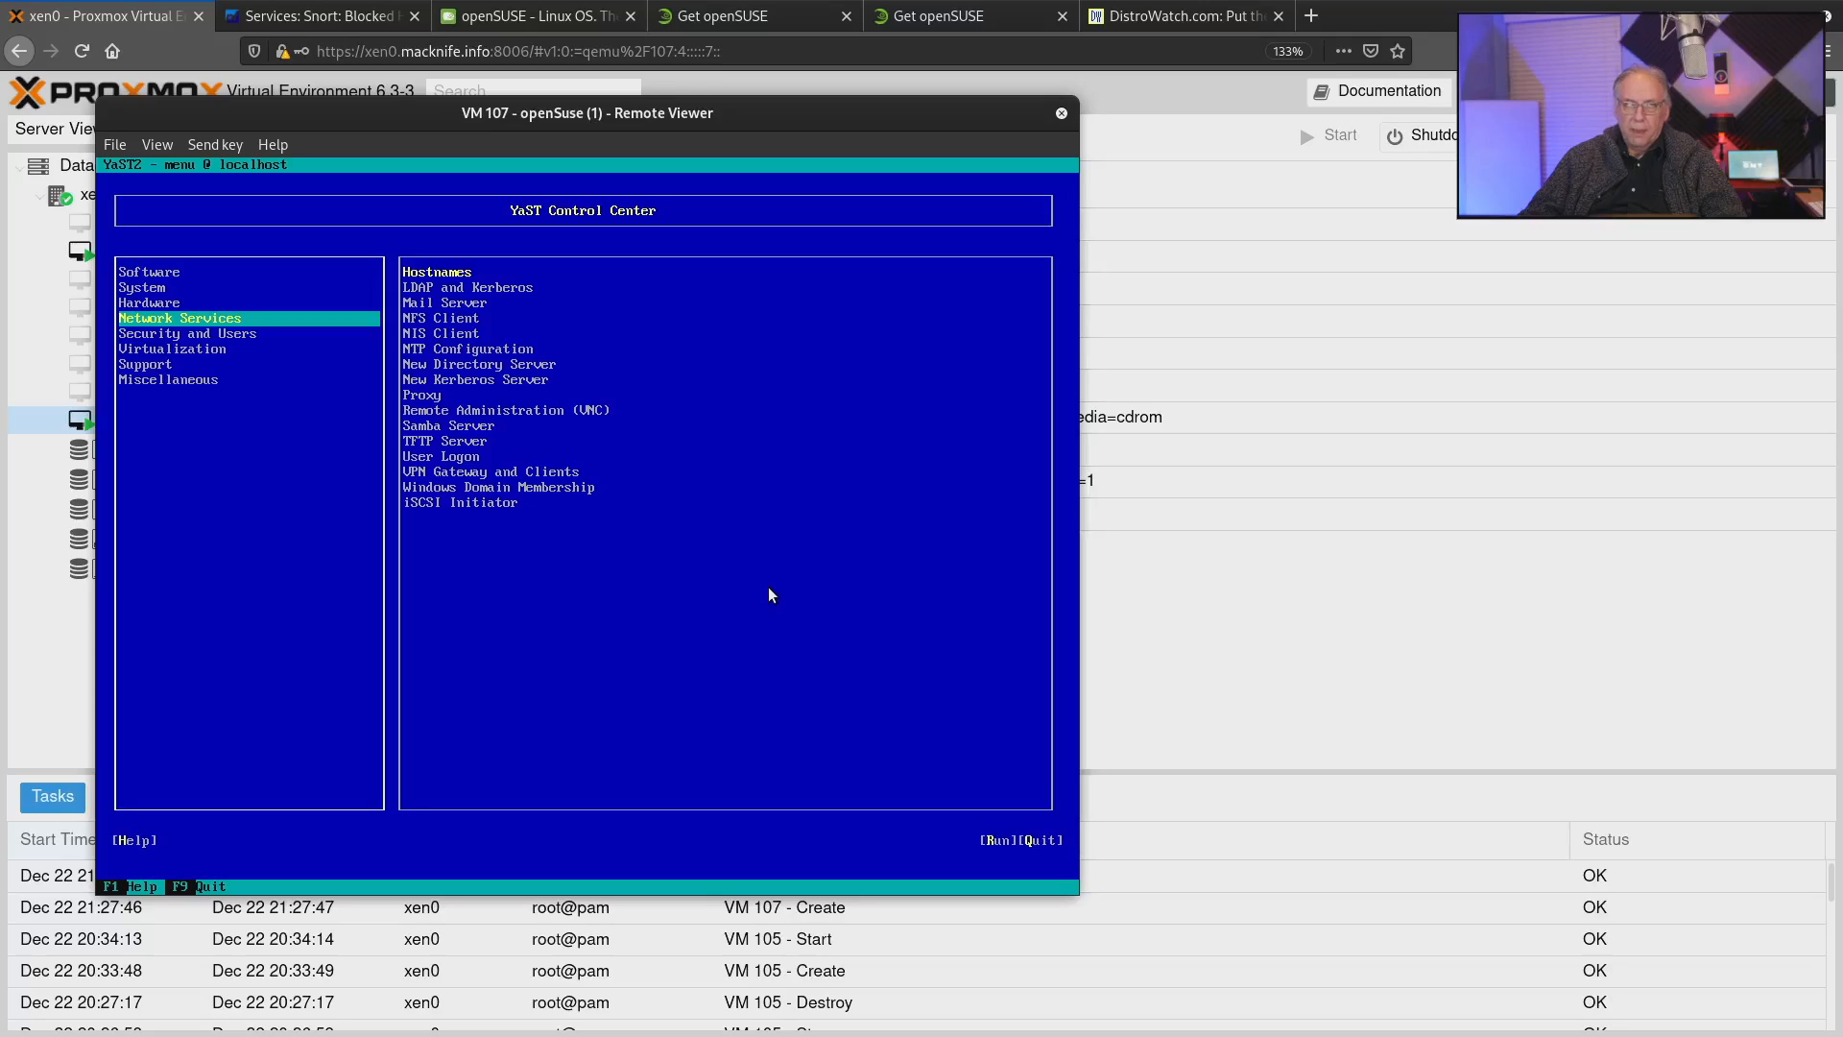
Open the Firewall module from the Security and Users category.
key("Down")
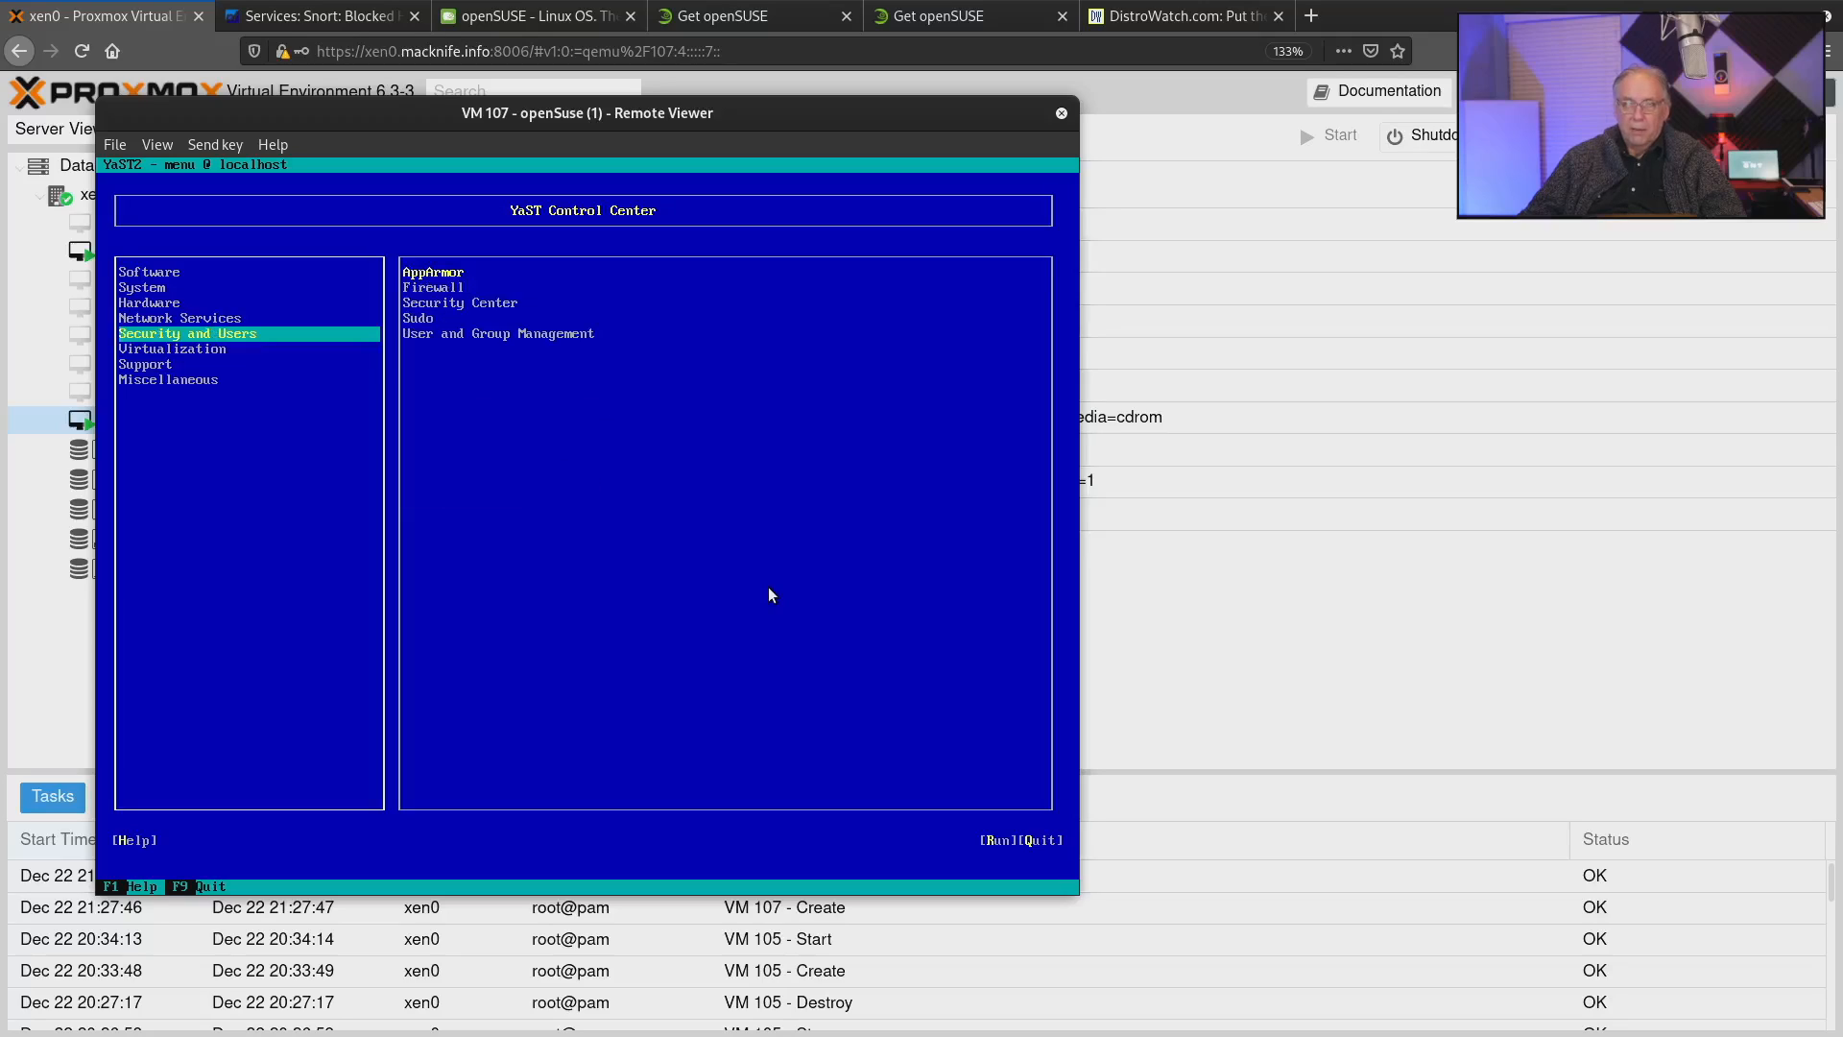
key("Down")
key("Up")
key("Tab")
key("Down")
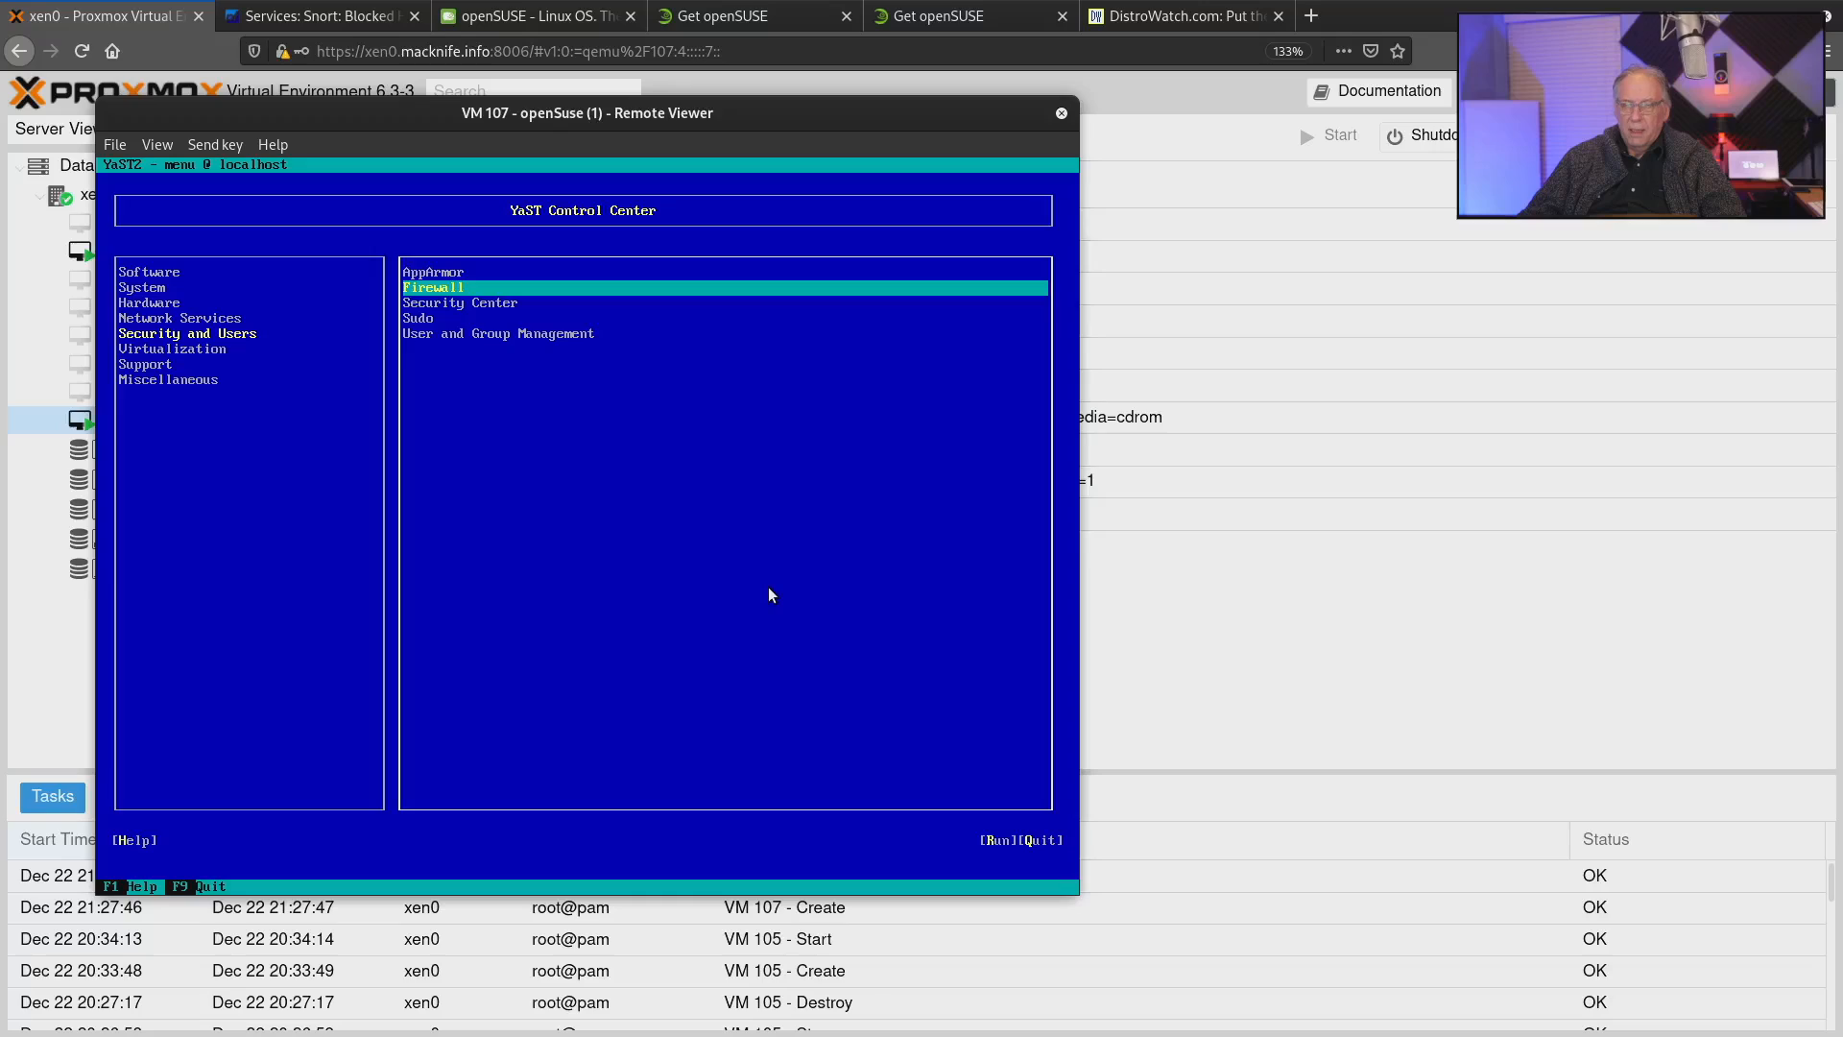
key("Return")
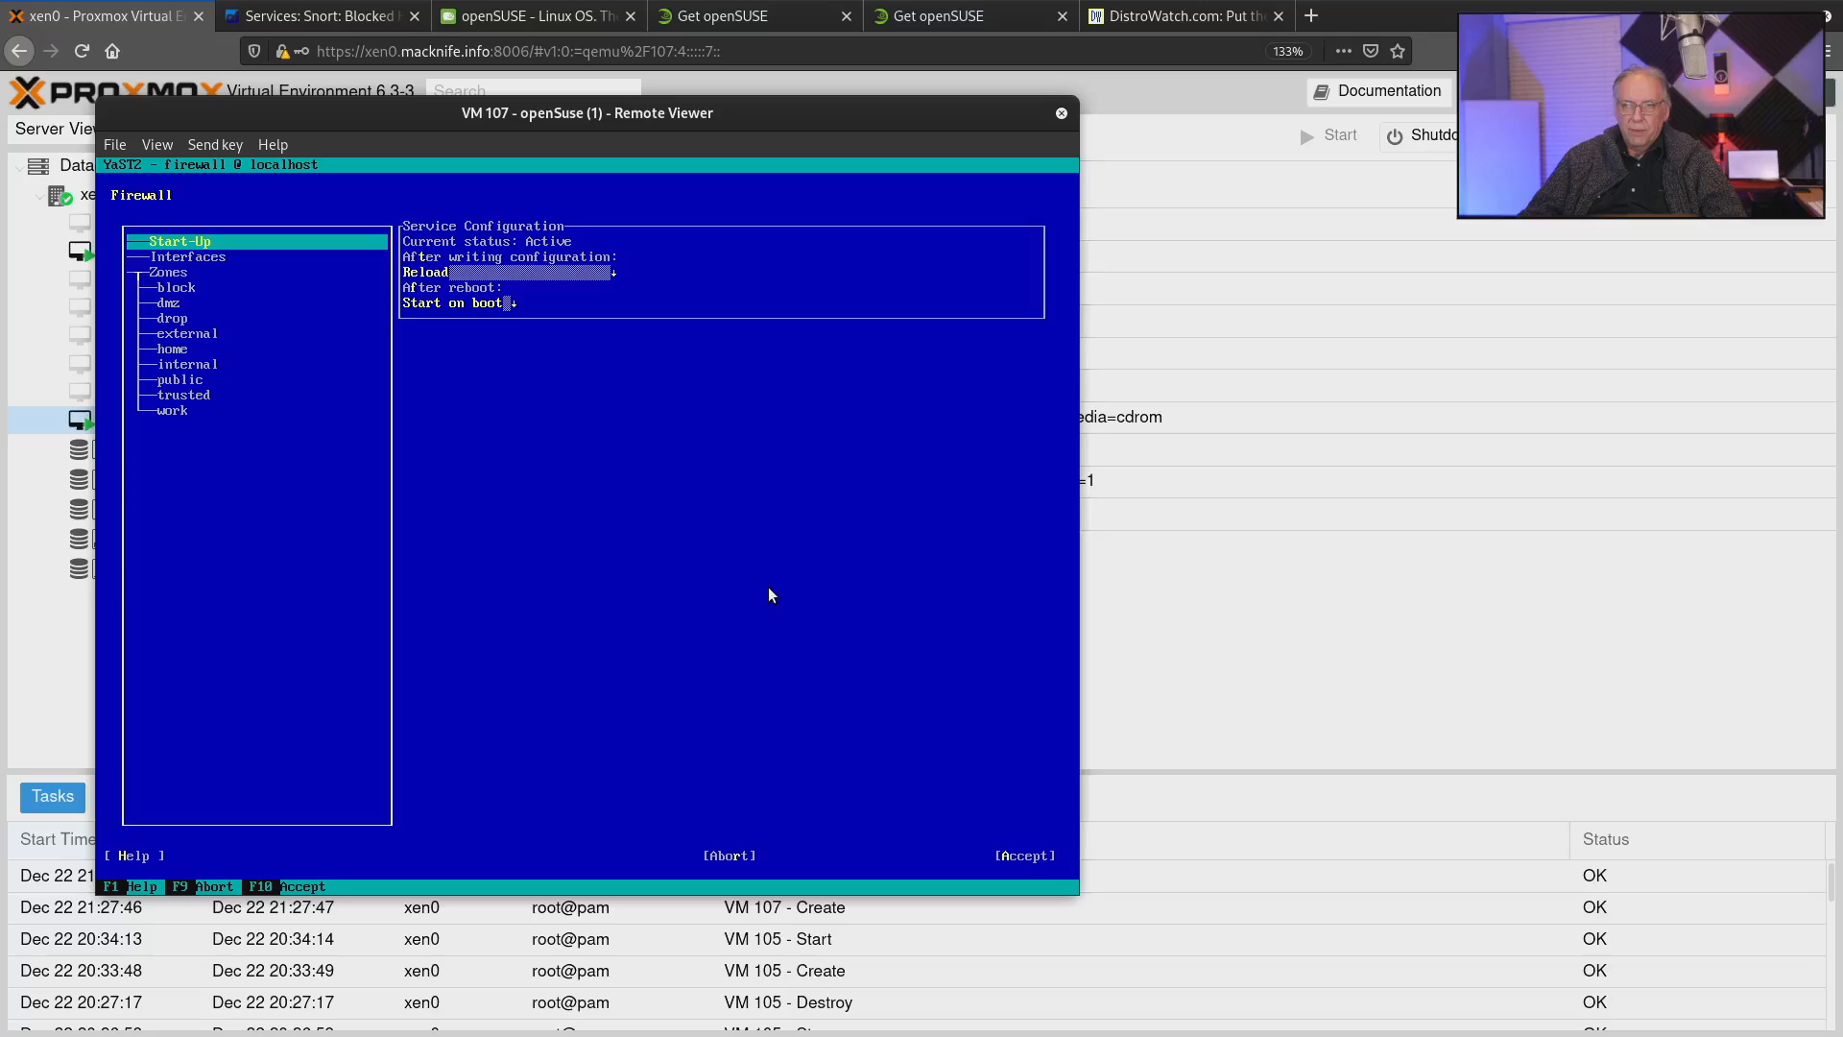
Display the firewall's home zone and look through its known and allowed services.
key("Down")
key("Down")
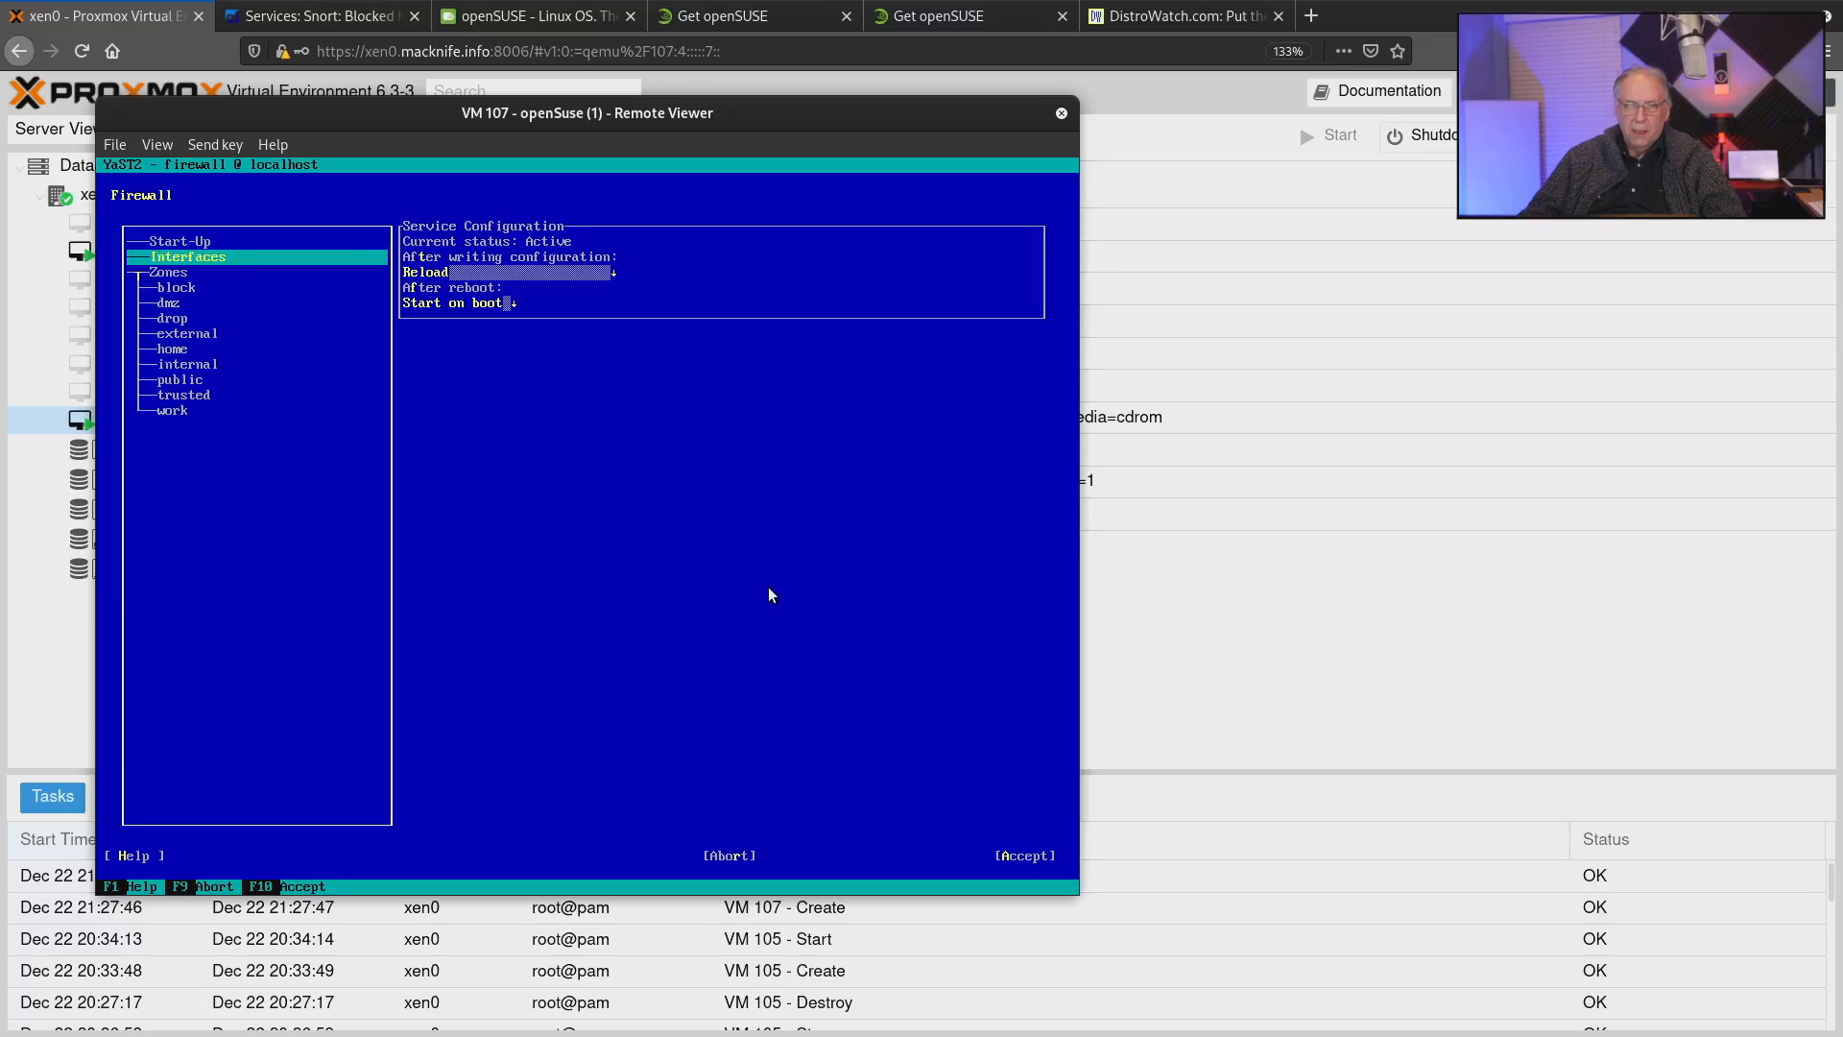
key("Down")
key("Down")
key("Down")
key("Down")
key("Down")
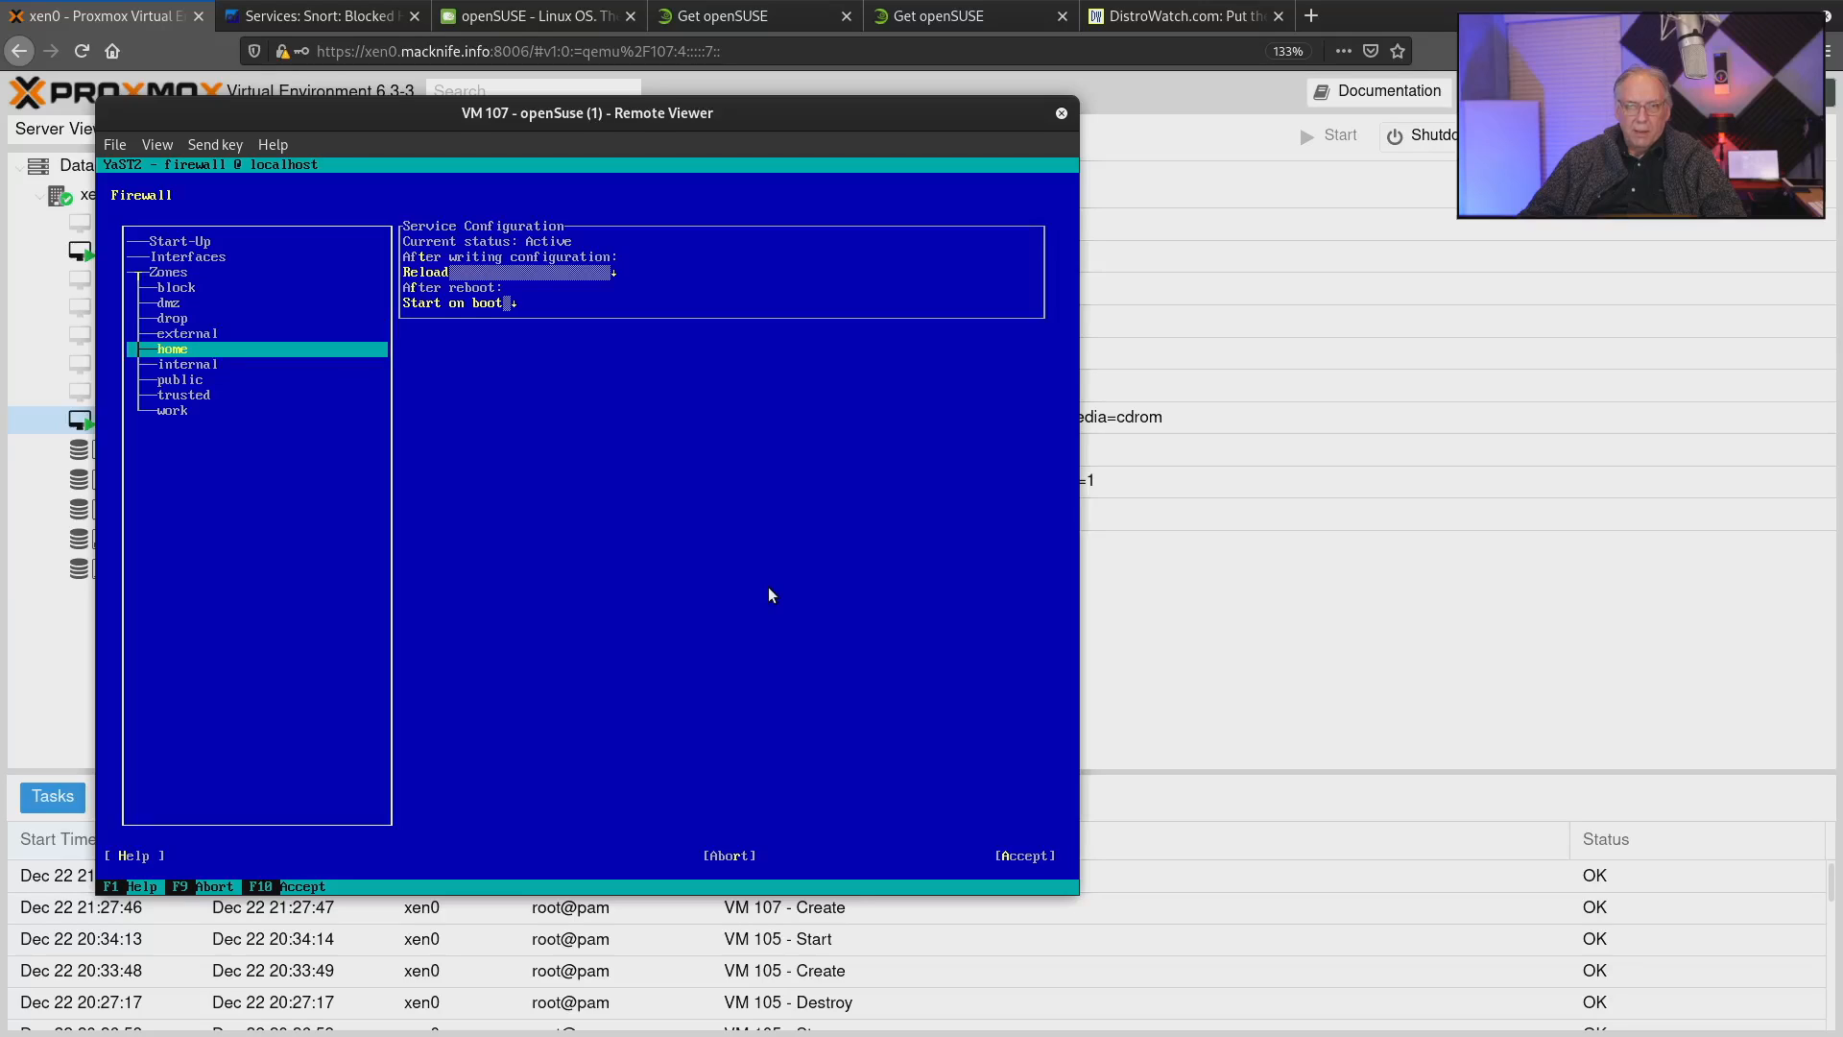
key("Return")
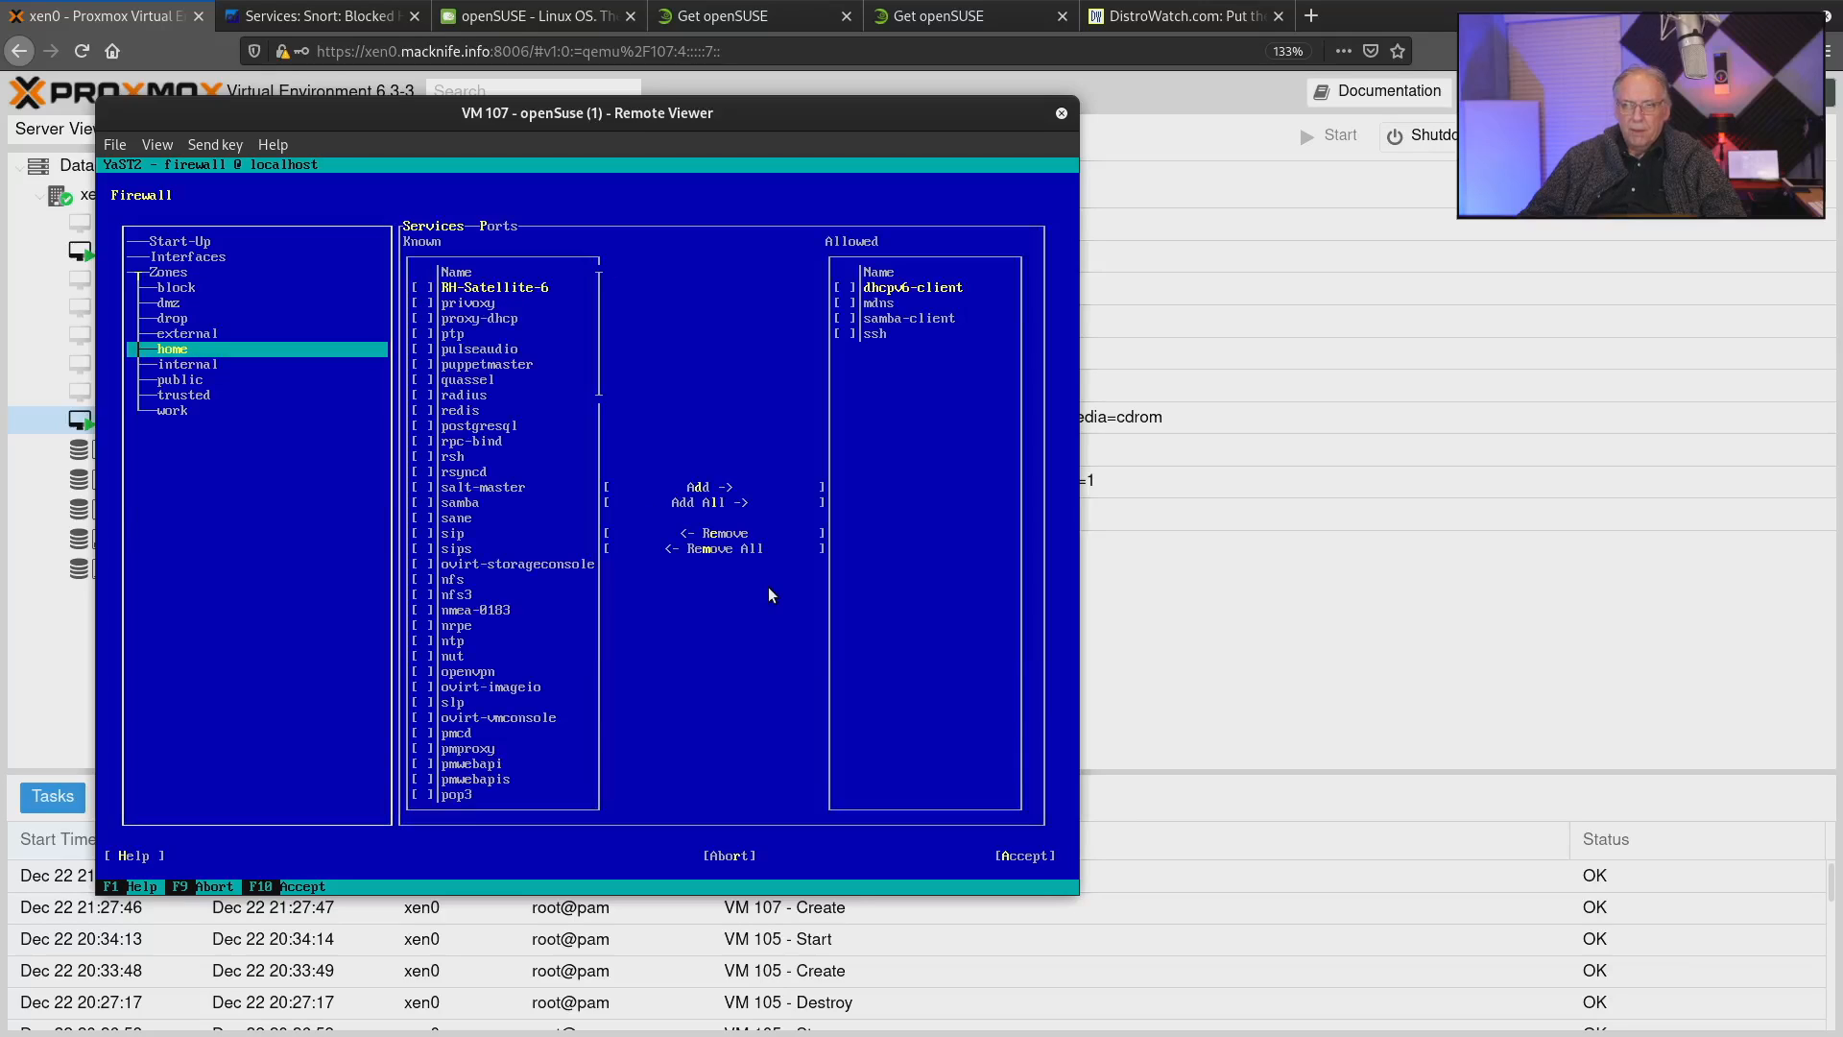
key("Tab")
key("Tab")
key("Down")
key("Down")
key("Down")
key("Down")
key("Down")
key("Down")
key("Down")
key("Down")
key("Down")
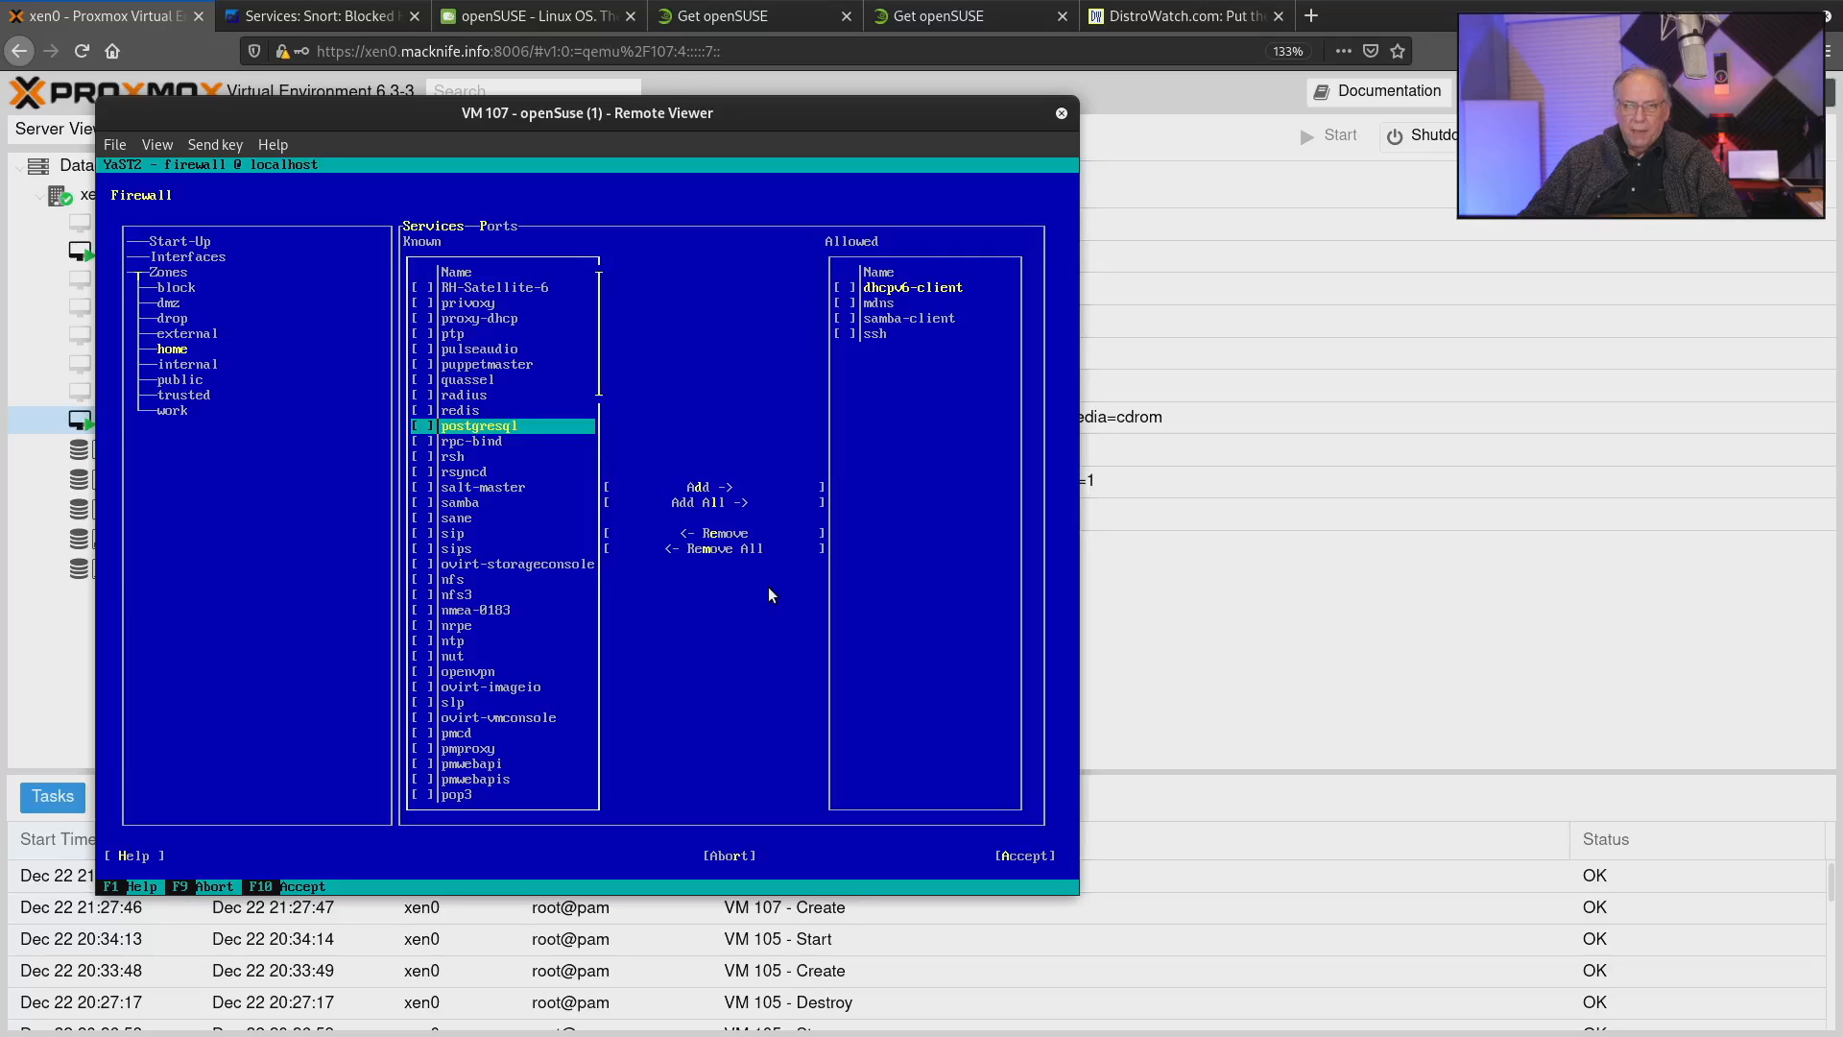
Display the services of the firewall's block zone and look over the other zones in the tree.
key("shift+Tab")
key("shift+Tab")
key("Up")
key("Up")
key("Up")
key("Up")
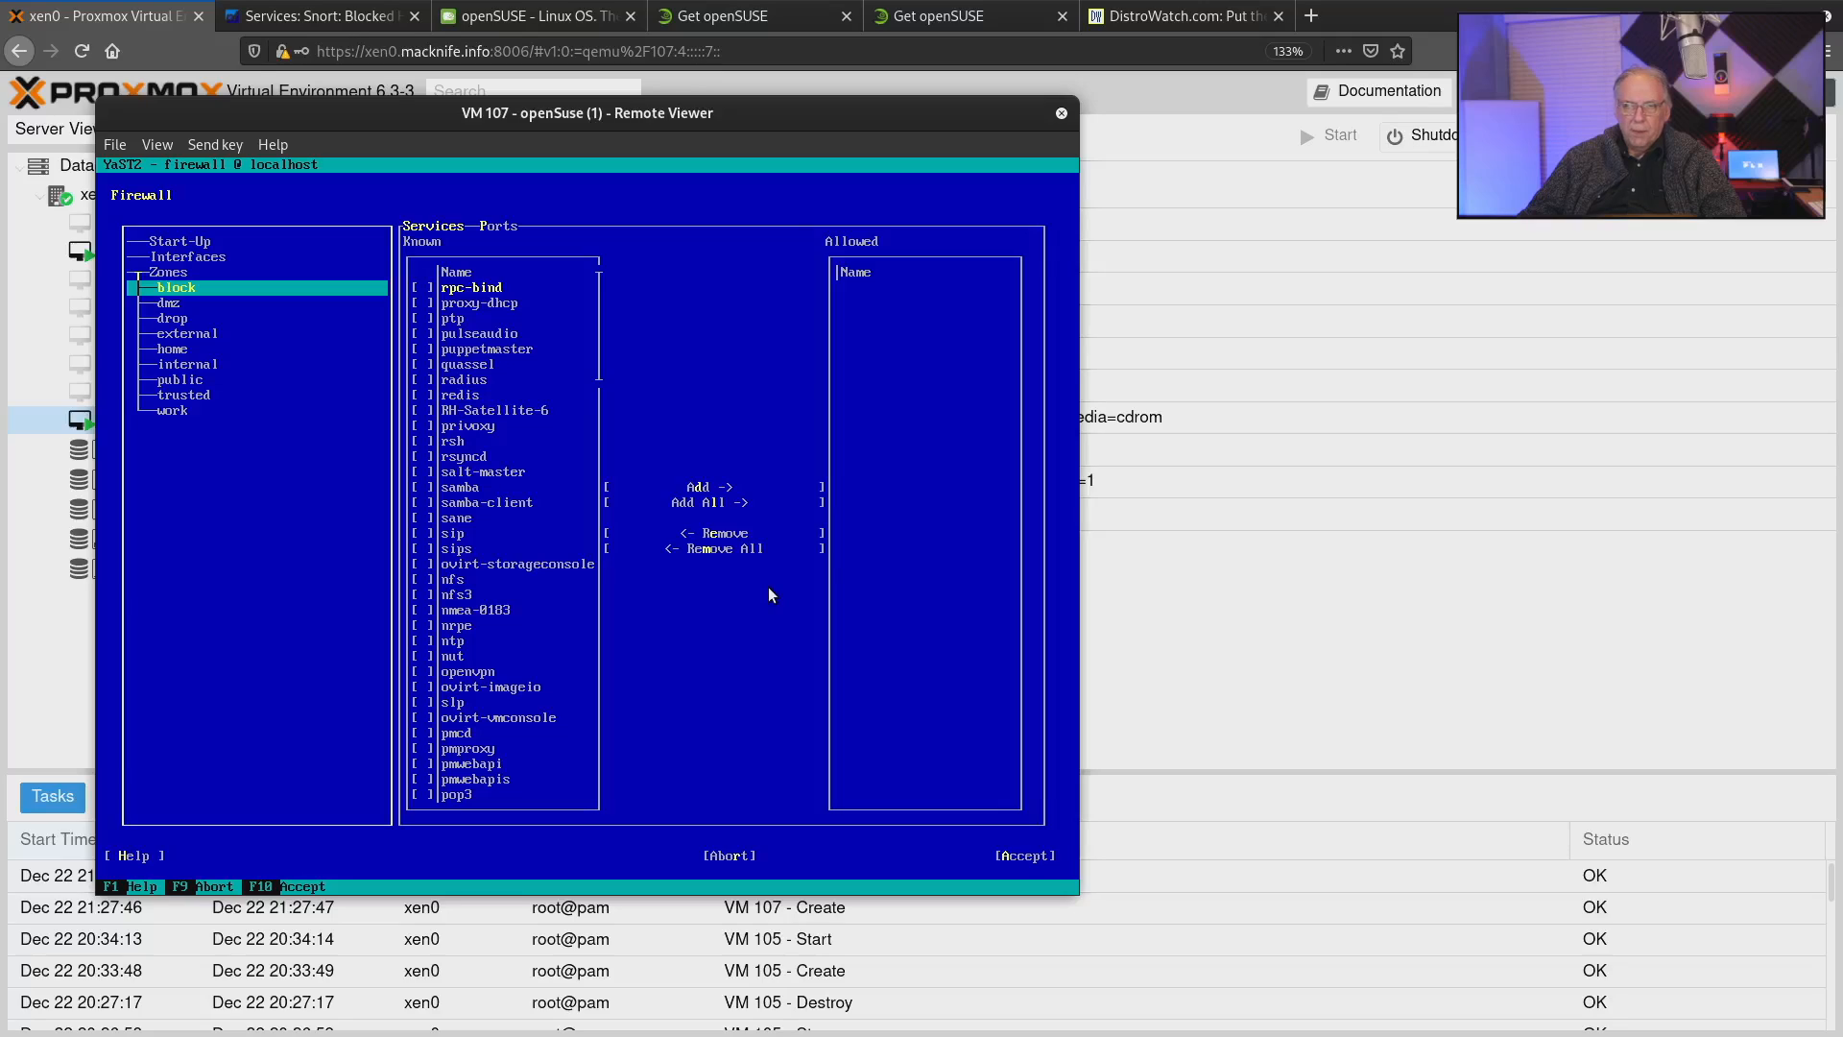
key("Down")
key("Down")
key("Down")
key("Down")
key("Down")
key("Down")
key("Down")
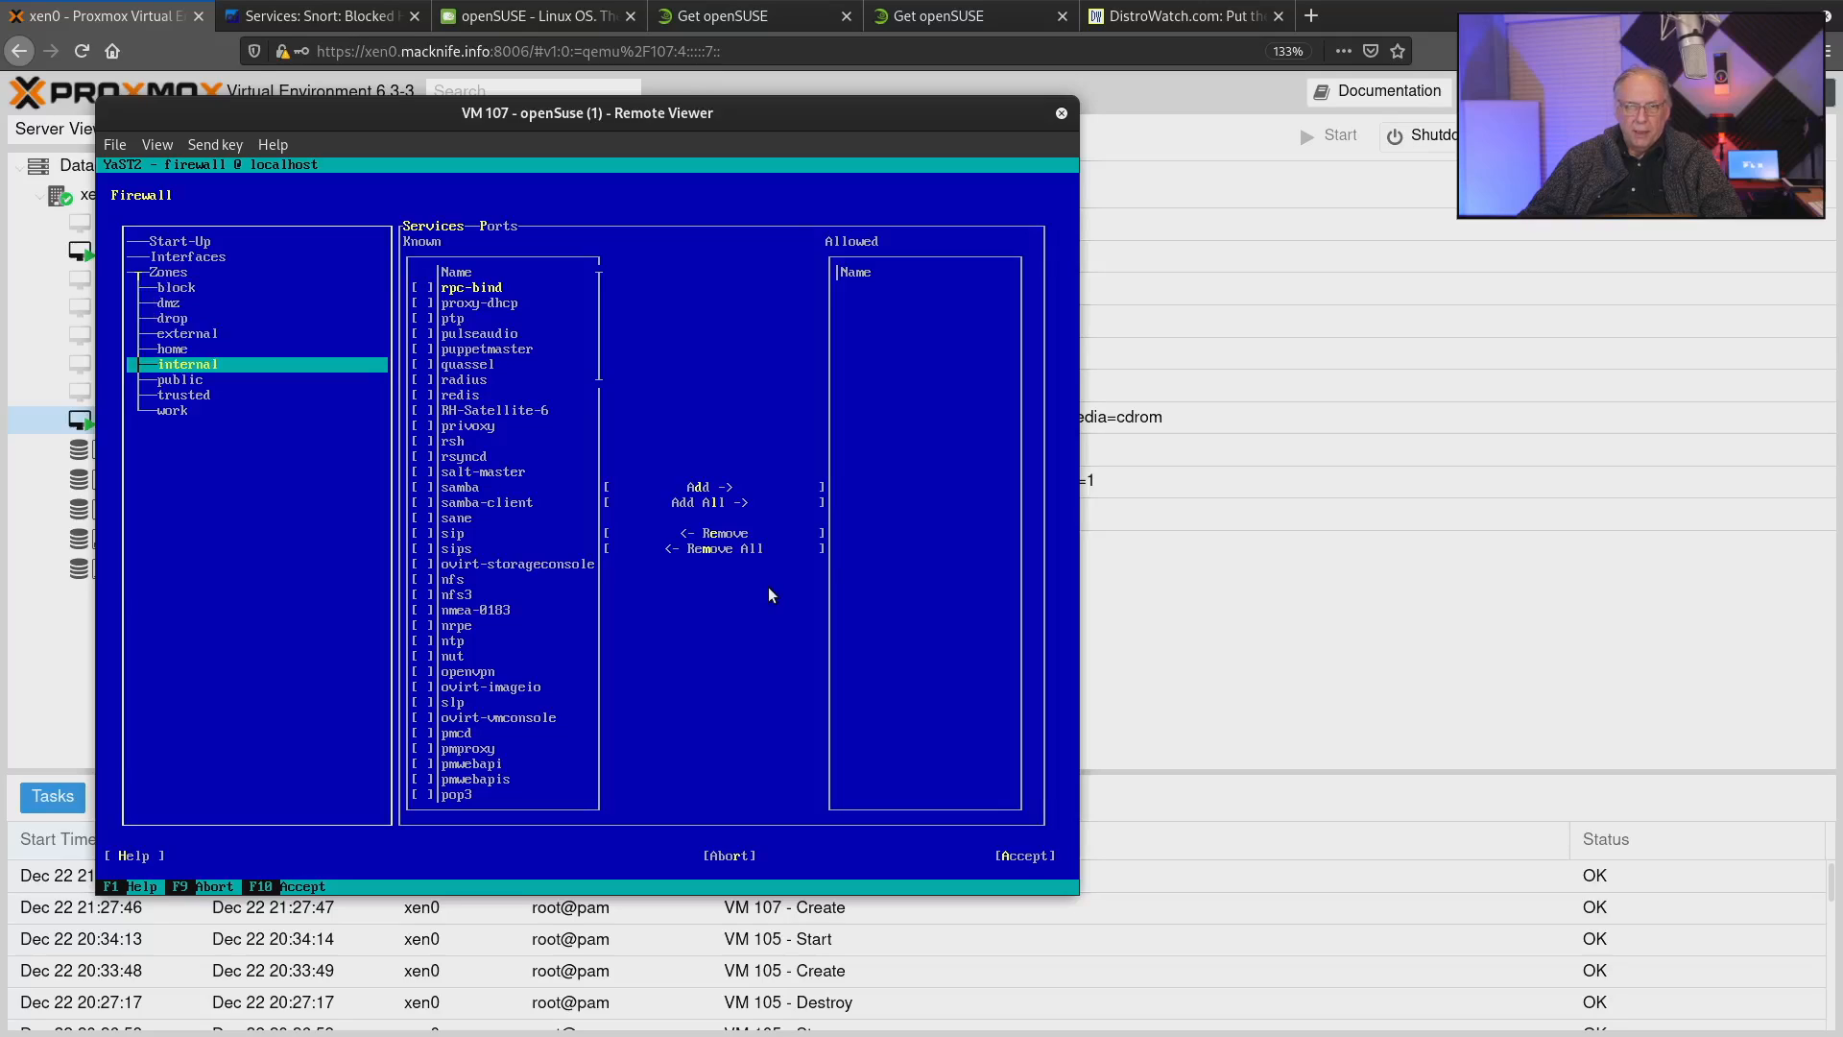
key("Down")
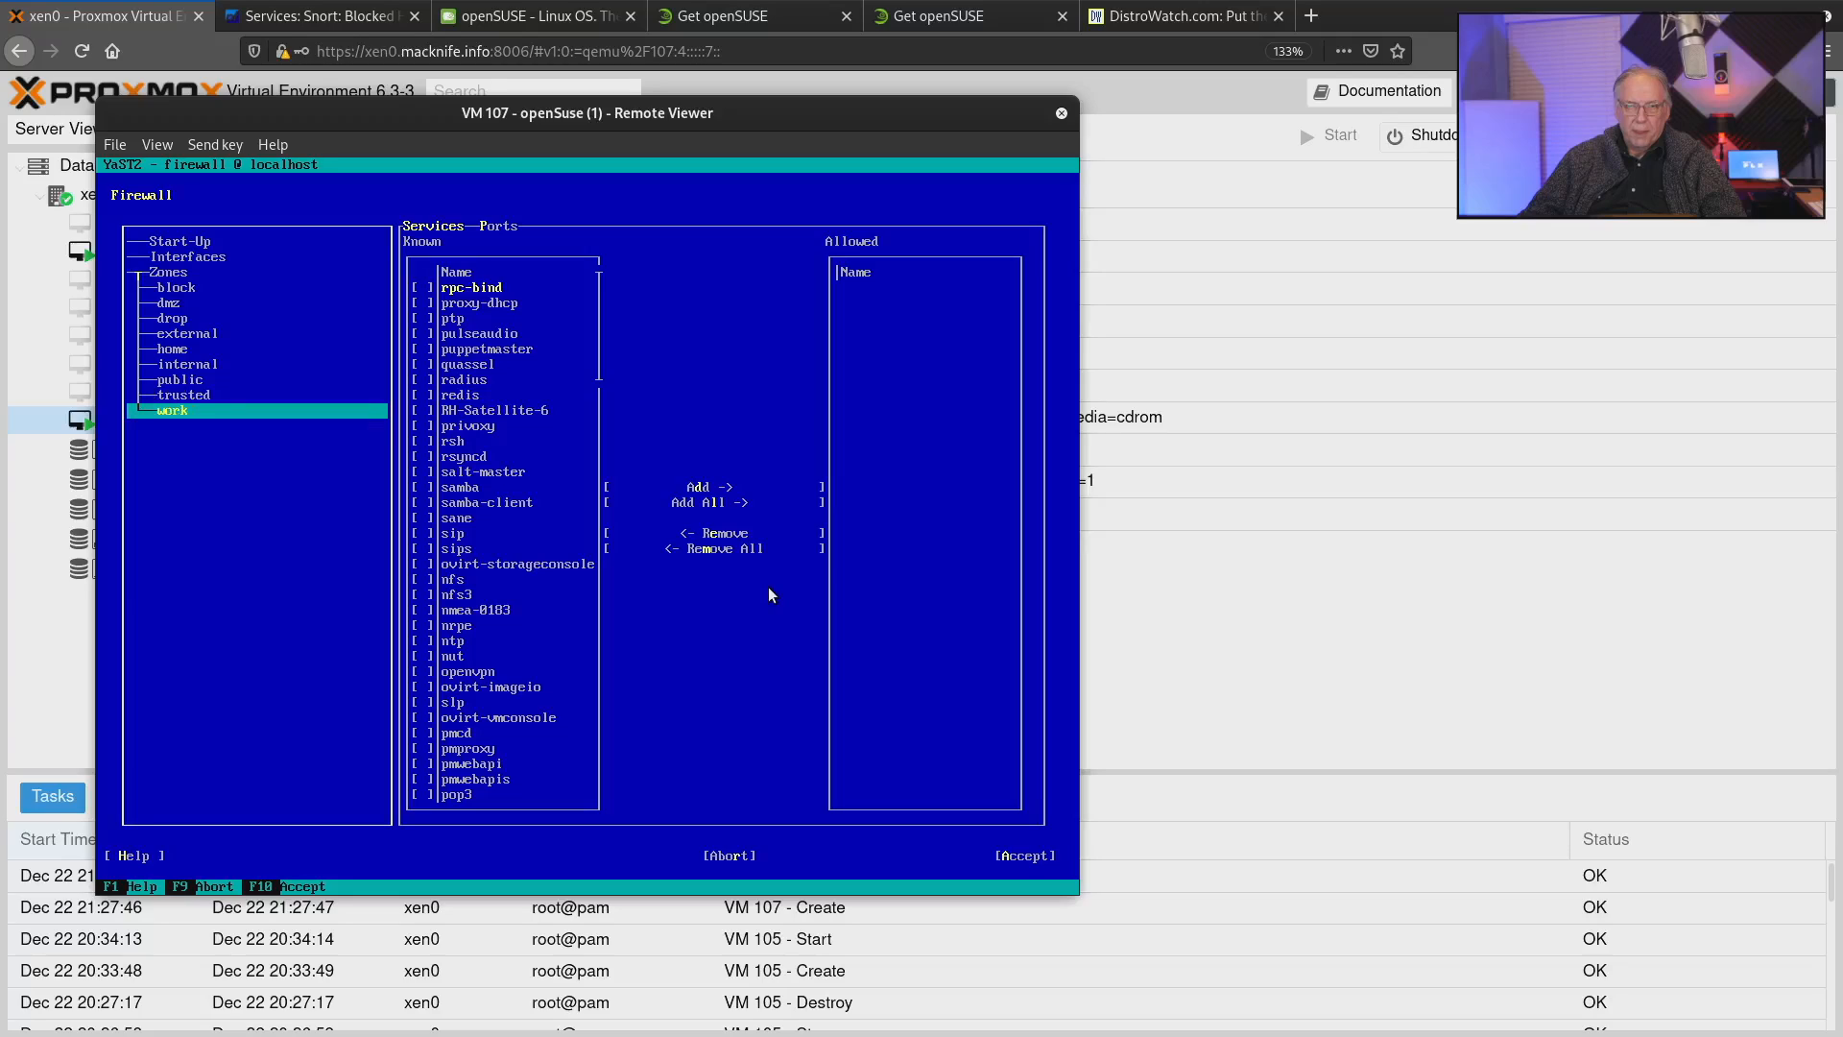
key("Up")
key("Up")
key("Up")
key("Up")
key("Up")
key("Up")
key("Up")
key("Up")
key("Up")
key("Up")
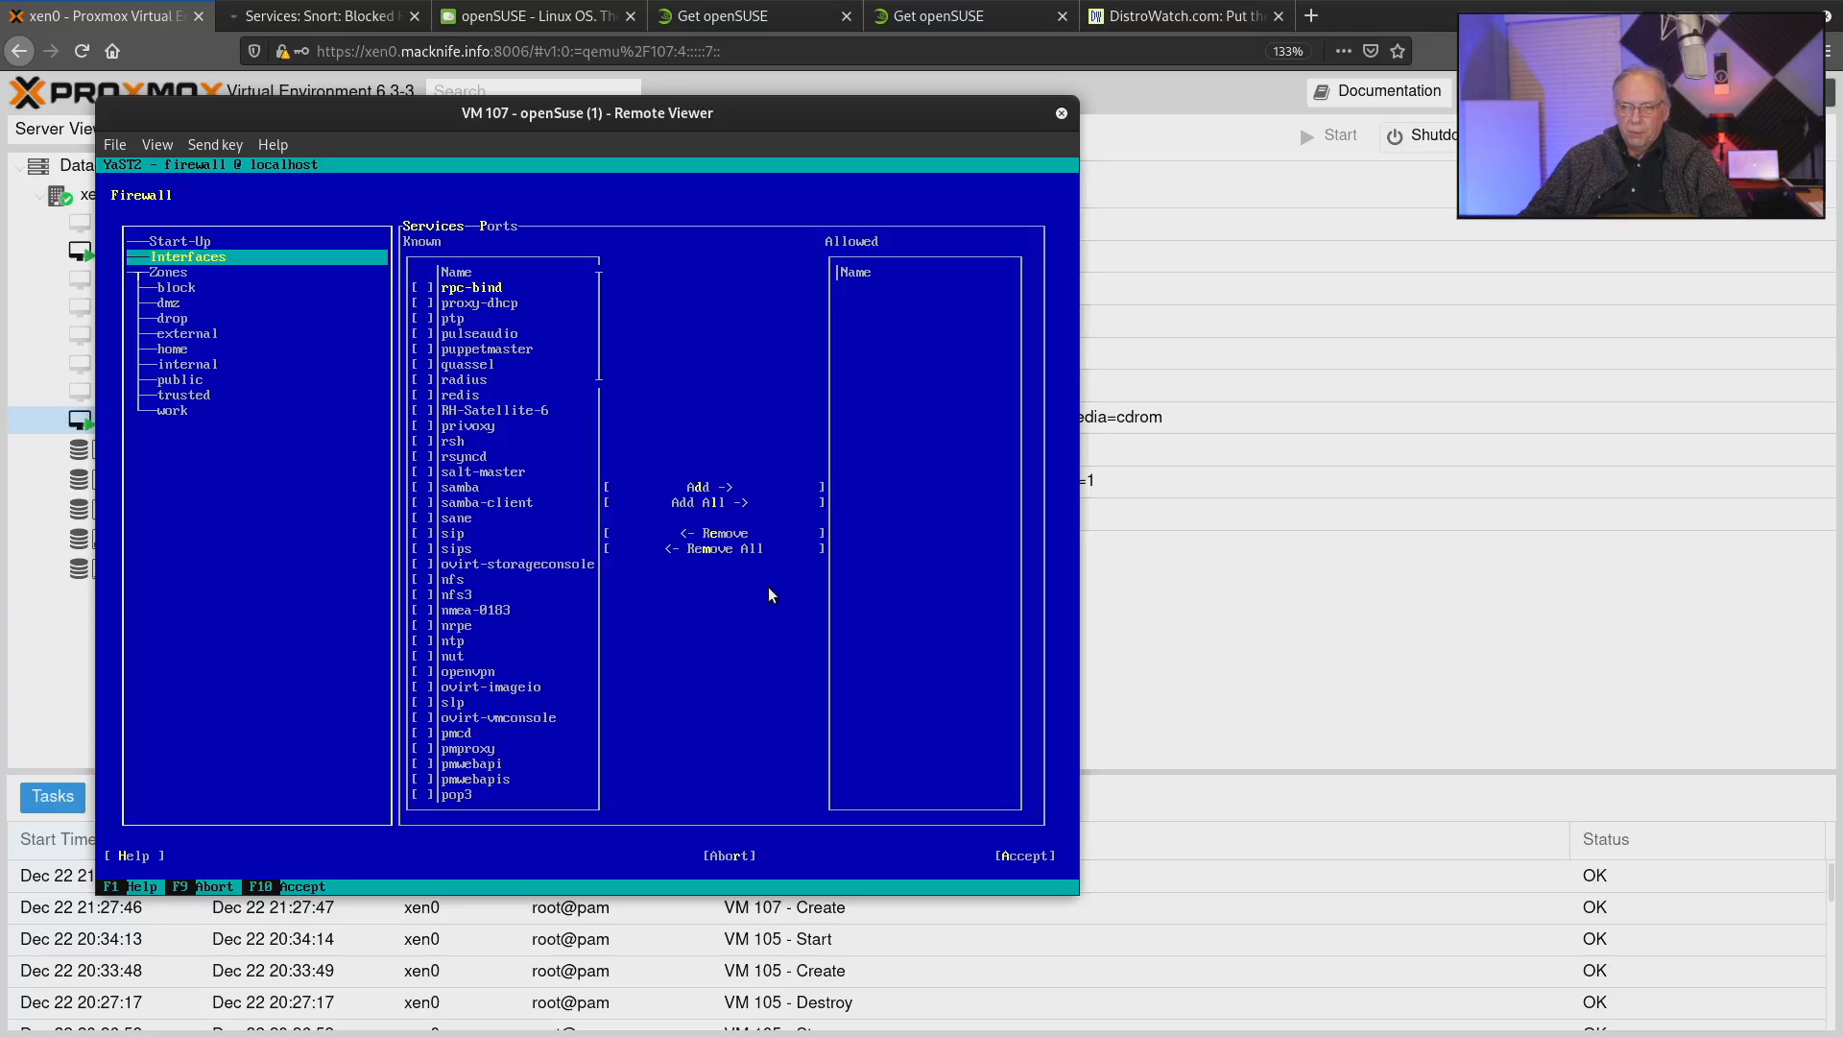
Abort the Firewall configuration without changes and return to the YaST Control Center.
key("Tab")
key("Tab")
key("Tab")
key("Tab")
key("Tab")
key("Tab")
key("Tab")
key("Tab")
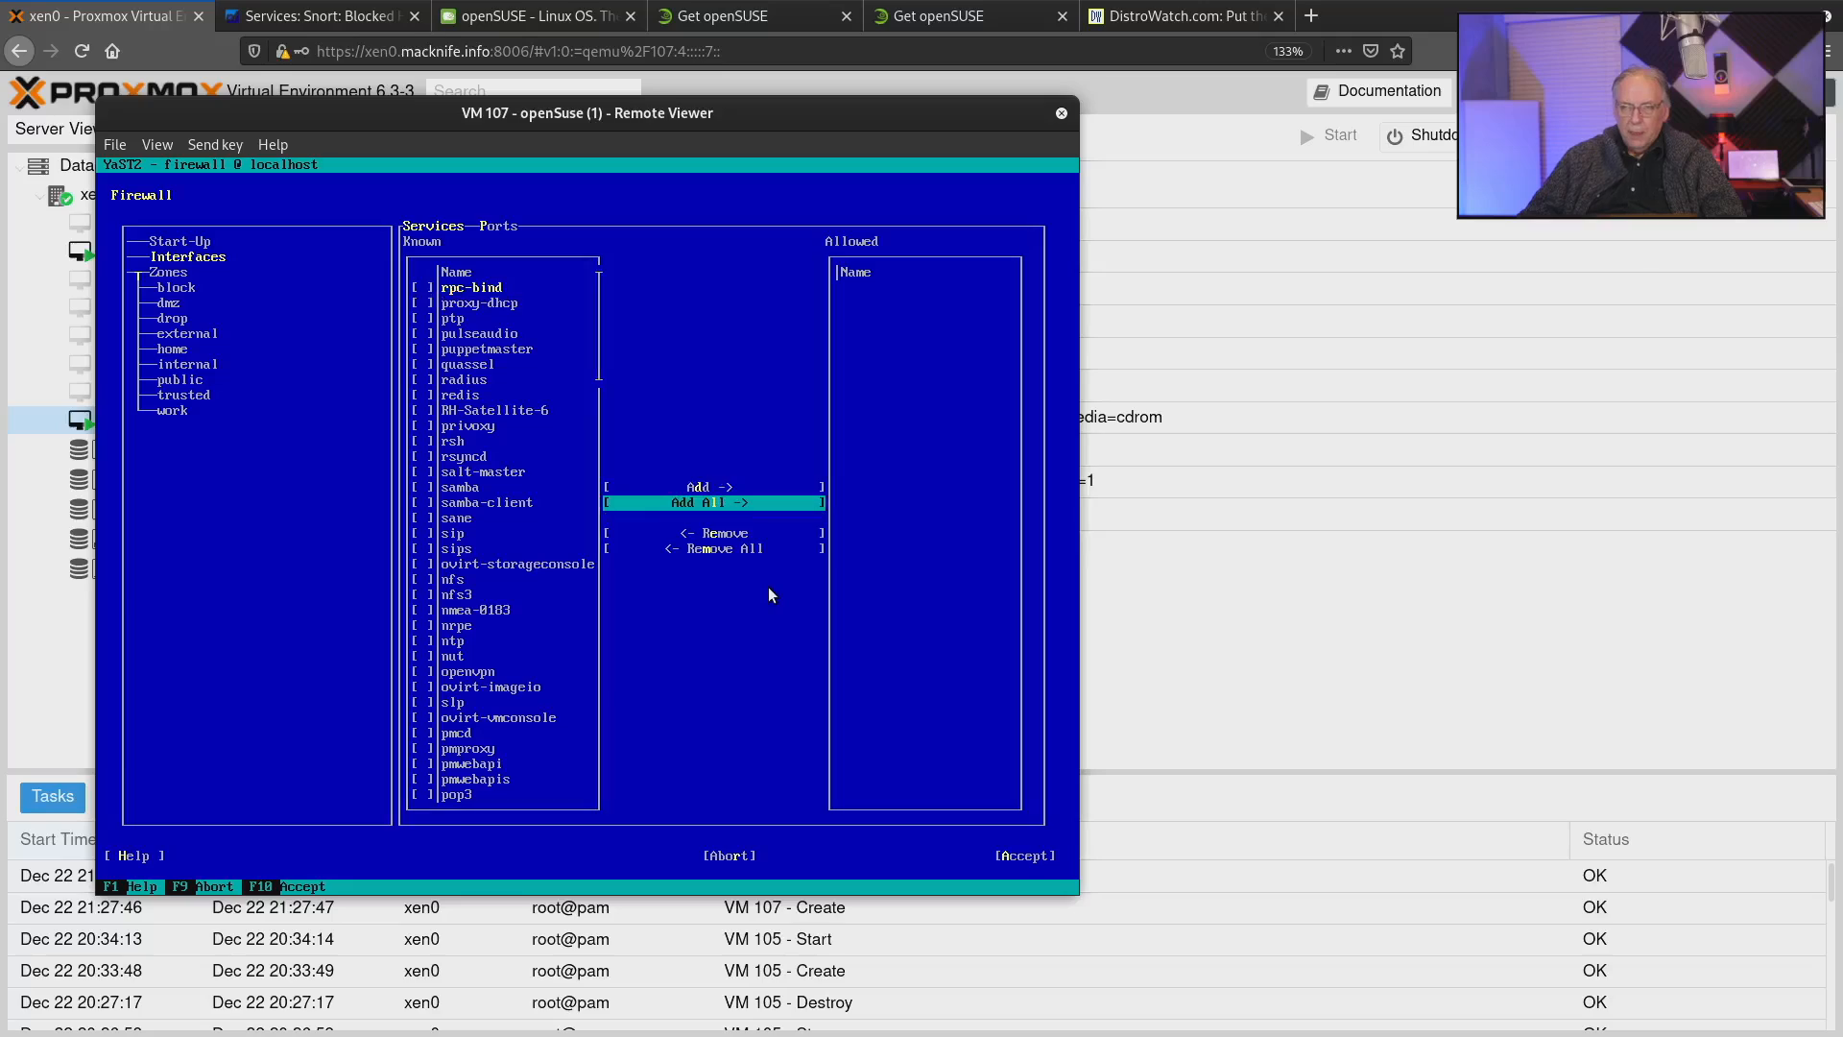
key("Tab")
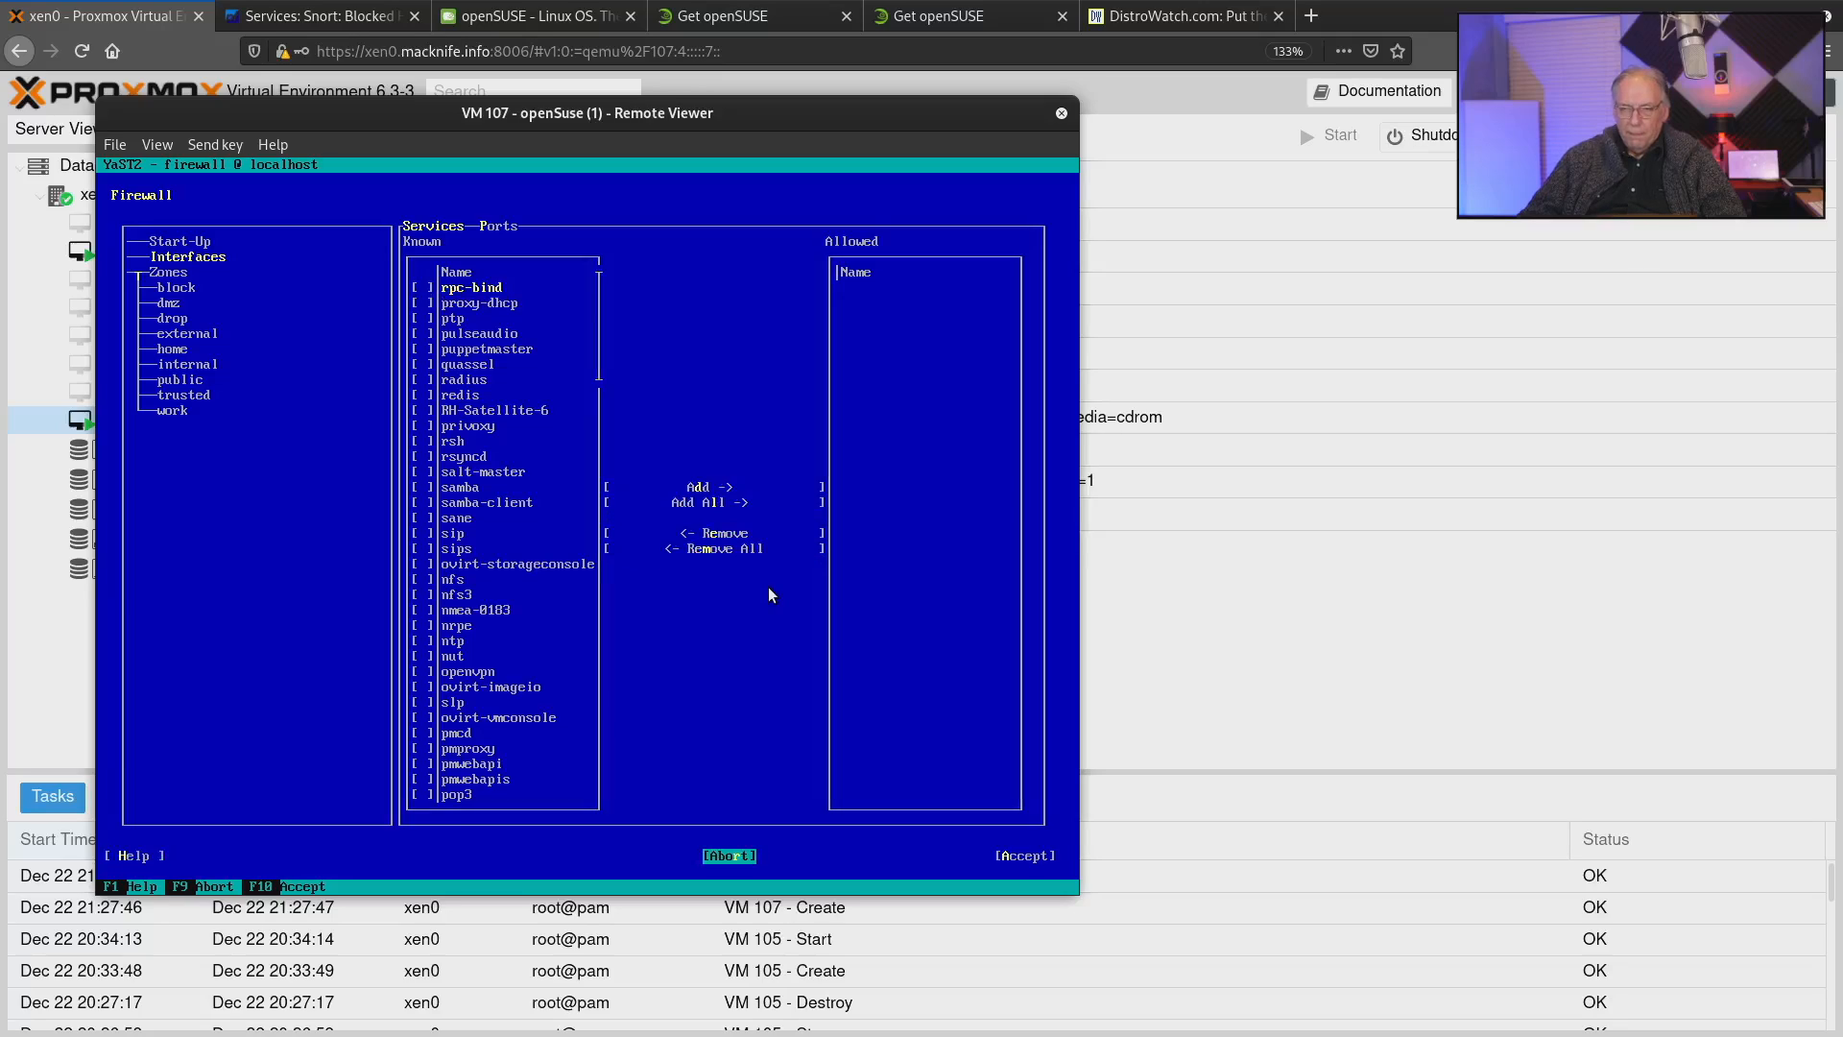
key("Return")
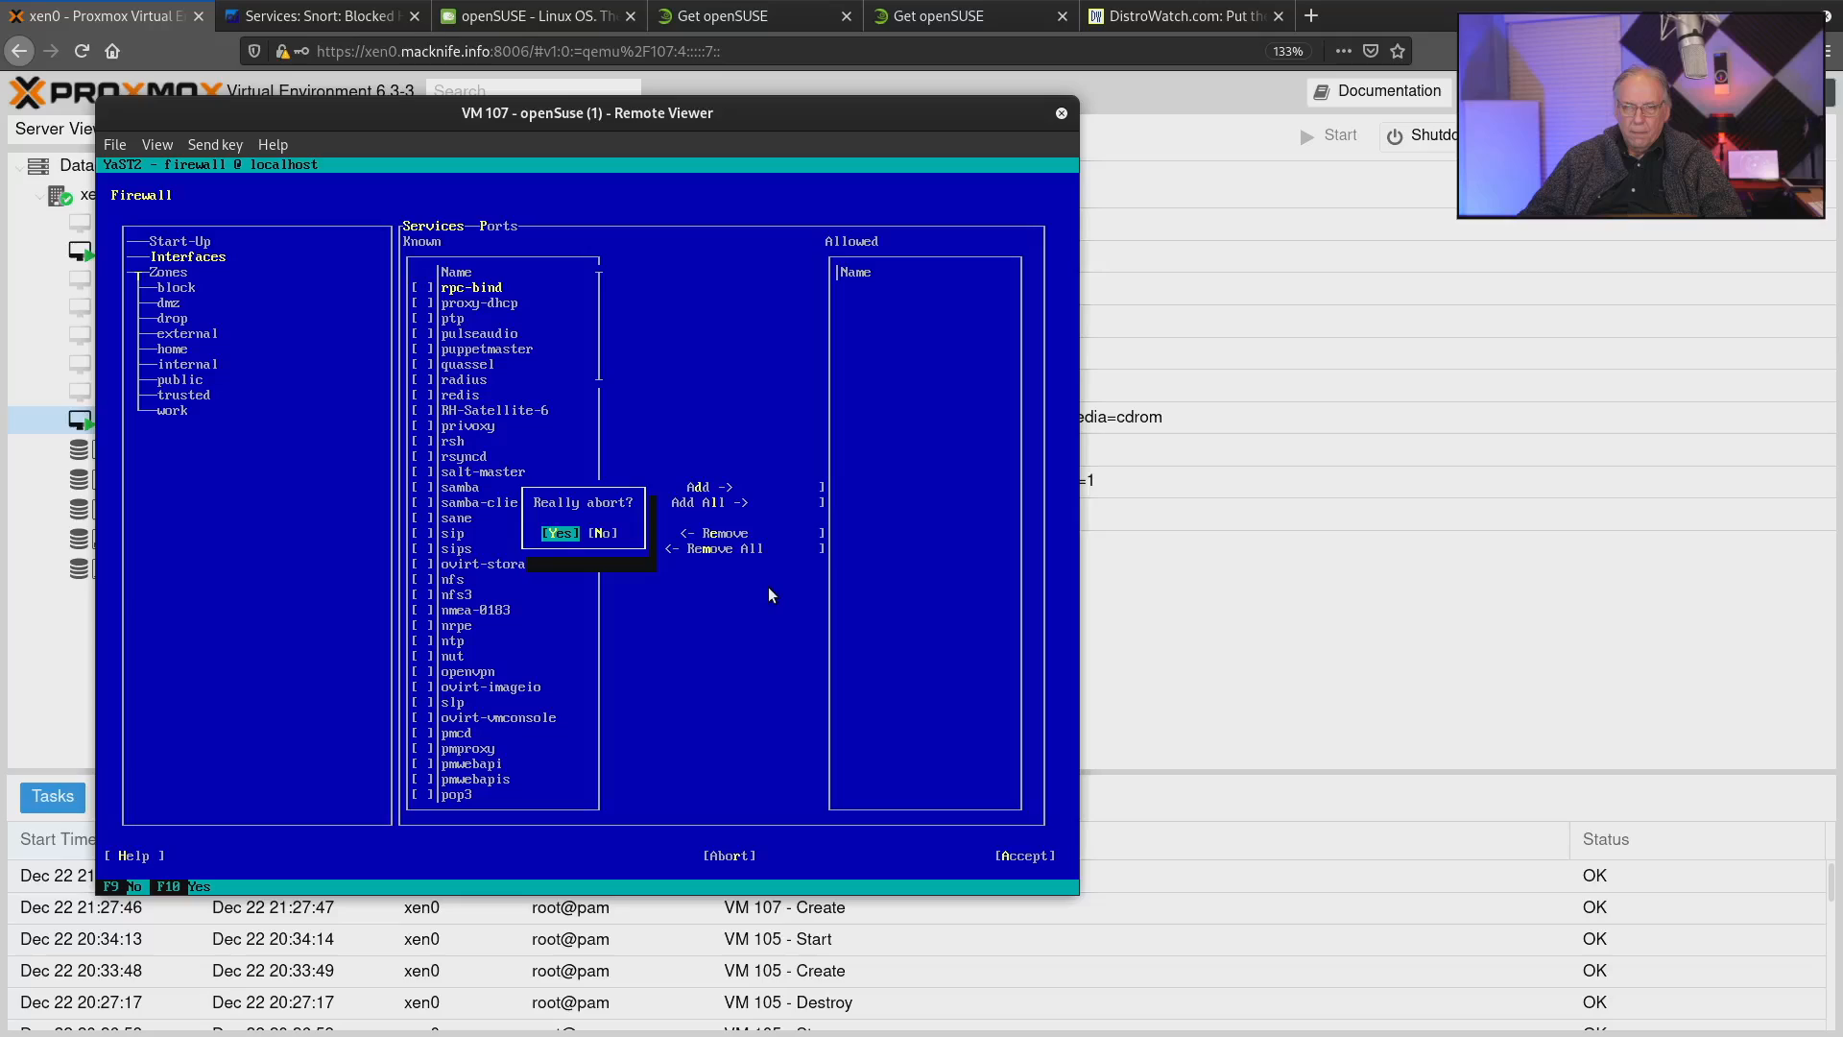
key("Return")
View the modules offered in the Virtualization, Support and Miscellaneous categories.
key("Tab")
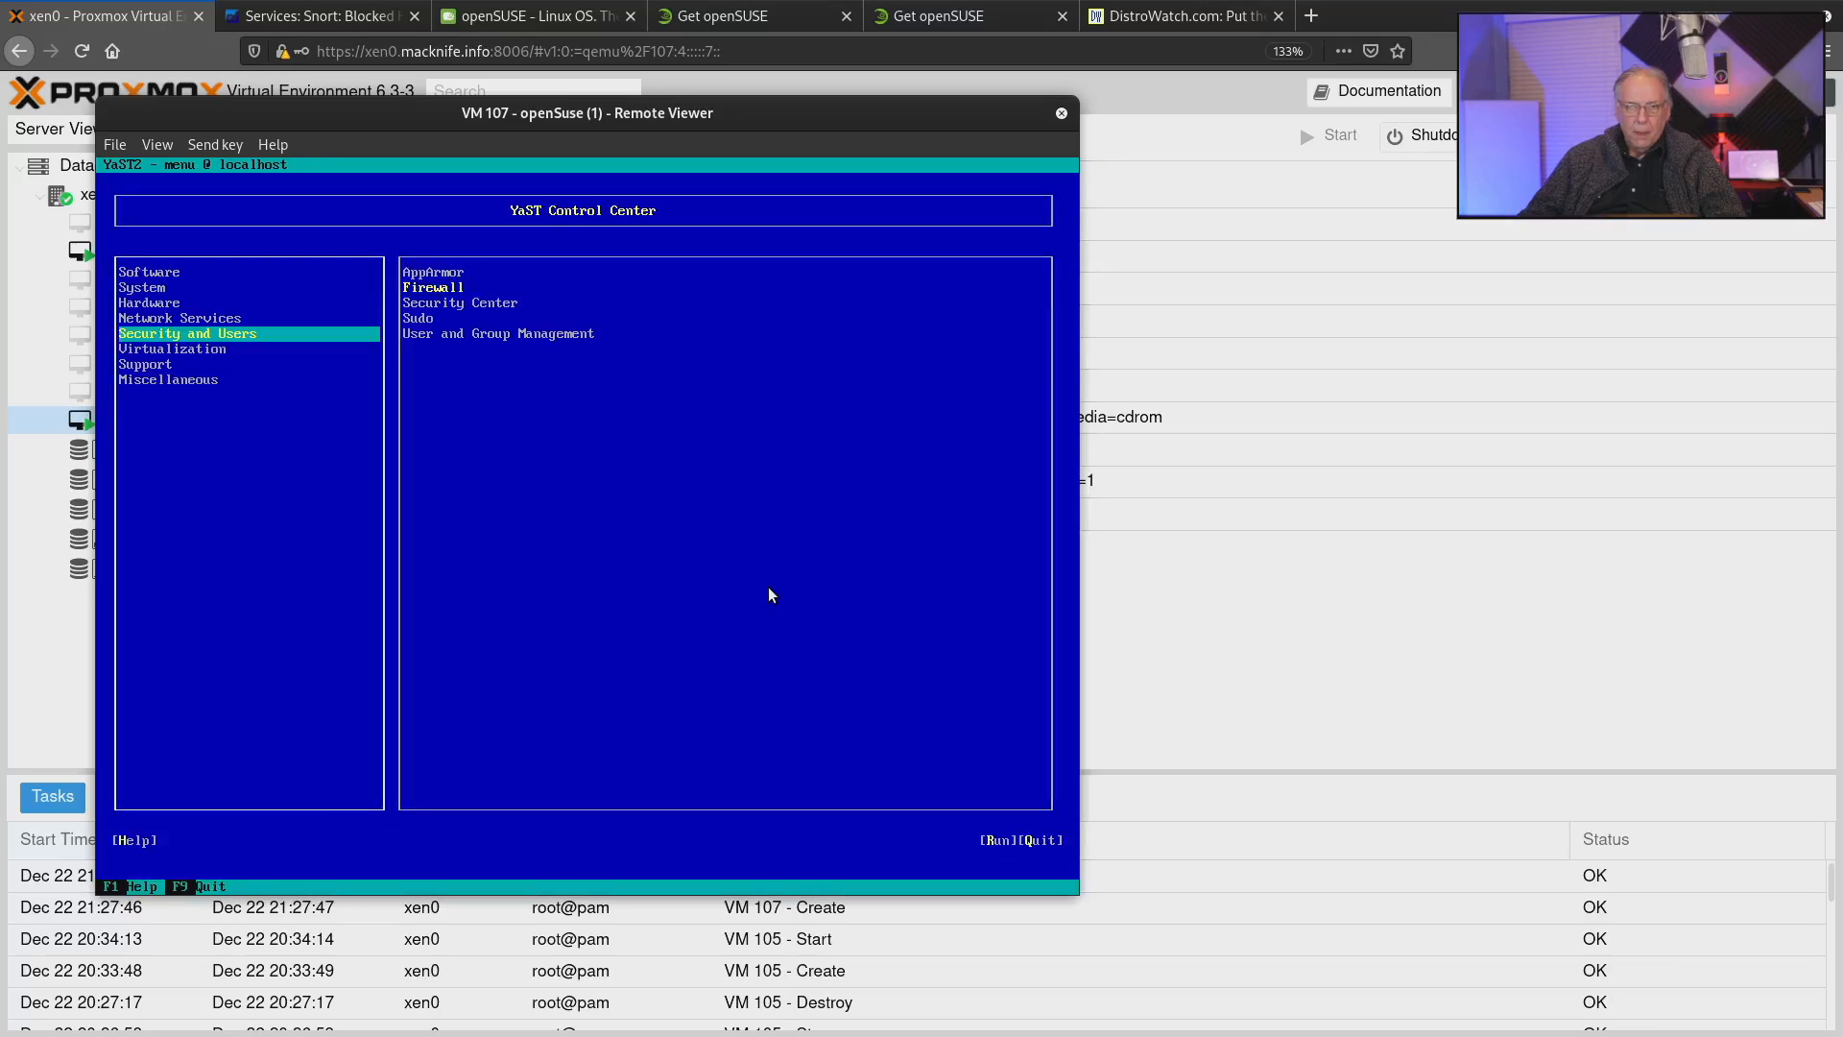
key("Down")
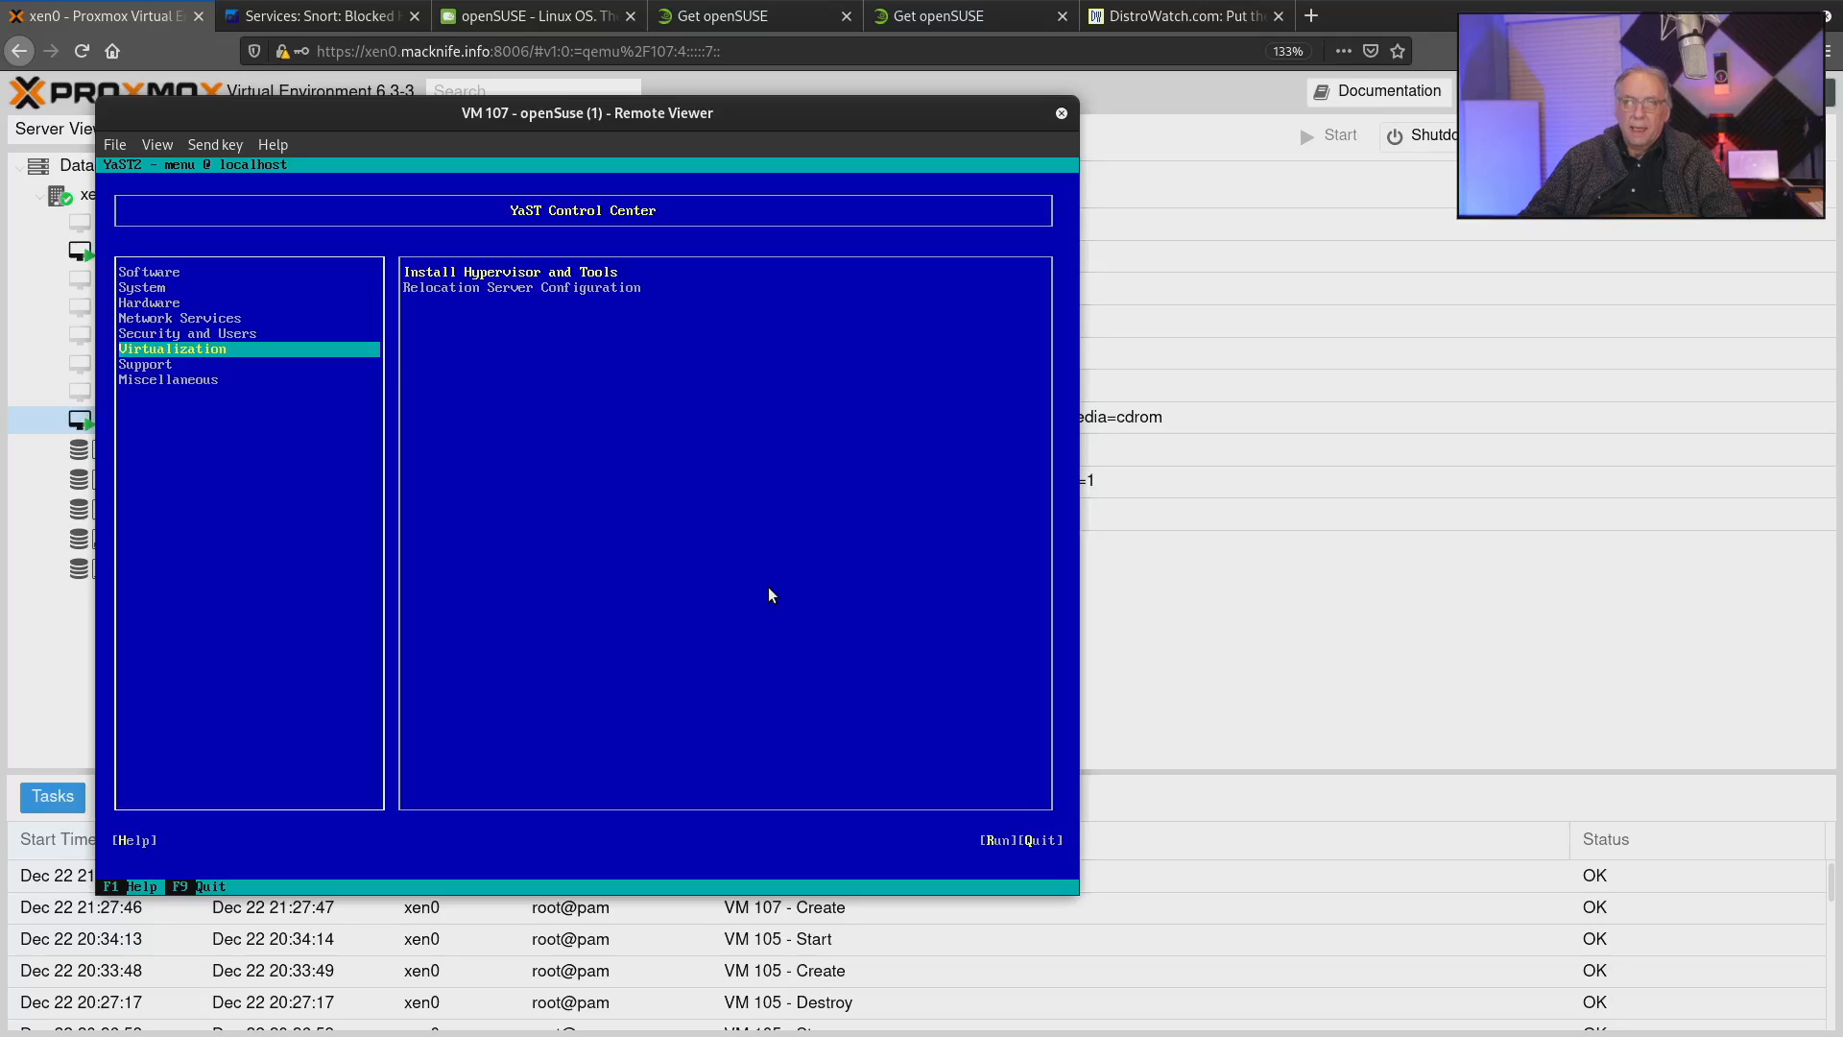
key("Down")
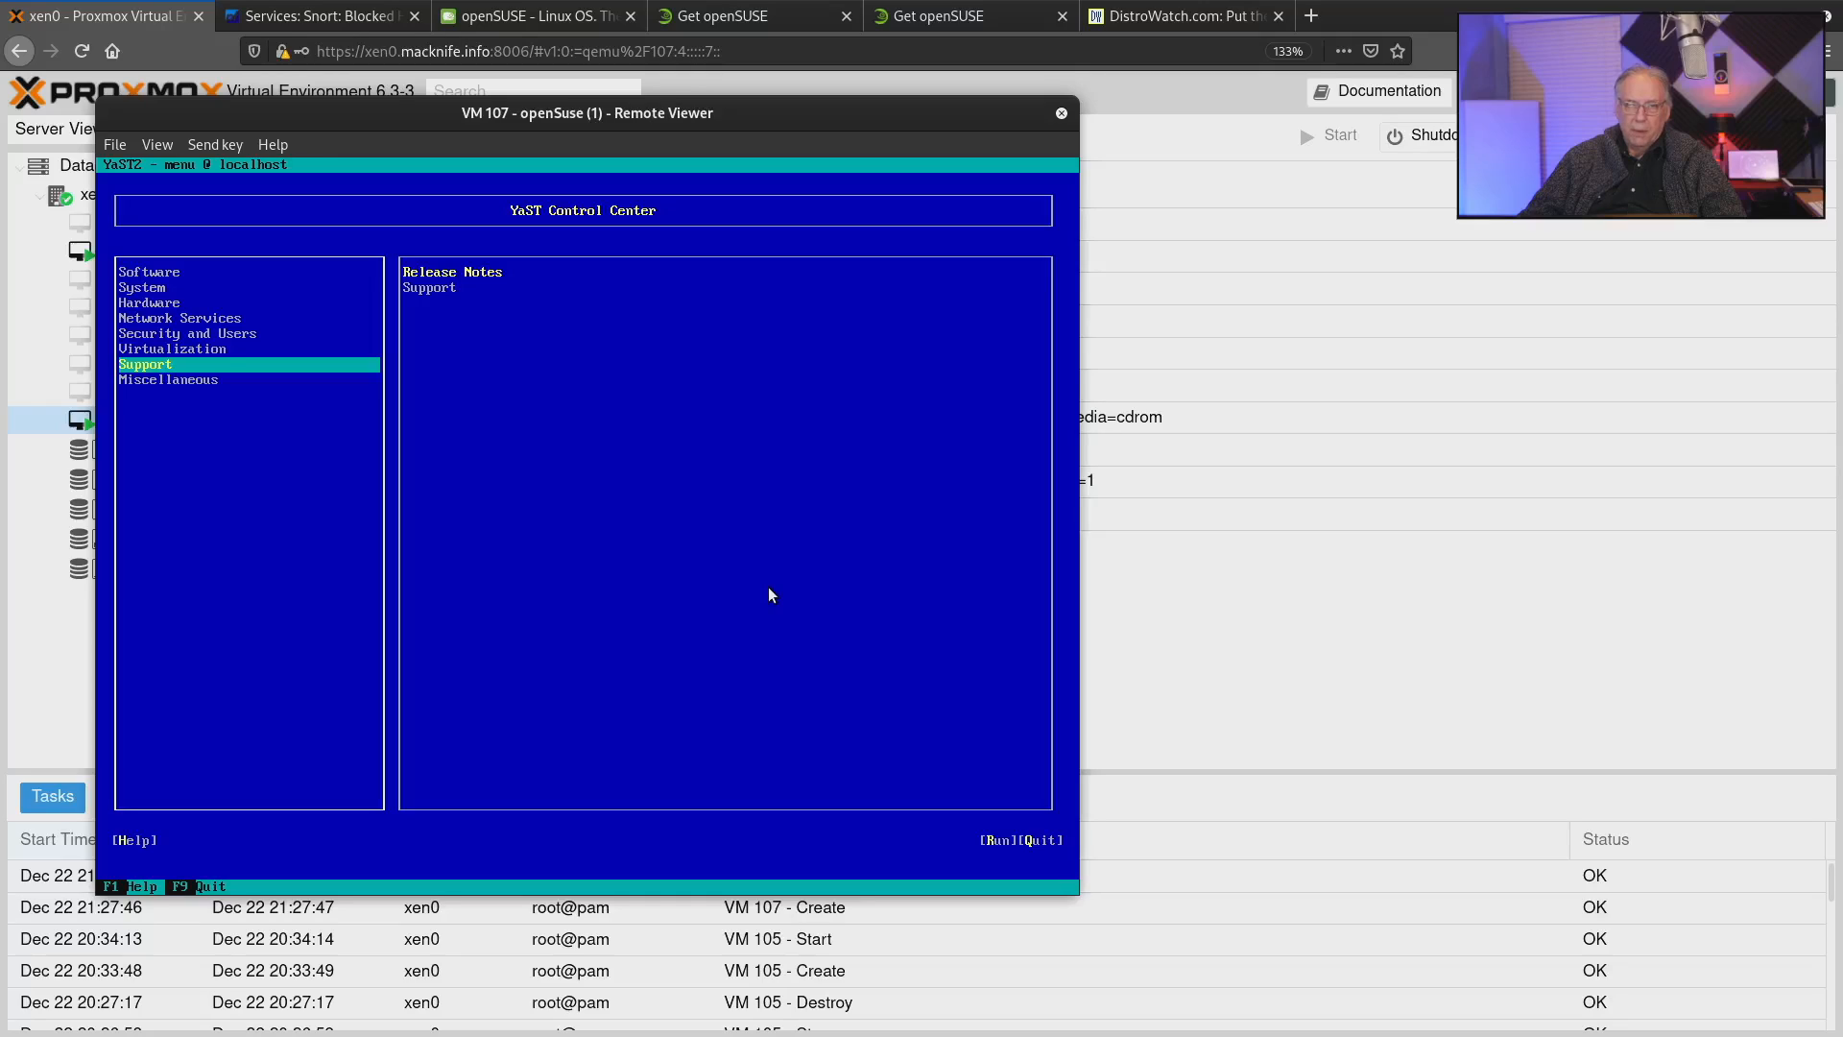
key("Down")
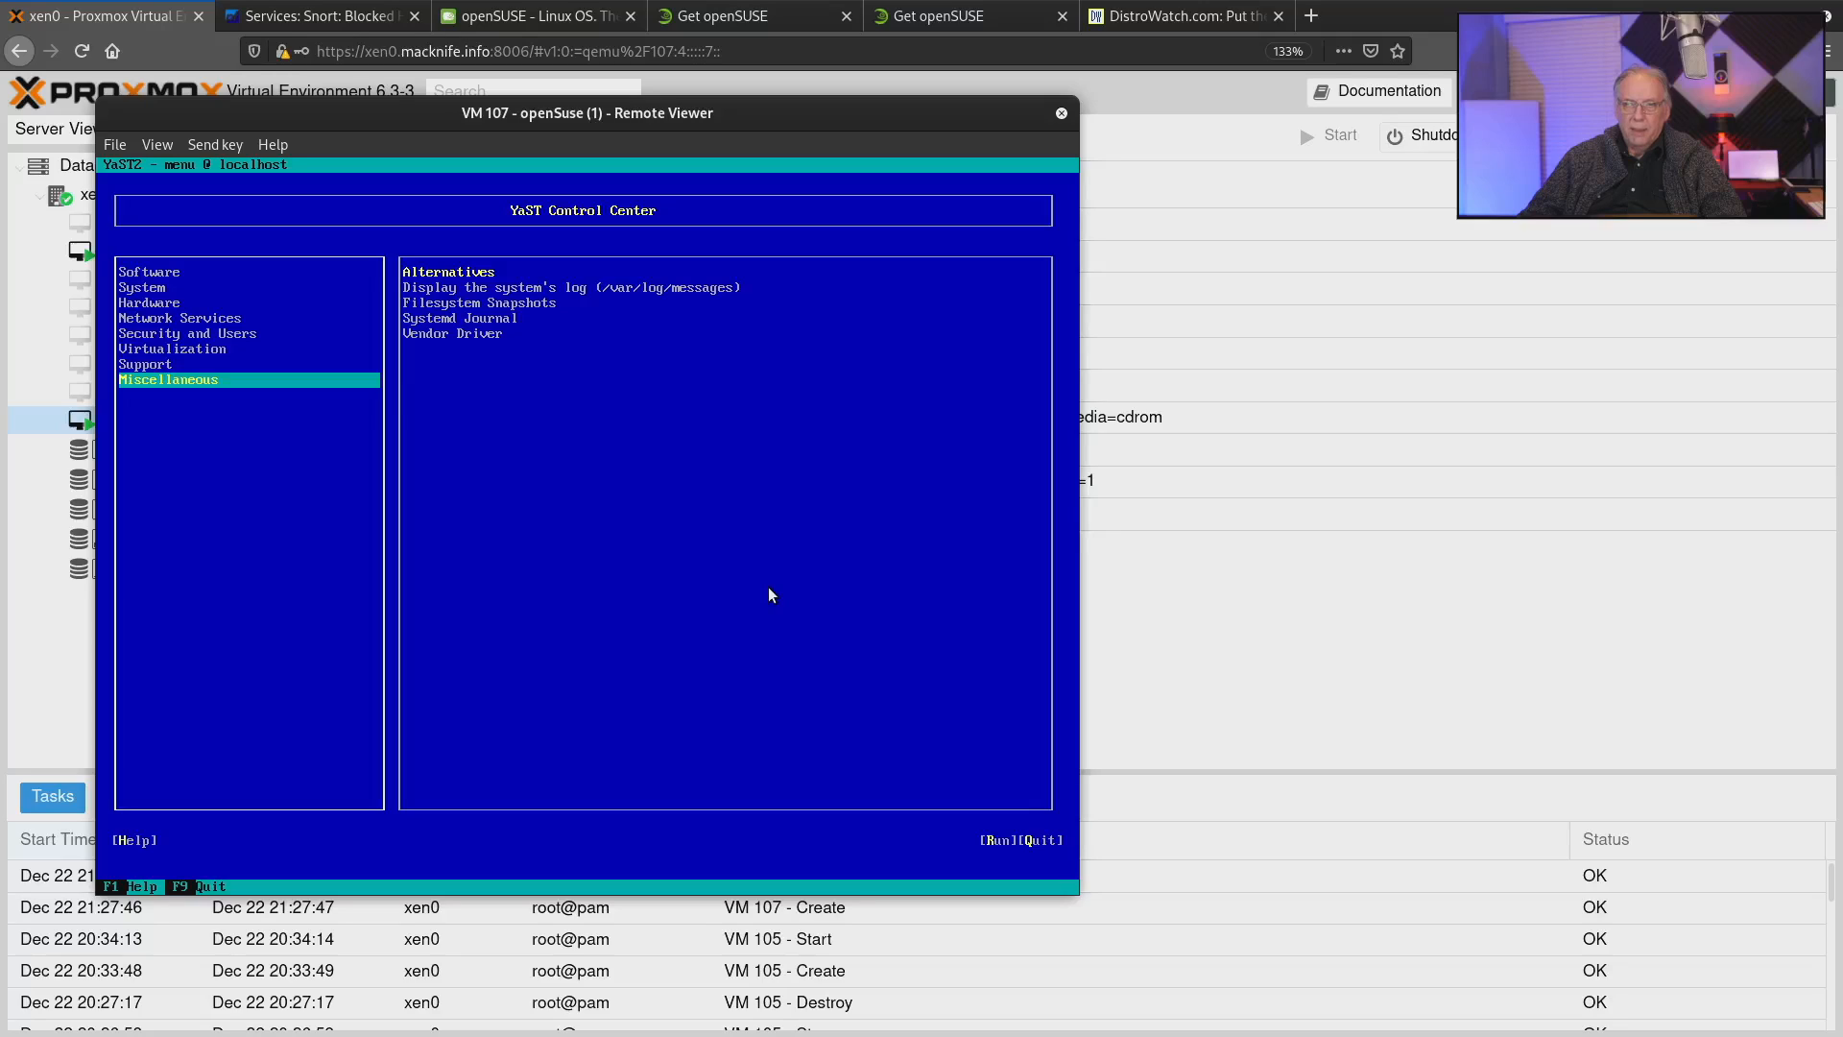
Look through the modules in the Miscellaneous category, from the system log to Vendor Driver, and quit YaST to the shell.
key("Tab")
key("Down")
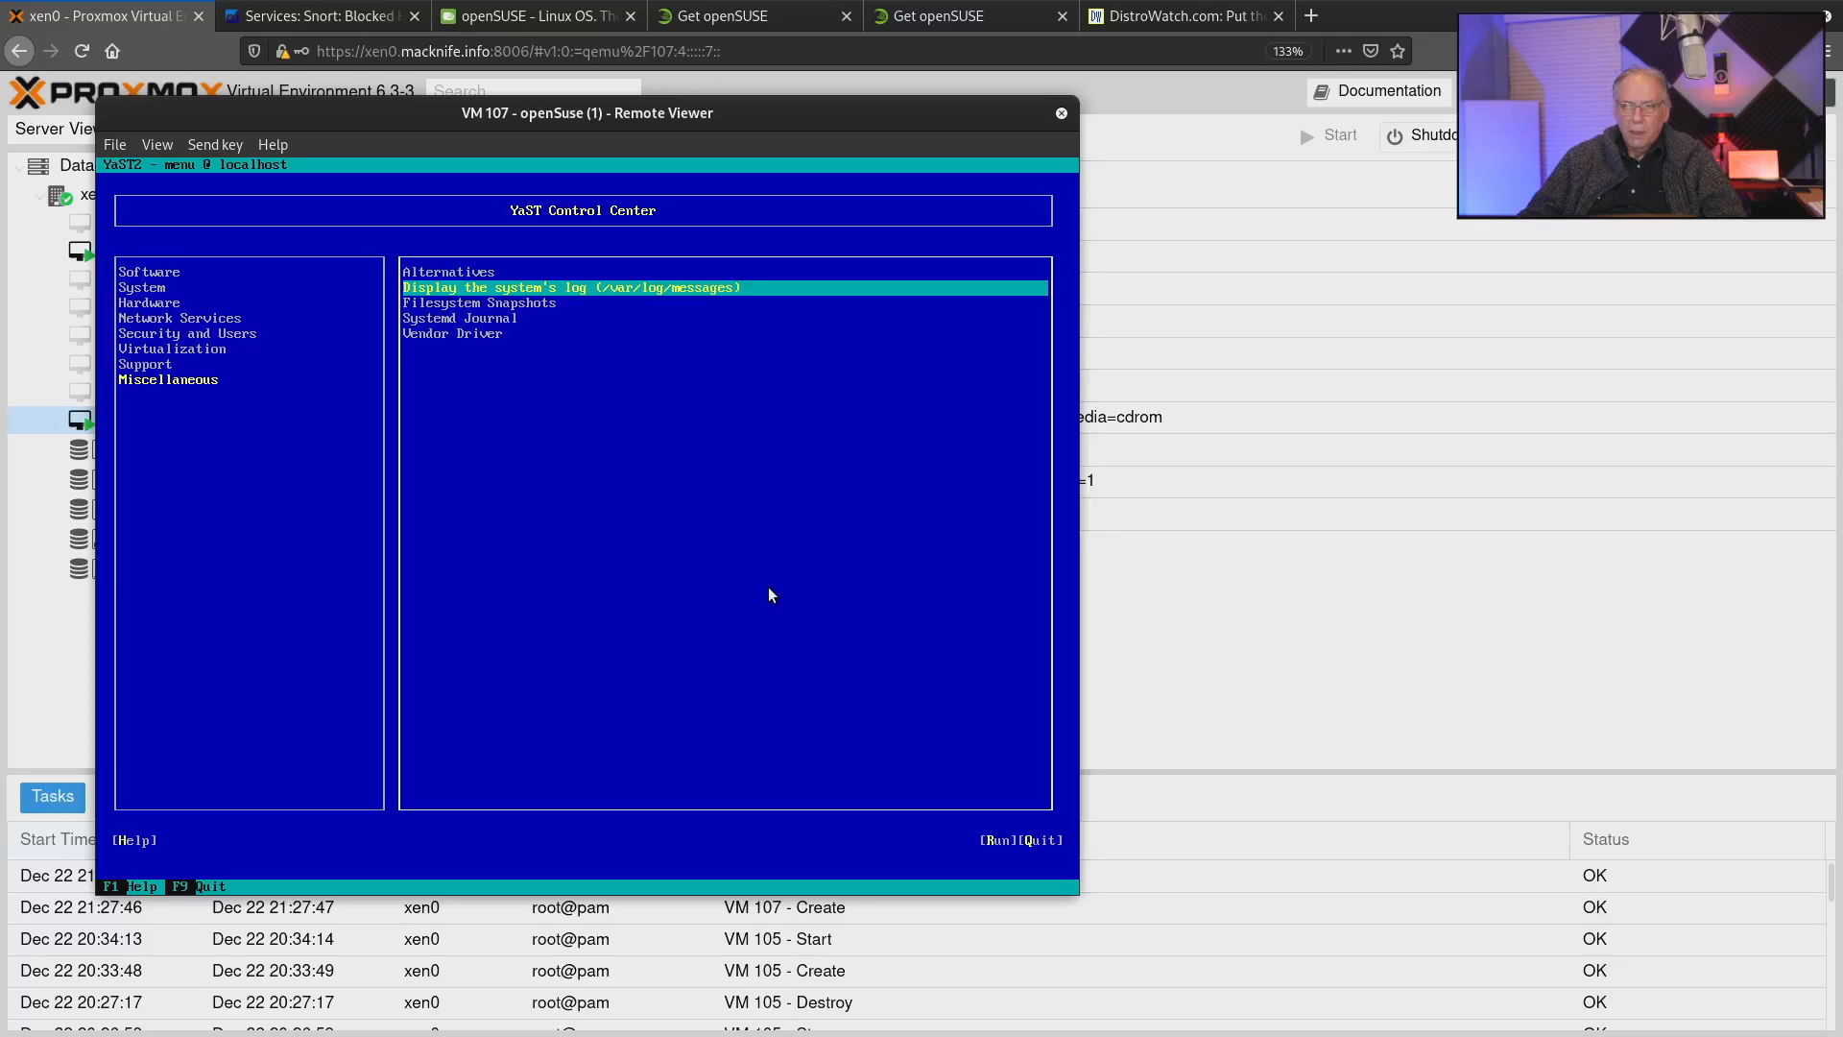
key("Down")
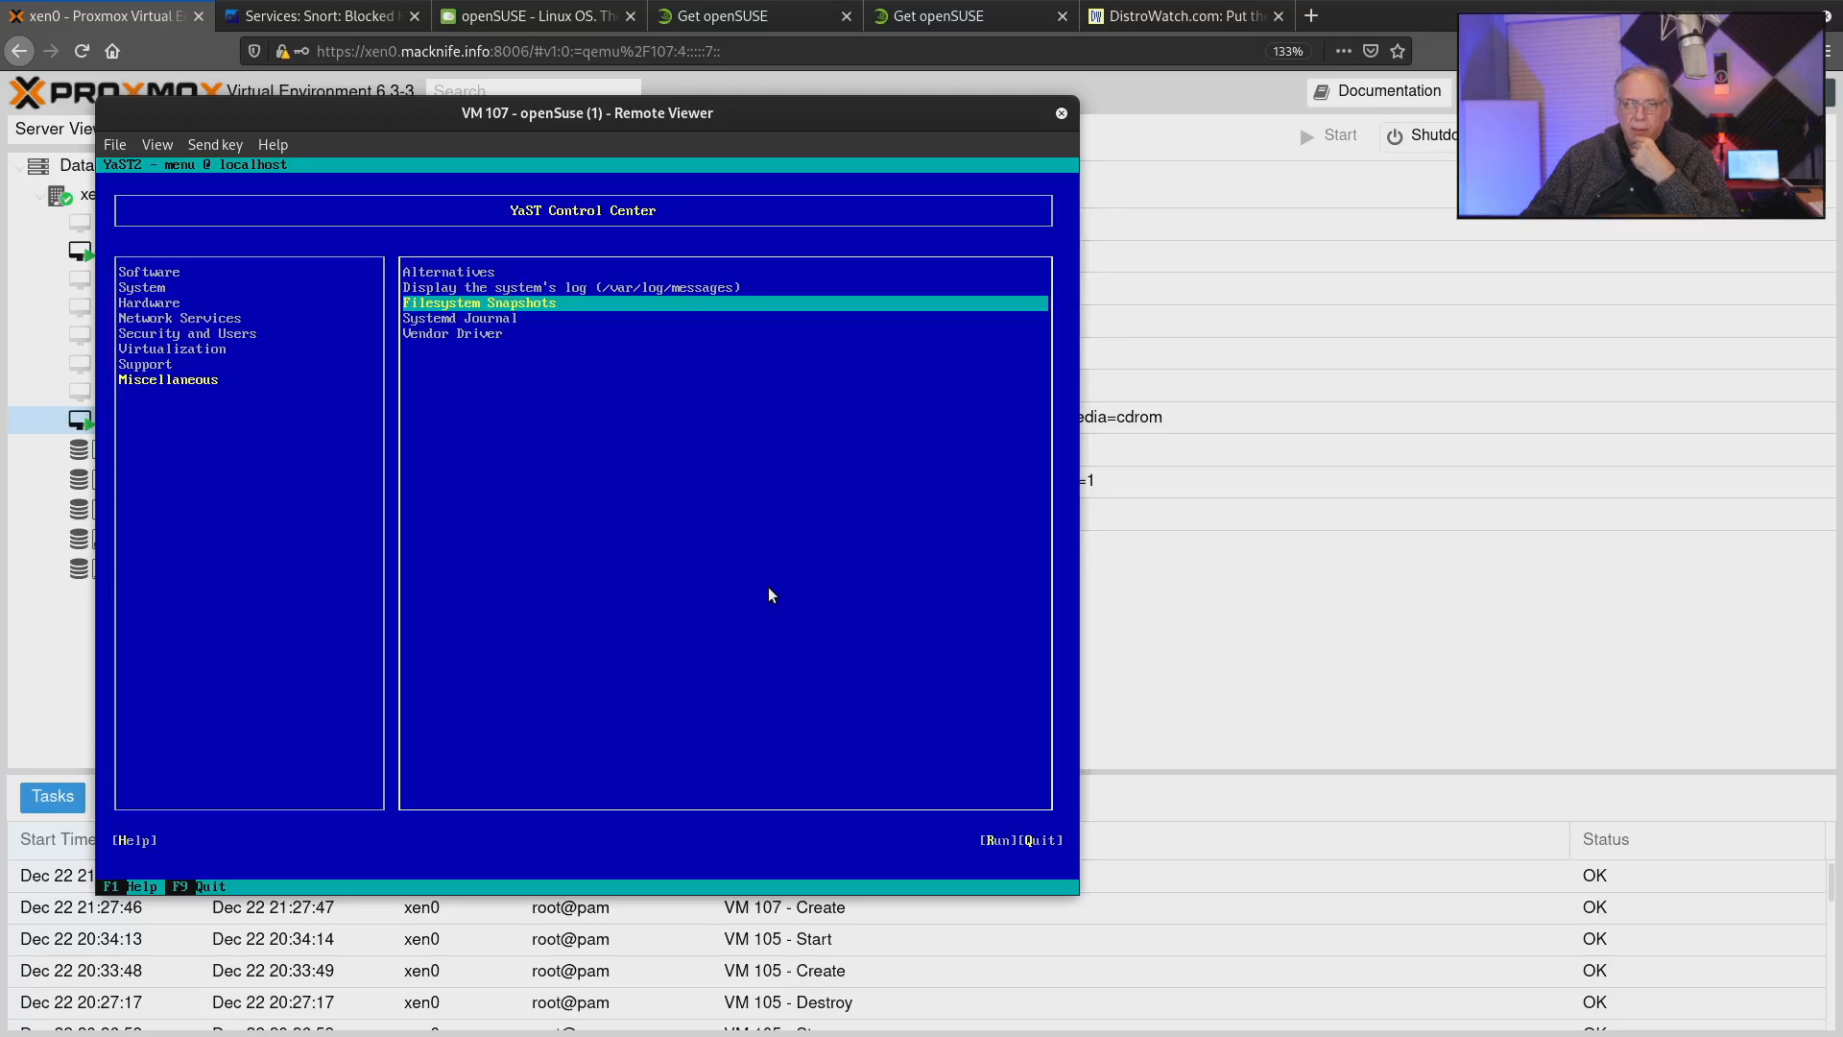
key("Down")
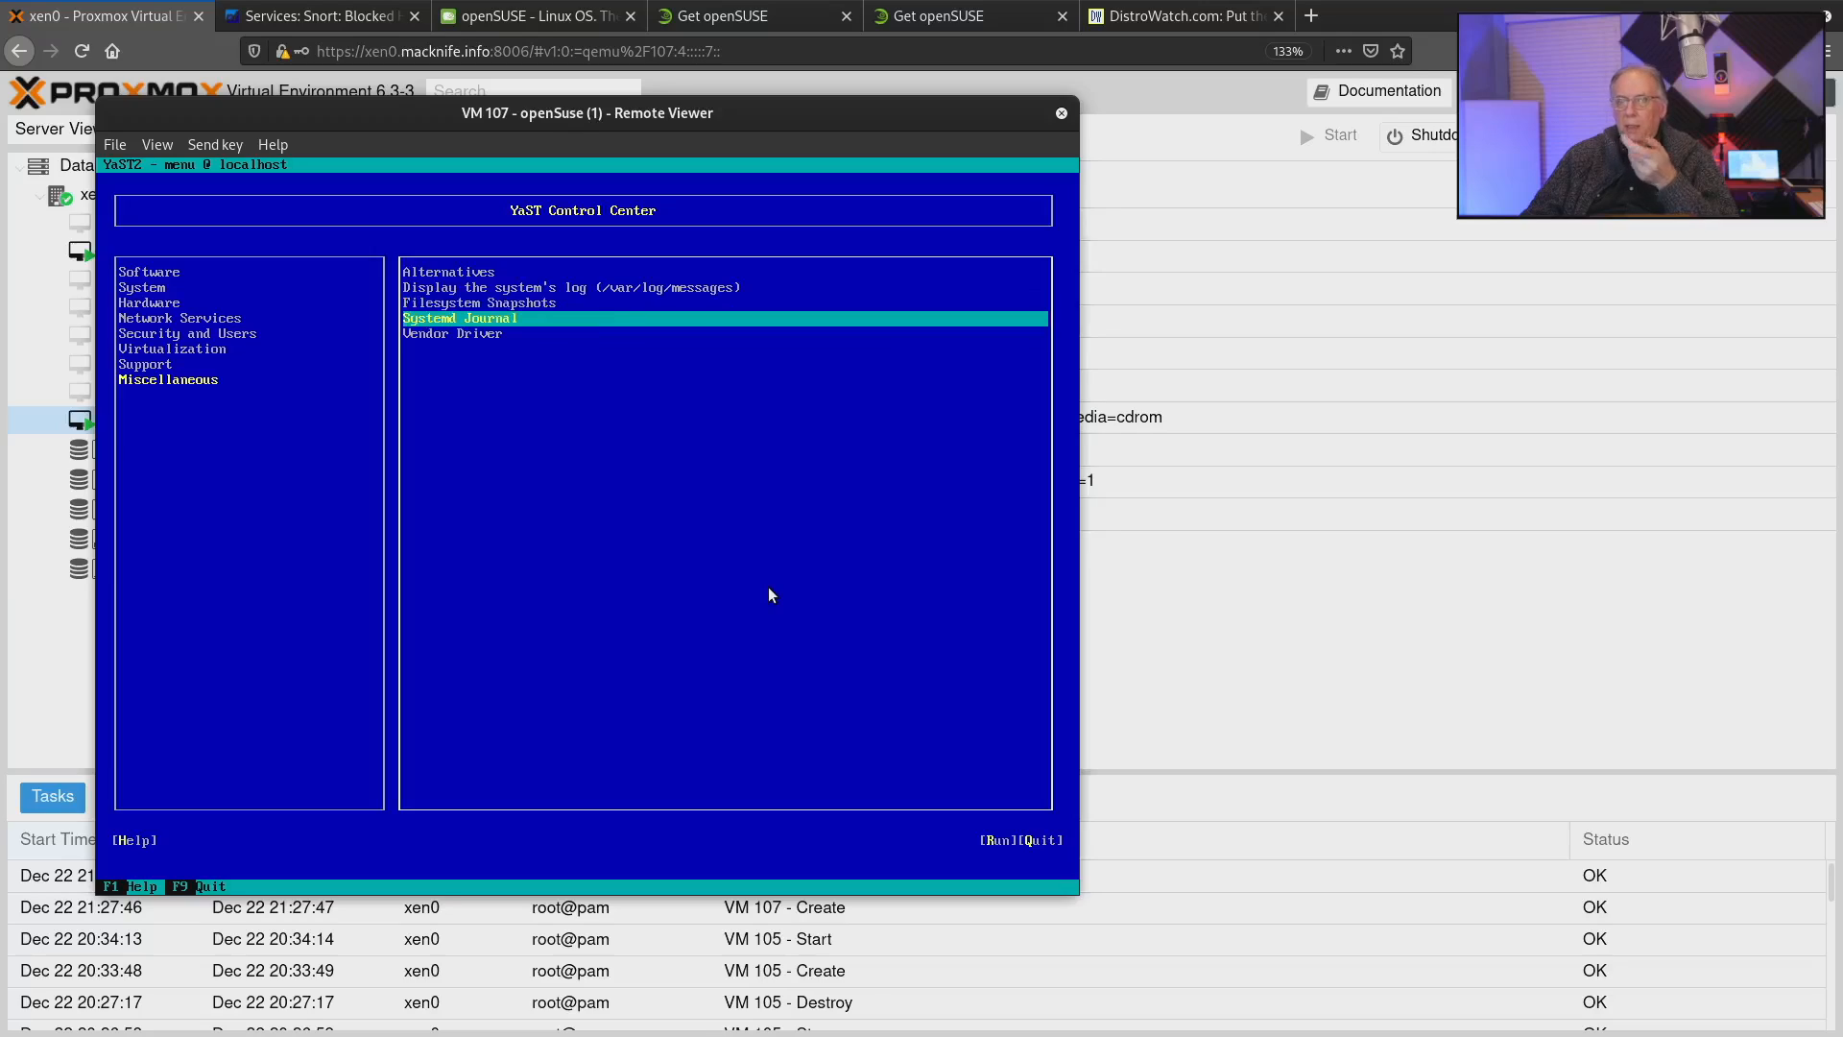
key("Up")
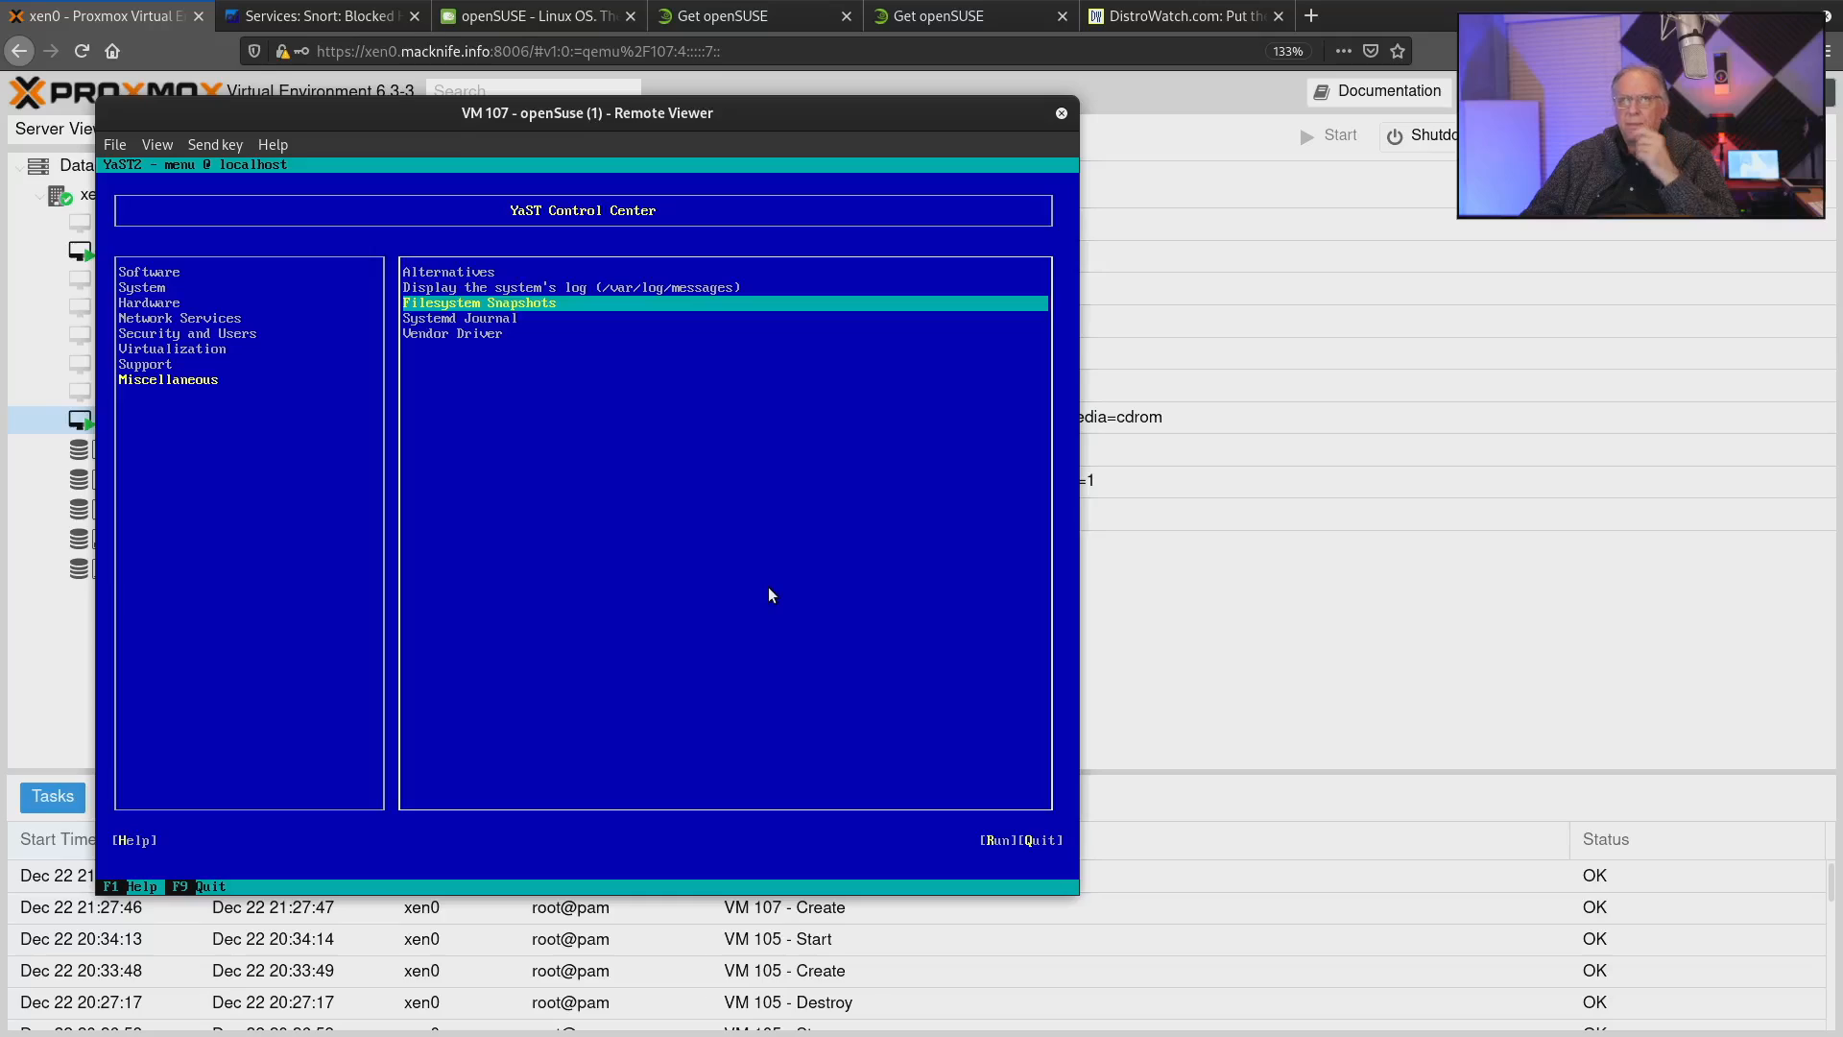
key("Down")
key("Down")
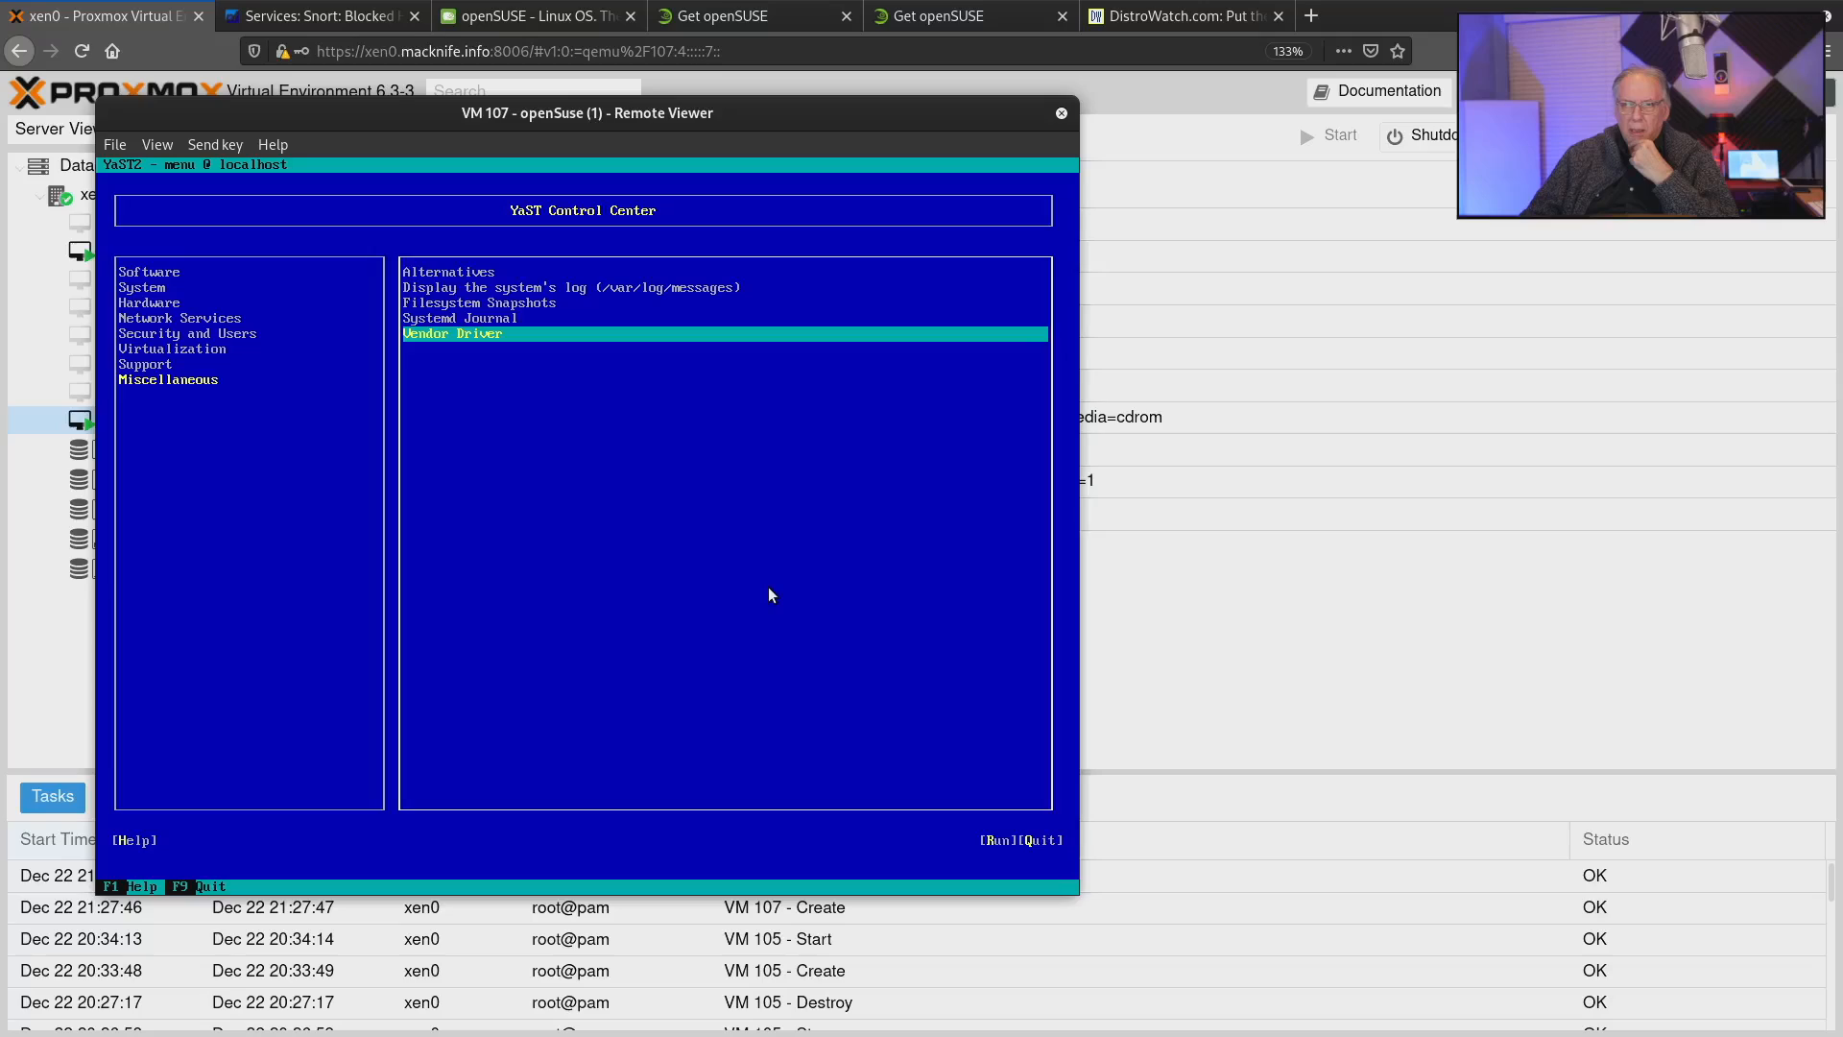
key("Up")
key("Up")
key("Up")
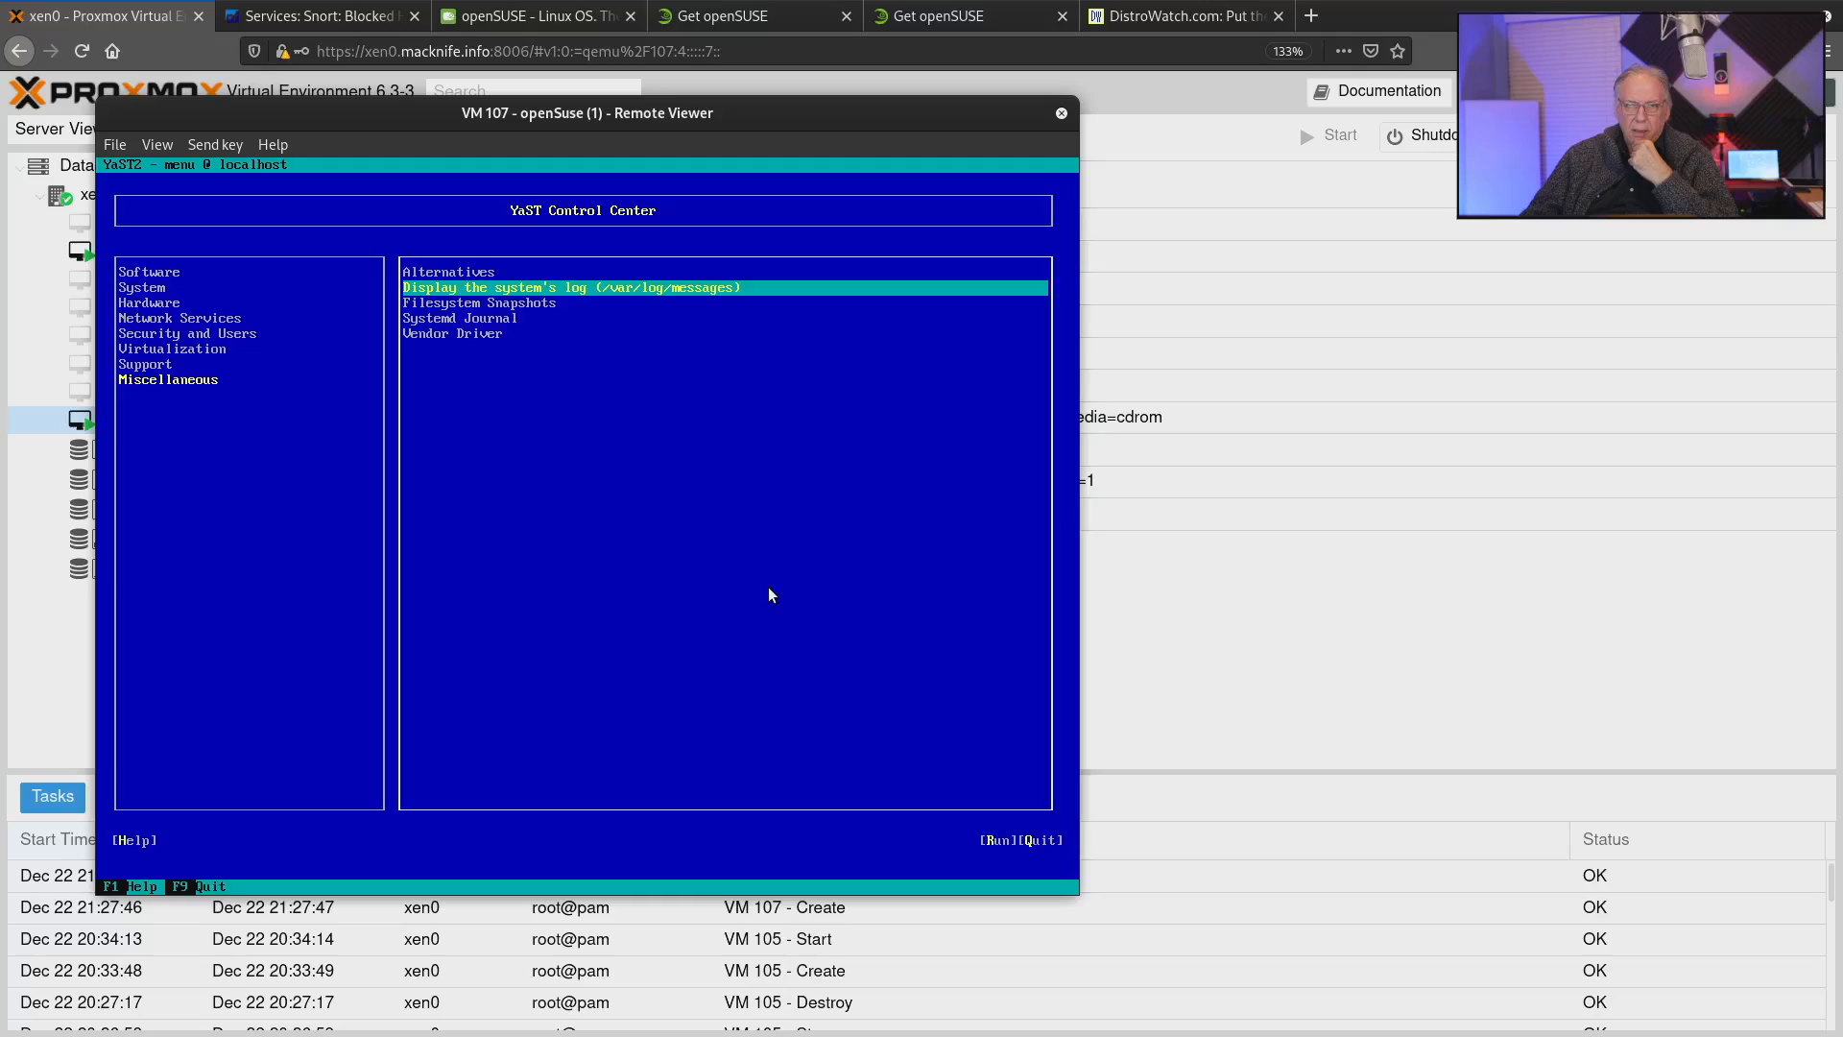
key("Tab")
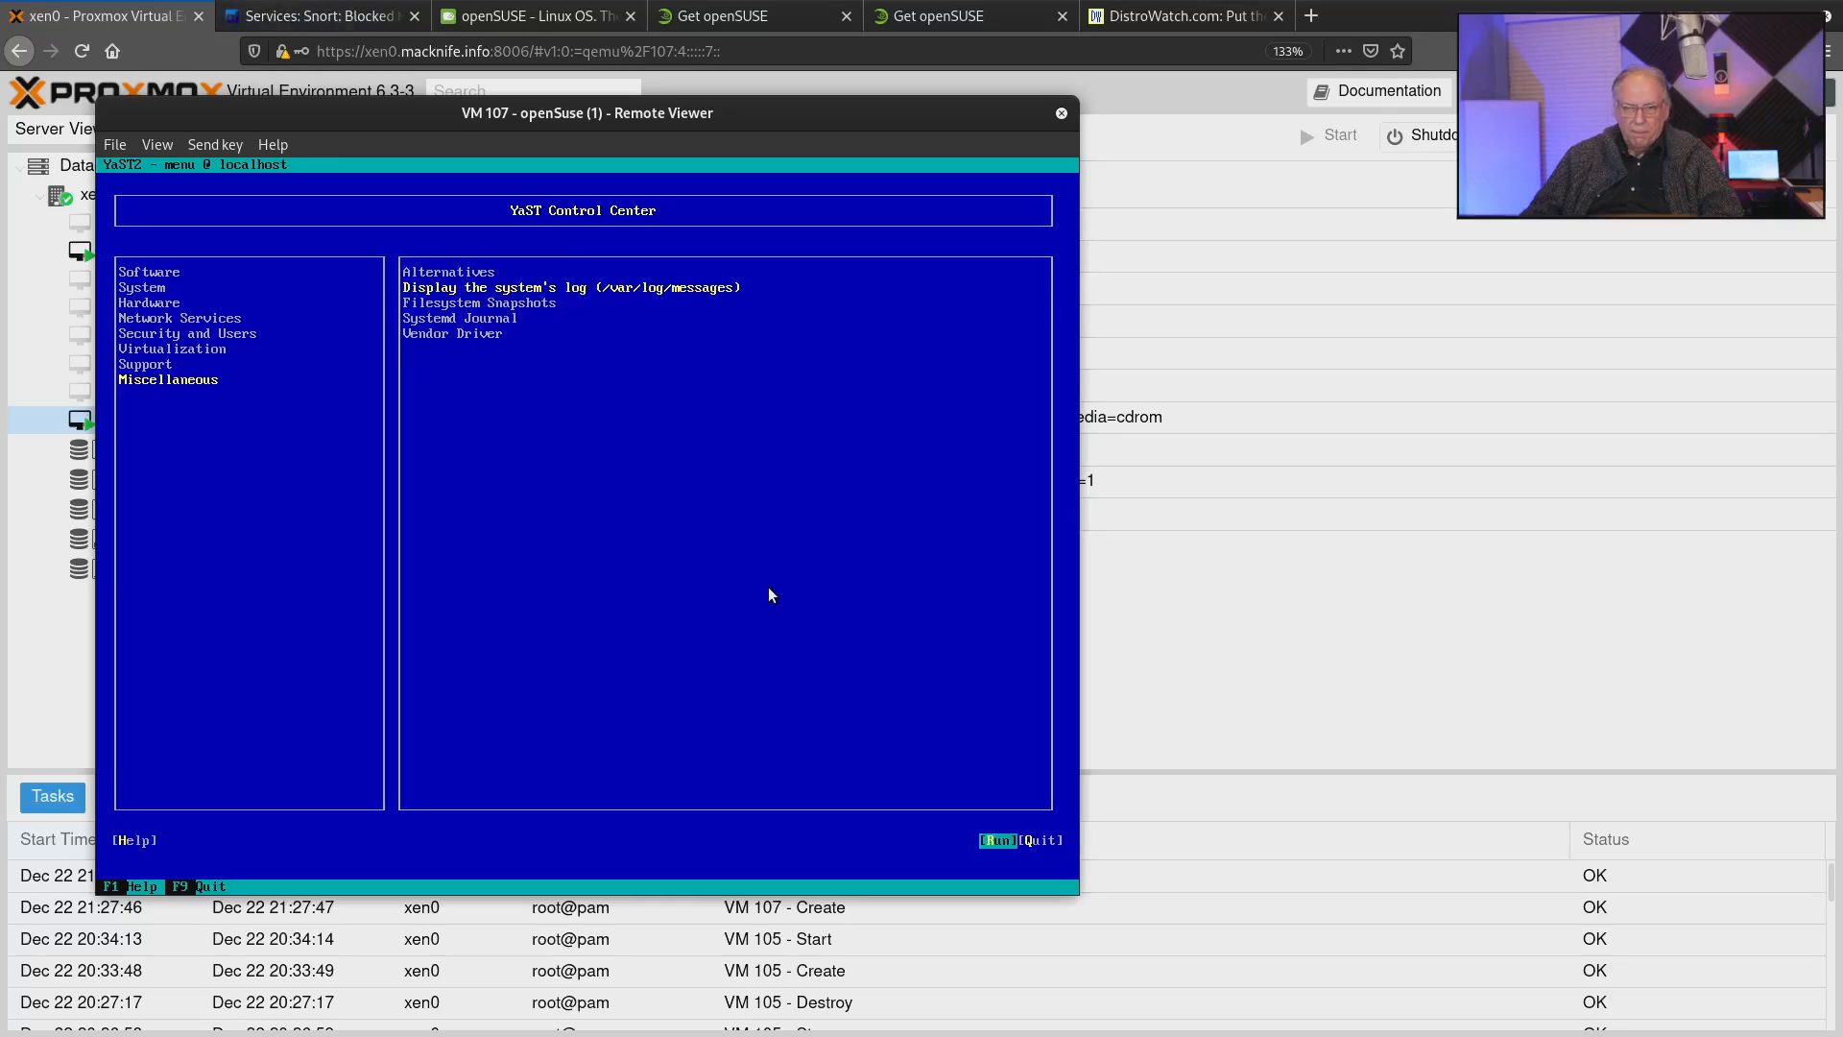
key("Return")
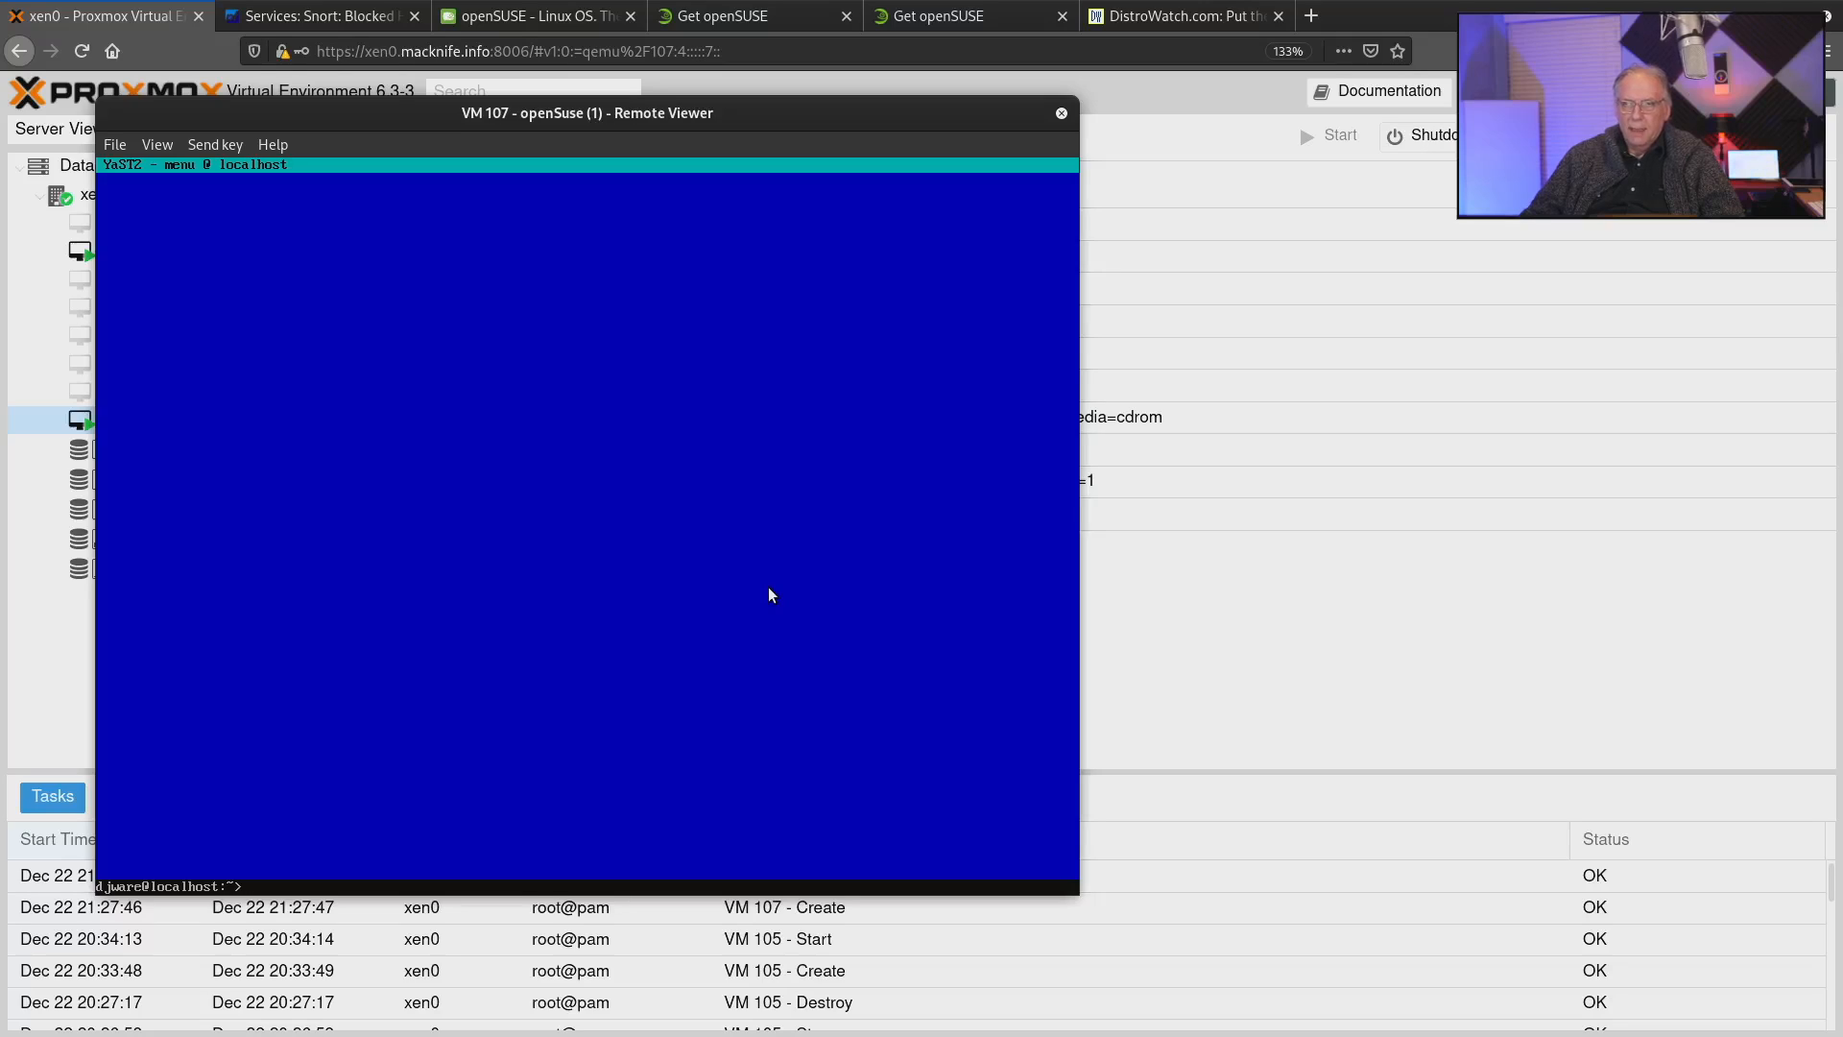
Install neofetch, glances and git with zypper under sudo, entering the root password and accepting the proposed packages.
type("su")
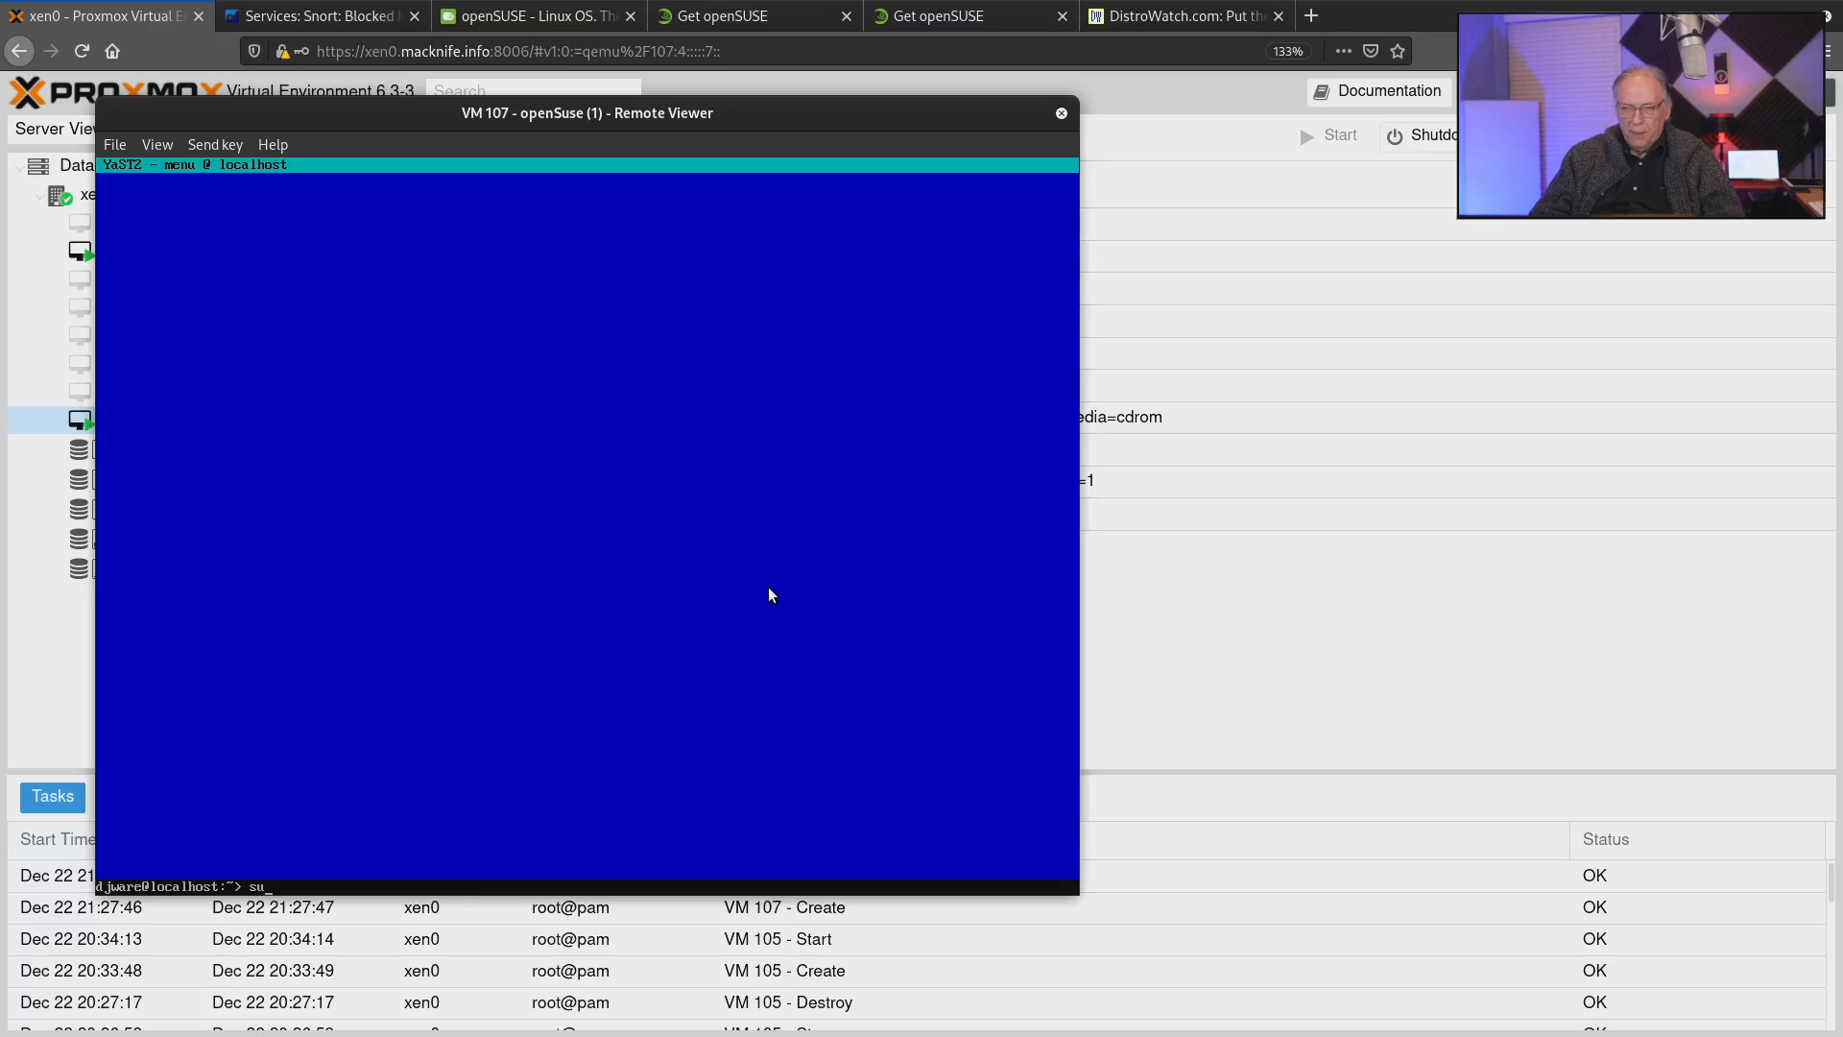
type("do zypper")
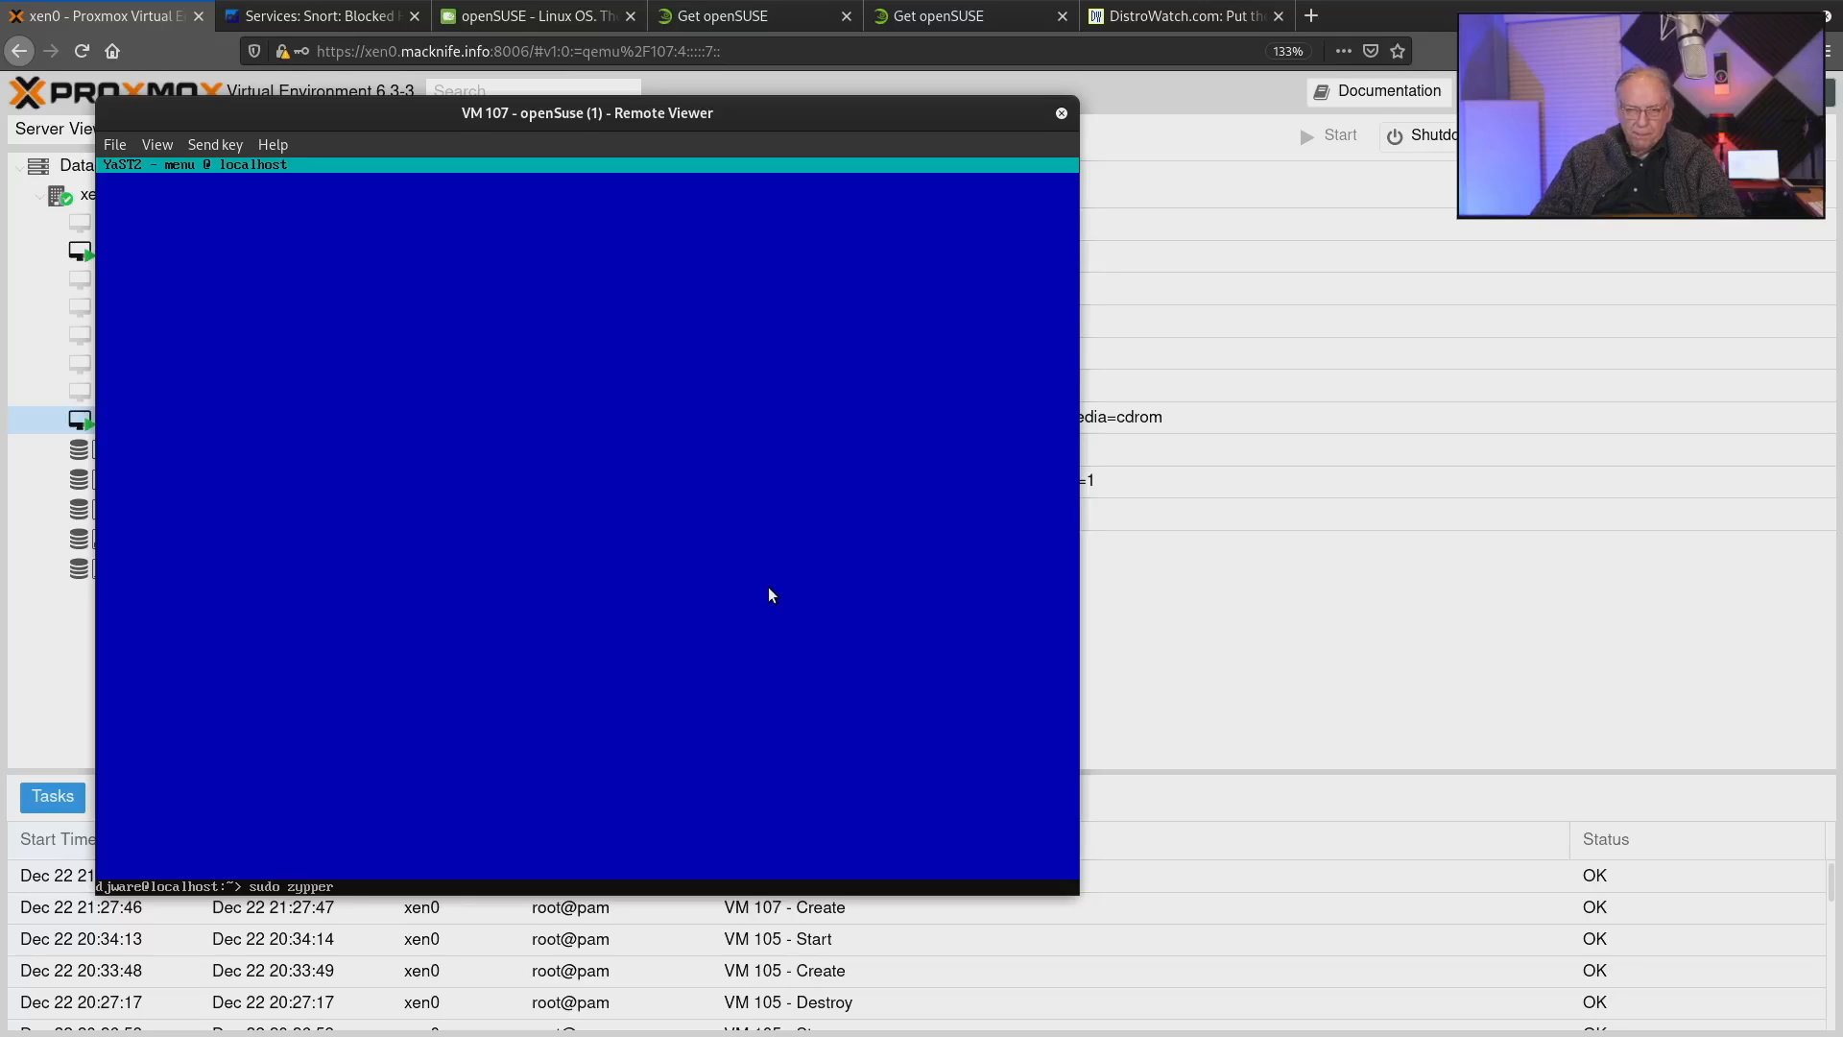
type(" install neofetch ")
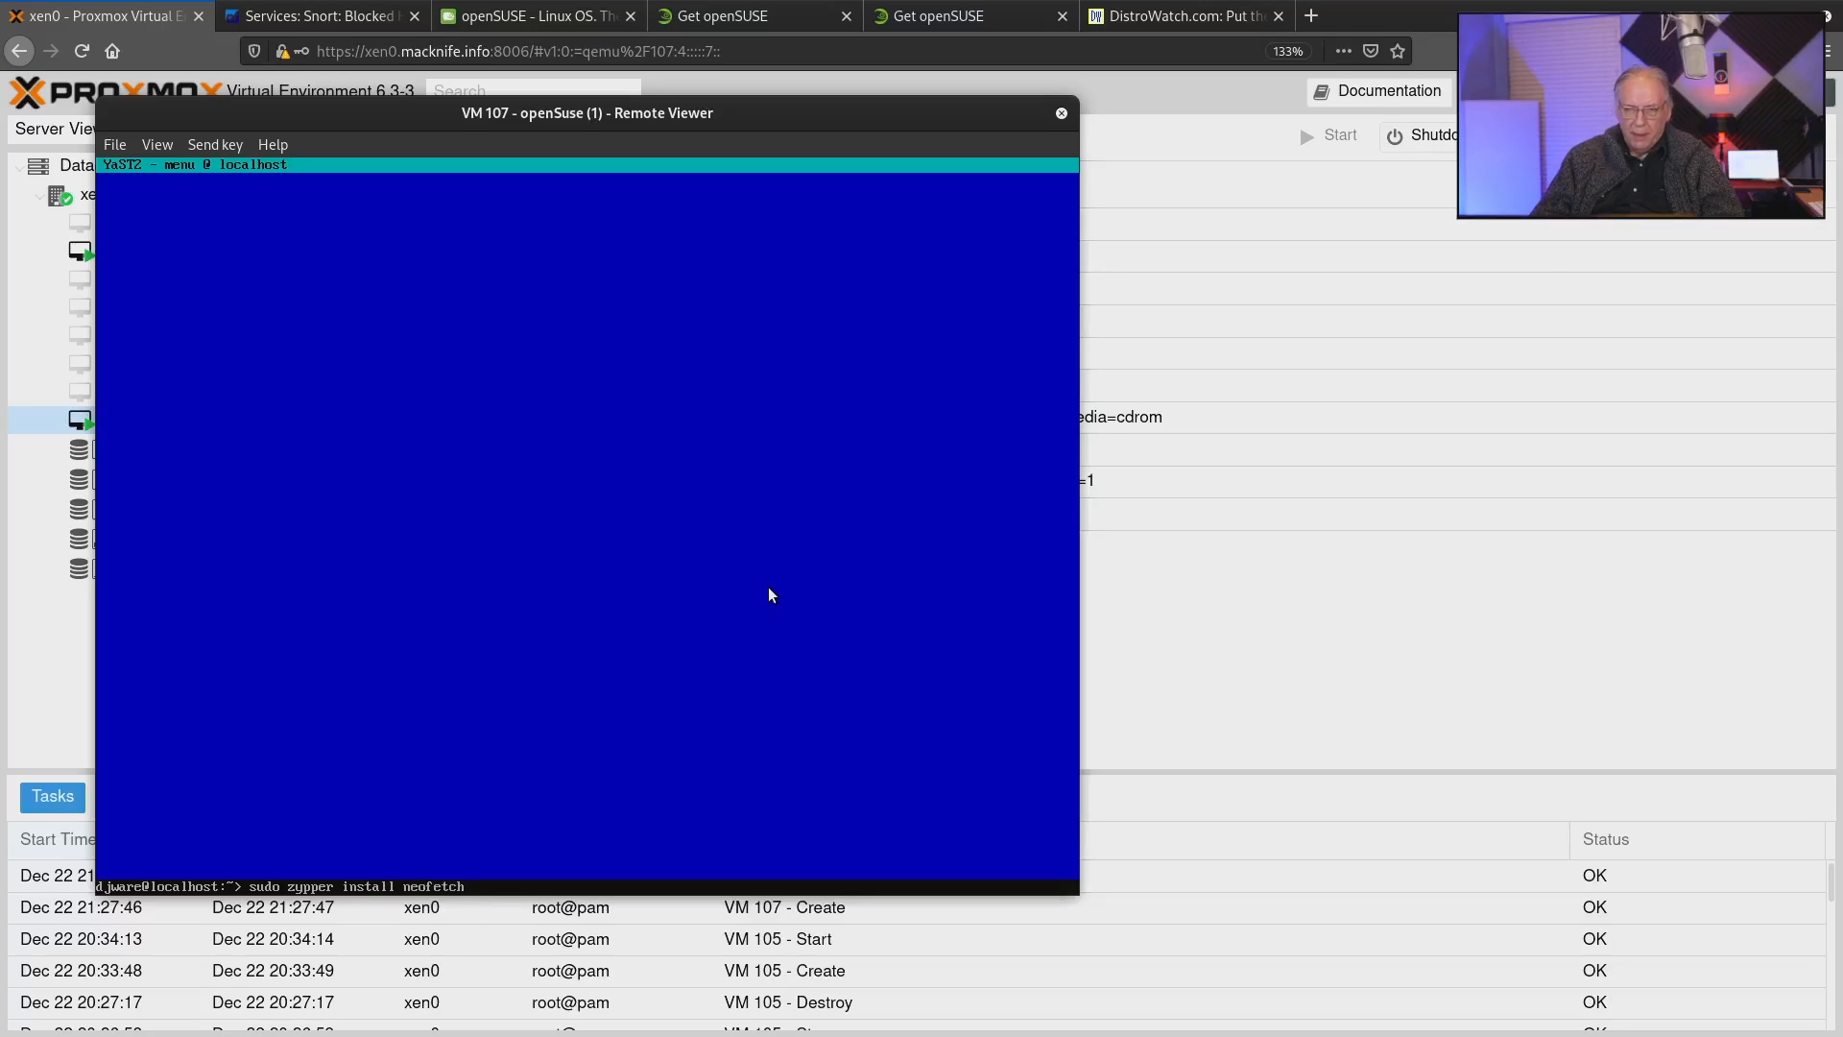
type("glances")
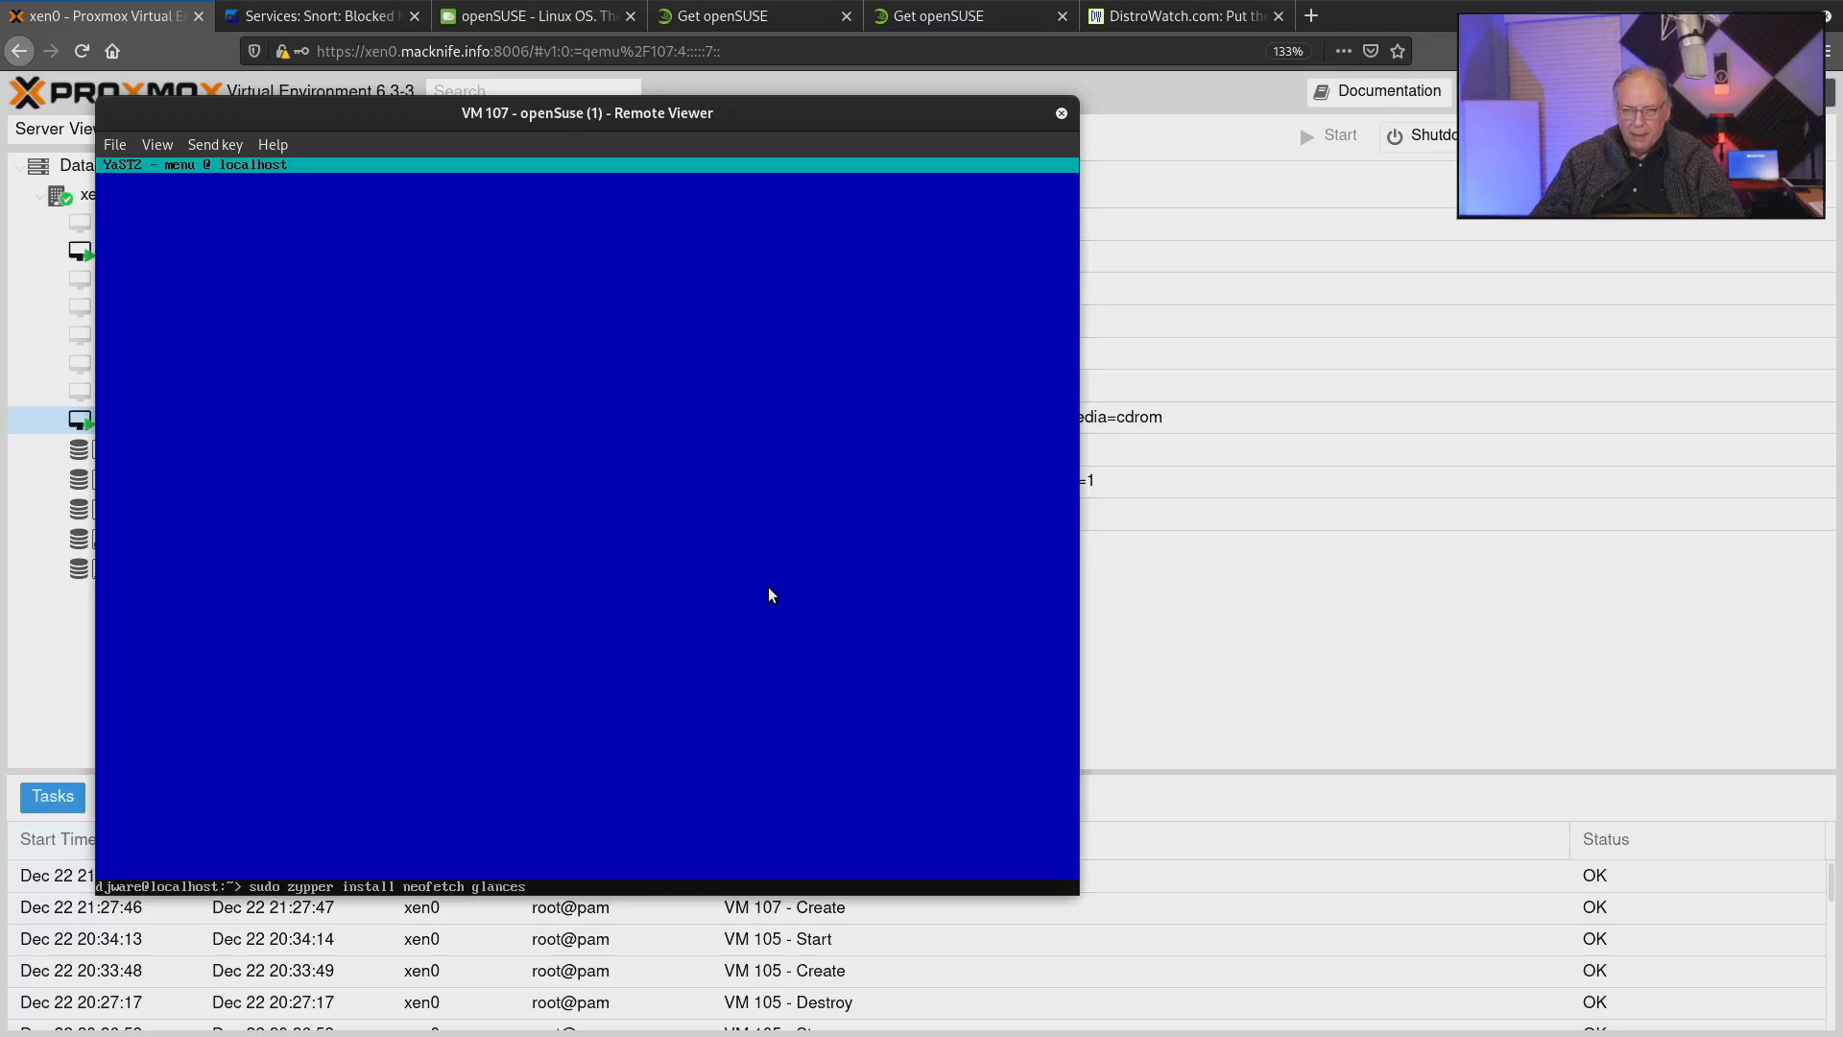
type(" git")
key("Return")
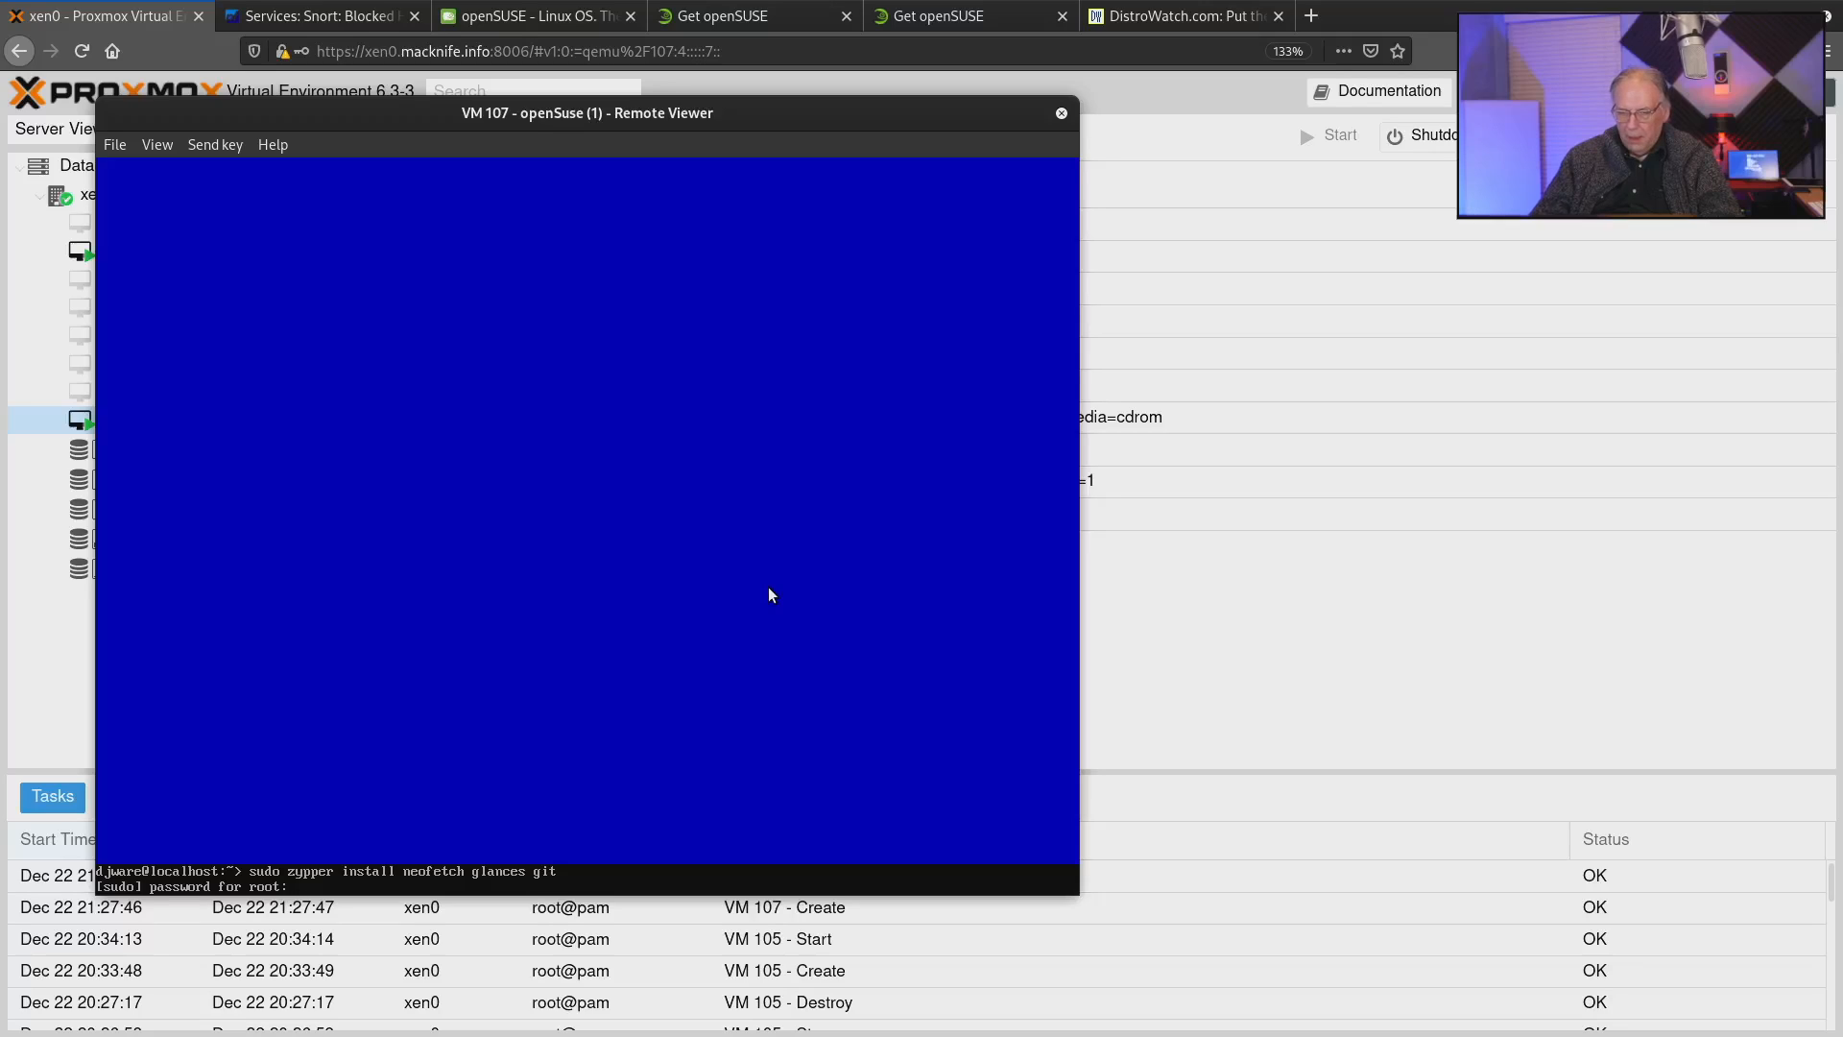
key("Return")
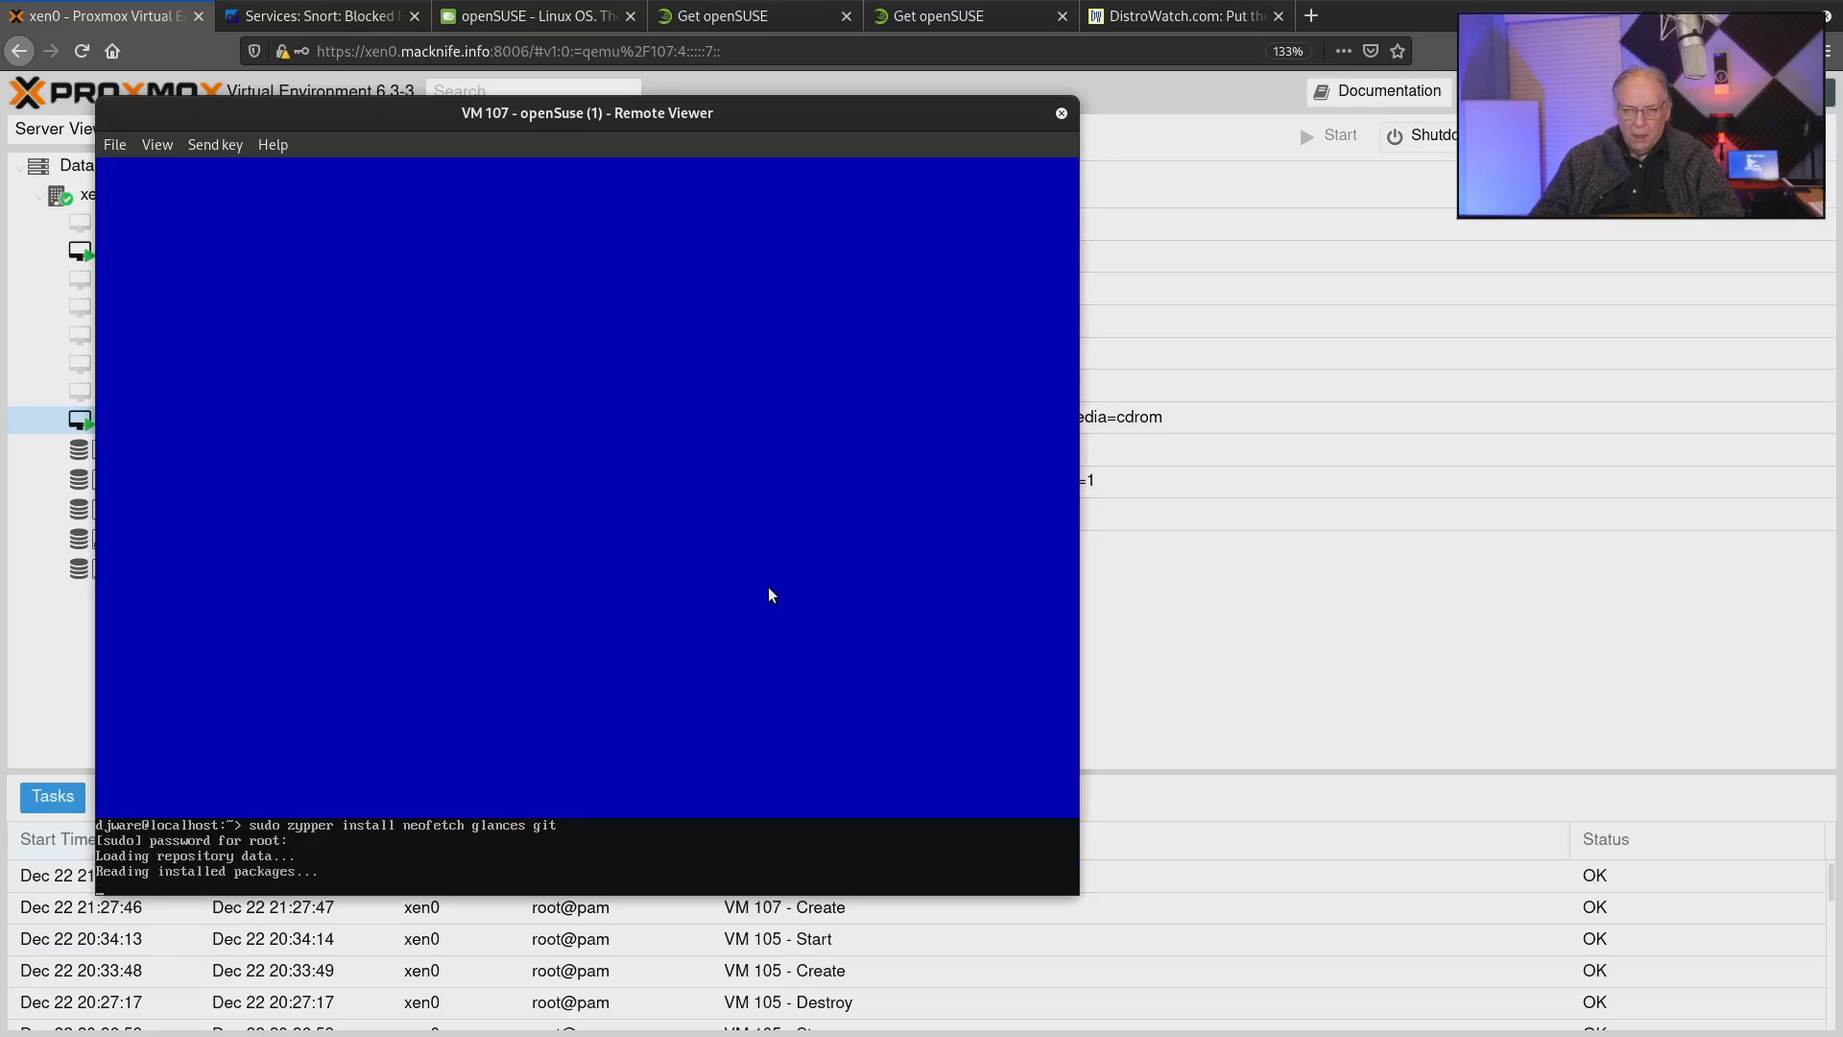
type("y")
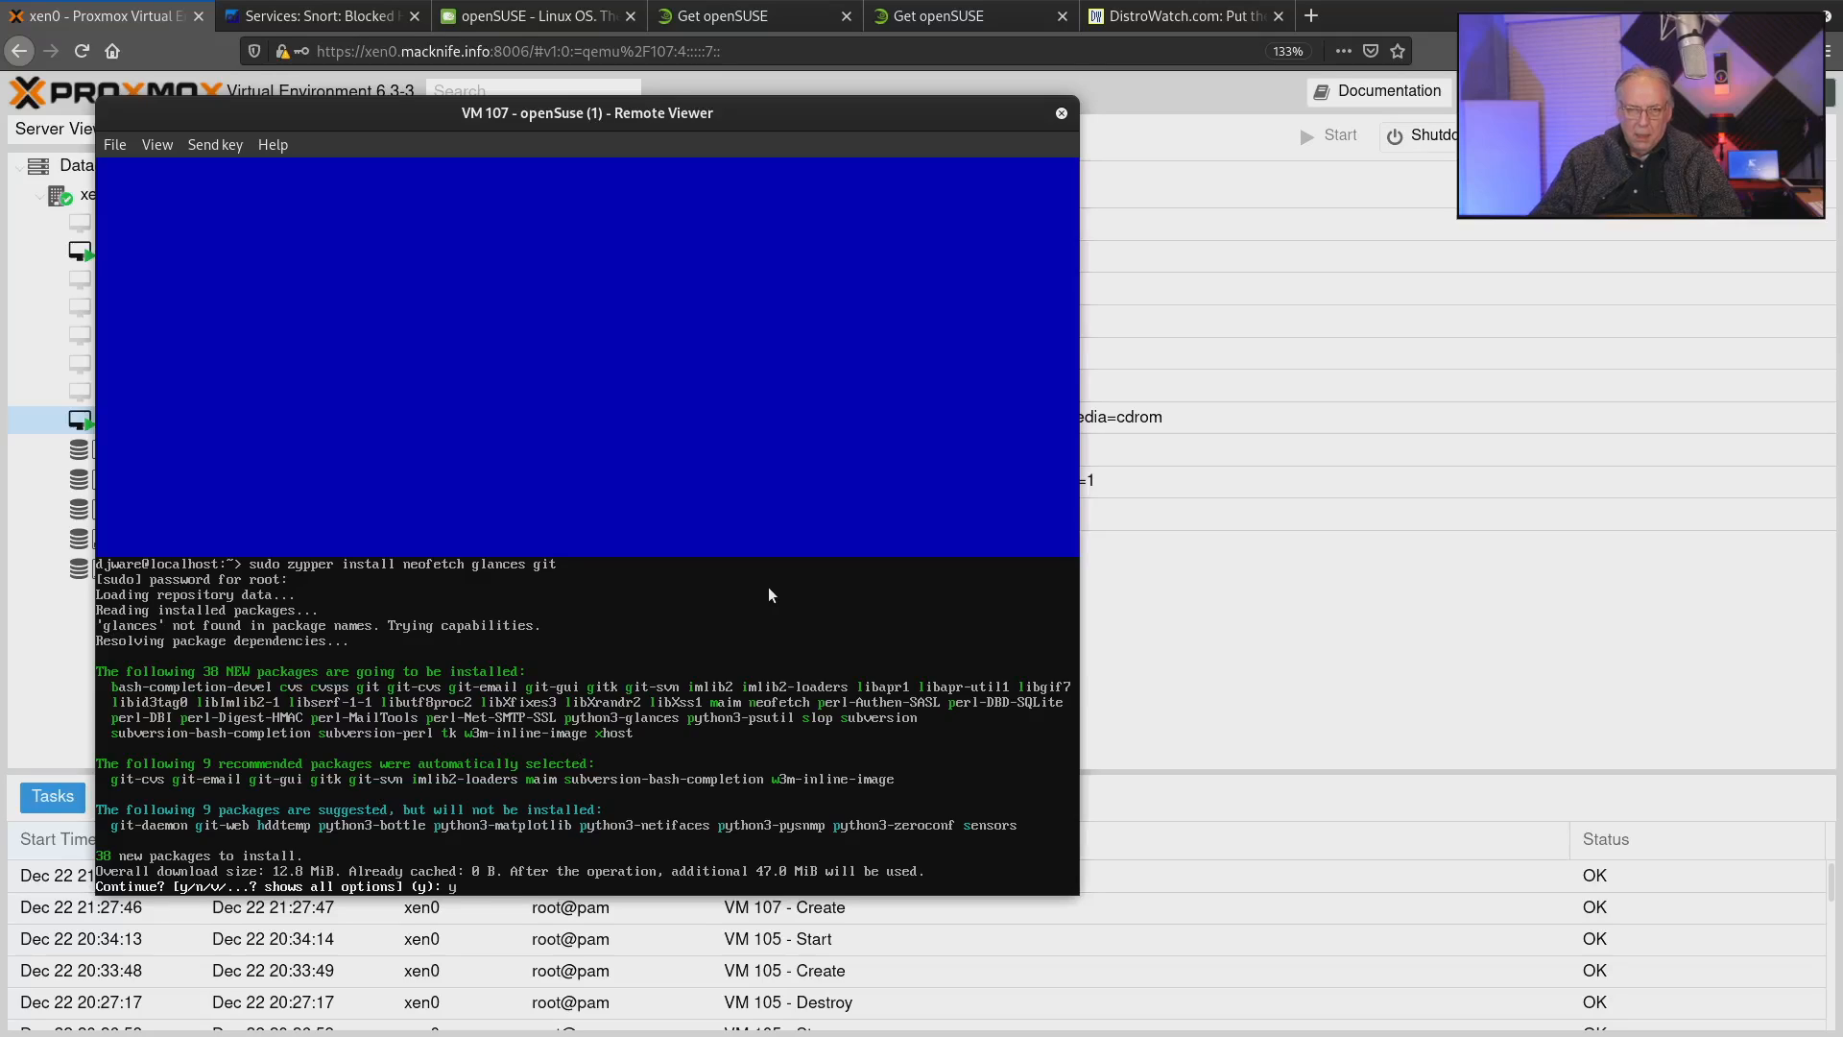
key("Return")
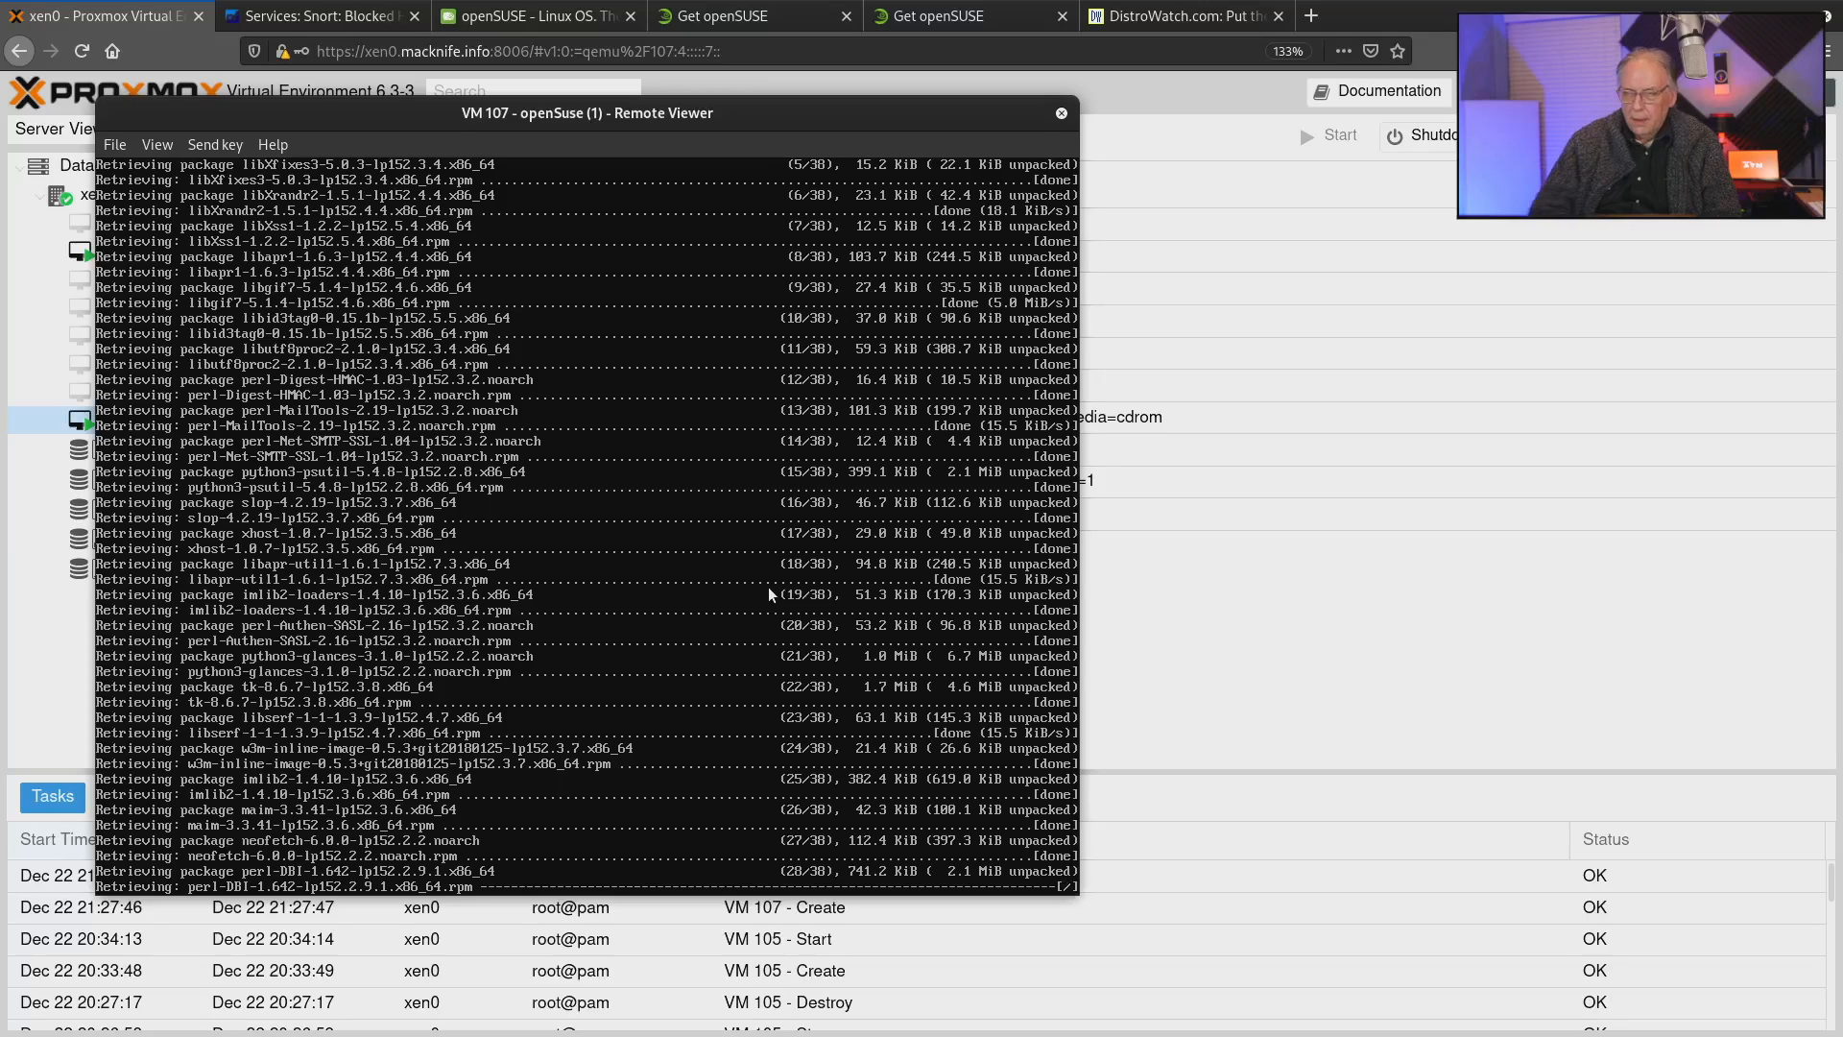
Switch to pfSense, remove the host 74.205.112.120 from Snort's blocked hosts, and return to the VM 107 viewer.
left_click(316, 16)
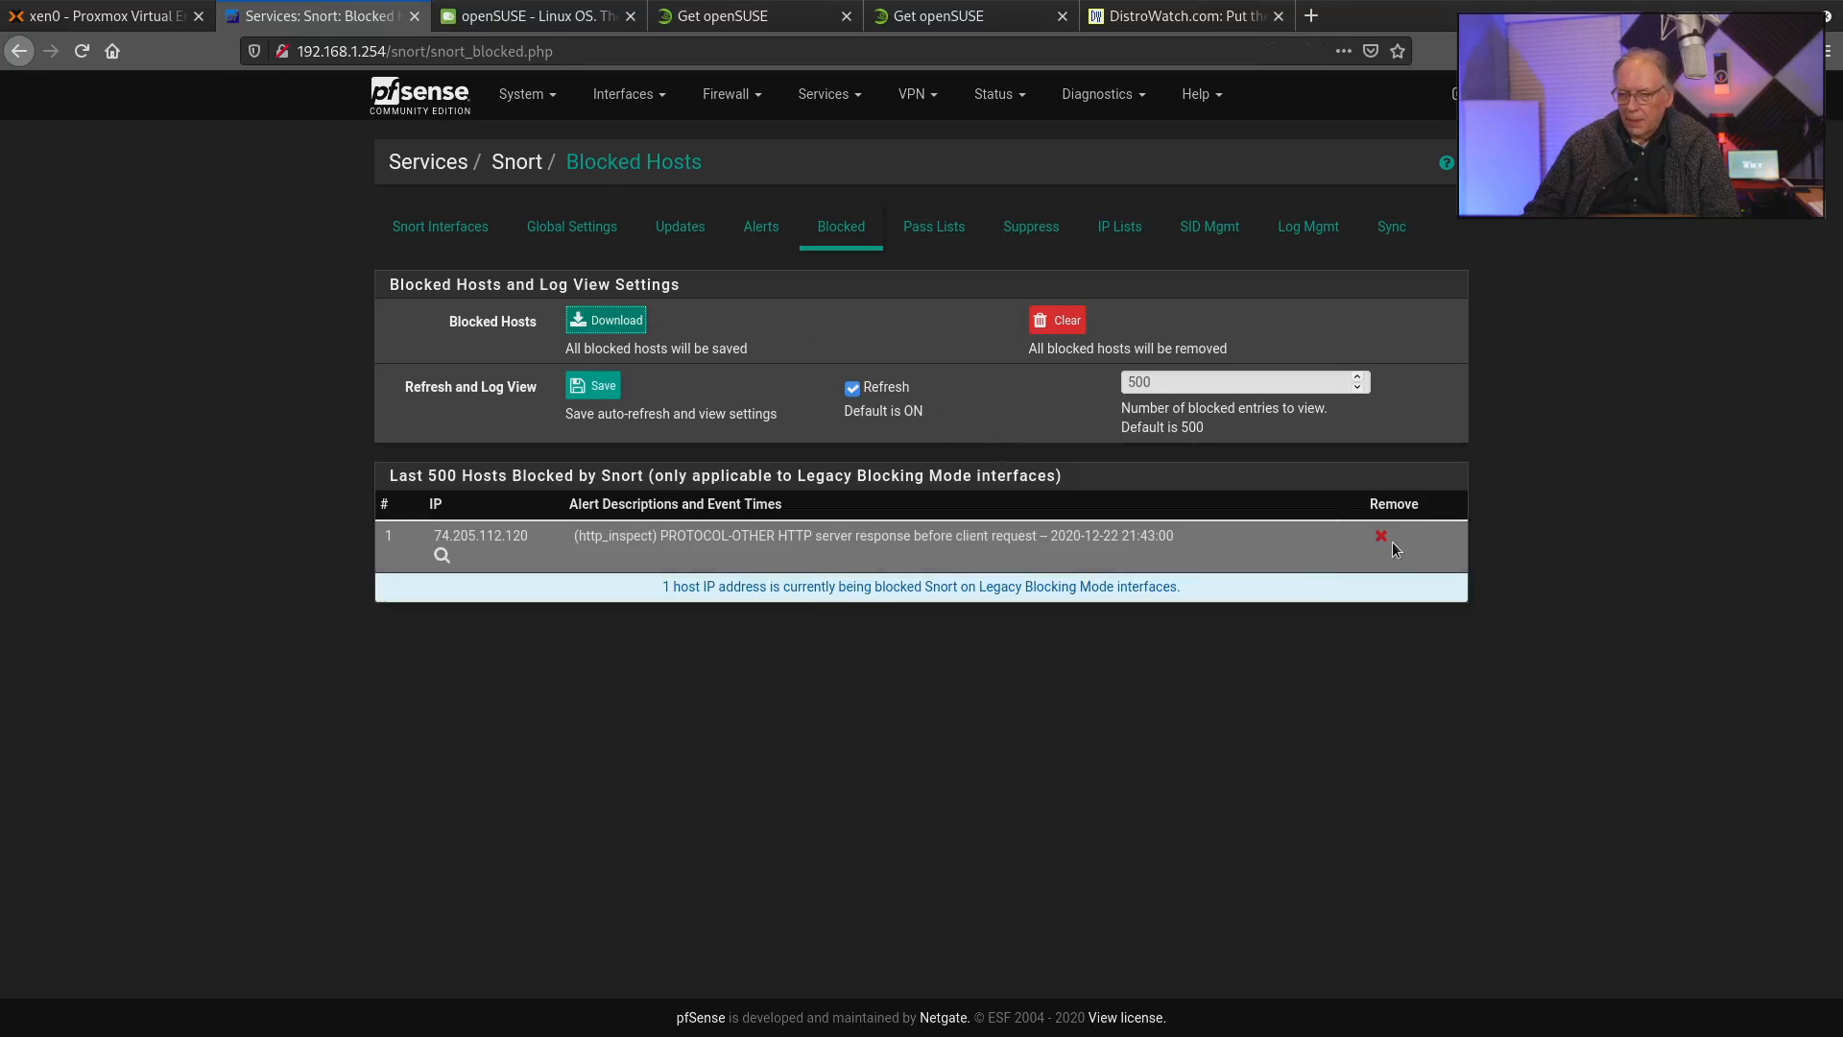
left_click(1380, 536)
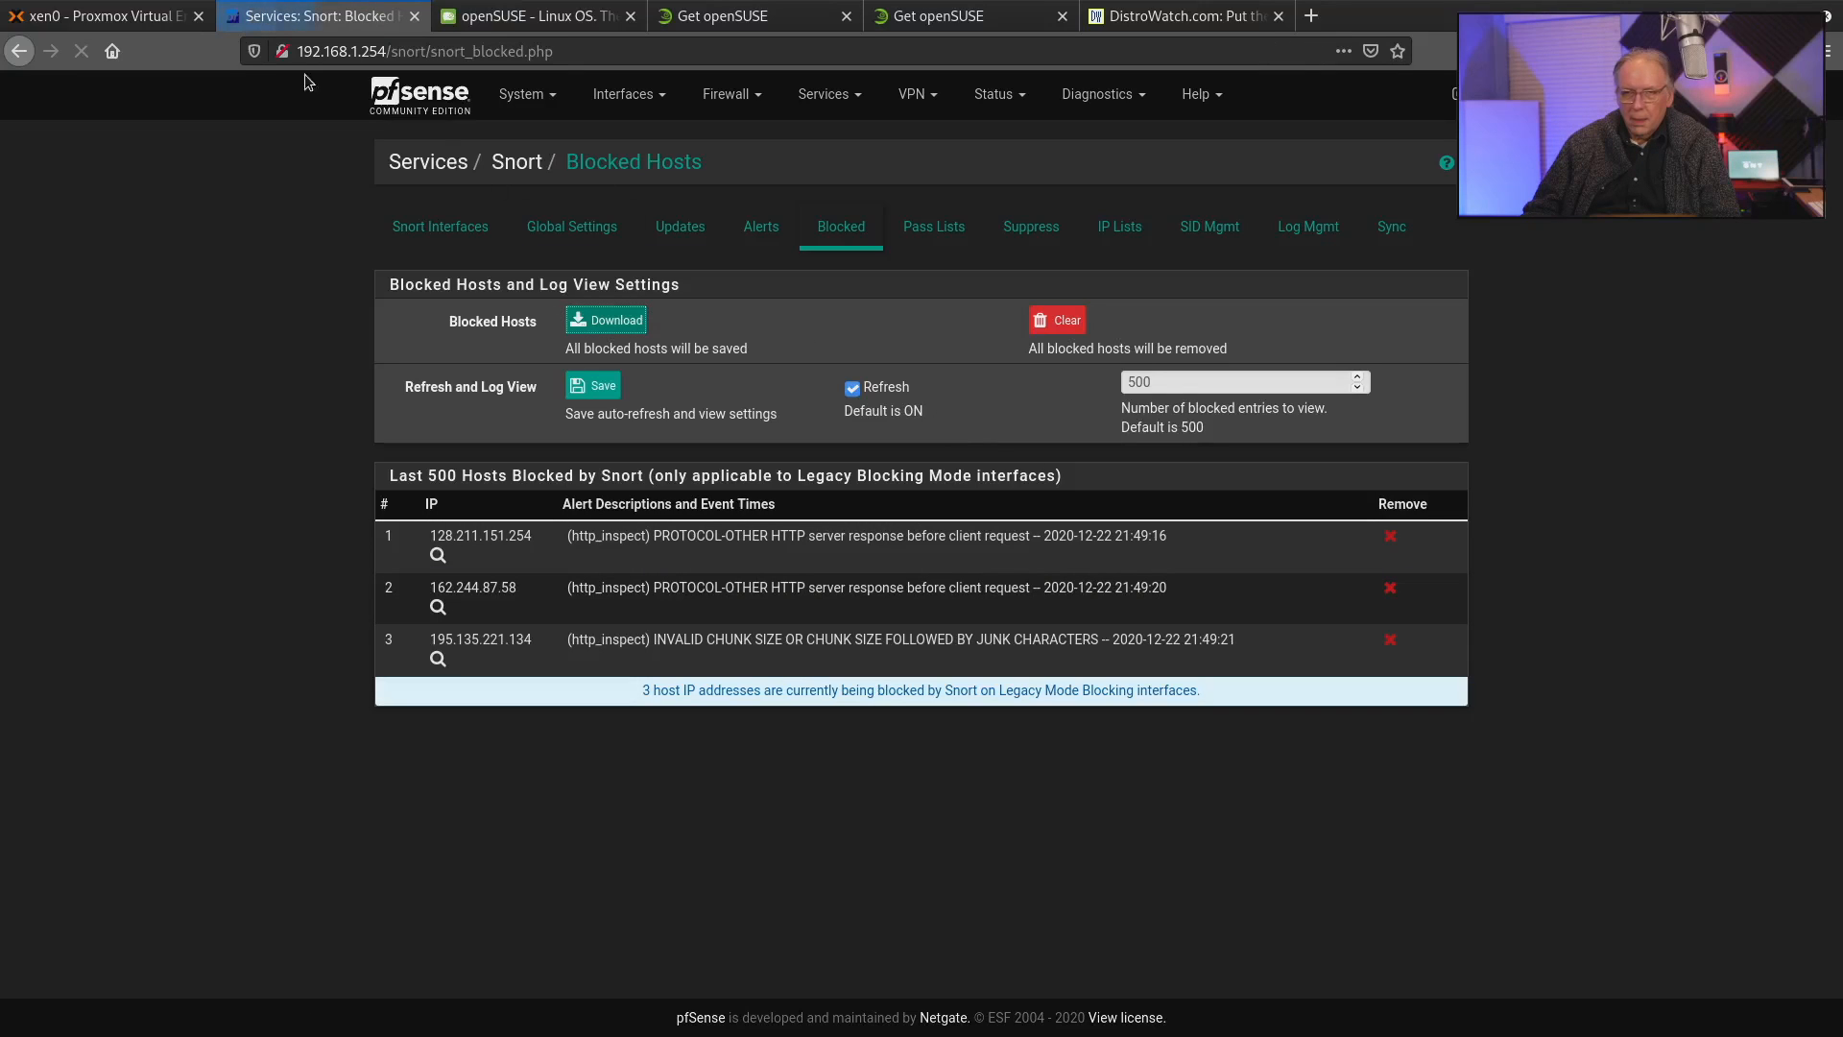
left_click(105, 16)
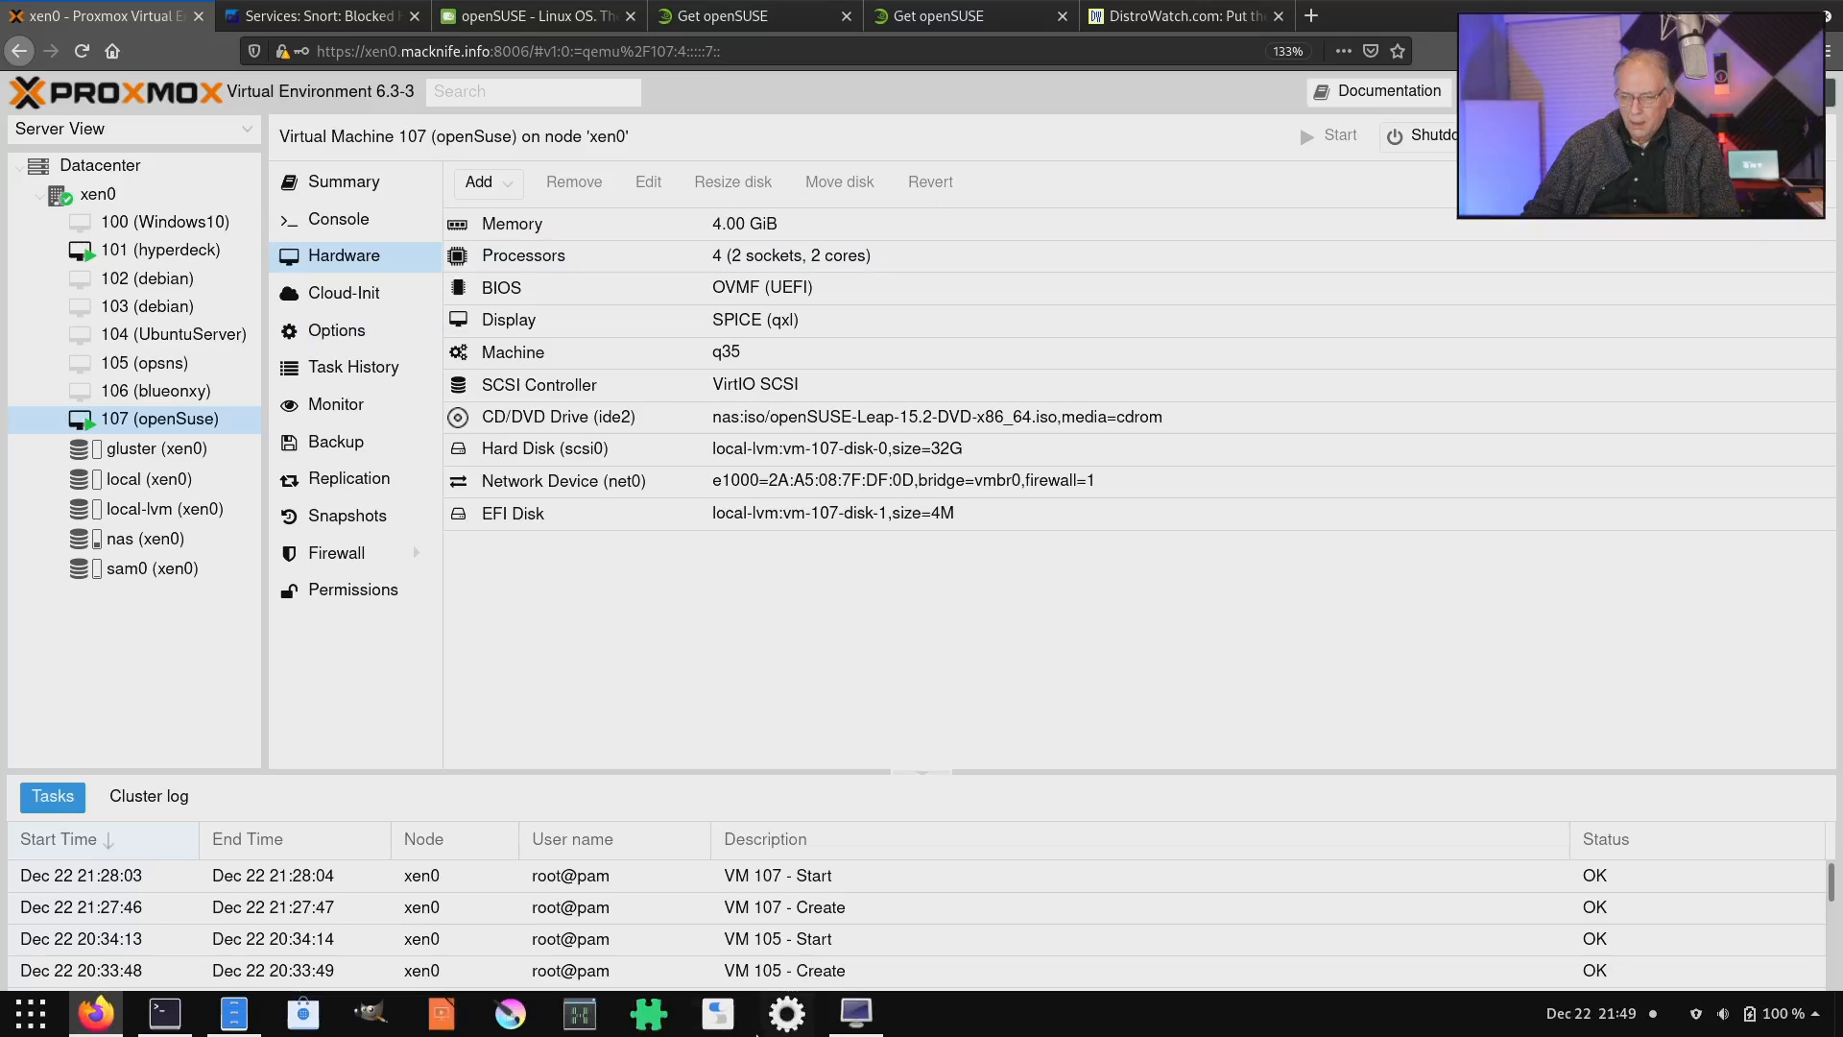
left_click(854, 1013)
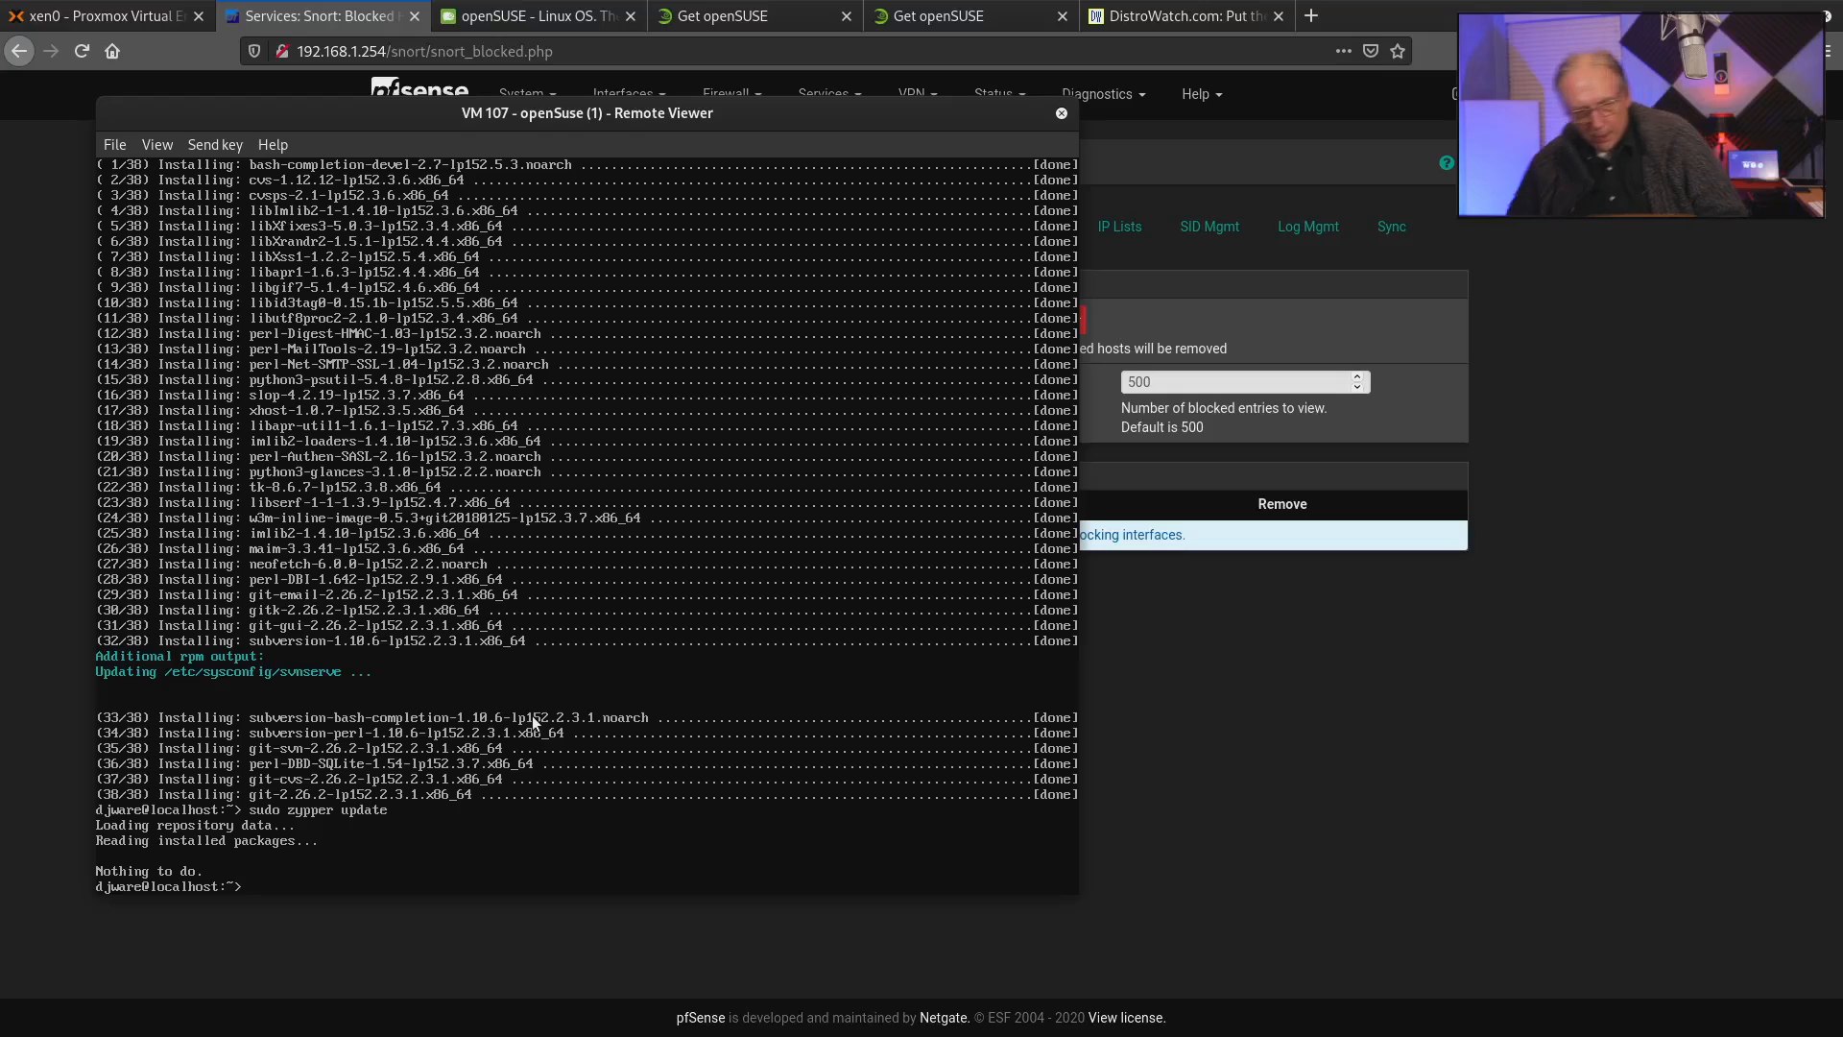
Run htop to examine the server's memory use and processes, quit it, and start glances for a system overview.
type("htop")
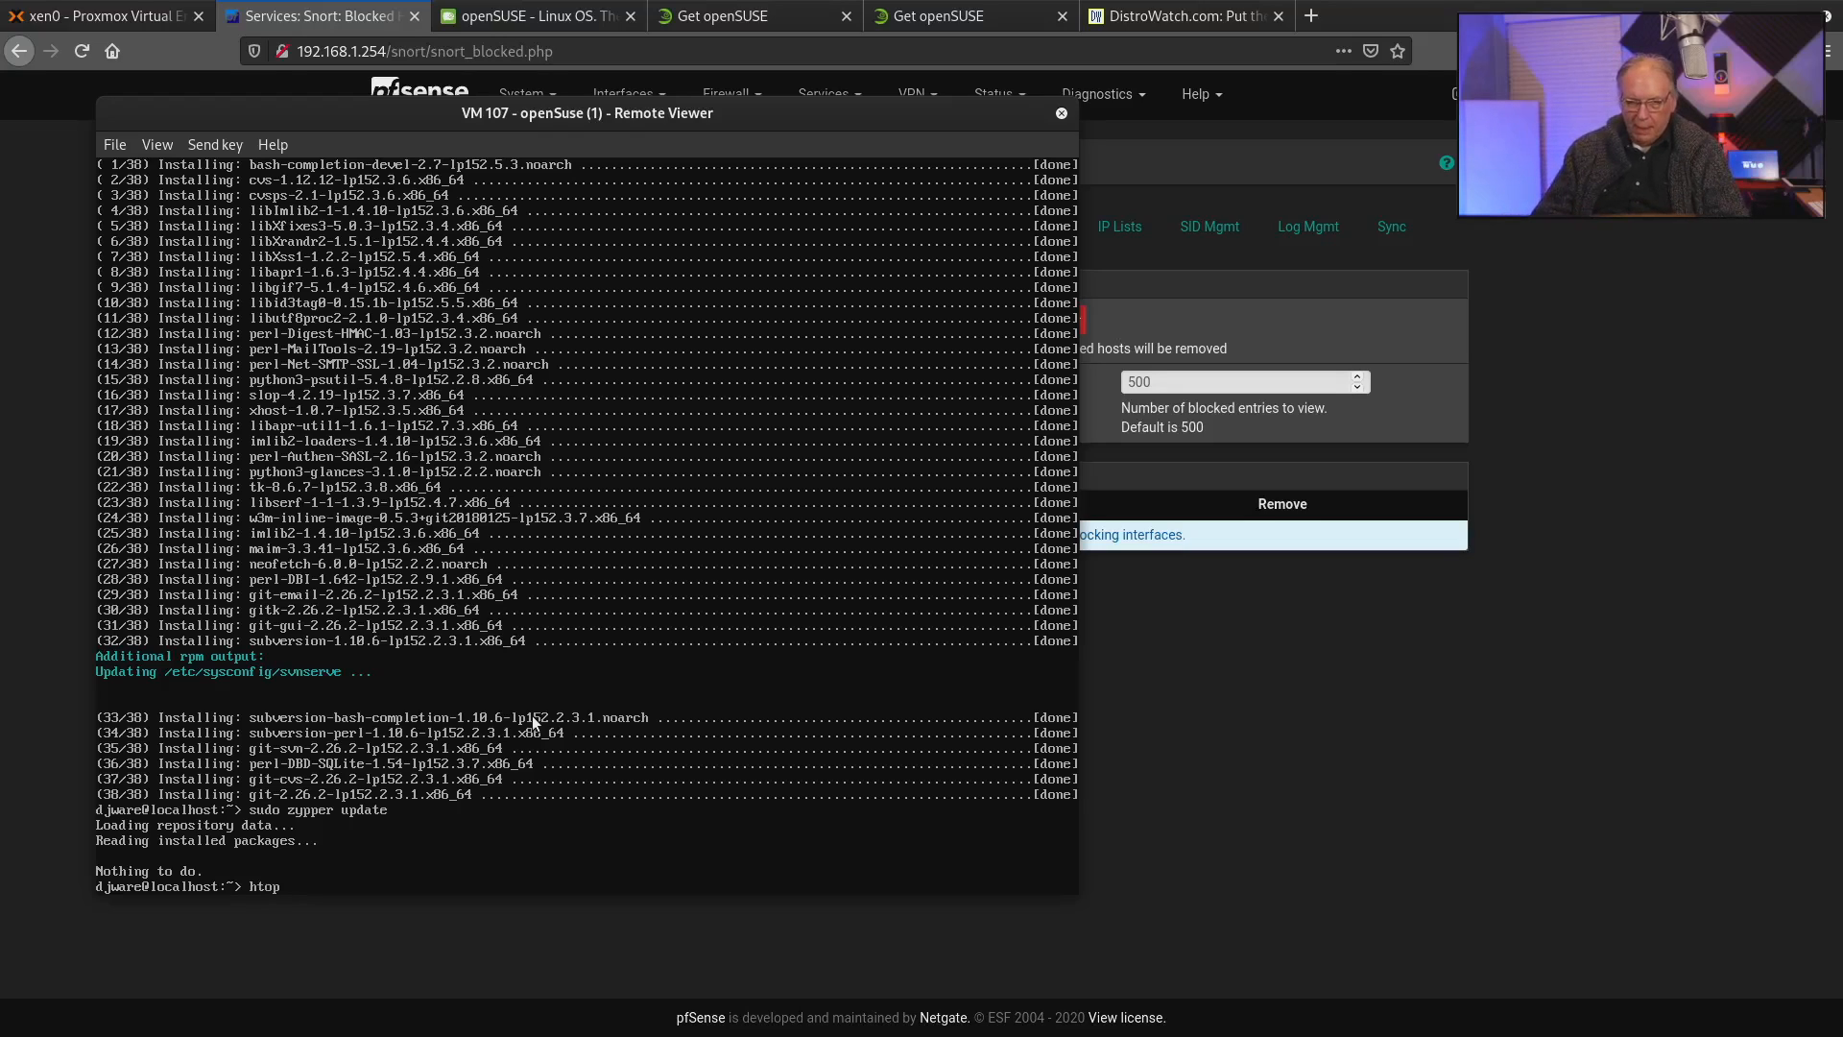
key("Return")
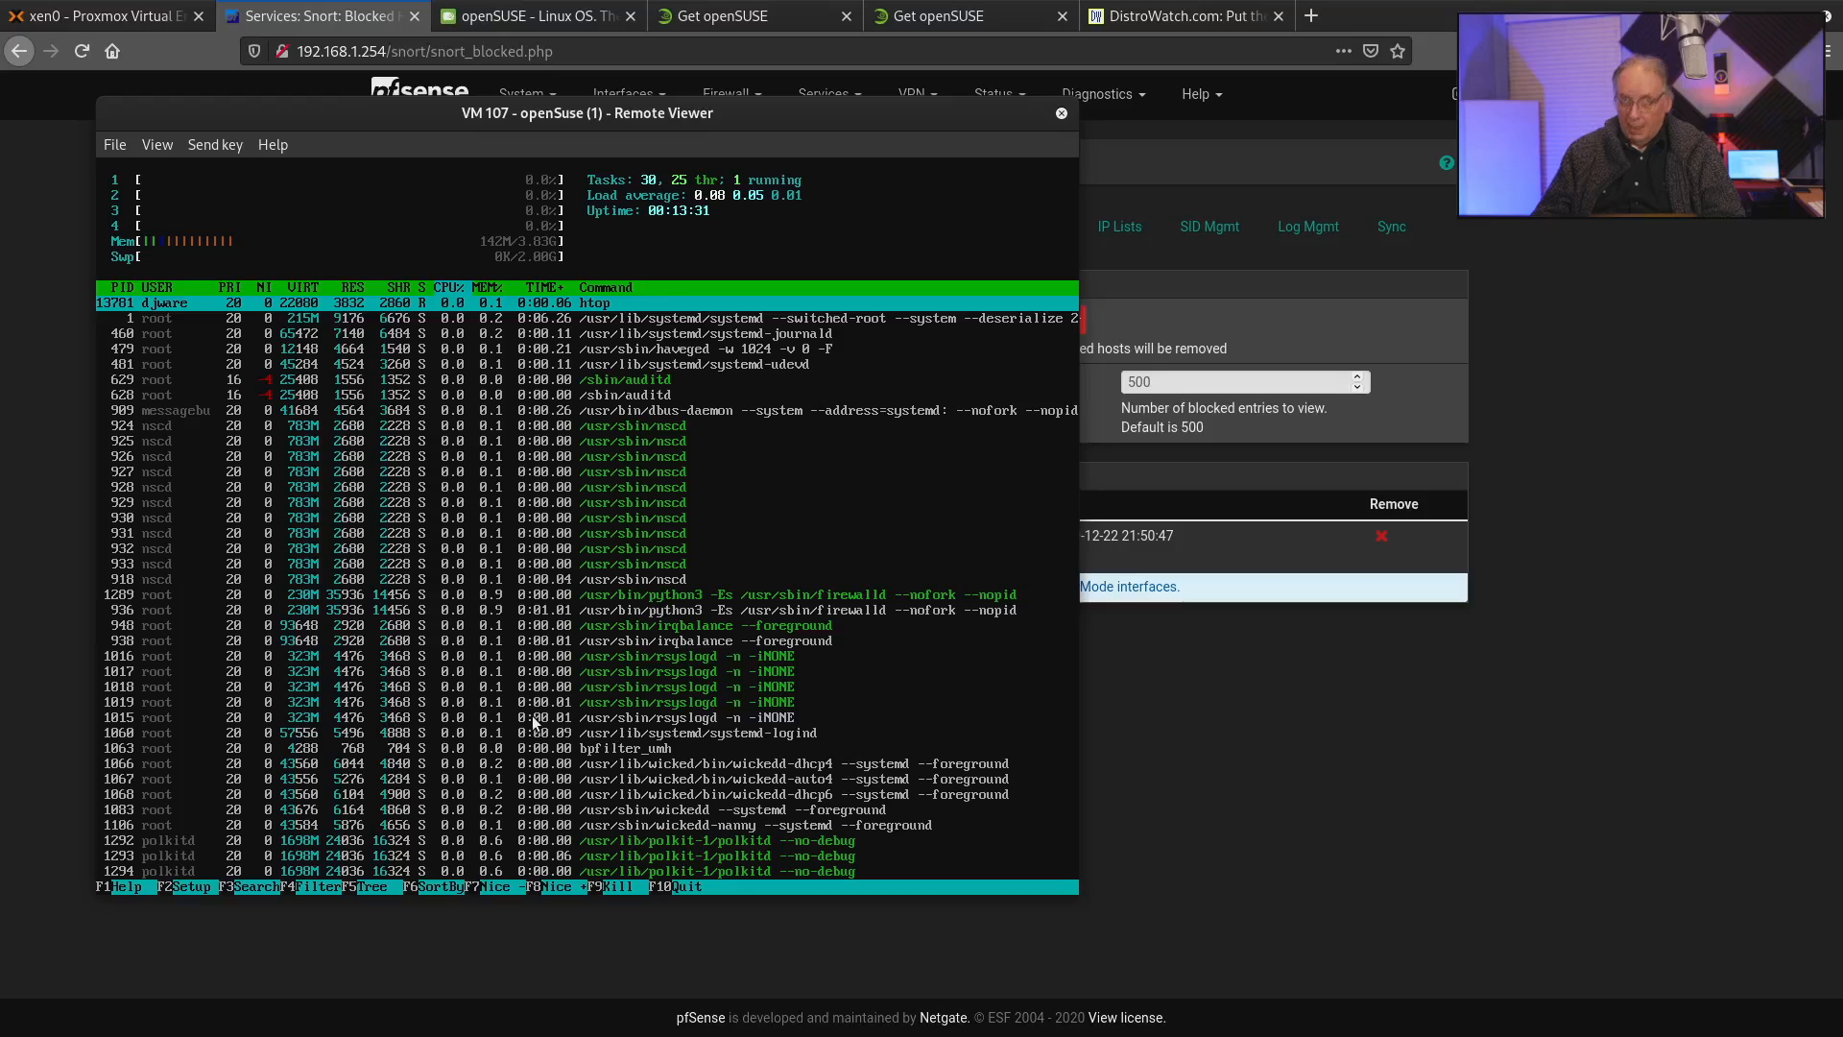
key("q")
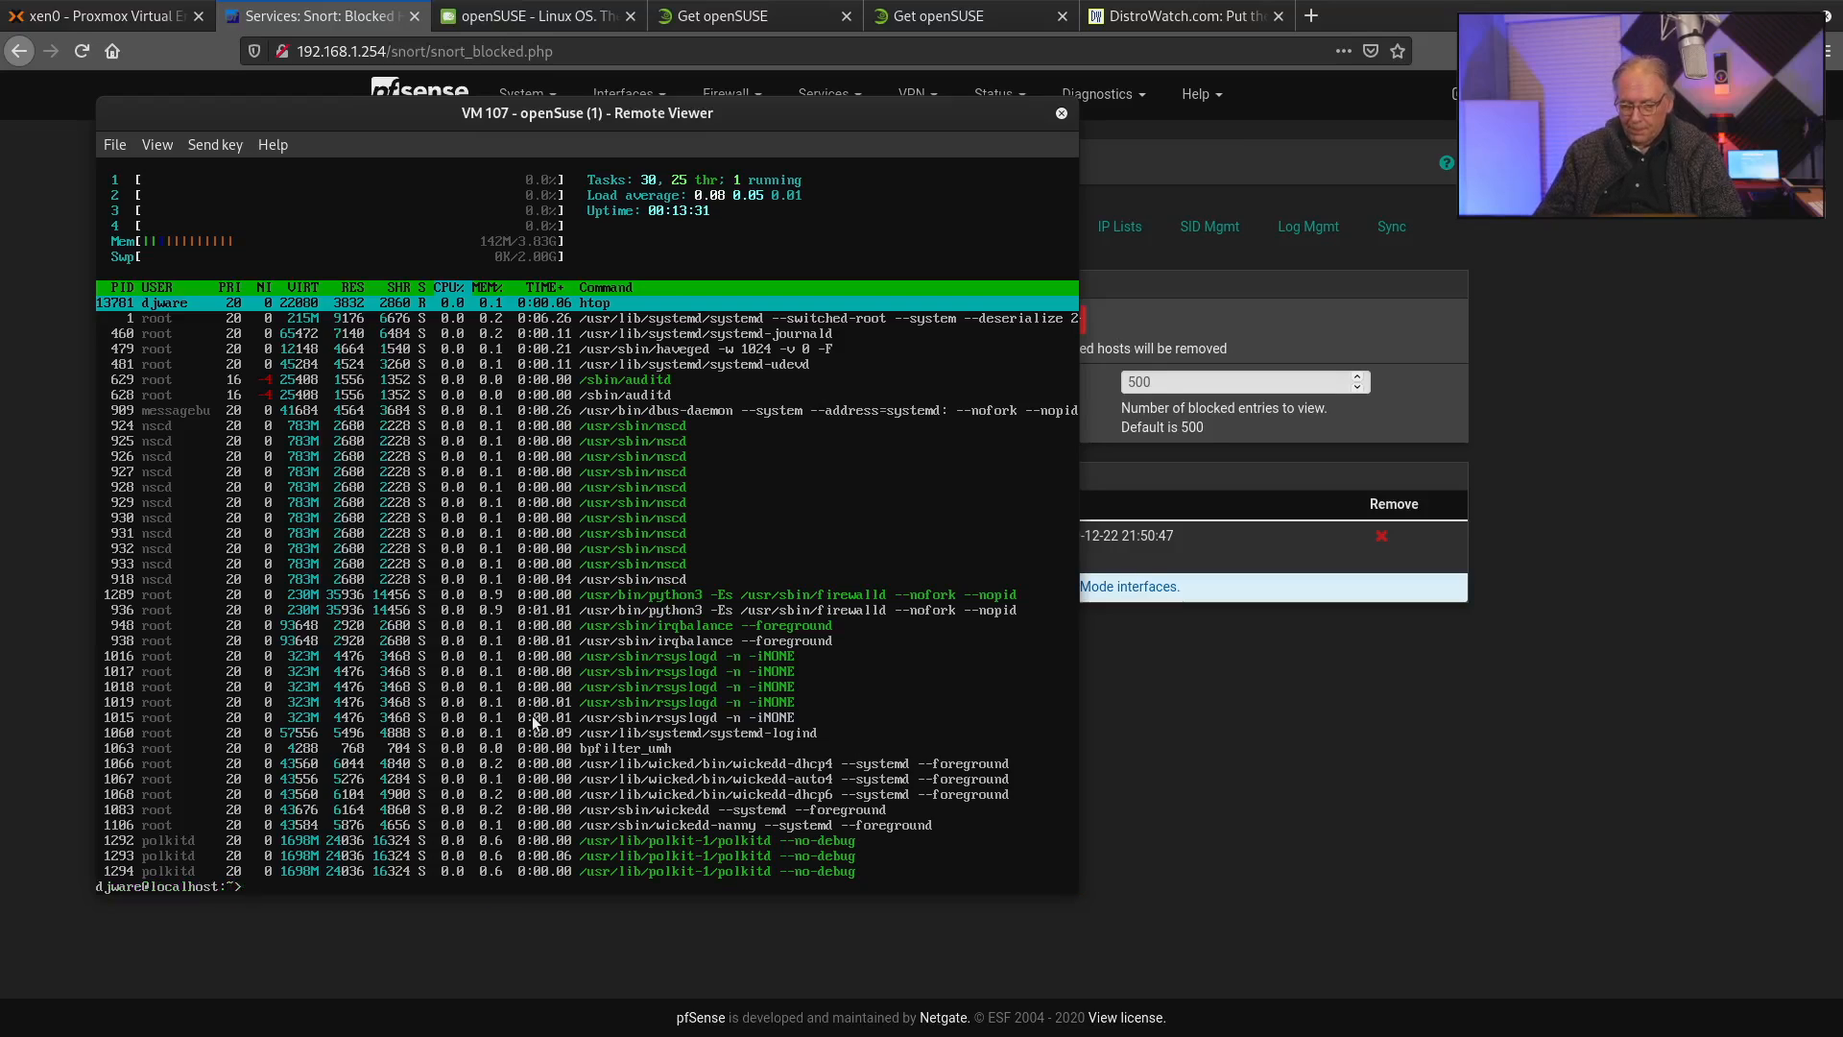
type("glances")
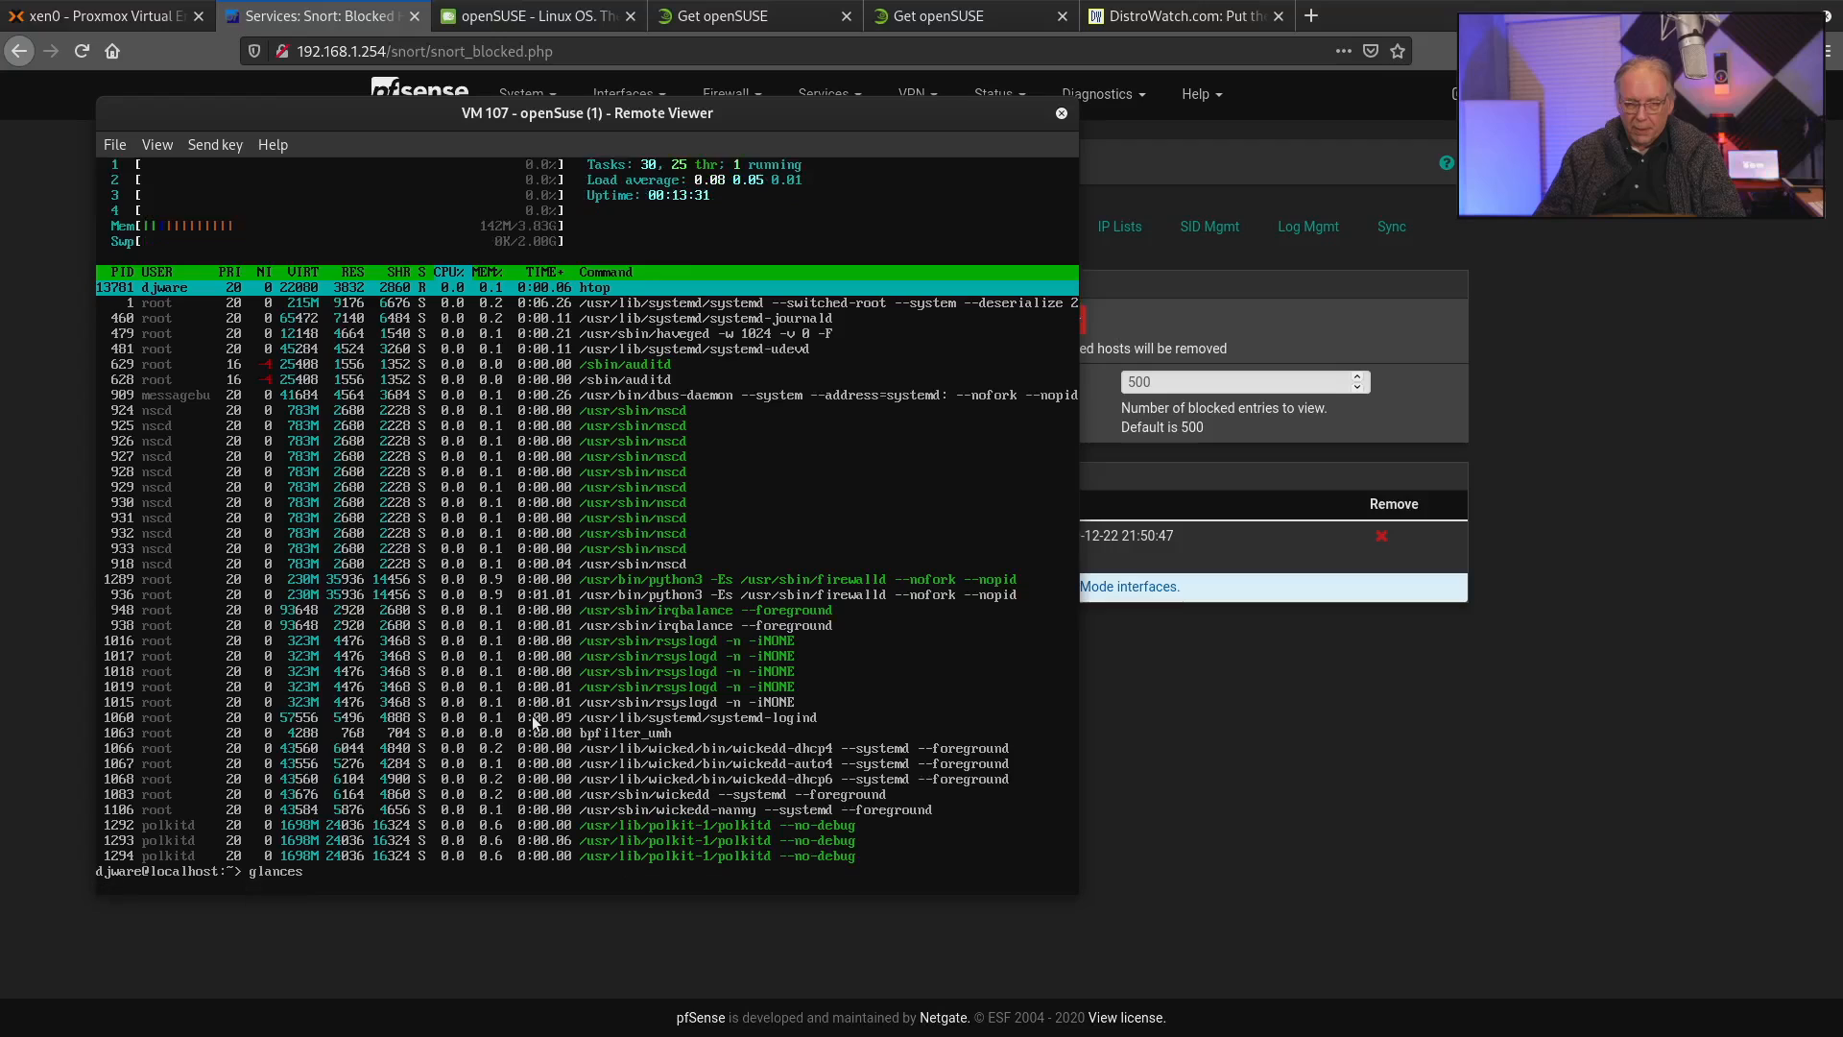
key("Return")
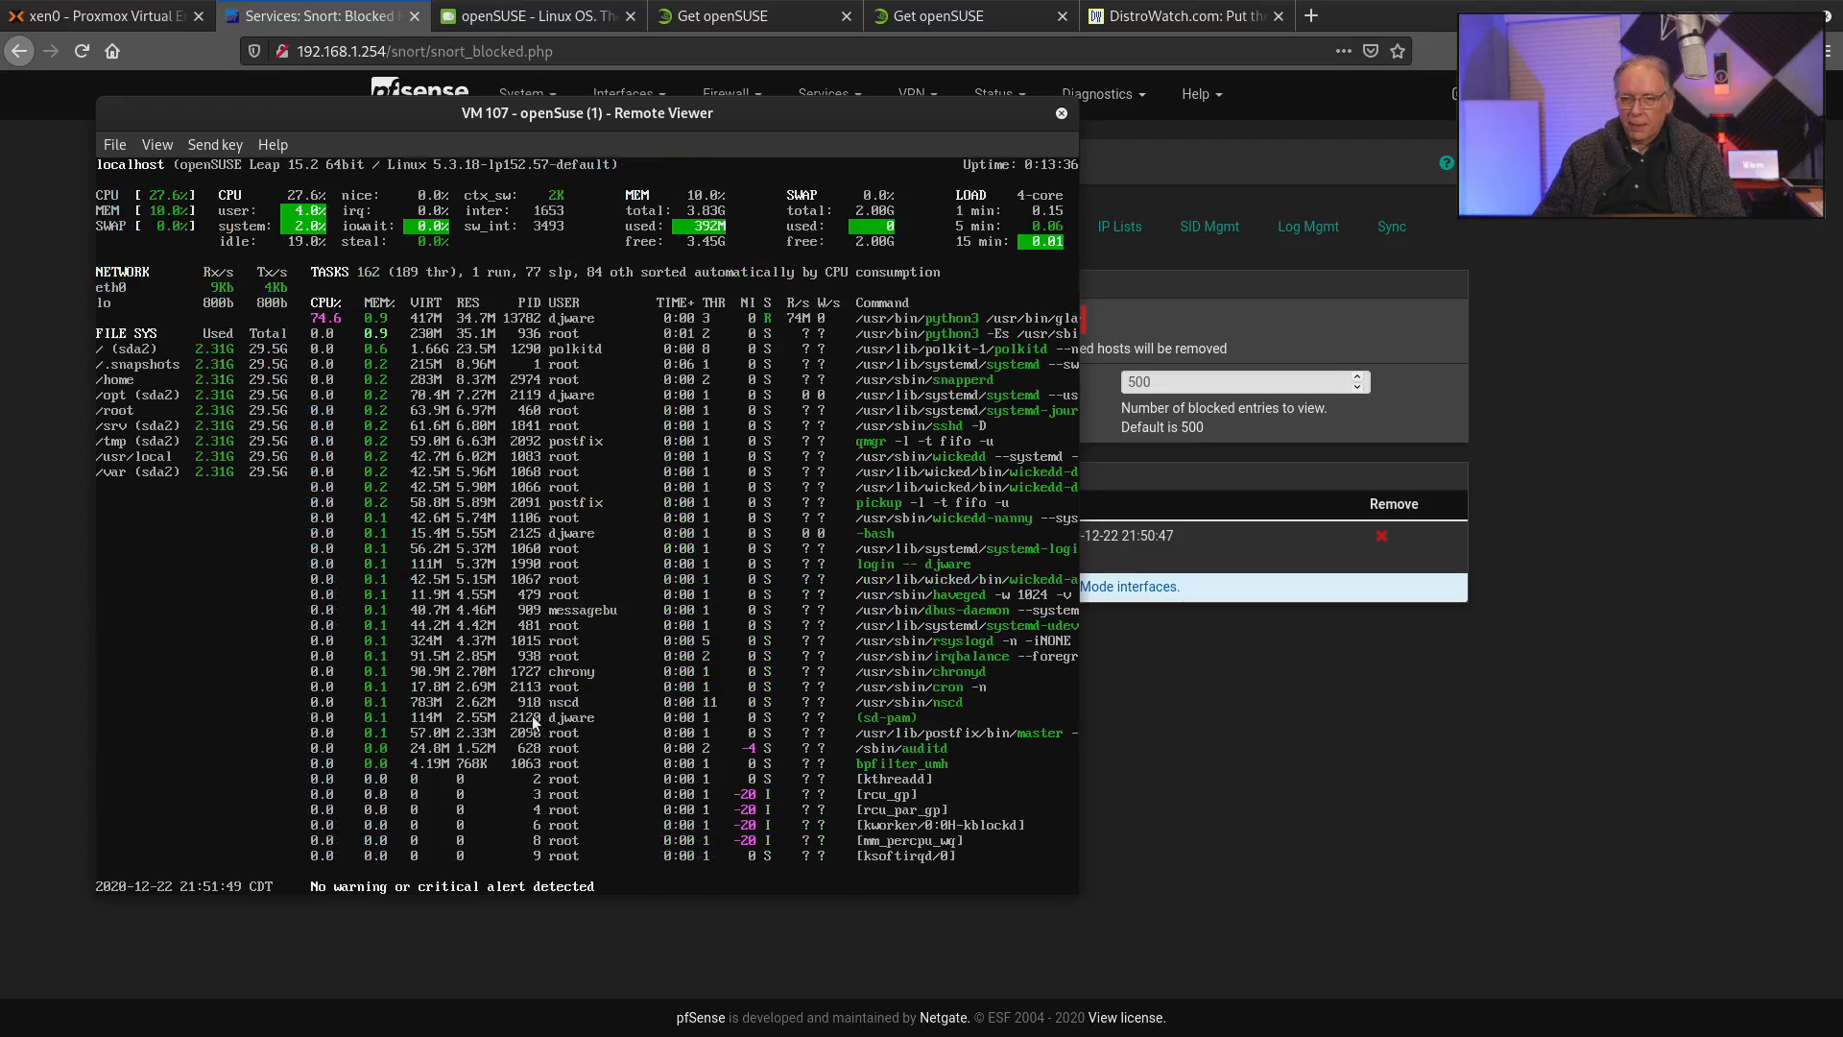
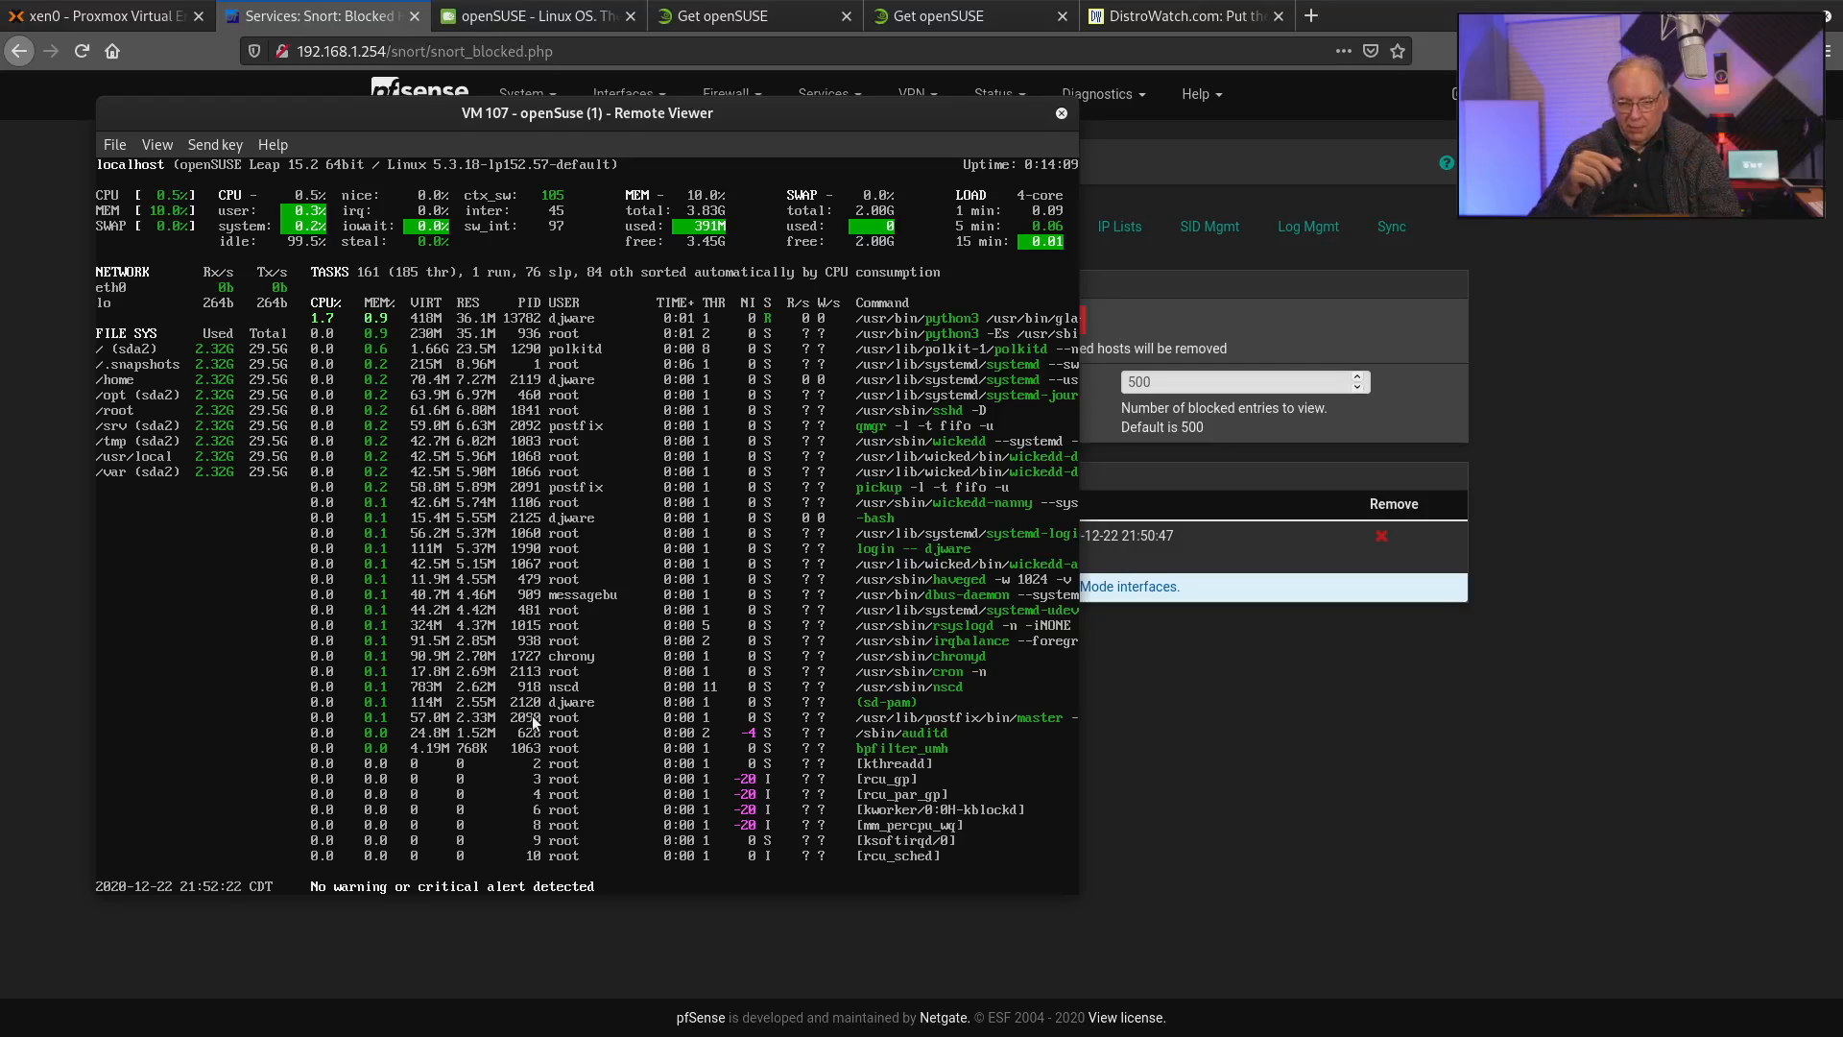
Show the per-core CPU statistics in glances and quit to the shell.
key("1")
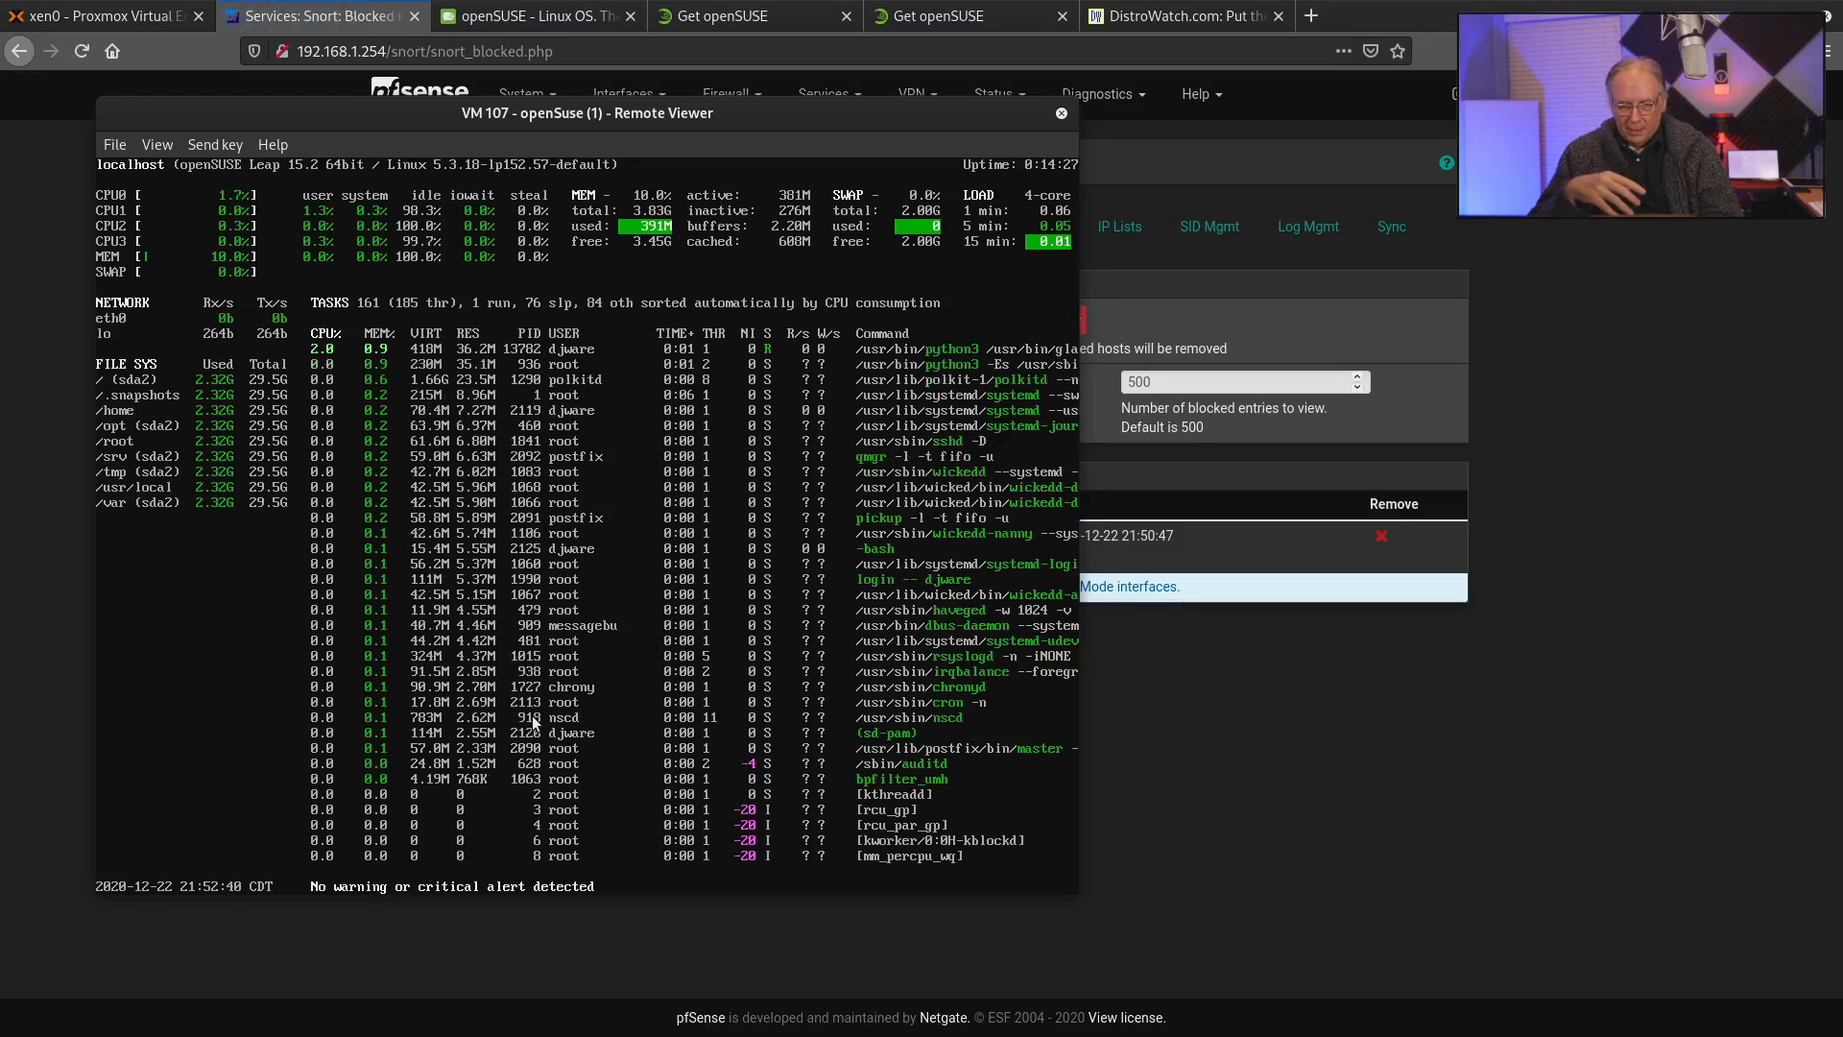
type("q")
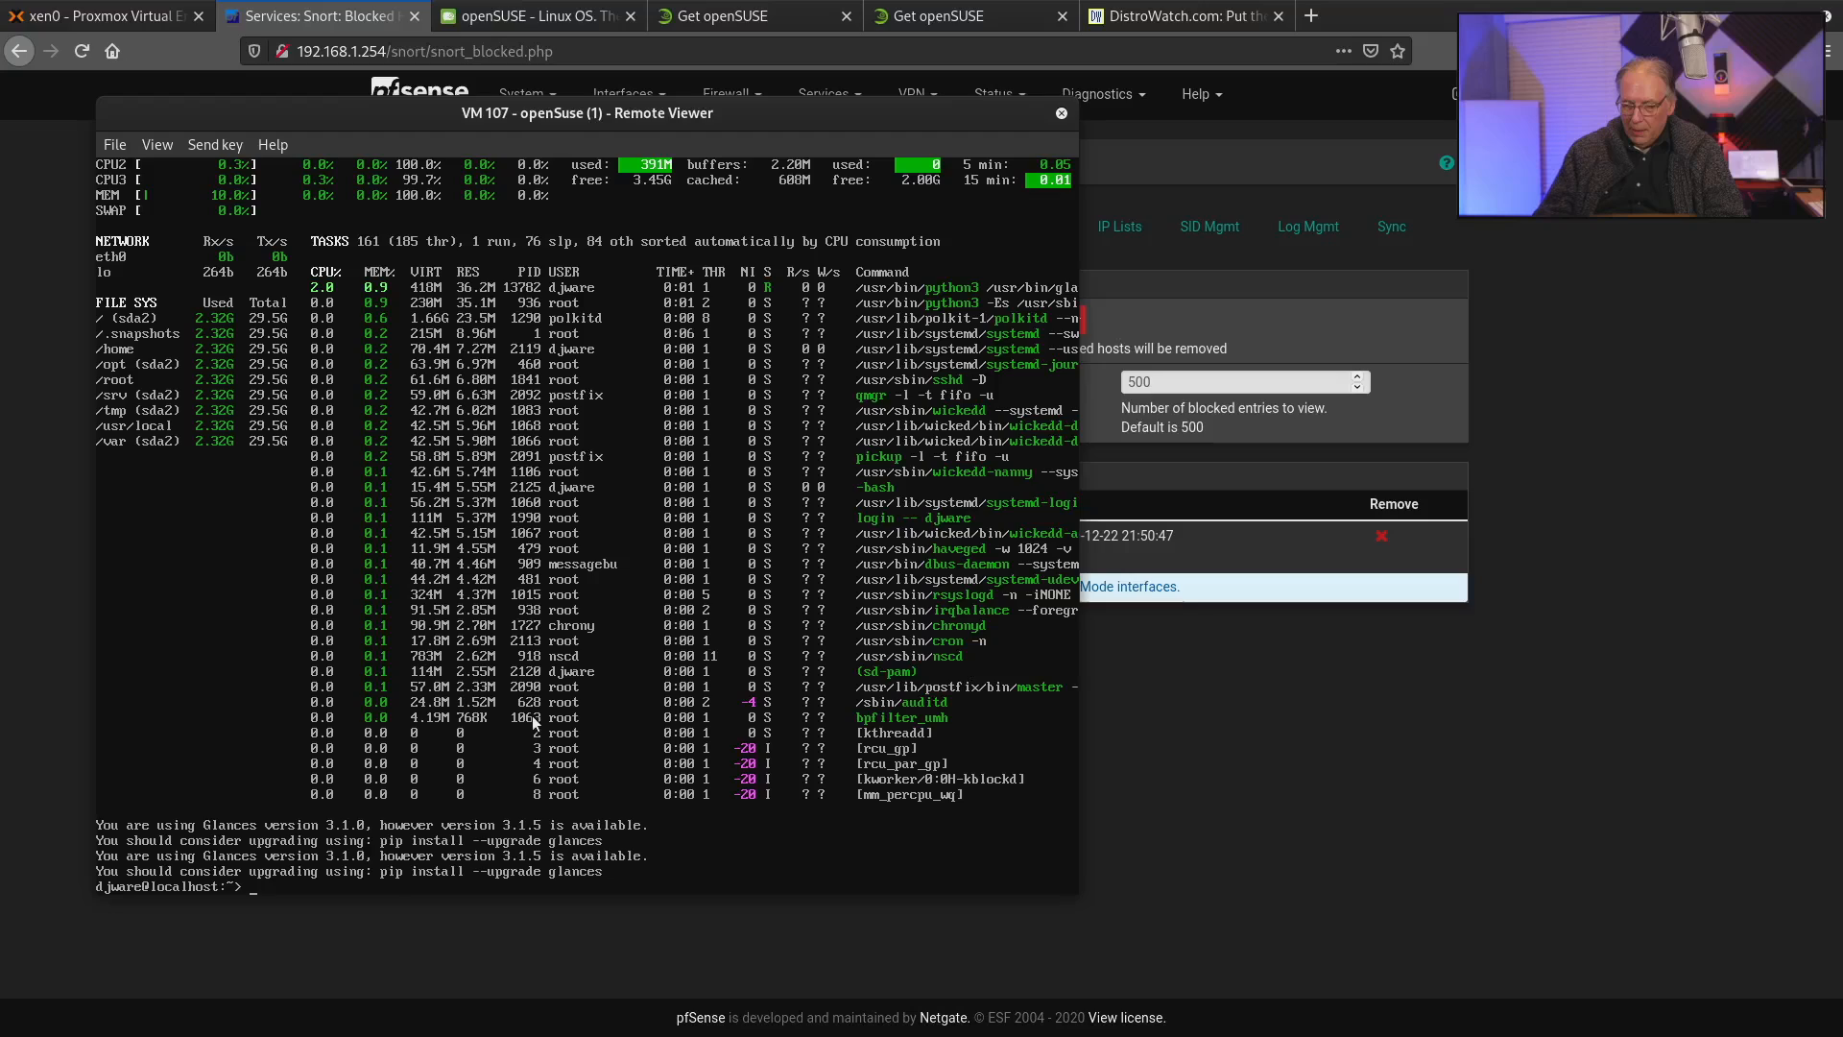
type("ls")
List the home directory's contents, change to /opt and list what is there.
key("Return")
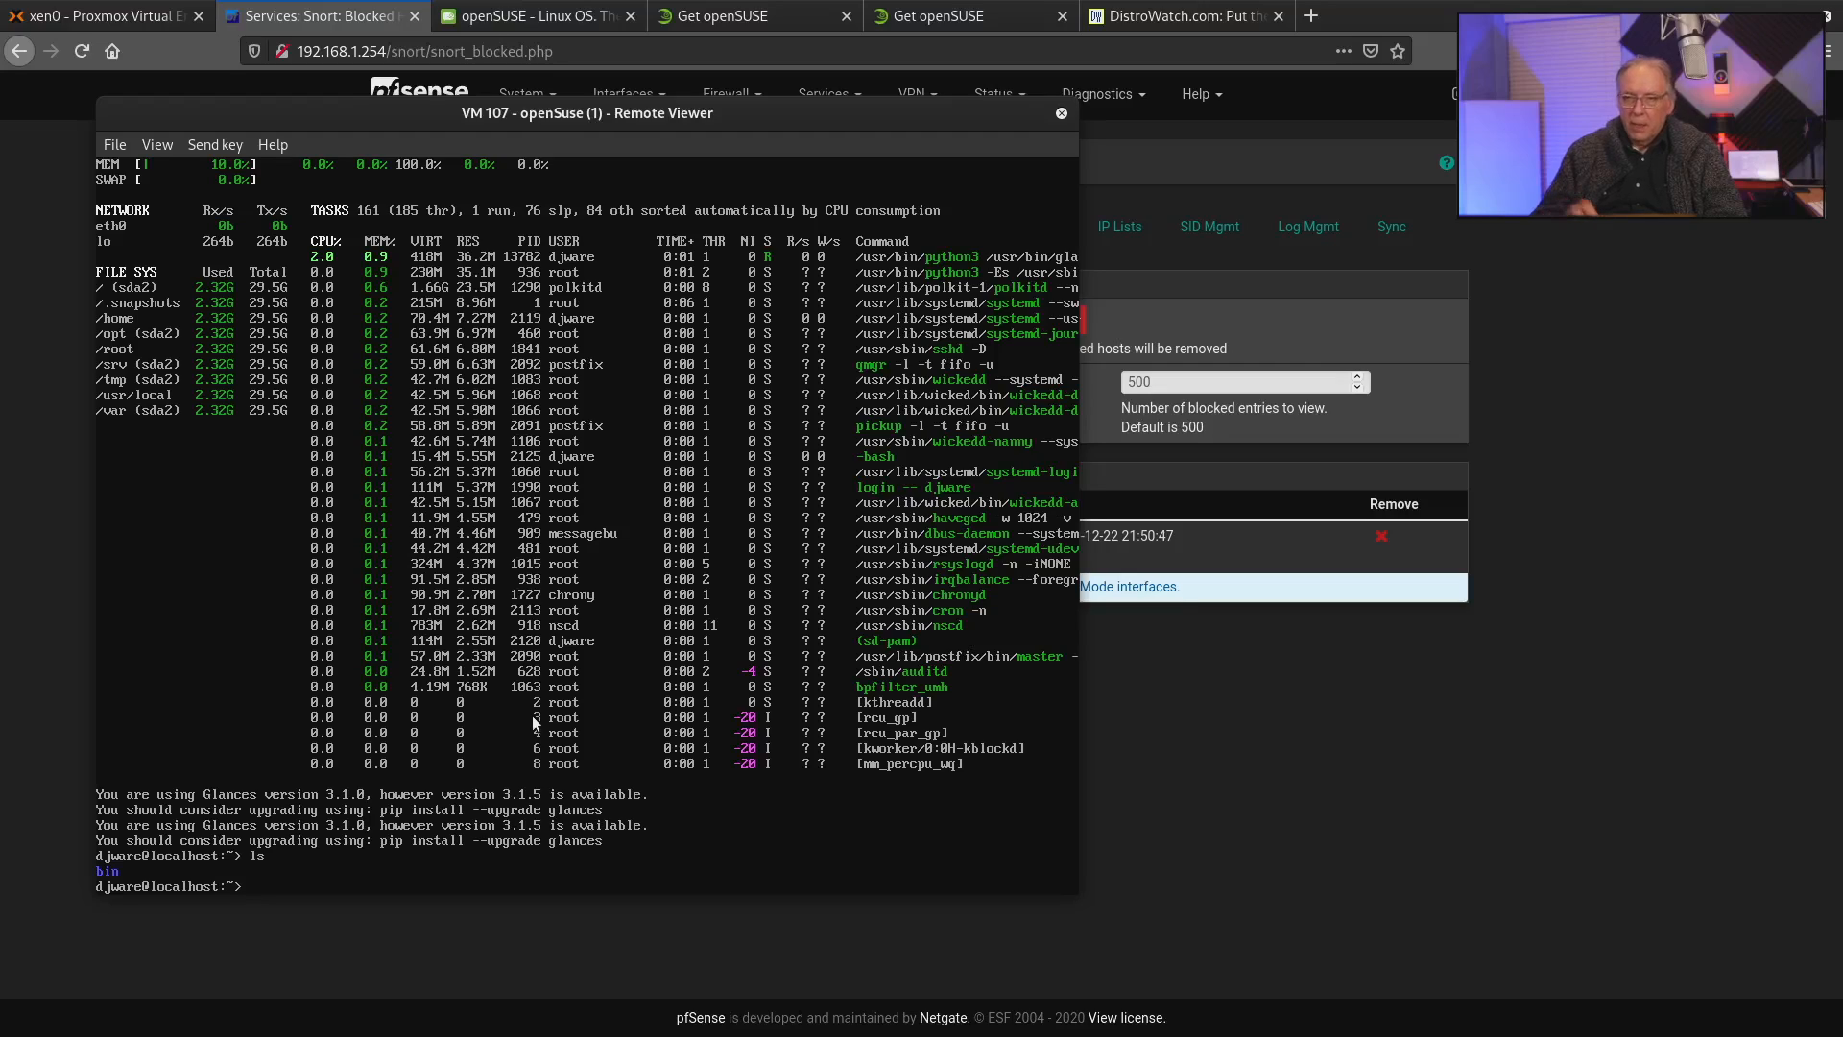
type("cd /opt")
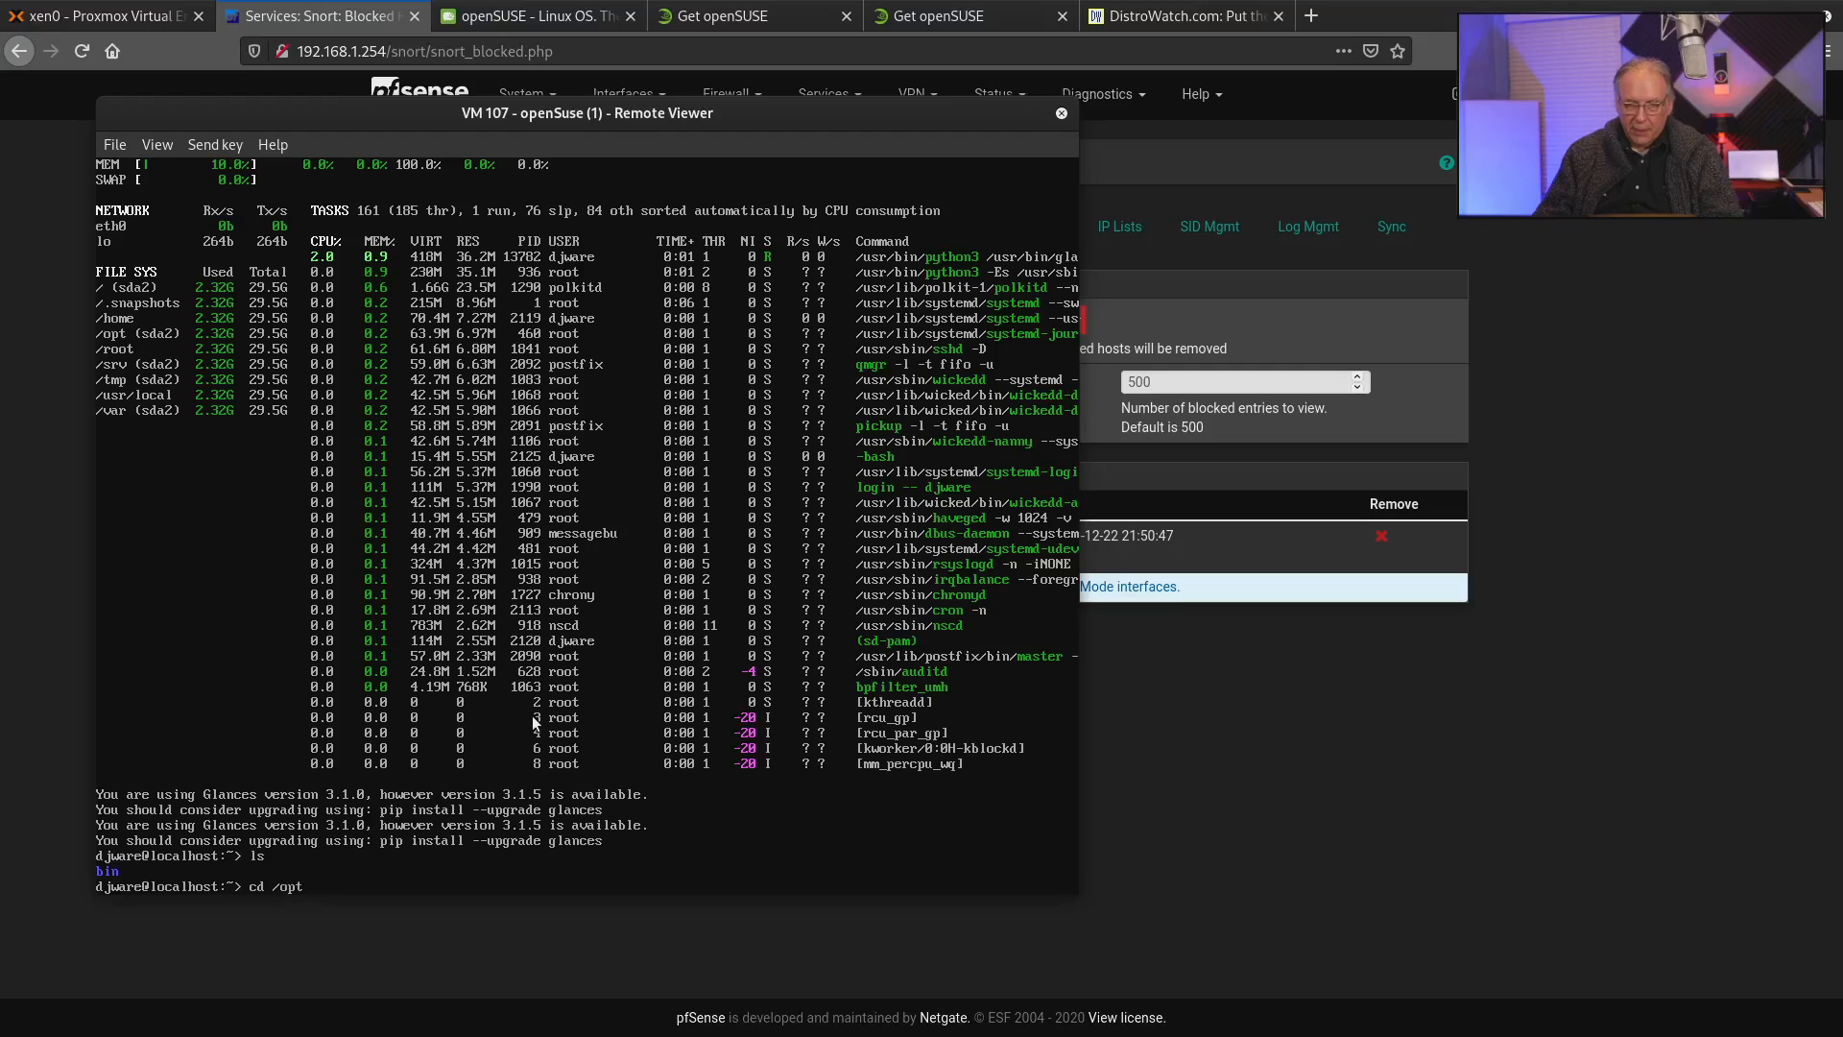
key("Return")
type("l")
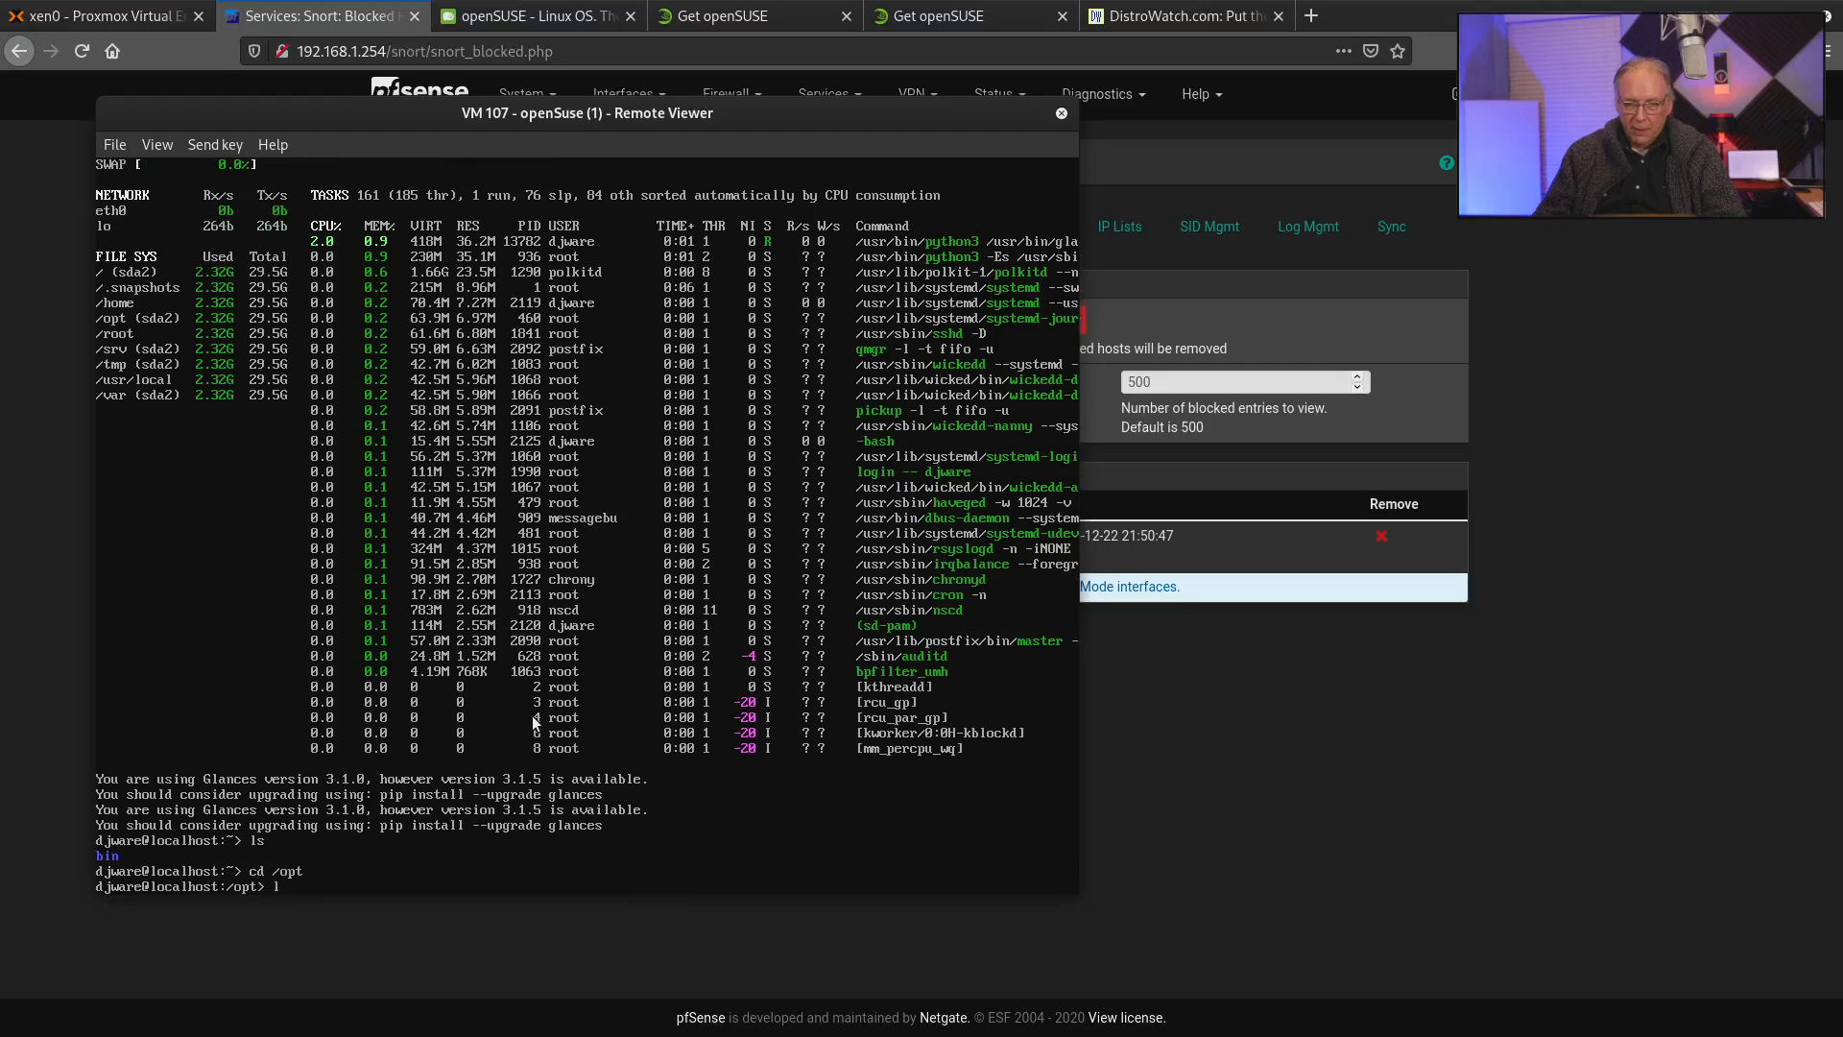
type("s")
key("Return")
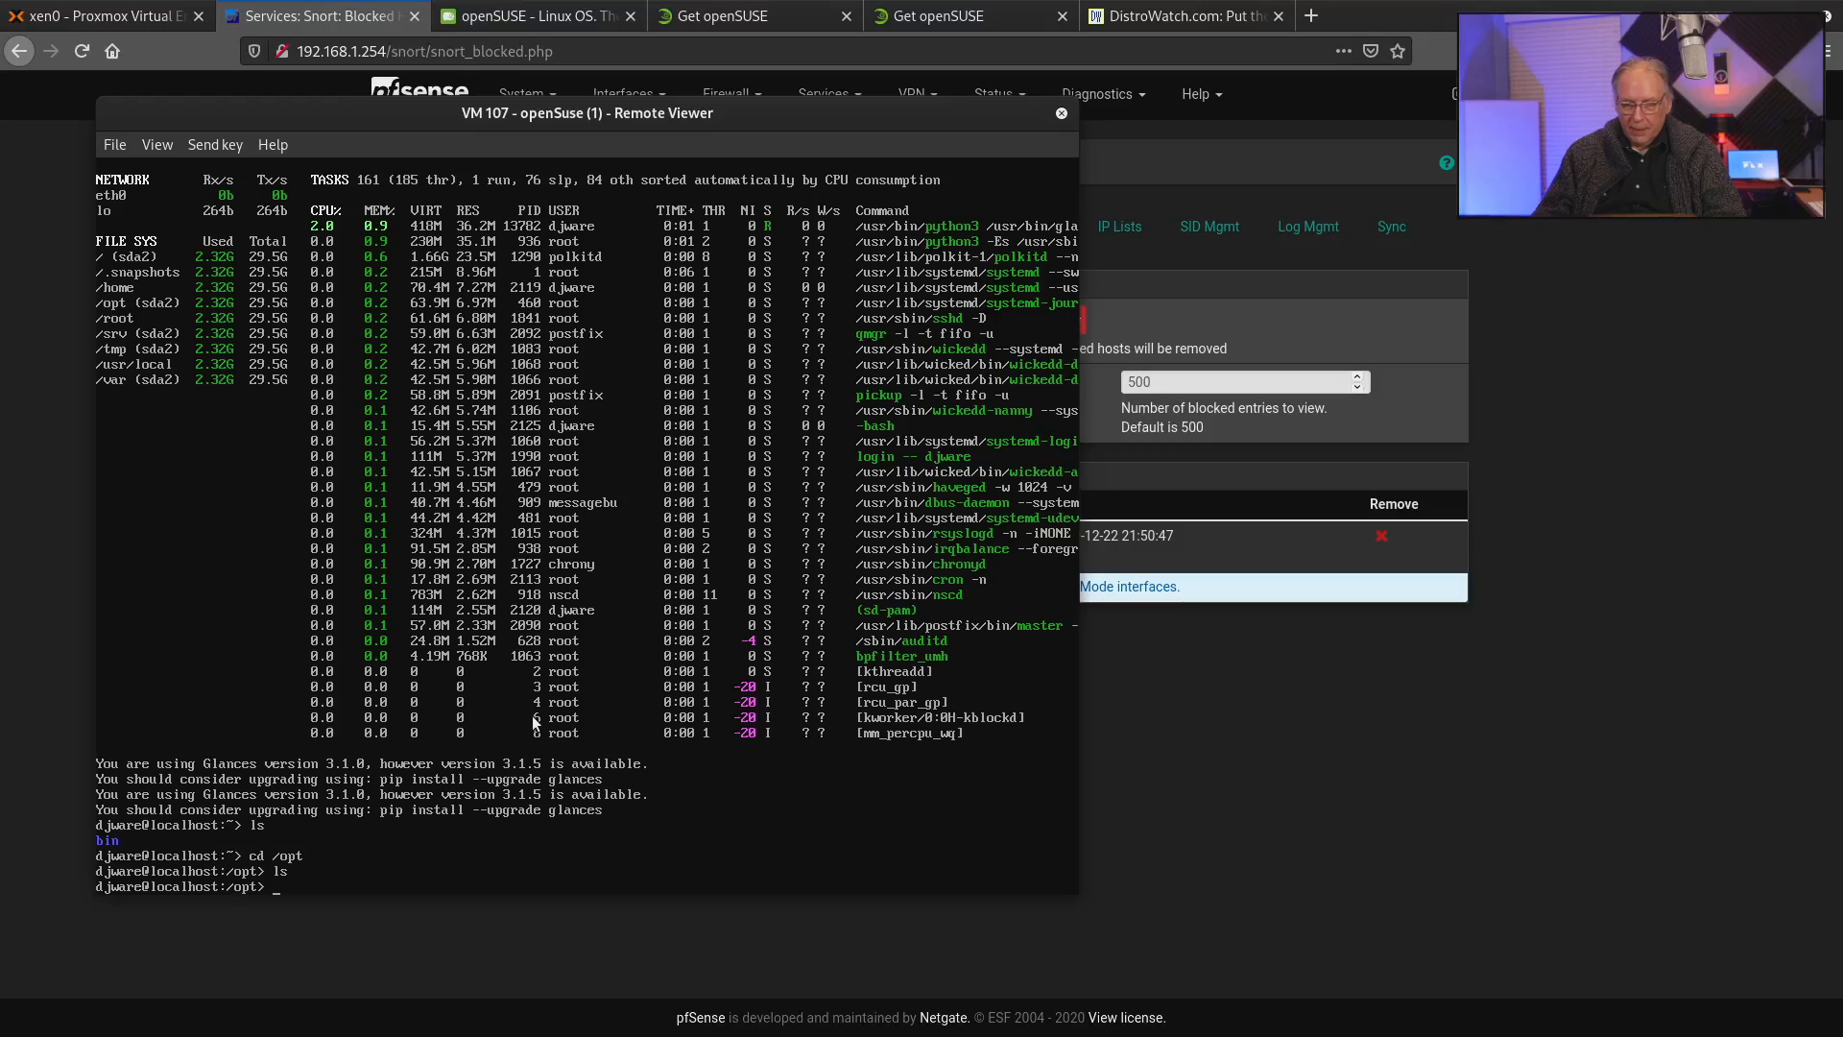
type("sudo git clone https:")
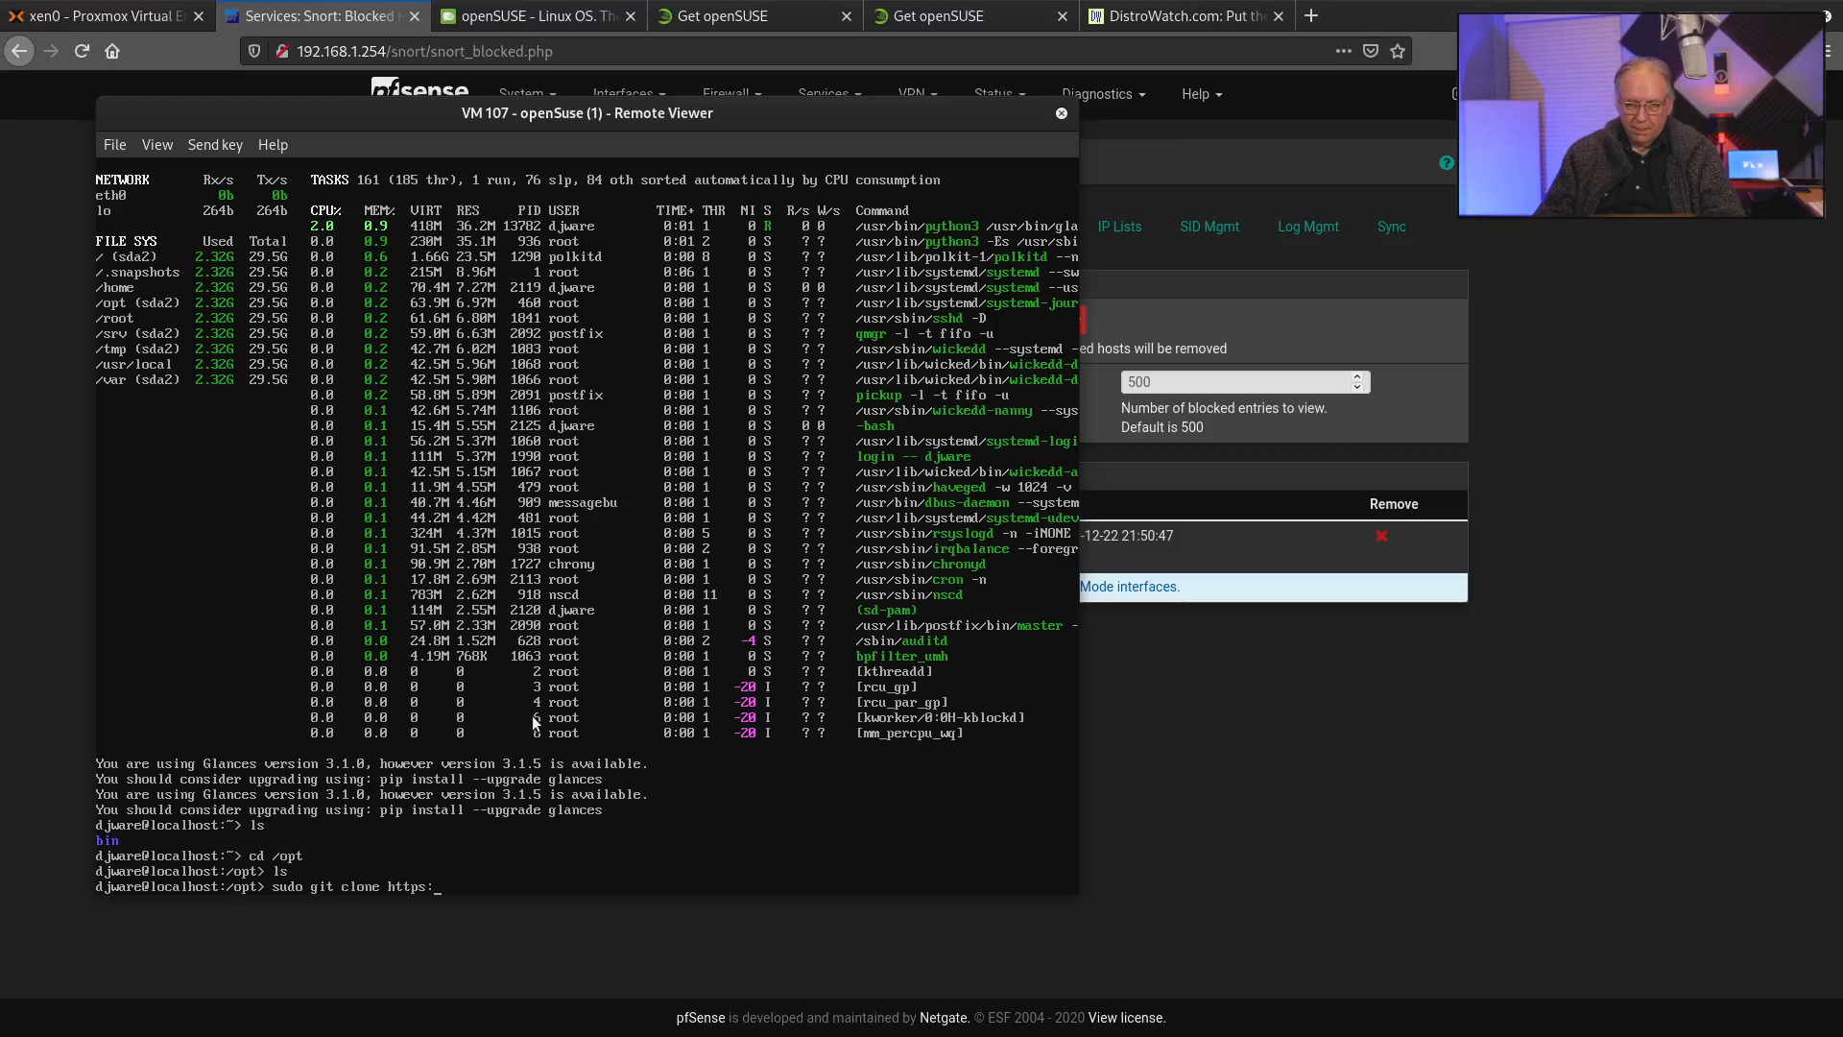
type("//github.")
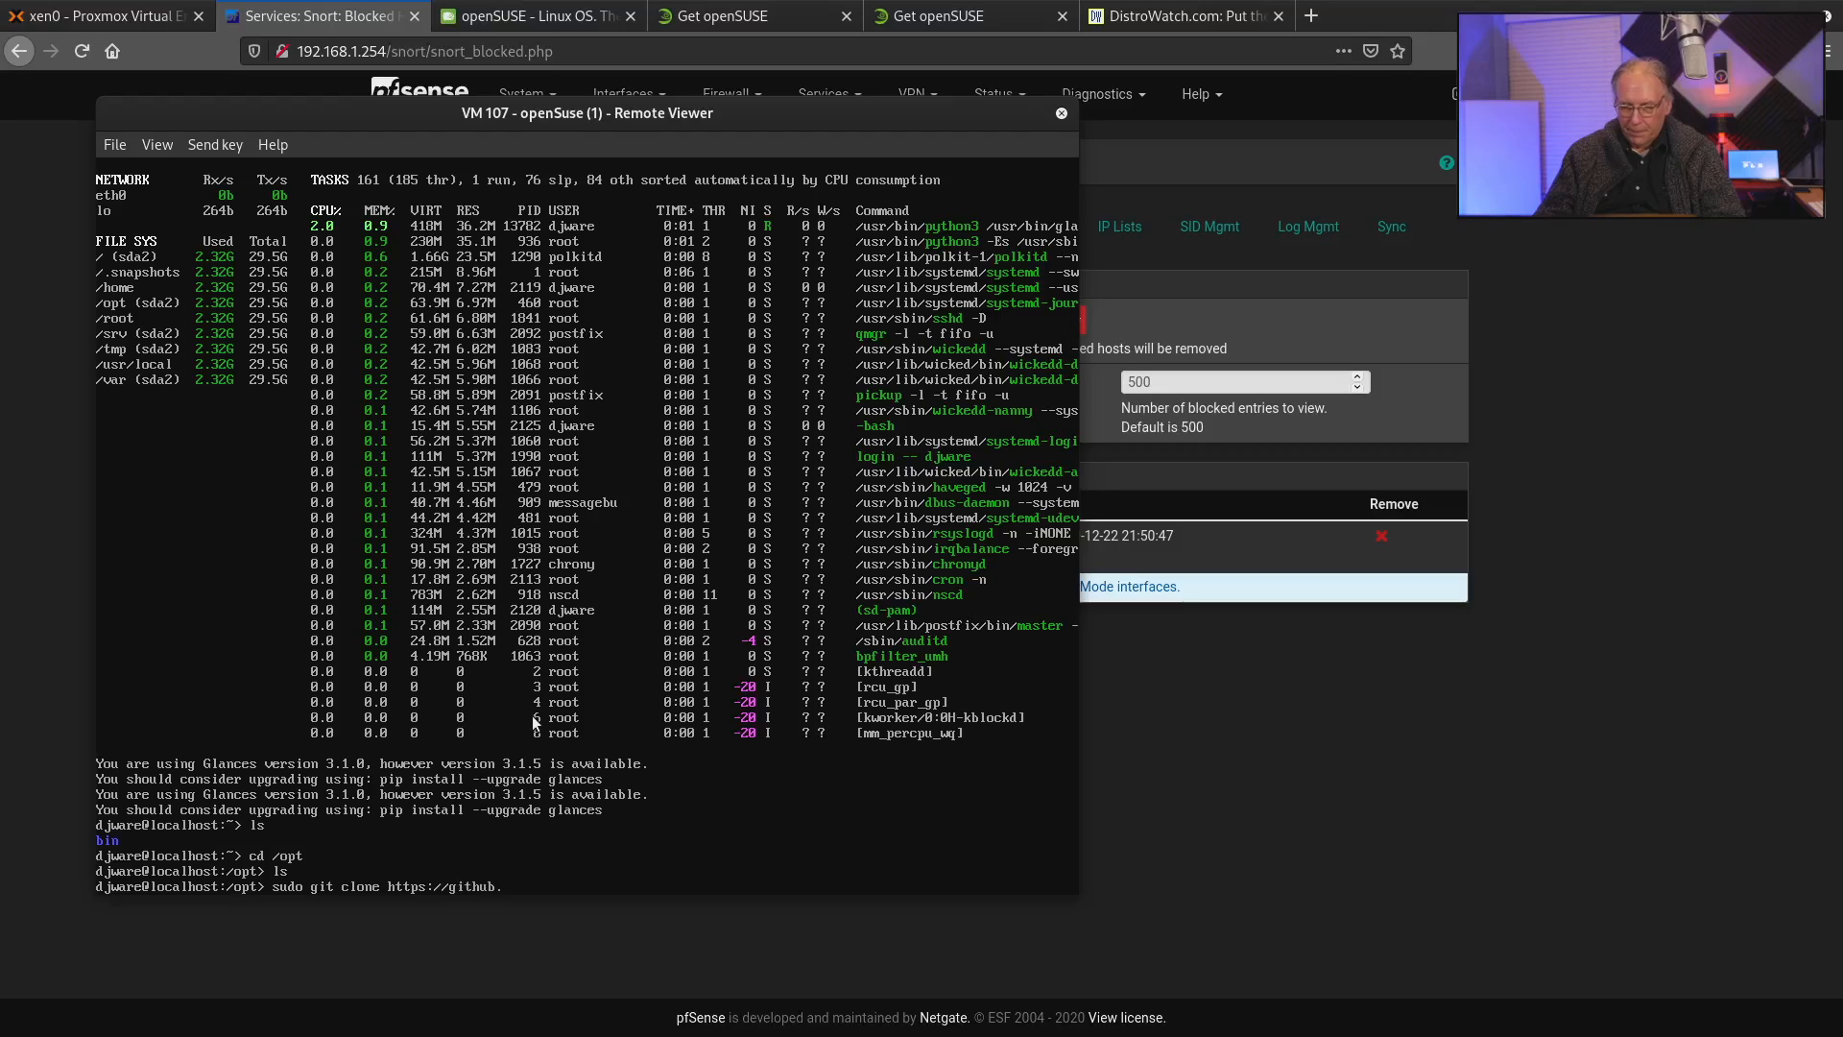
type("com/")
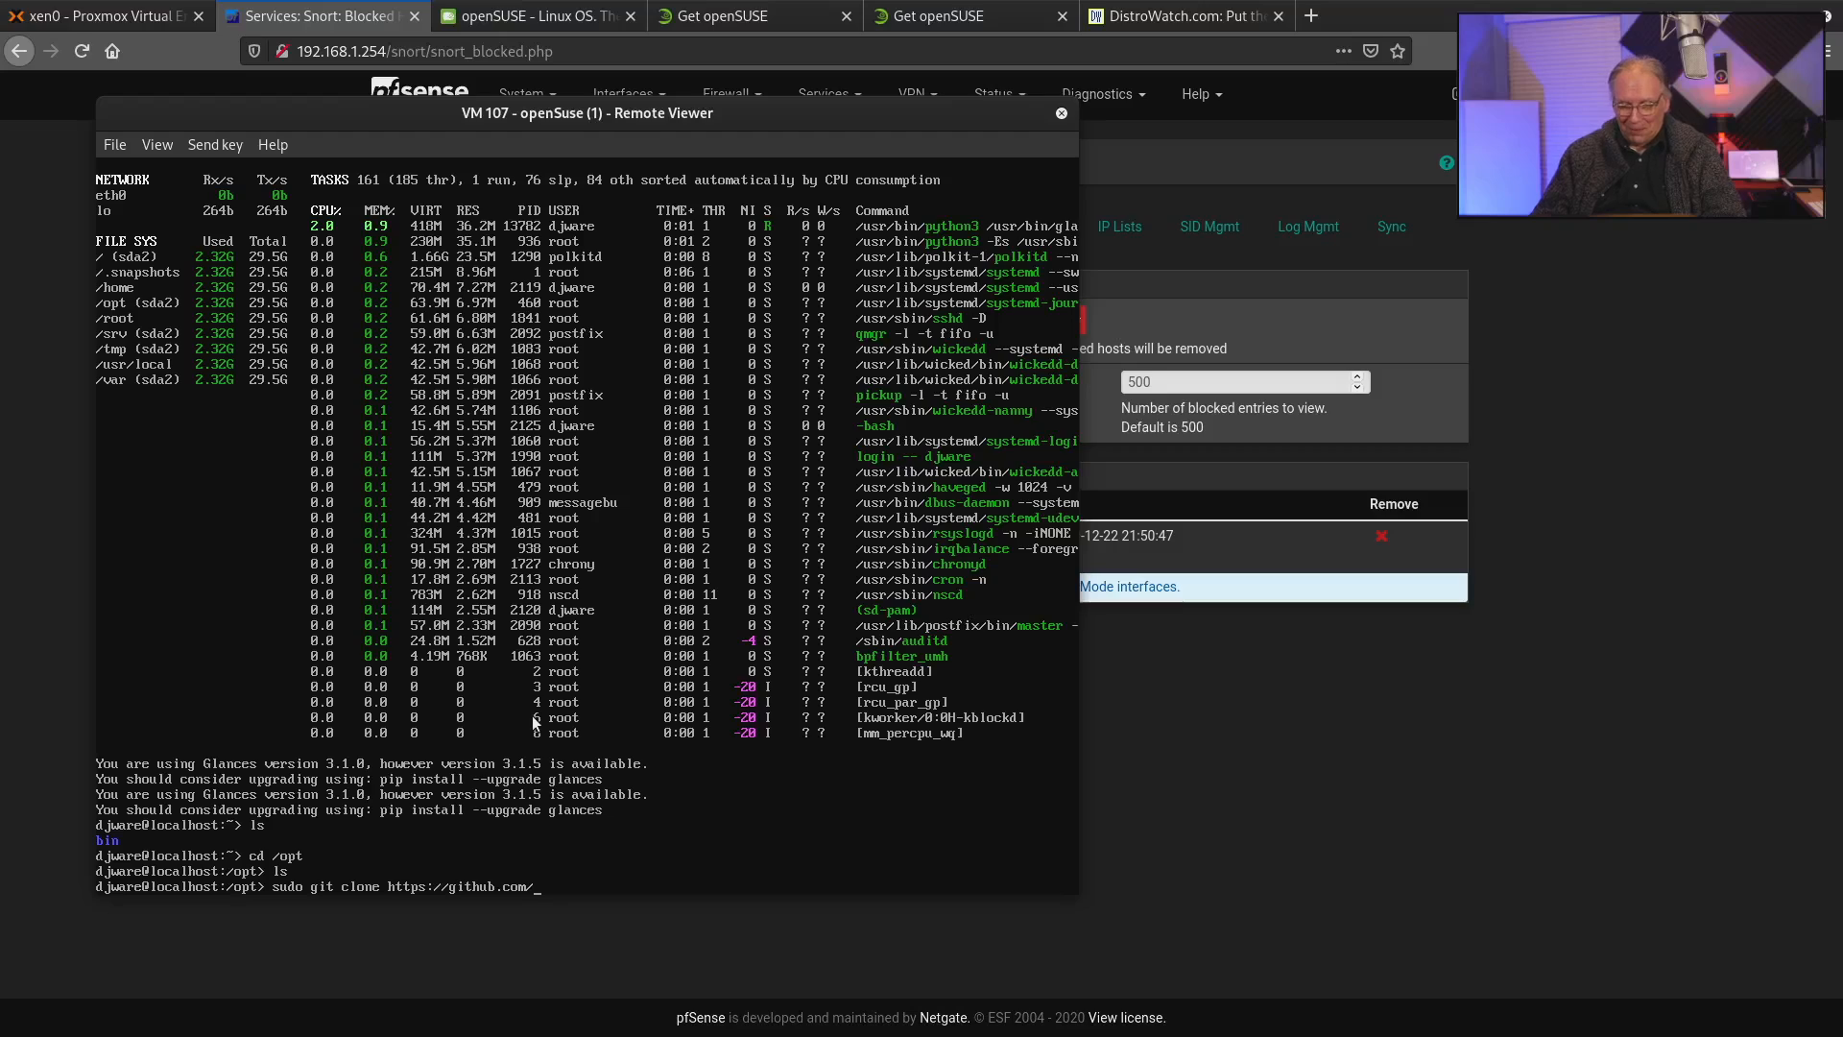
type("CISofy/")
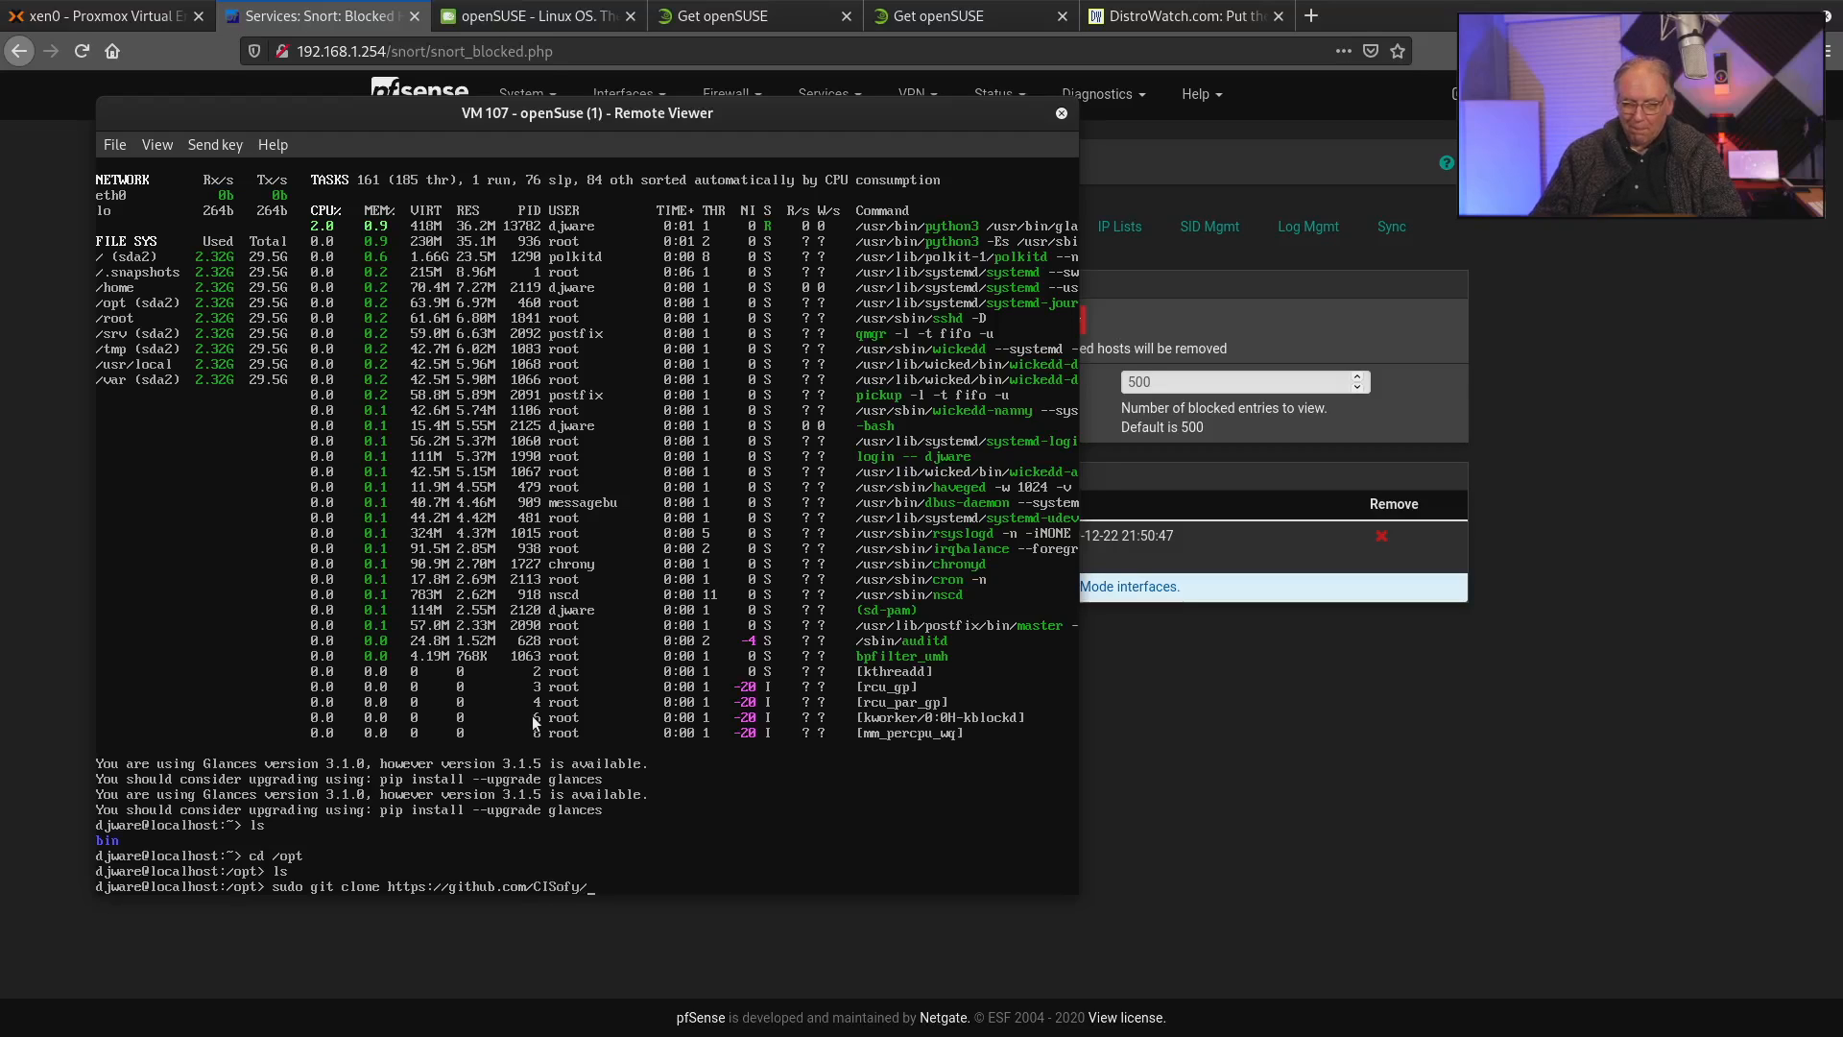
type("lynis.git")
key("Return")
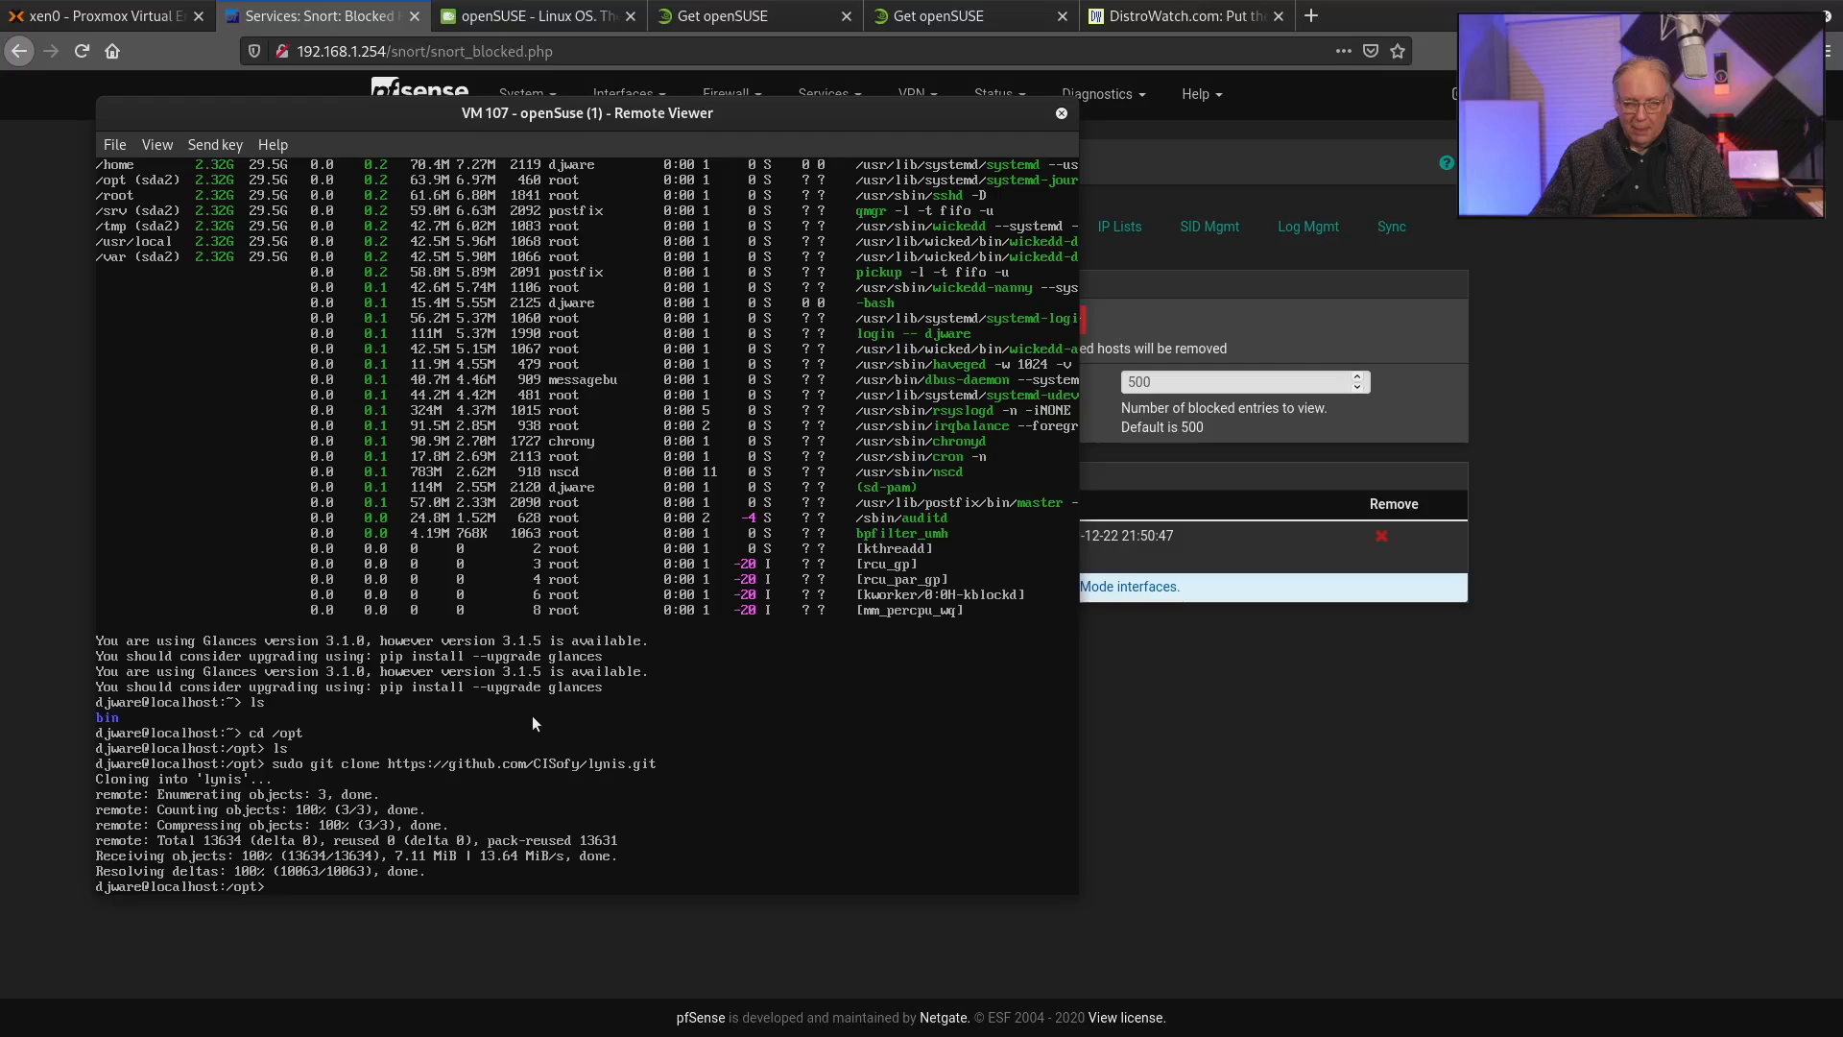
Enter the lynis directory and try to start the audit with "sudo lynis audit system".
type("cd lynis")
key("Return")
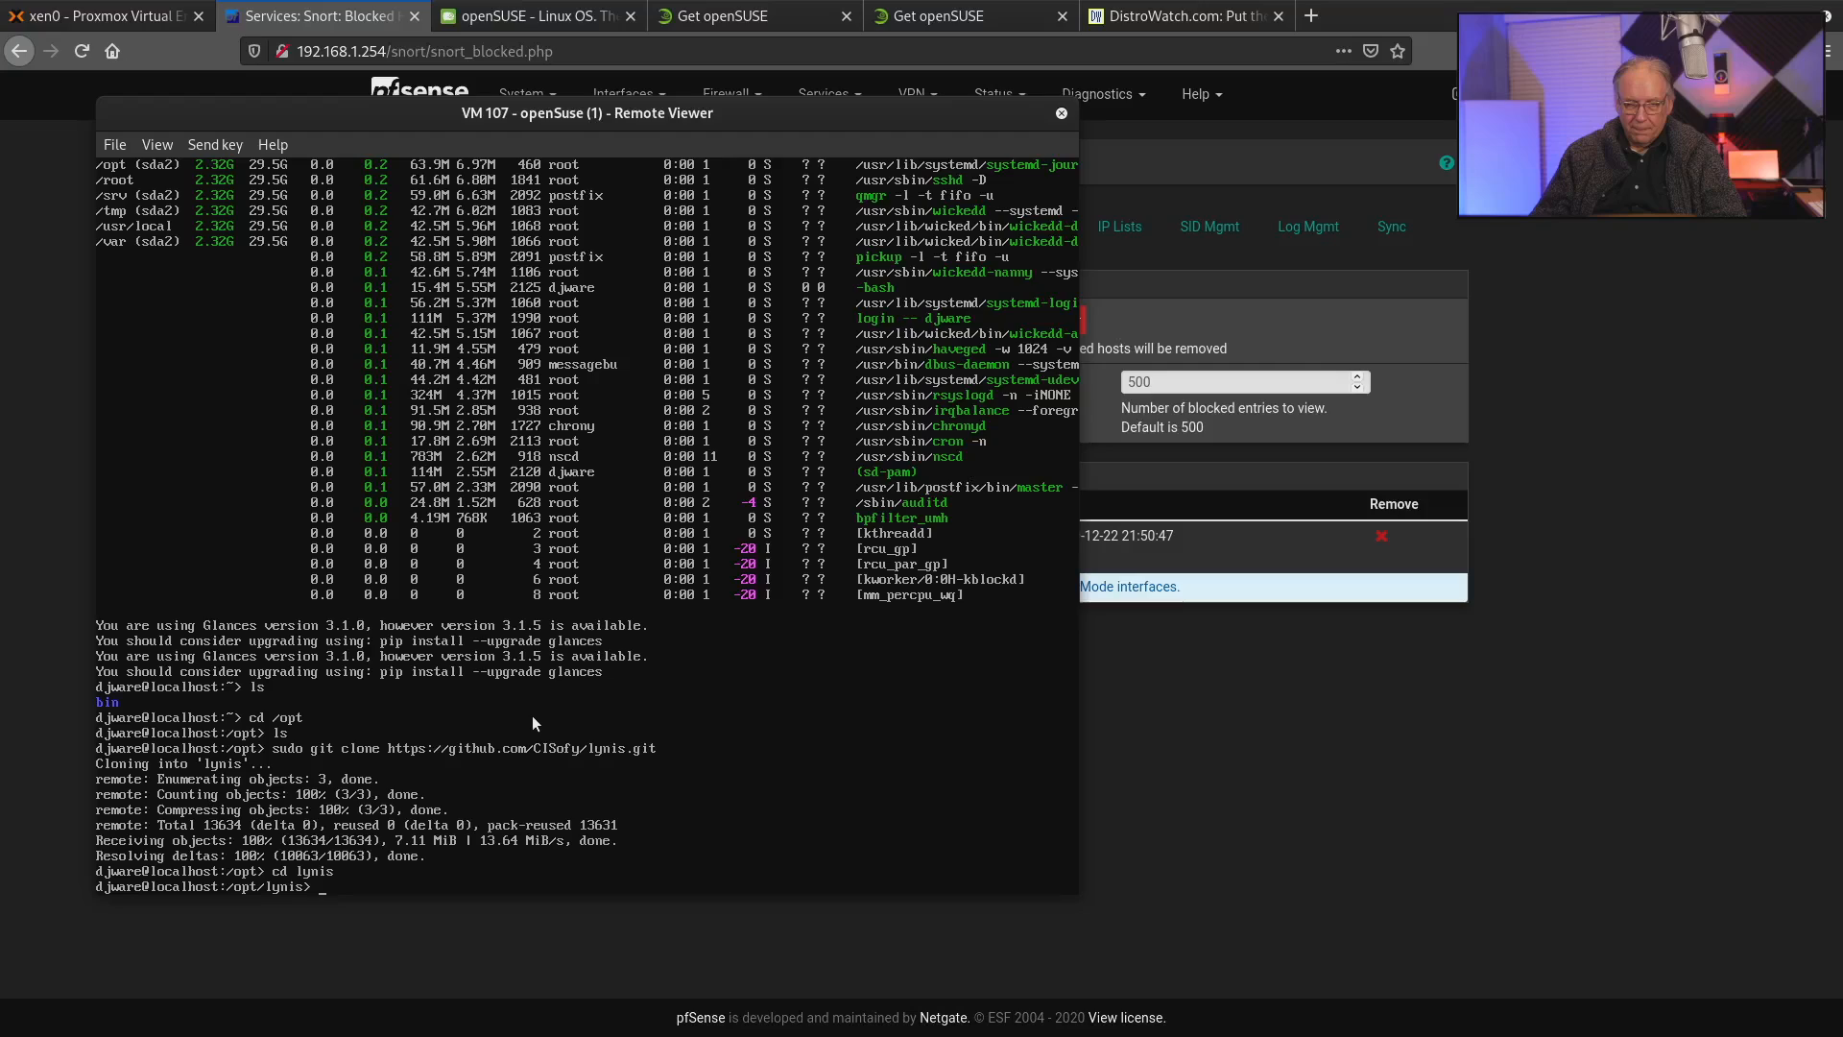
type("sudo lynis audit system")
key("Return")
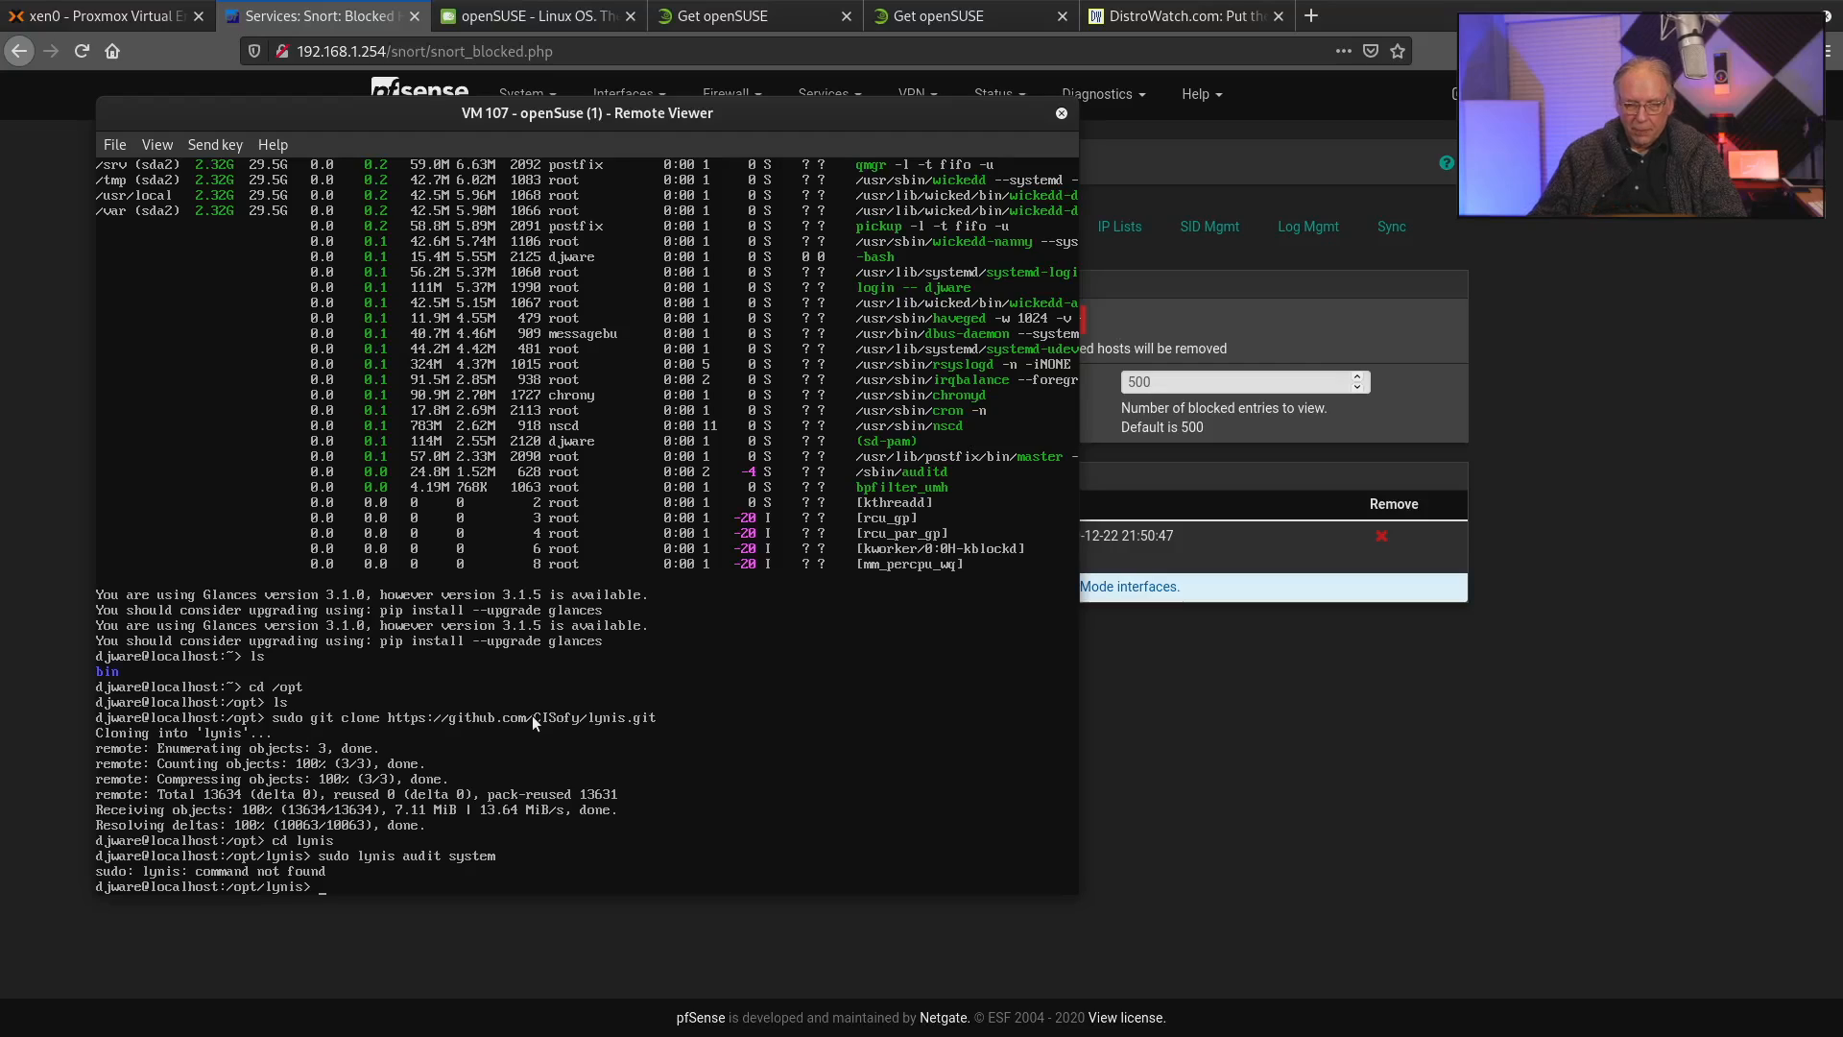
Run the security audit from the current directory with "sudo ./lynis audit system" and move the viewer window toward the middle of the desktop.
key("Up")
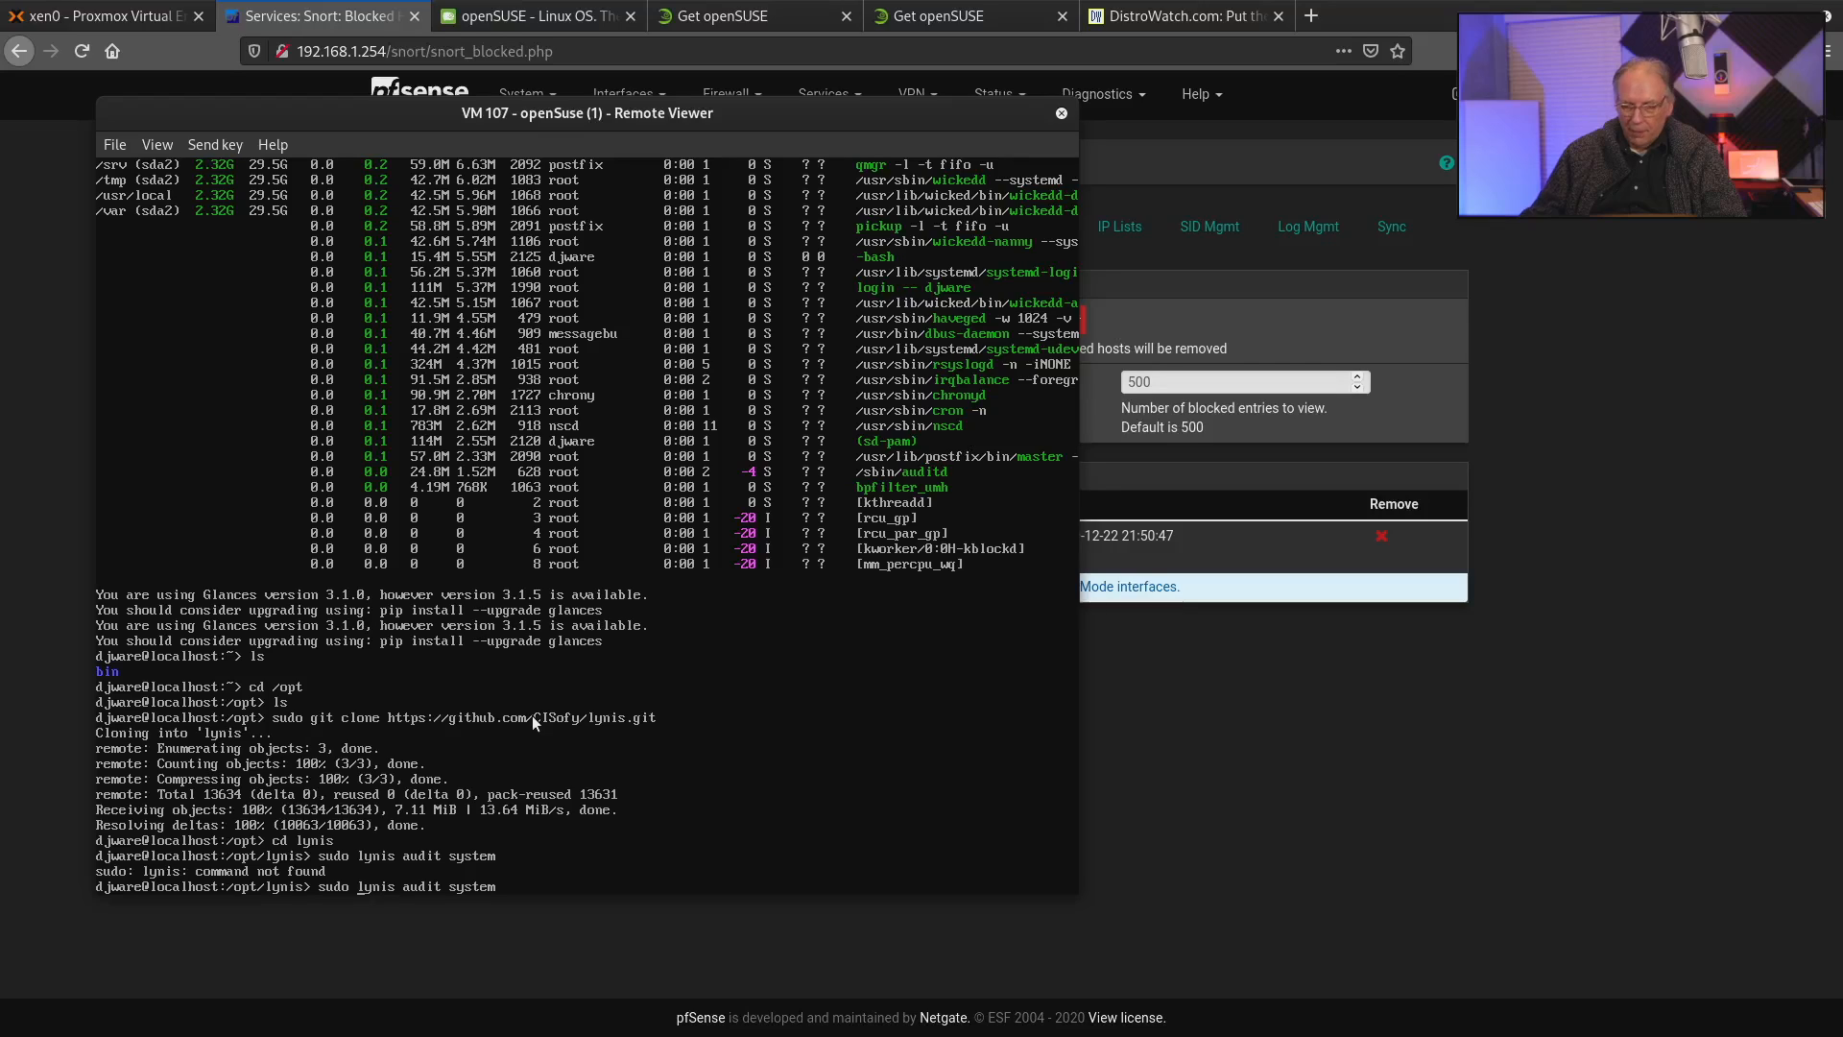
type("./")
key("Return")
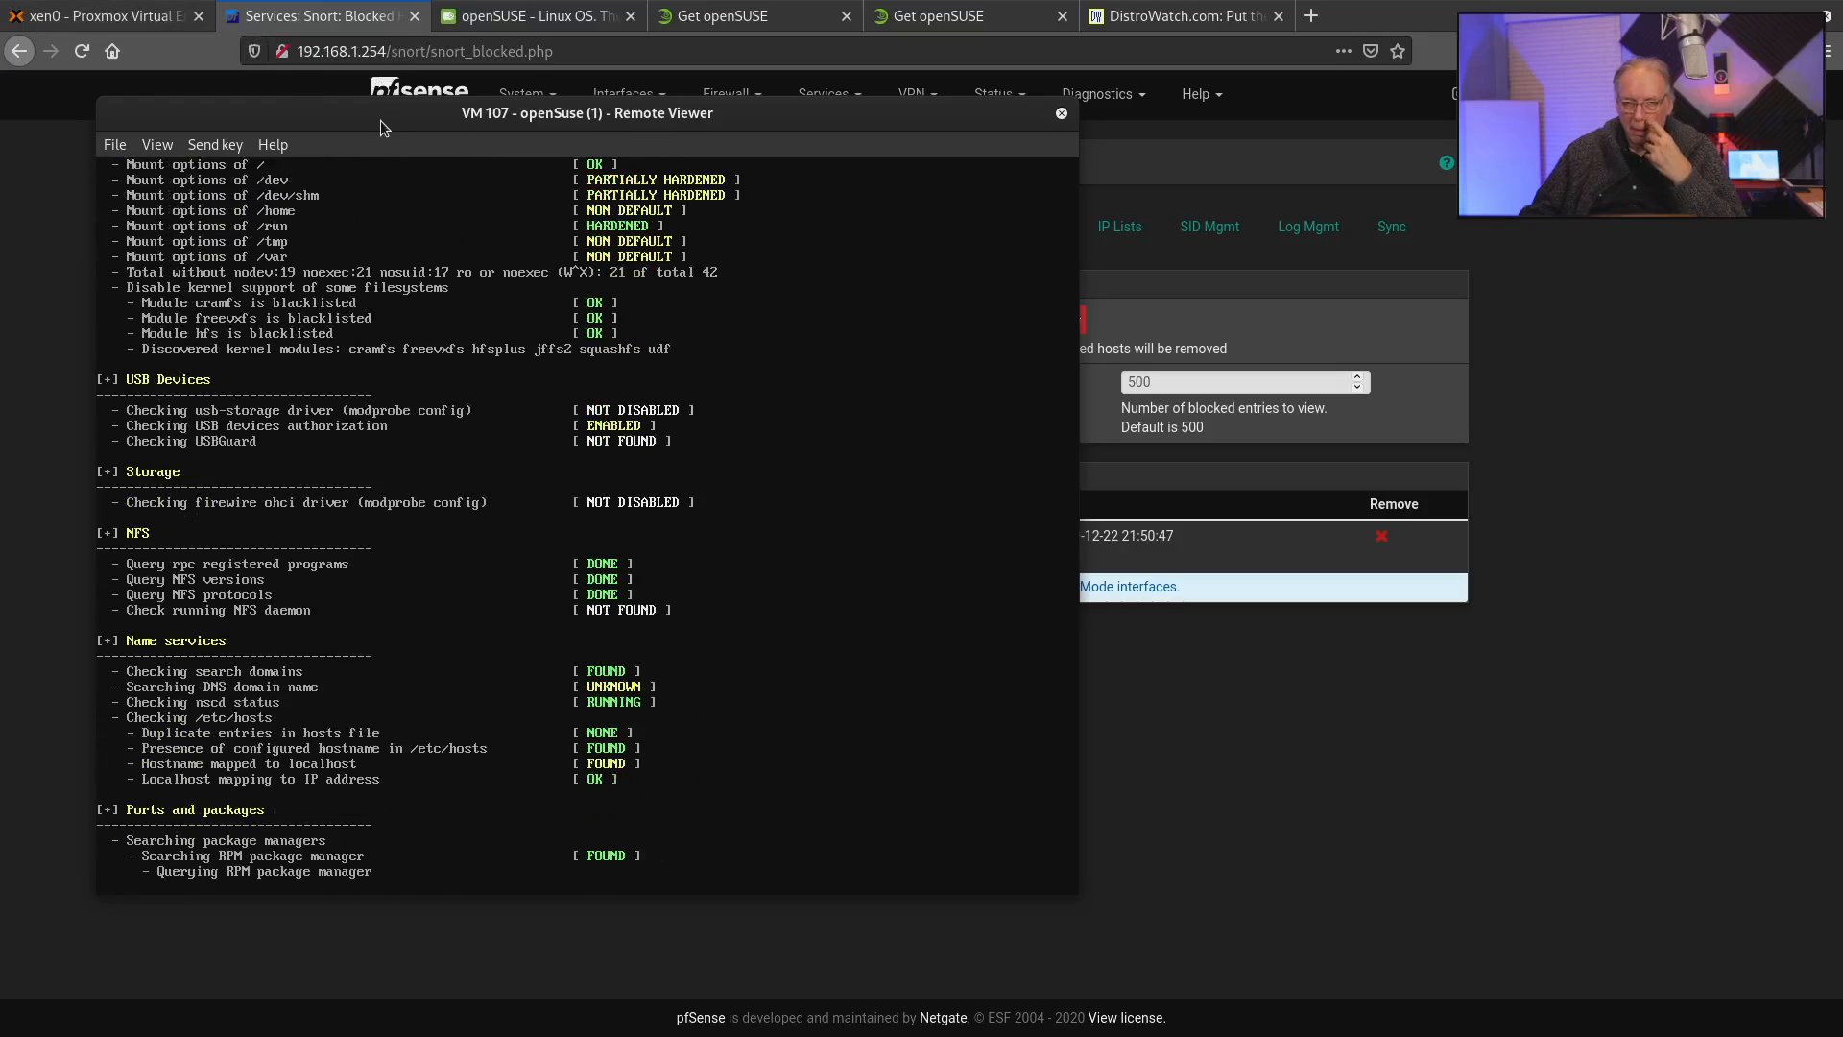
left_click_drag(381, 128, 711, 168)
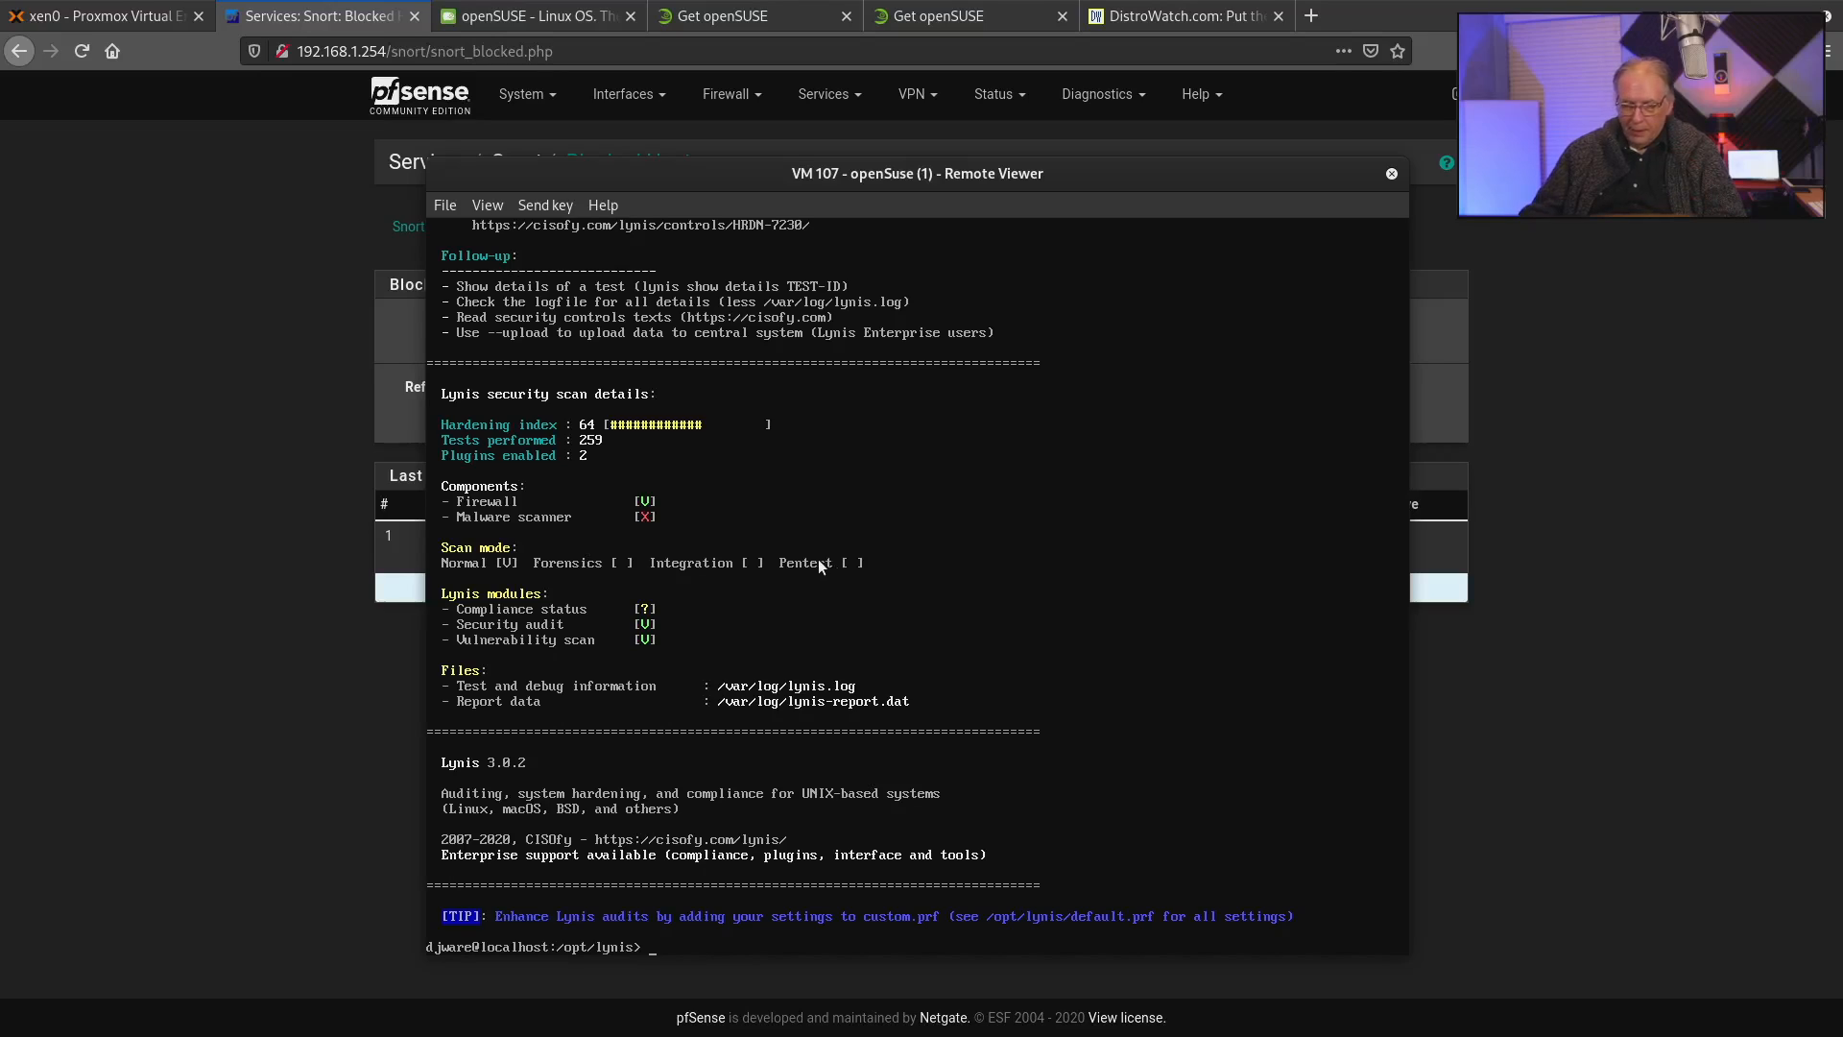
Switch to pfSense, remove the host 74.205.112.120 from Snort's blocked hosts, and go back to the Proxmox page.
left_click(579, 1017)
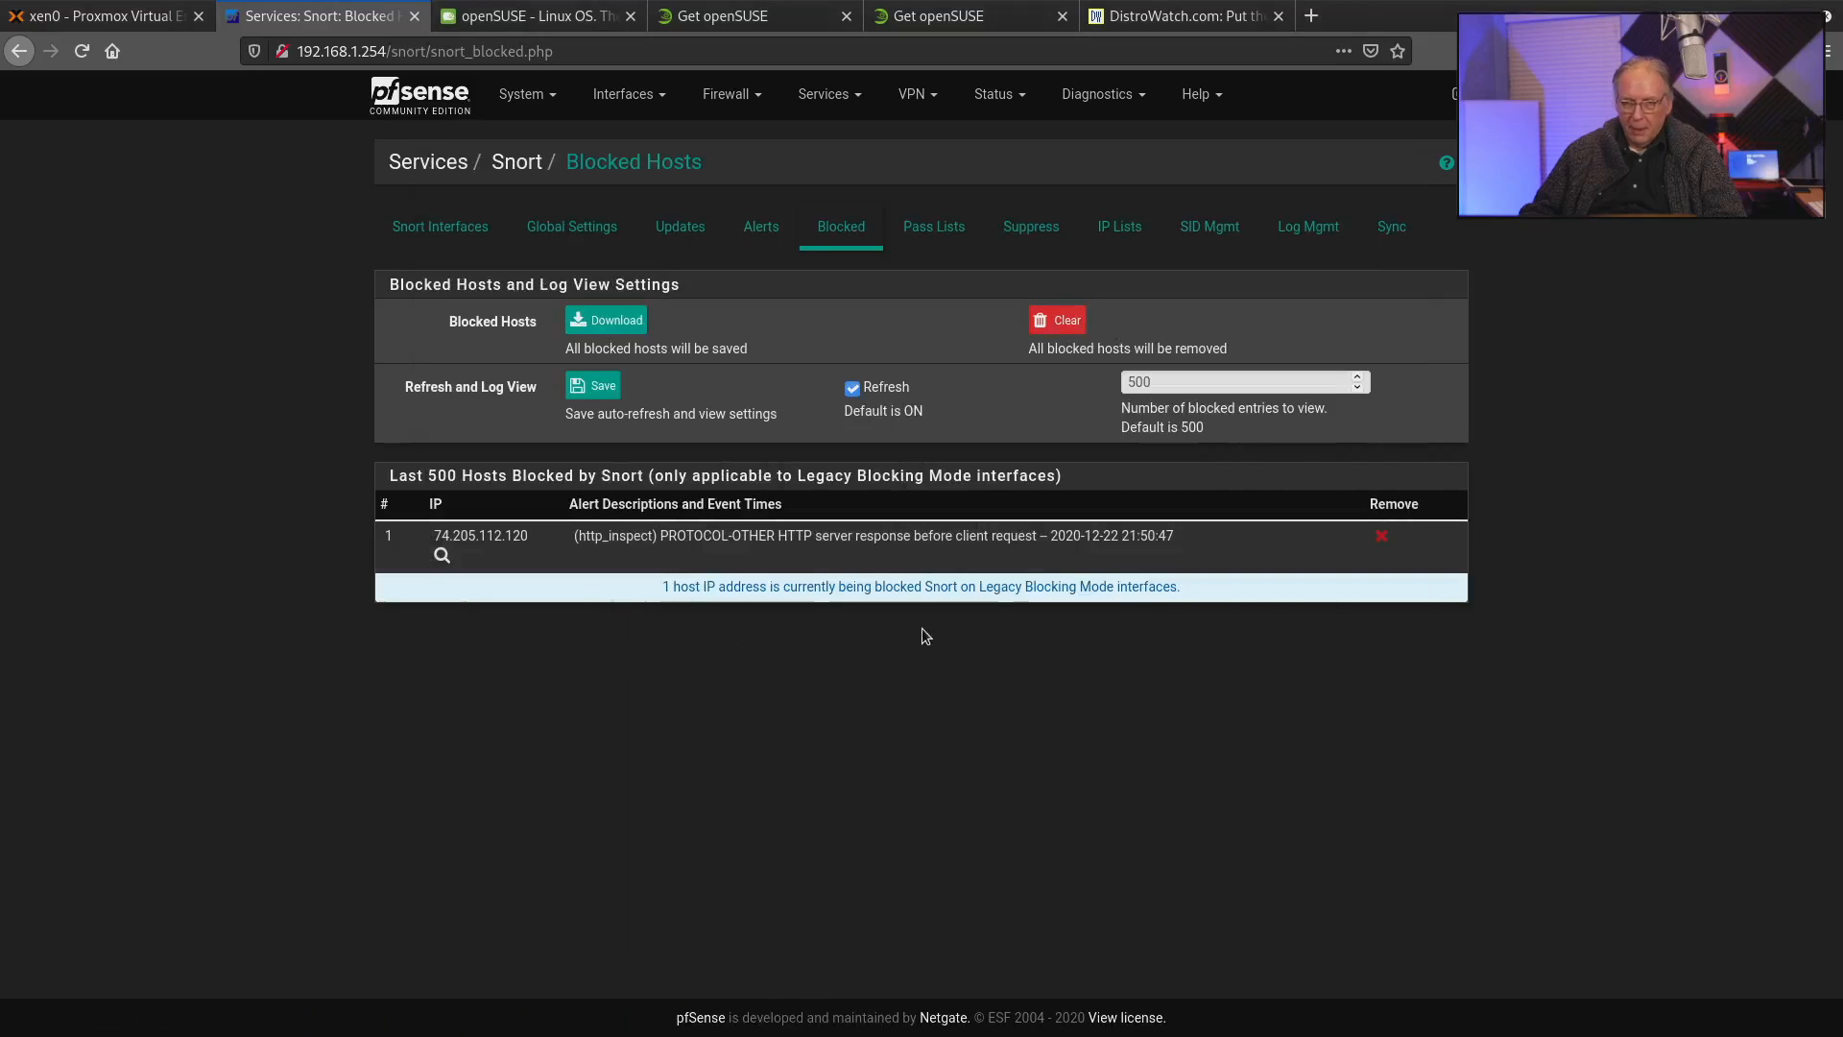
left_click(1382, 536)
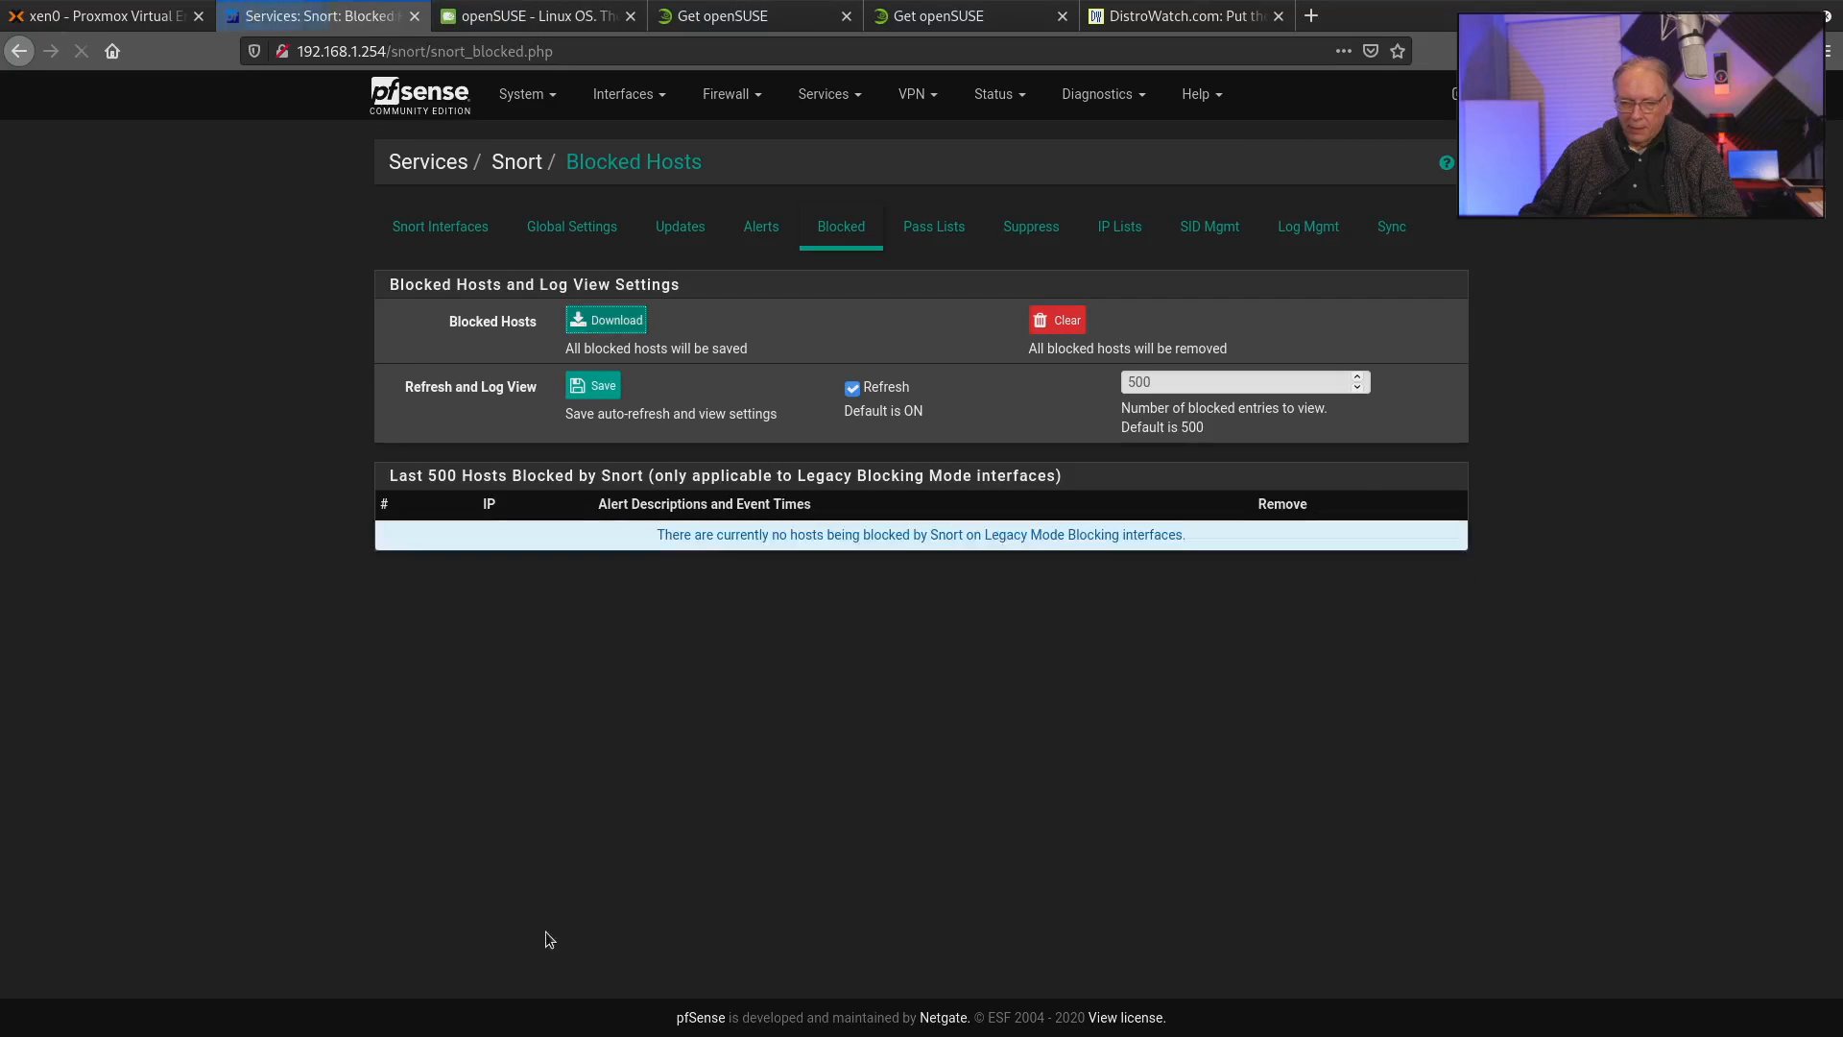
left_click(86, 19)
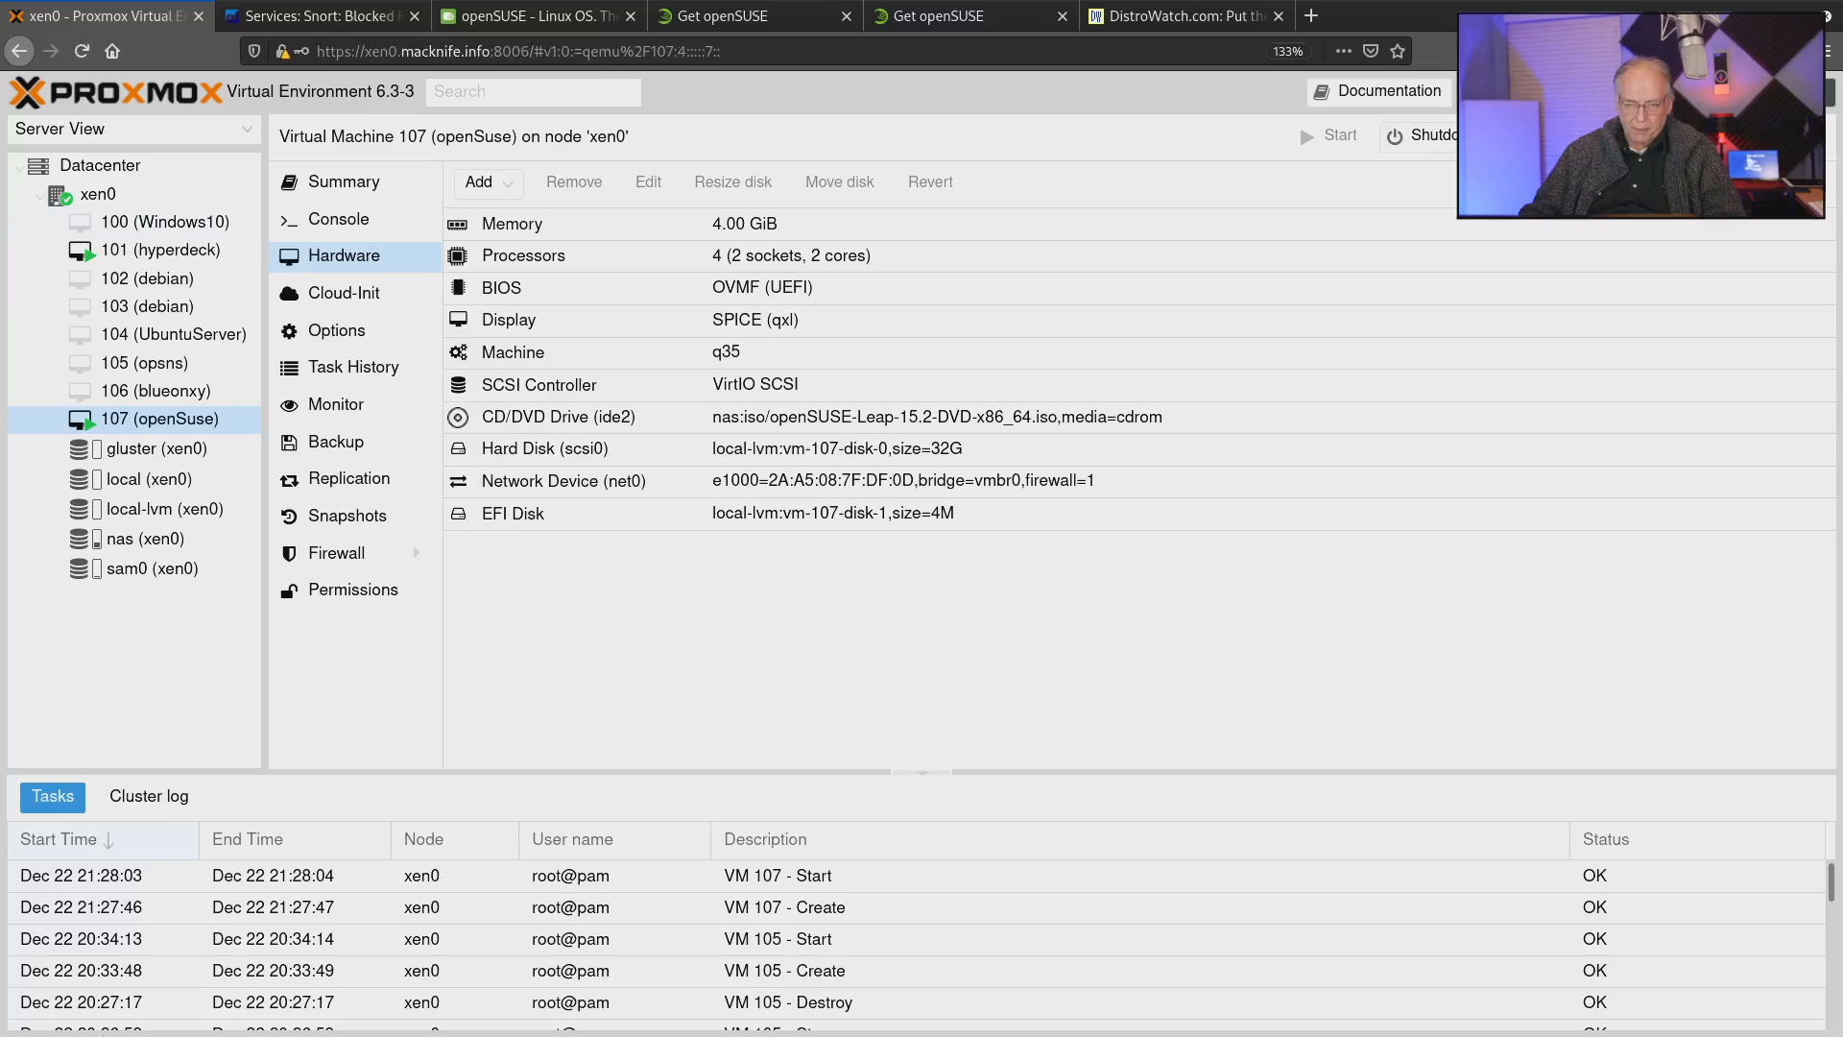
Open a local terminal and begin an SSH command for the user pi, leaving the host blank.
left_click(165, 1016)
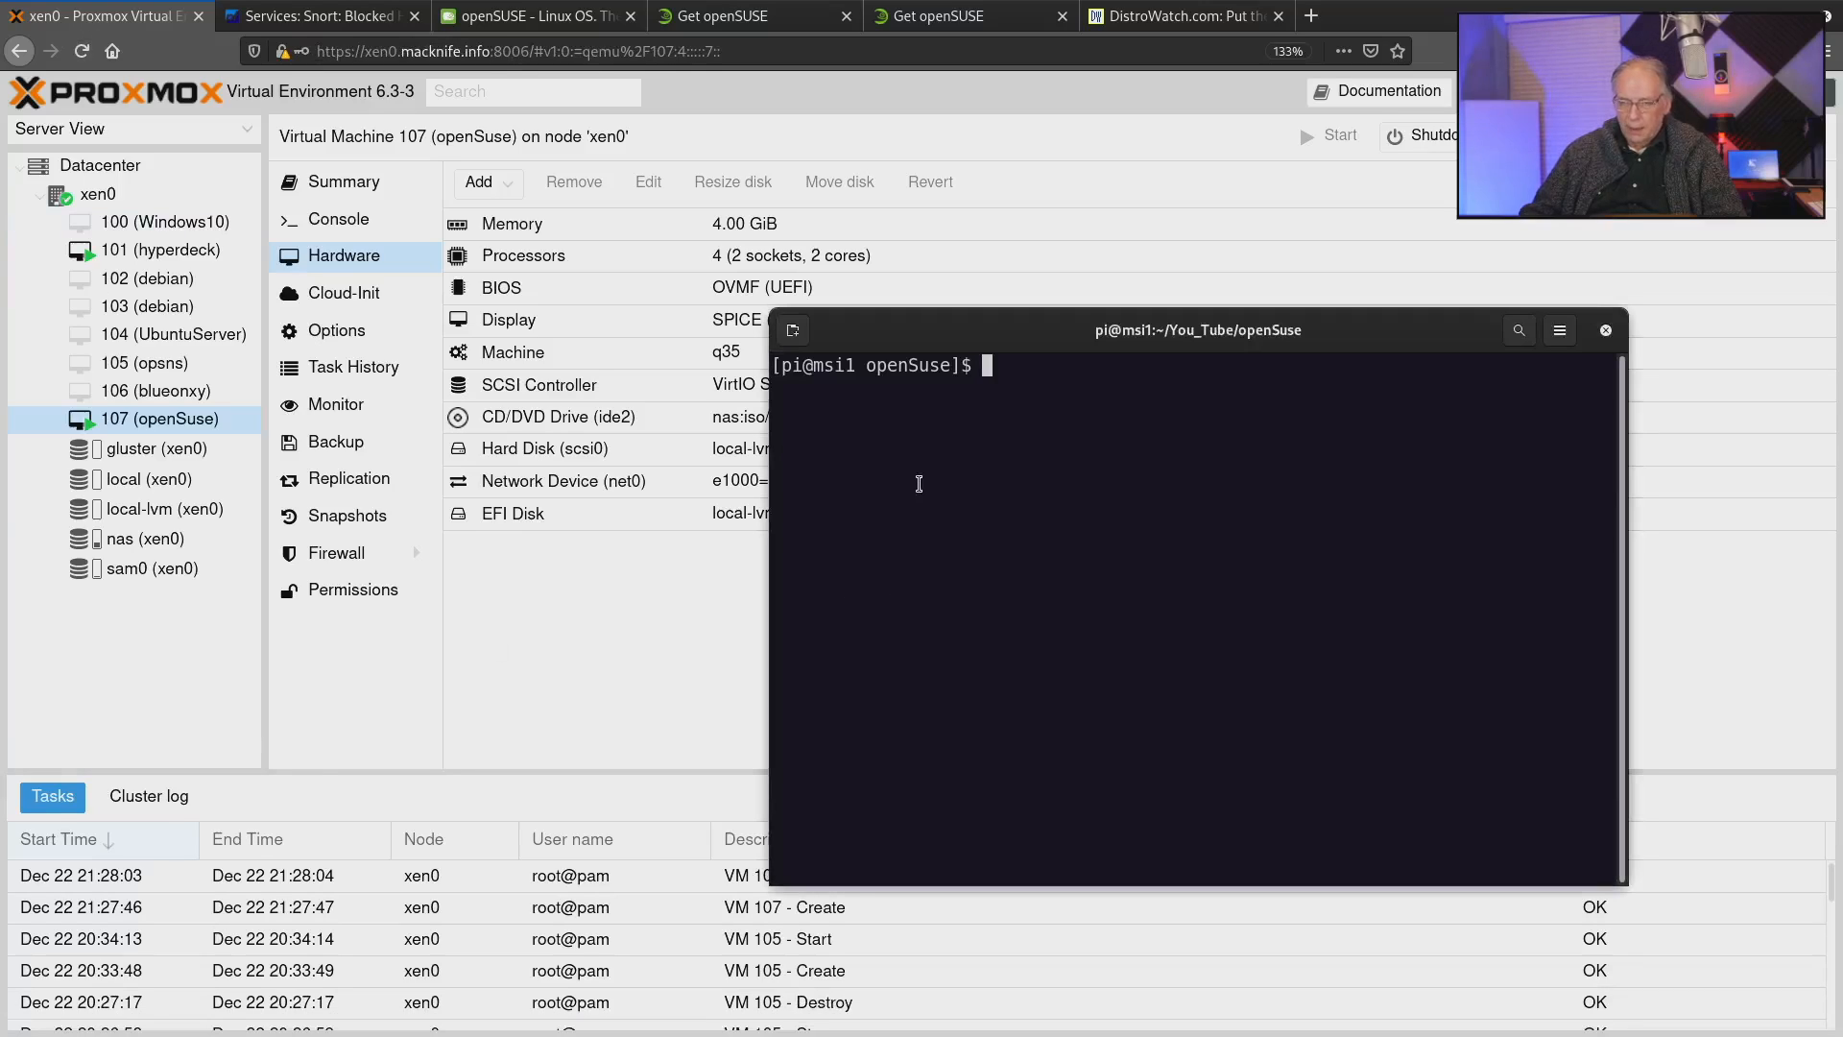
type("ssh pi@")
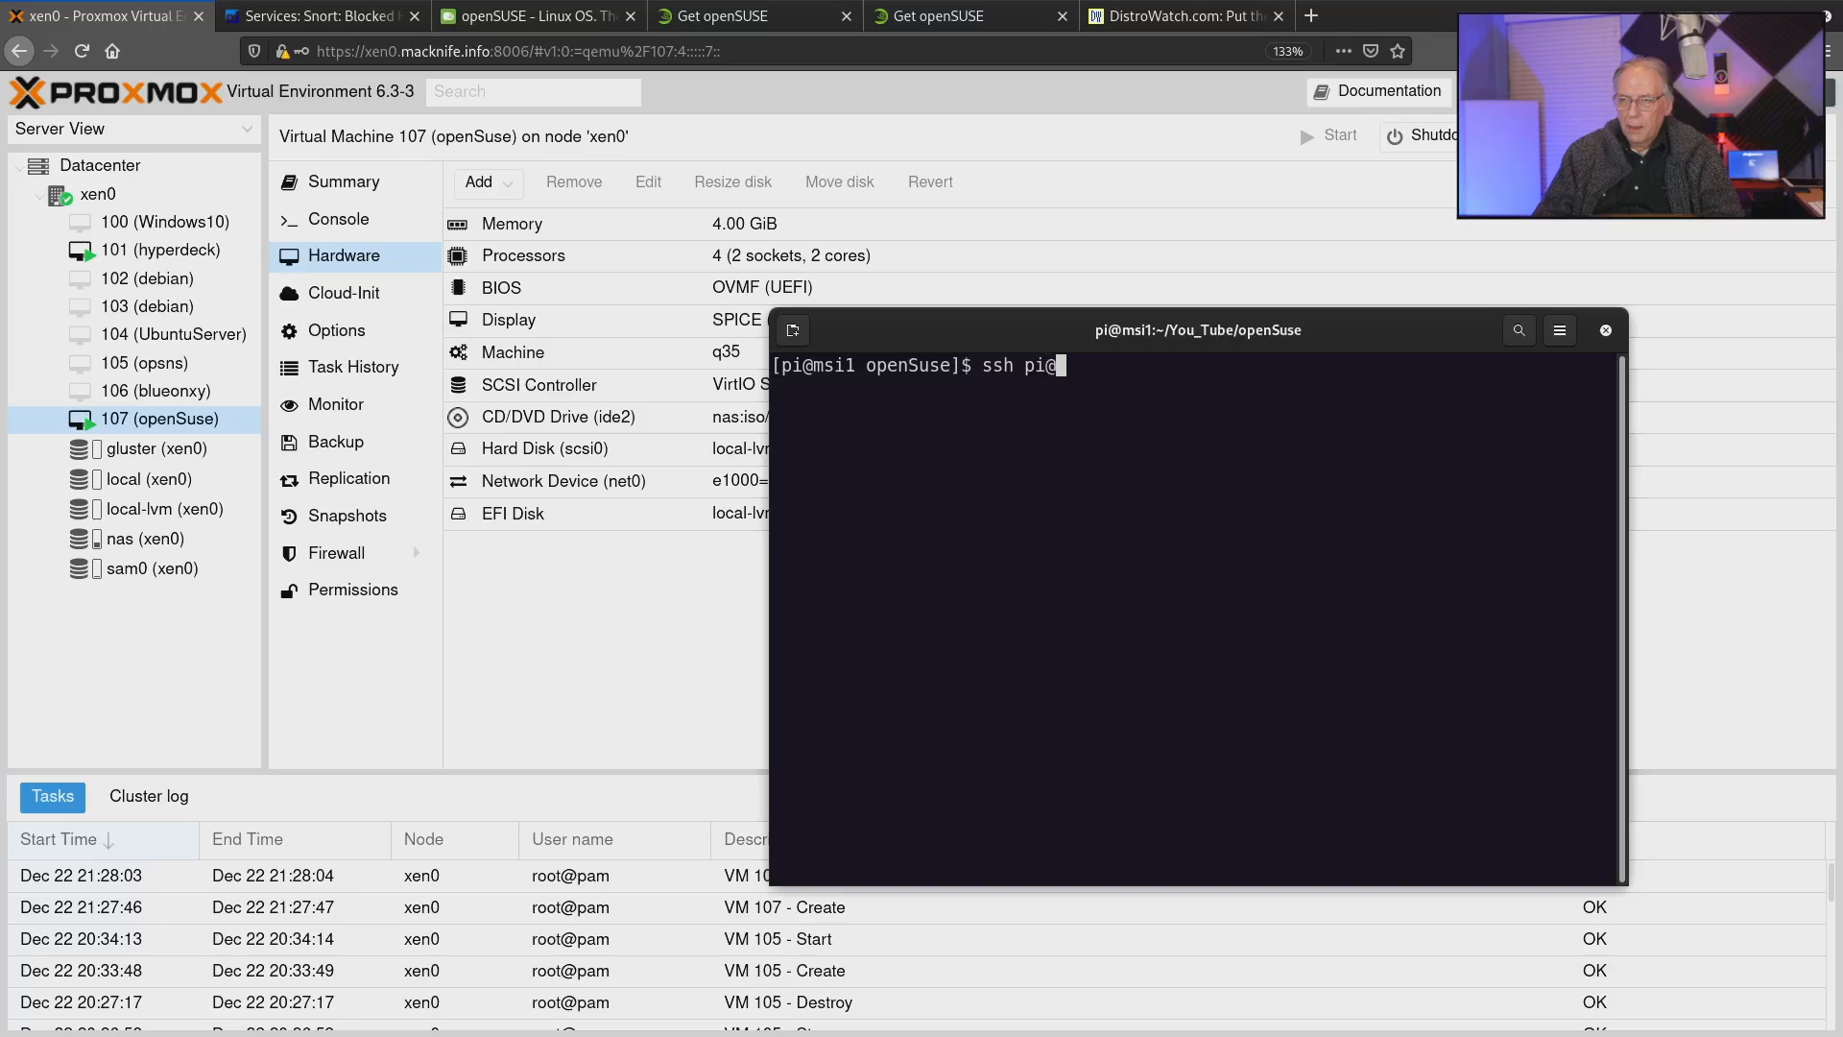
type("c")
key("BackSpace")
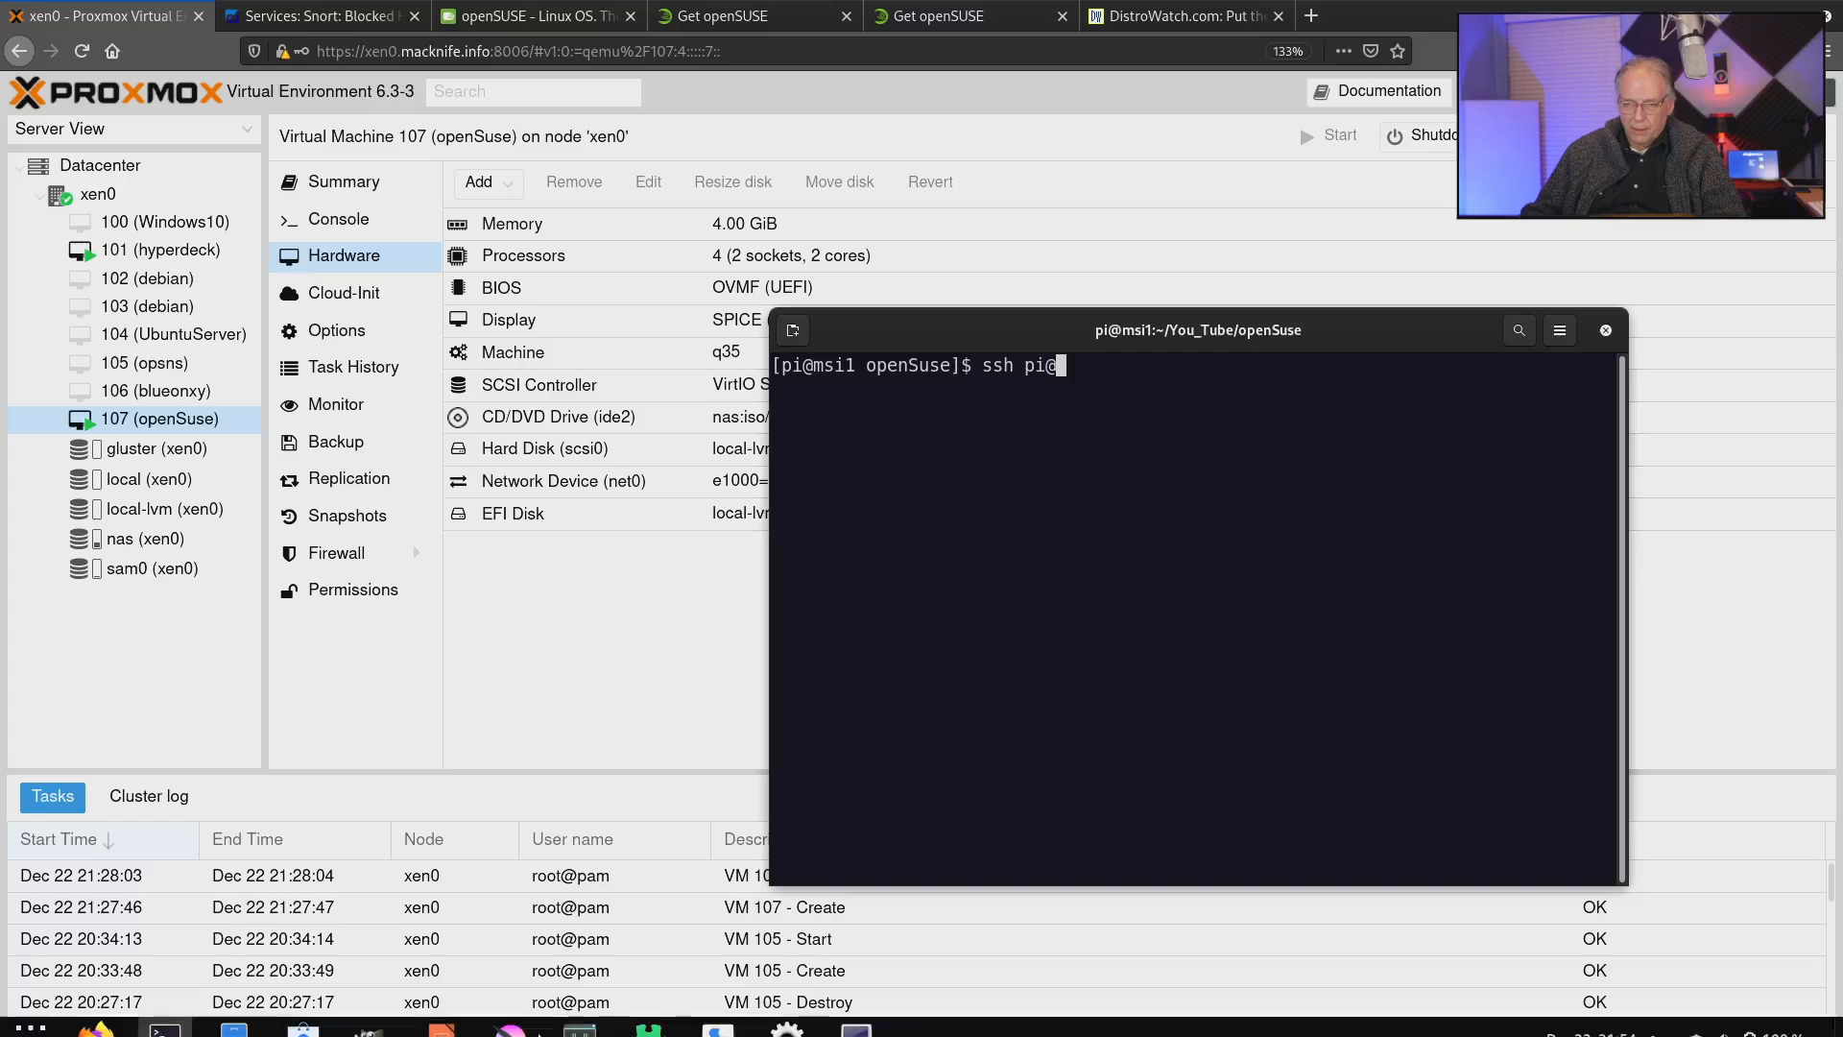
Switch to the VM 107 viewer and look up the server's network address with "ip a".
left_click(856, 1014)
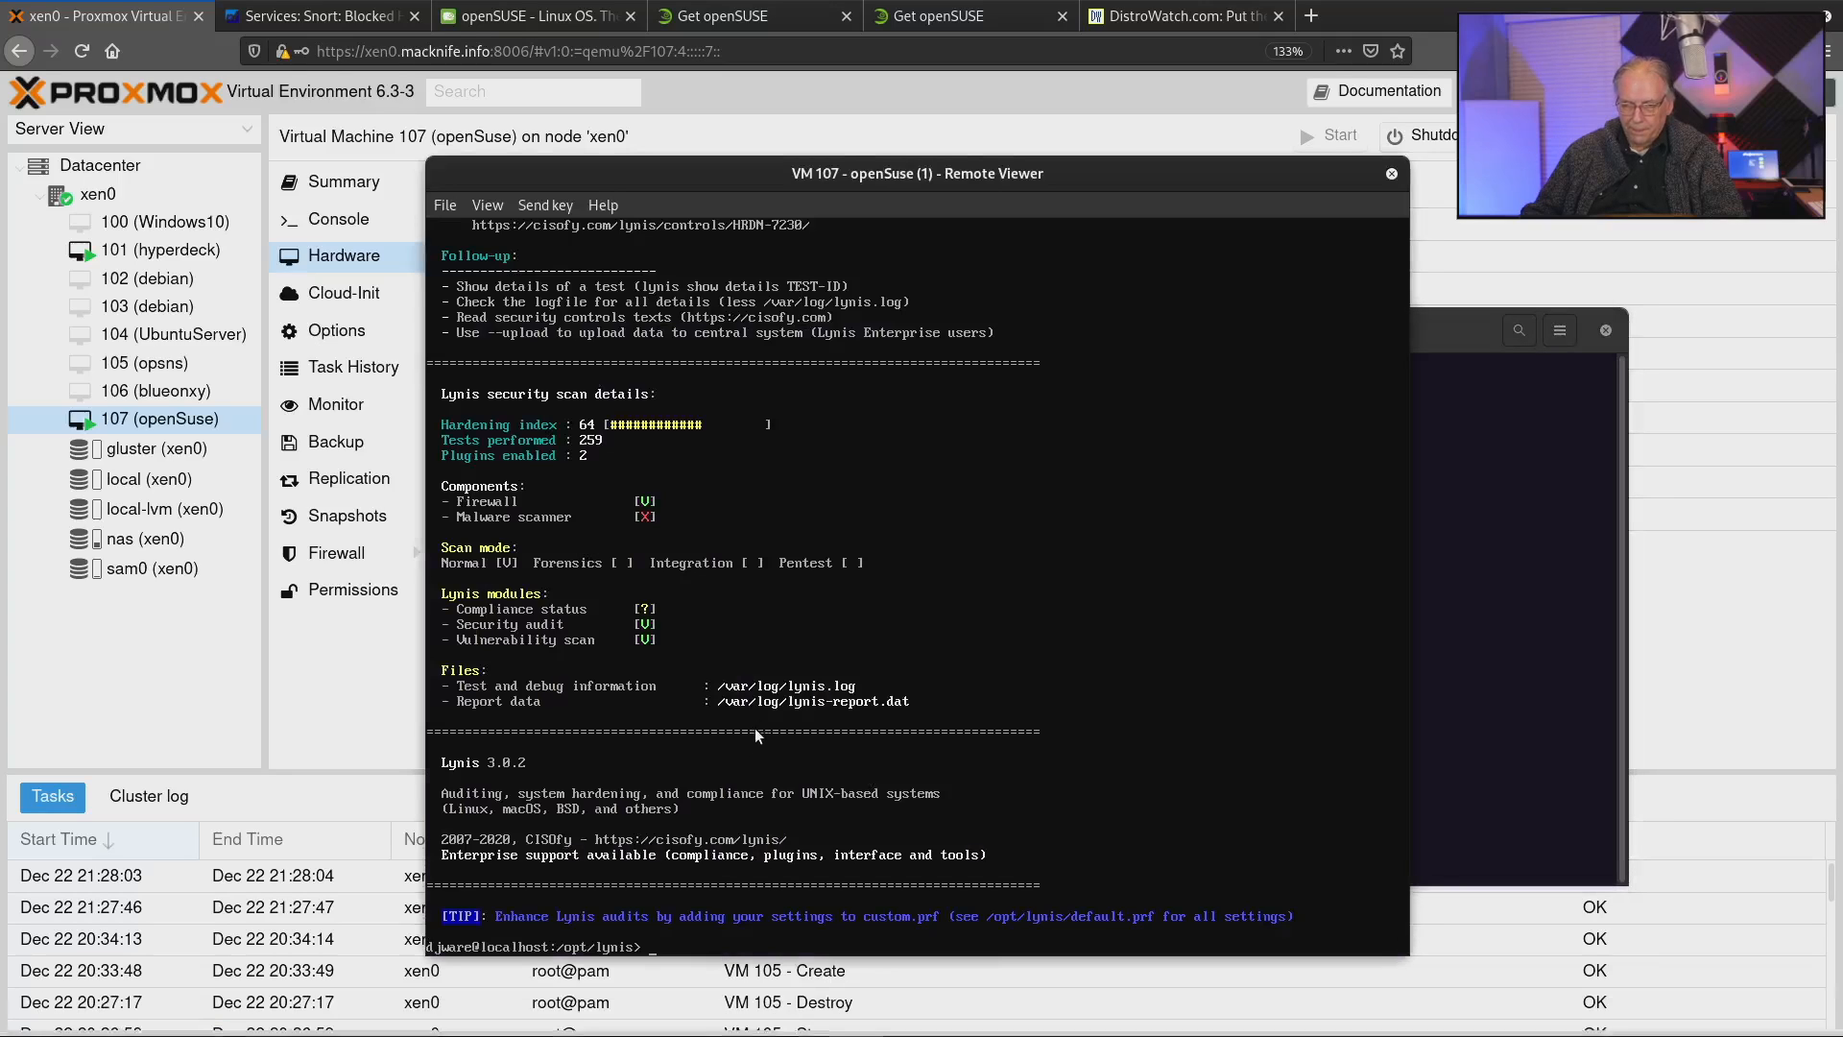
type("ip a")
key("Return")
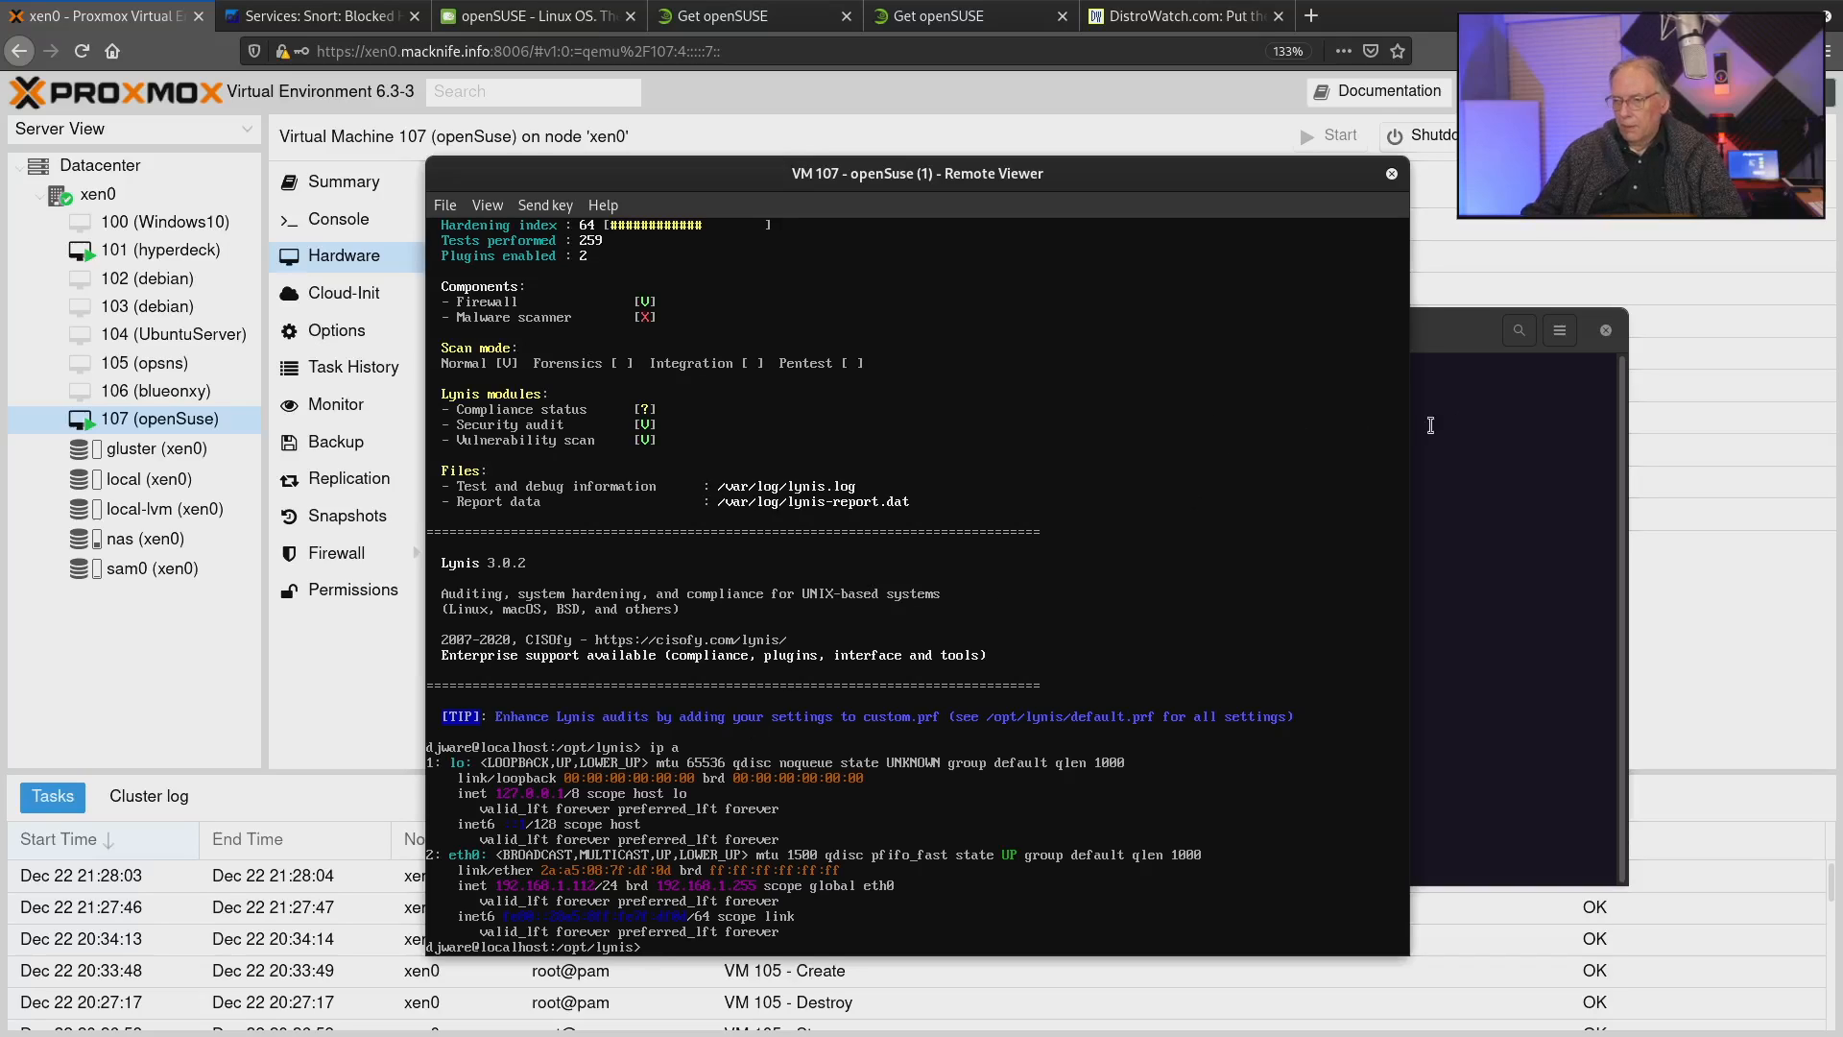
left_click(1469, 419)
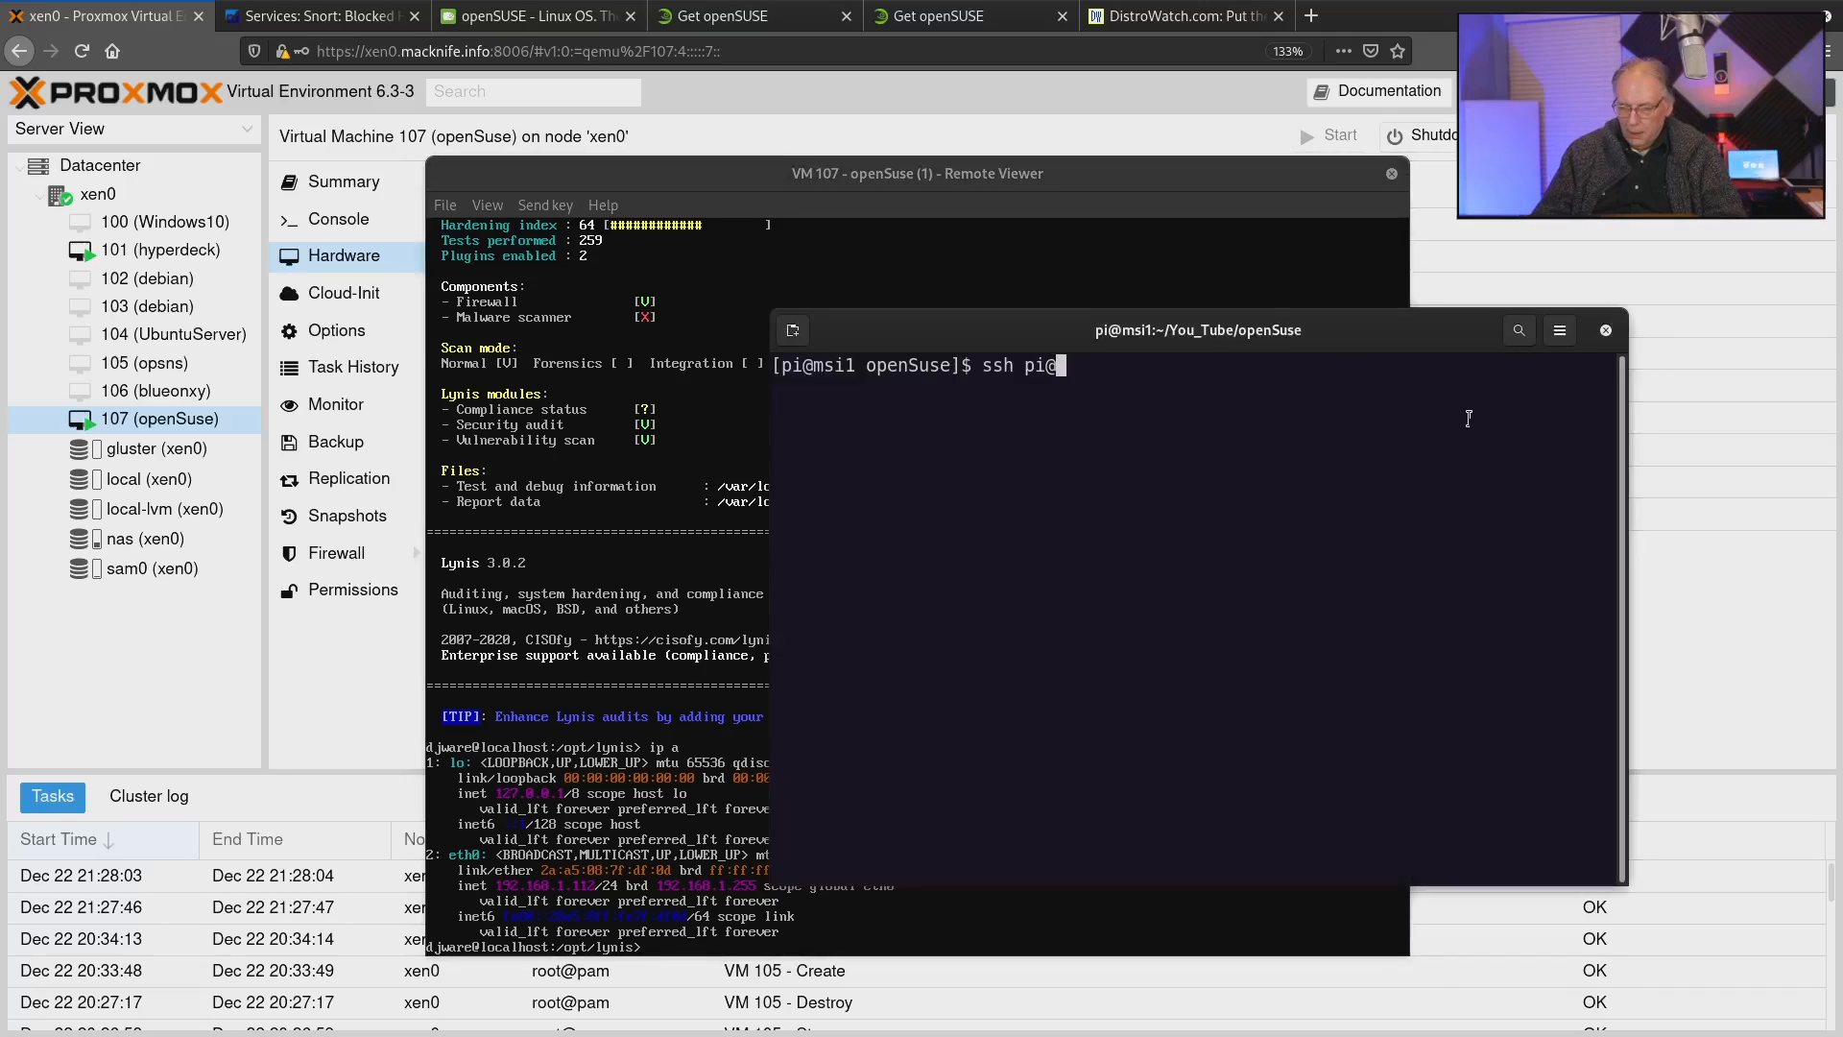
type("192.168")
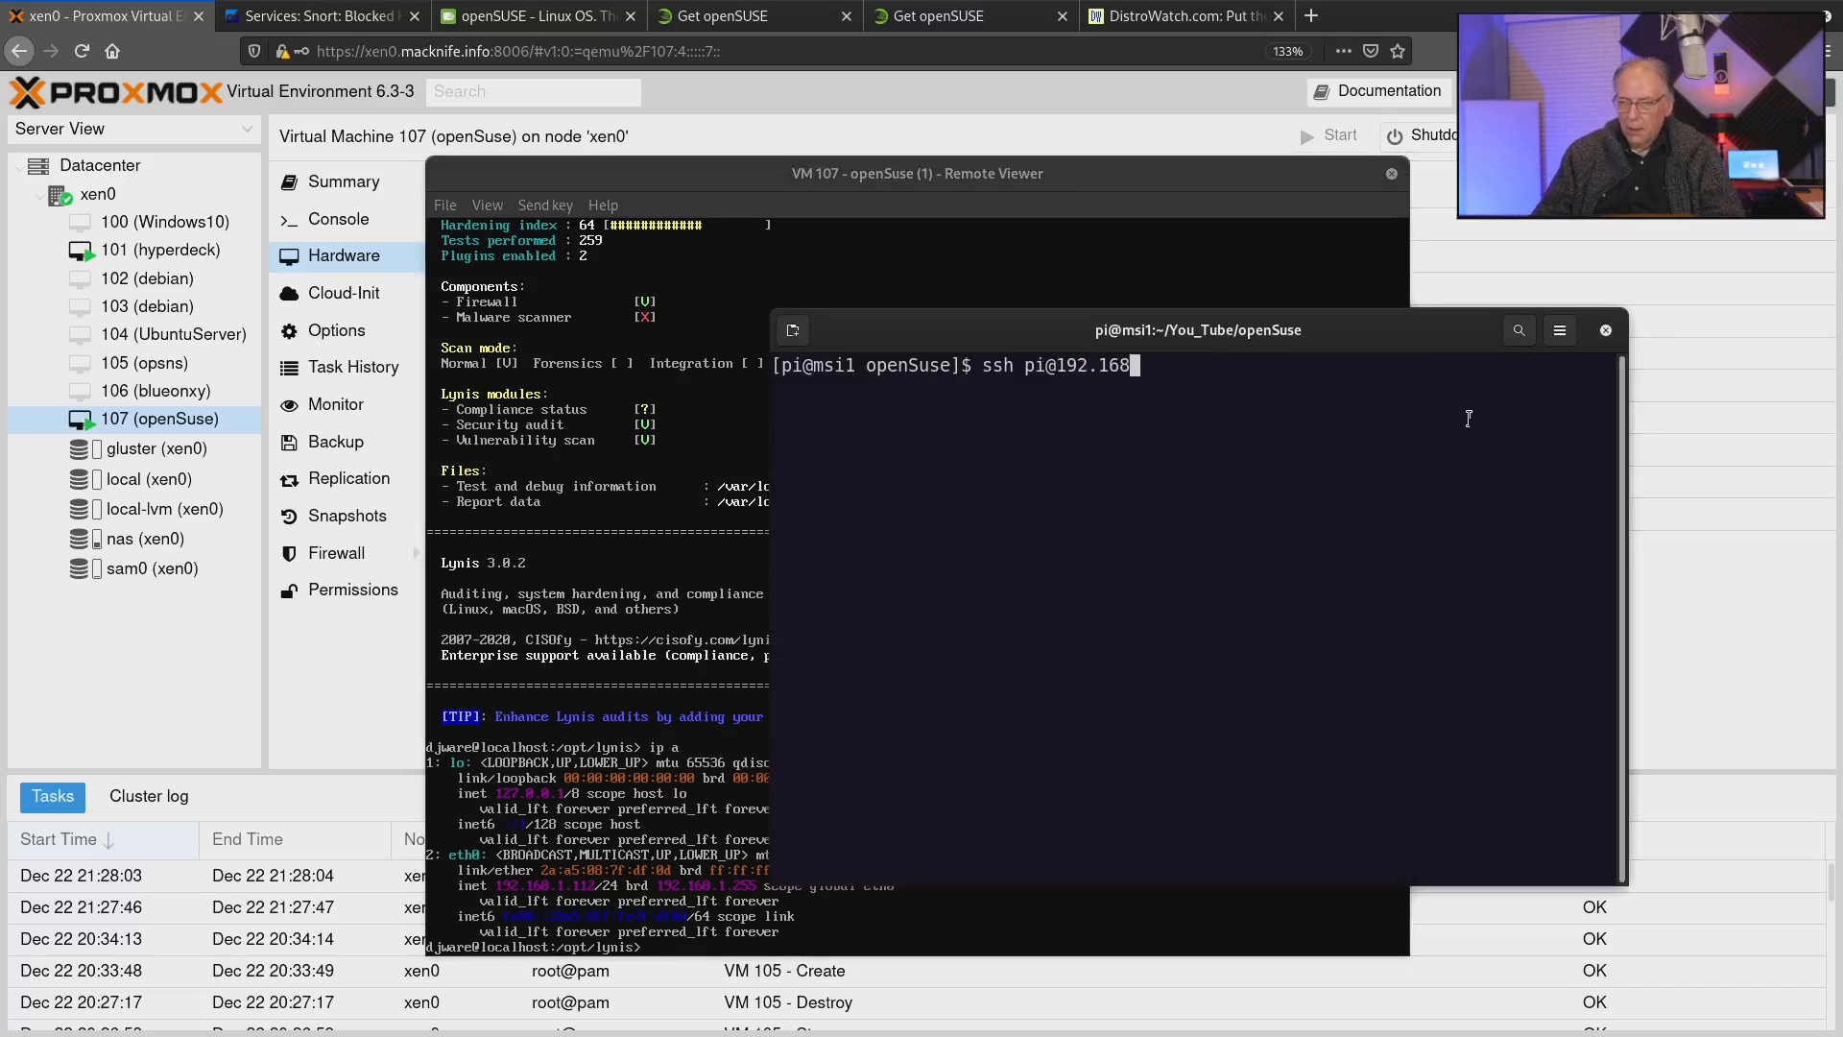
type(".1.112")
key("Return")
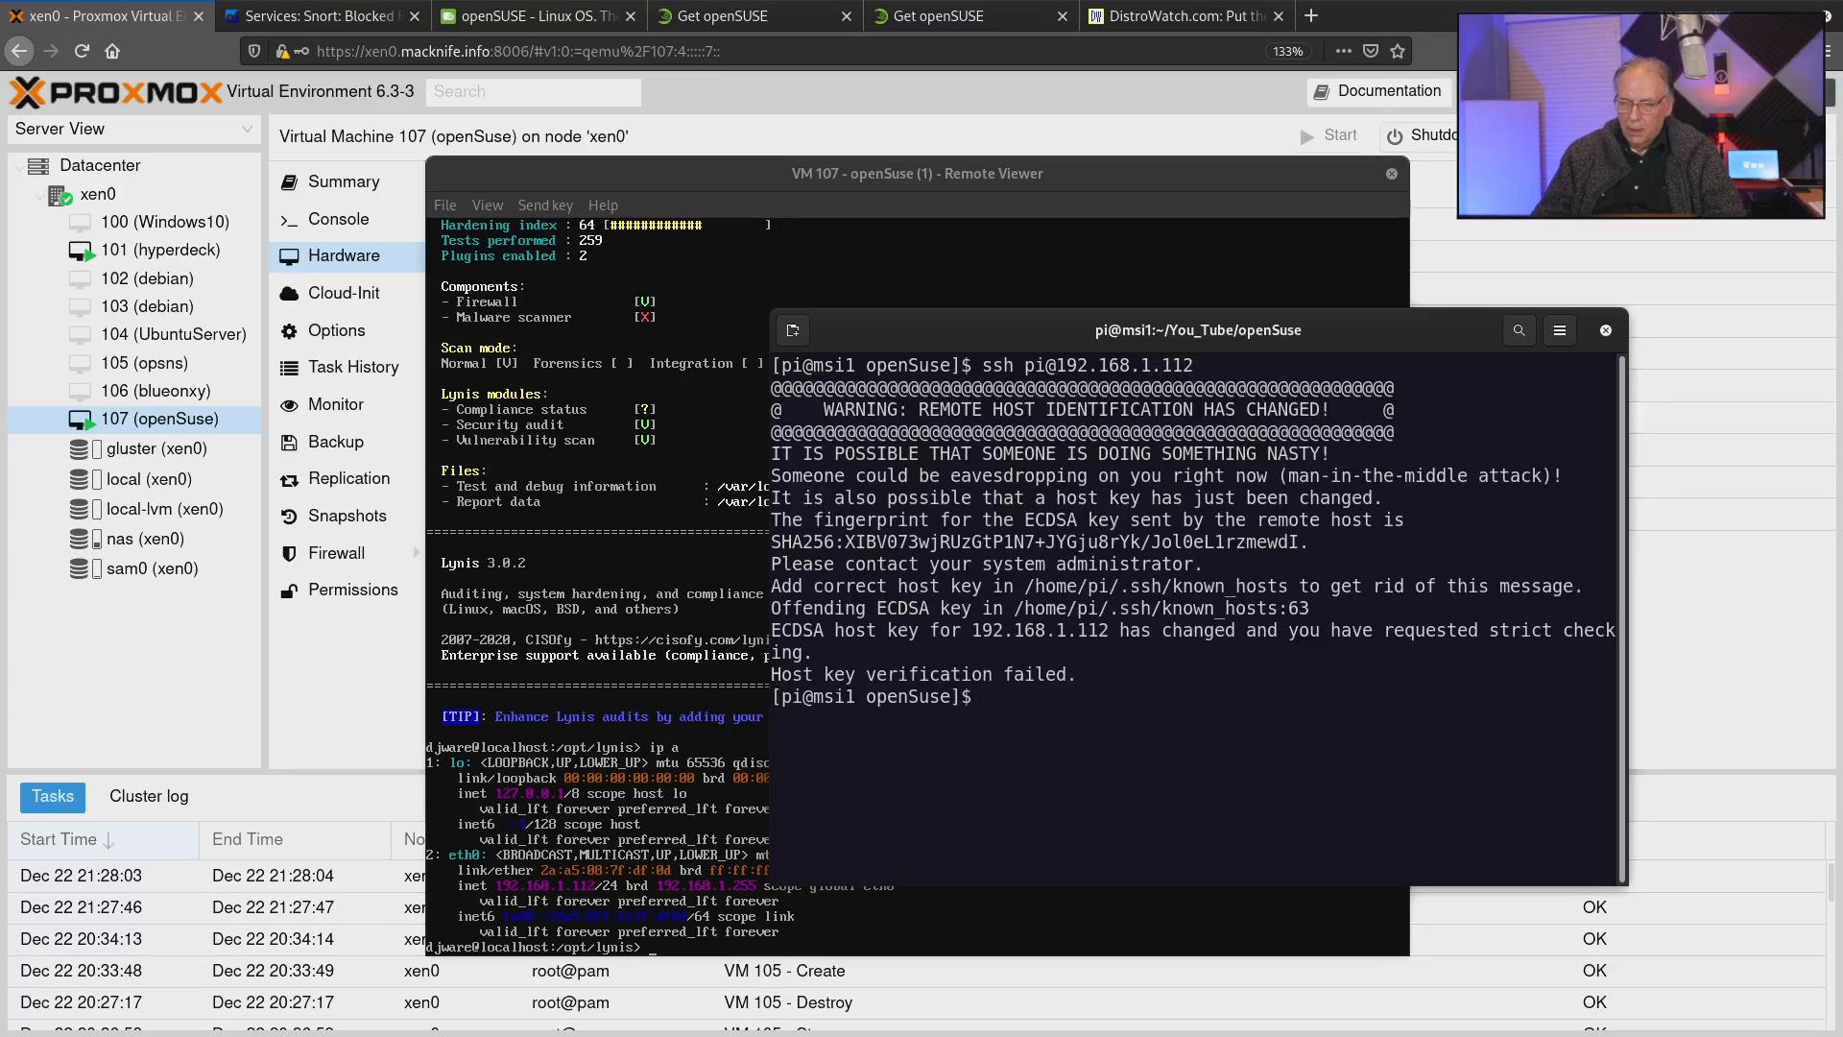
Connect over SSH to the host yellowice as the user pi.
type("sshp")
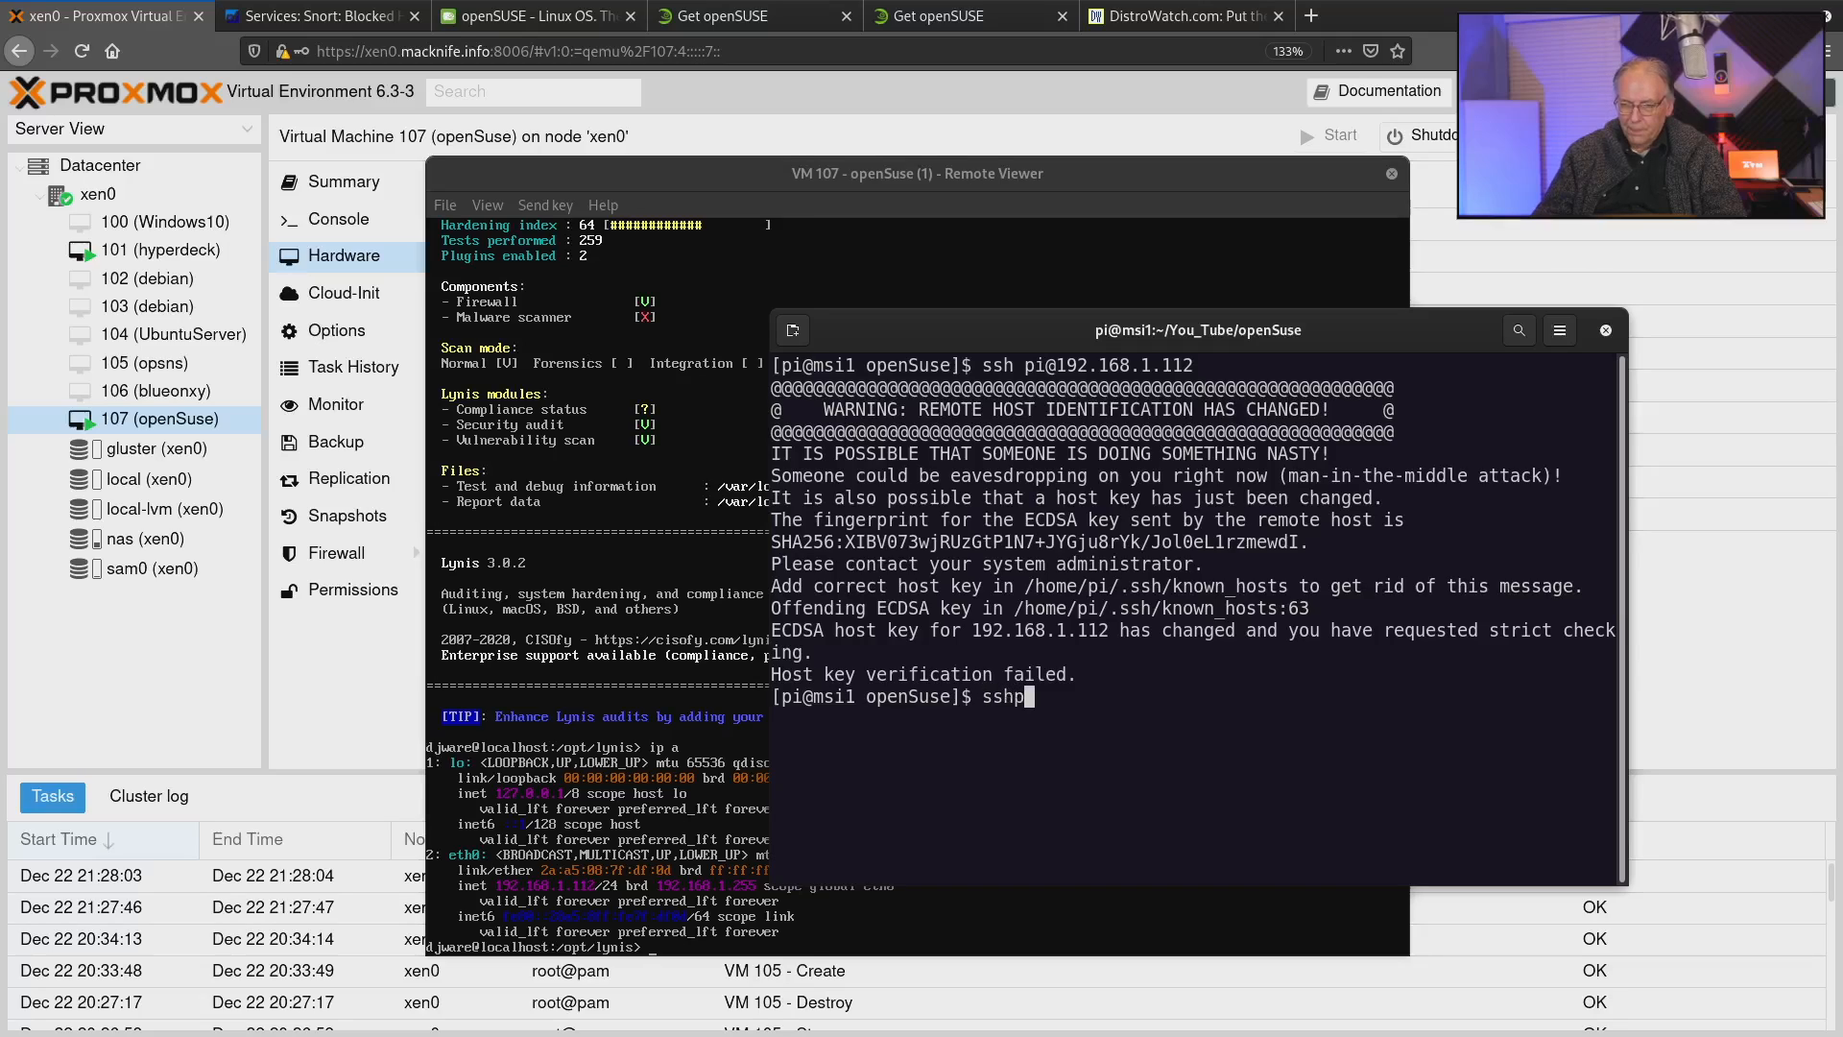
key("BackSpace")
type(" pi@y")
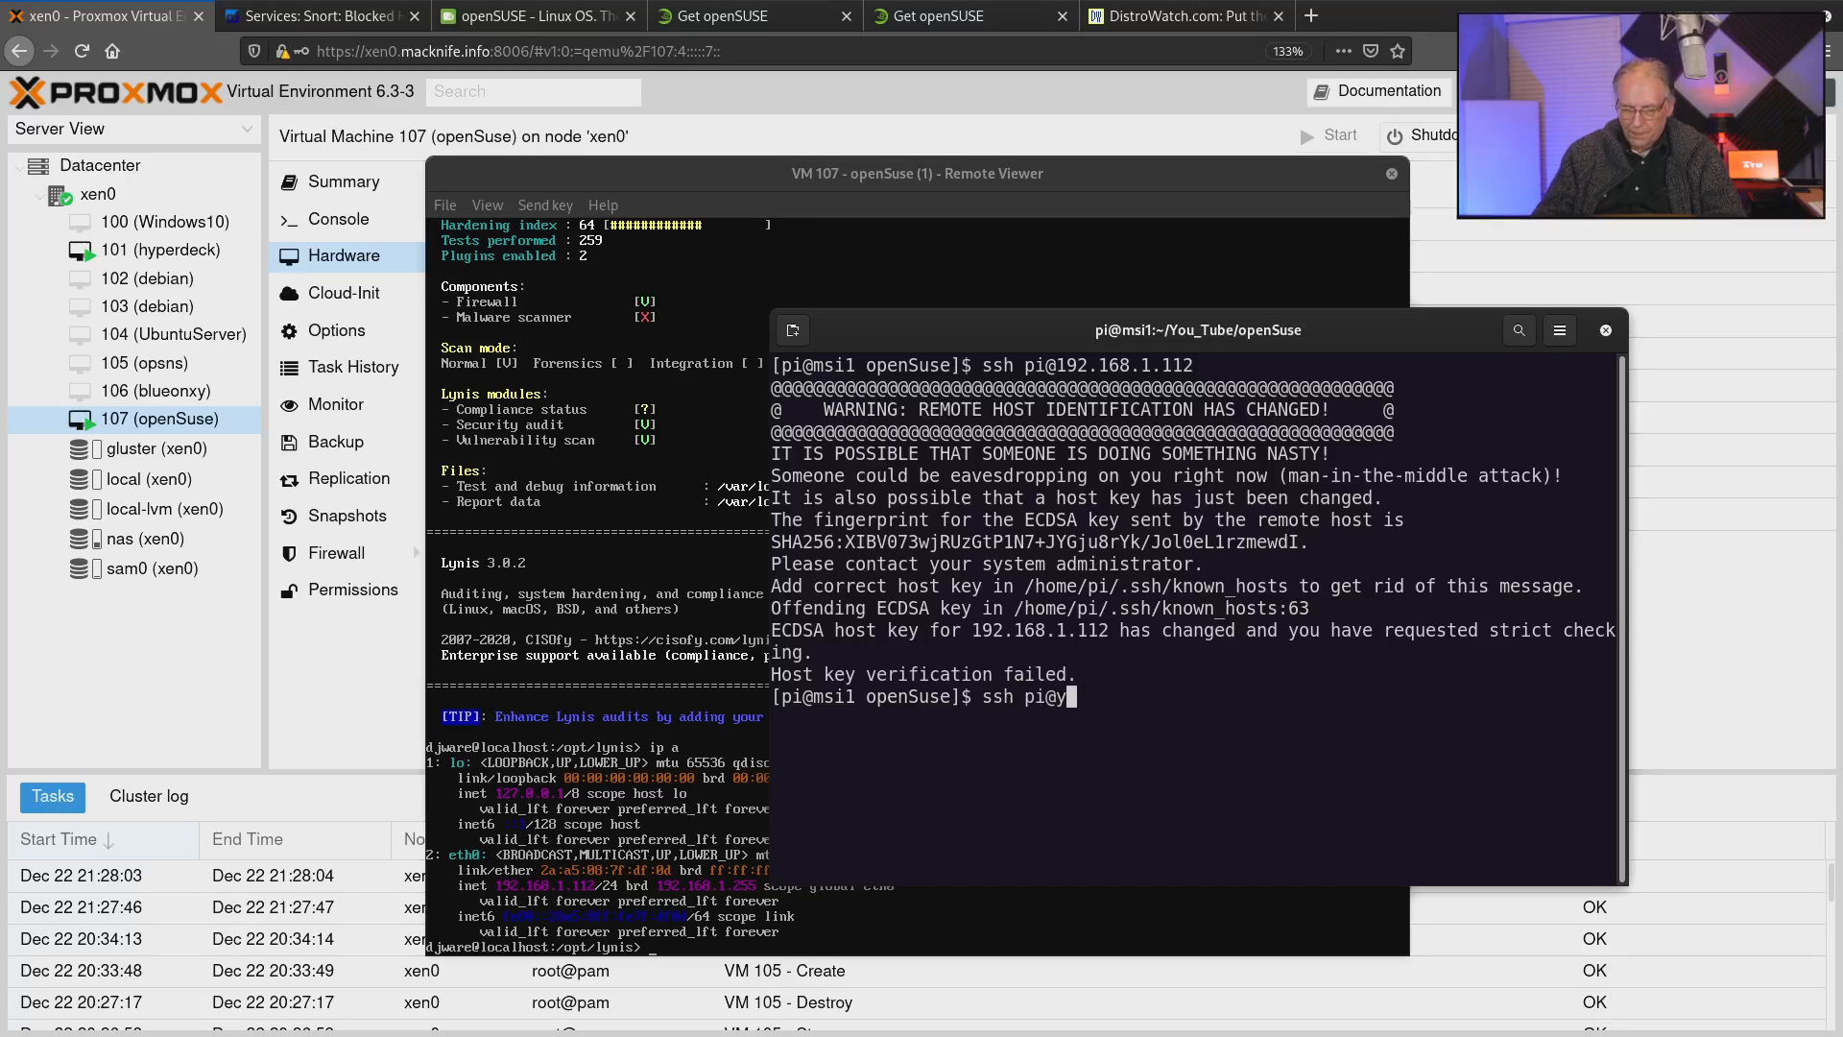
type("ellowice")
key("Return")
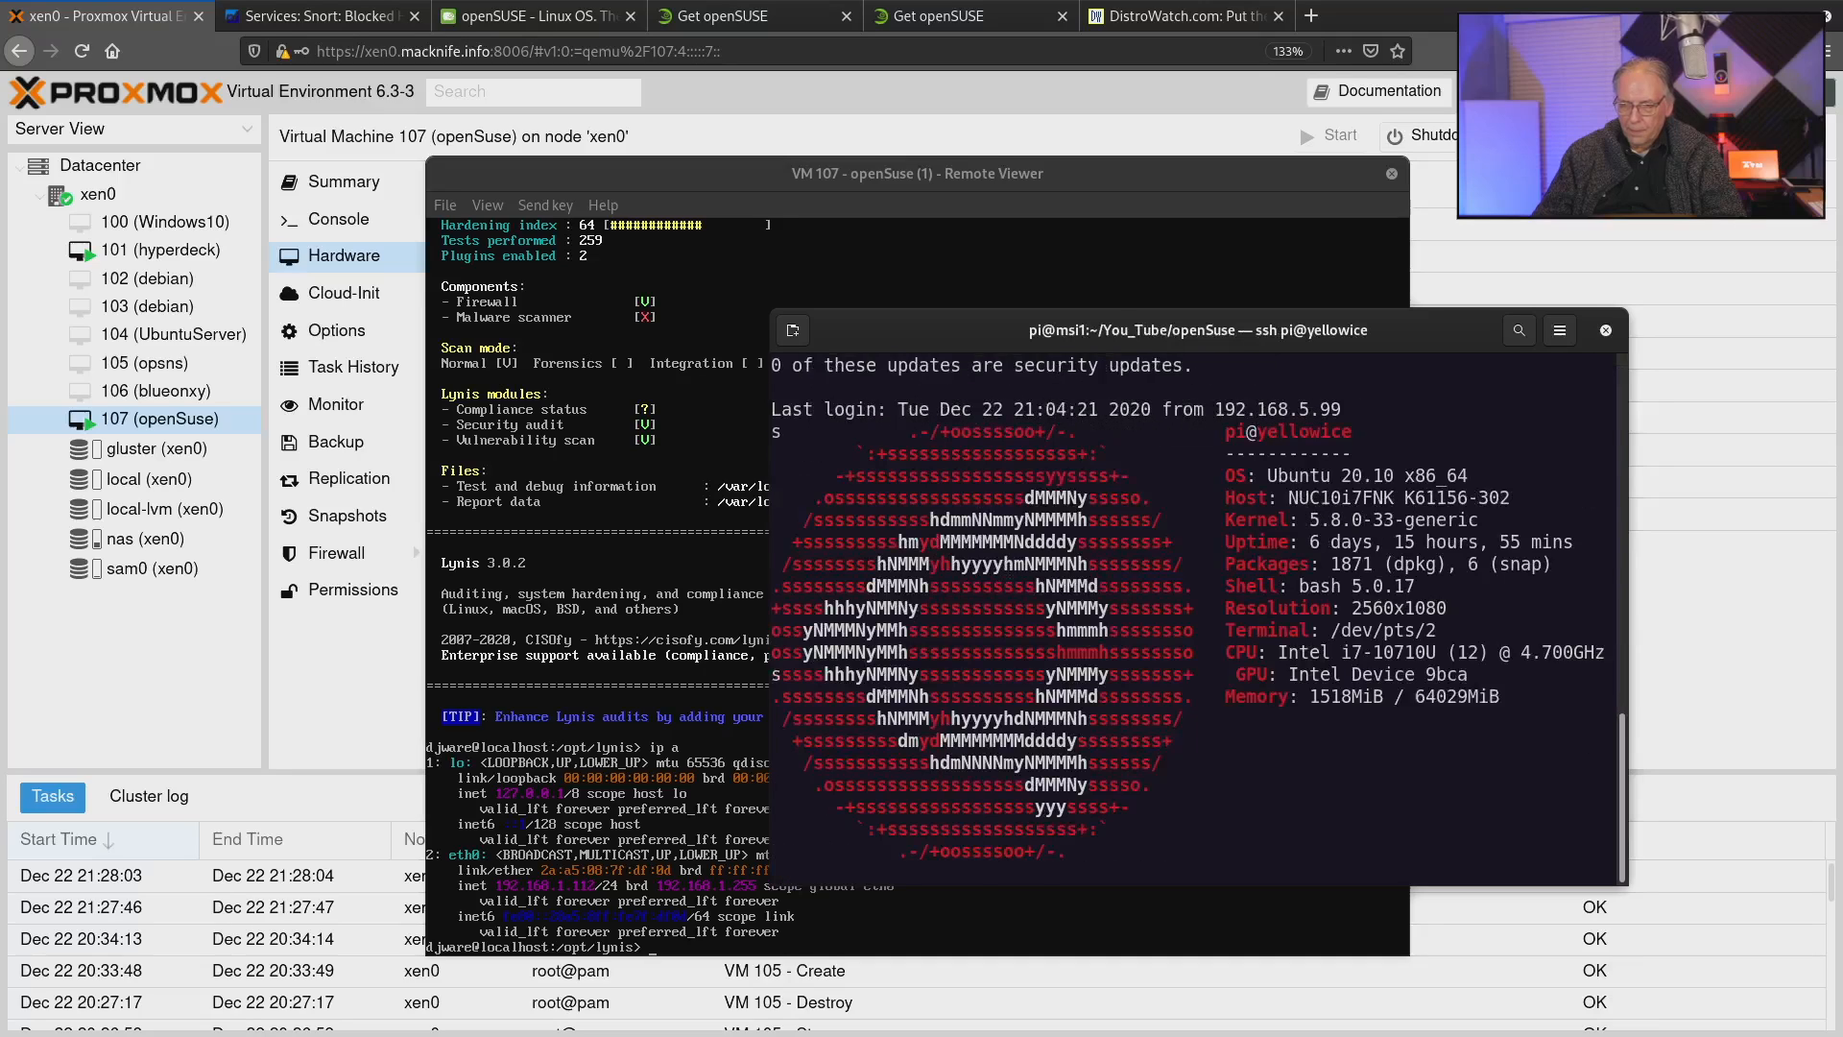
type("ssh pi@19")
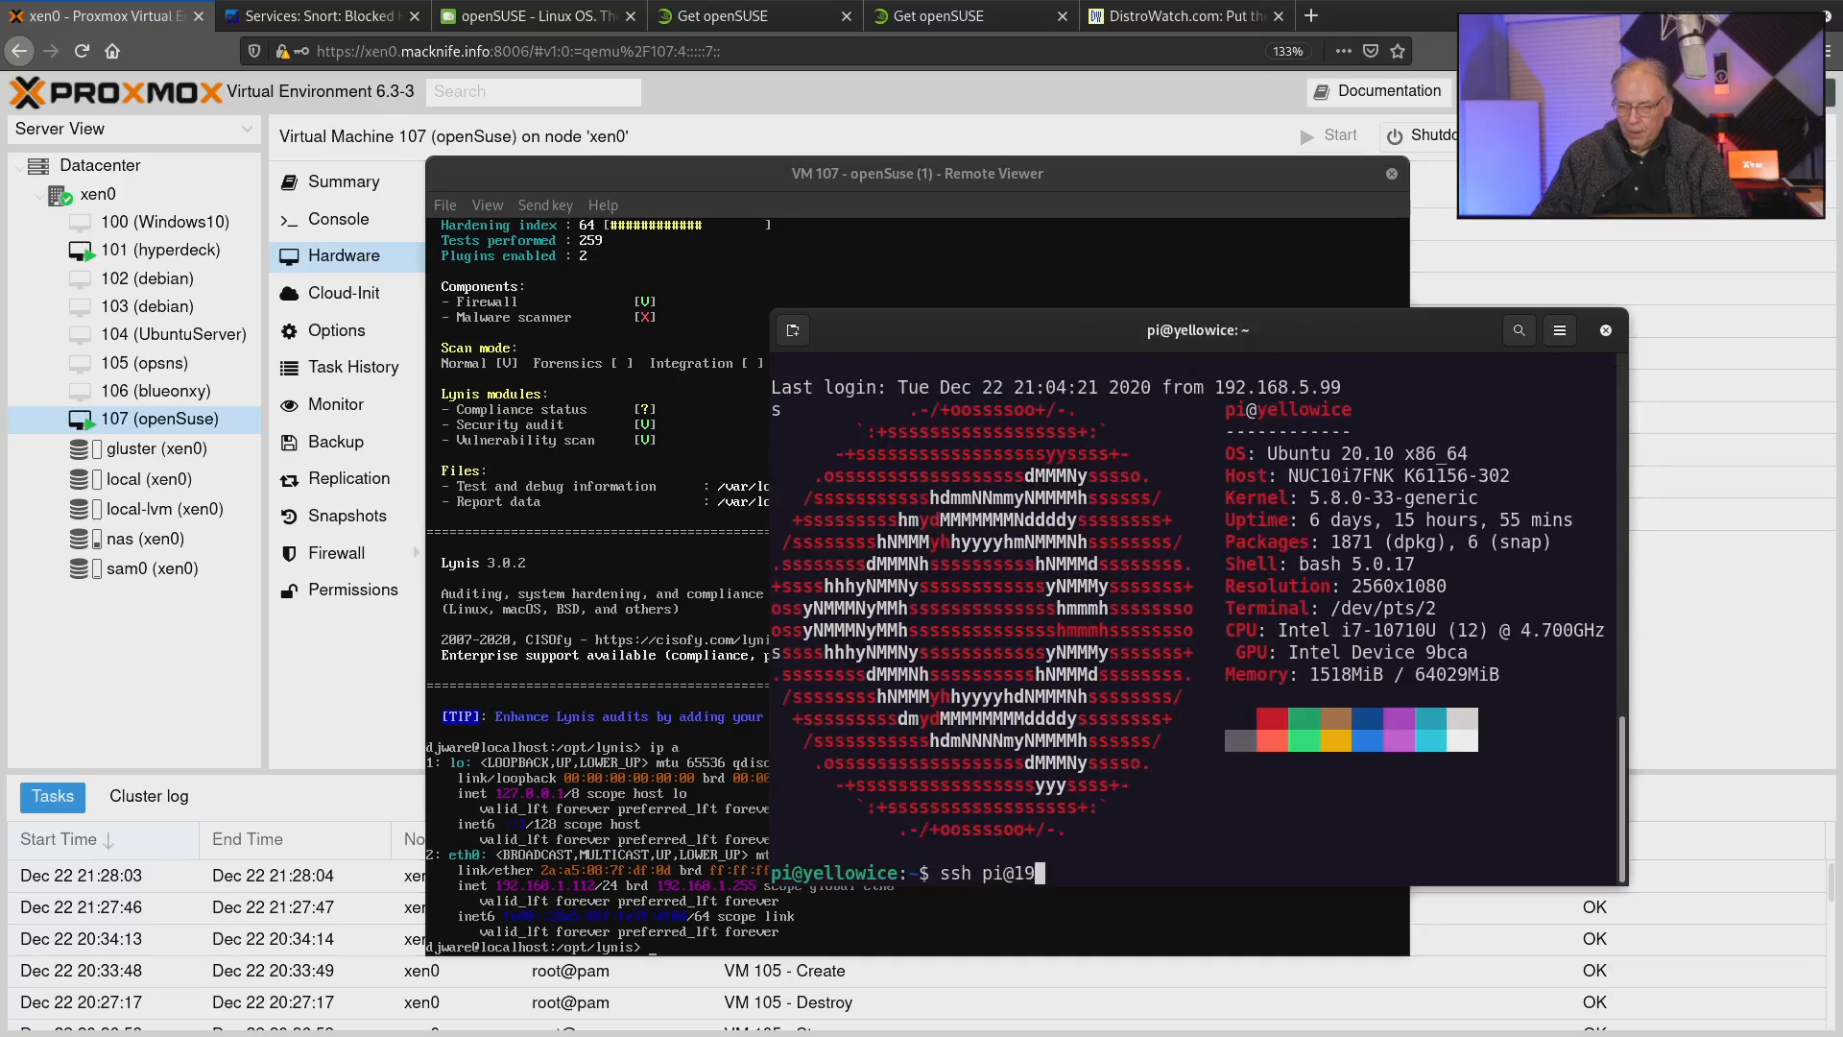
type("2.168.1.112")
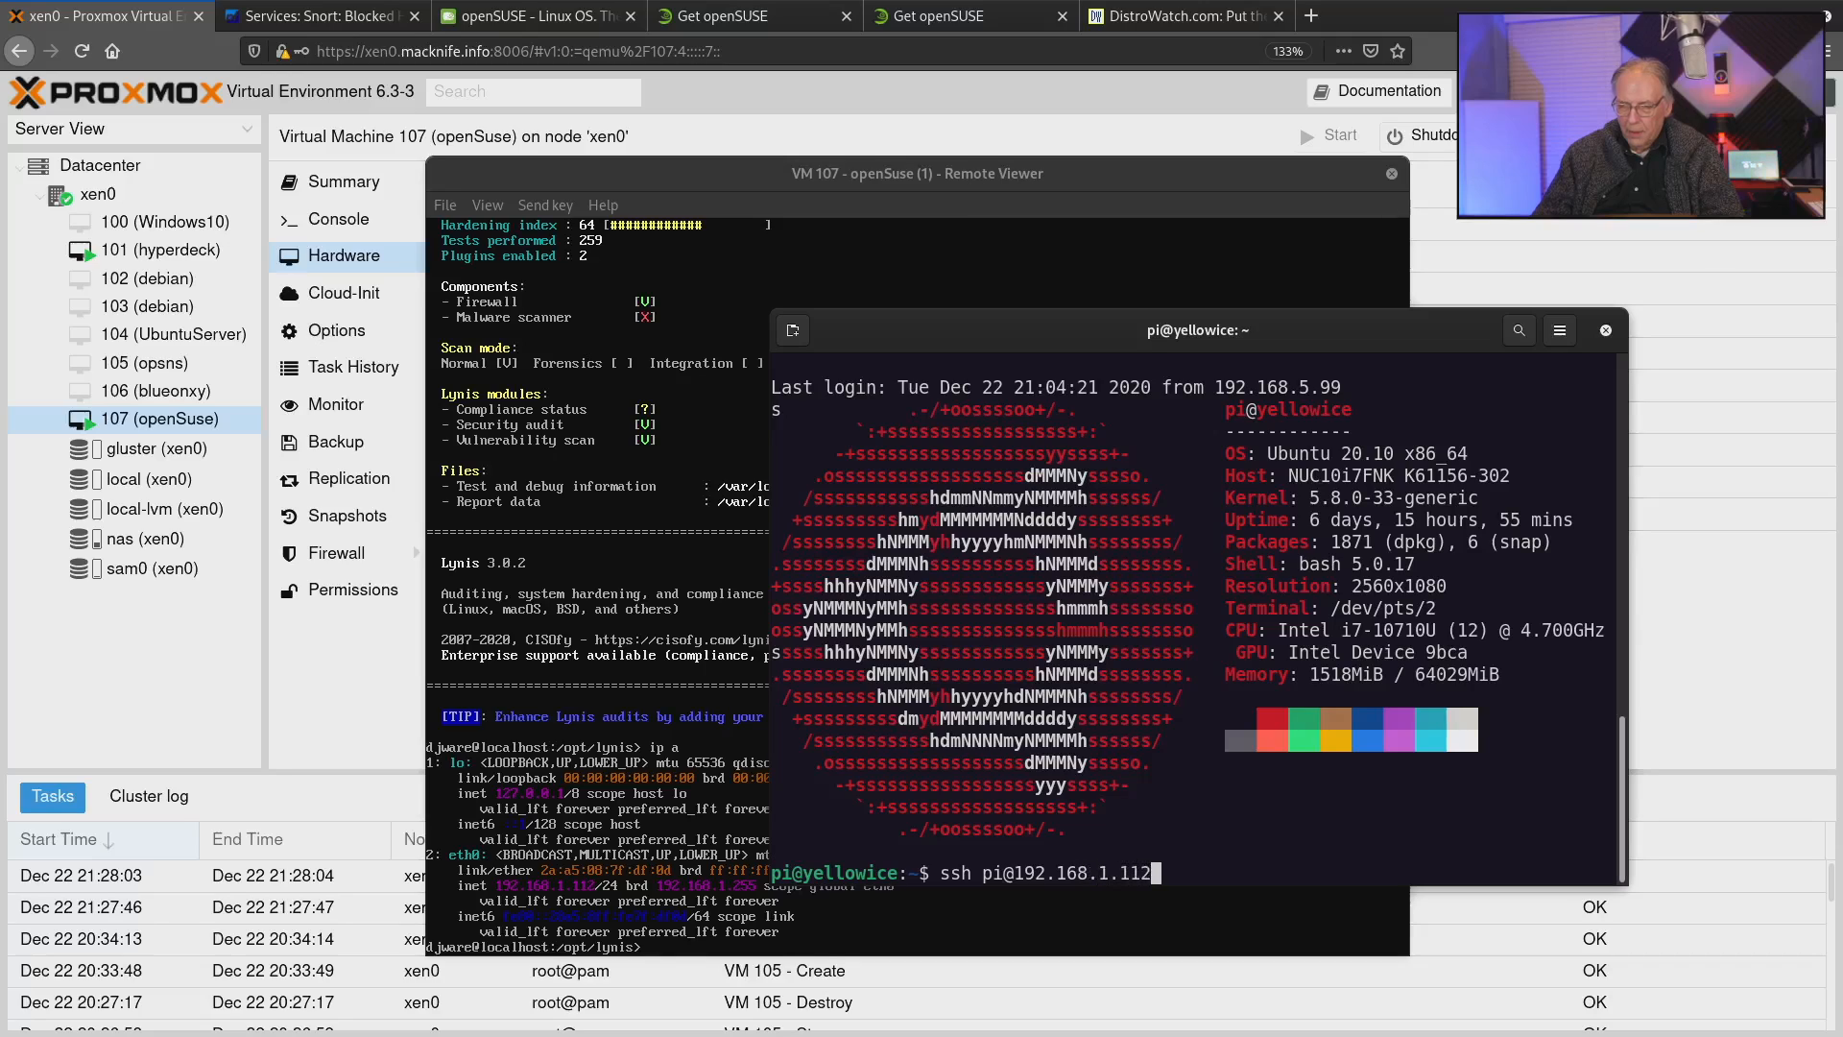
key("Return")
type("yes")
key("Return")
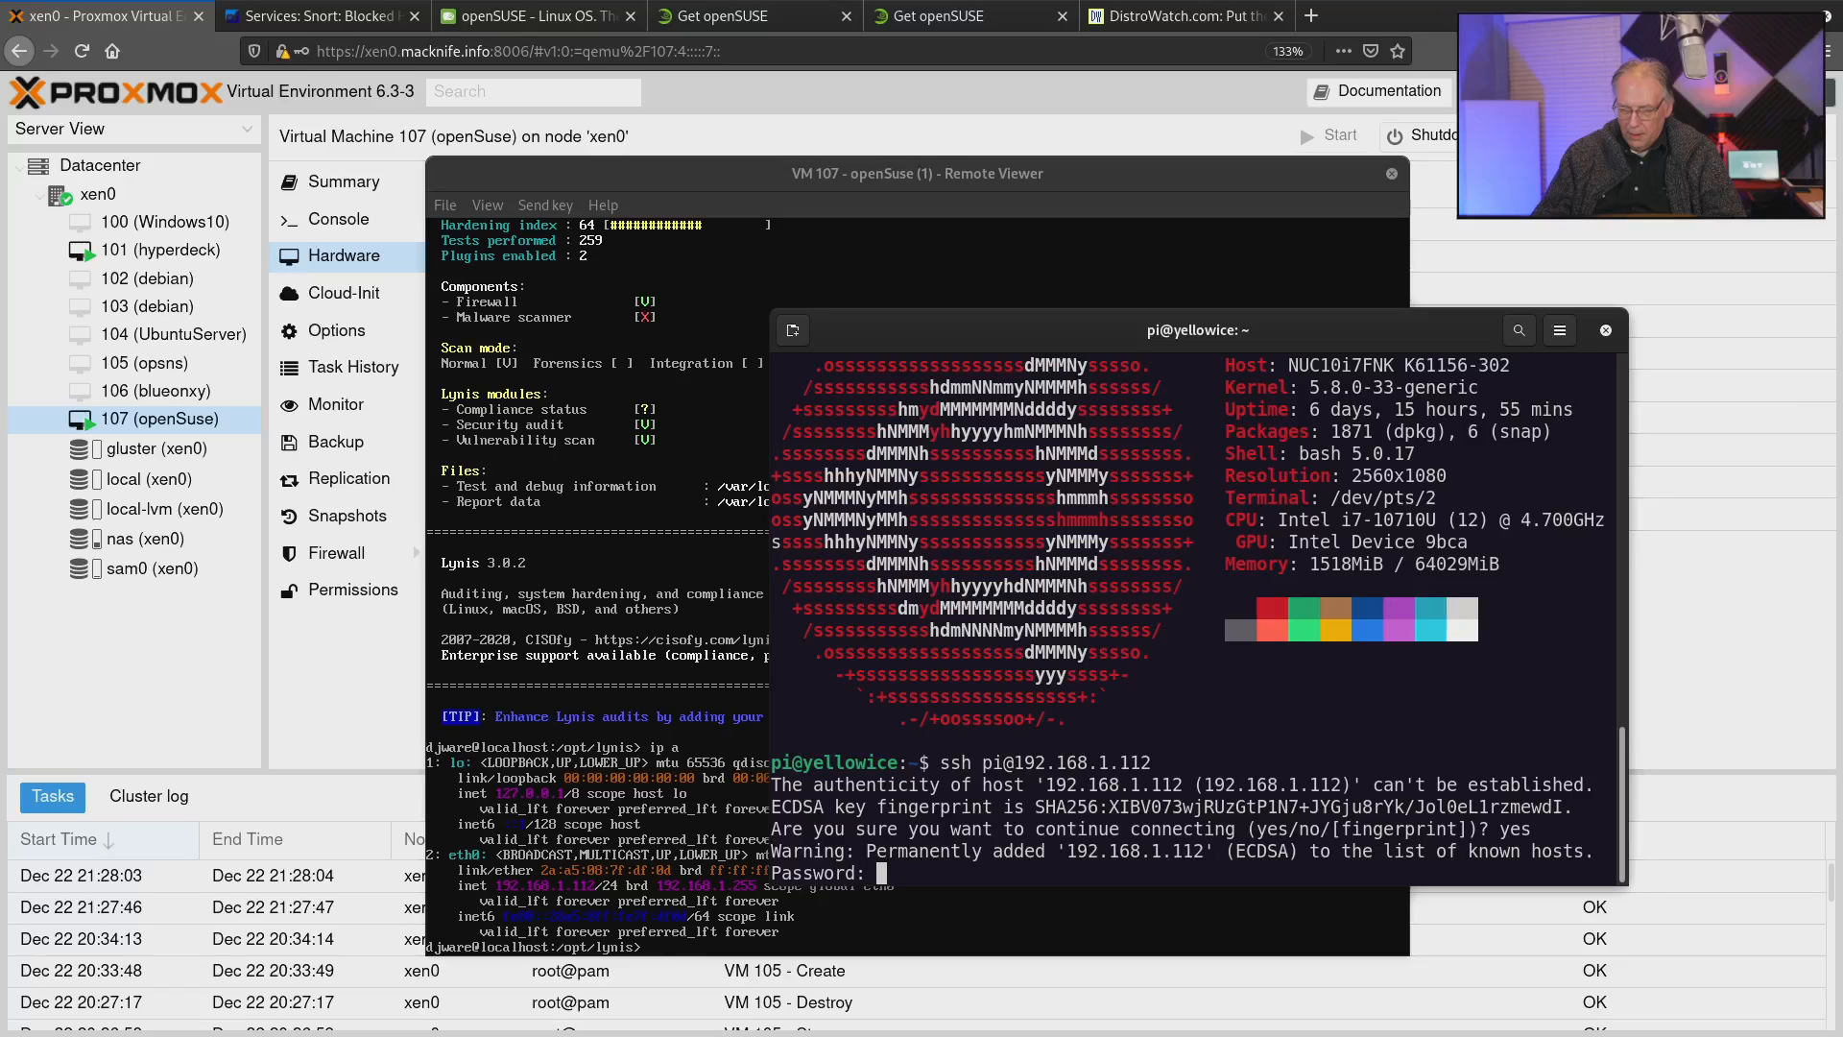
key("ctrl+c")
From yellowice, connect over SSH to 192.168.1.112 with the account name shown in the VM's prompt, entering the account password.
key("Up")
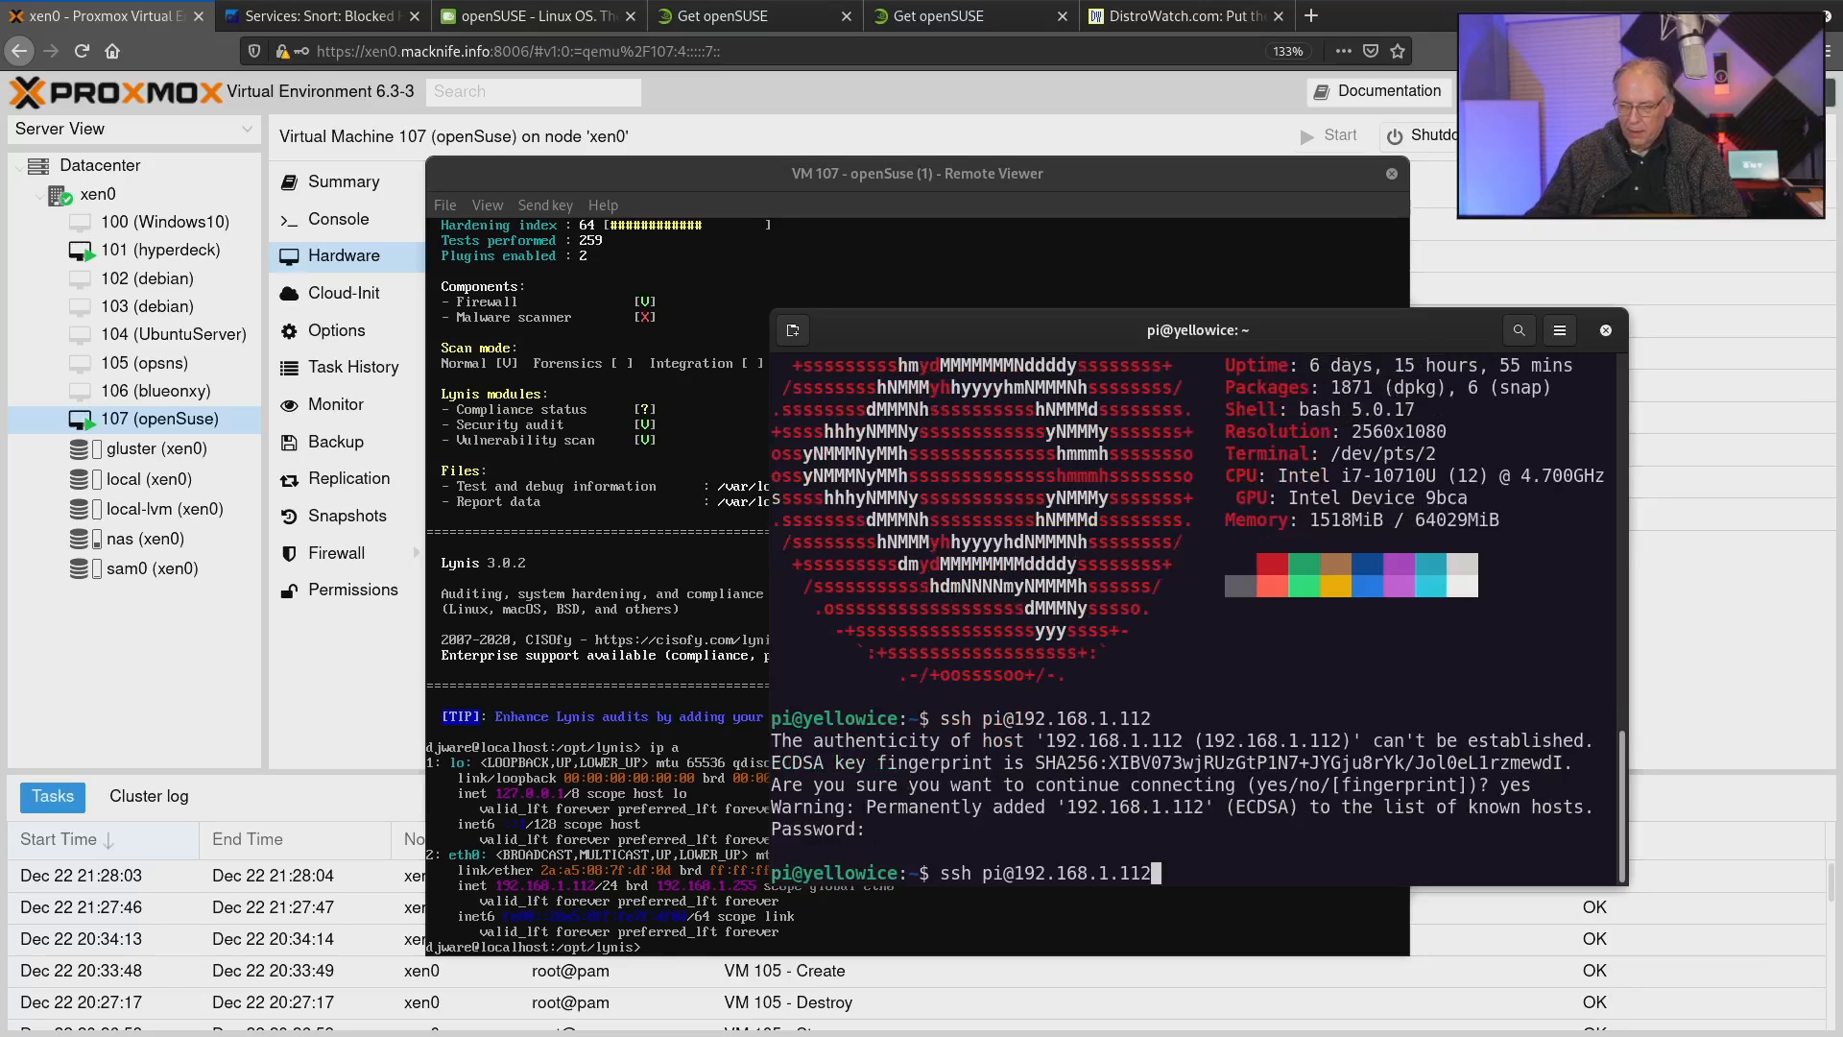
key("BackSpace")
key("BackSpace")
key("BackSpace")
key("BackSpace")
key("BackSpace")
key("BackSpace")
key("BackSpace")
key("BackSpace")
key("BackSpace")
key("BackSpace")
key("BackSpace")
key("BackSpace")
key("BackSpace")
key("BackSpace")
key("BackSpace")
key("BackSpace")
type("djware@")
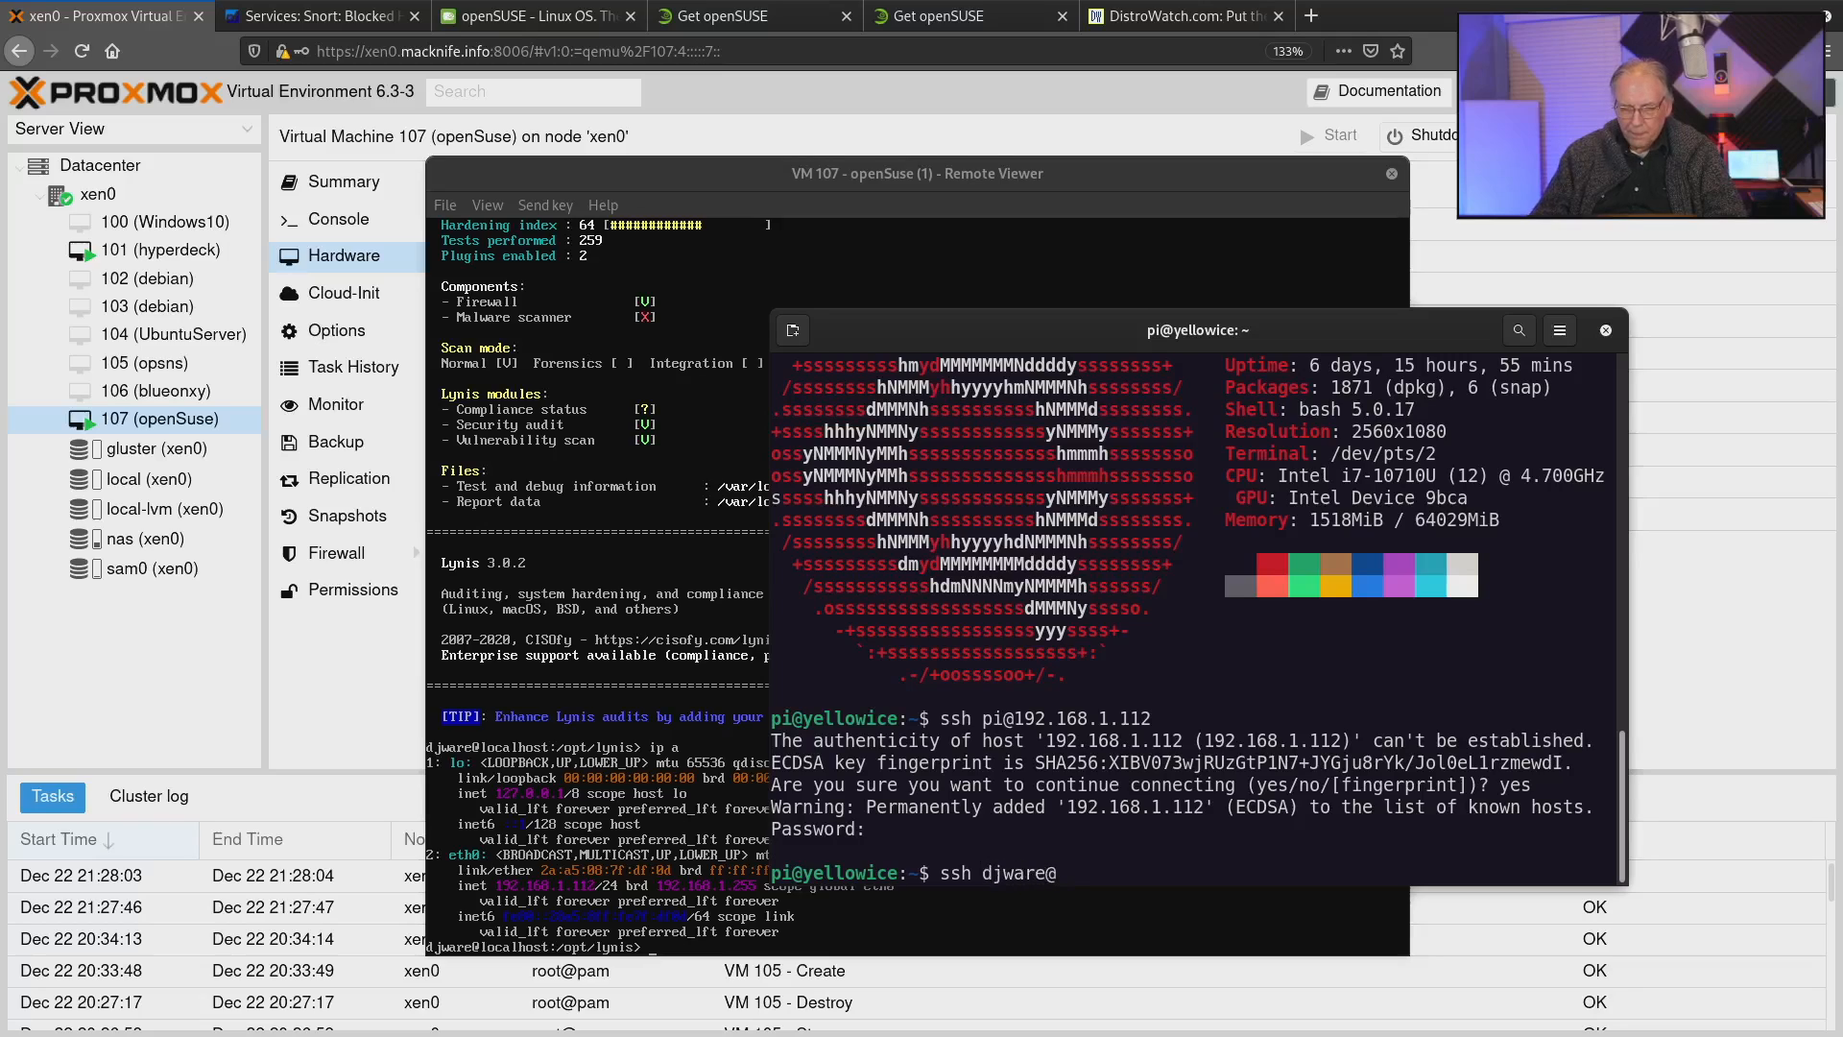
type("192.168..")
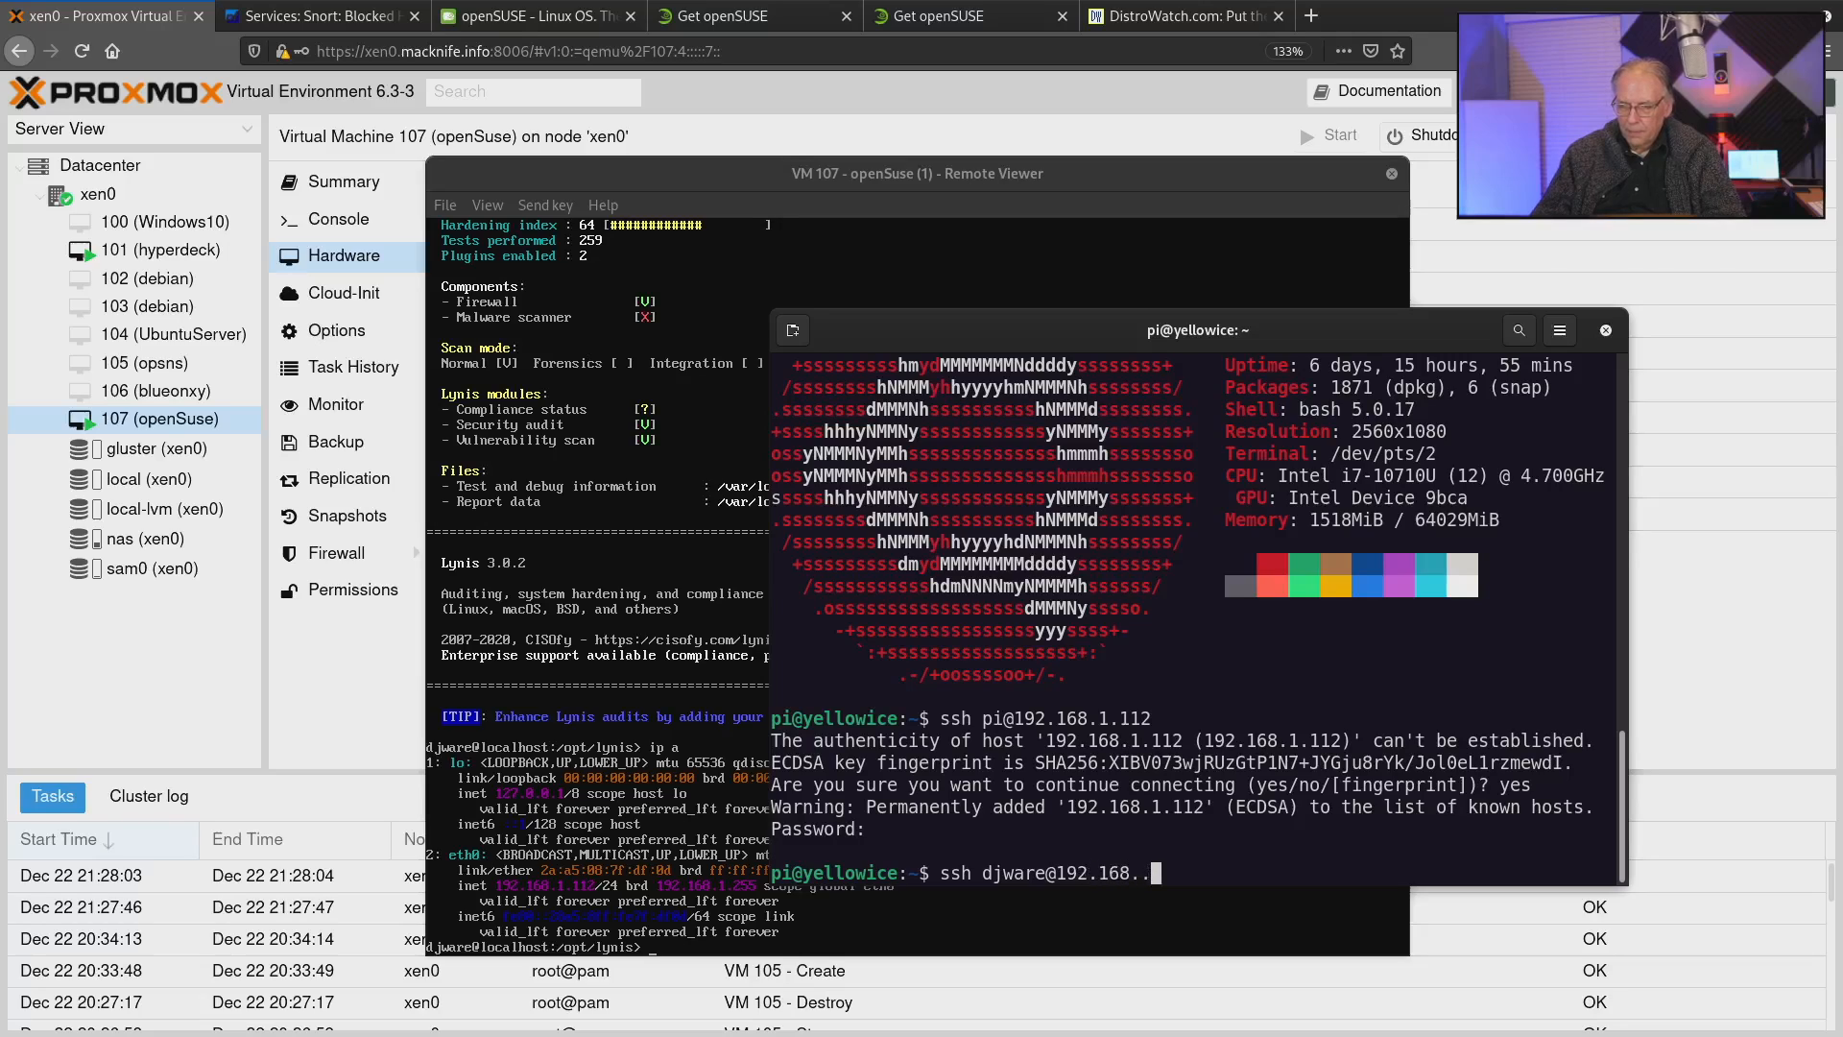
key("BackSpace")
type("1.112")
key("Return")
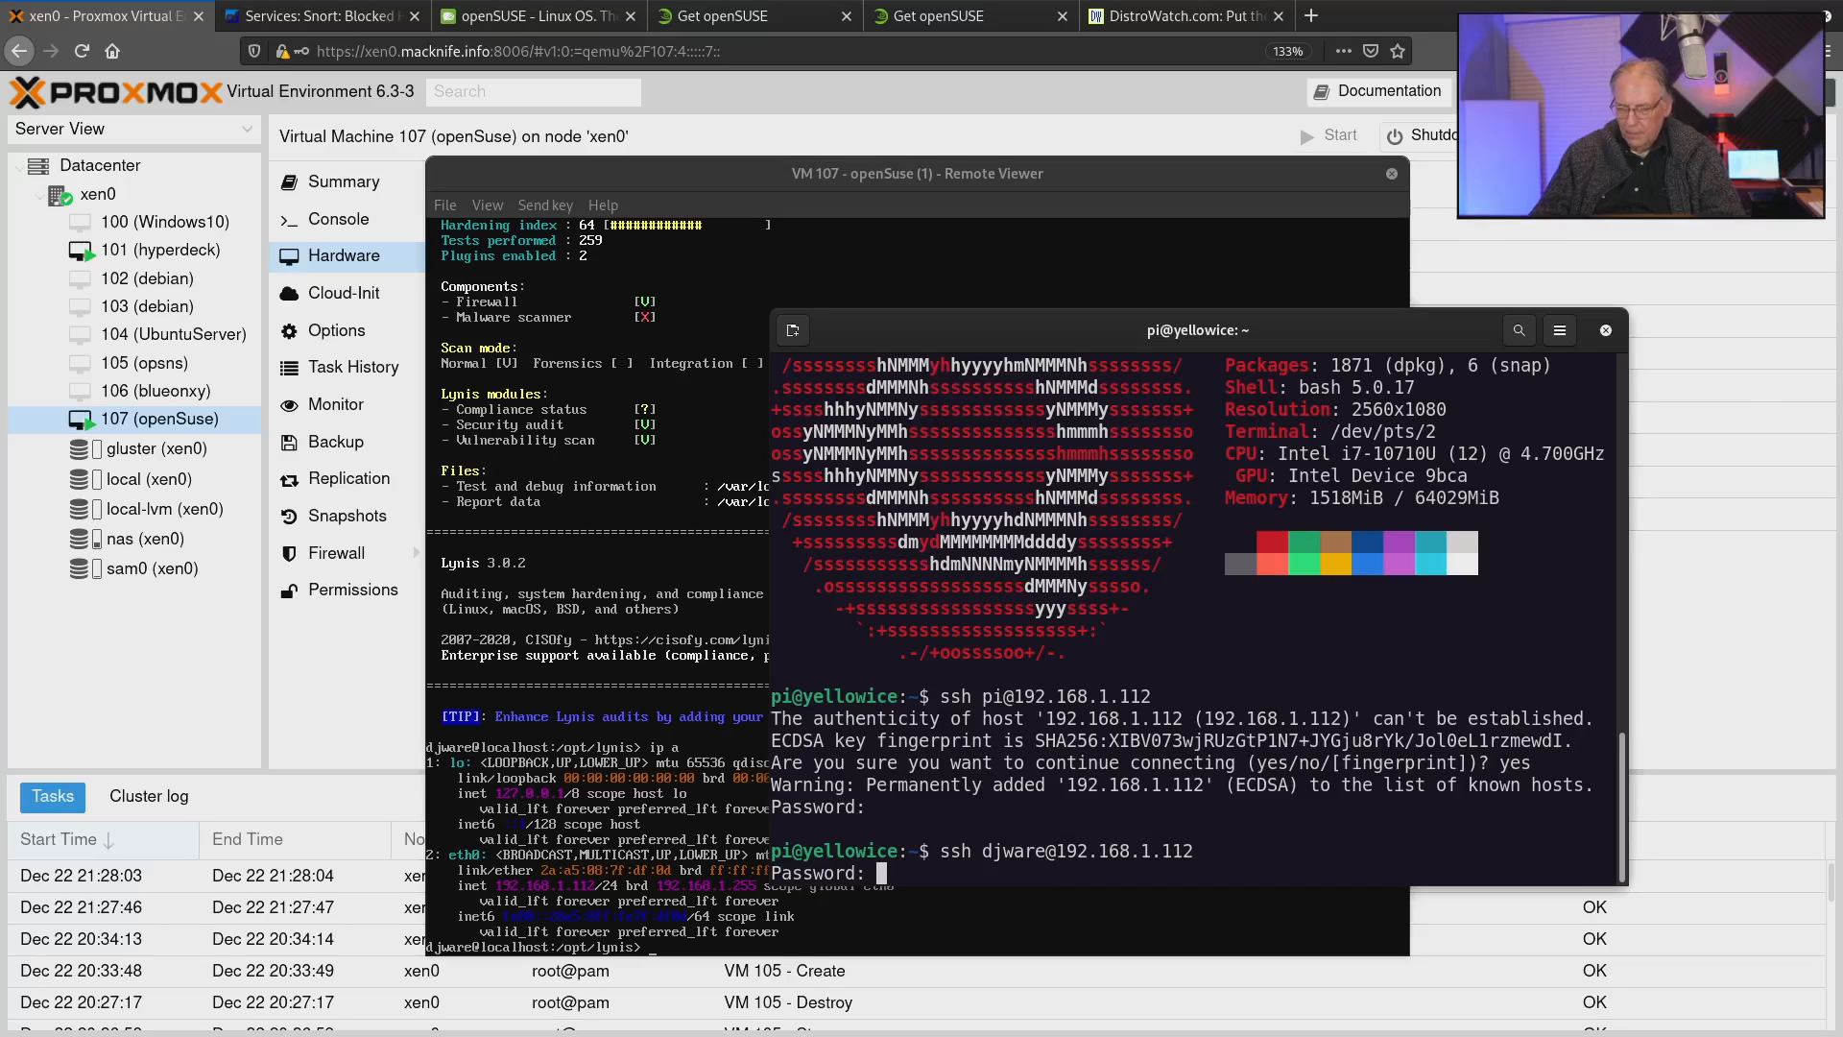
key("Return")
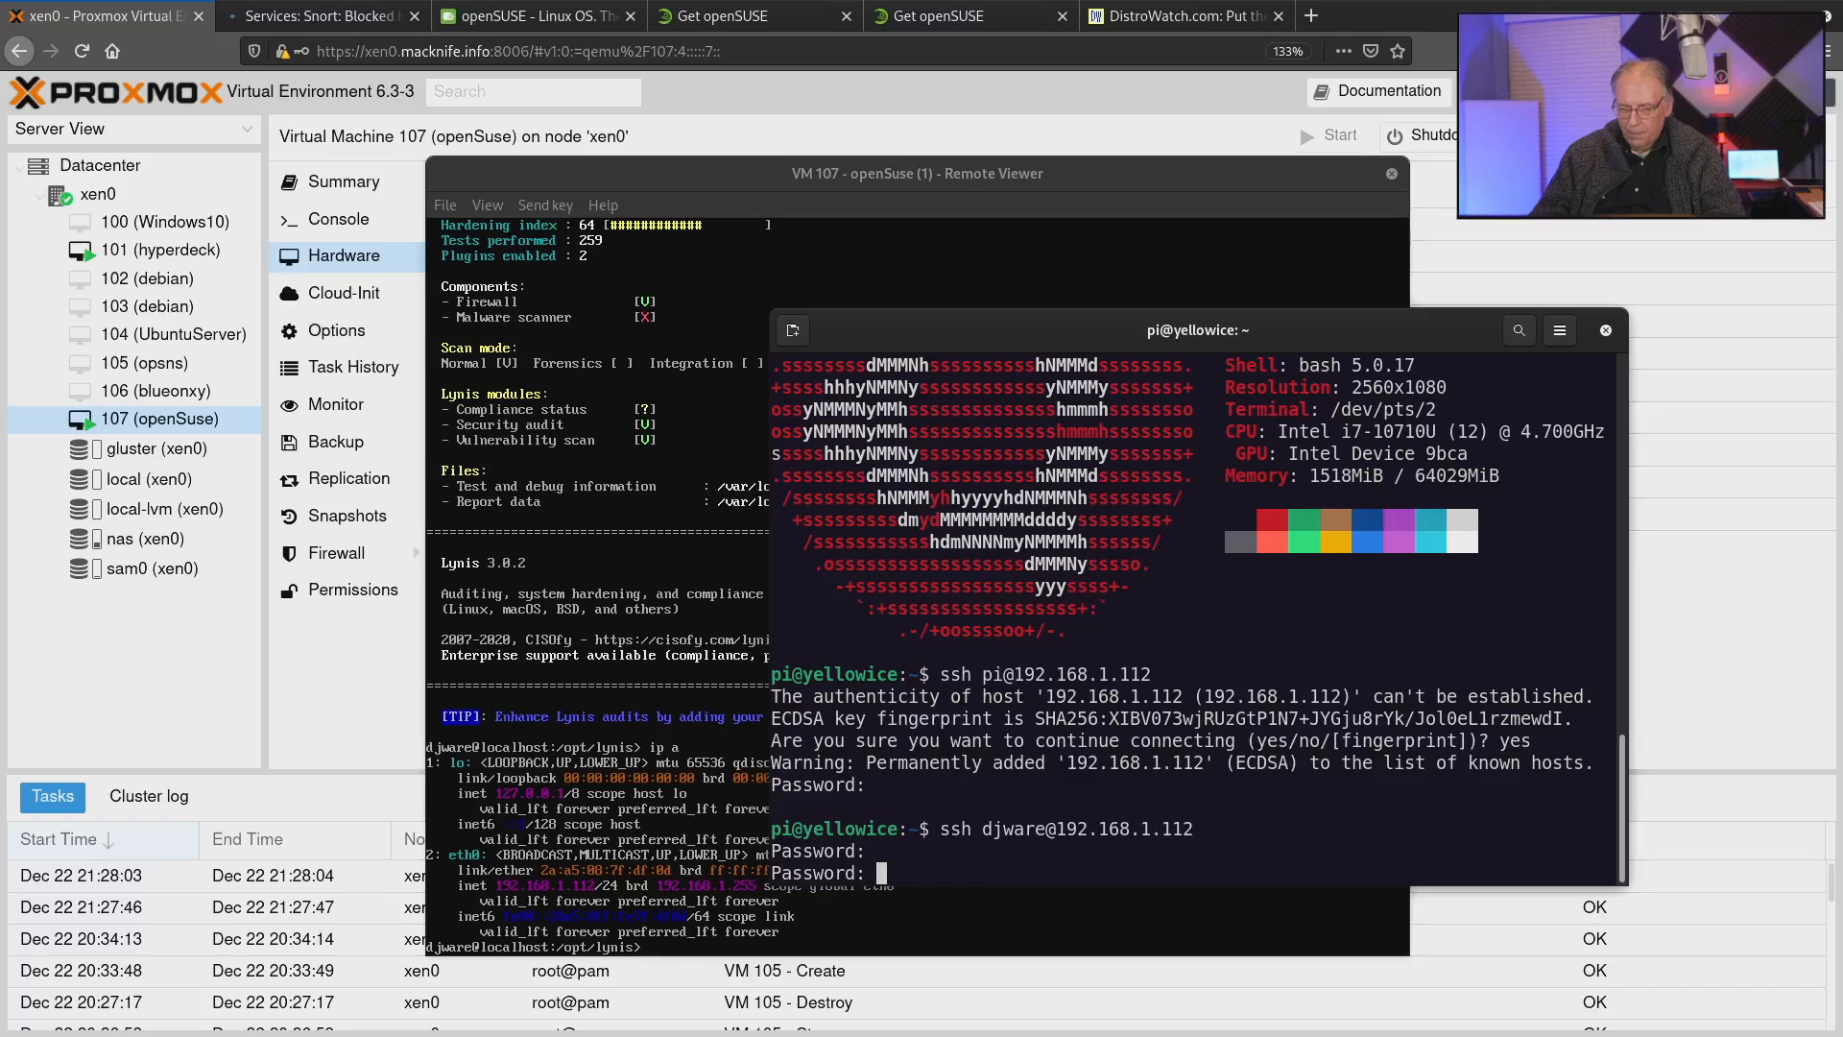
key("Return")
Change to the /opt/lynis directory in the SSH session.
type("cd /")
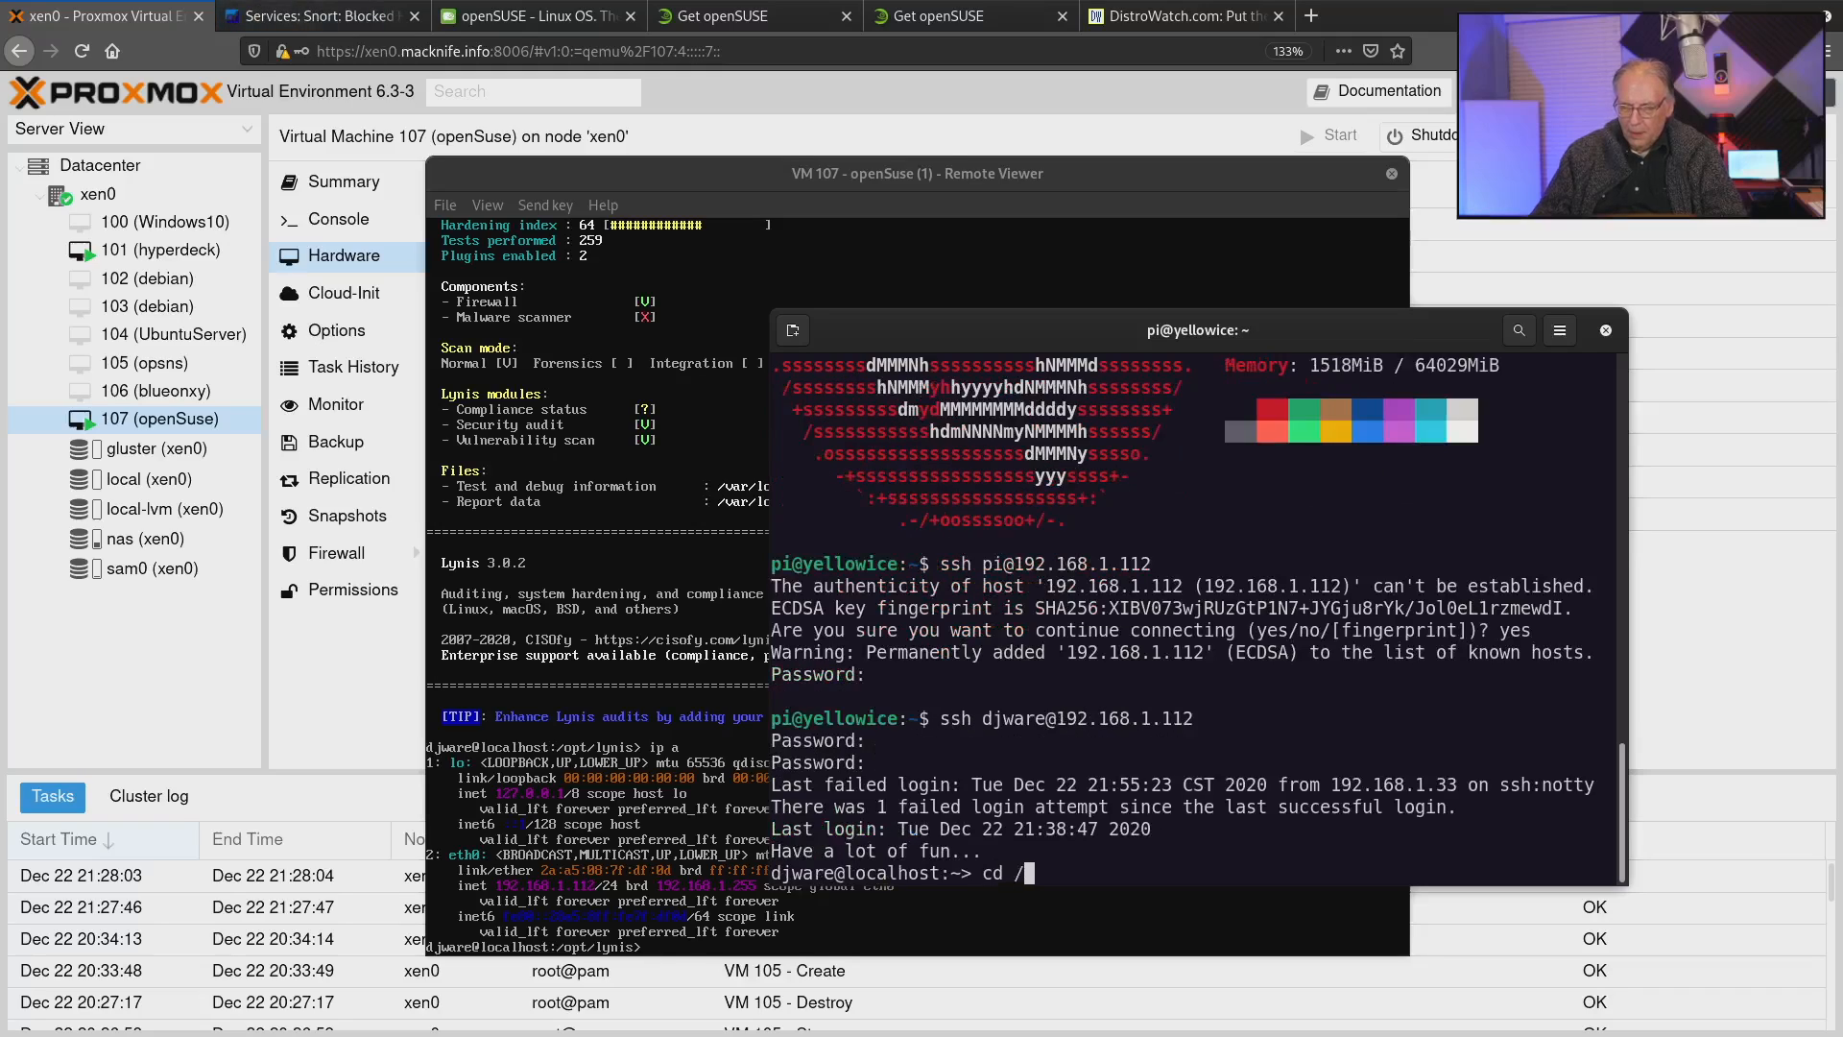
type("opt/lynis")
key("Return")
type("sudo /")
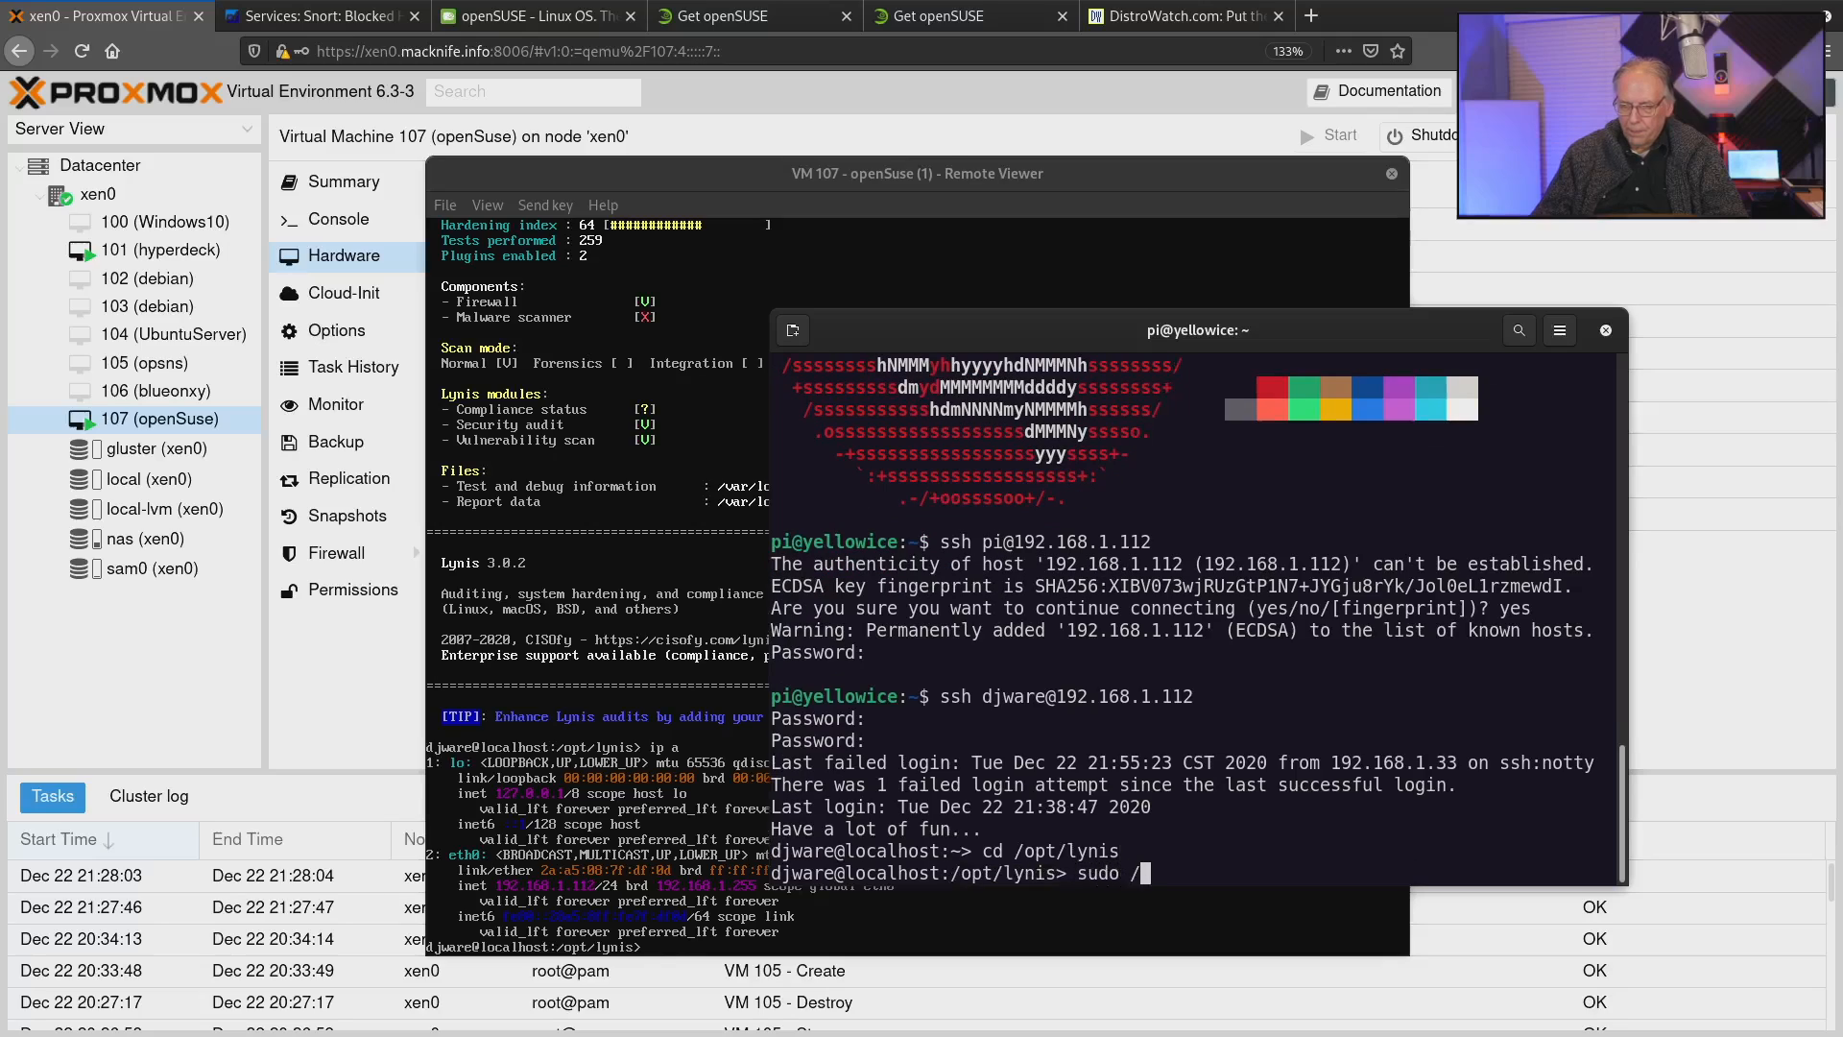
key("BackSpace")
type("./lyi")
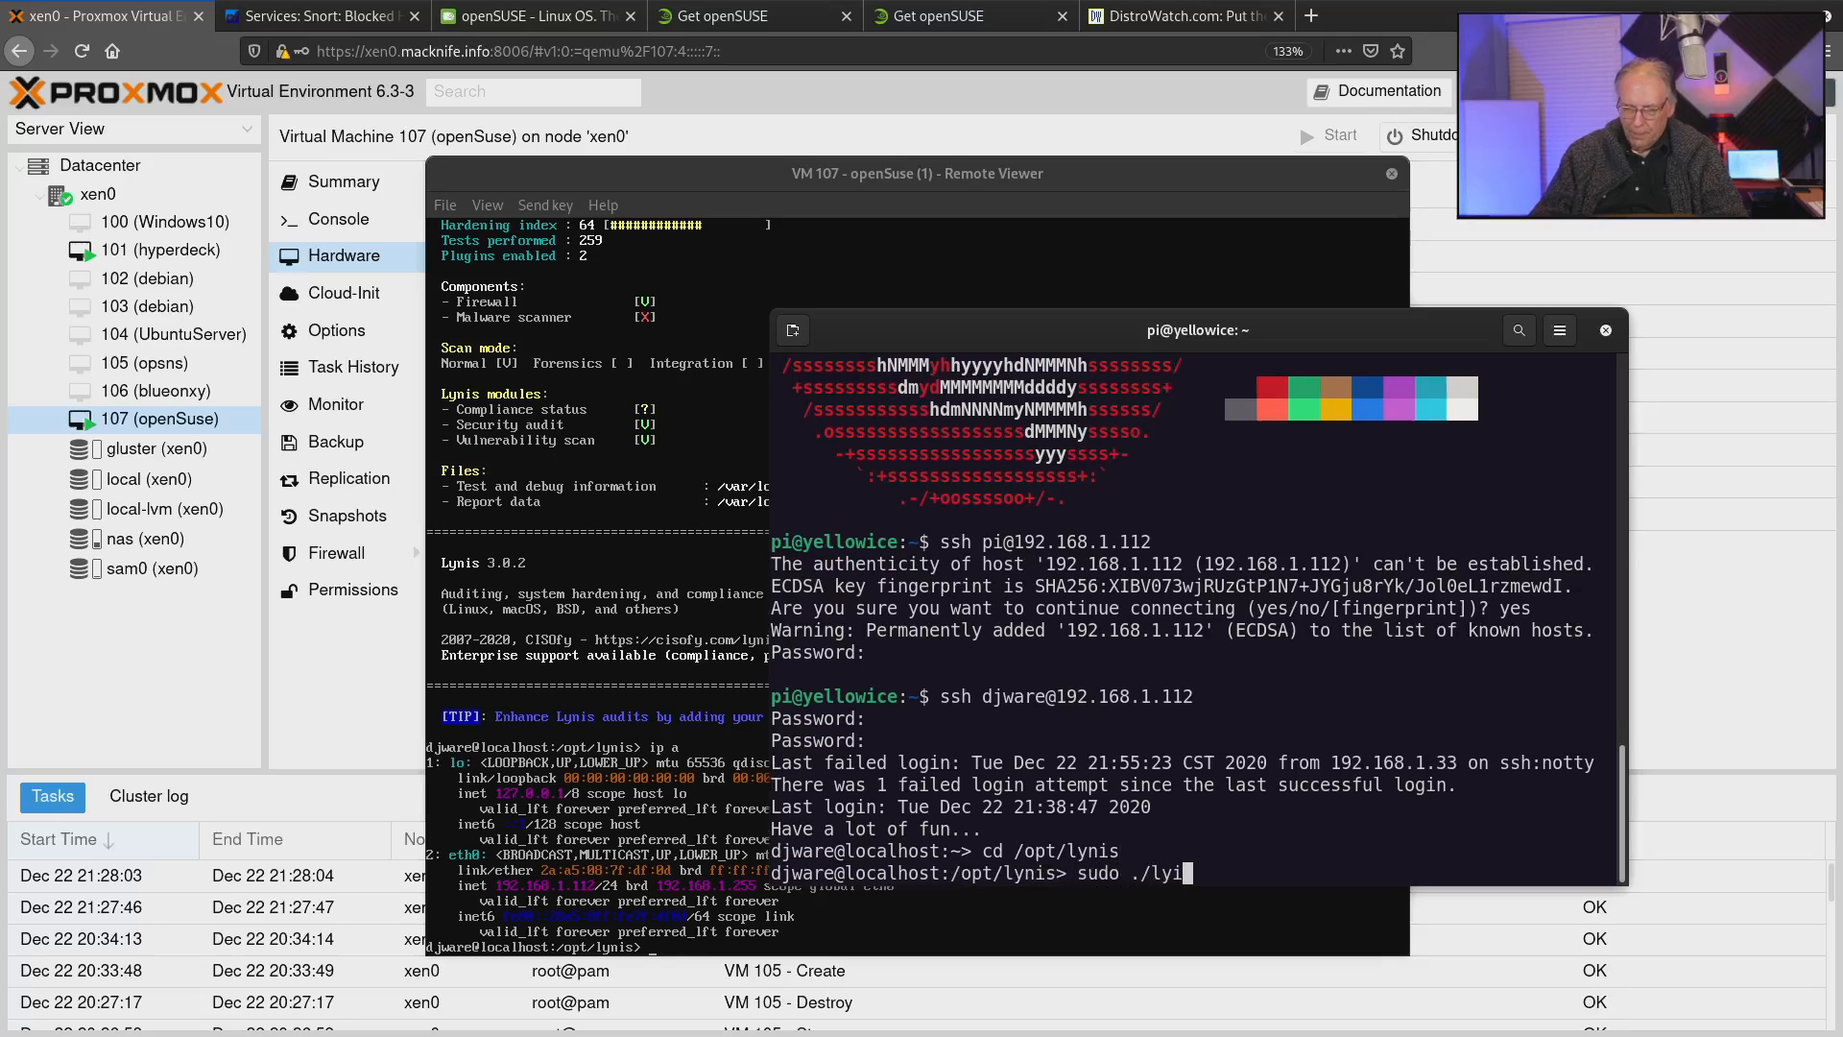
type("s audit system")
key("Return")
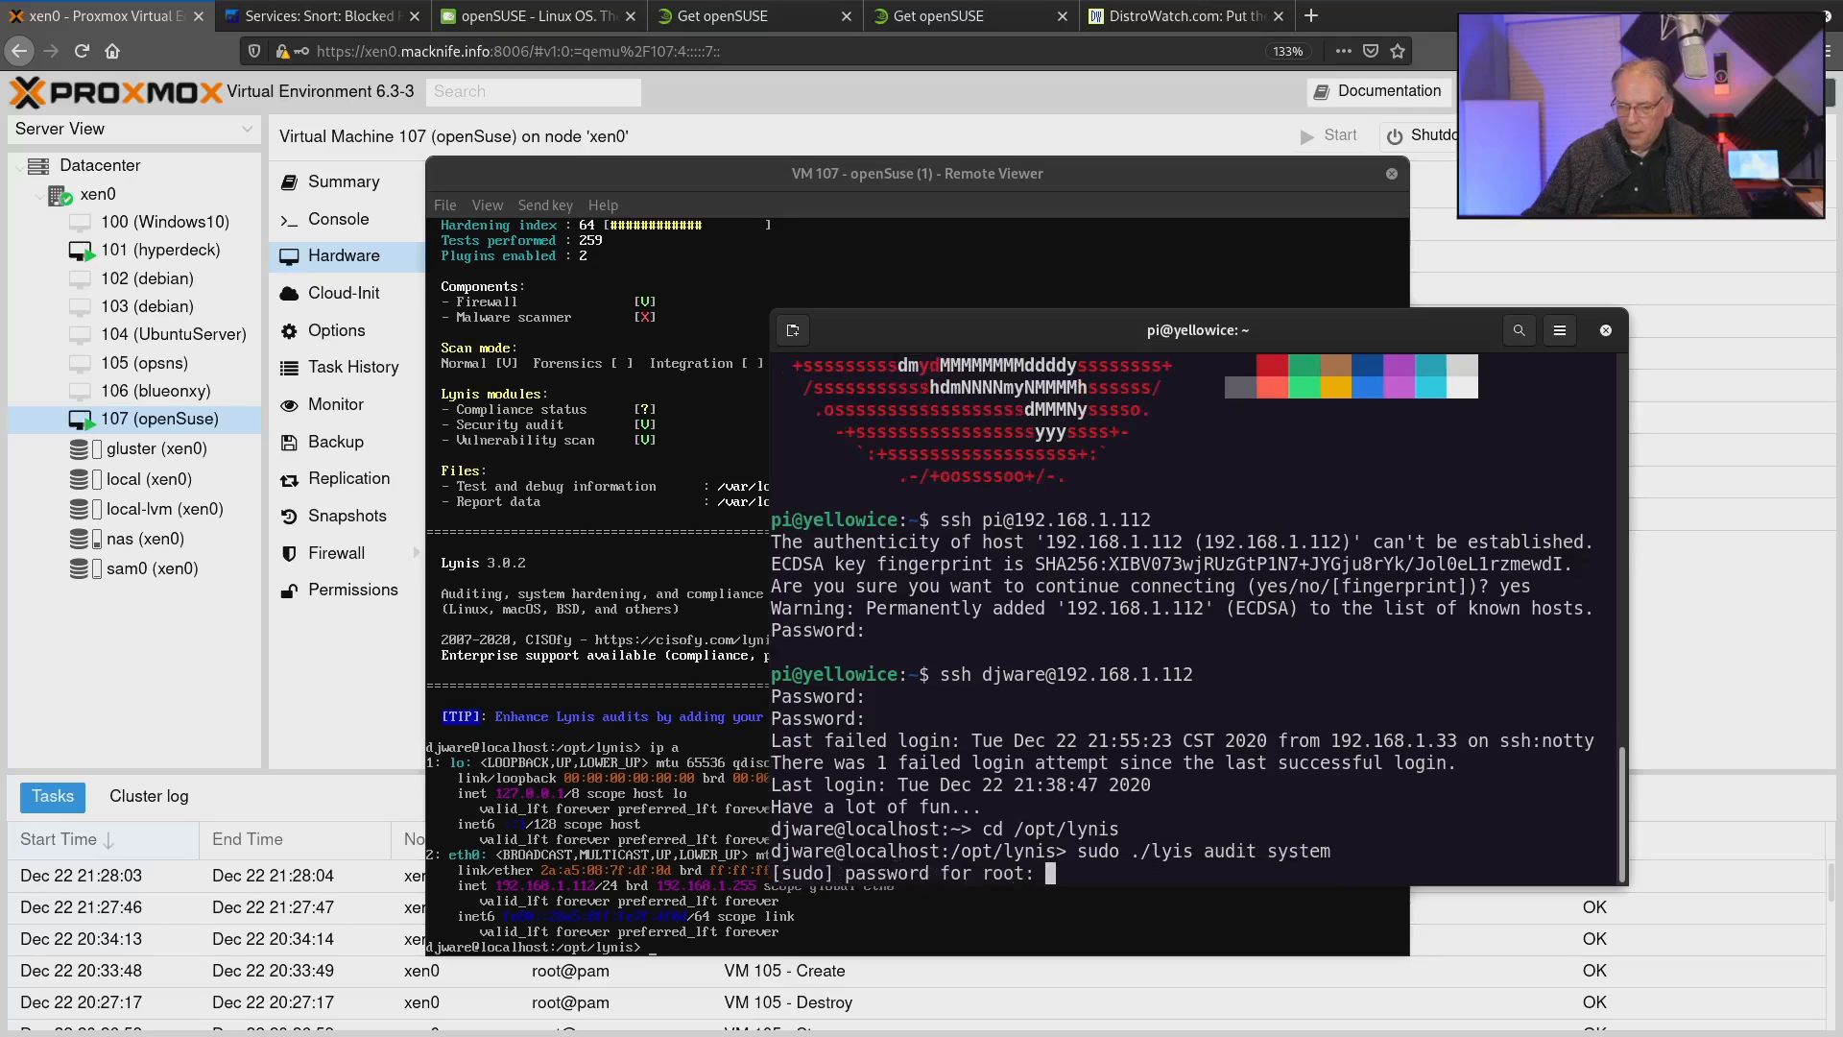
key("ctrl+c")
Correct the misspelled program name in the previous command and run "sudo ./lynis audit system", entering the root password.
key("Up")
key("ctrl+Left")
key("ctrl+Left")
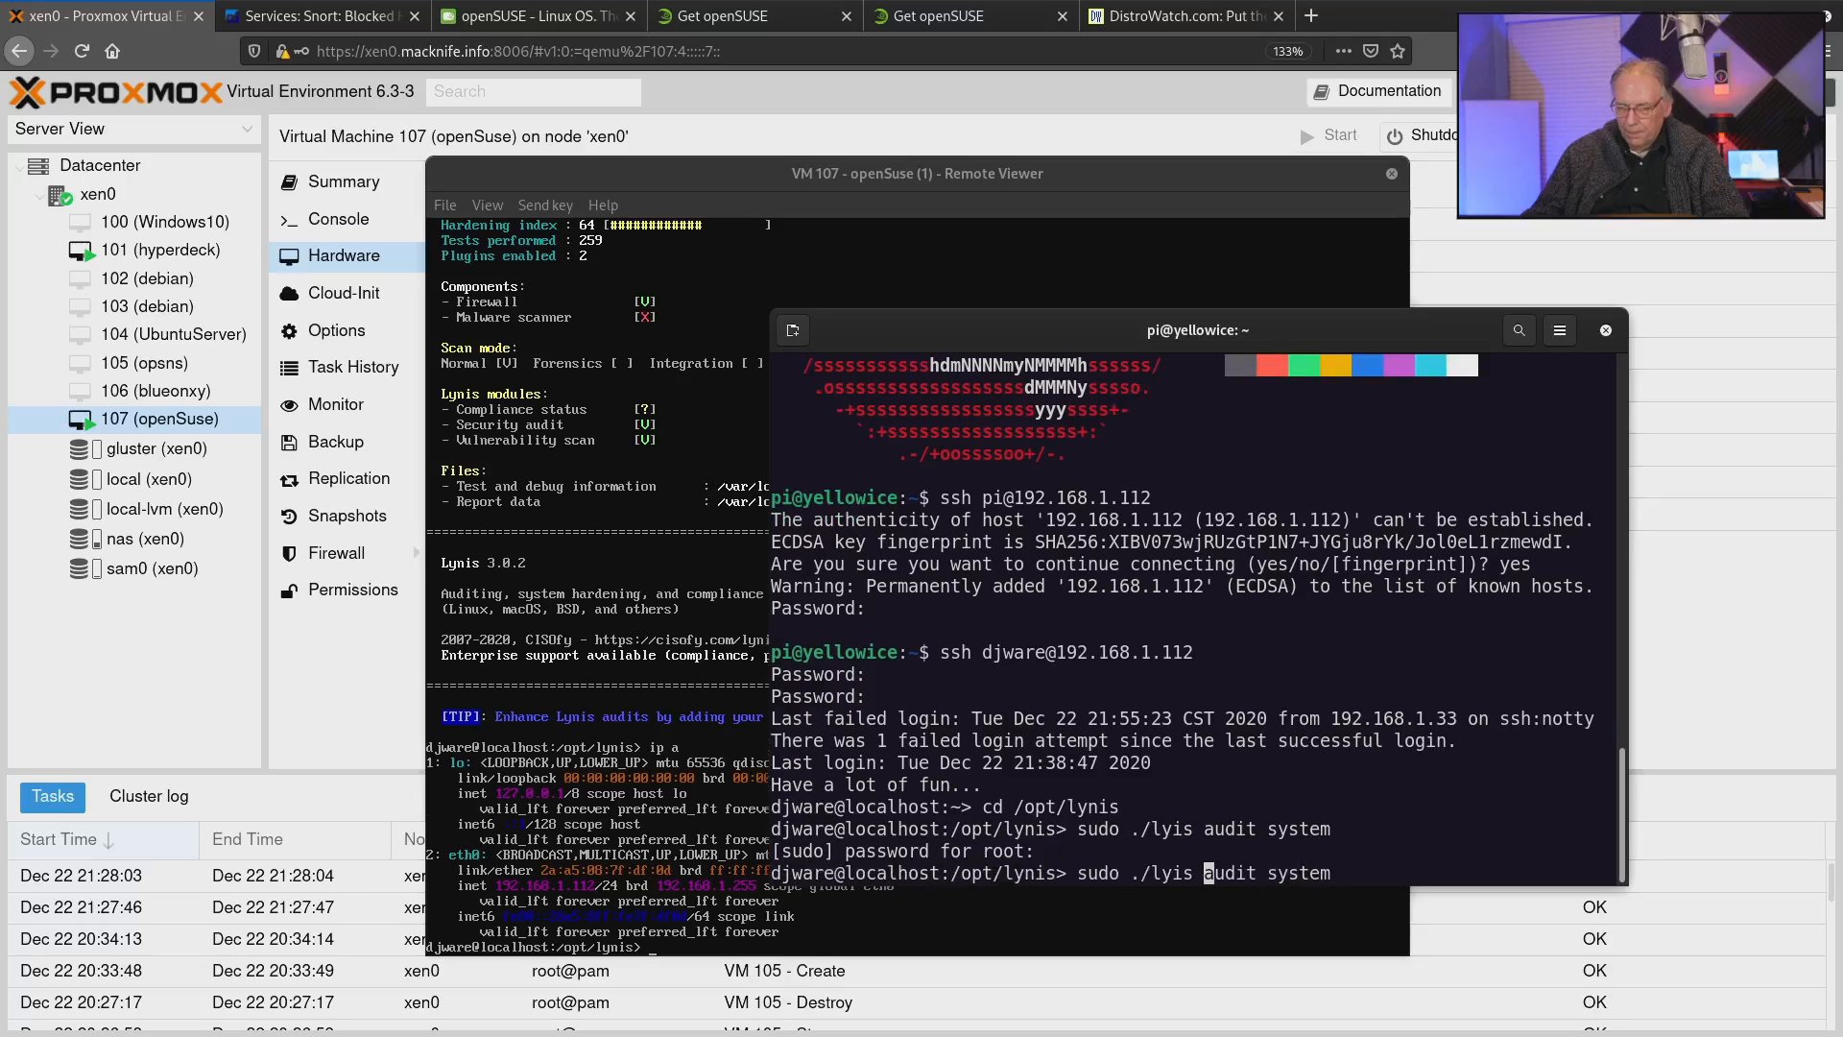
key("Left")
key("Left")
key("Left")
type("n")
key("Return")
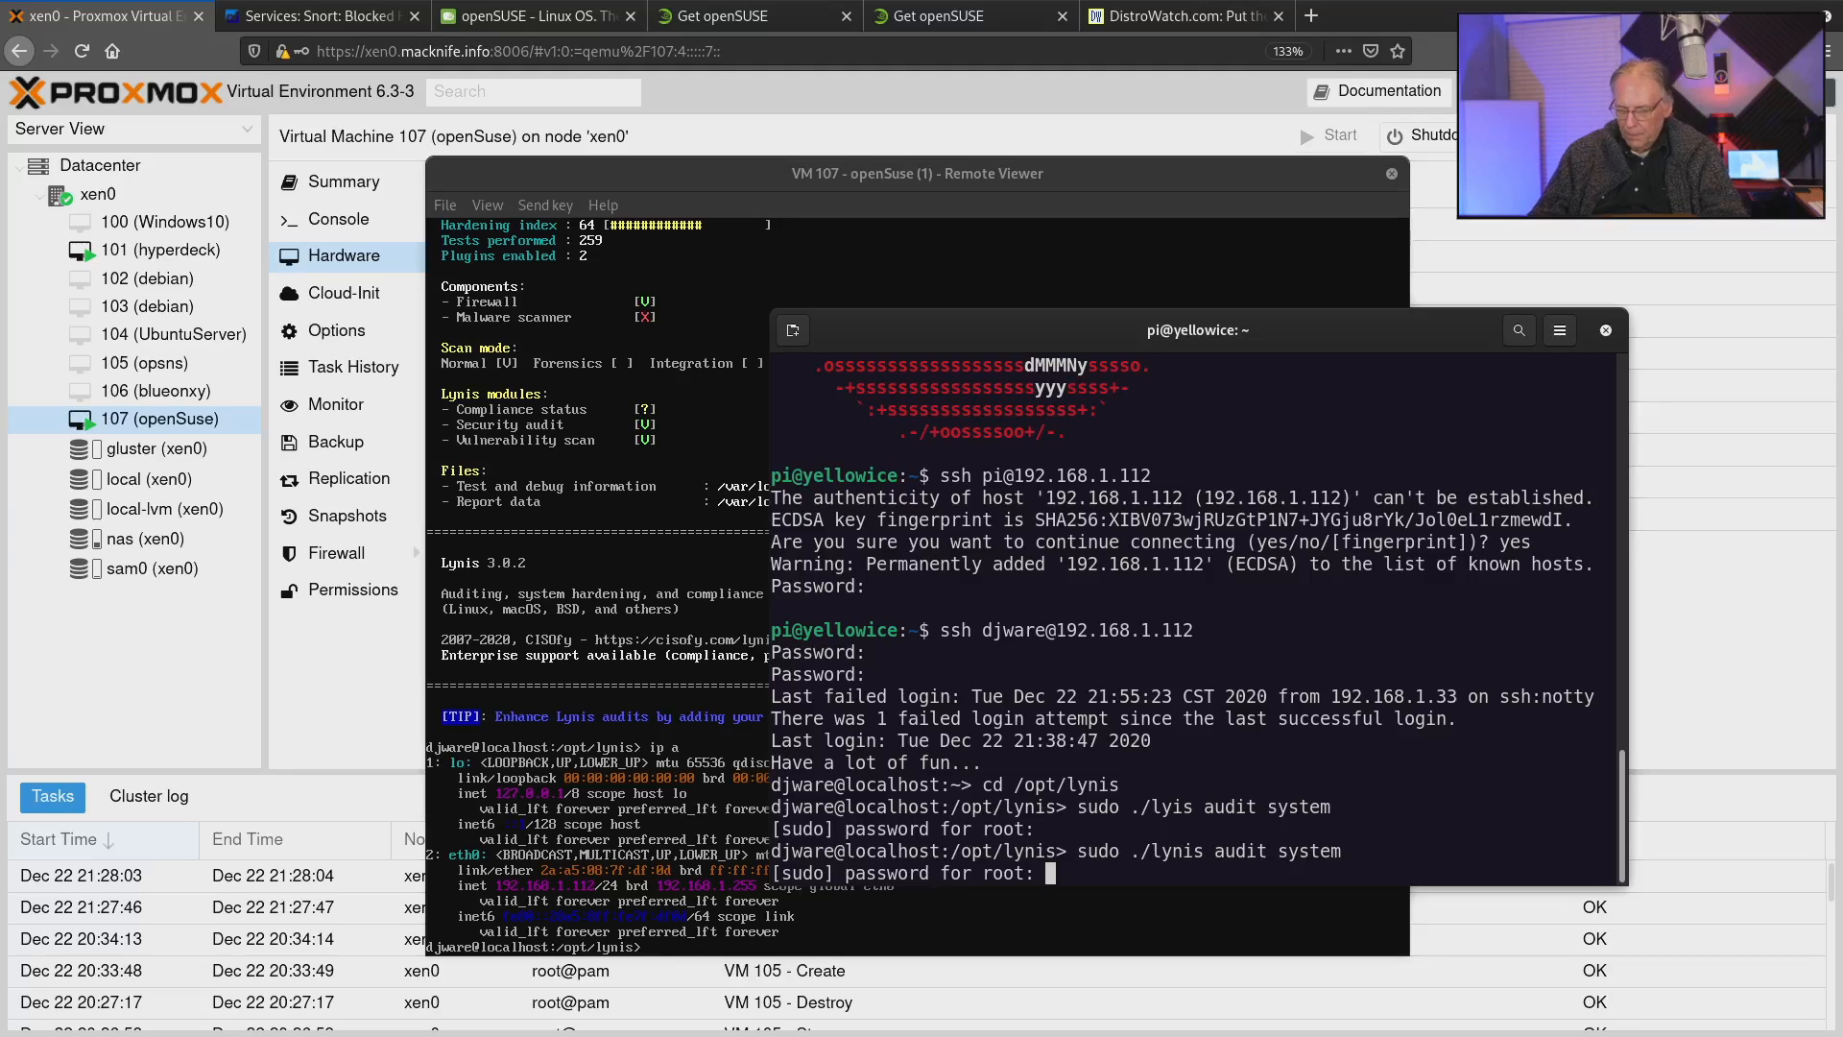
key("Return")
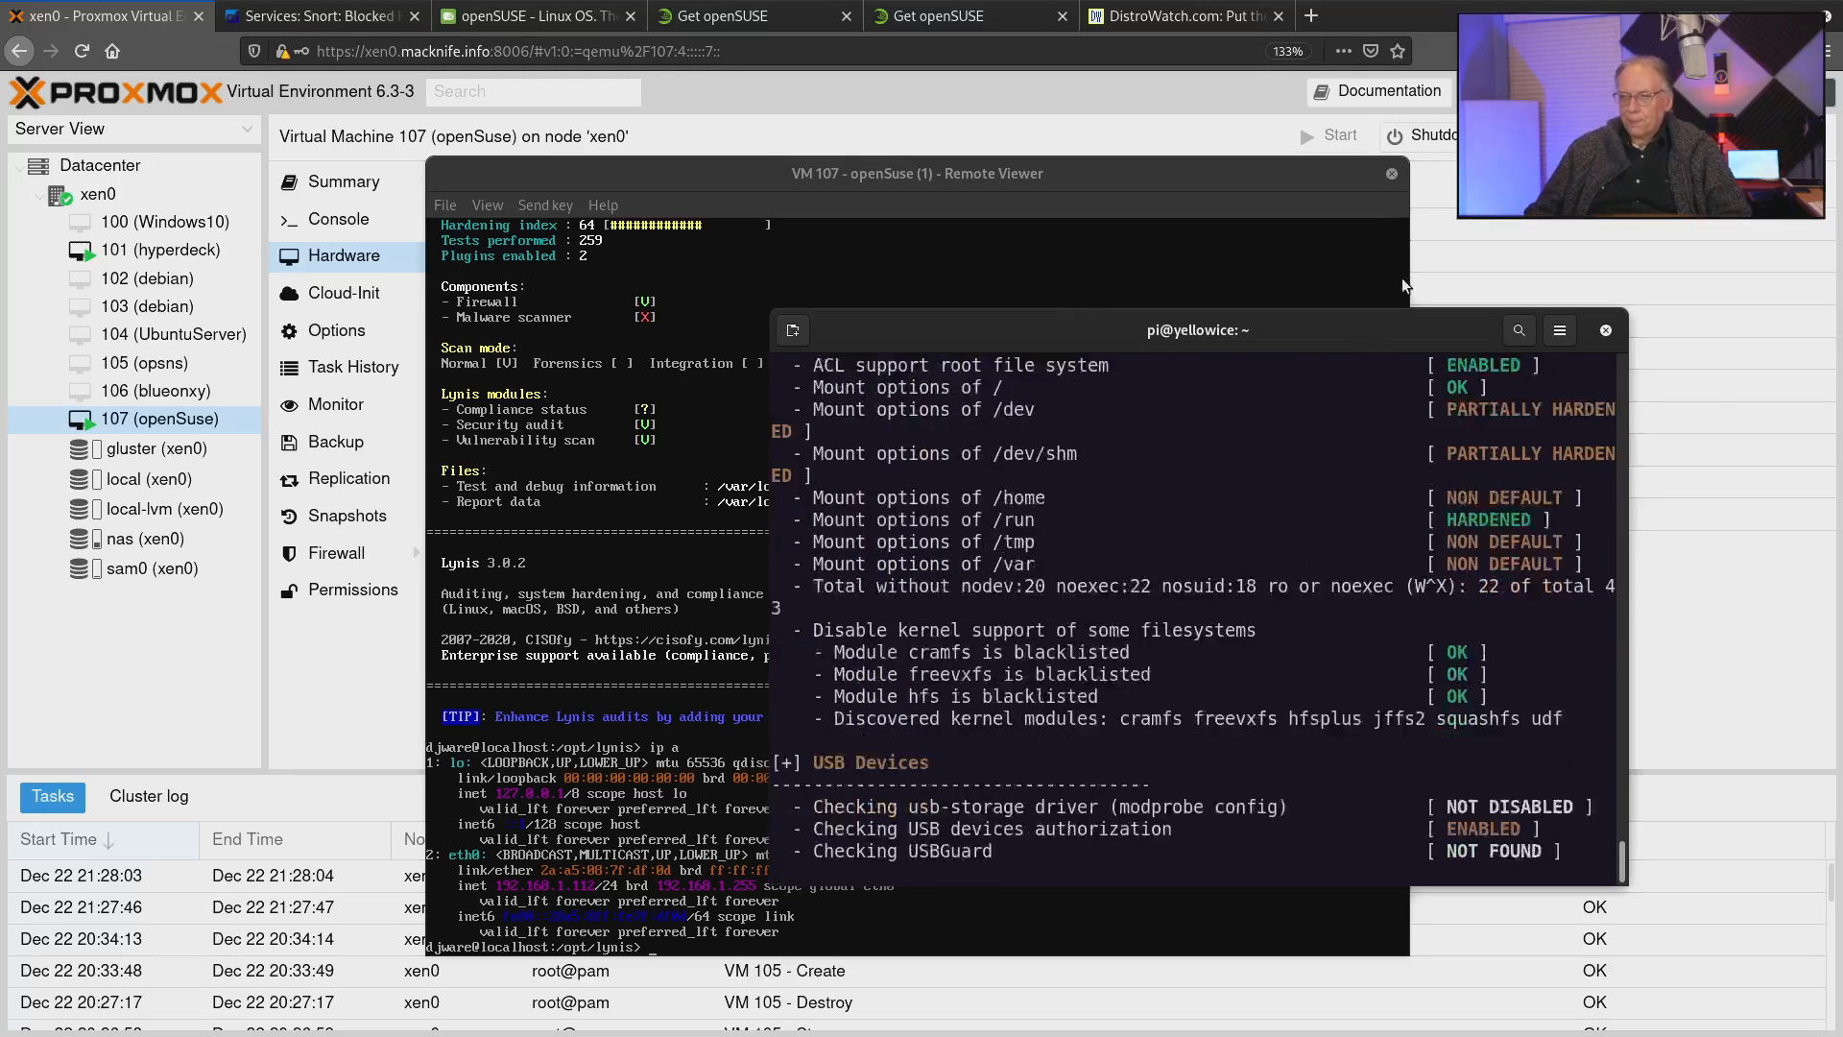
Move the terminal window over the VM viewer and go back to the start of the Lynis 3.0.2 results.
left_click_drag(1397, 324, 1178, 205)
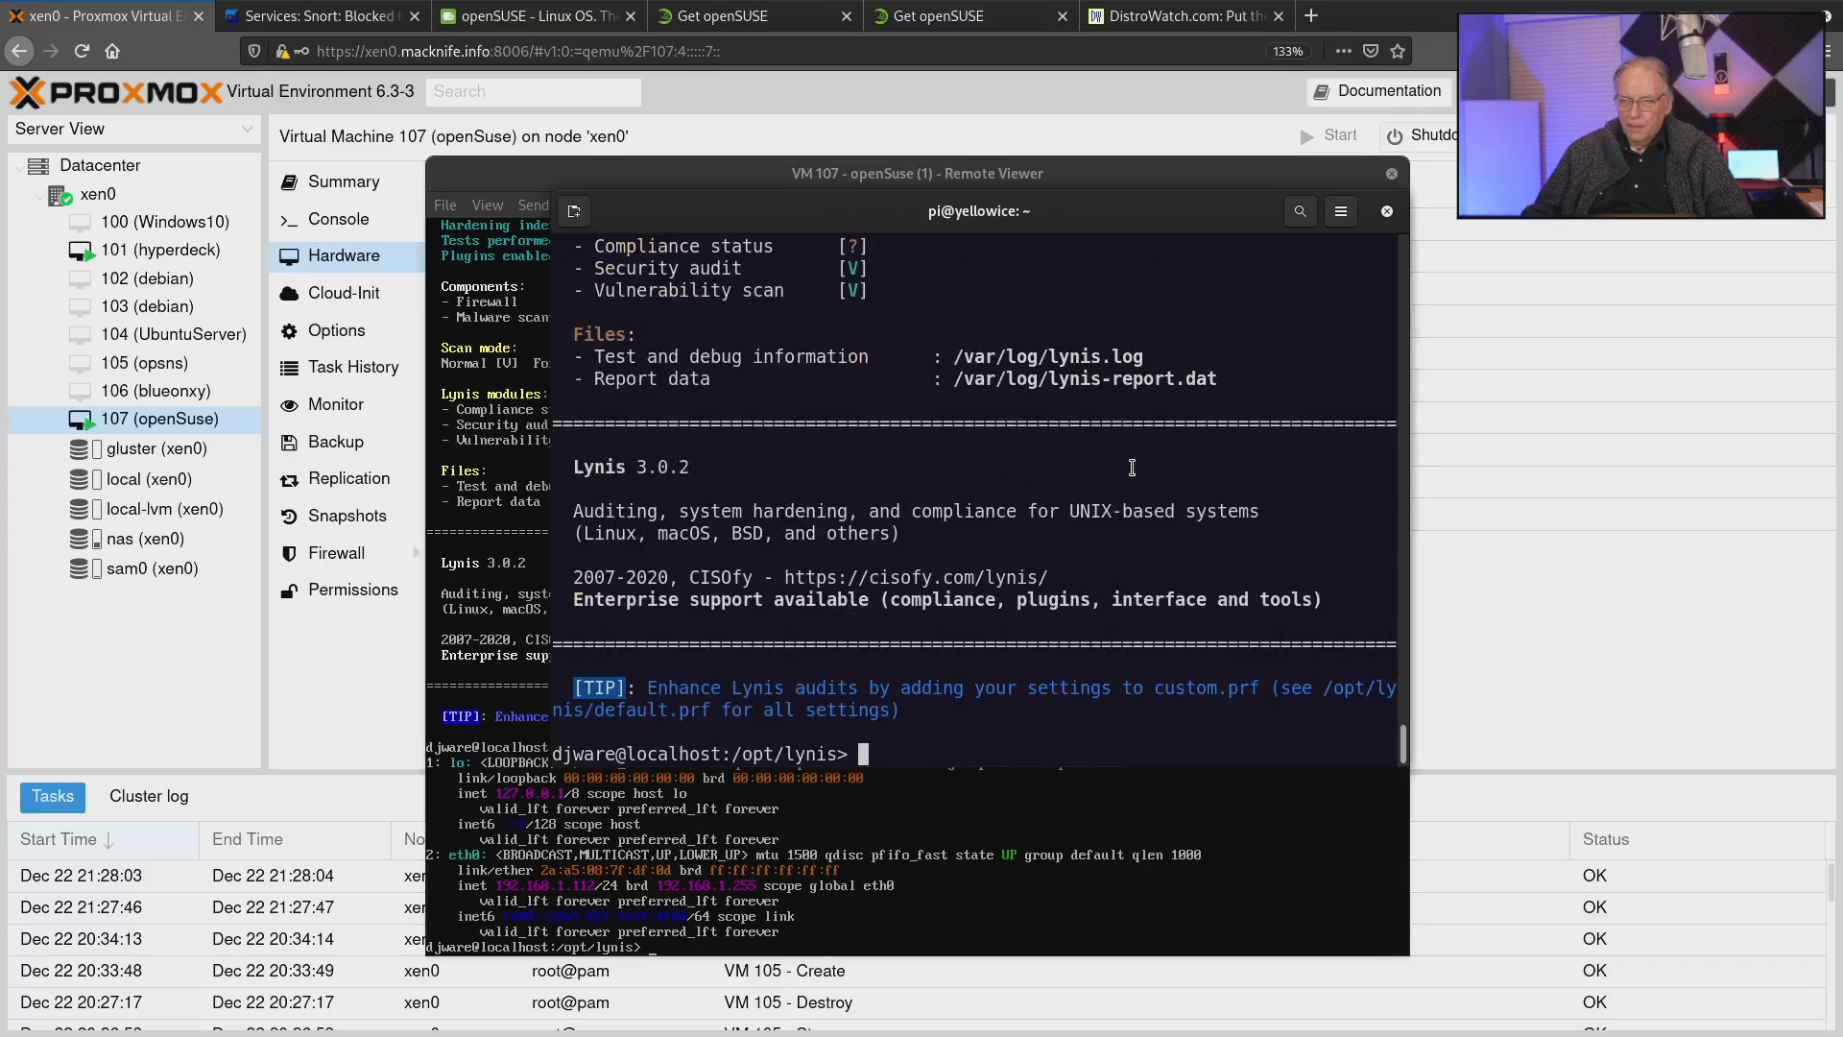
scroll(1132, 468, "up", 15)
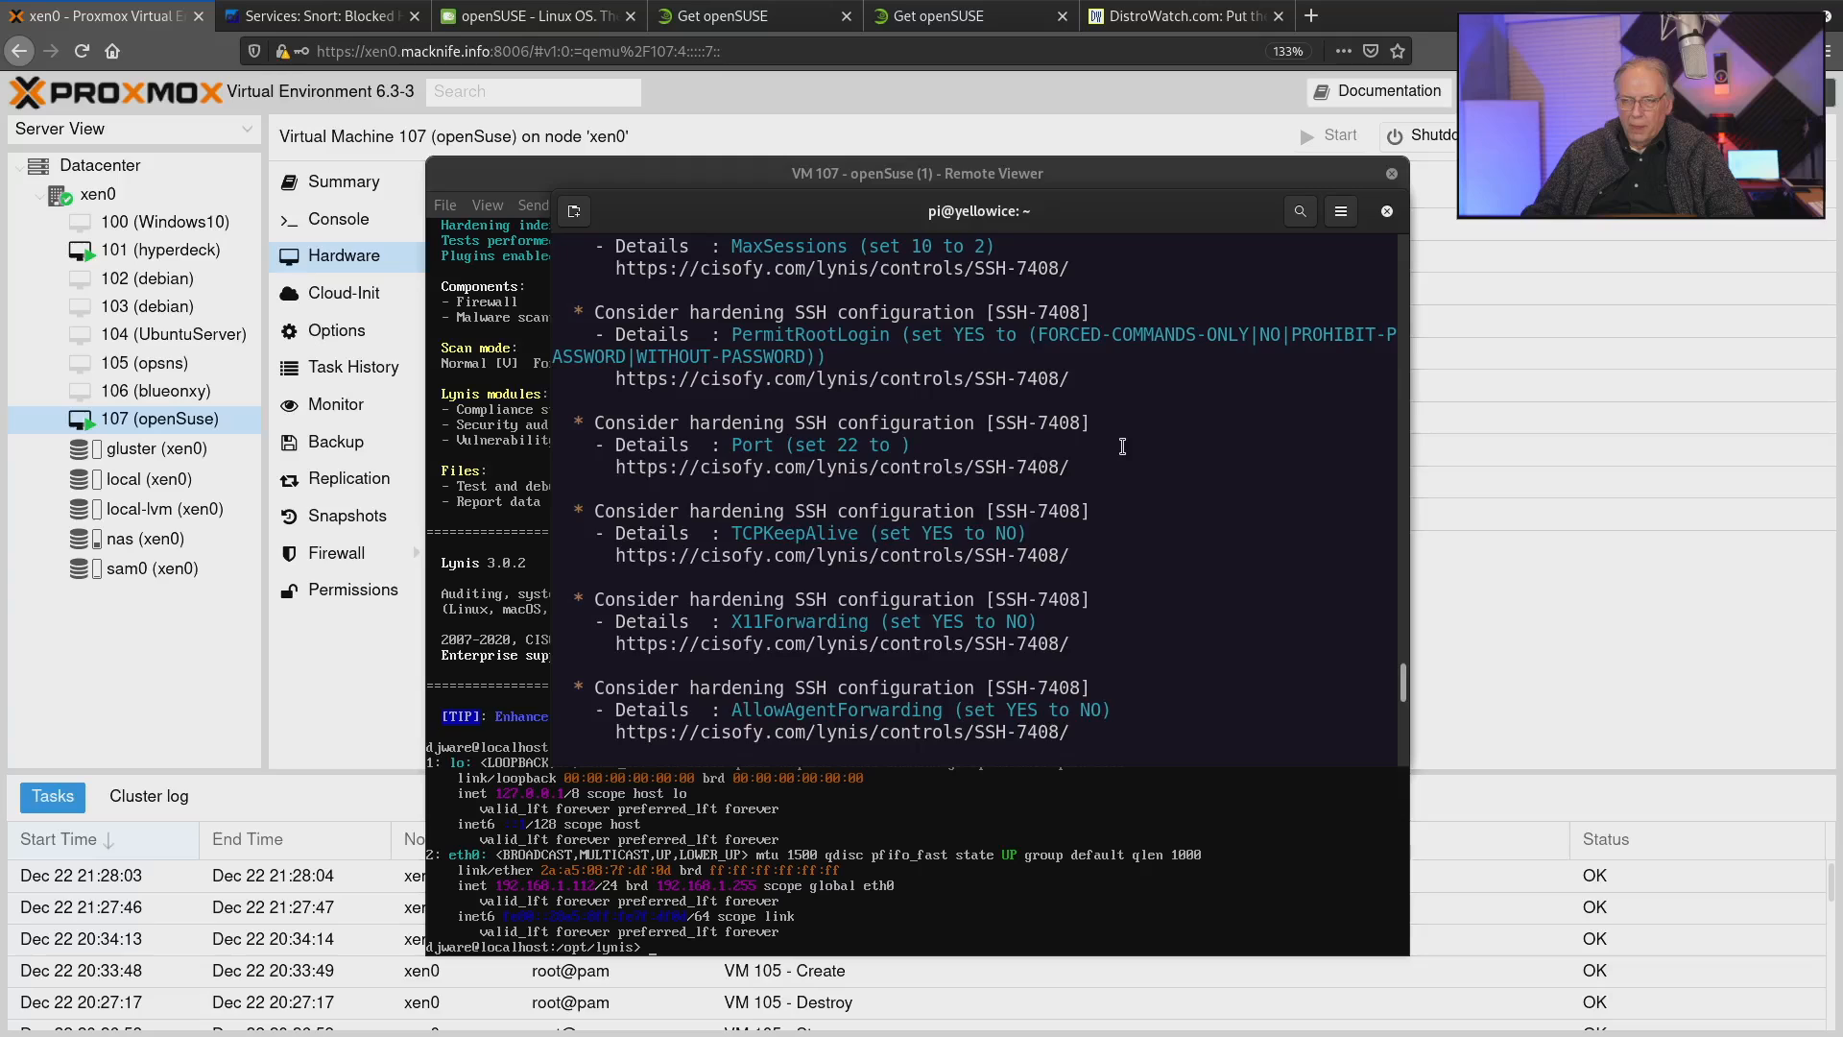
scroll(1122, 446, "up", 10)
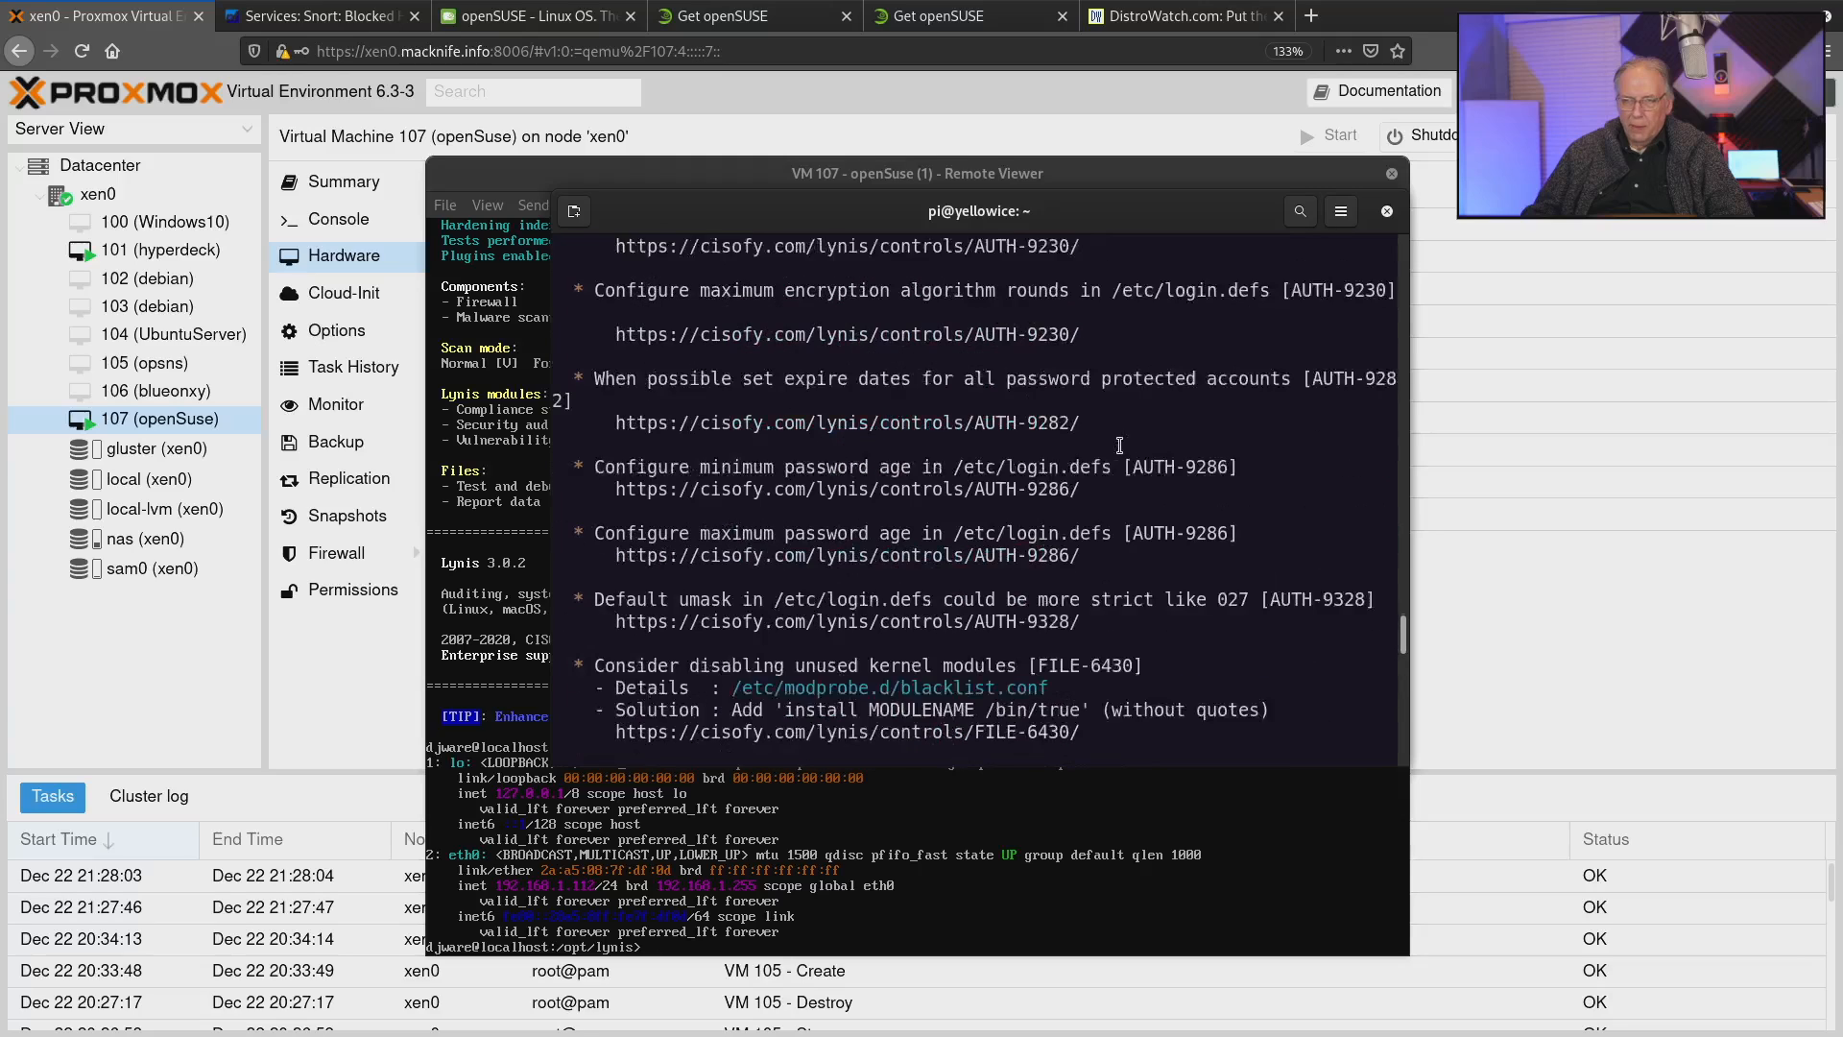
scroll(1119, 446, "up", 6)
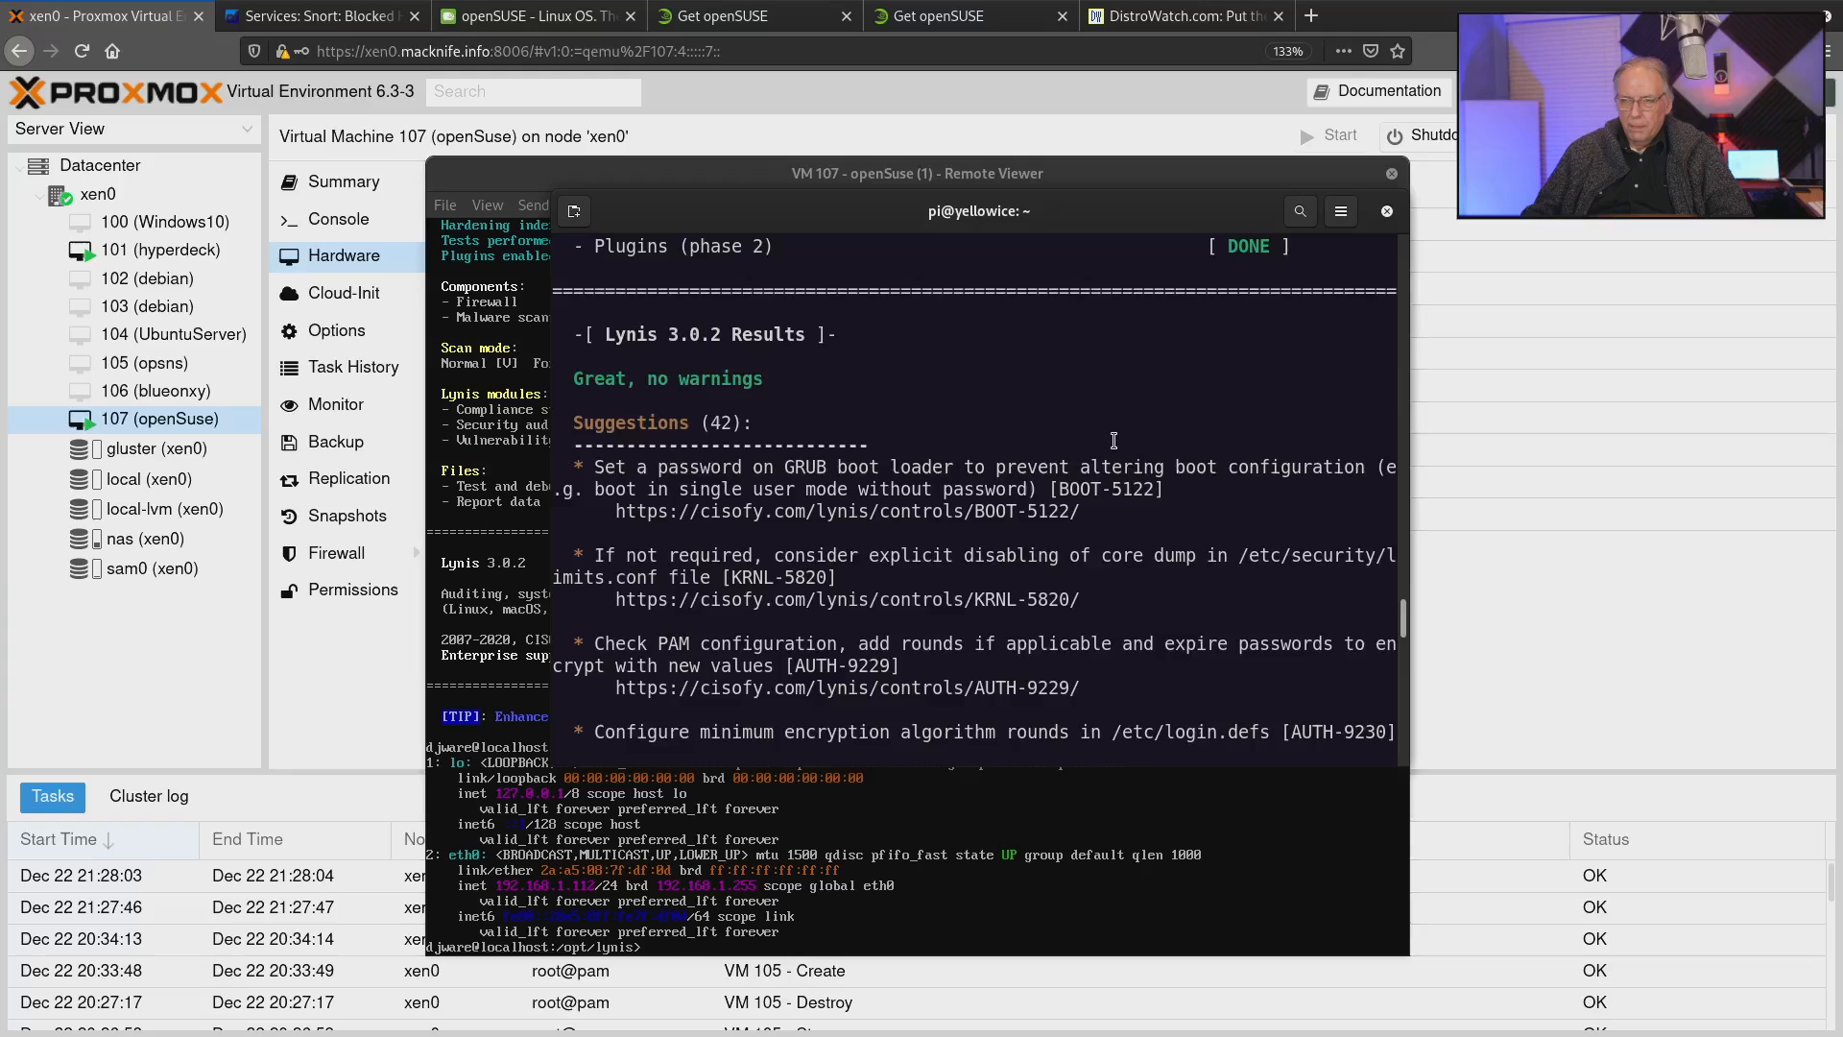
Review the Lynis suggestions on boot loader, authentication, kernel modules, storage drivers, DNS and network protocols.
scroll(1113, 439, "down", 2)
scroll(929, 433, "down", 1)
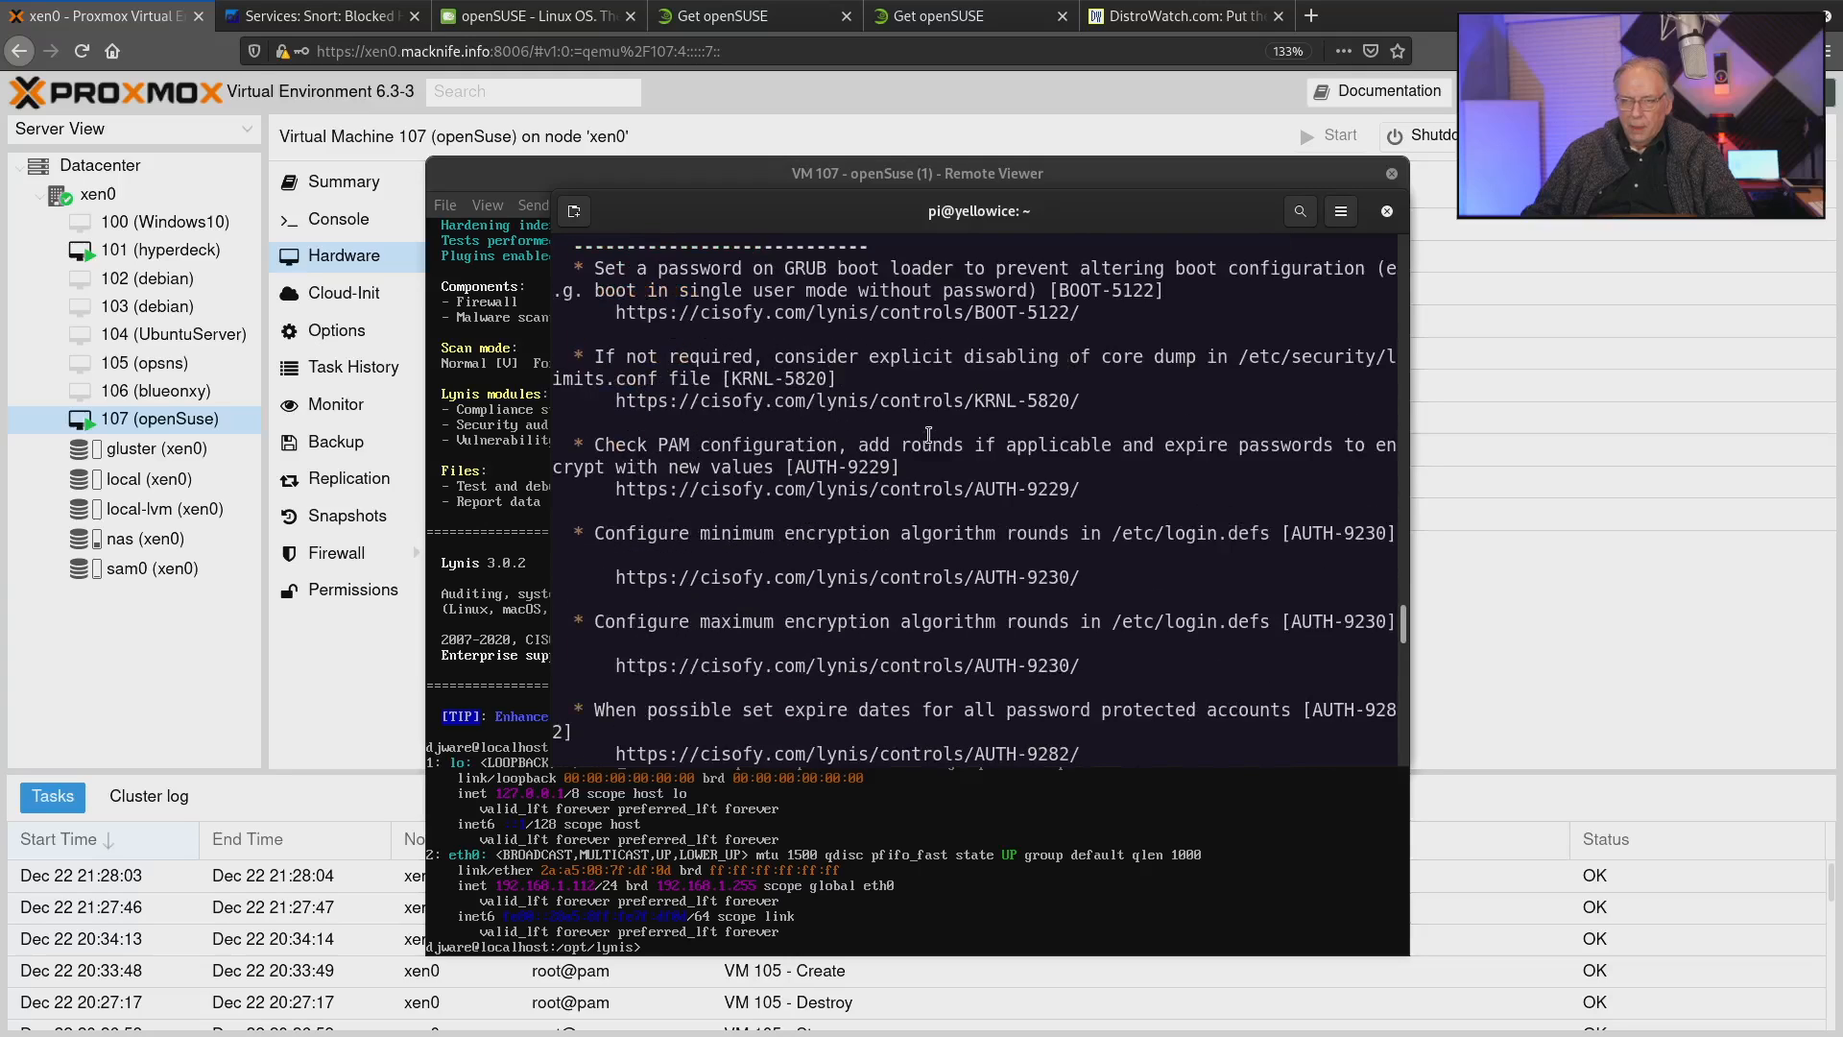
scroll(931, 433, "down", 1)
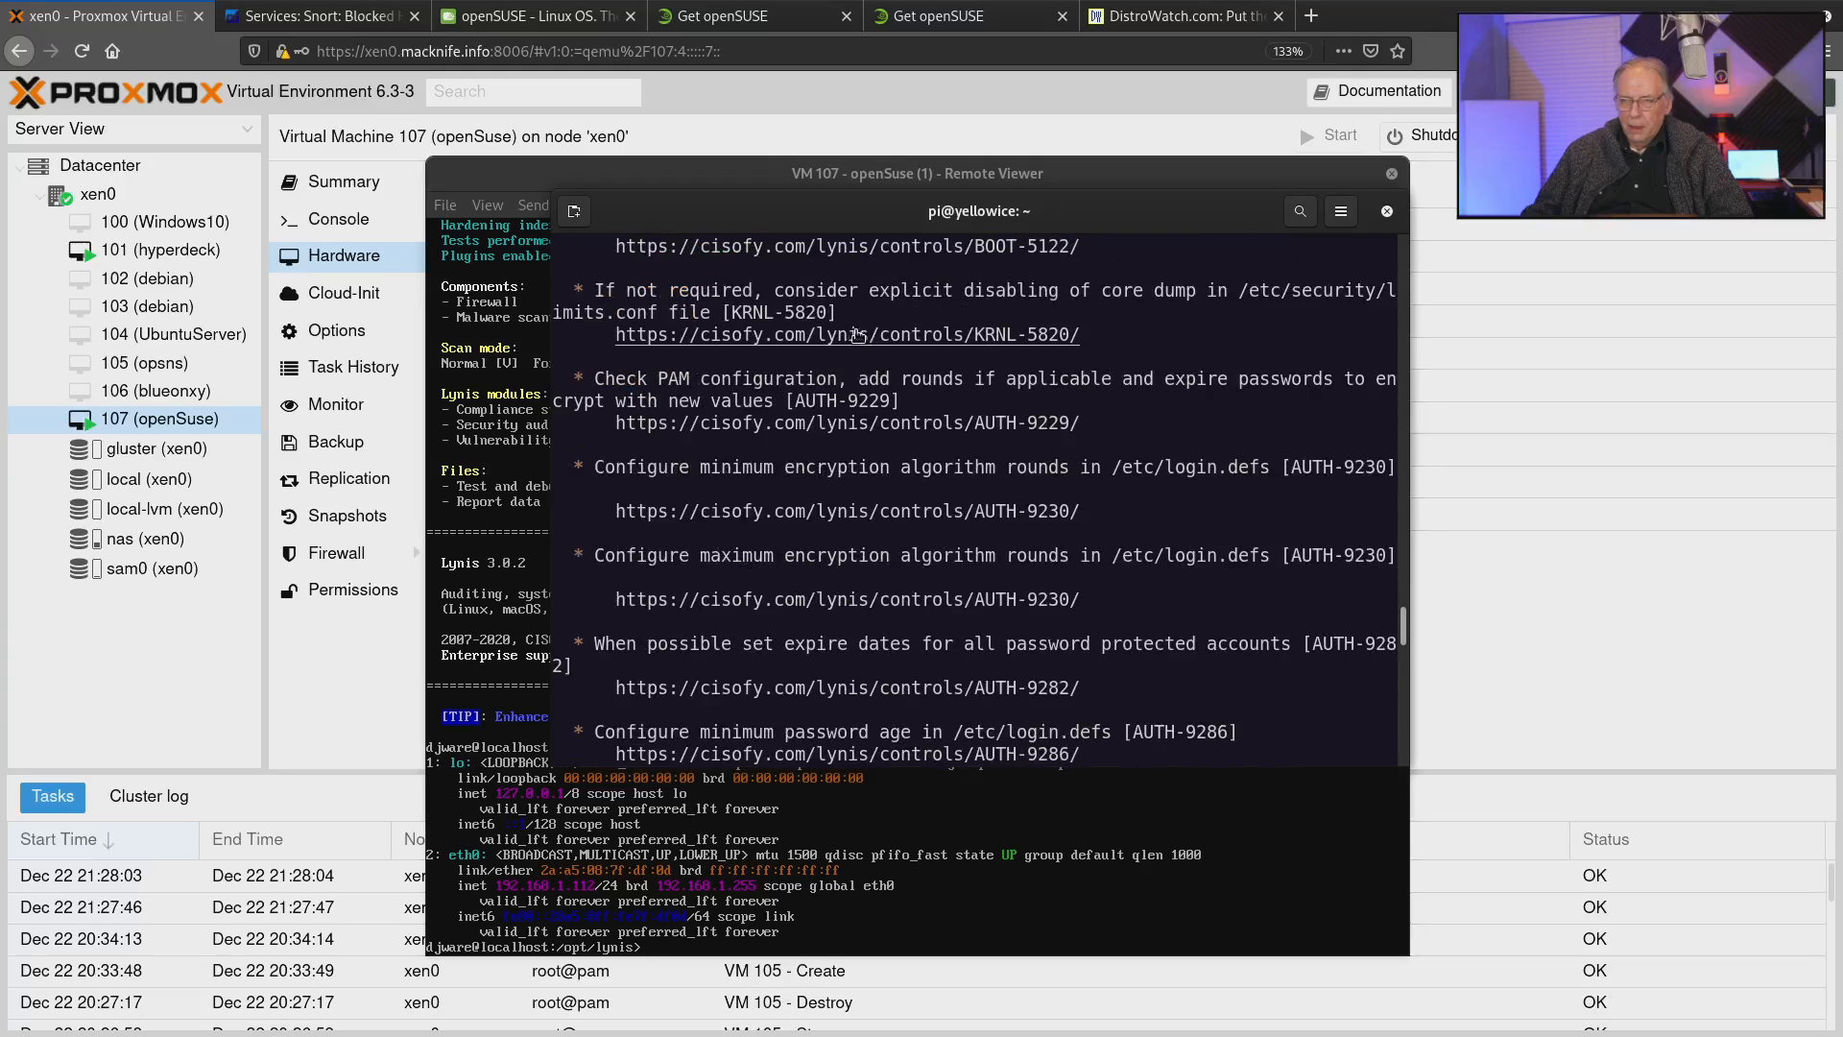
scroll(1021, 314, "down", 1)
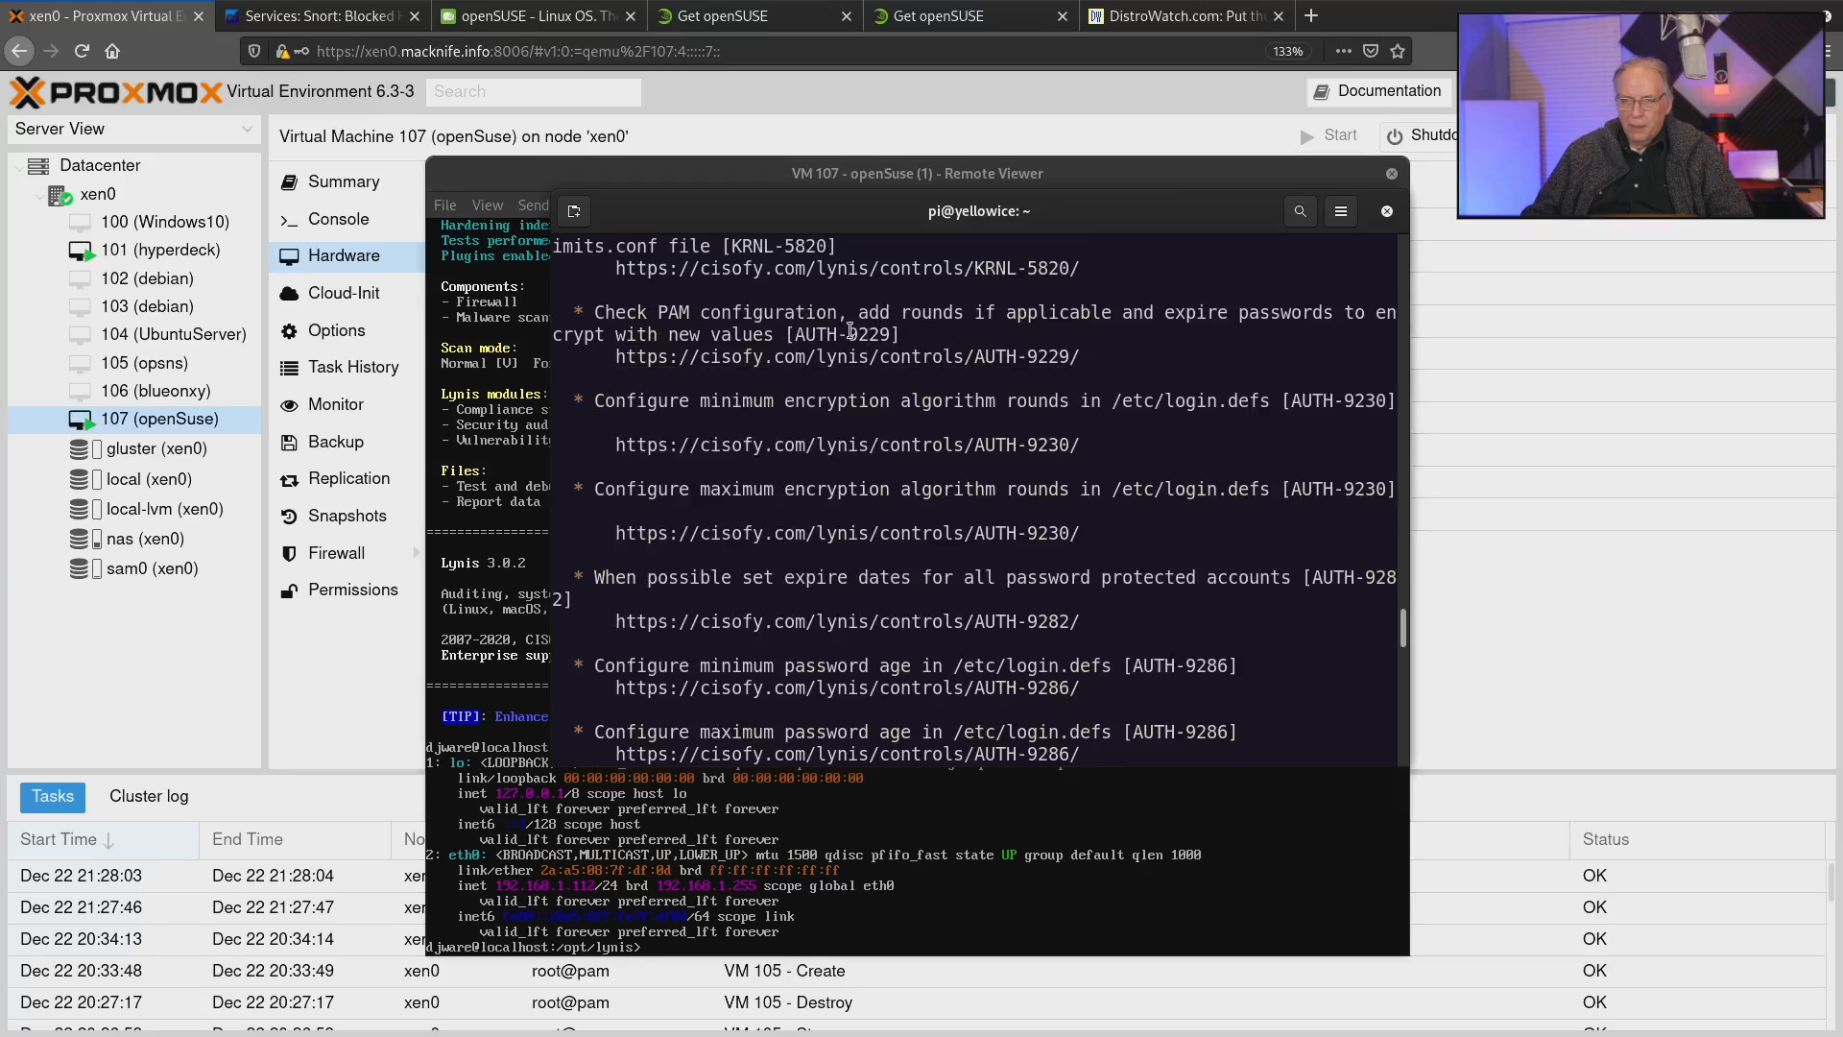
scroll(851, 331, "down", 1)
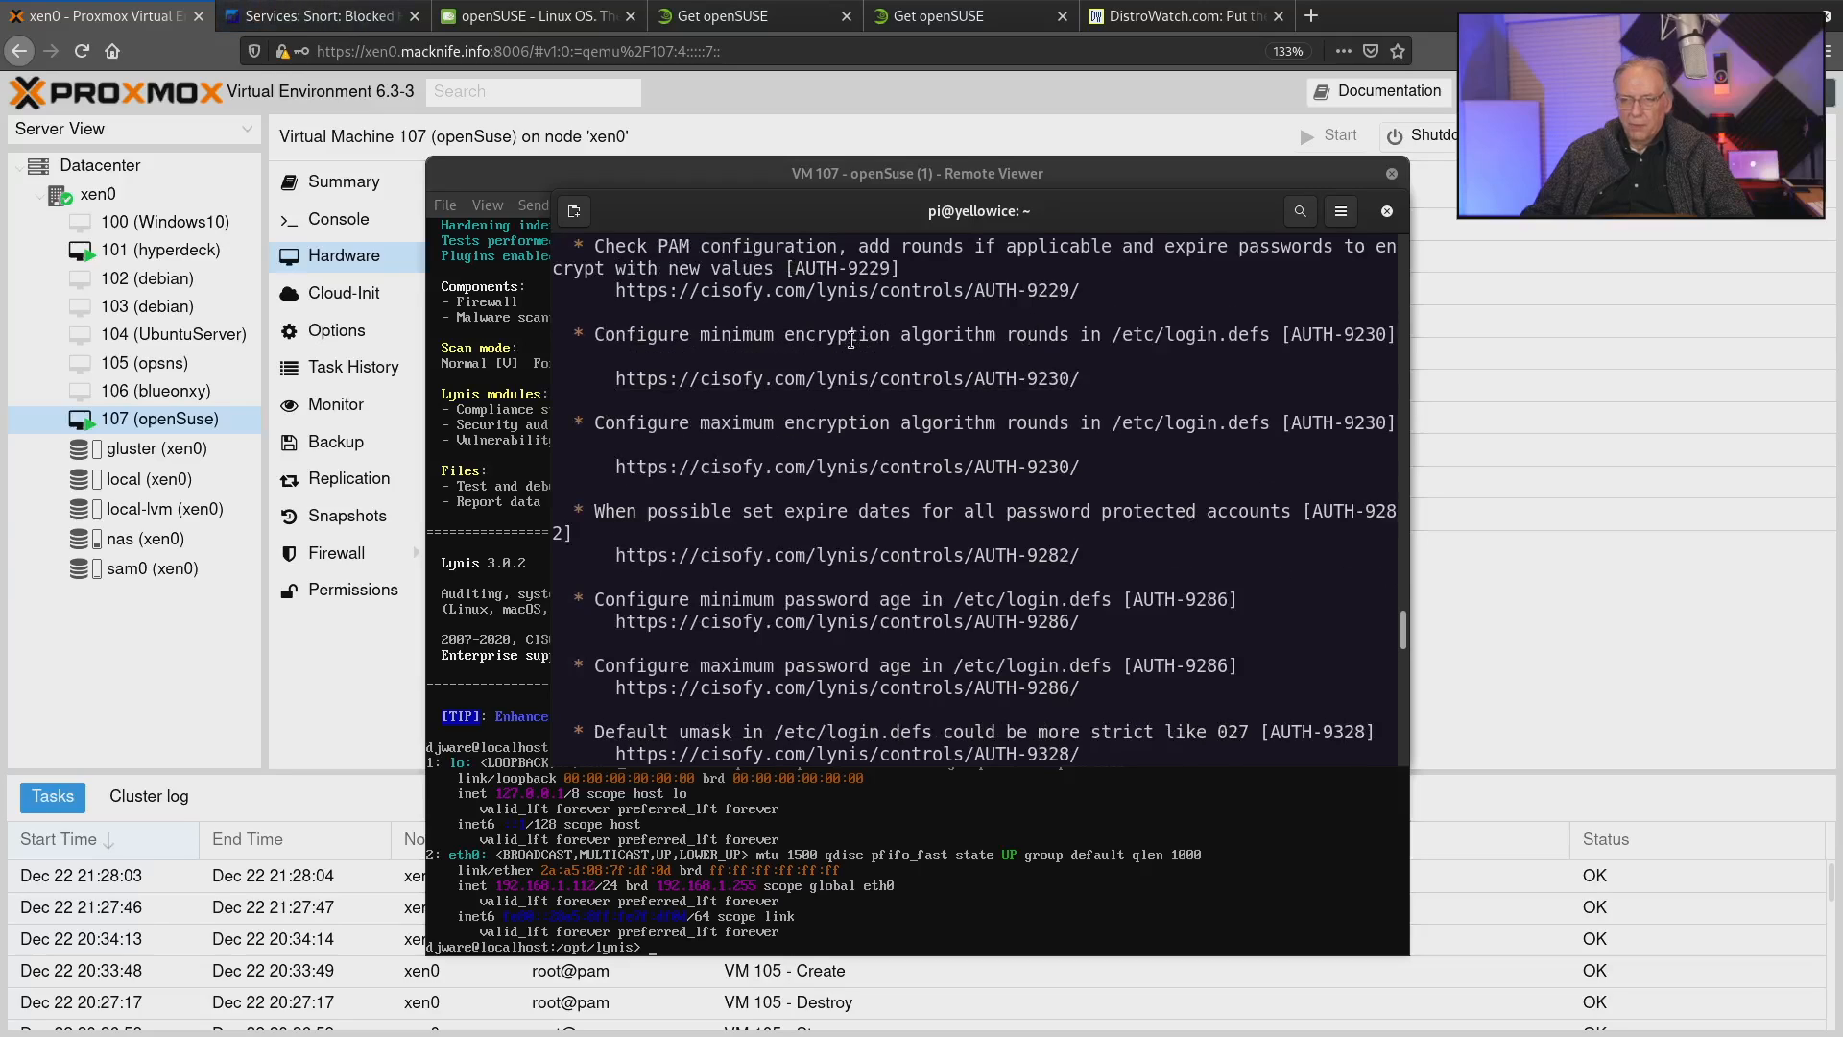
scroll(850, 339, "down", 1)
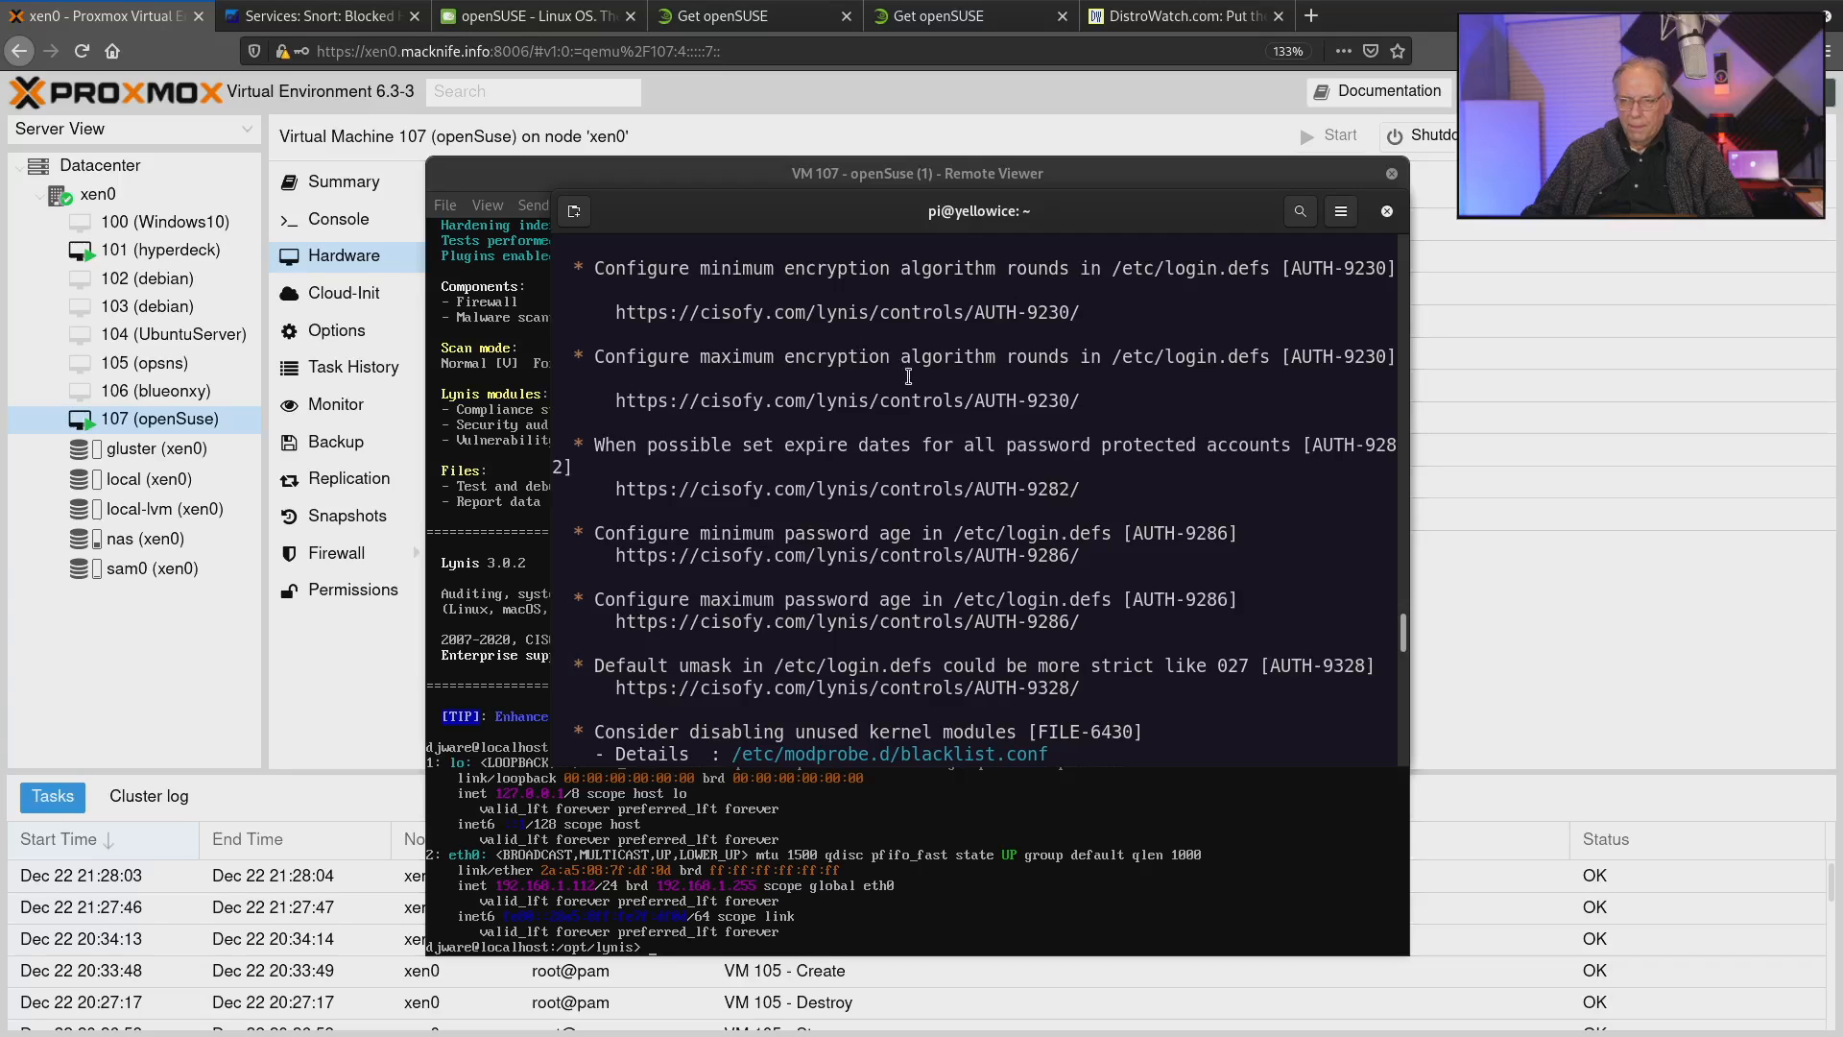
scroll(908, 375, "down", 1)
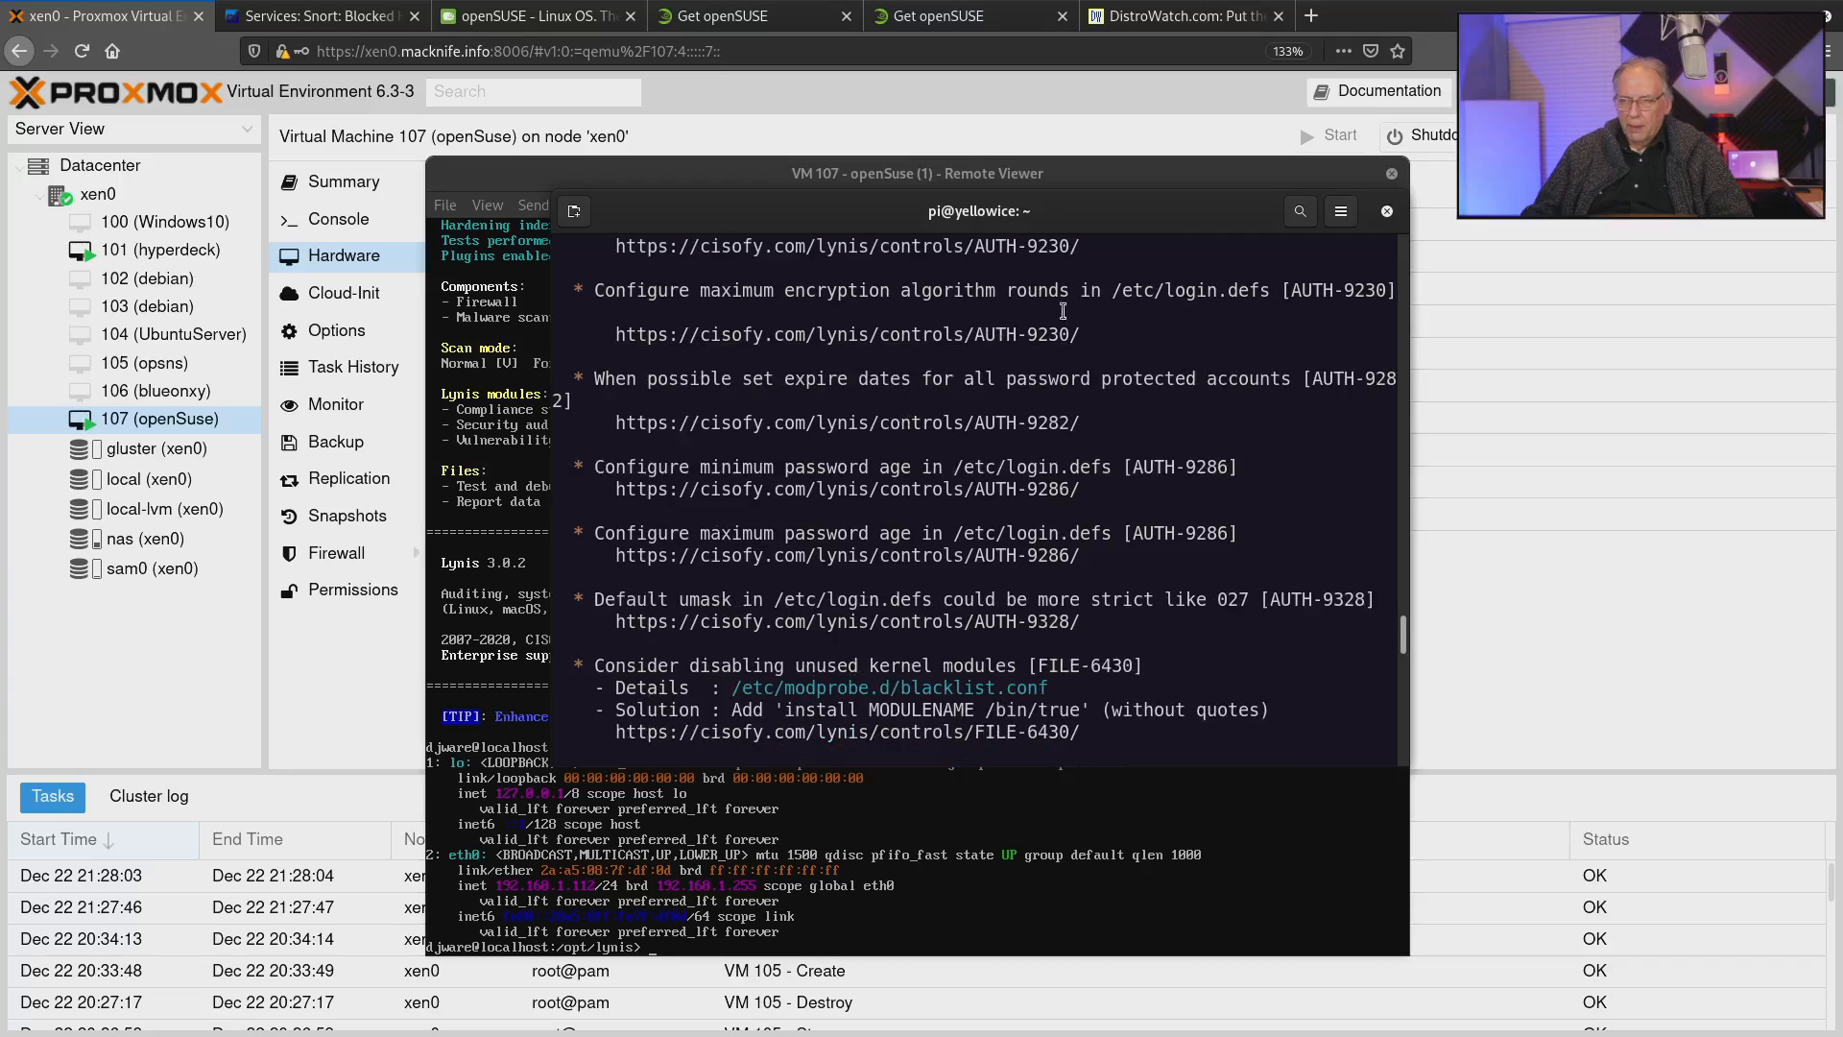
scroll(1003, 394, "down", 2)
scroll(922, 395, "down", 2)
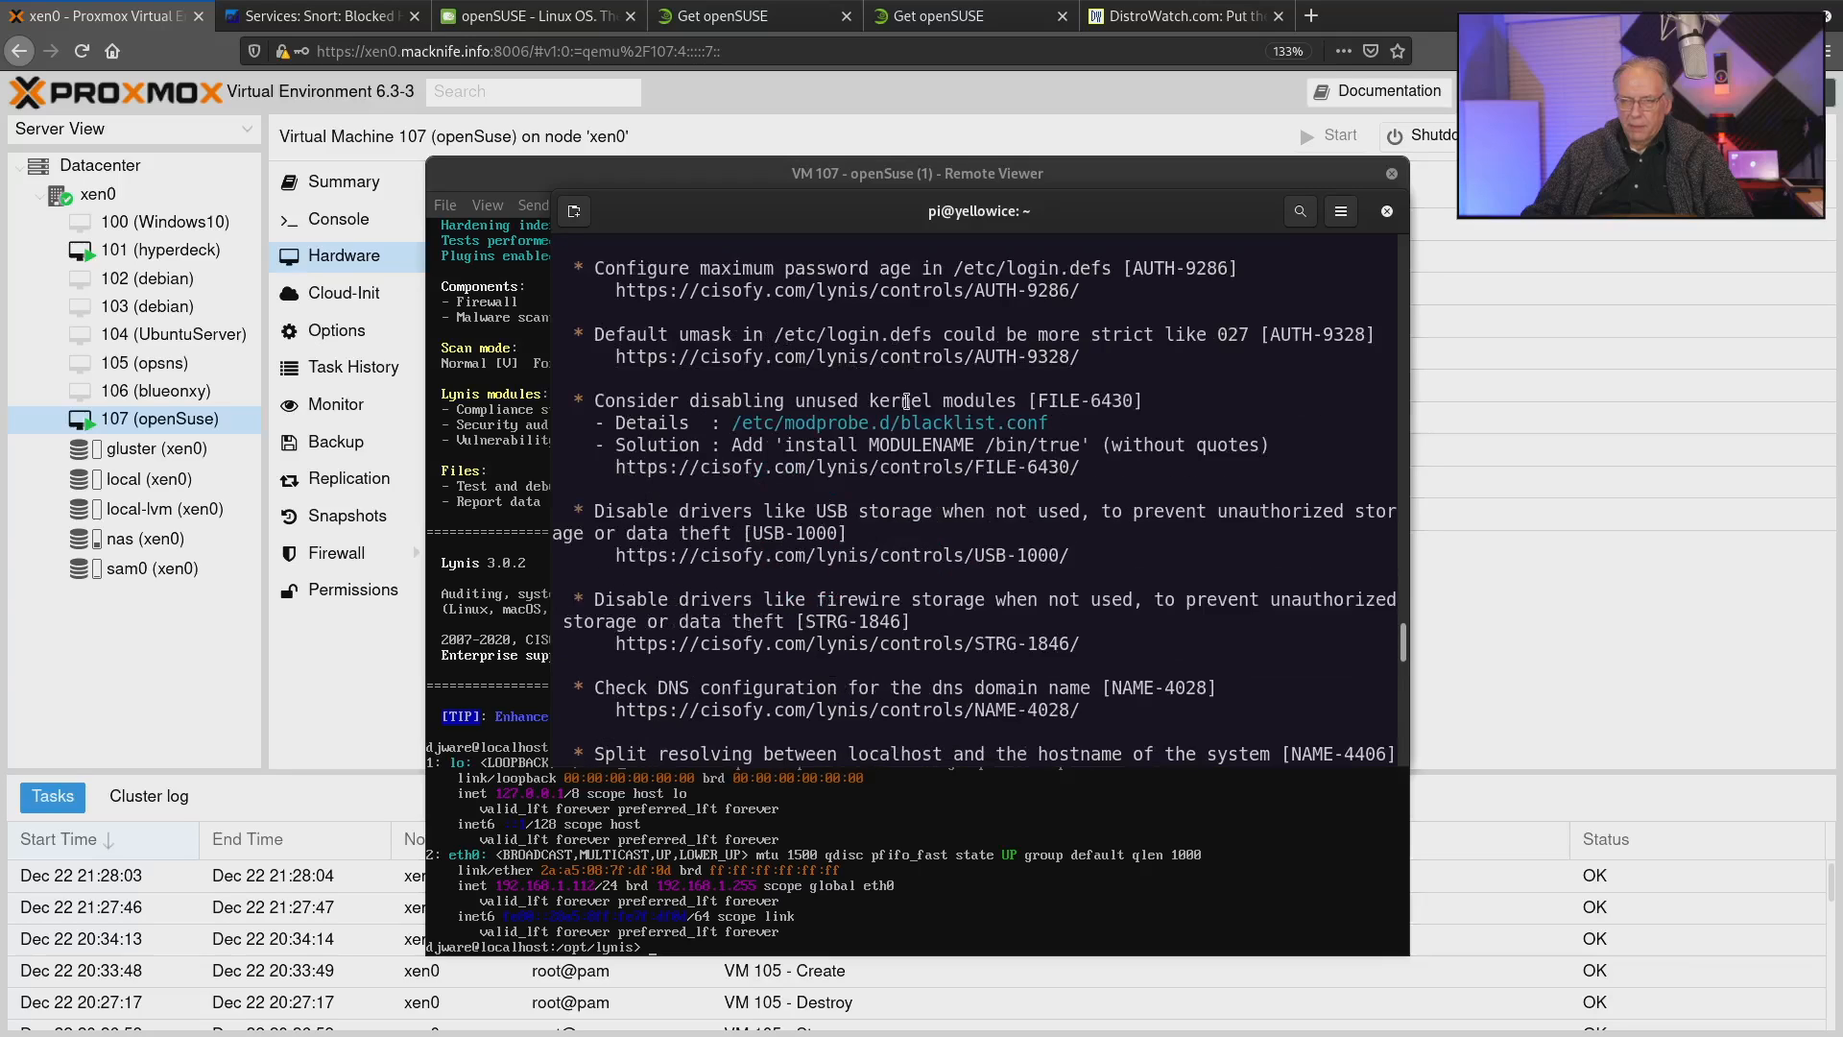
scroll(906, 402, "down", 1)
scroll(903, 375, "down", 2)
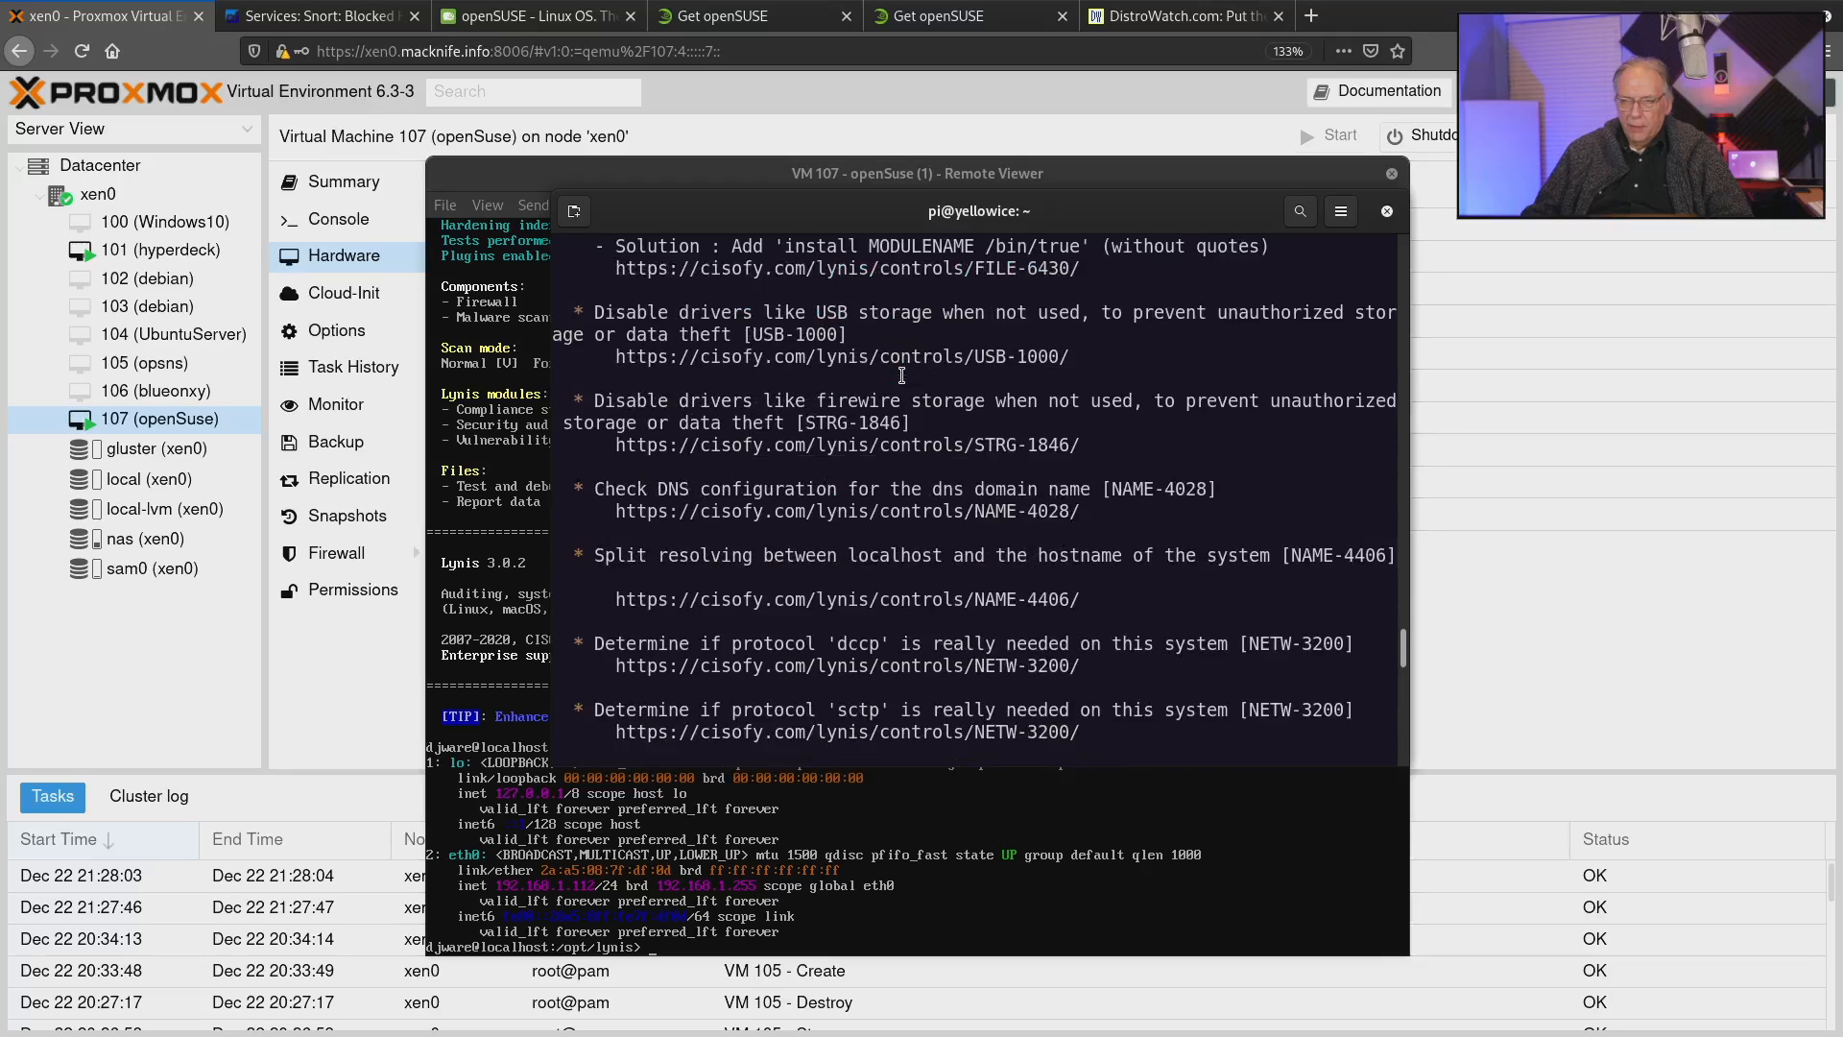
scroll(903, 375, "down", 1)
scroll(902, 355, "down", 1)
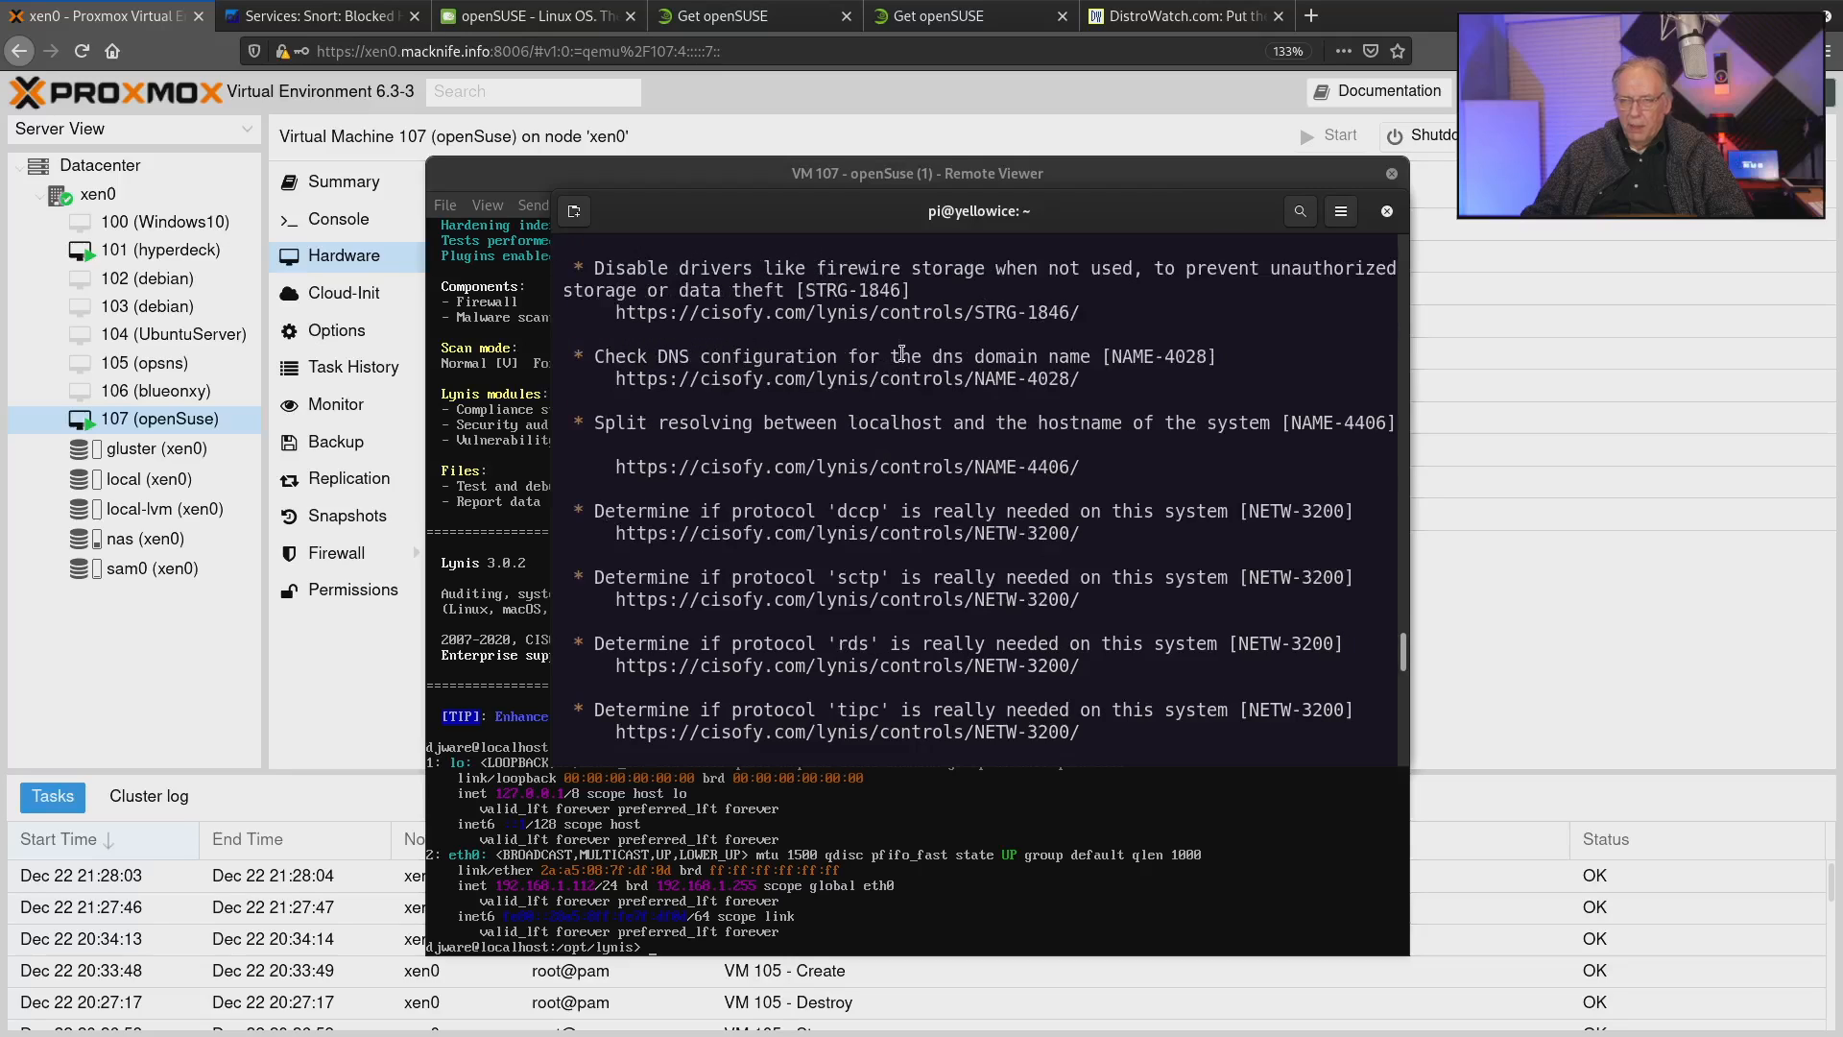
scroll(903, 356, "down", 1)
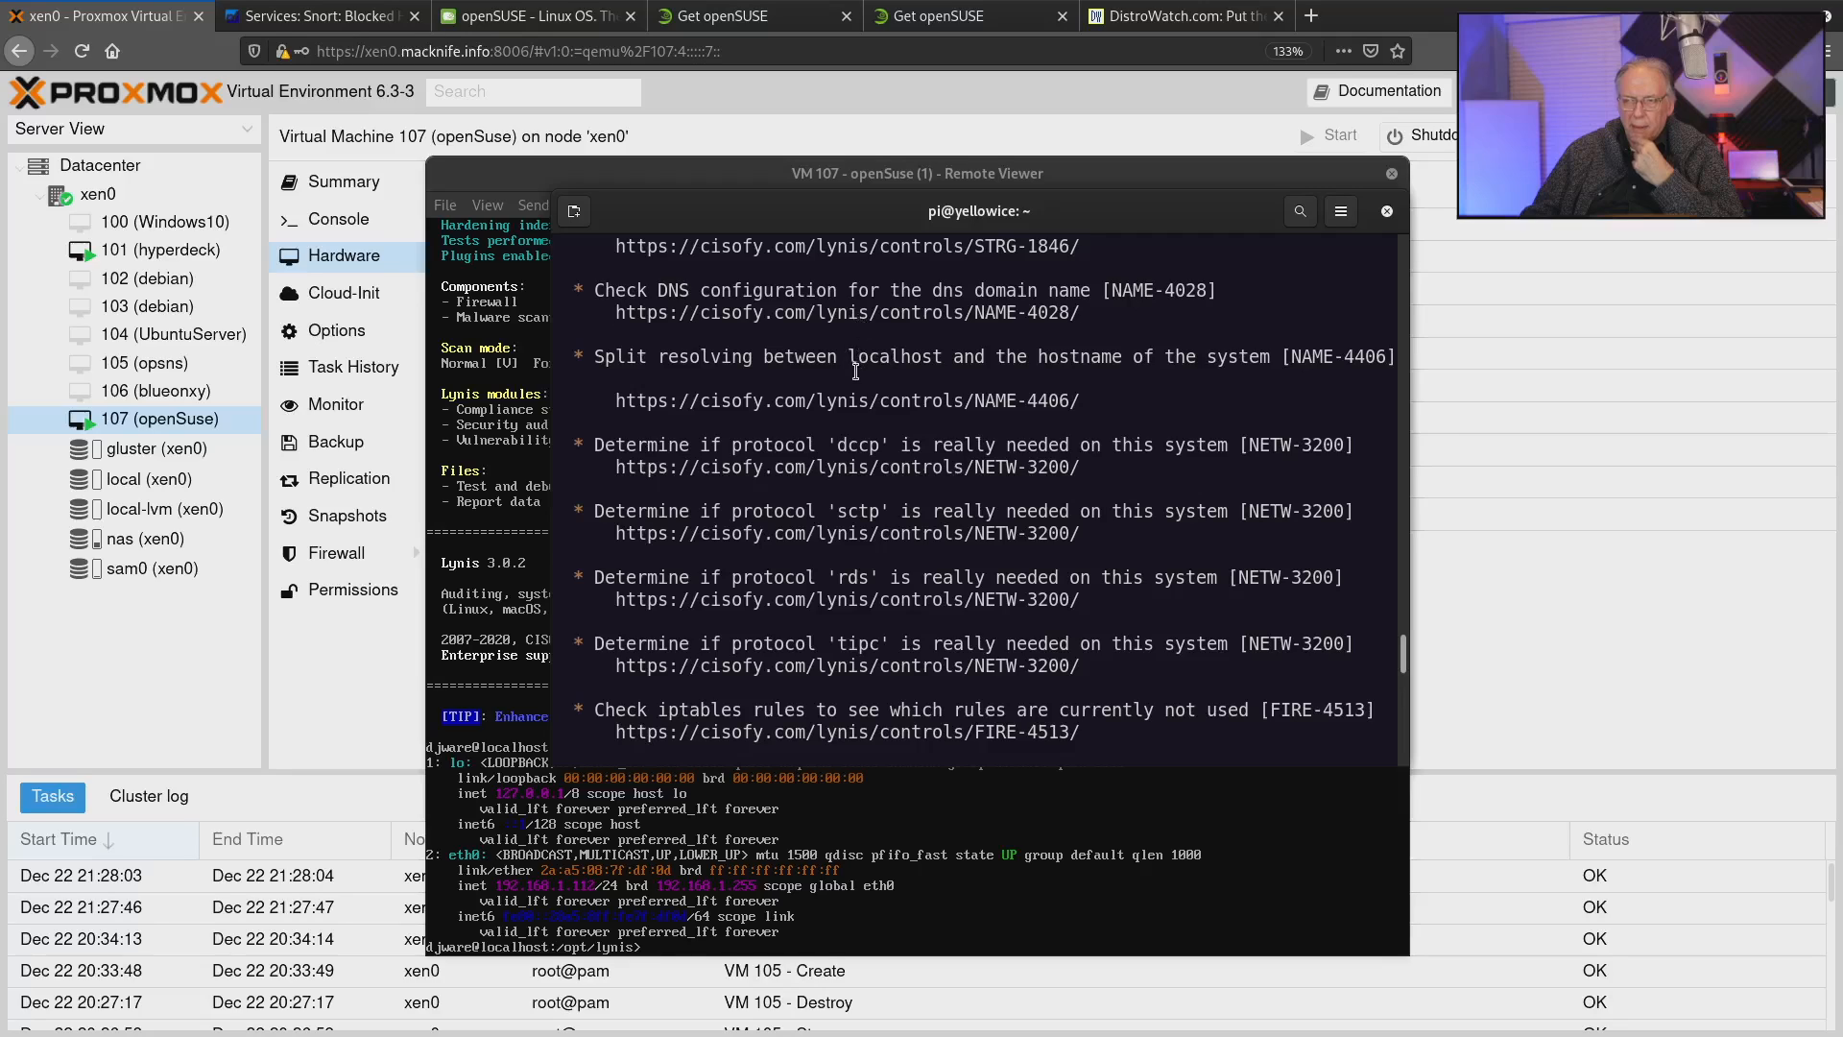
Examine the remaining Lynis suggestions on firewall rules, SSH, logging, accounting, file permissions and hardening, including the security scan details.
scroll(864, 358, "down", 1)
scroll(867, 355, "down", 4)
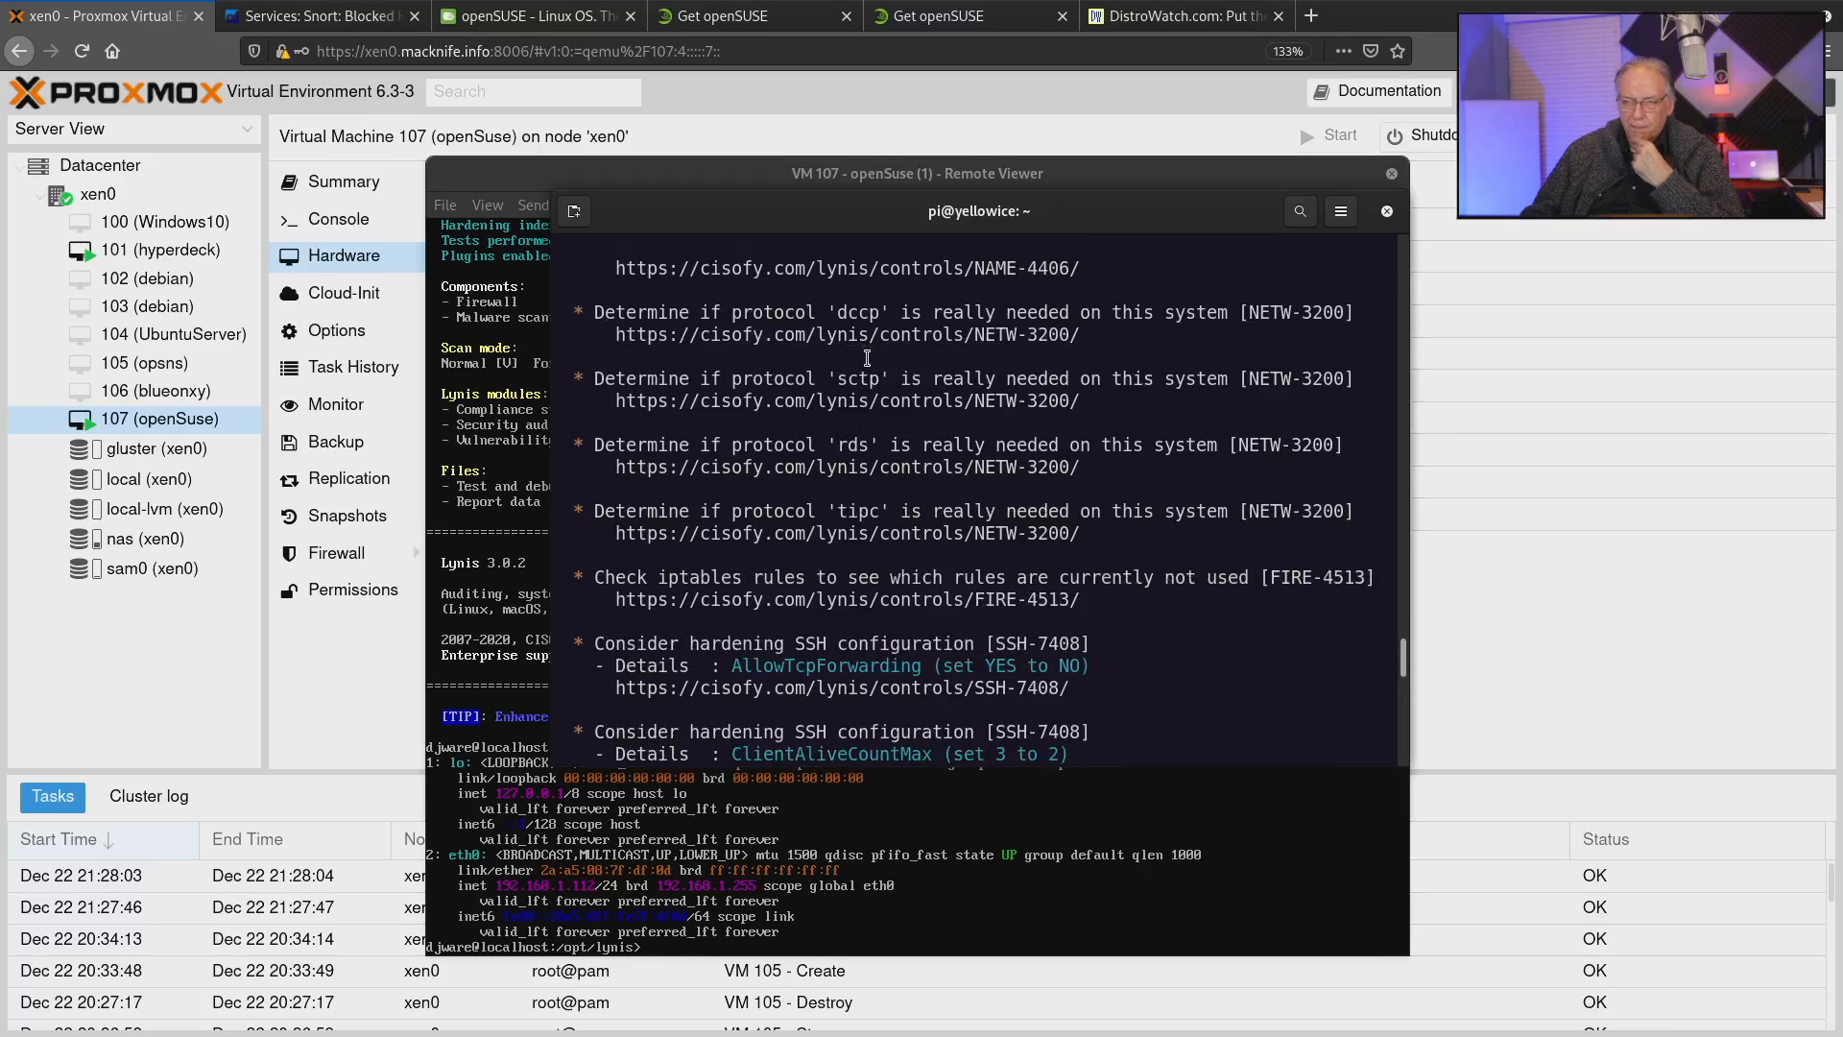
scroll(895, 449, "down", 14)
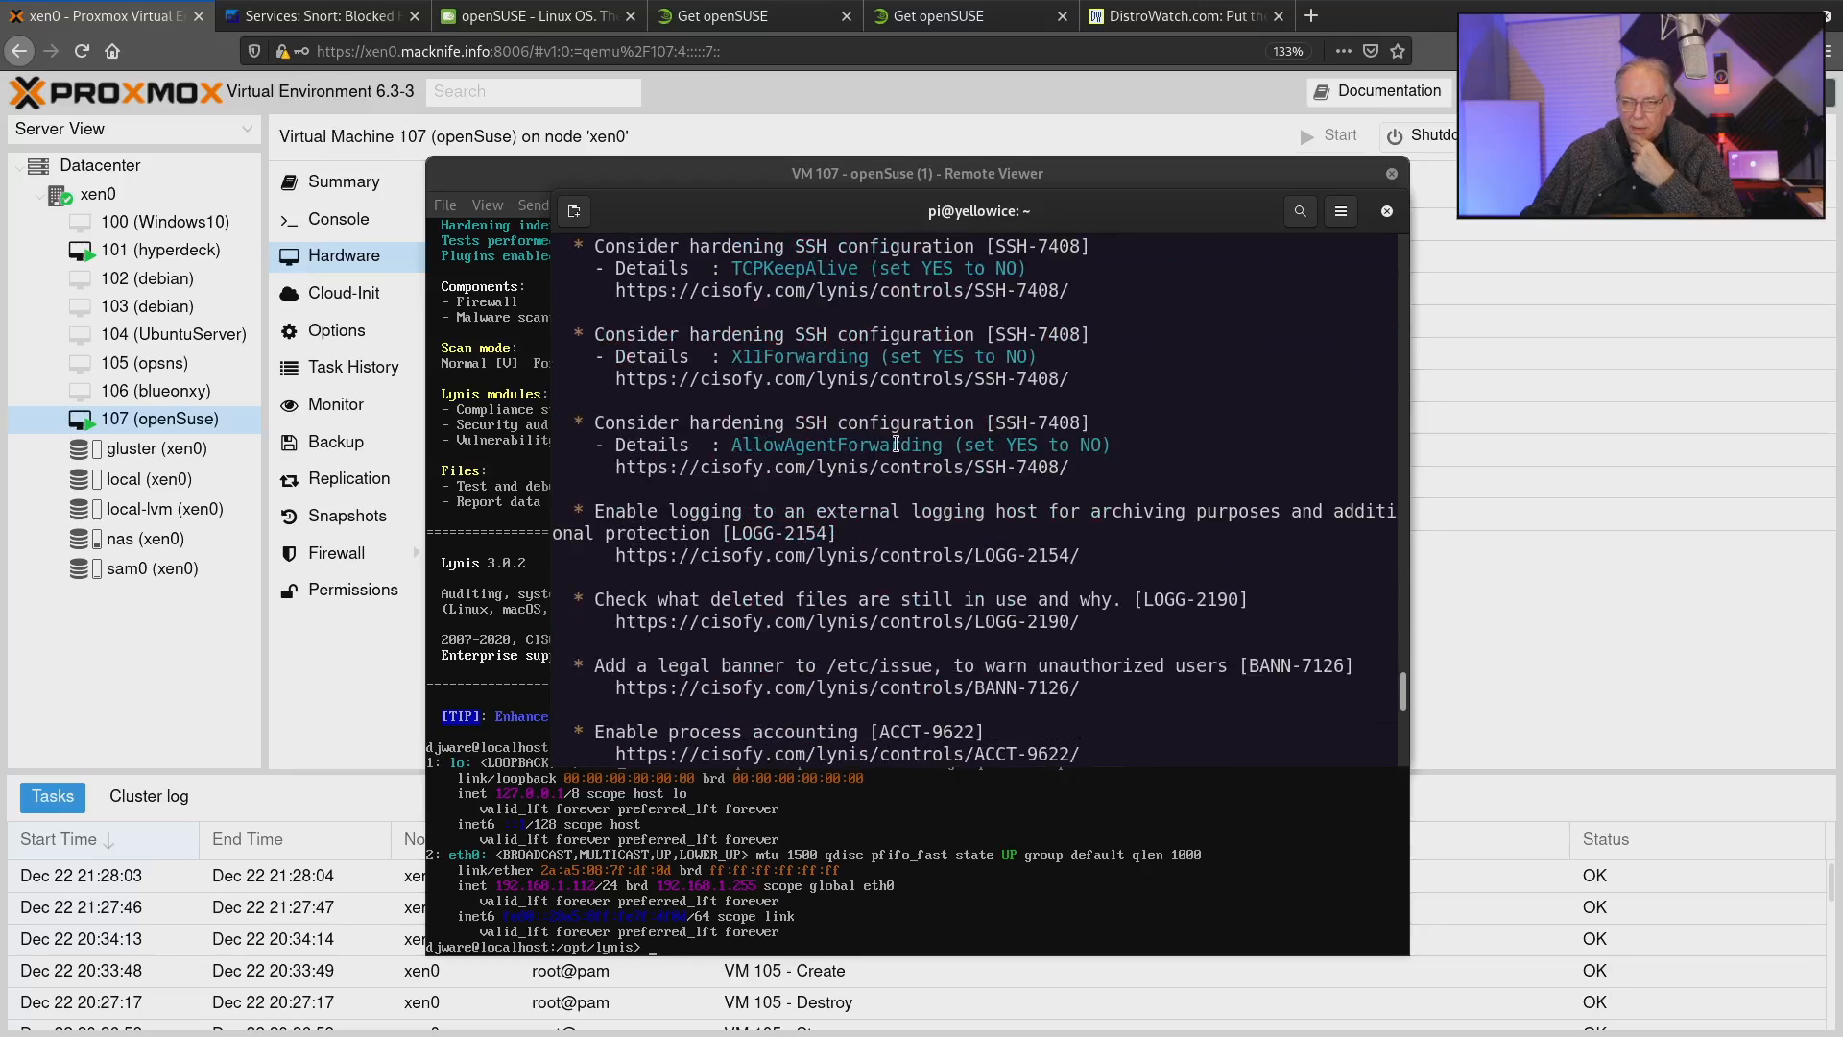
scroll(895, 445, "down", 2)
scroll(895, 443, "down", 2)
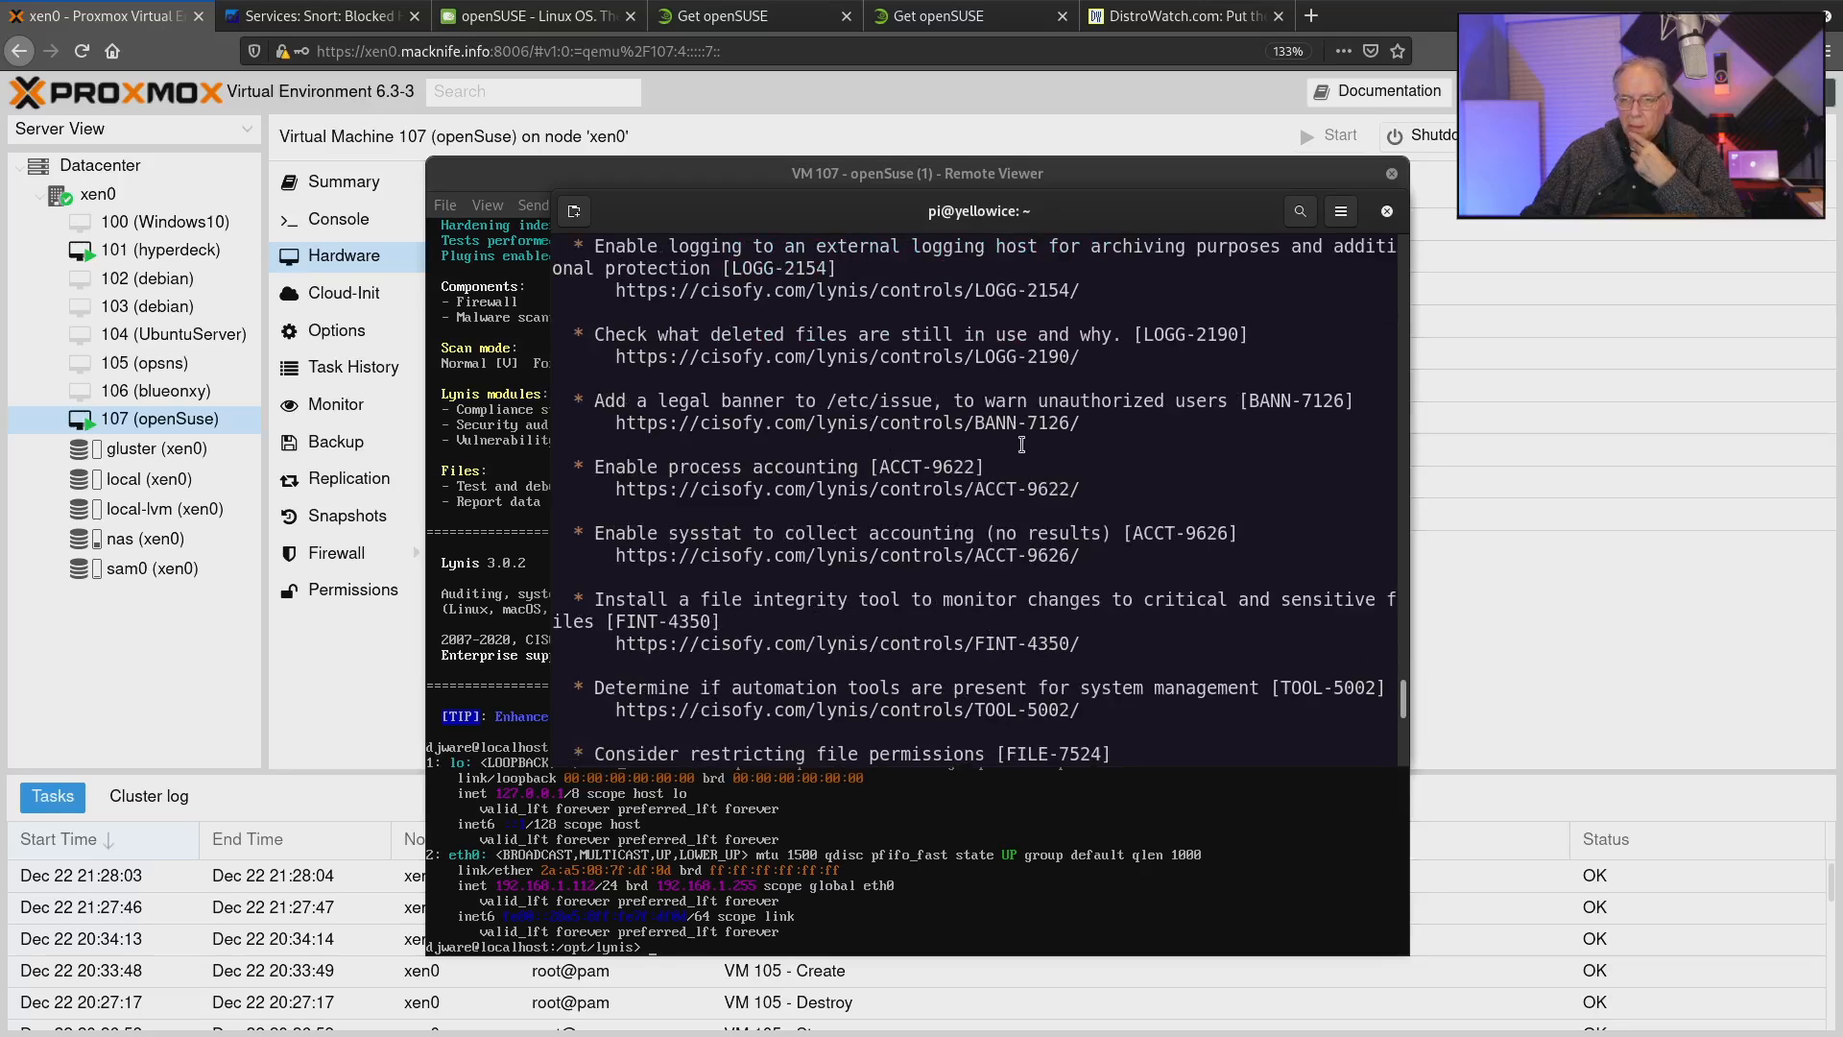
scroll(1022, 444, "down", 2)
scroll(1021, 444, "up", 1)
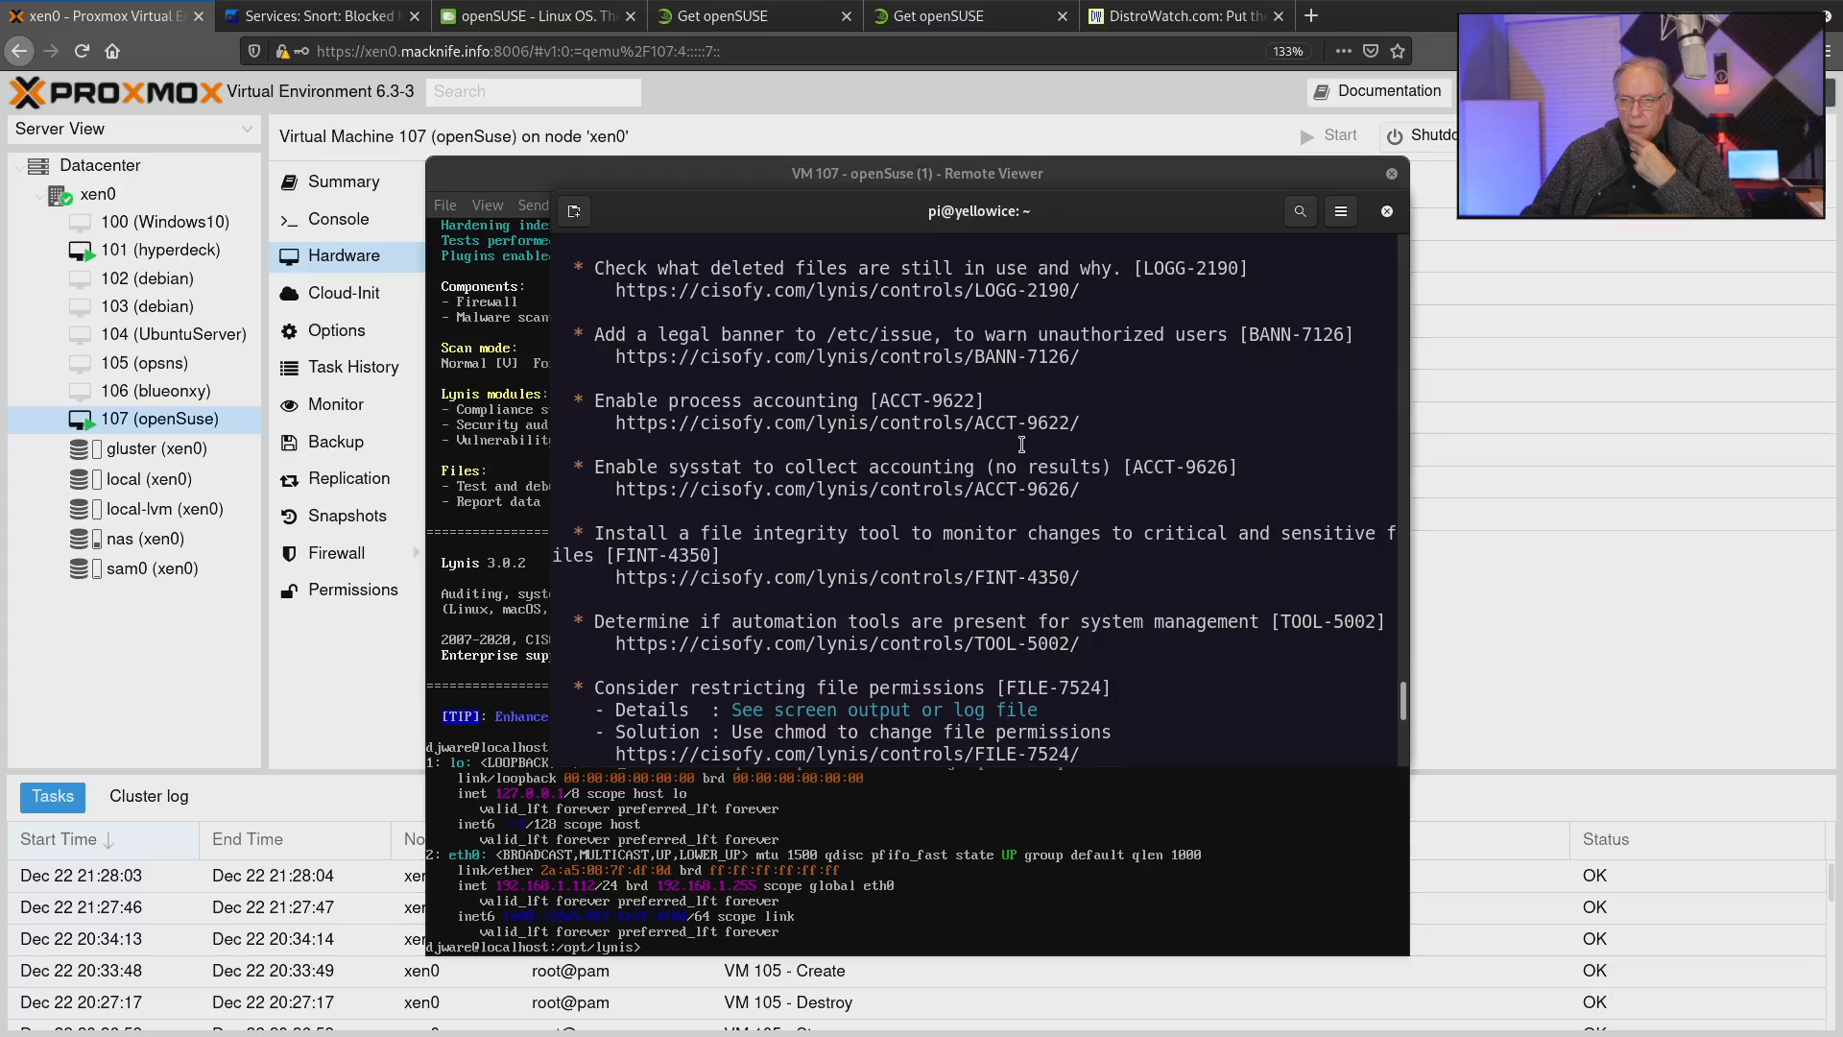
scroll(1021, 444, "down", 4)
scroll(1022, 445, "up", 1)
scroll(1021, 444, "down", 4)
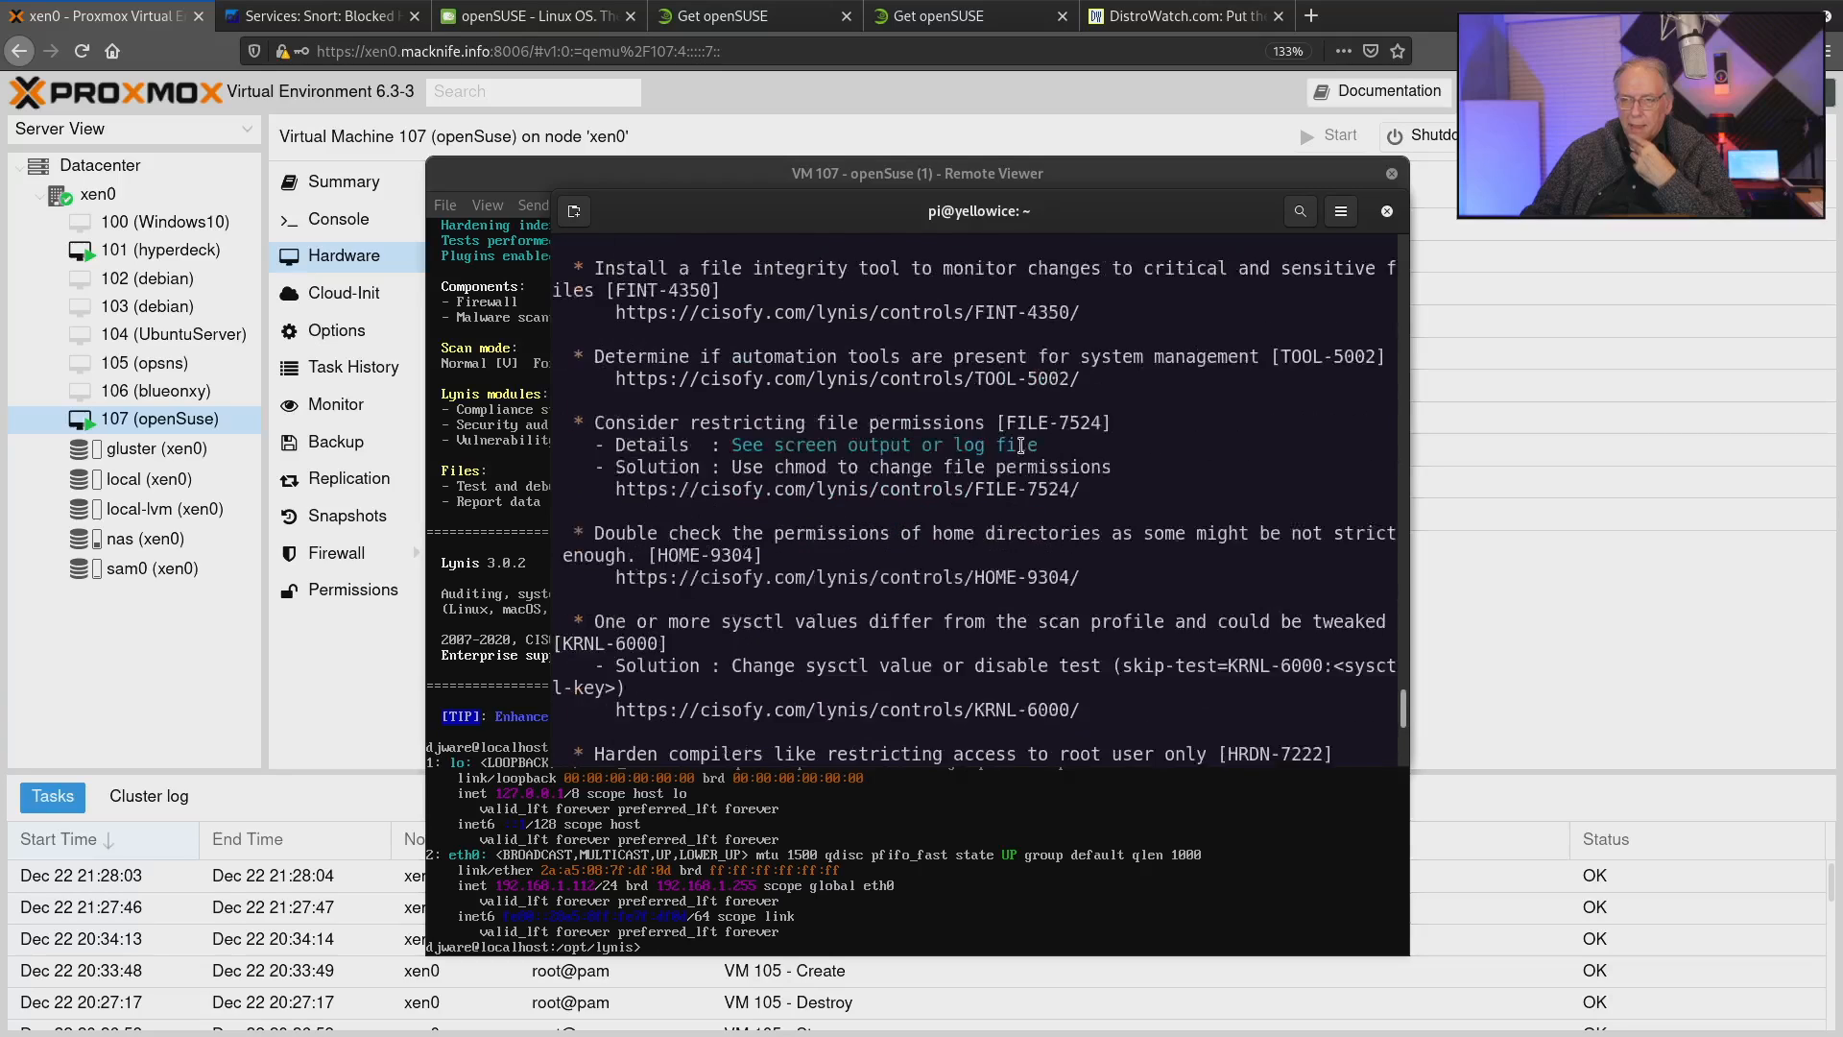
scroll(1021, 444, "down", 2)
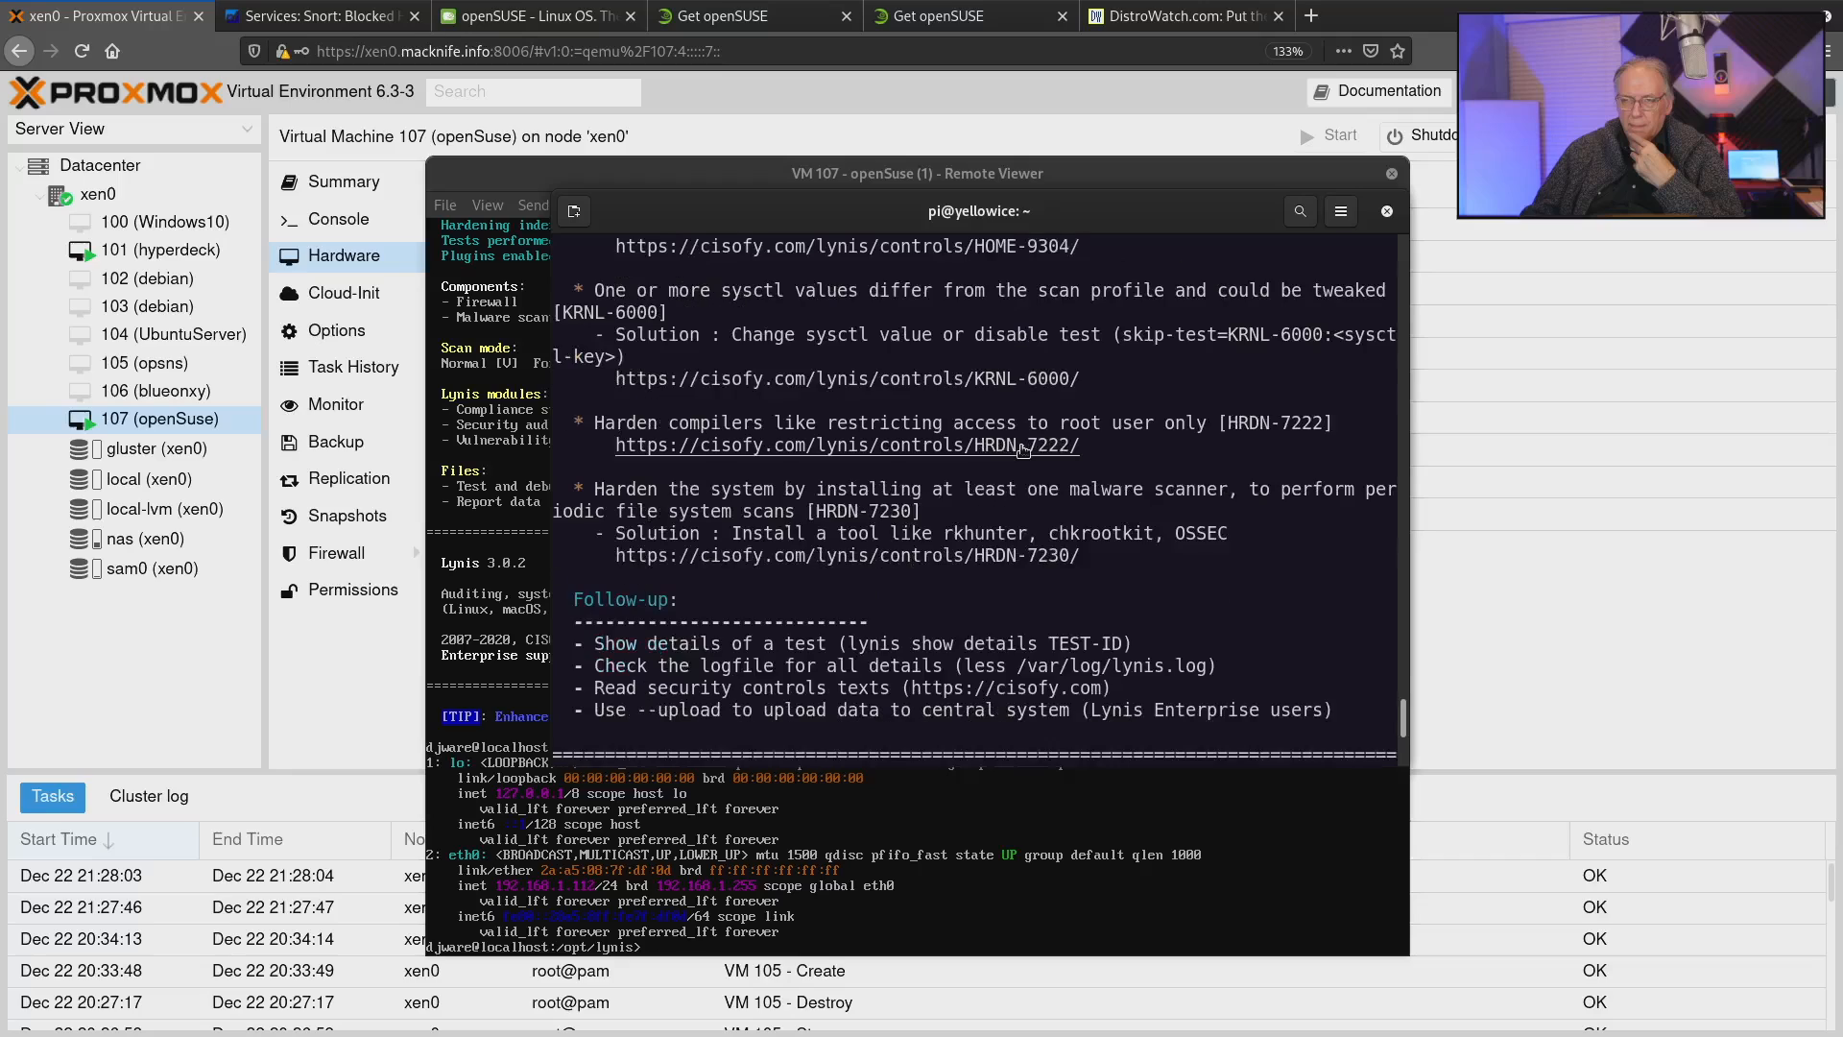
scroll(1023, 449, "down", 1)
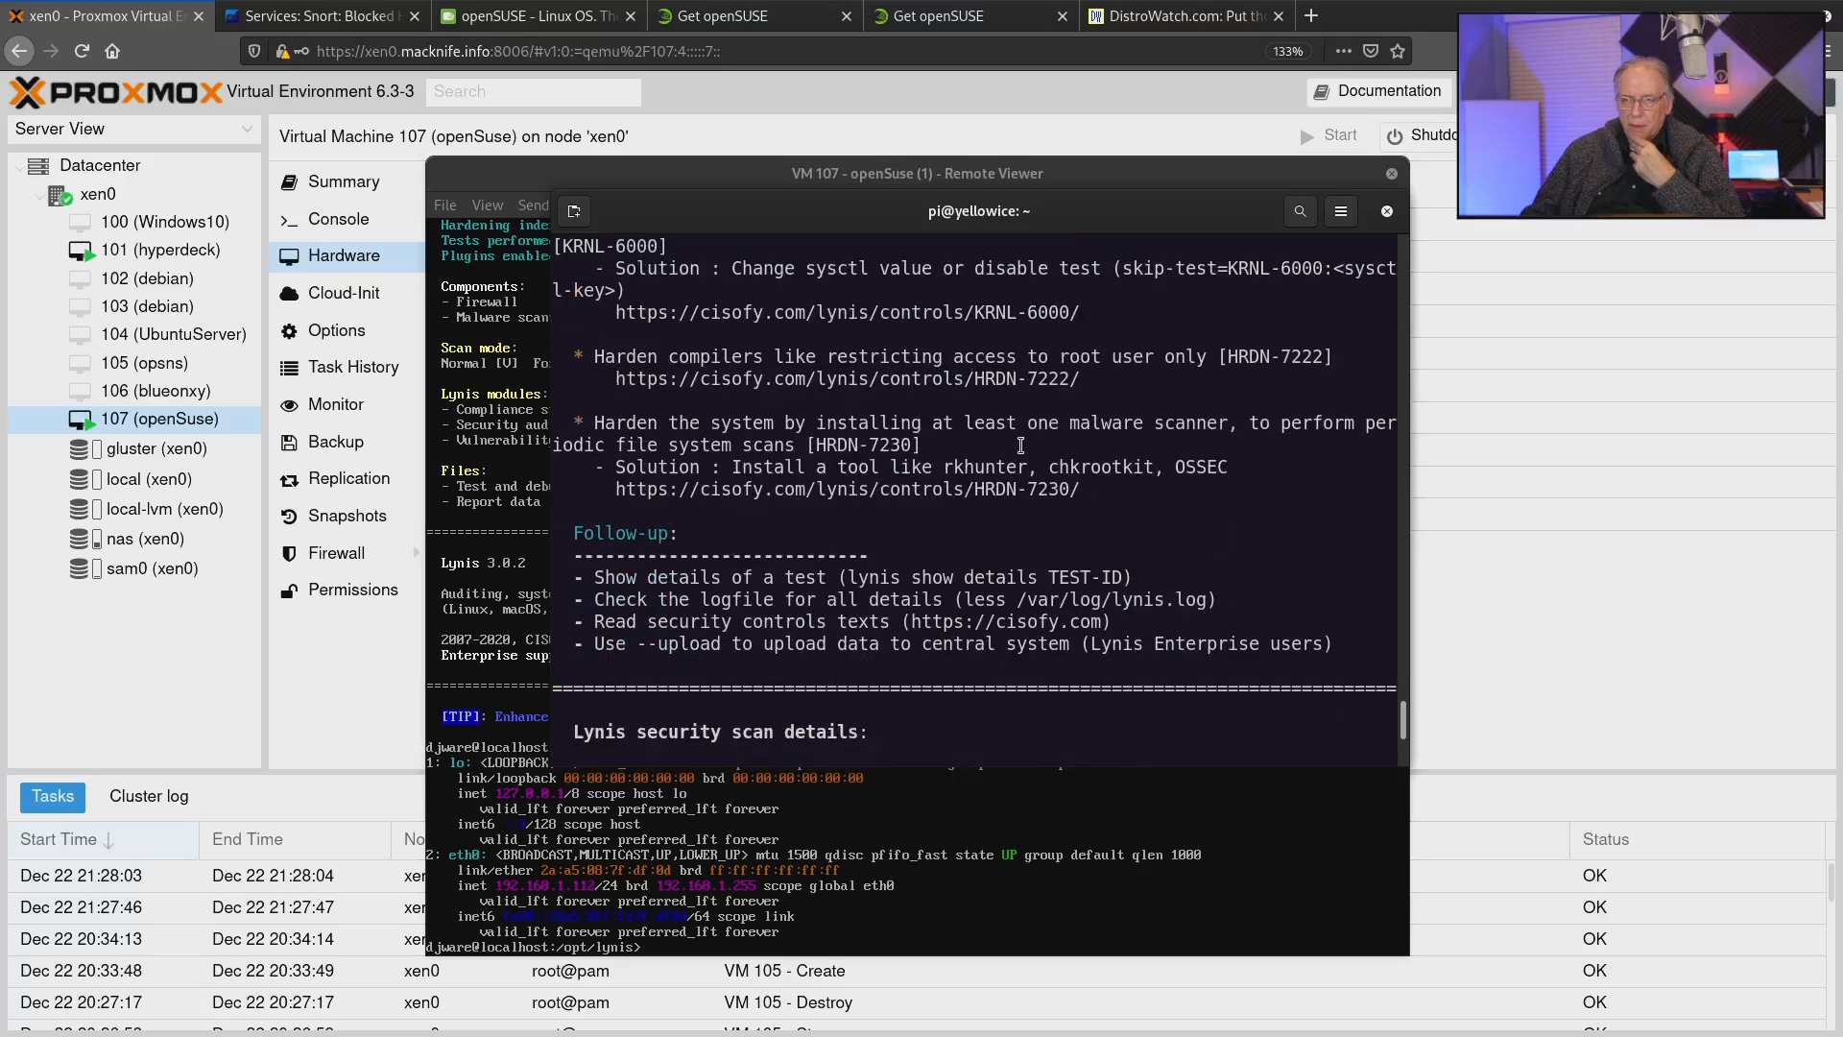
scroll(1022, 444, "down", 5)
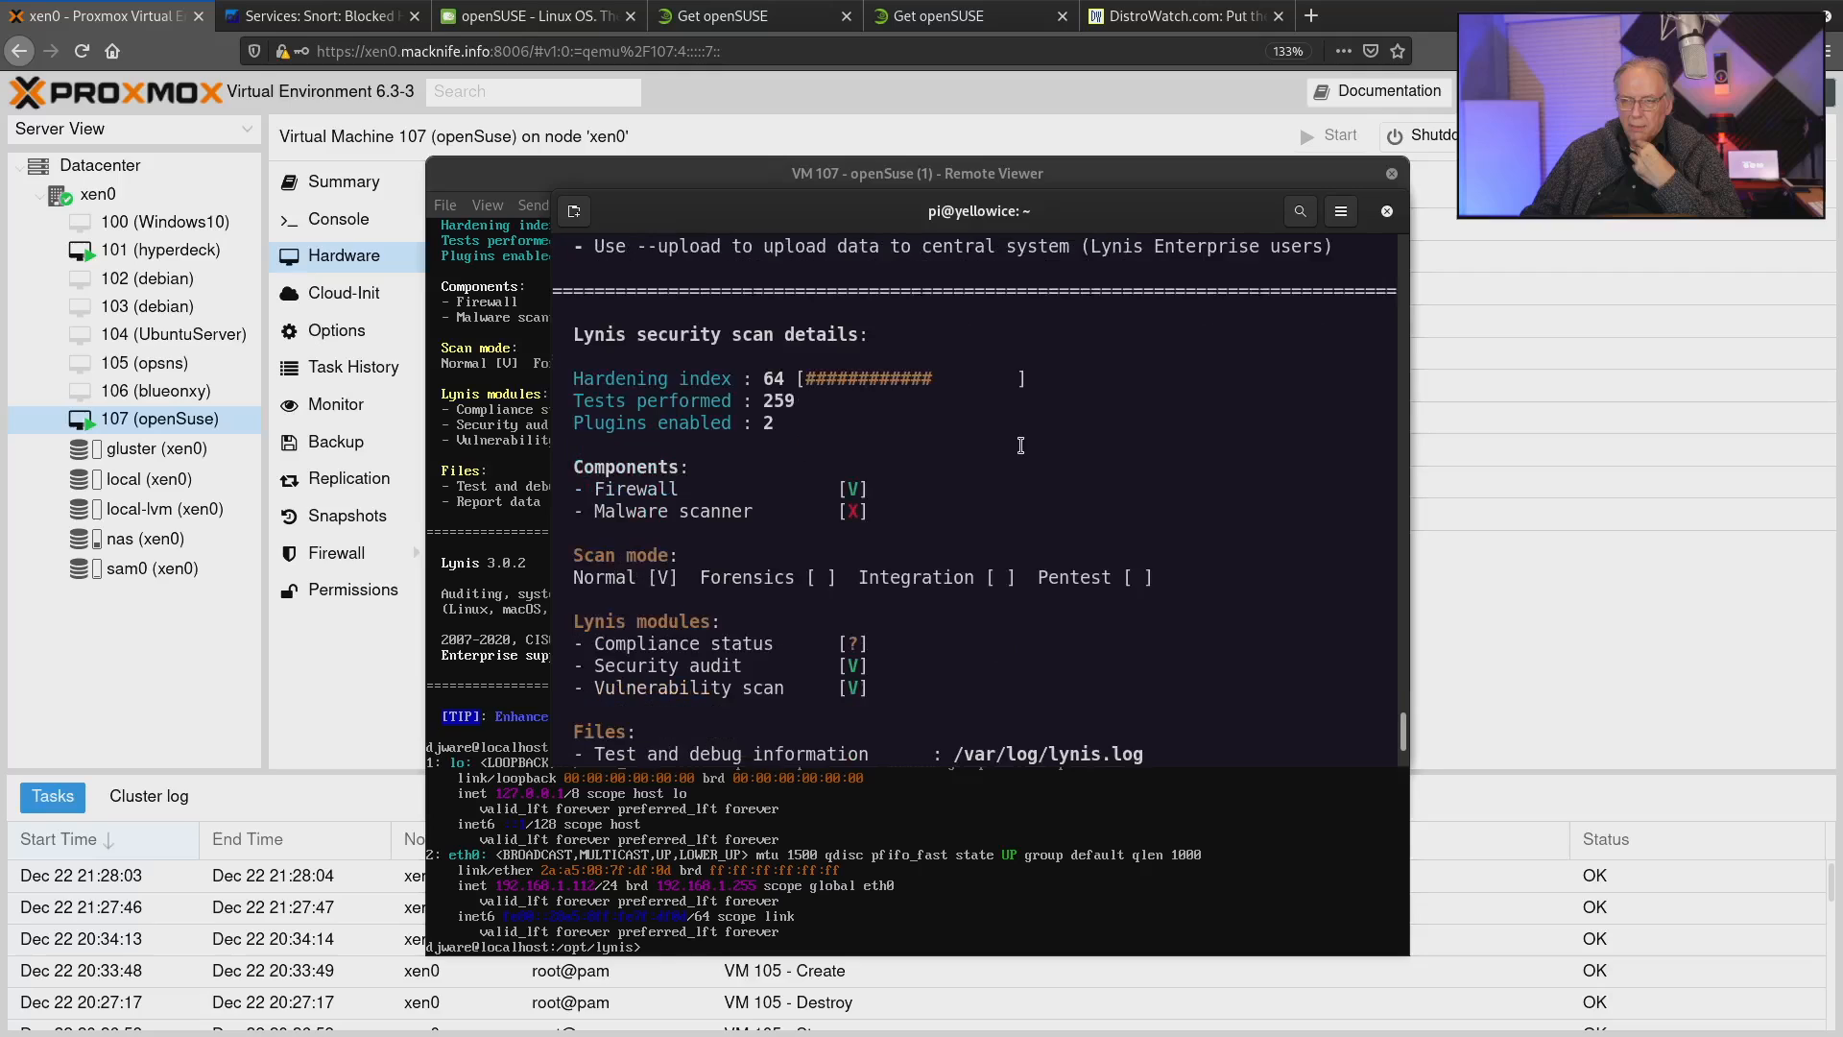
scroll(1021, 444, "up", 10)
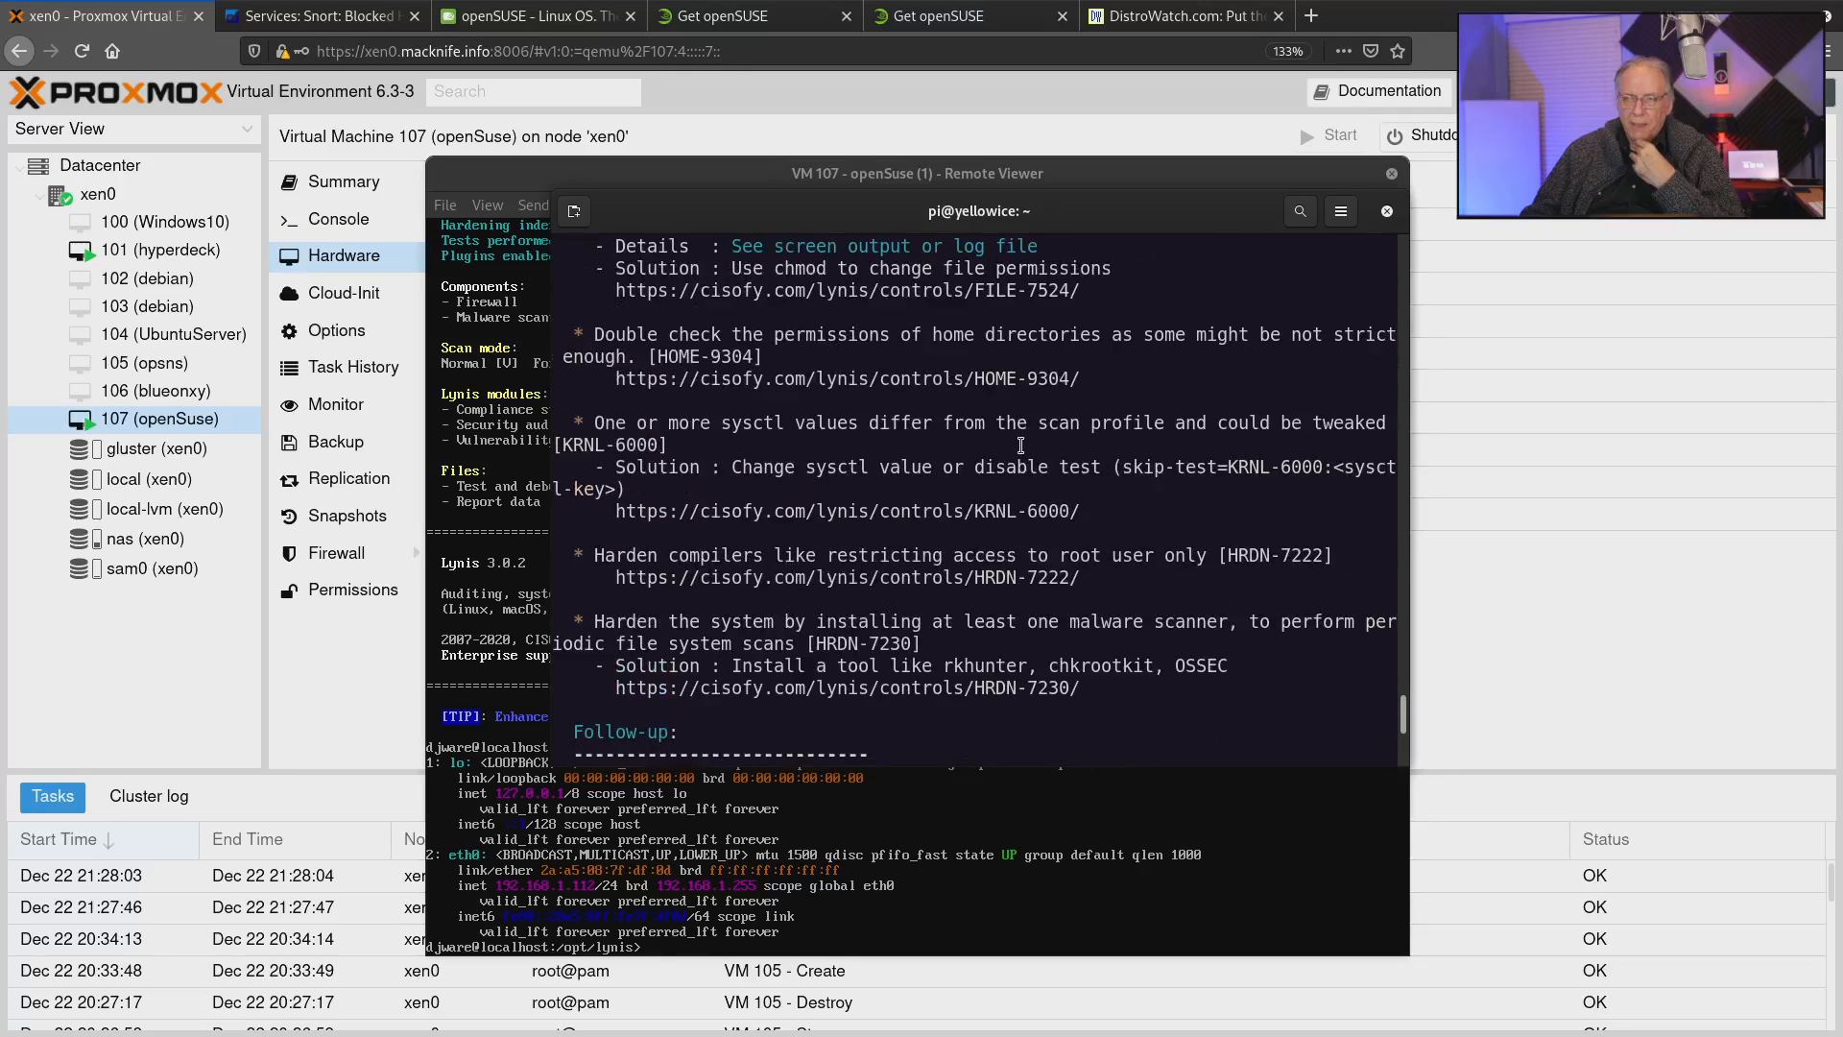
Return to the shell prompt after the Lynis report and open the zypper manual page with "man zypper".
scroll(1021, 444, "down", 10)
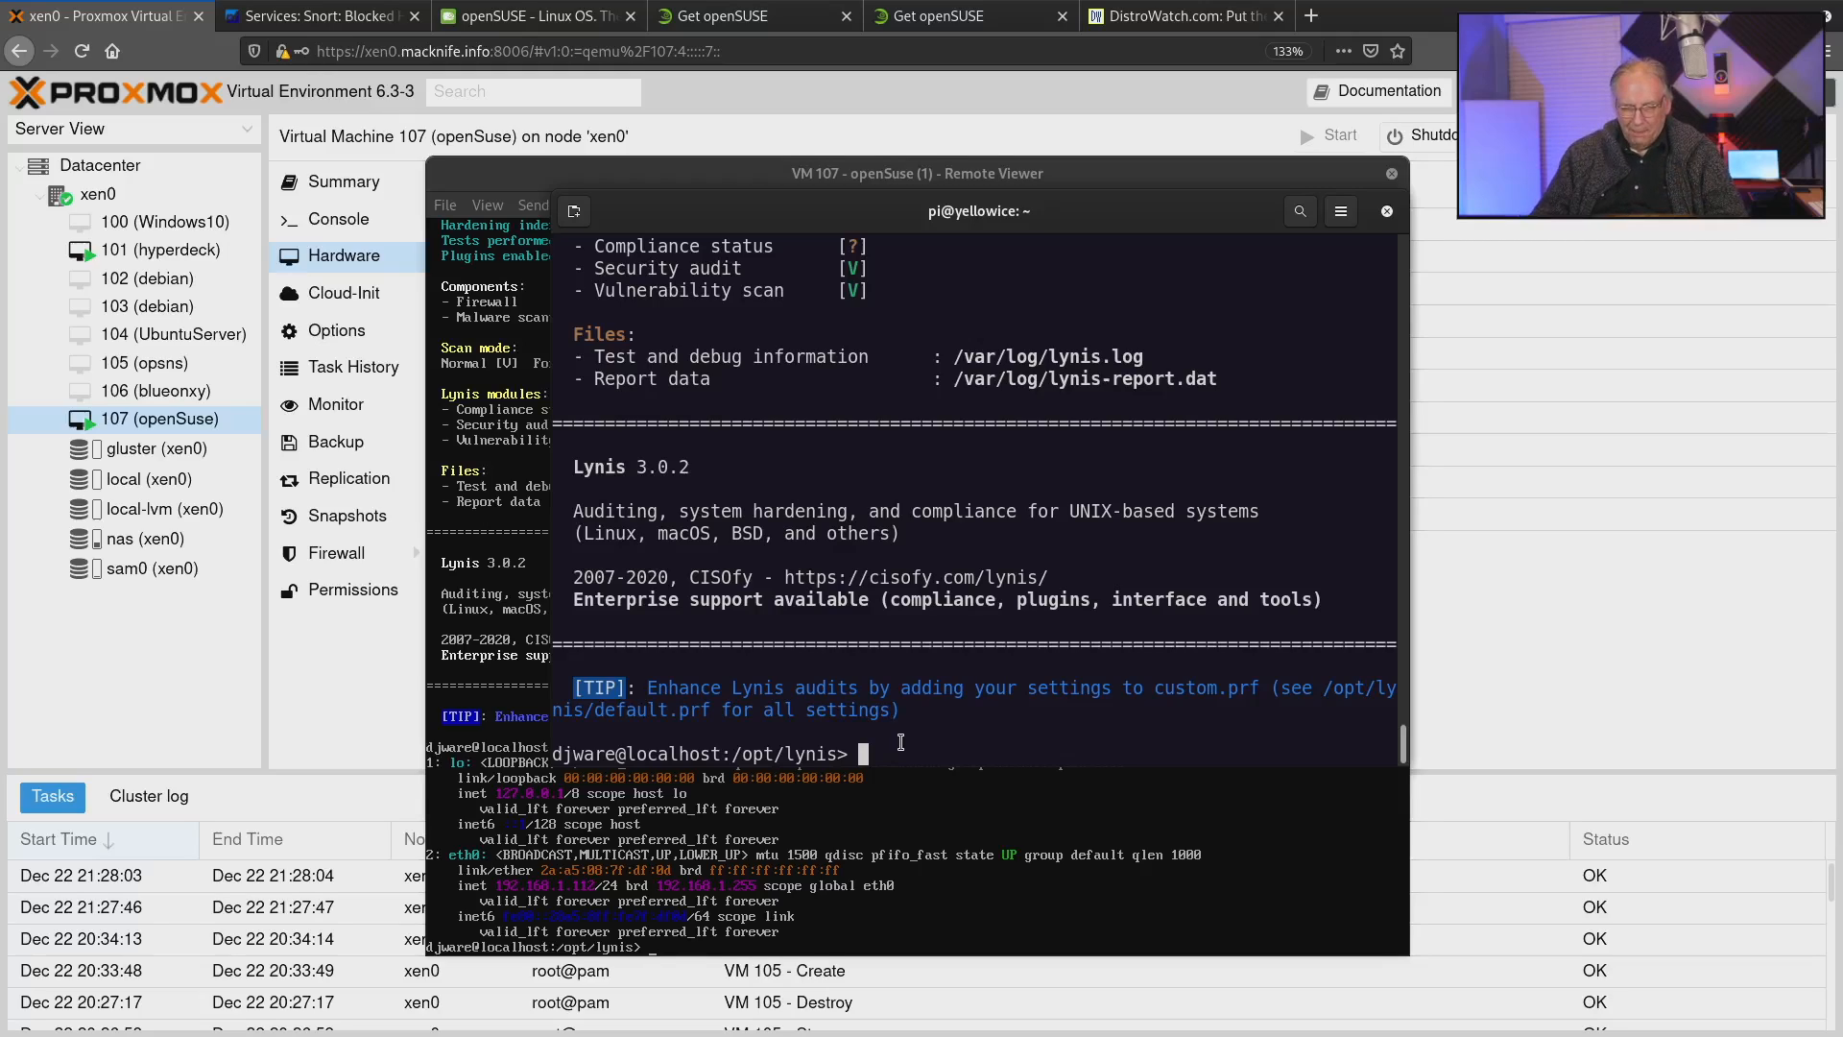
type("man z")
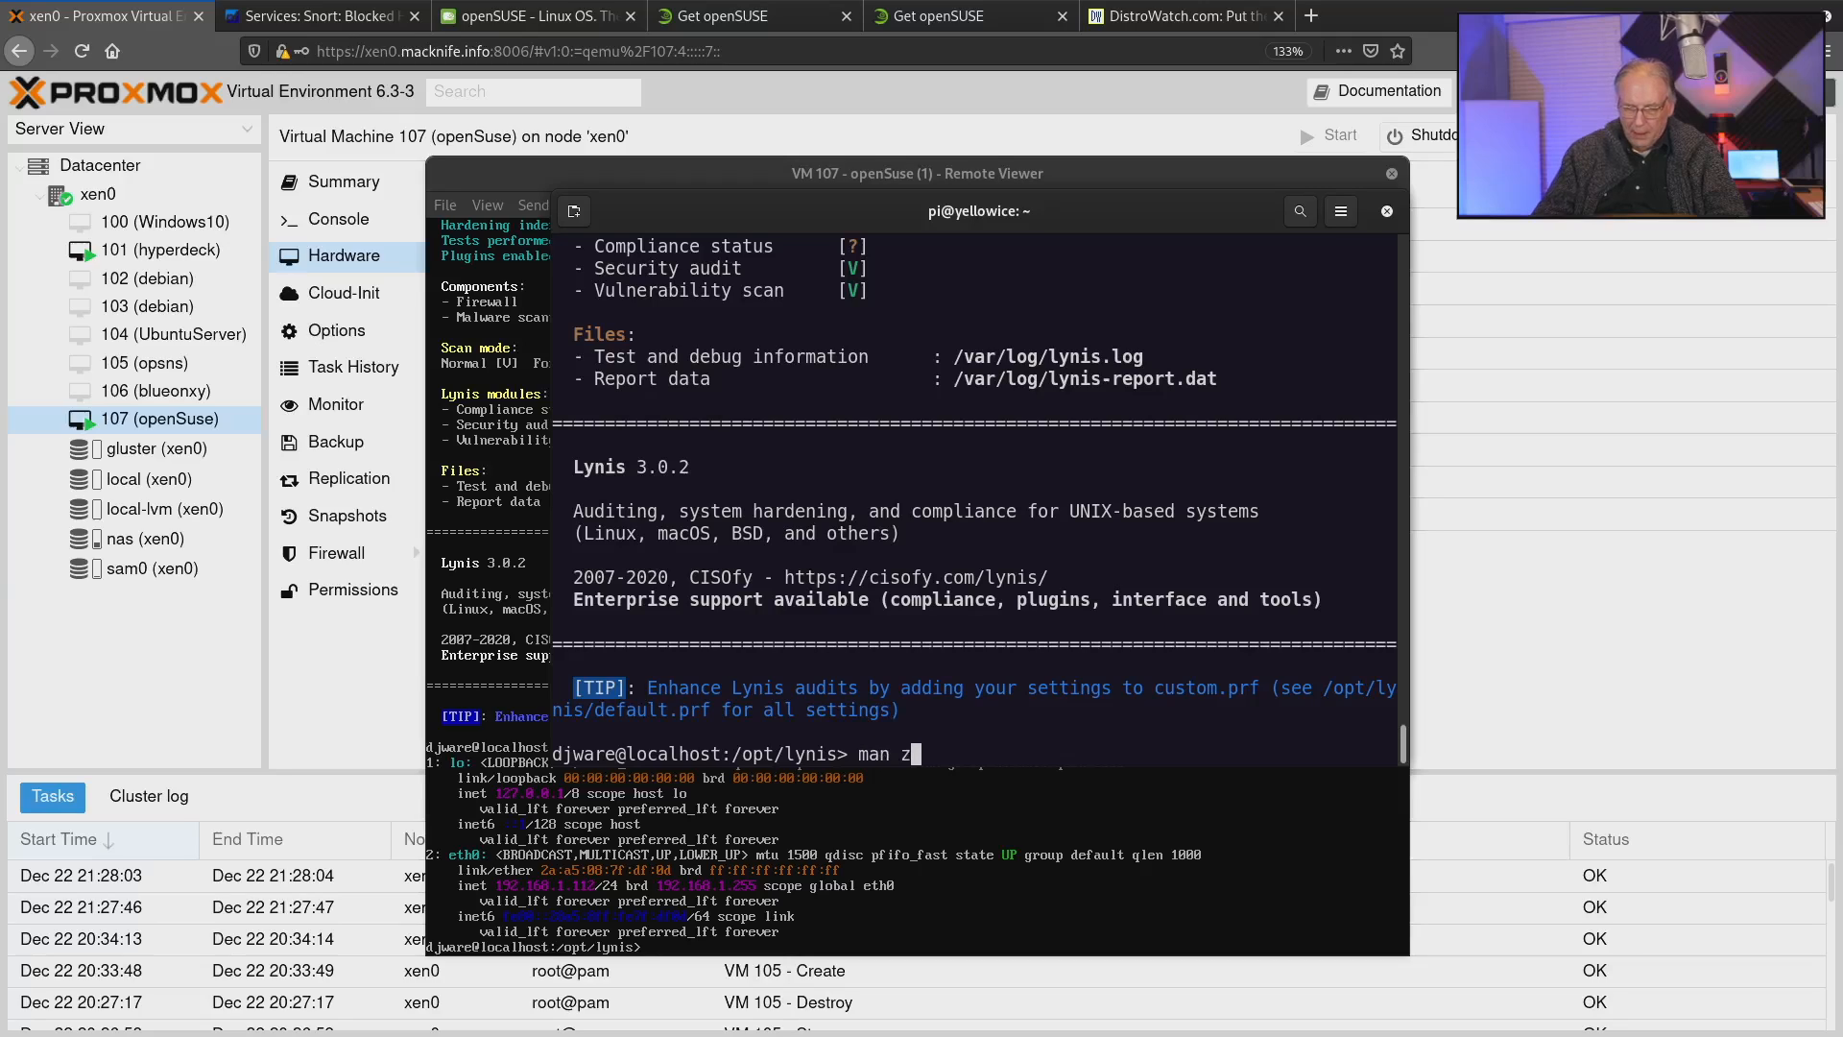
type("ypper")
key("Return")
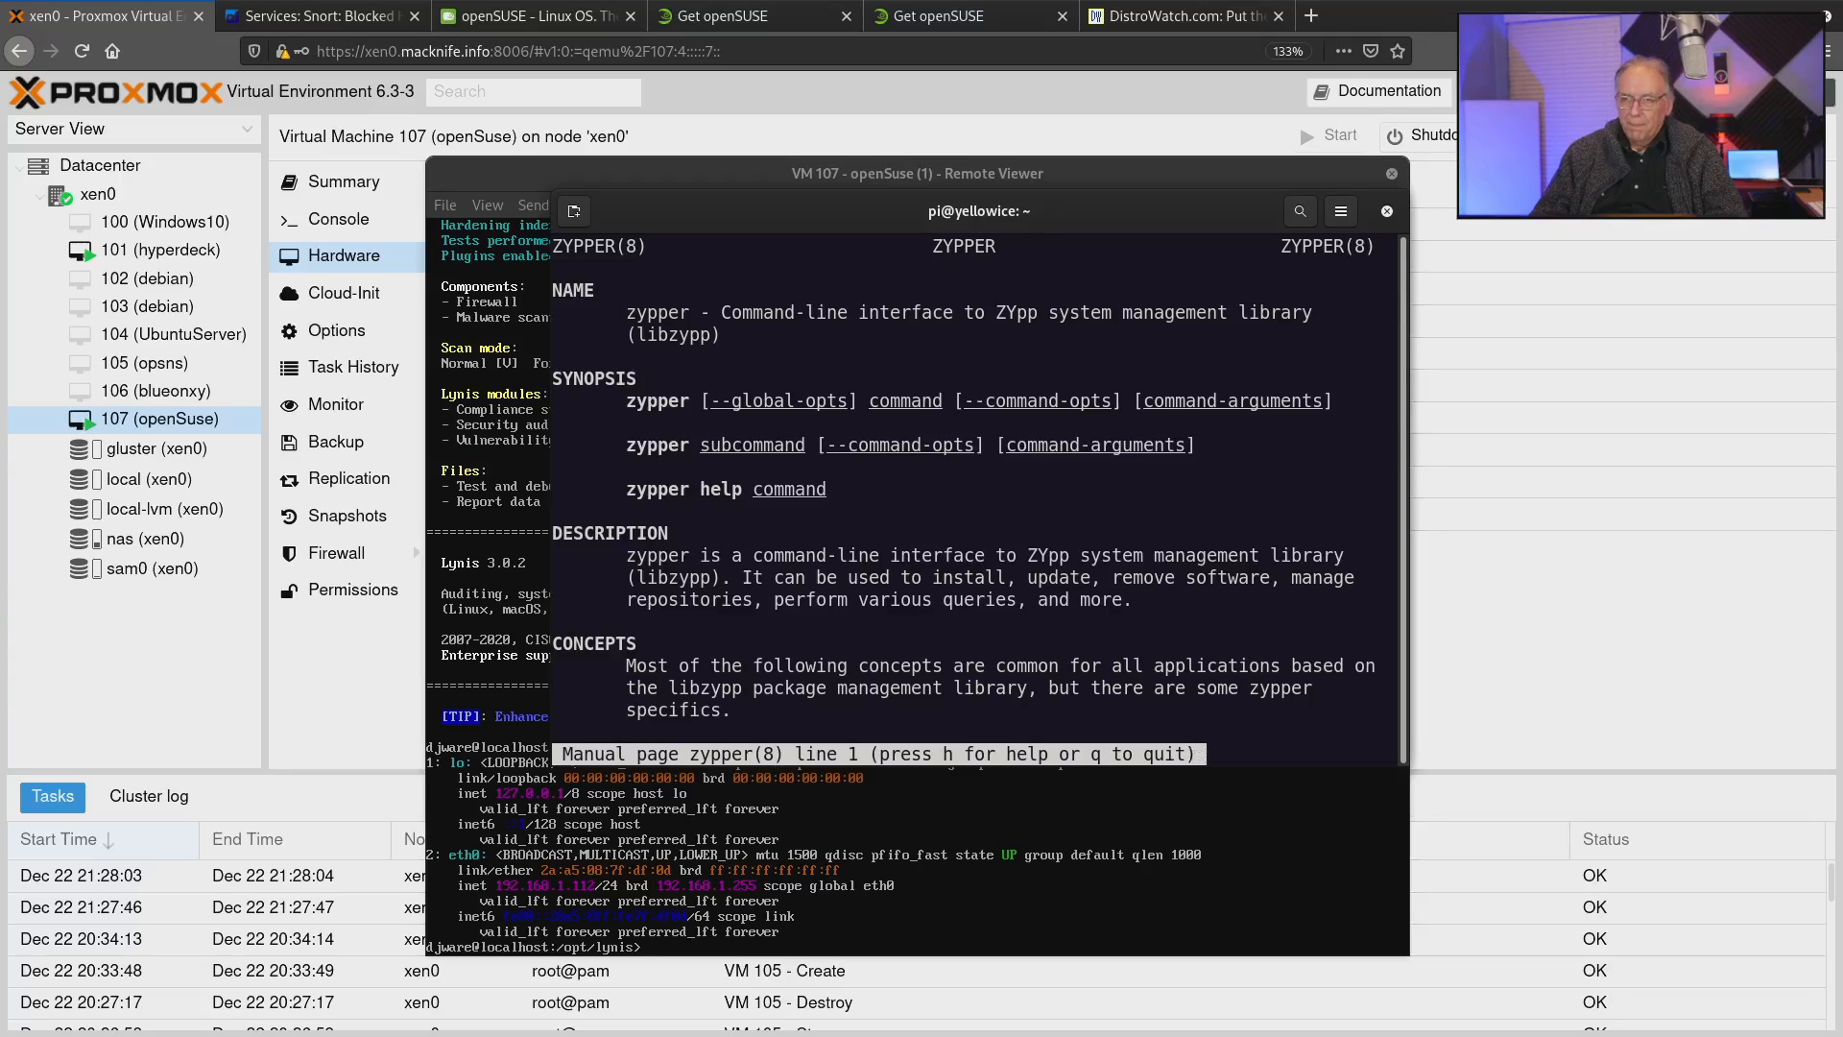
Read the zypper manual's sections on repositories, refreshing, services, package types, dependencies and general commands, up to package management commands, and close it.
key("space")
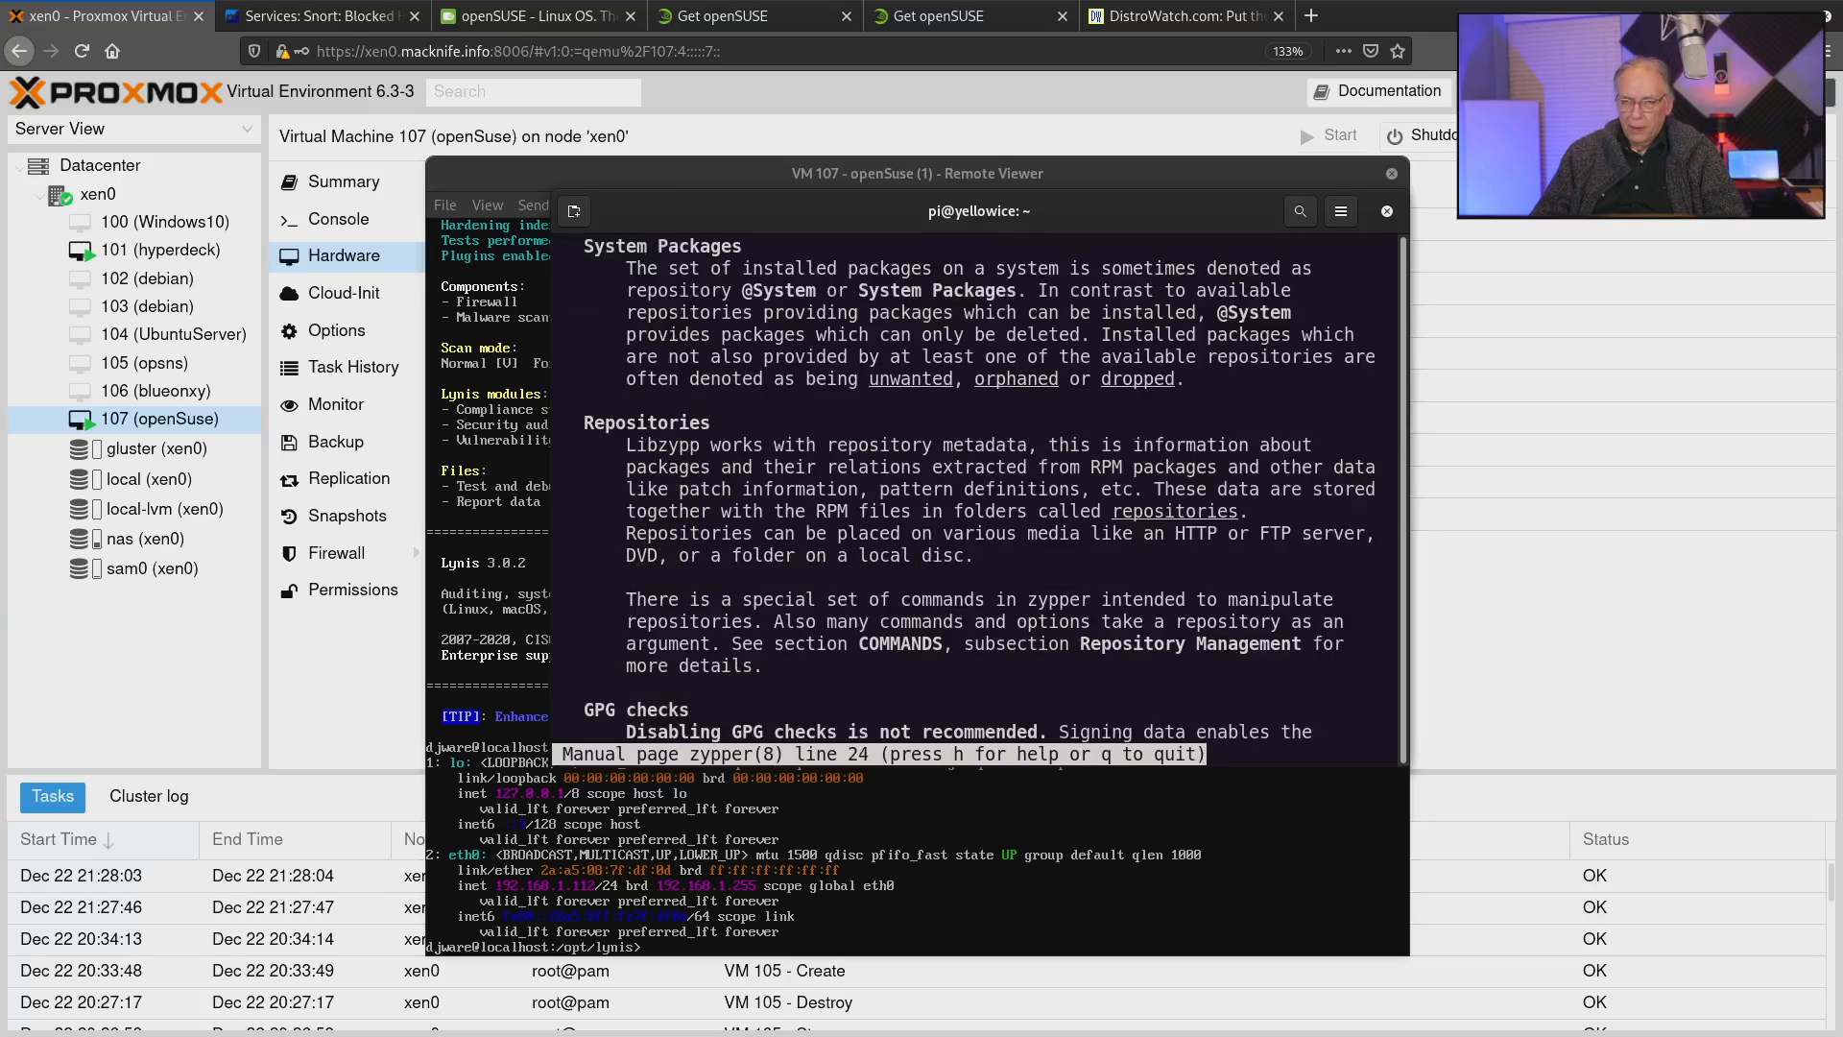
key("space")
key("space")
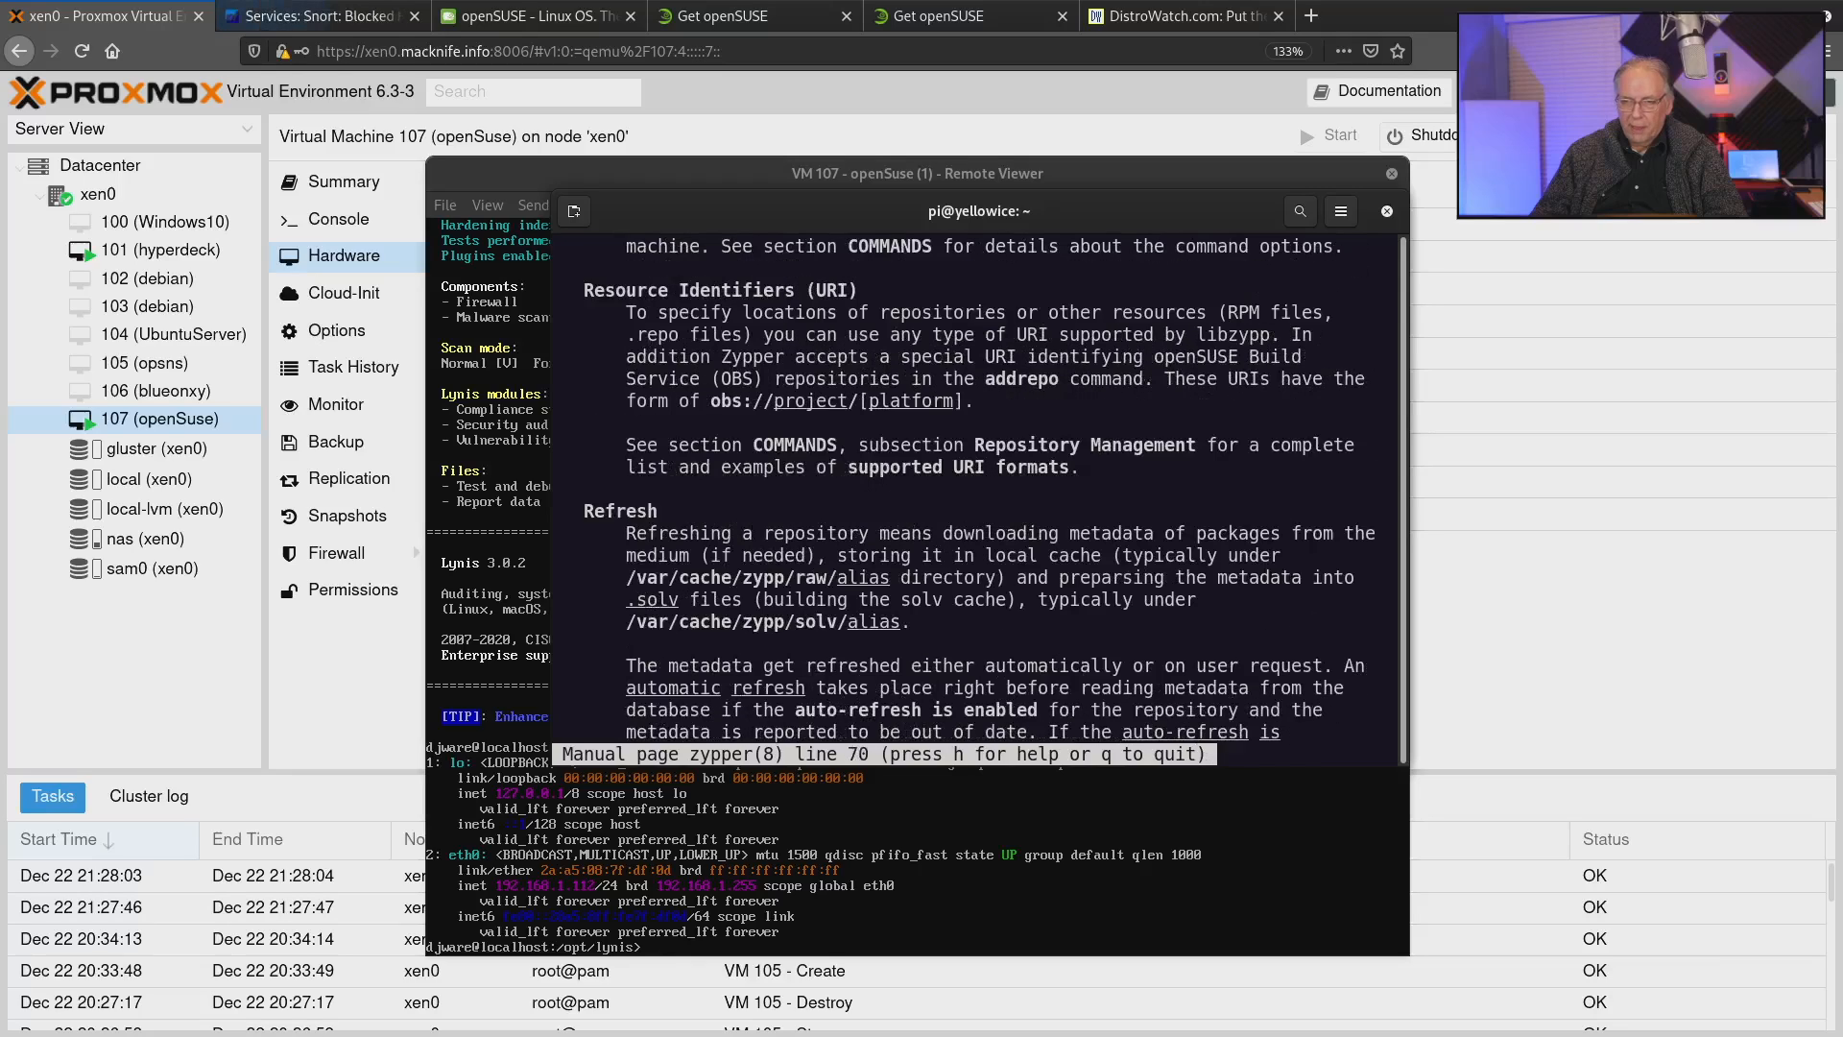
key("space")
key("space")
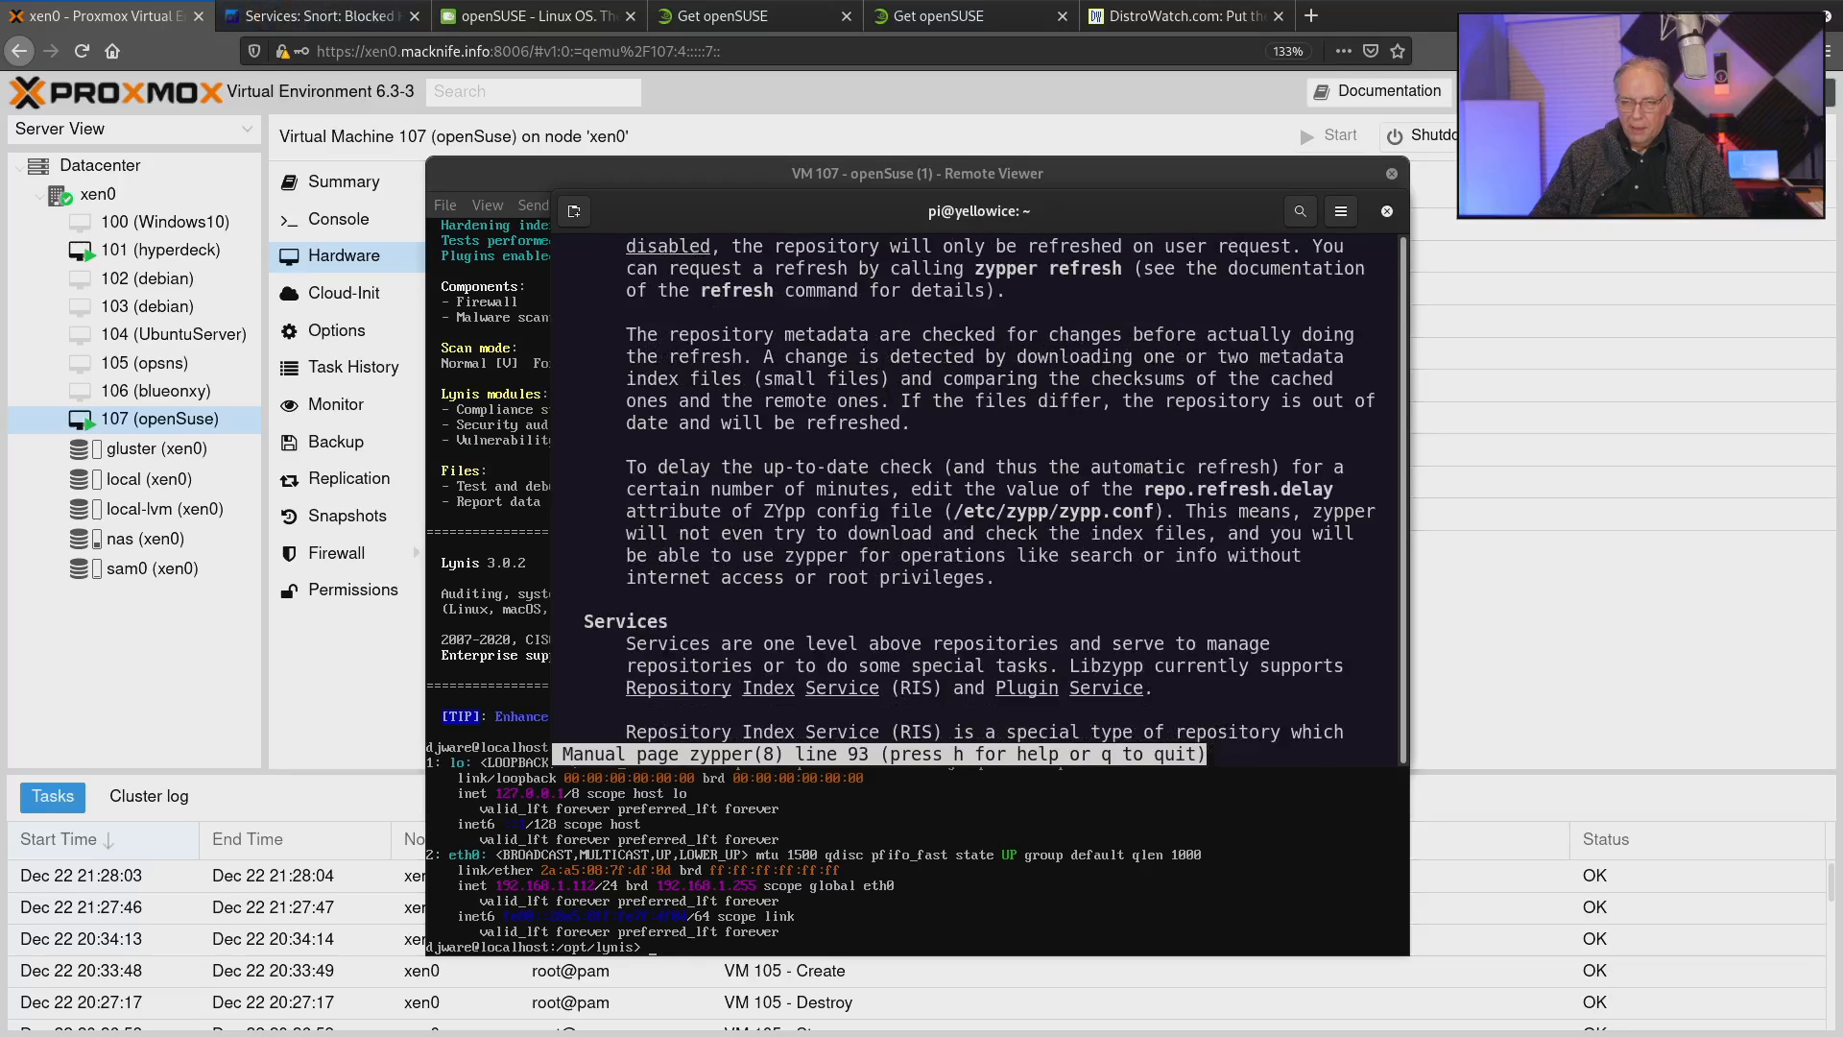
key("space")
key("space")
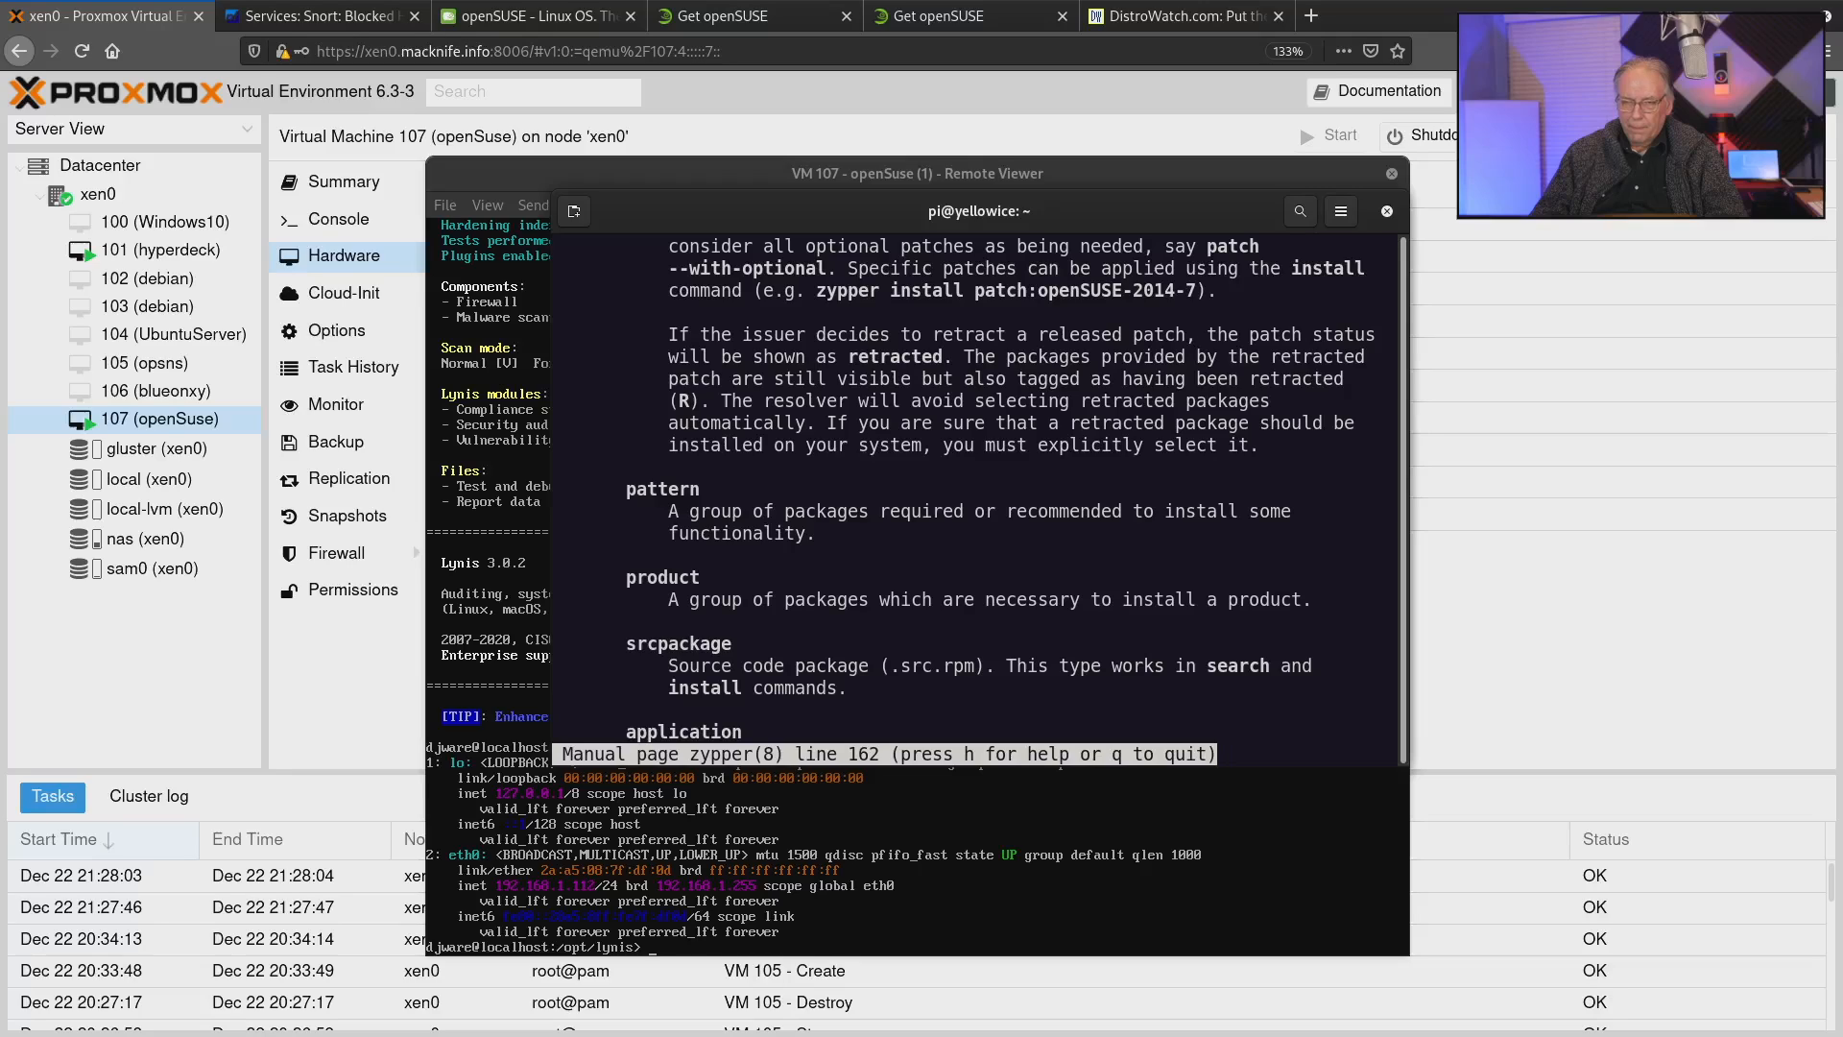
key("space")
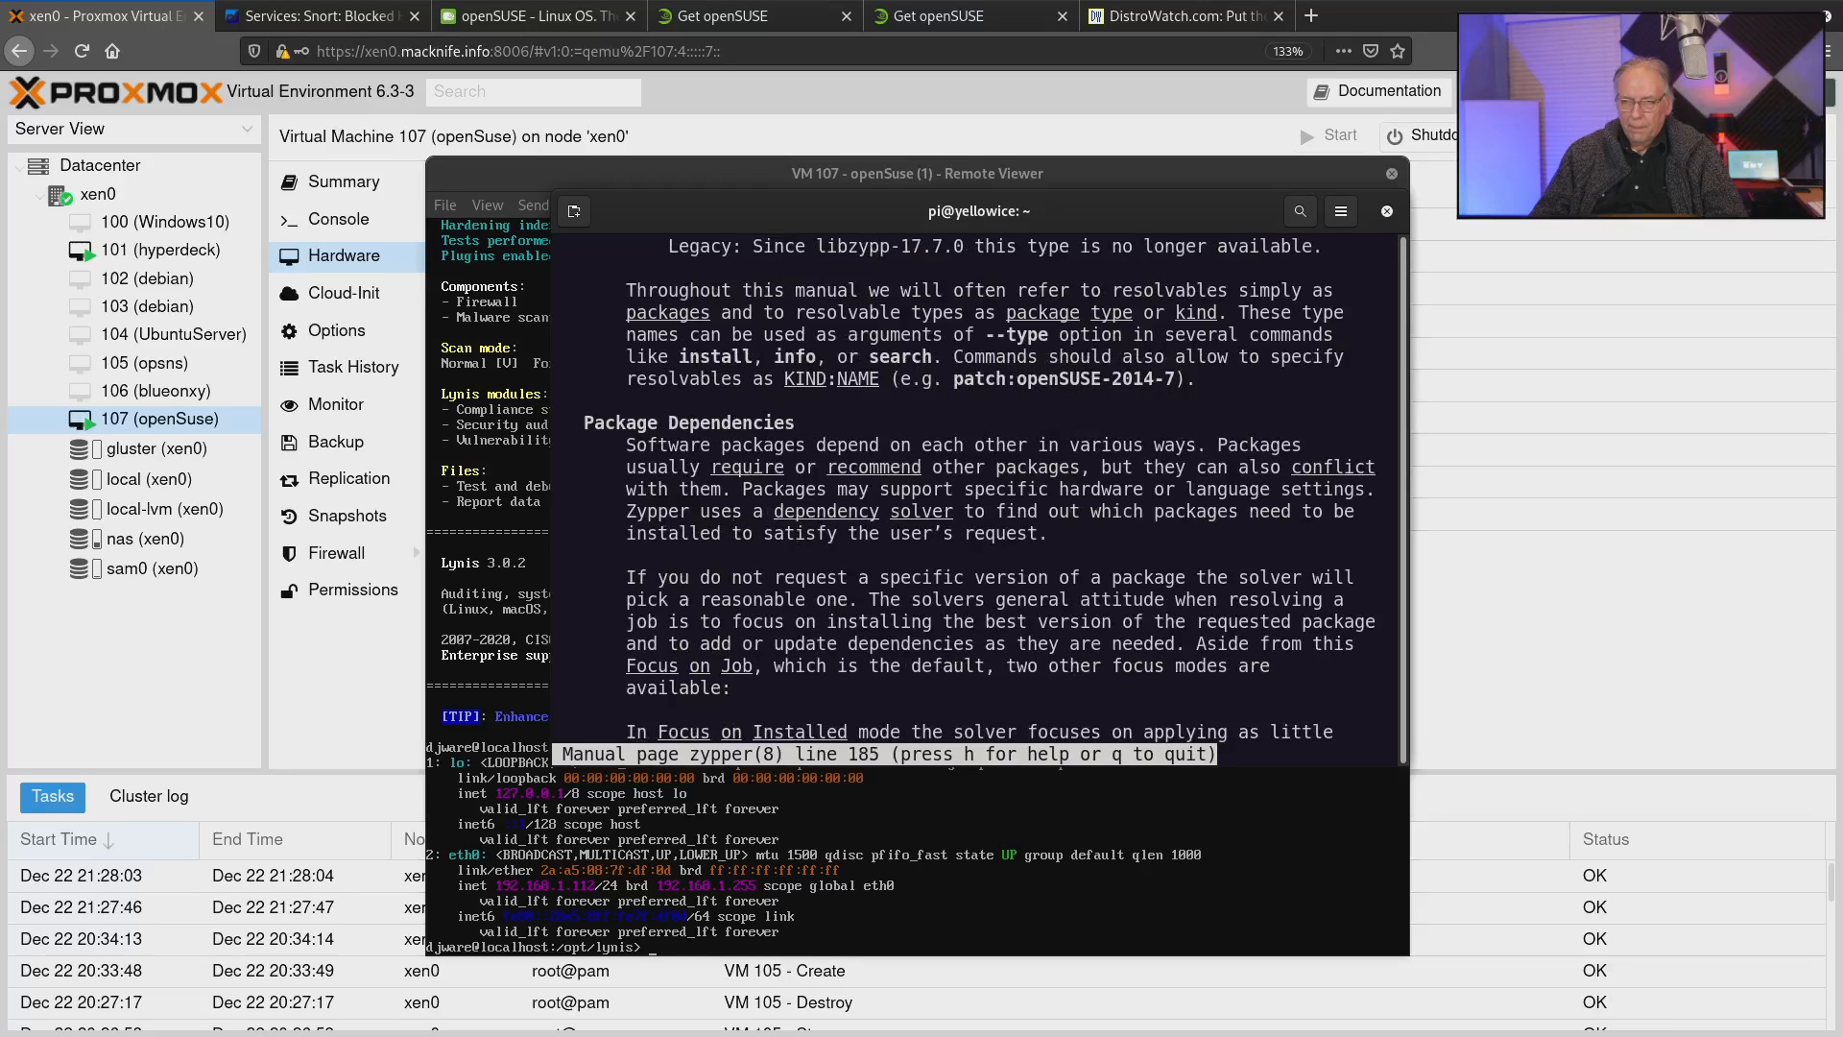
key("space")
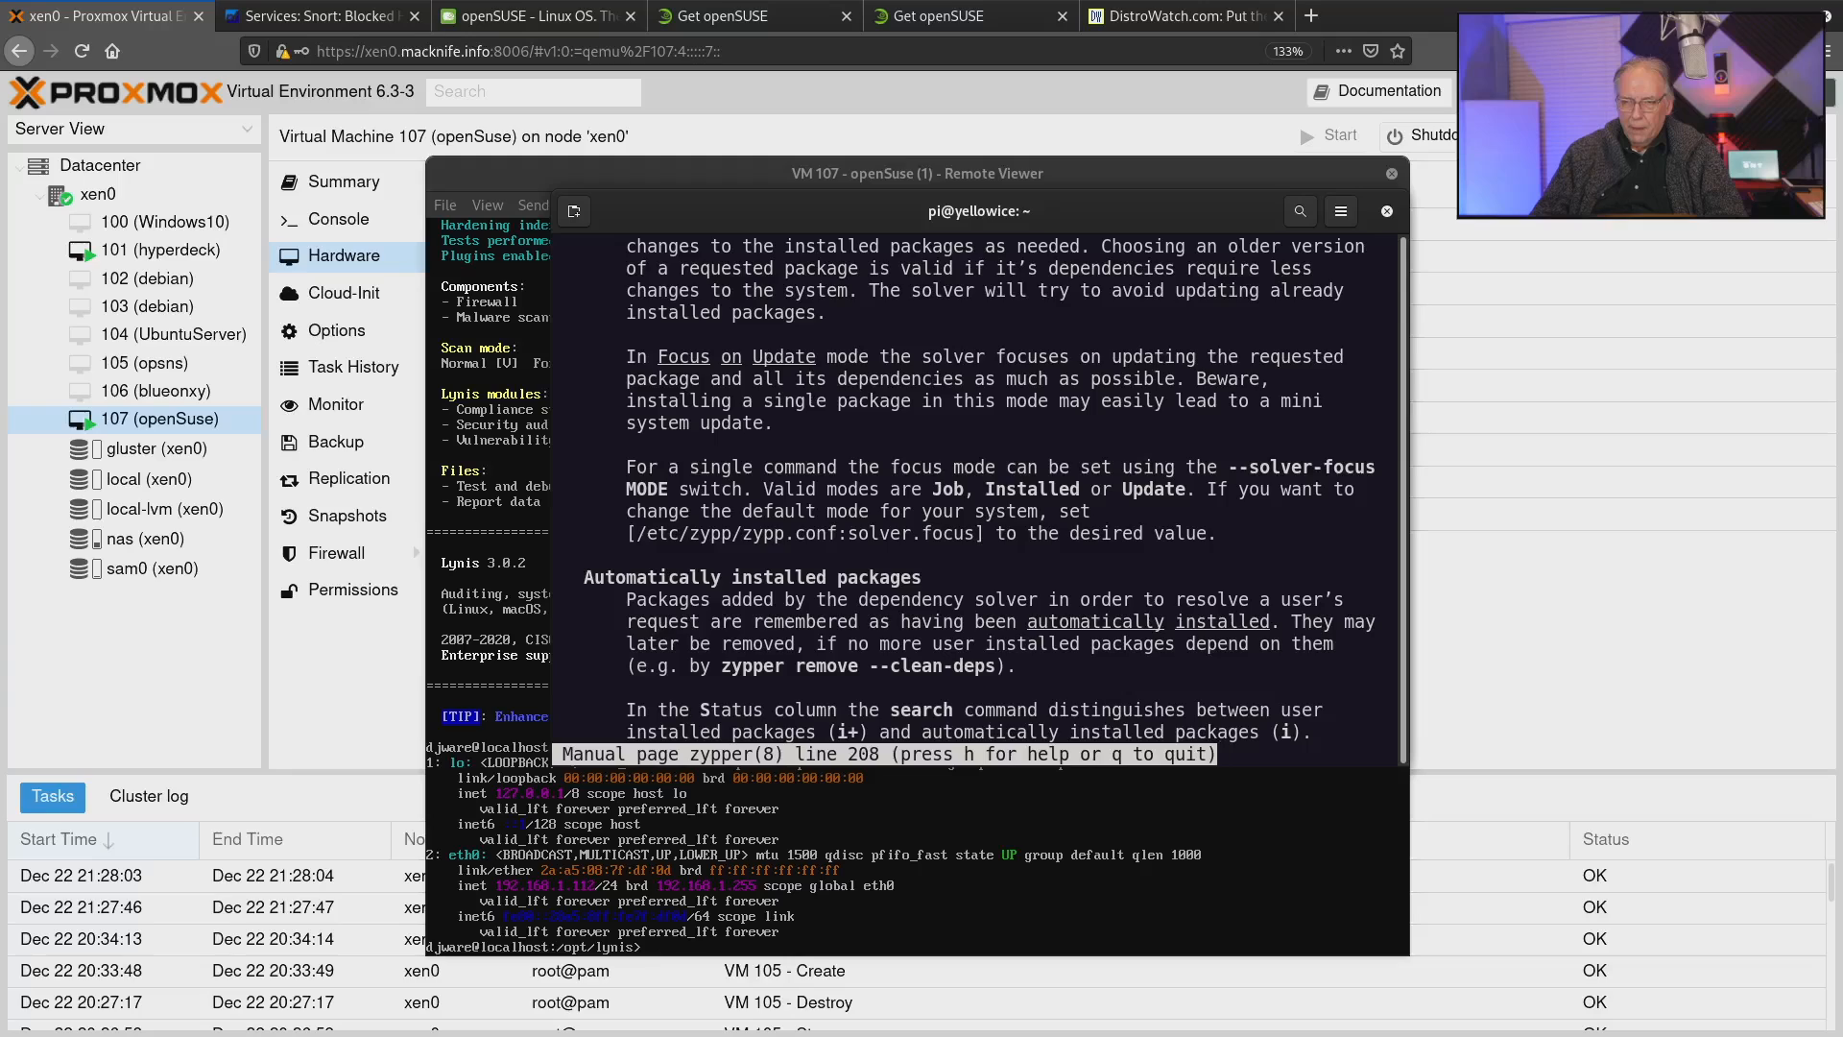
key("space")
key("space")
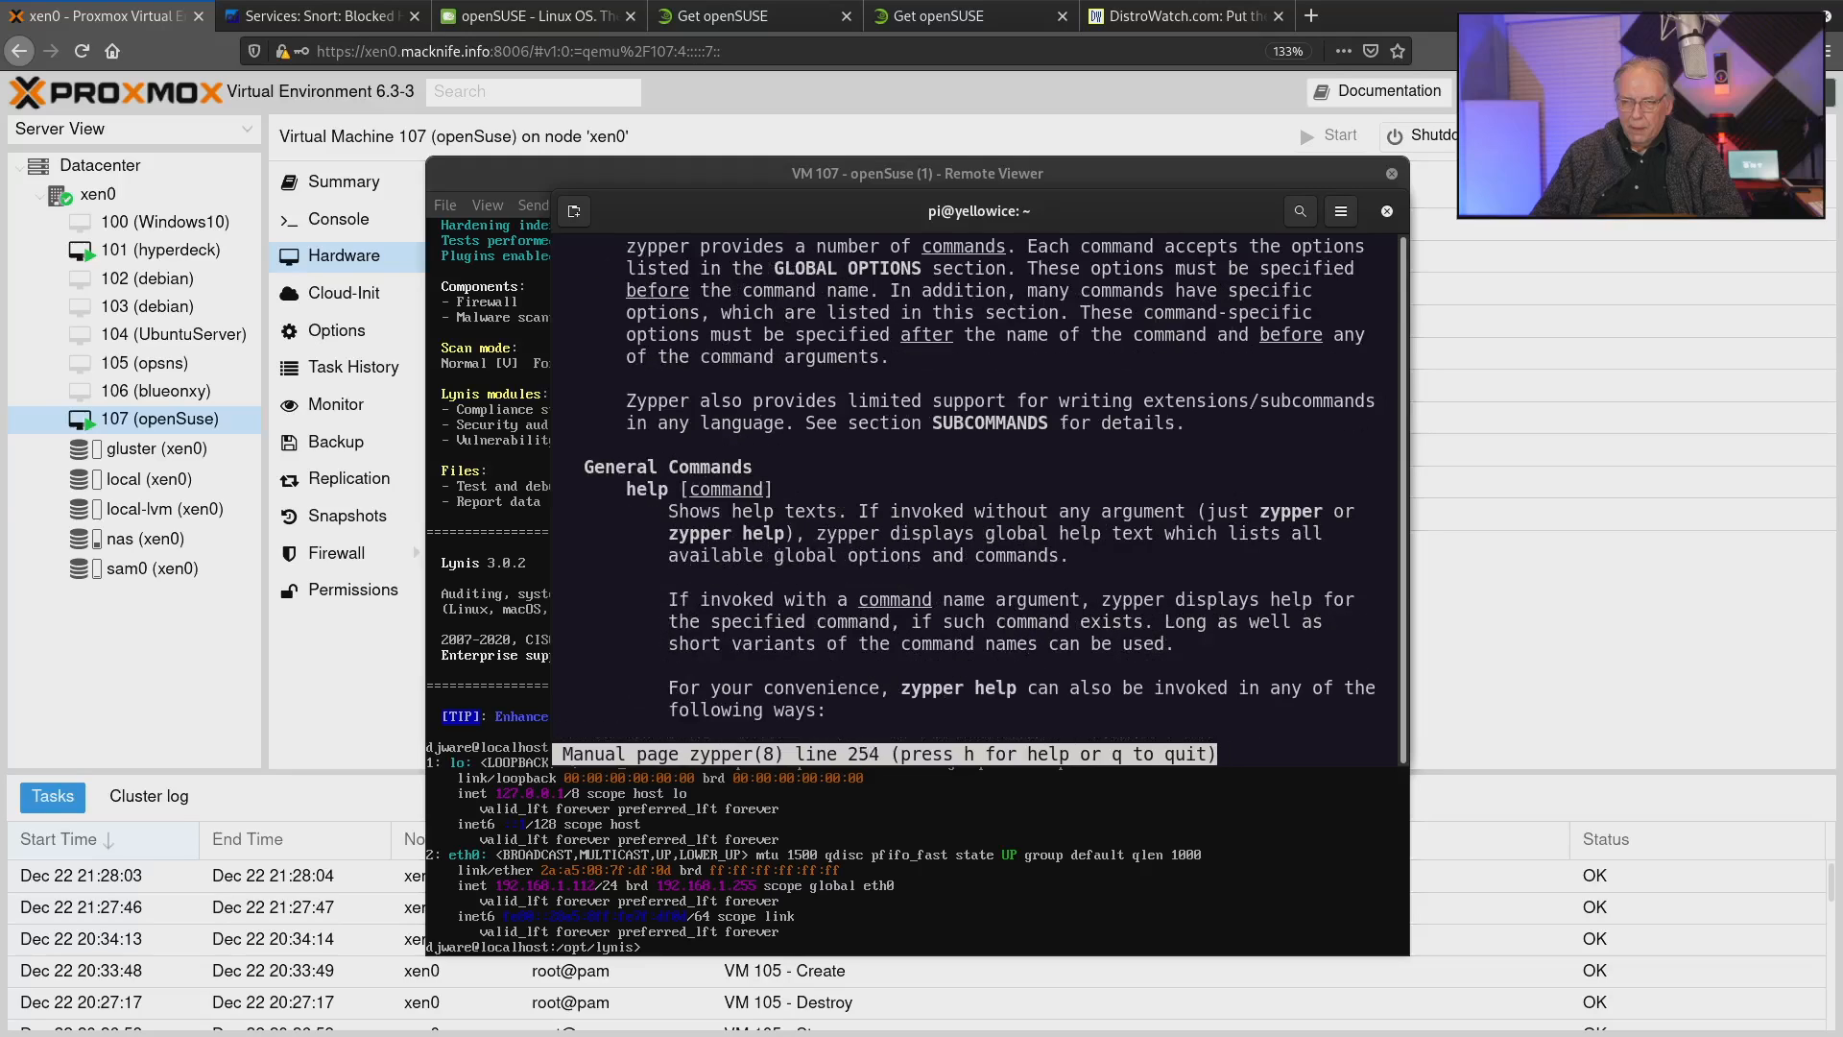
key("space")
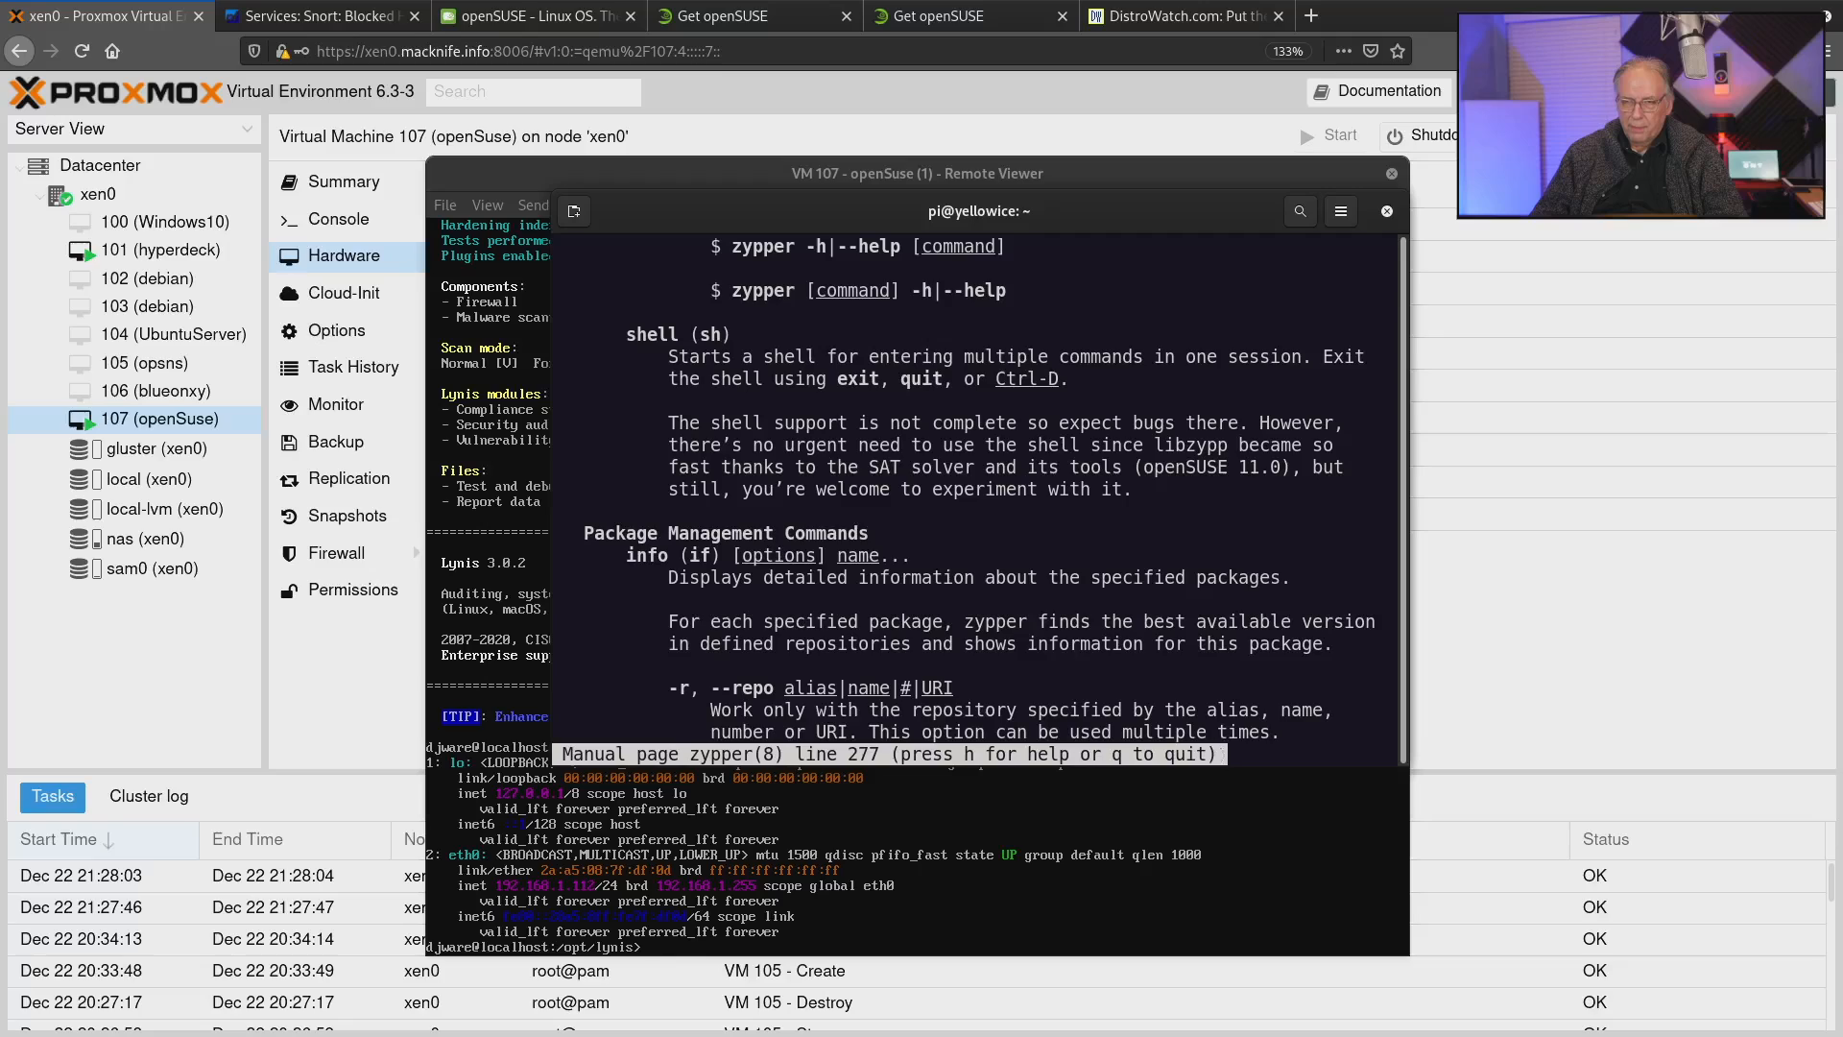
type("qsudo ")
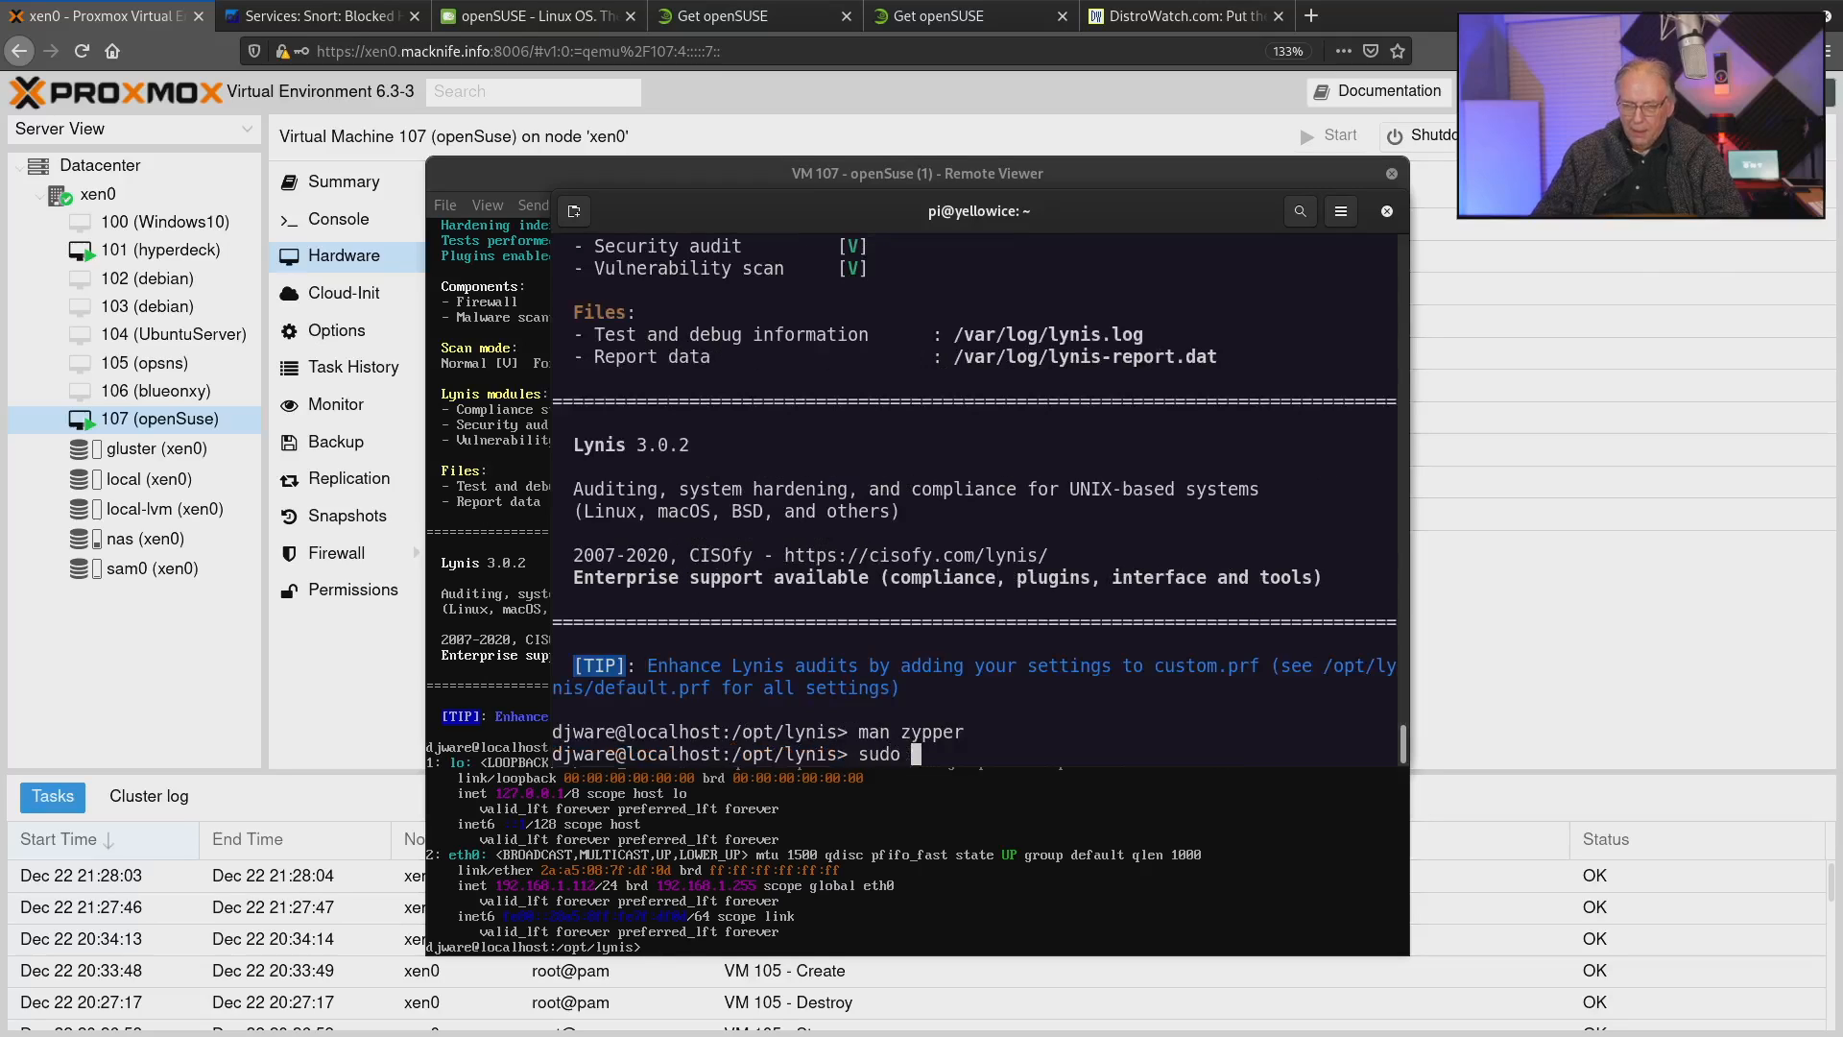
type("zypper in")
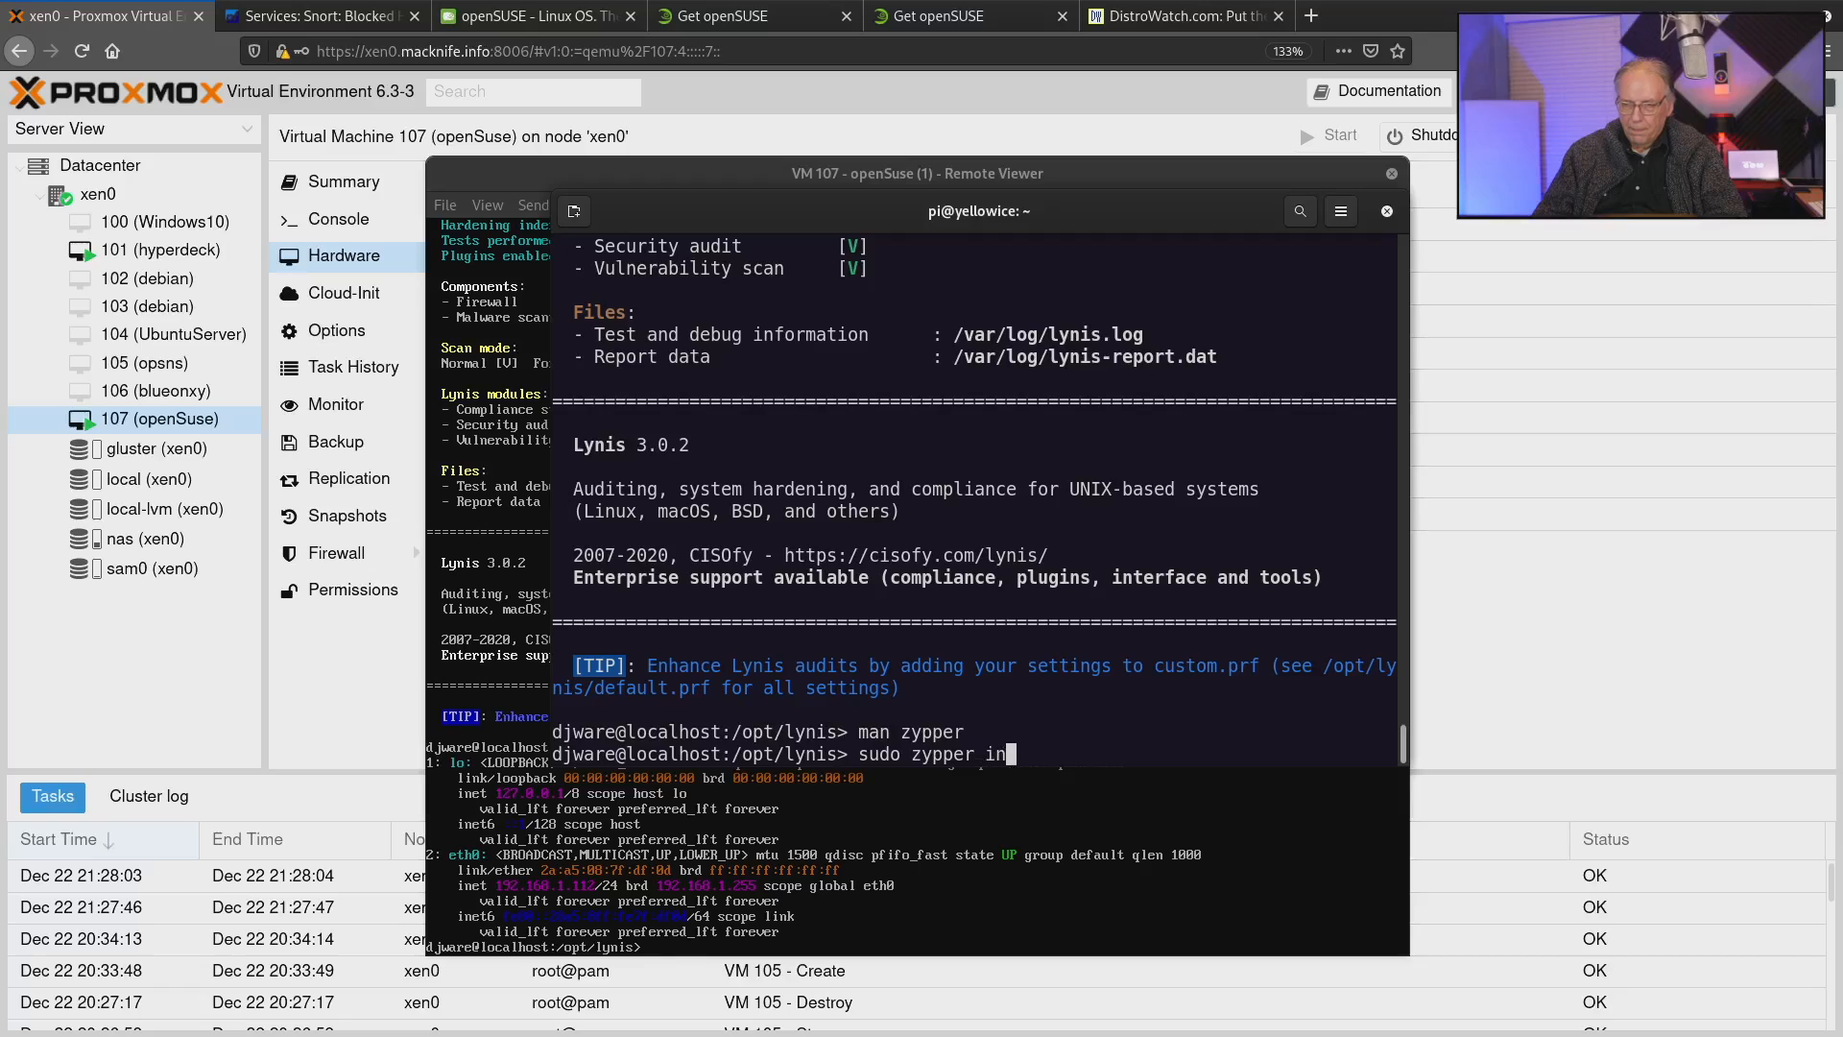
type("fo glusterfs")
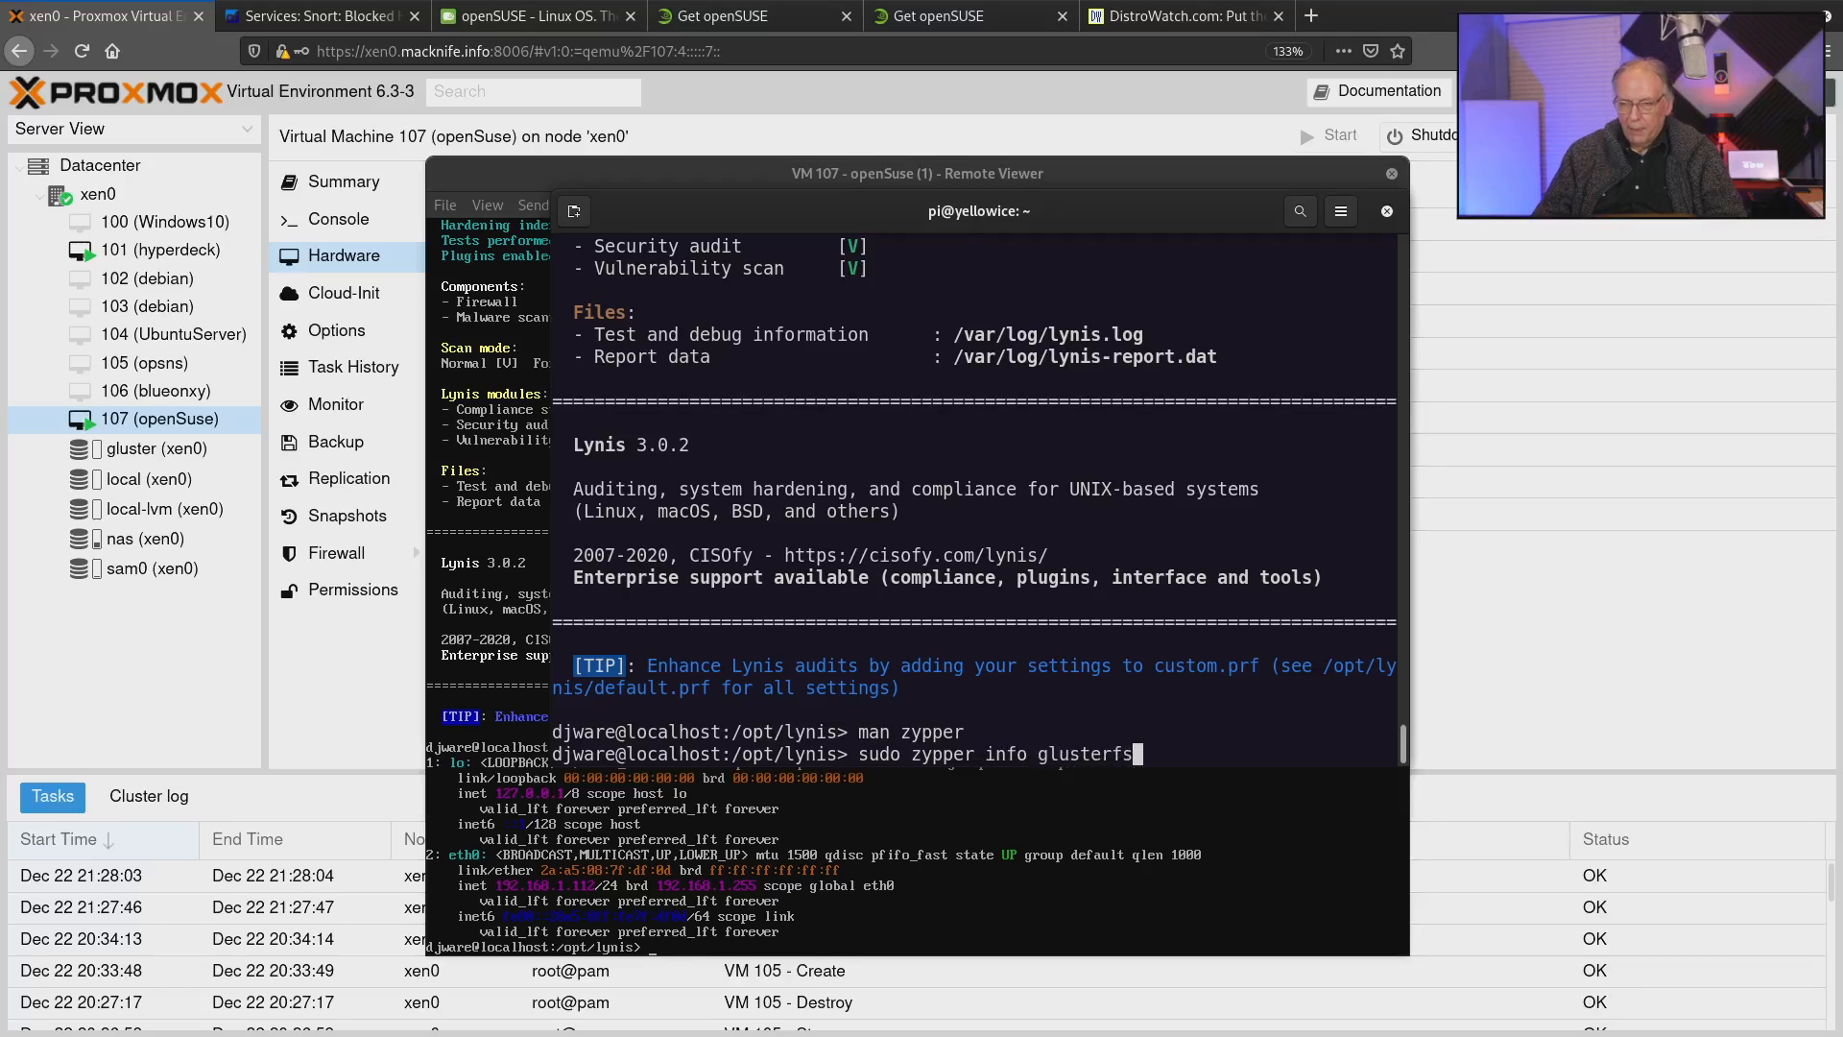
Look up the package details for GlusterFS by running "sudo zypper info glusterfs".
key("Return")
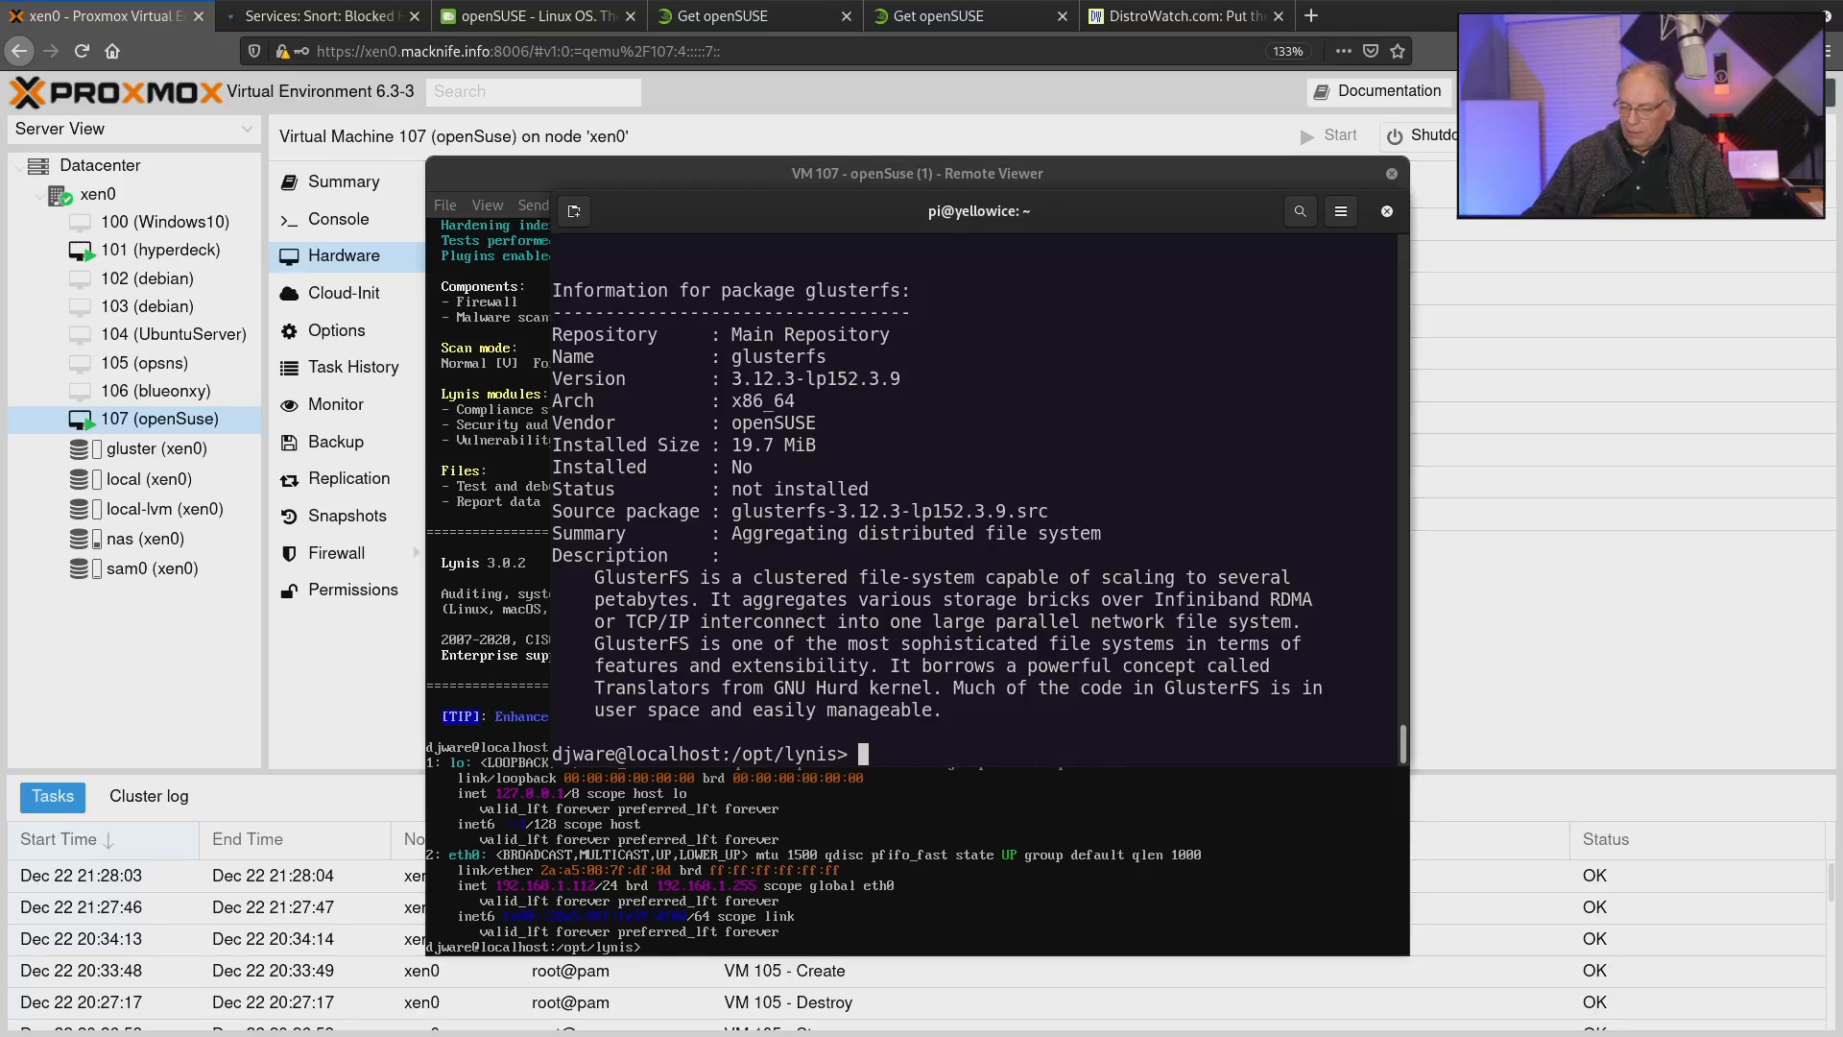
Reuse the previous package query for Docker by running "sudo zypper info docker".
type("sudo zypper info glusterf")
key("BackSpace")
key("BackSpace")
key("BackSpace")
key("BackSpace")
key("BackSpace")
key("BackSpace")
key("BackSpace")
key("BackSpace")
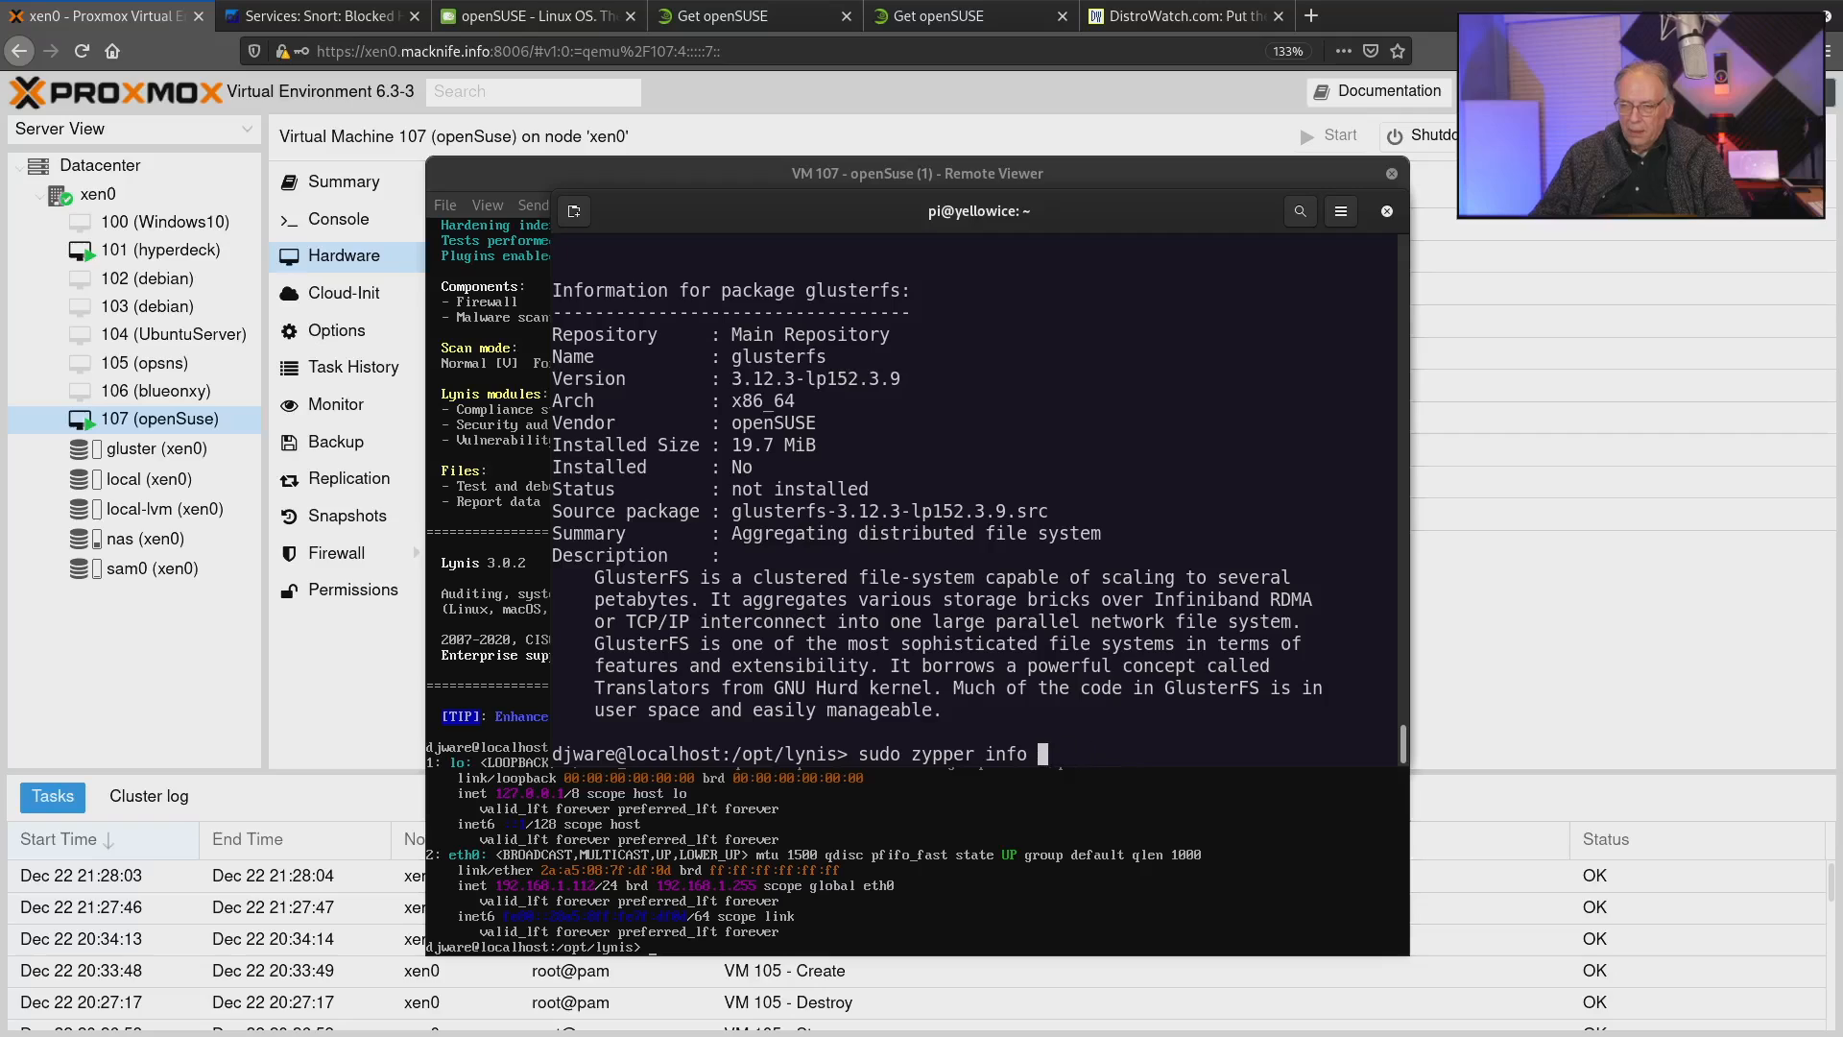
type("docker")
key("Return")
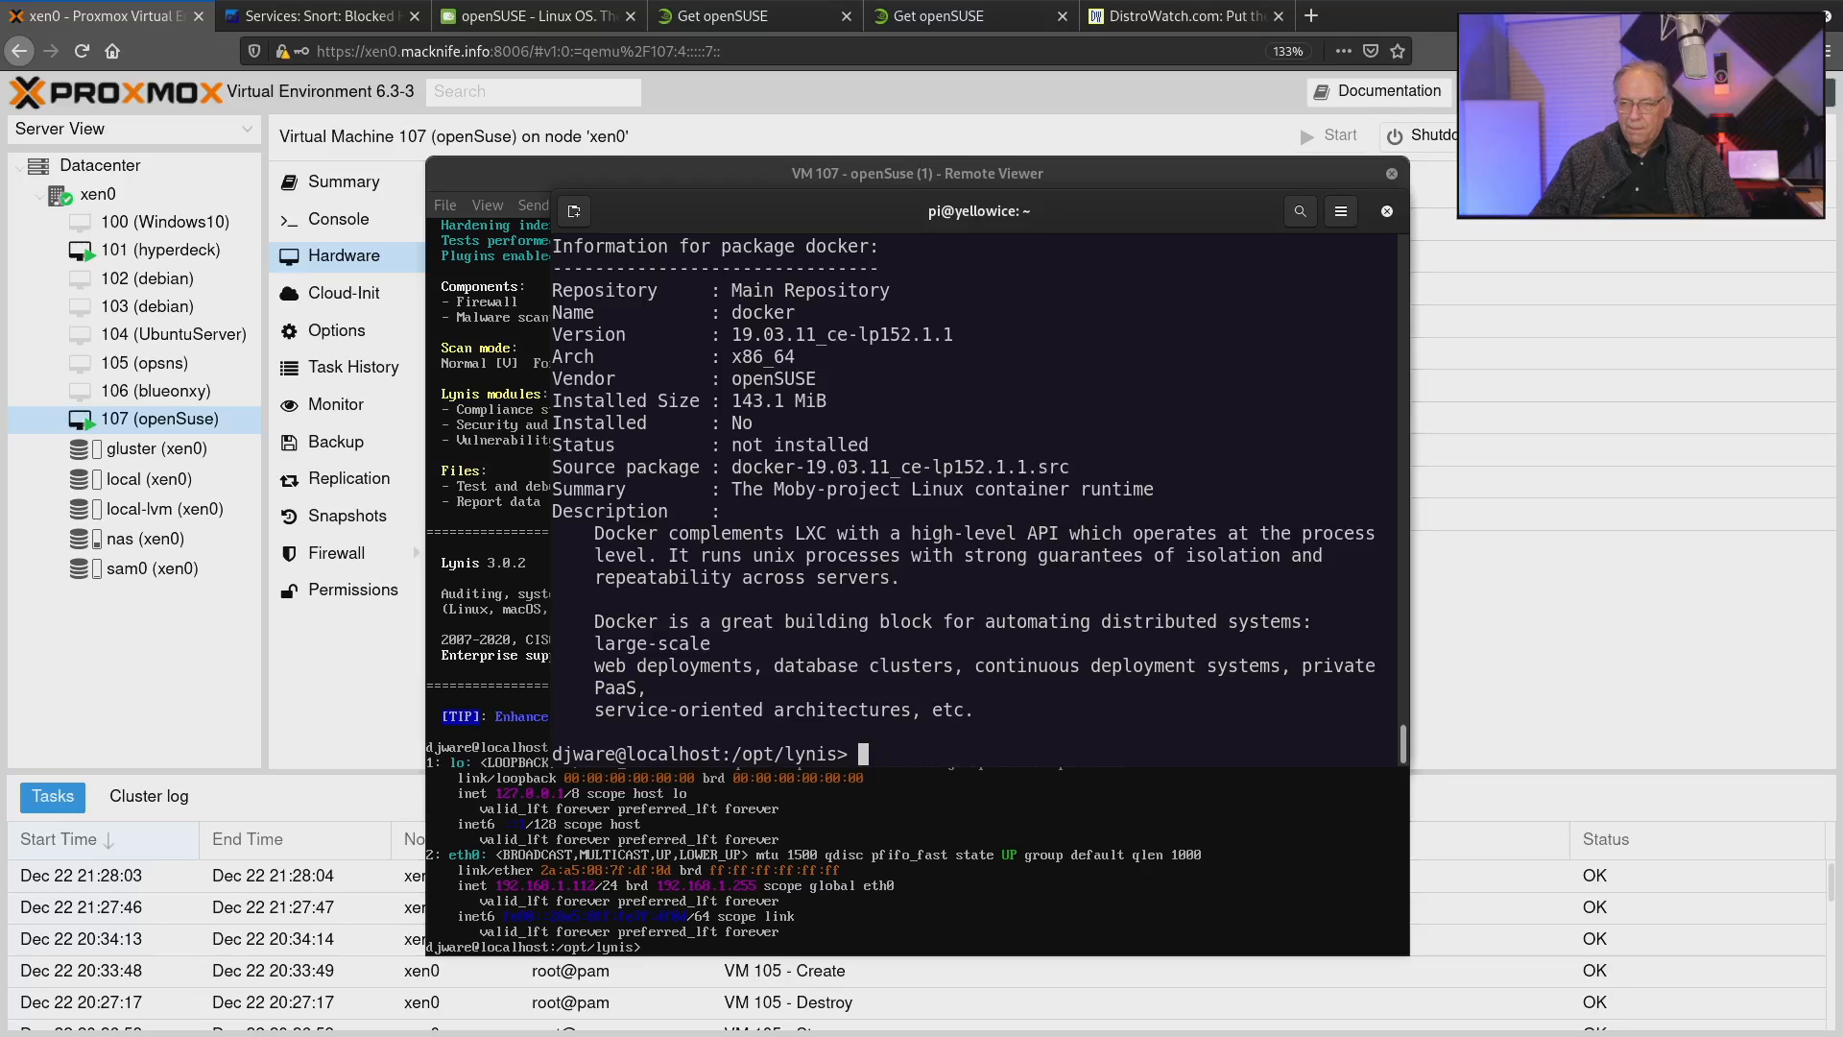
Replace the package name in the last query and run "sudo zypper info moby".
type("sudo zypper info docker")
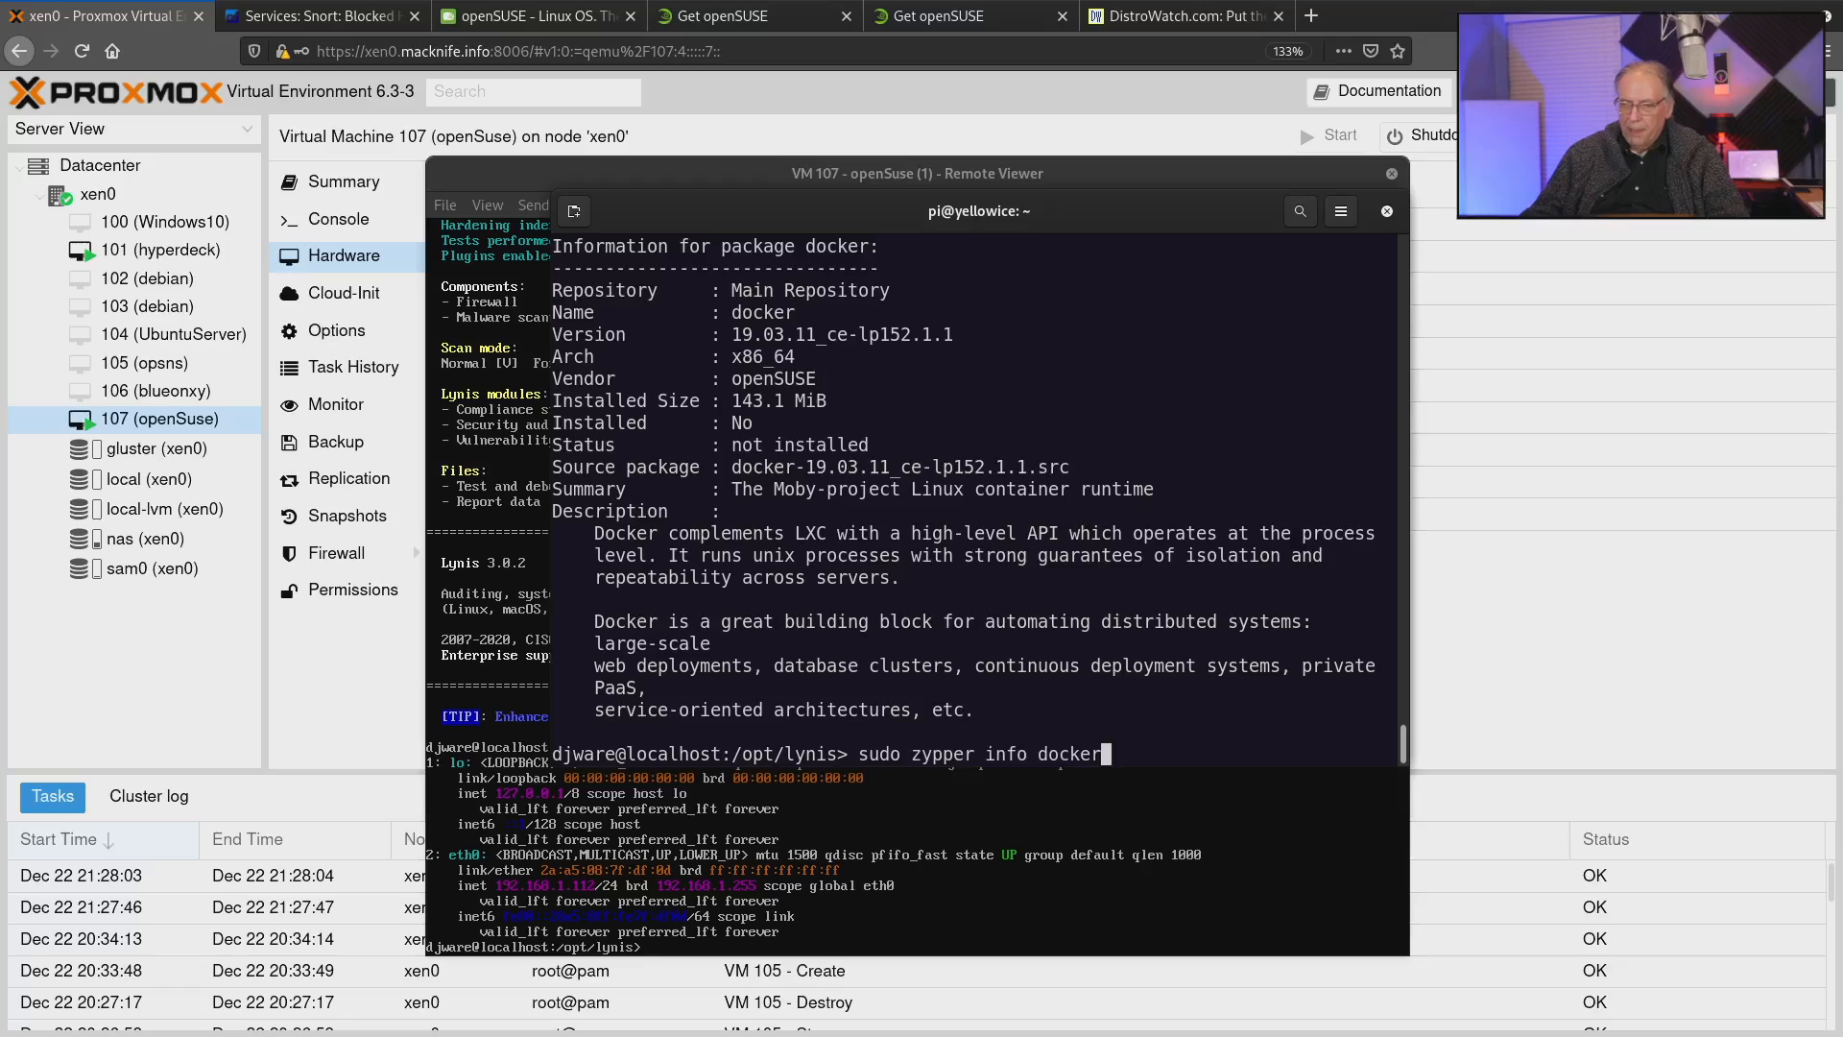
key("BackSpace")
key("BackSpace")
key("BackSpace")
key("BackSpace")
type("moby")
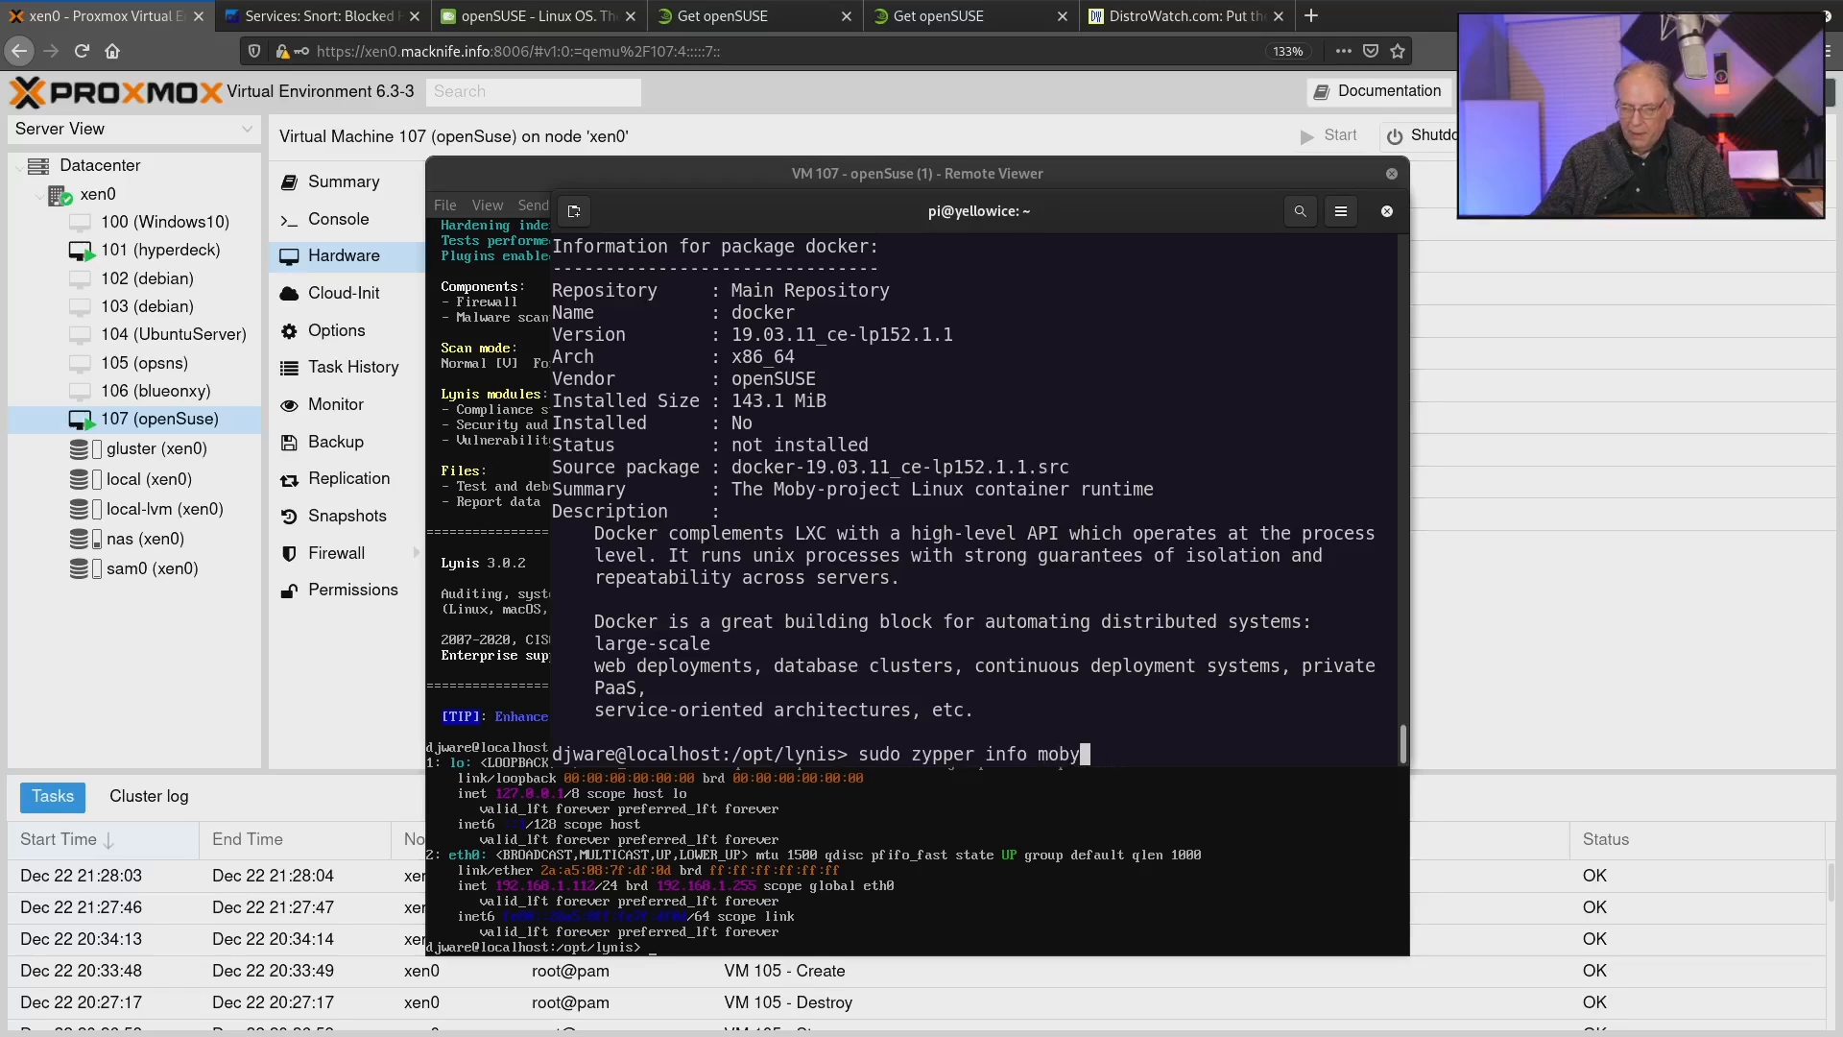
key("Return")
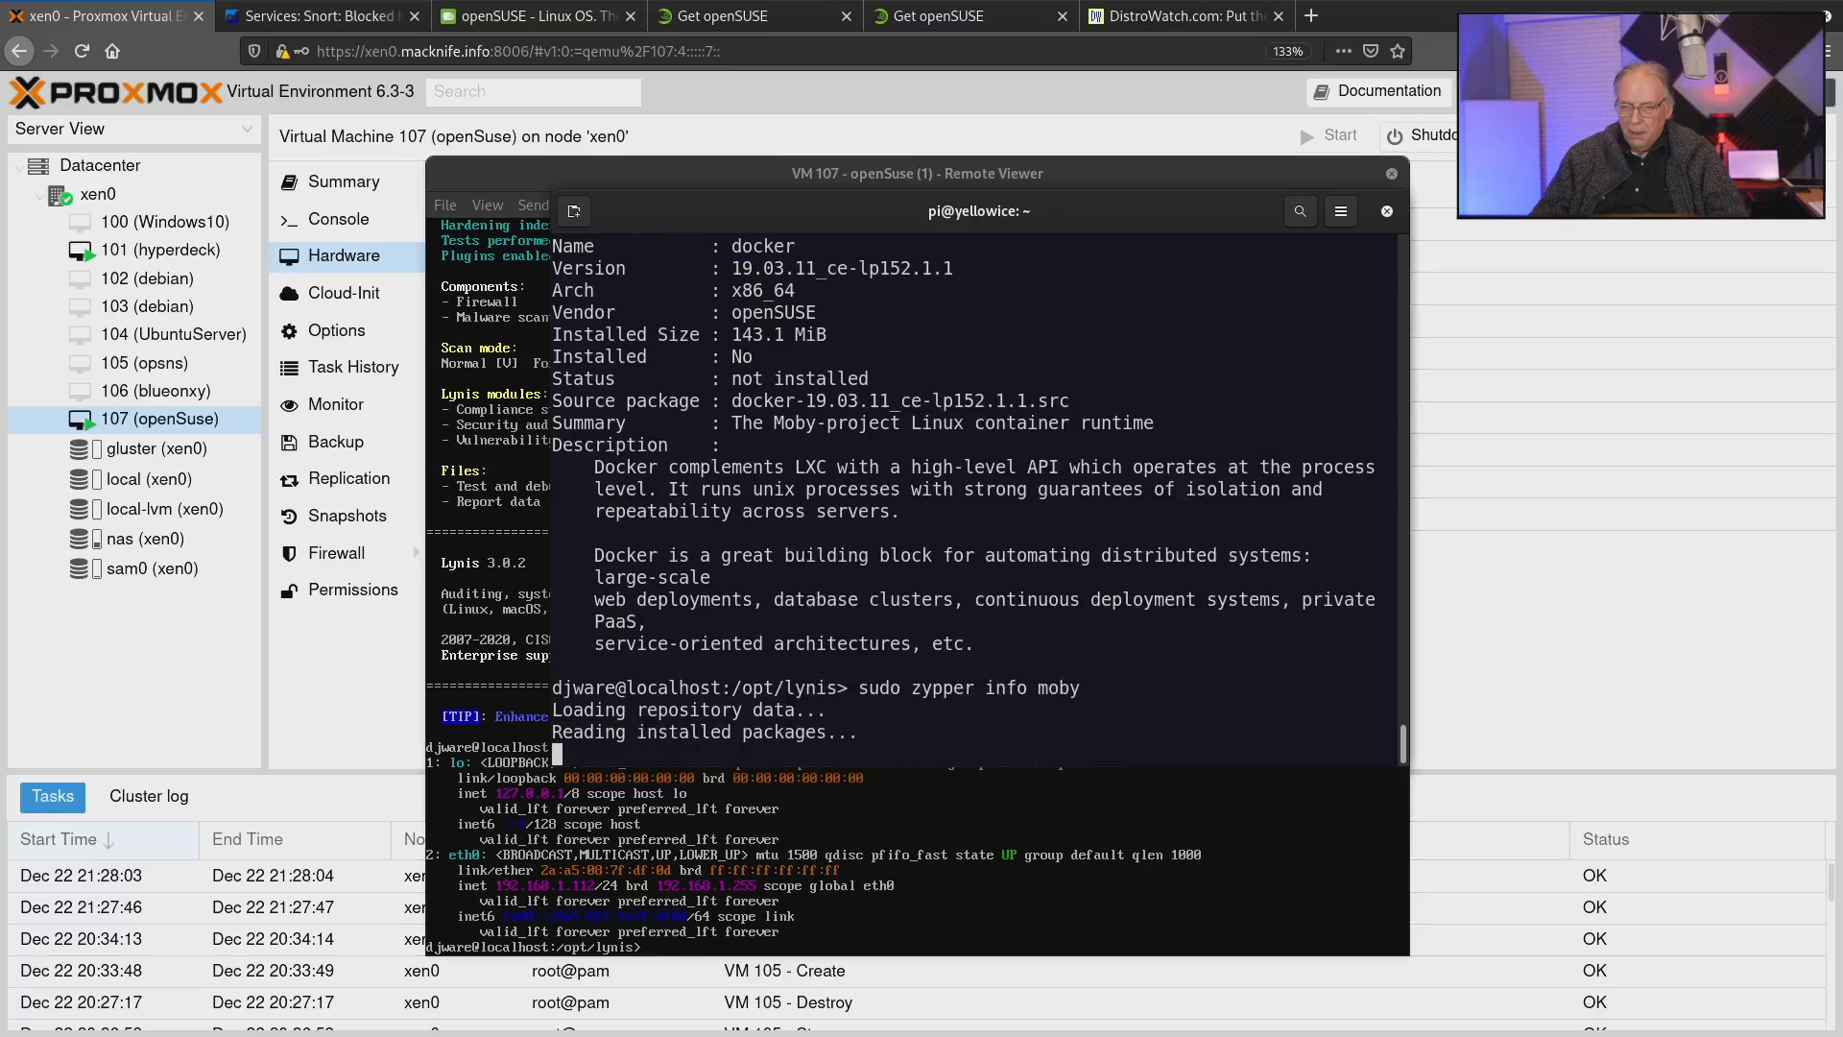